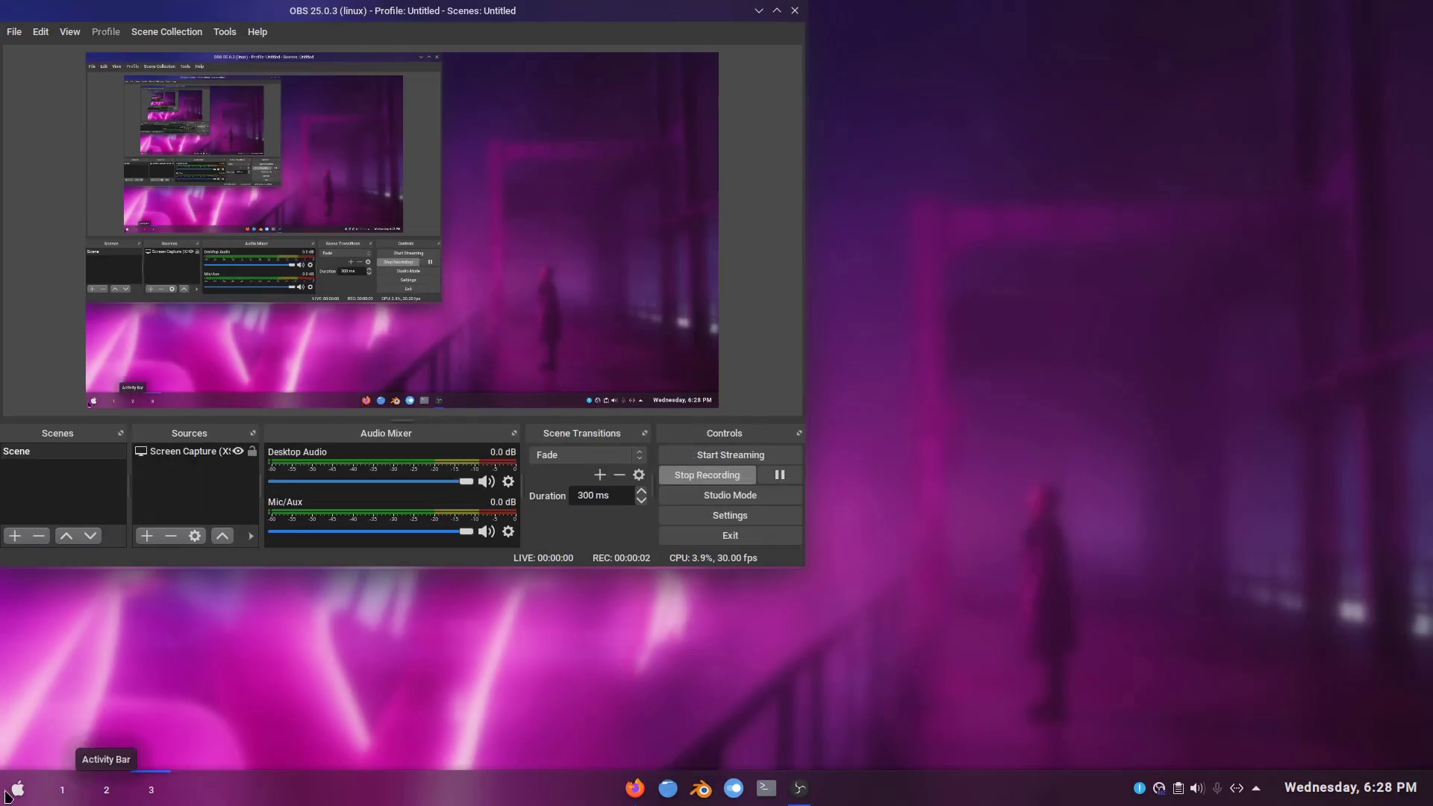
- Switch to desktop workspace 1, where Dolphin shows the Home folder, leaving OBS recording
left_click(63, 795)
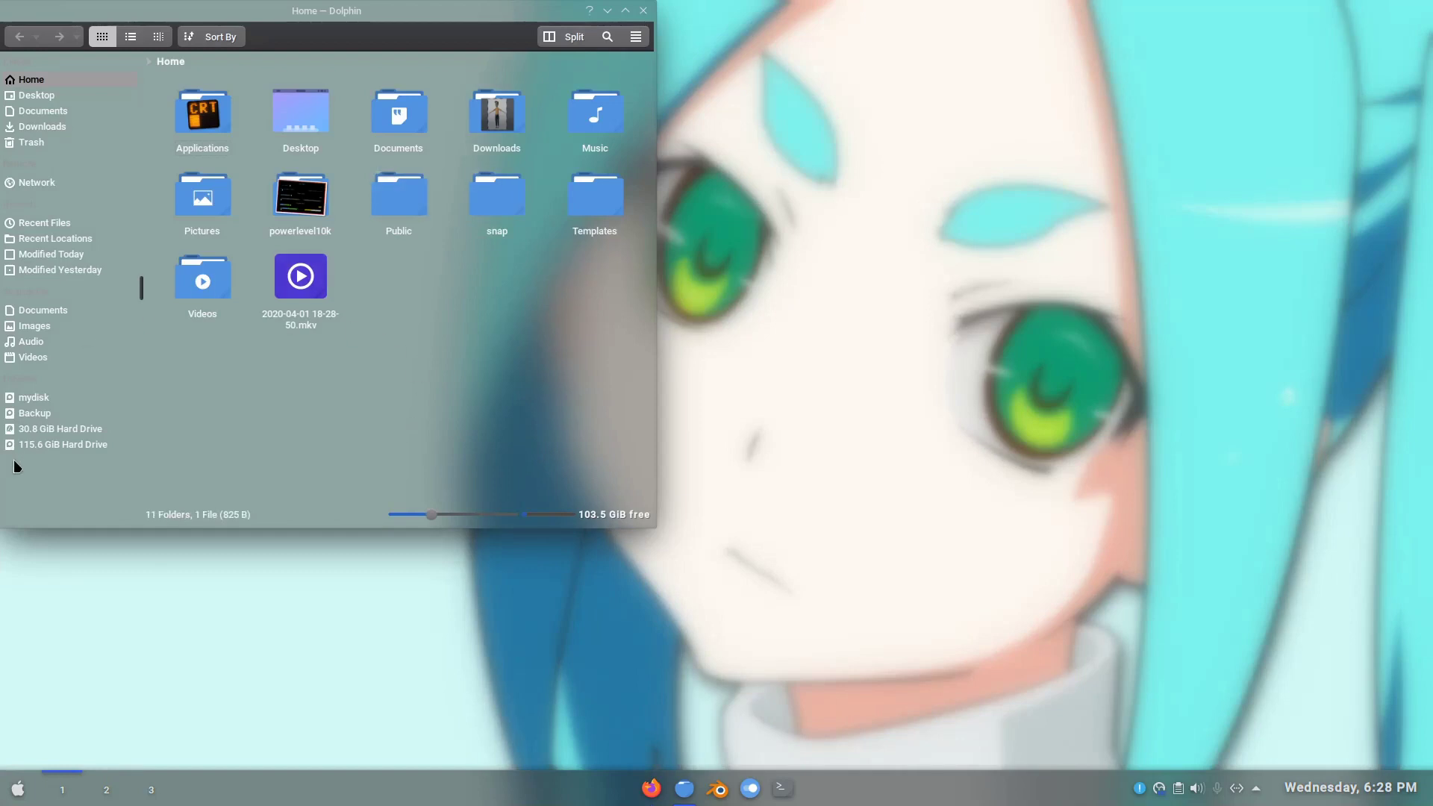
- Open mydisk/Monster in Dolphin, enlarge the window and make the icons much bigger
left_click(42, 398)
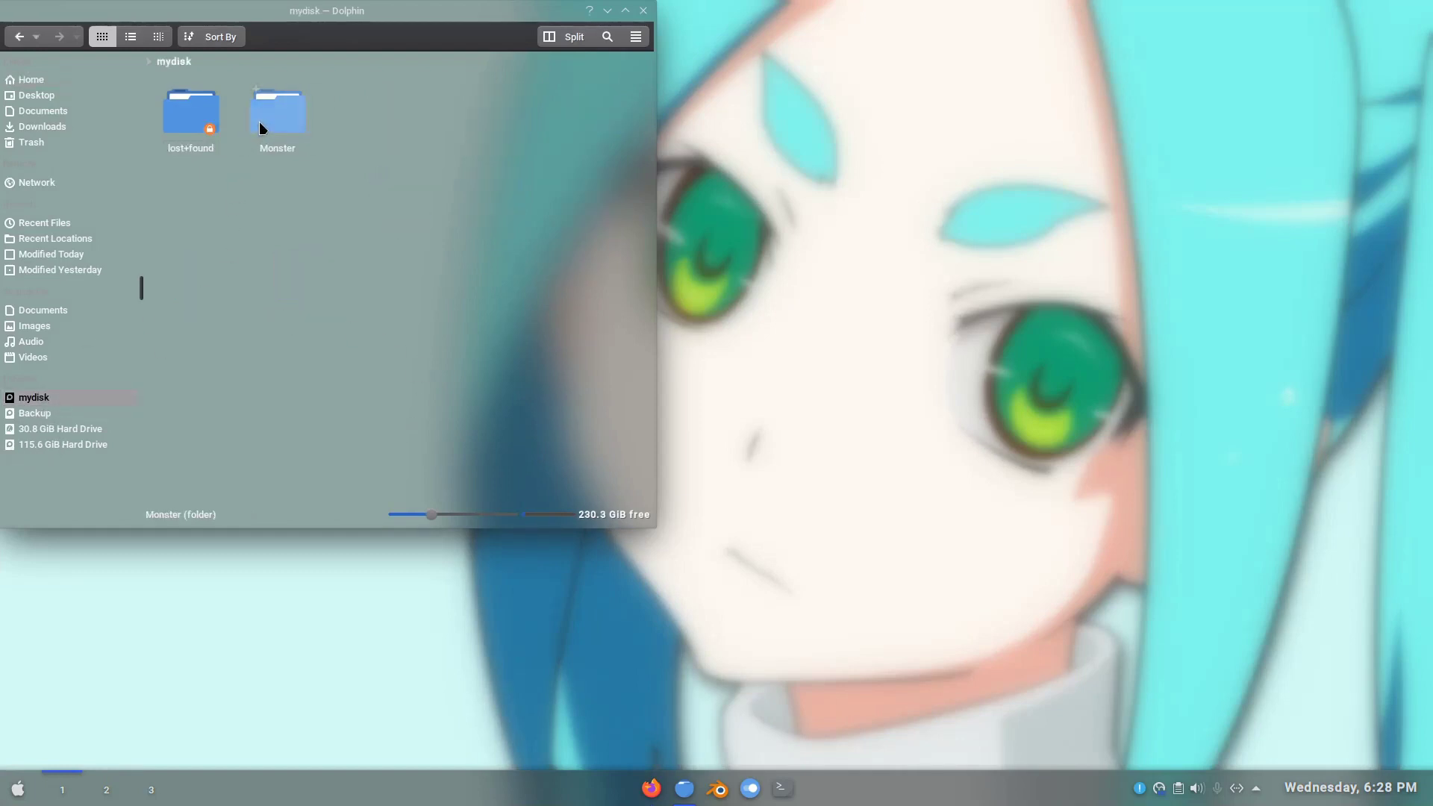
left_click(258, 123)
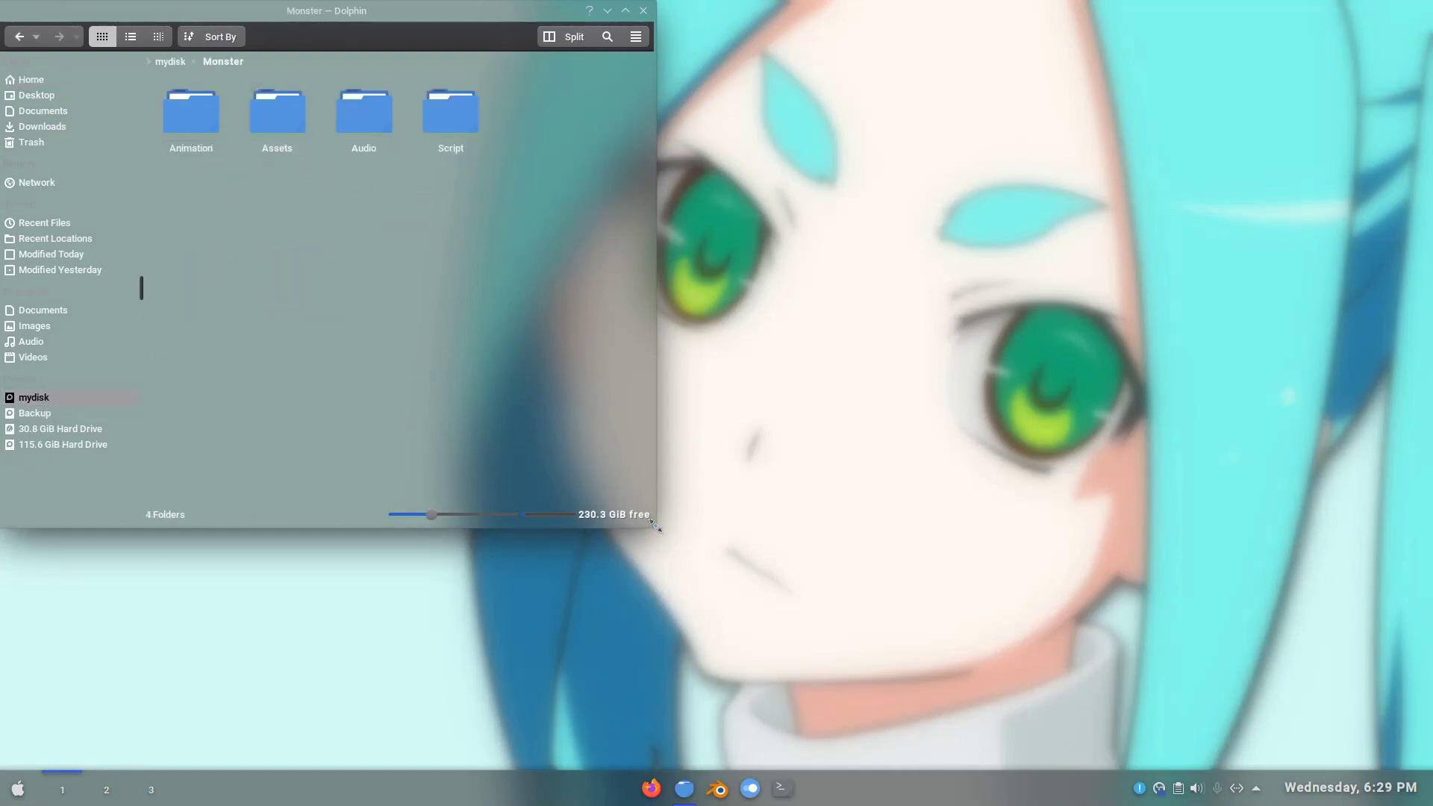
left_click_drag(654, 526, 1241, 666)
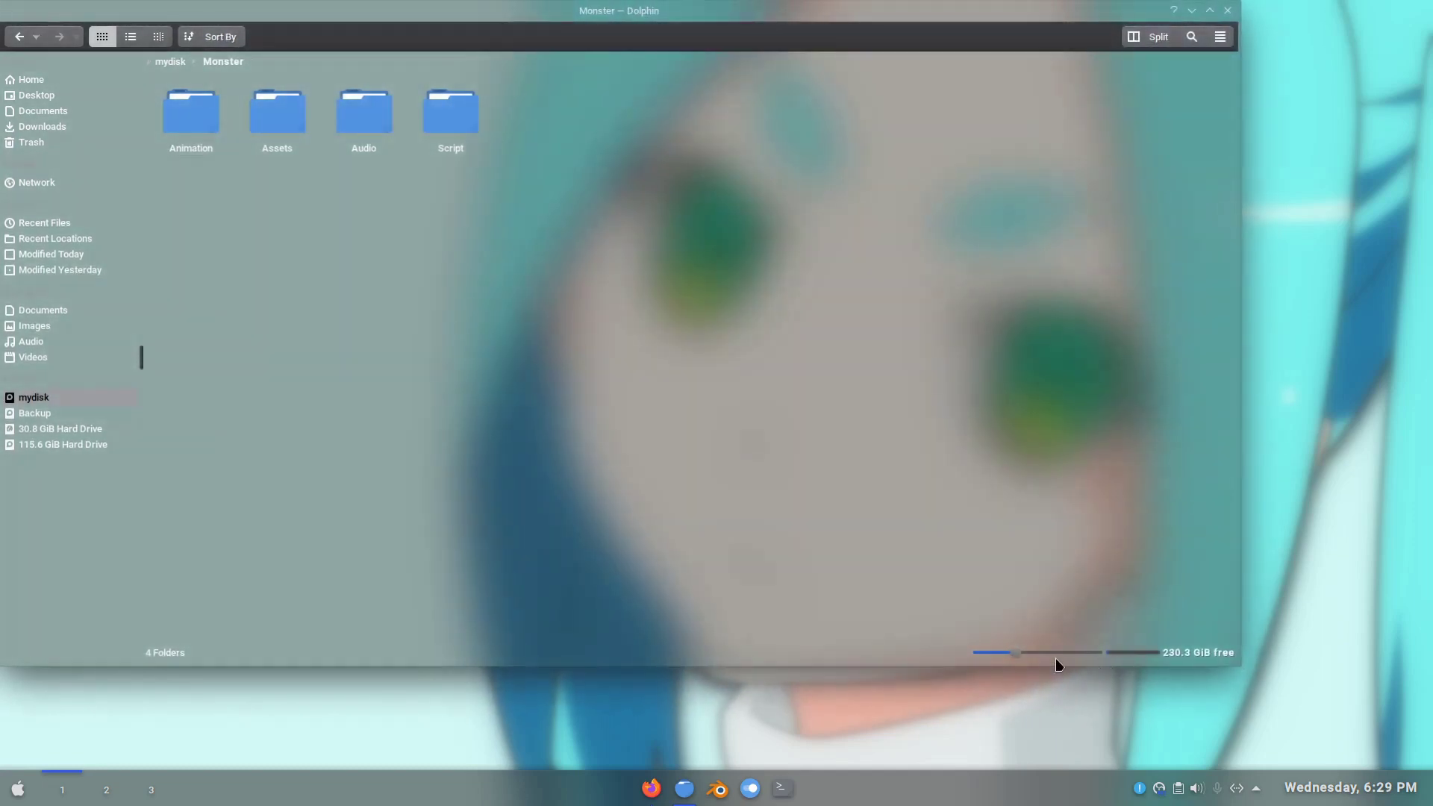
left_click_drag(1066, 652, 1085, 652)
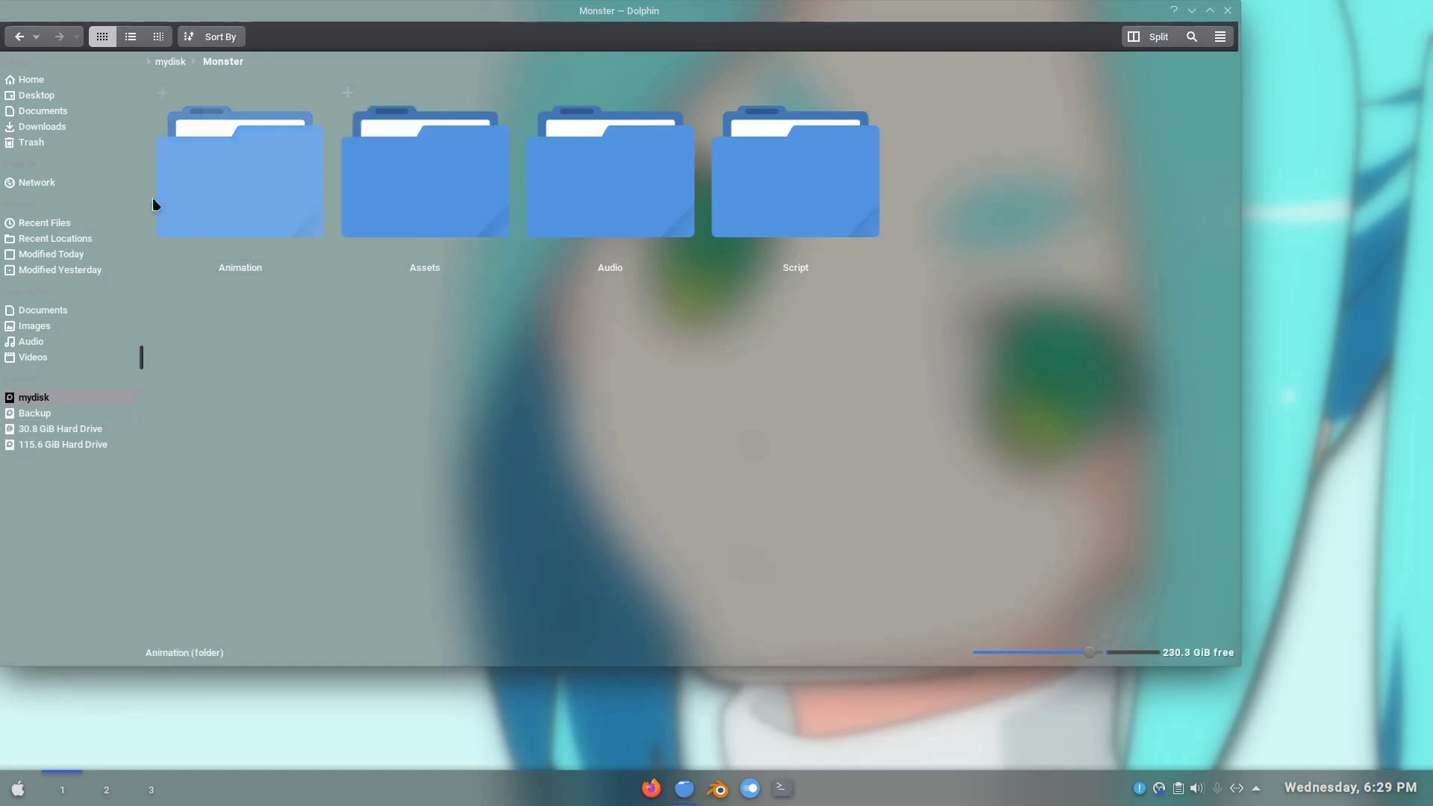
- Browse into Assets/Character/Mike, glance at proxy_picker.py, and select mike.blend
left_click(421, 213)
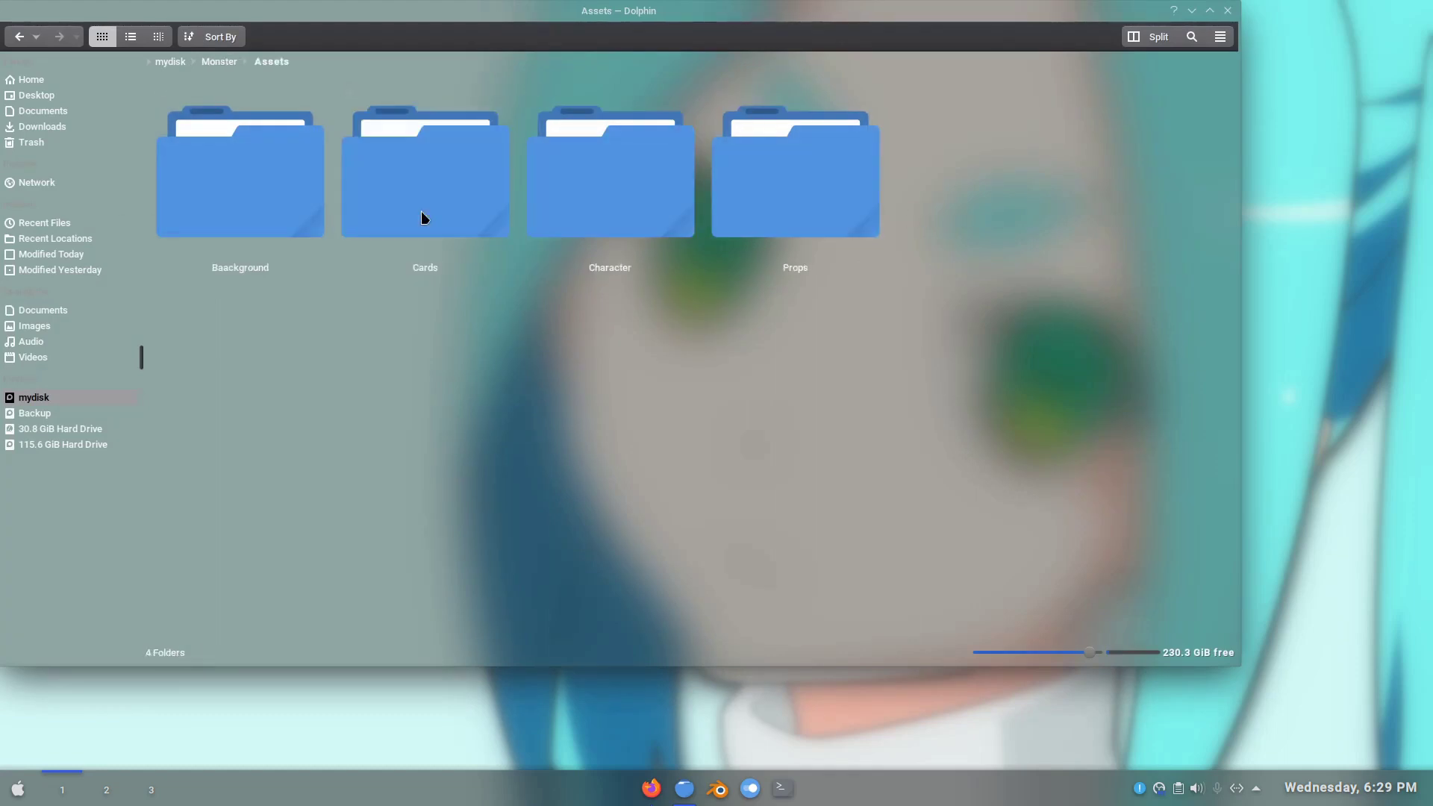
left_click(627, 202)
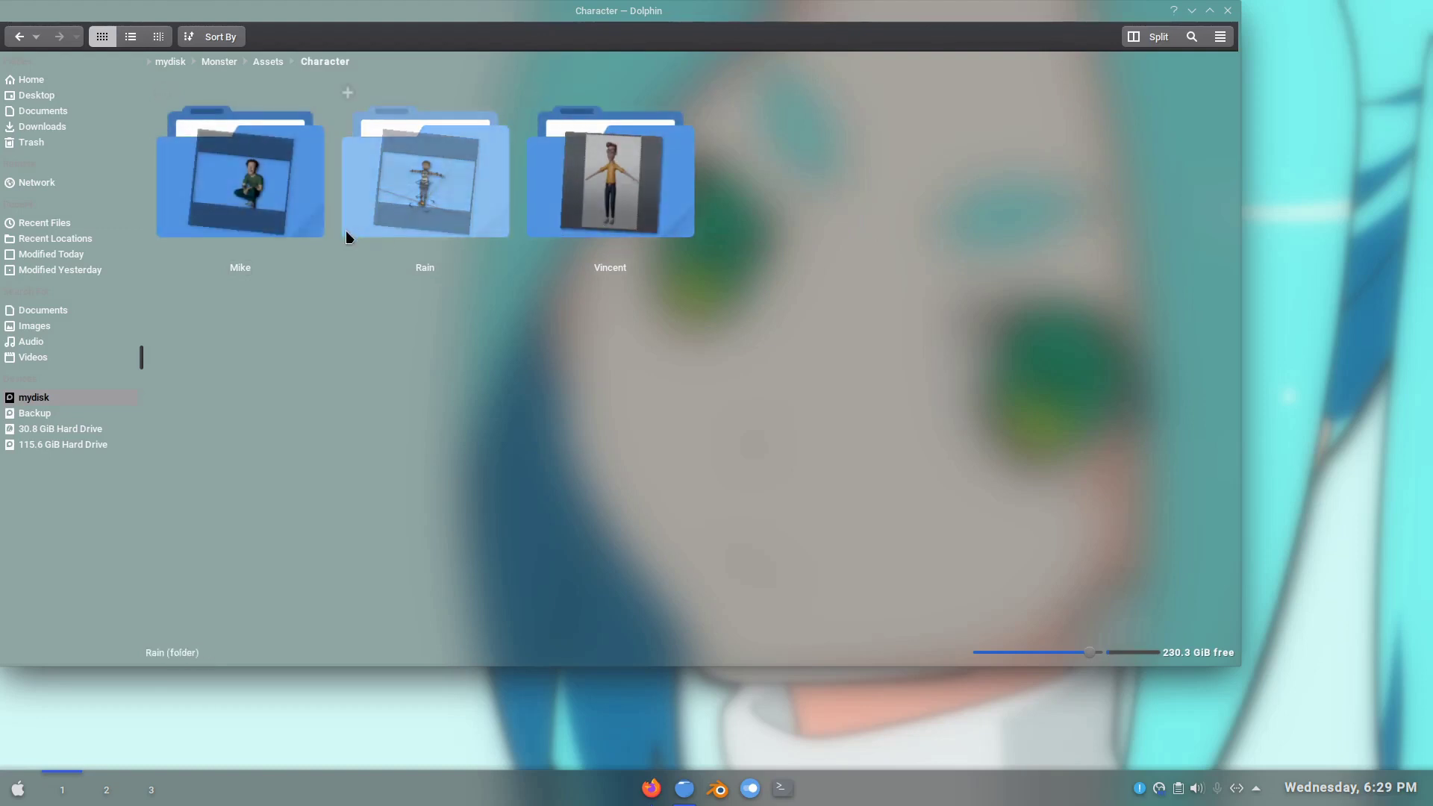
left_click(214, 206)
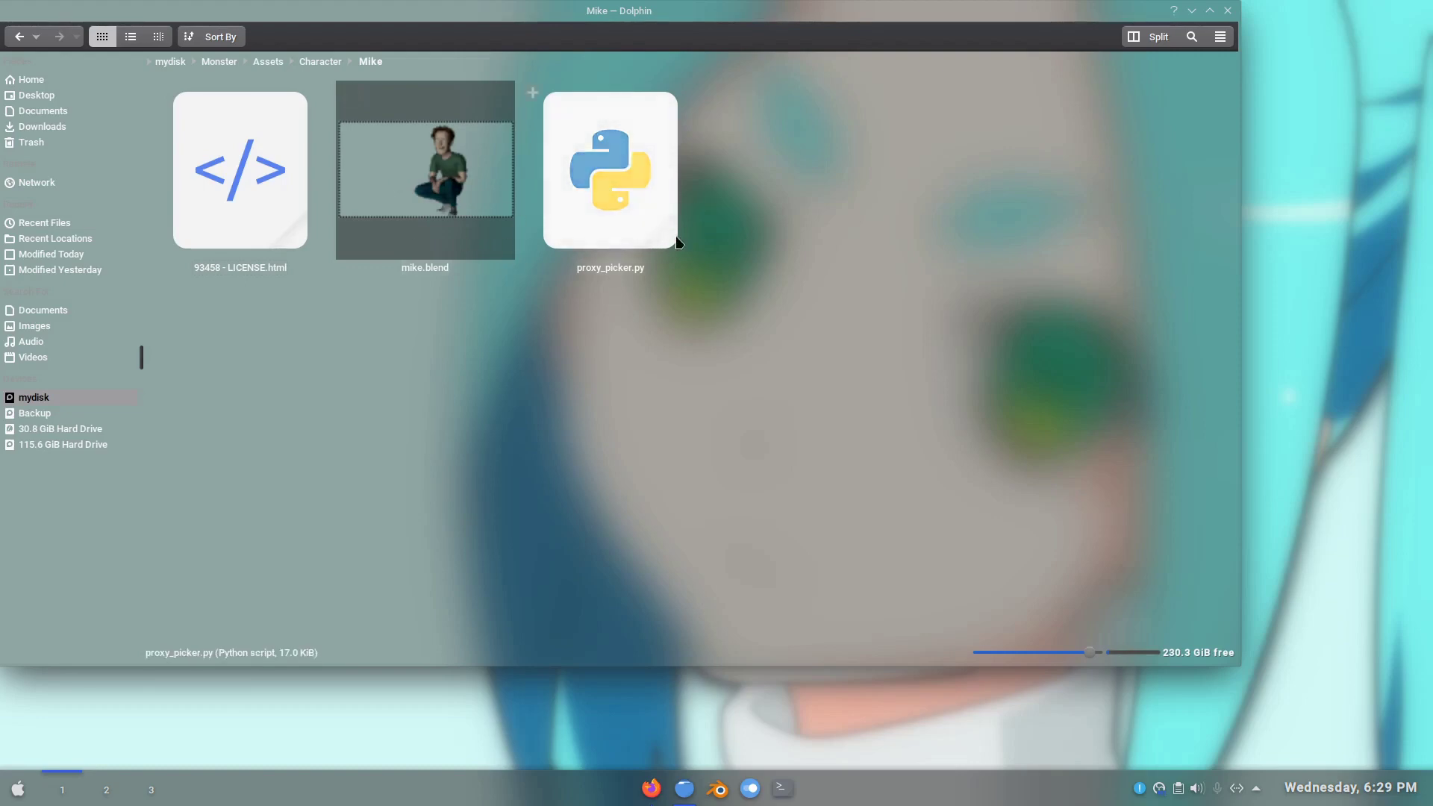
left_click(610, 171)
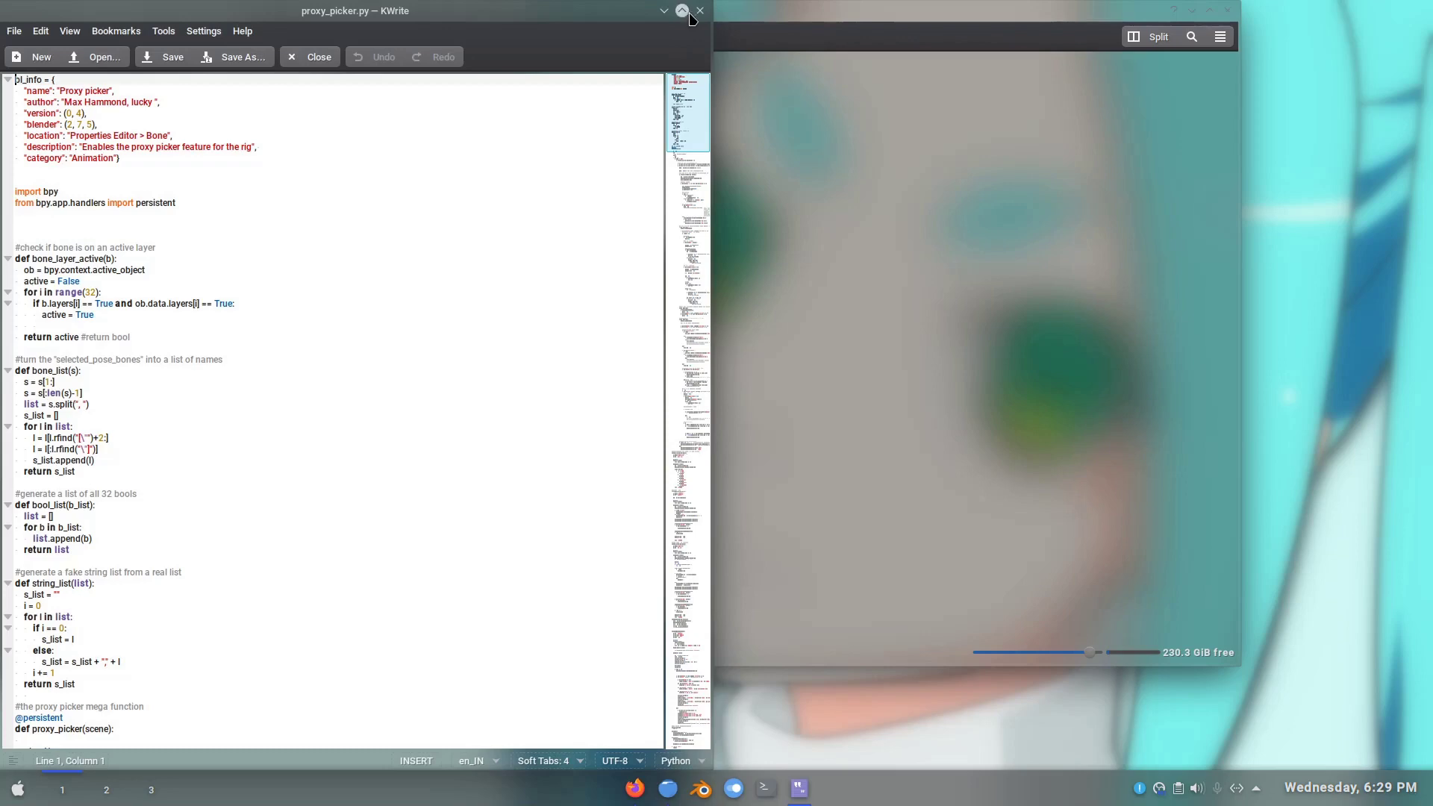
left_click(699, 11)
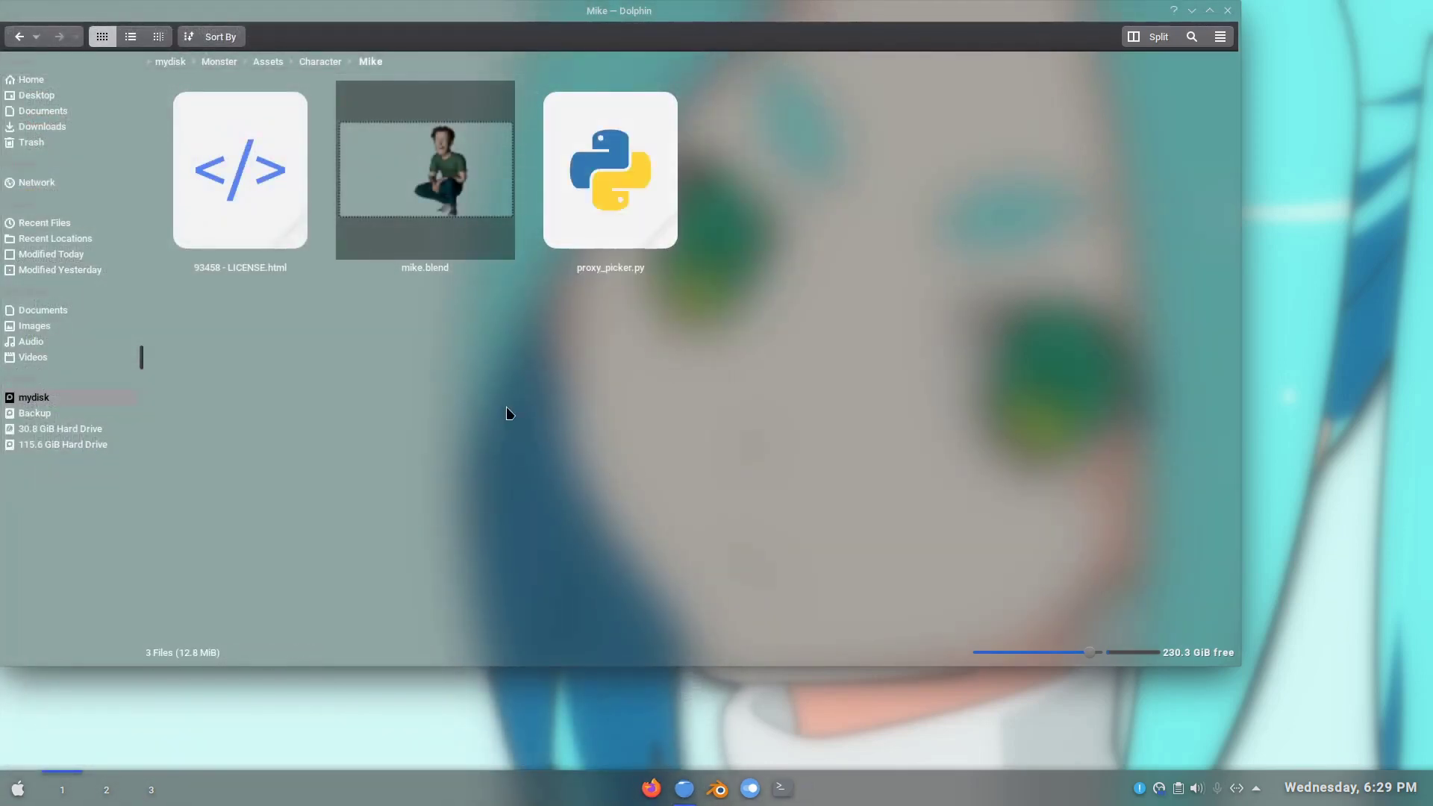
left_click(412, 126)
- Preview mike.blend in Blender, close it, and return to the Character folder
double_click(412, 125)
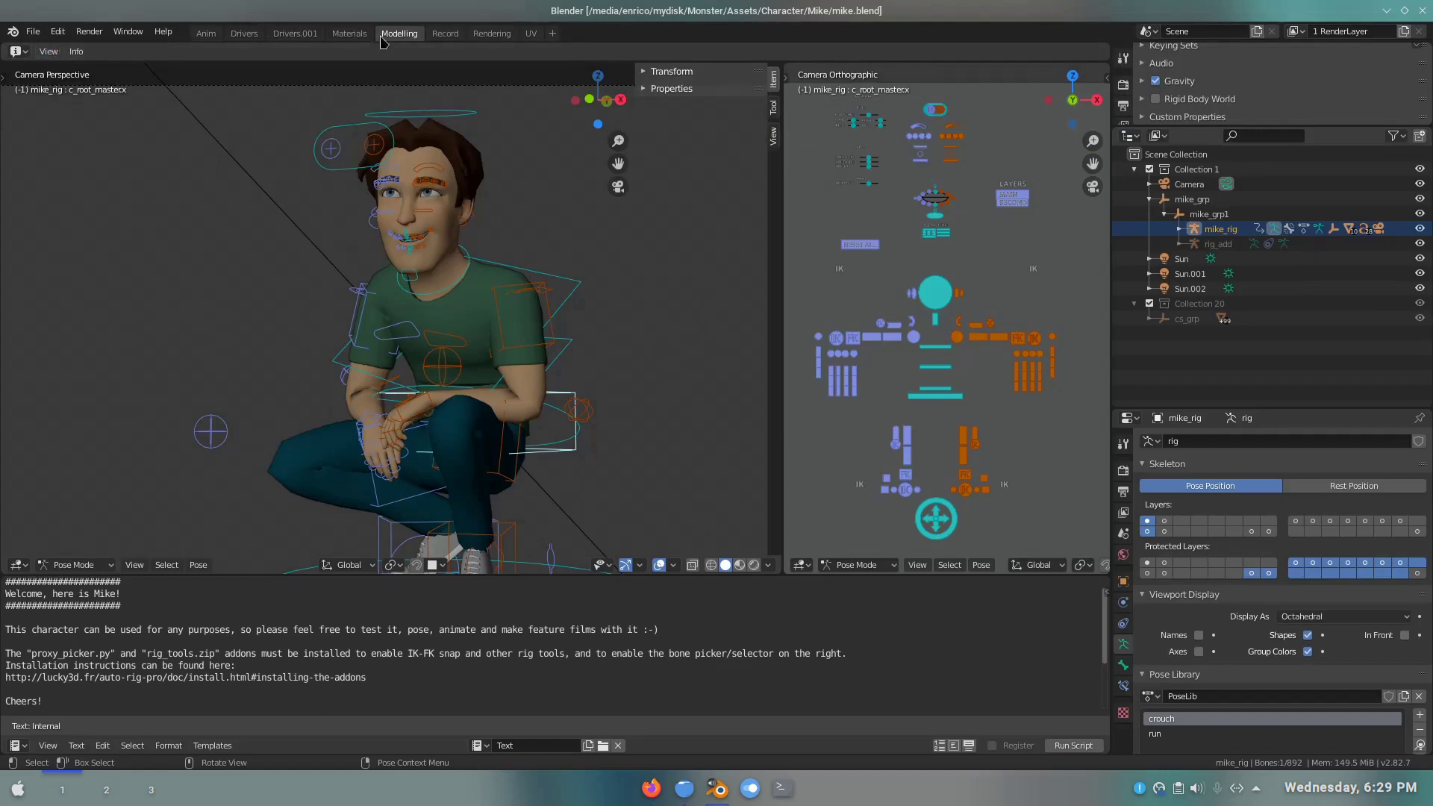
left_click(1423, 10)
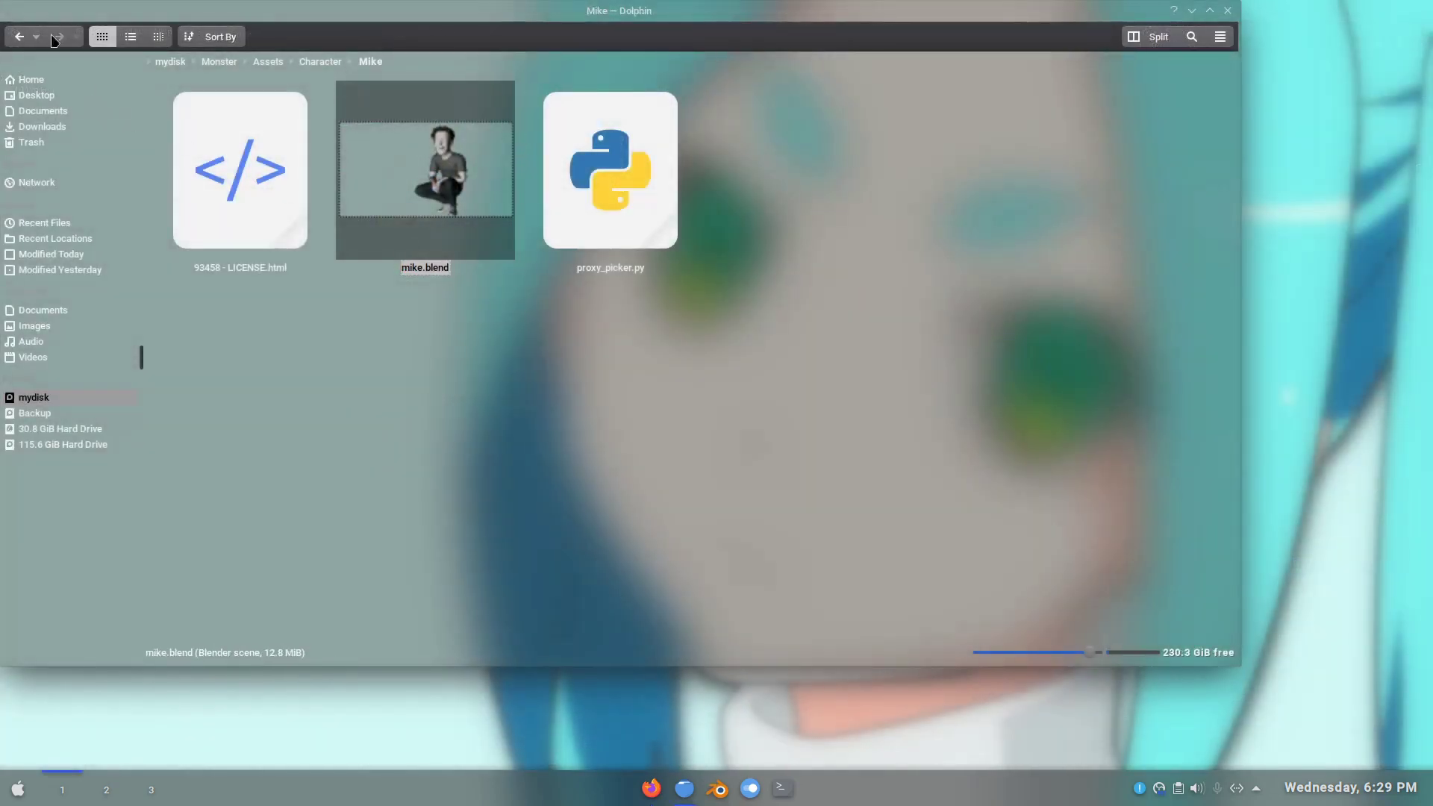
left_click(23, 36)
- Preview rain_v01.blend from the Rain folder, check its license lines, then close it
left_click(451, 191)
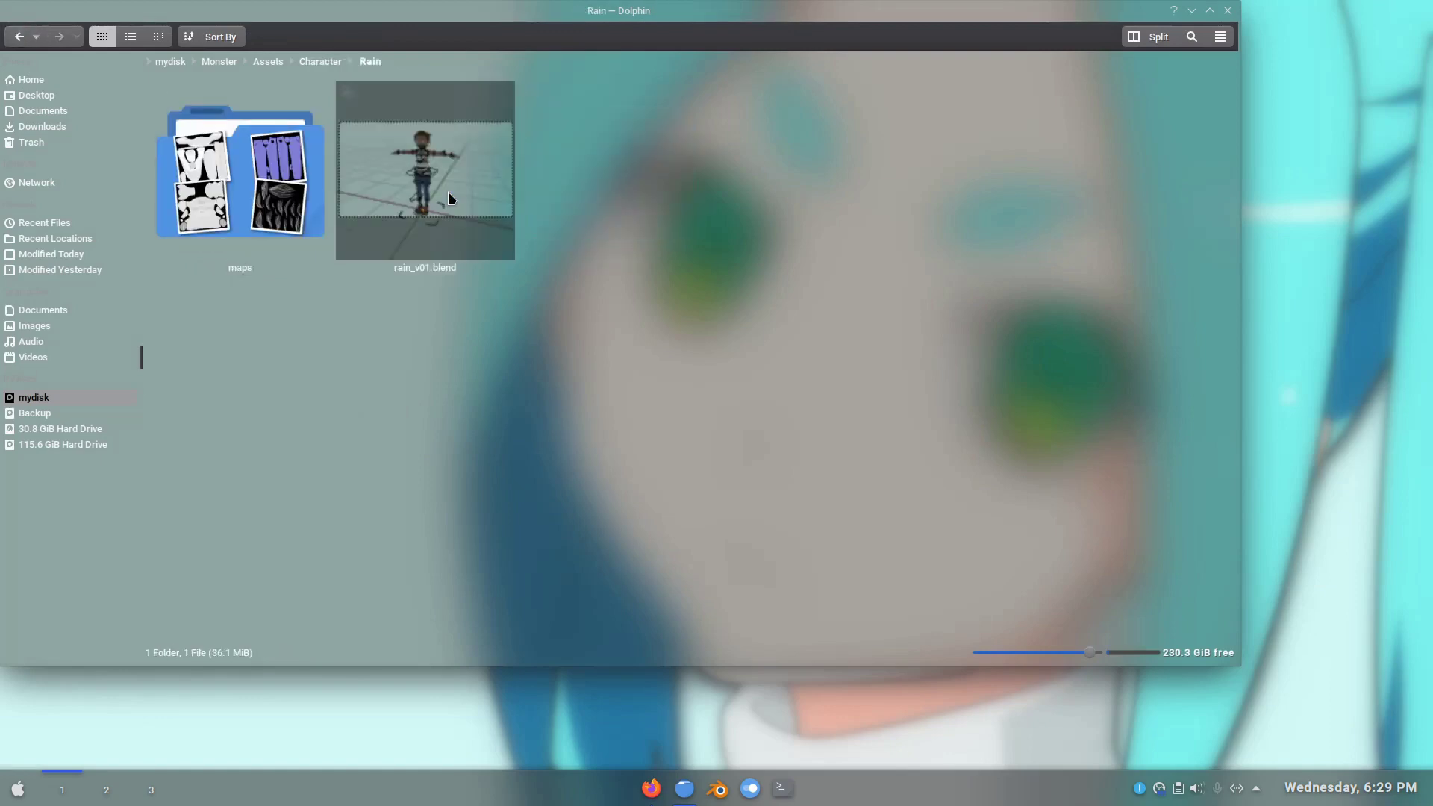
left_click(437, 201)
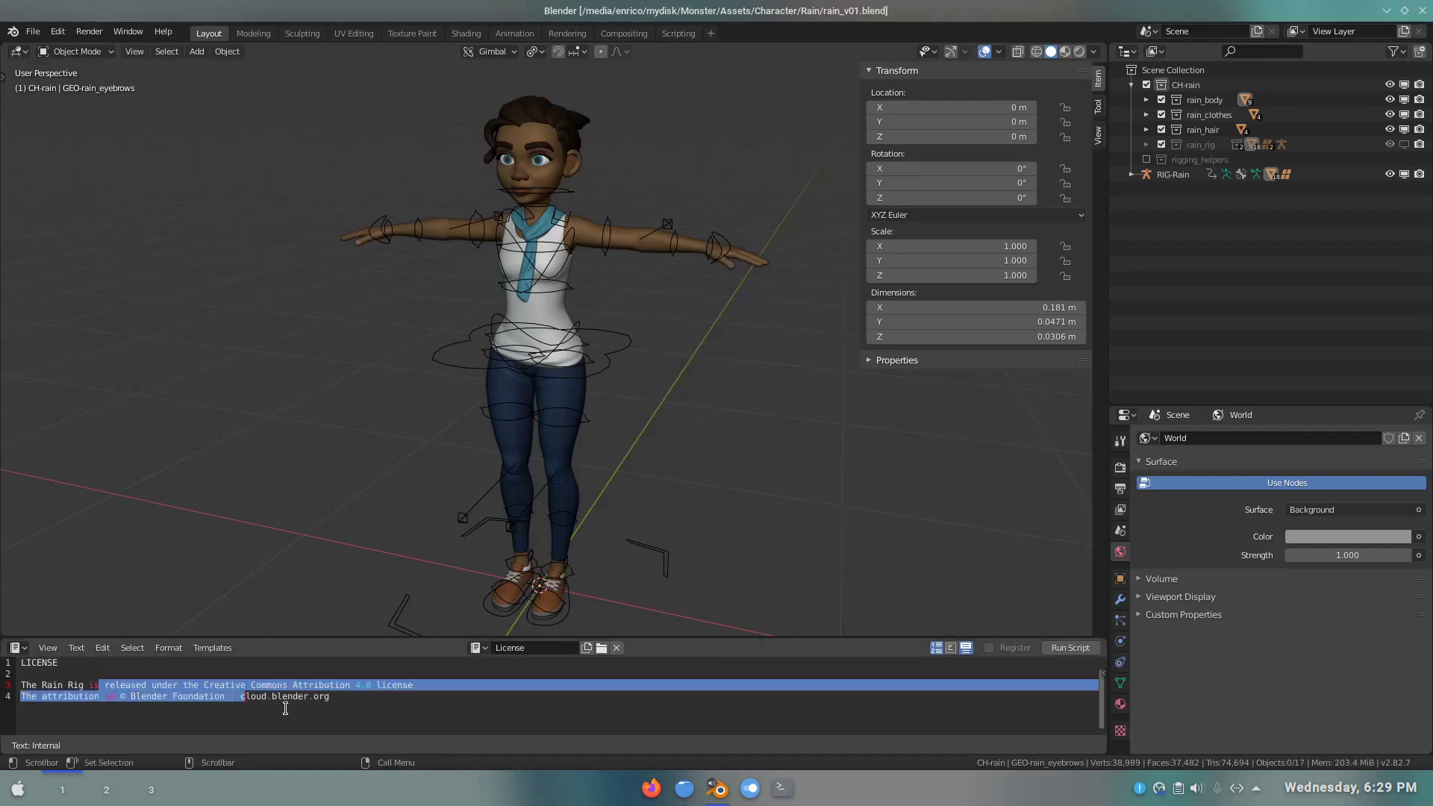
left_click_drag(21, 685, 285, 707)
left_click(500, 716)
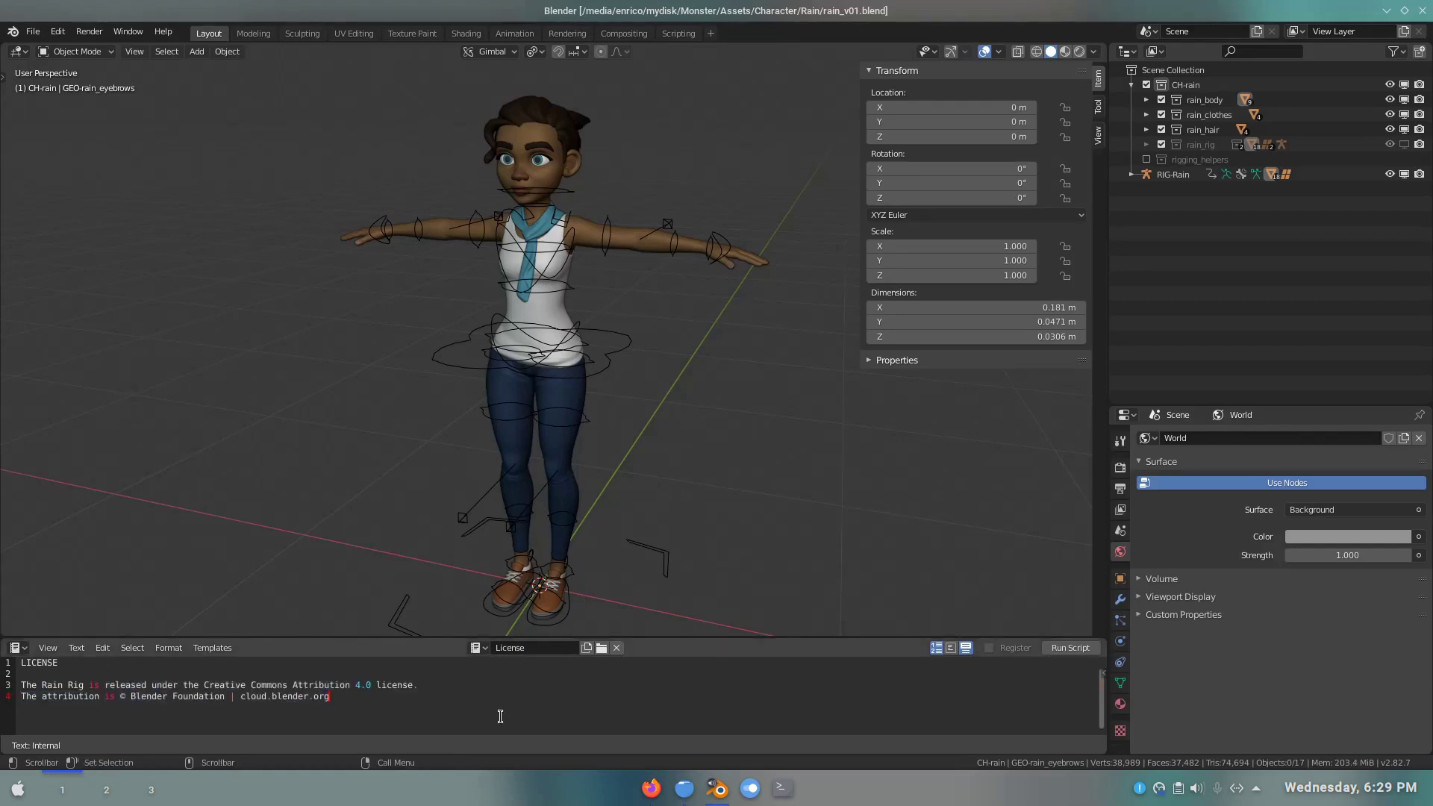
left_click(1423, 11)
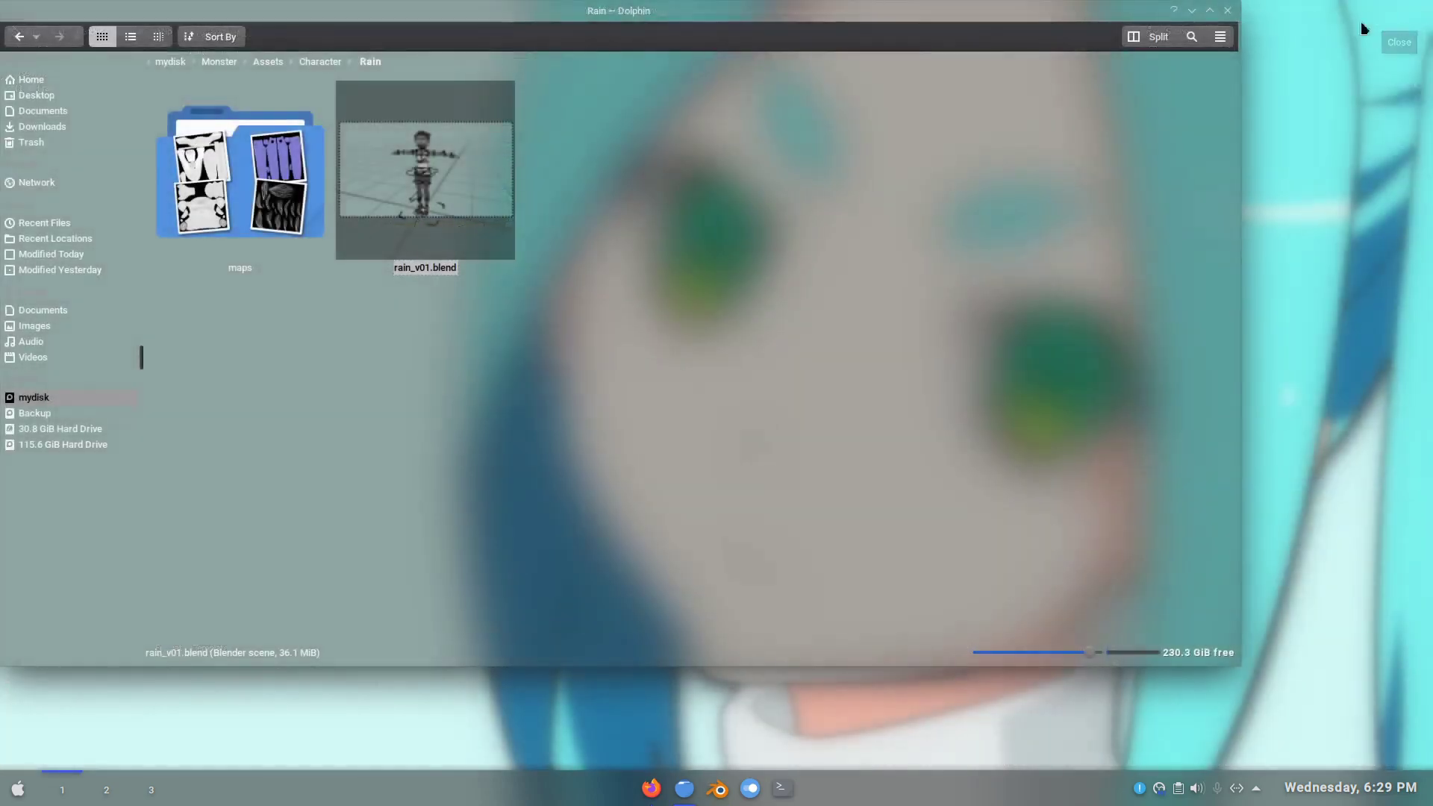
left_click(18, 37)
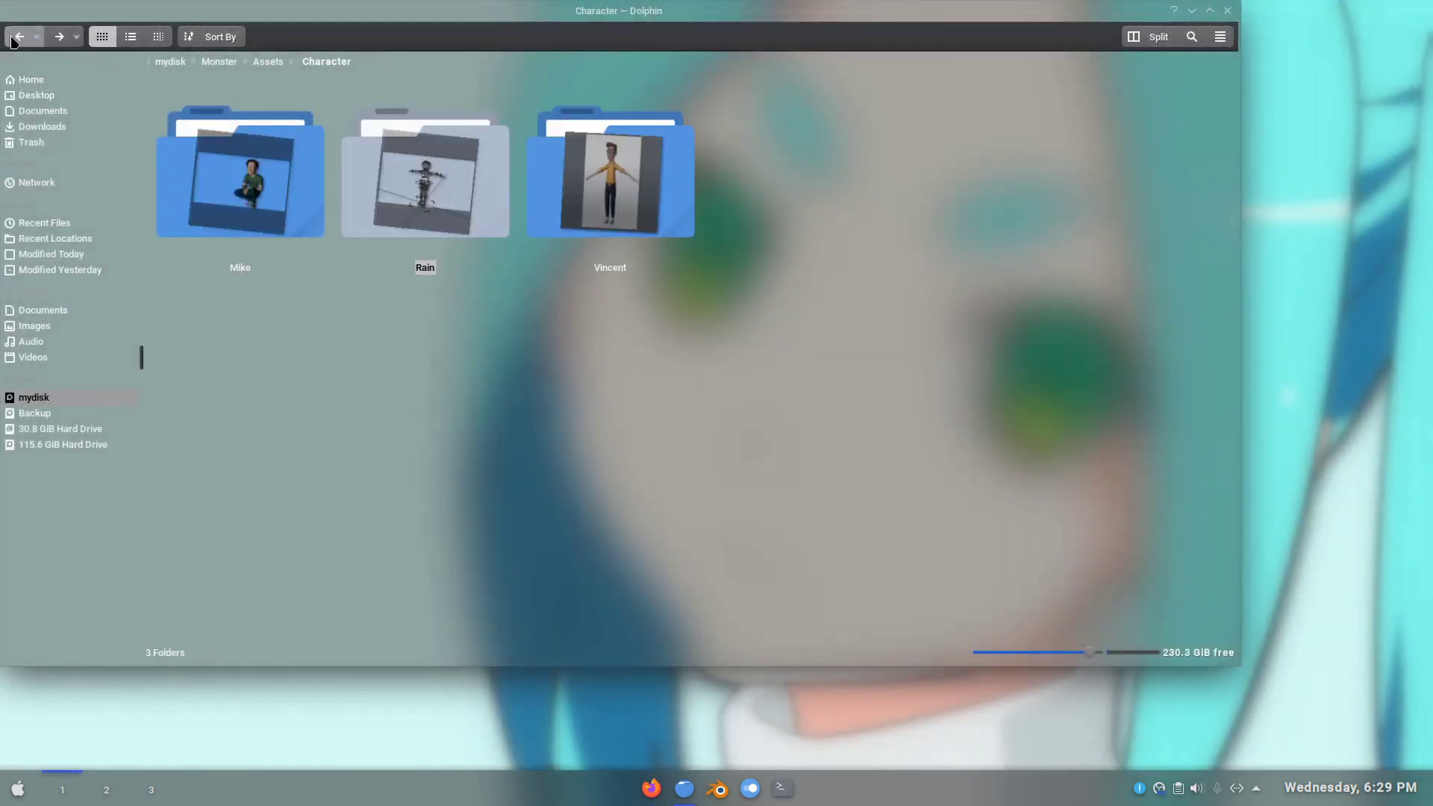
- Preview Vincent.blend from the Vincent folder, close it, and return to Assets
left_click(652, 195)
left_click(232, 176)
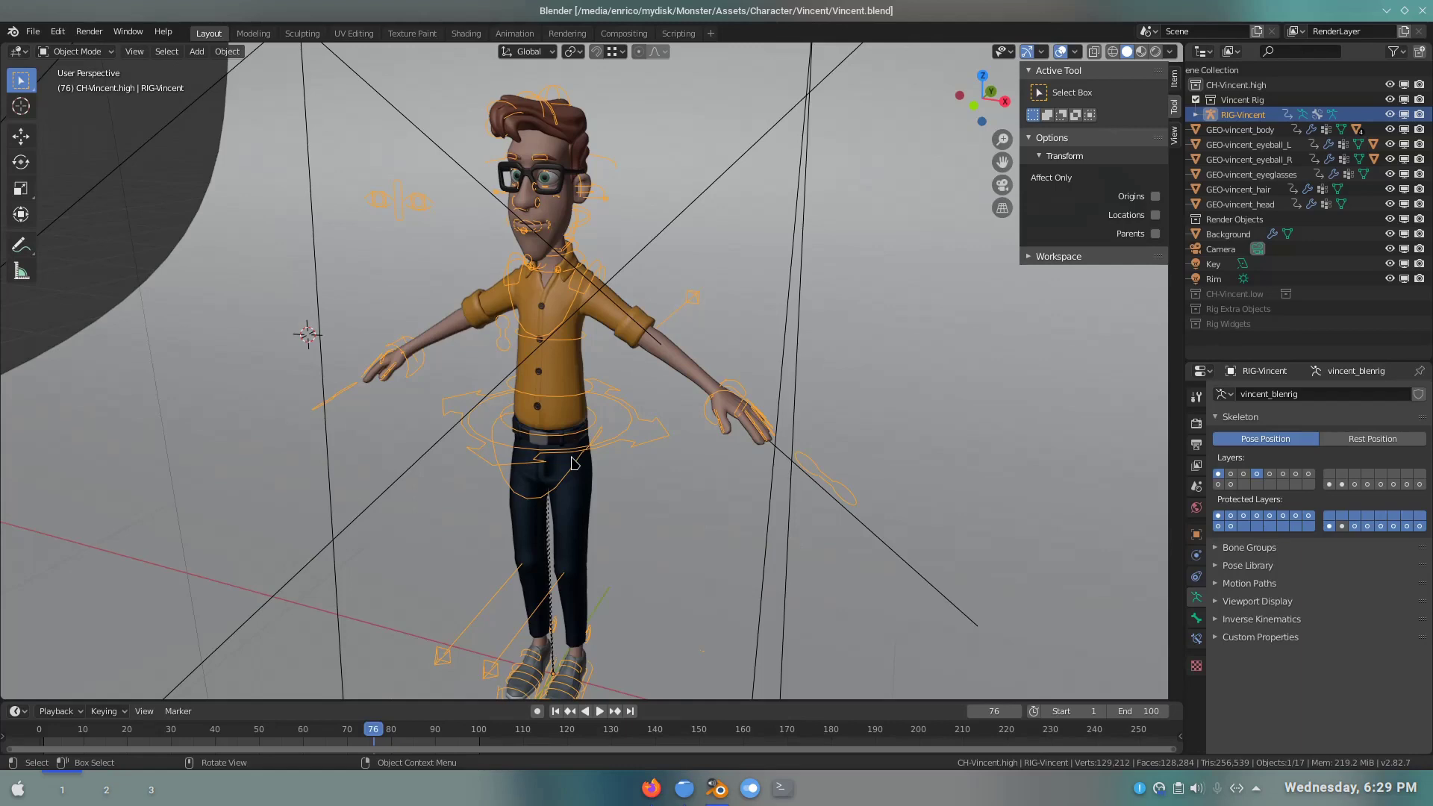
left_click(1422, 10)
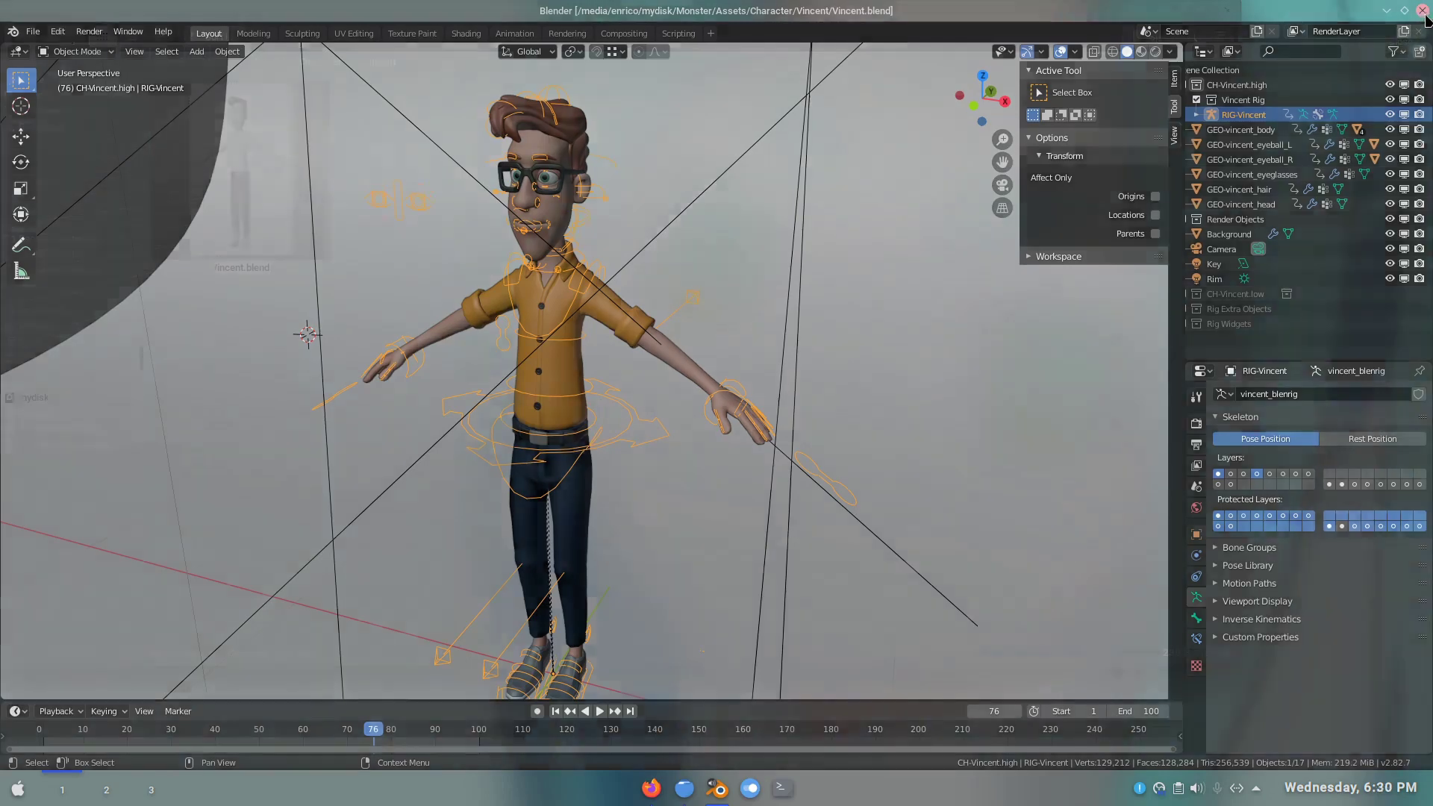
left_click(18, 37)
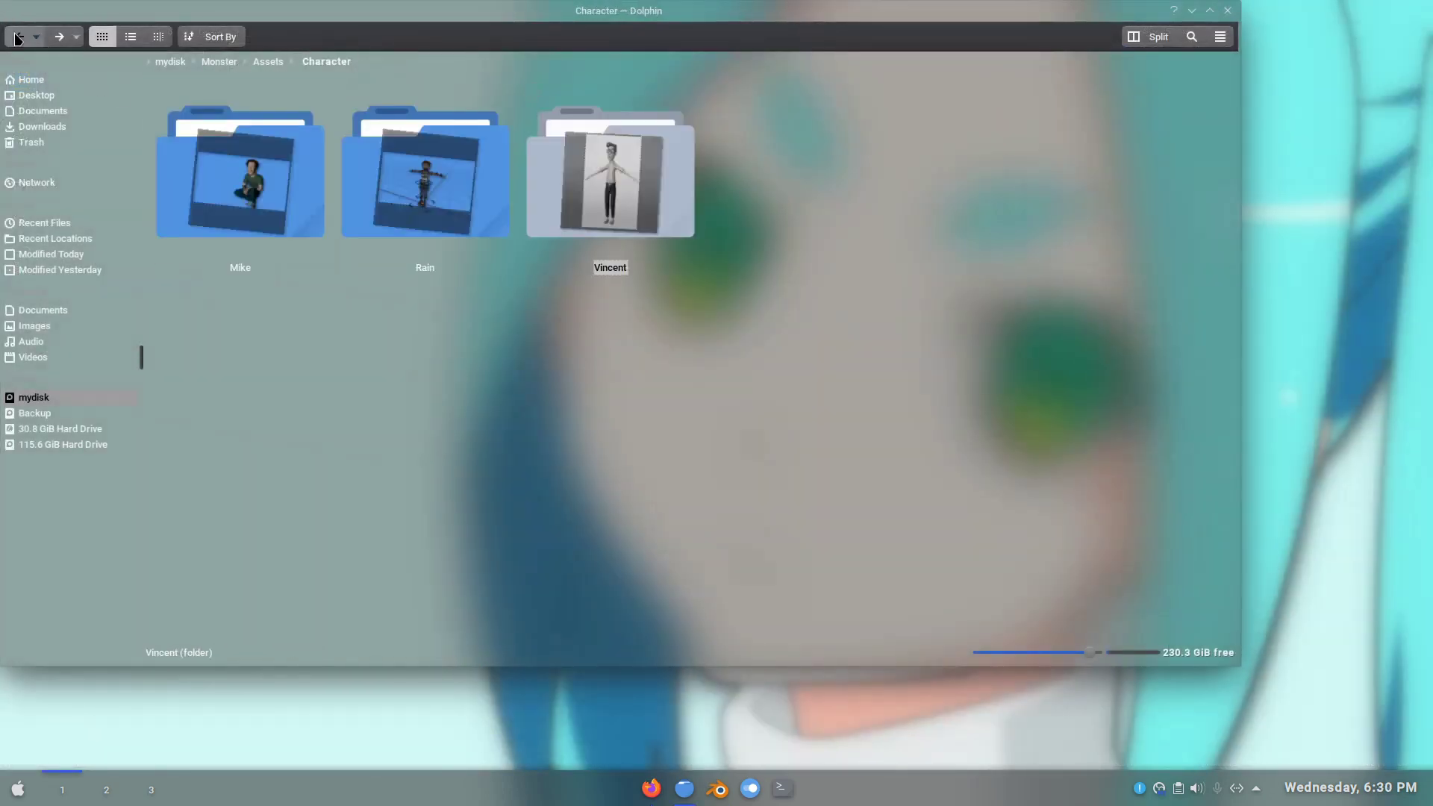
left_click(18, 37)
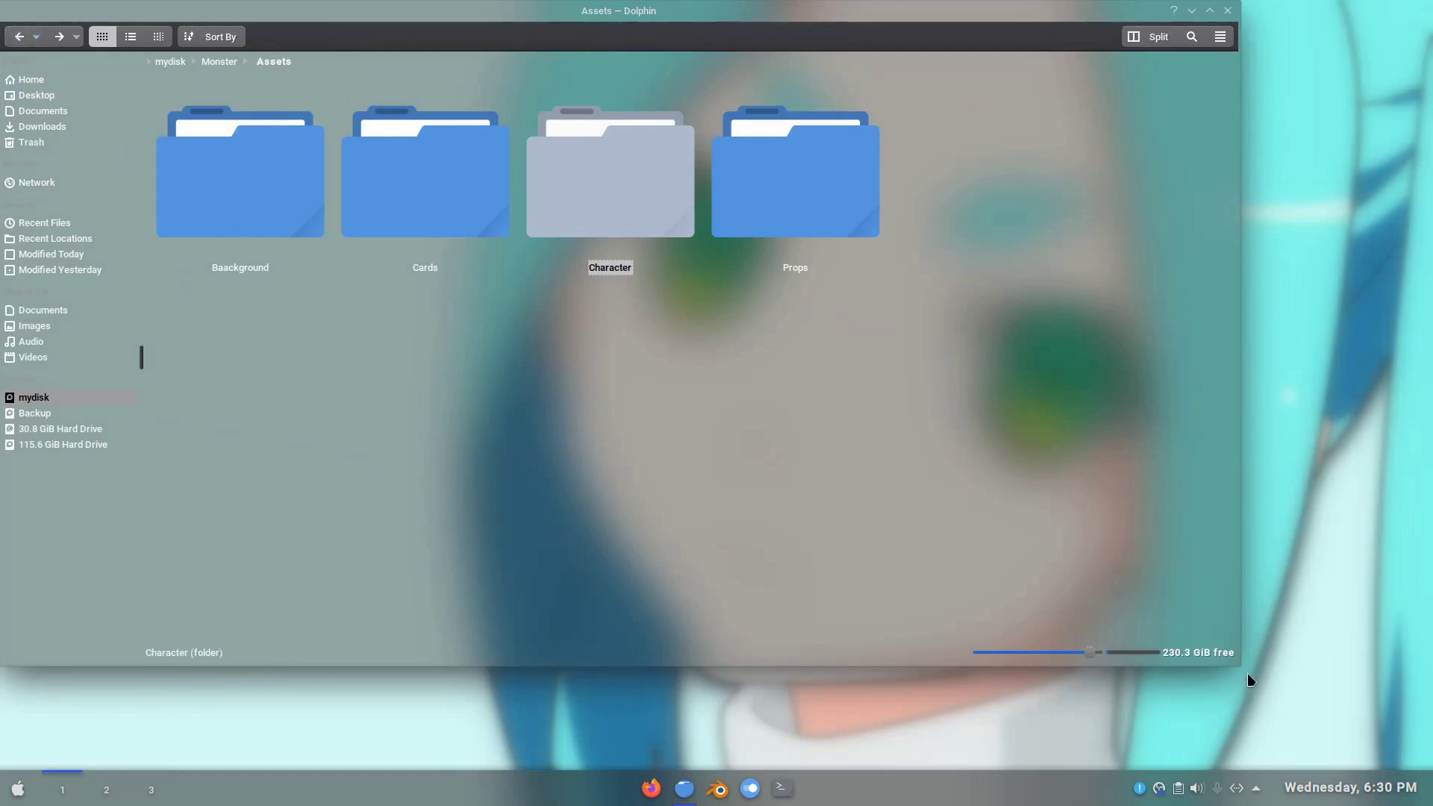
- Shrink the Dolphin window and its icons, moving focus off the file manager
left_click_drag(1242, 663, 562, 396)
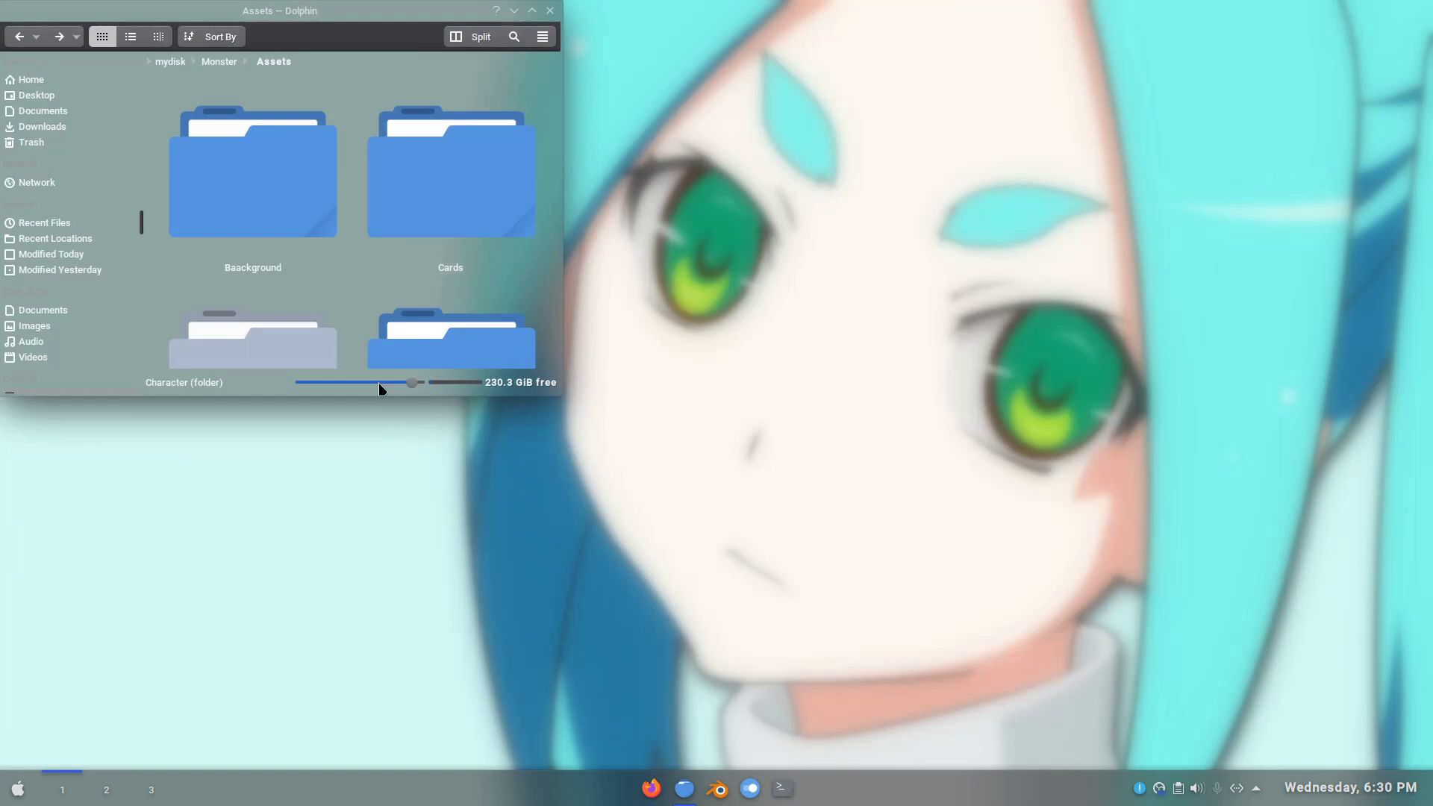
left_click_drag(378, 382, 366, 382)
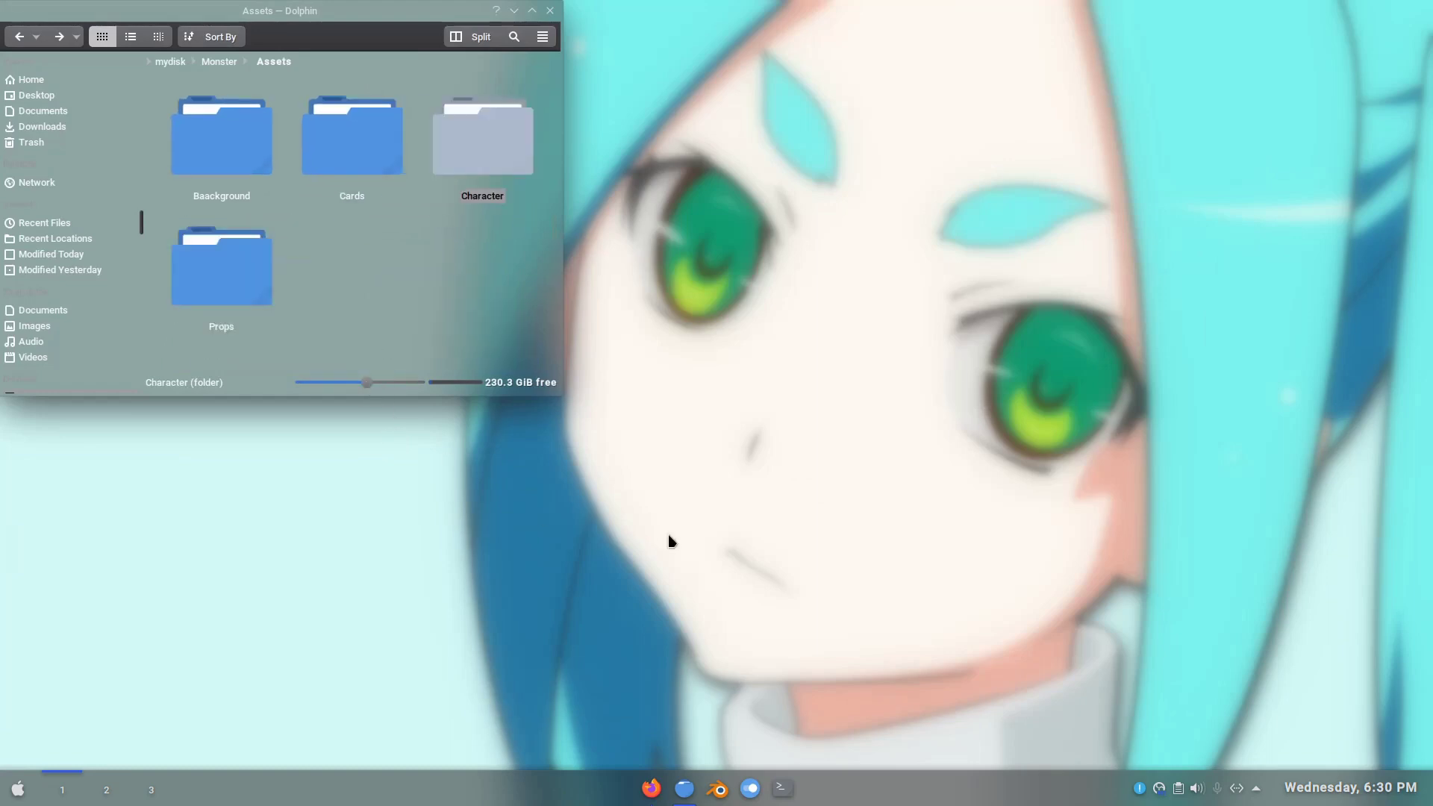
left_click(691, 646)
- Launch a fresh Blender session, dismiss the splash screen and deselect the cube
left_click(718, 787)
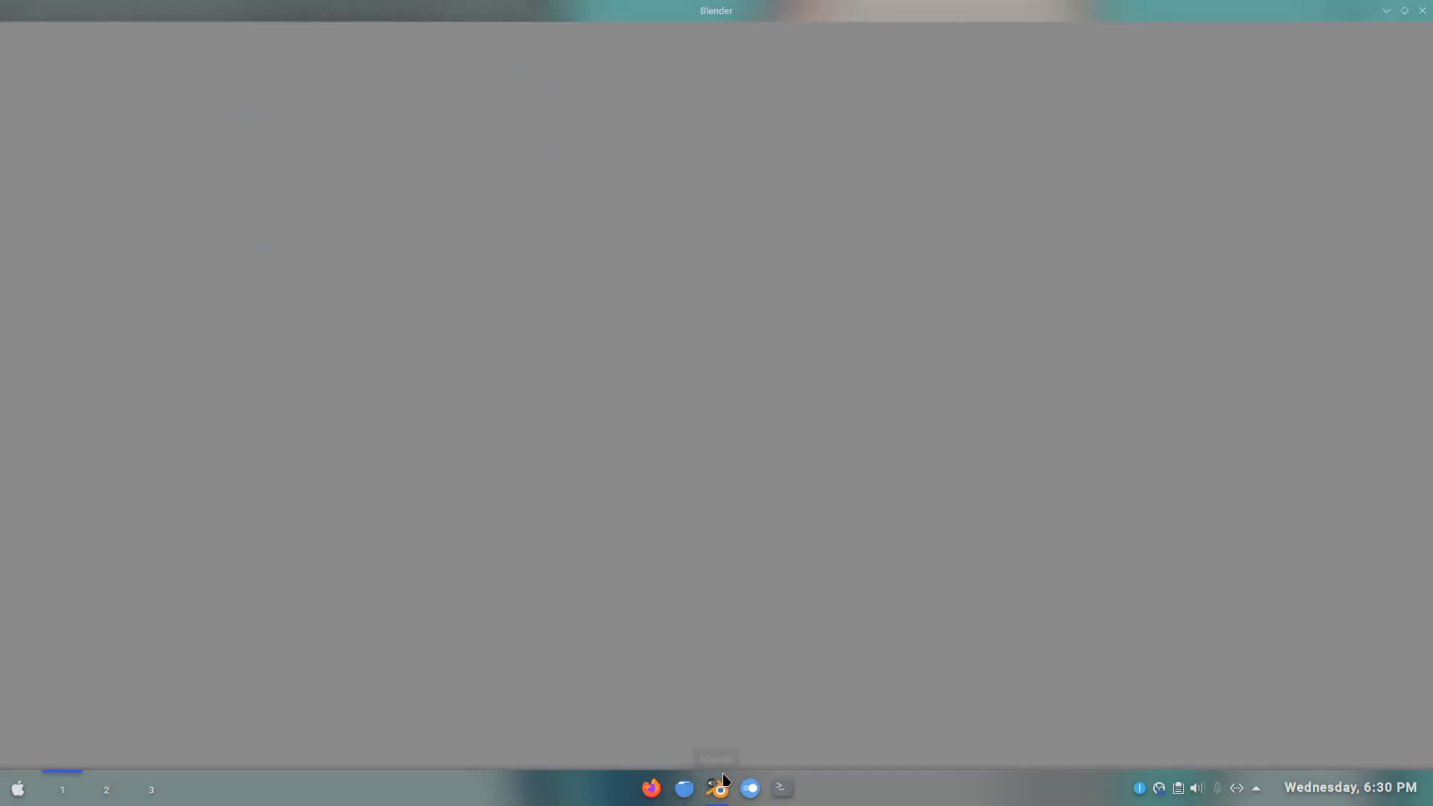
left_click(561, 140)
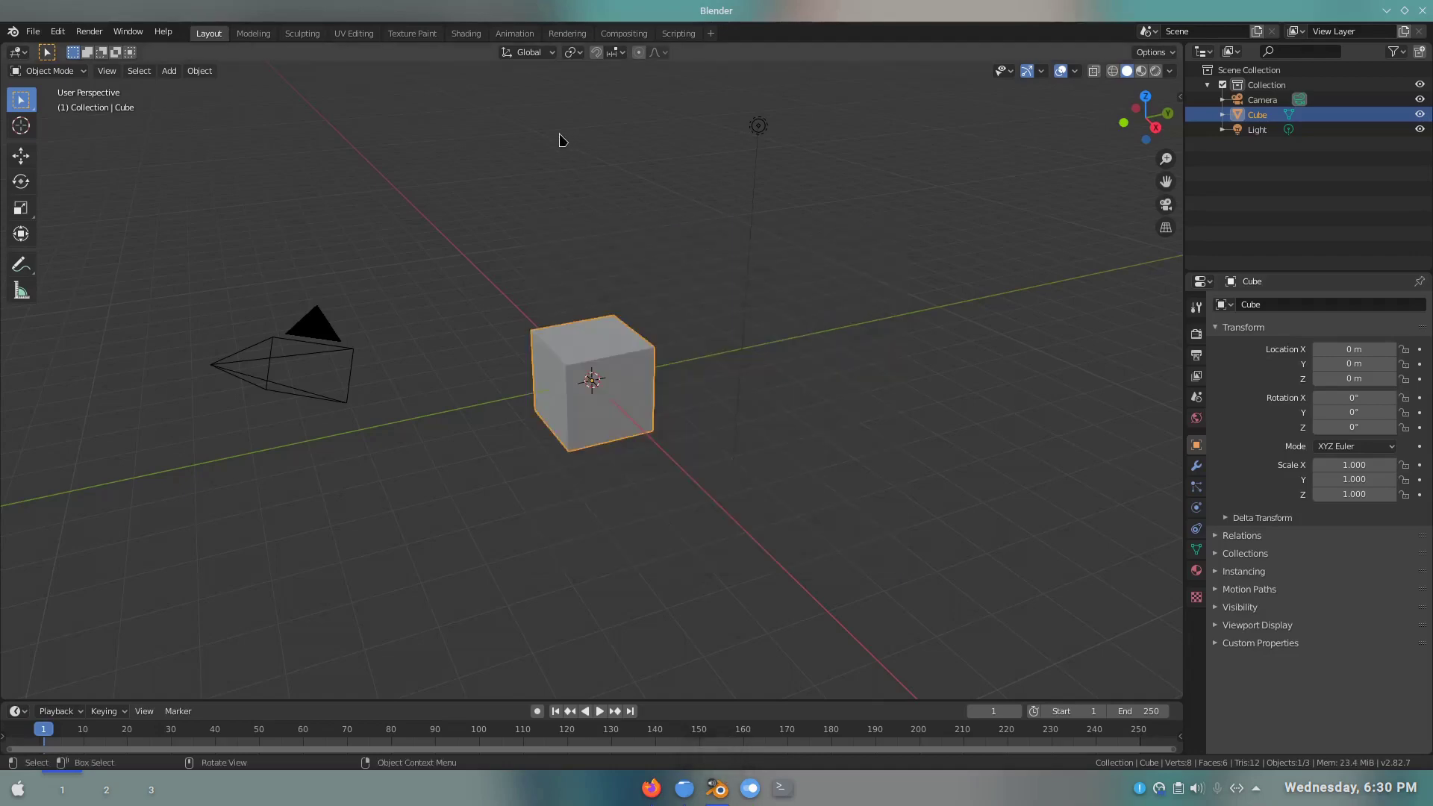
left_click(913, 492)
scroll(884, 522, "down", 2)
scroll(884, 522, "down", 2)
- Set the Interface Resolution Scale to 1.33 in Preferences, then close Preferences
left_click(31, 31)
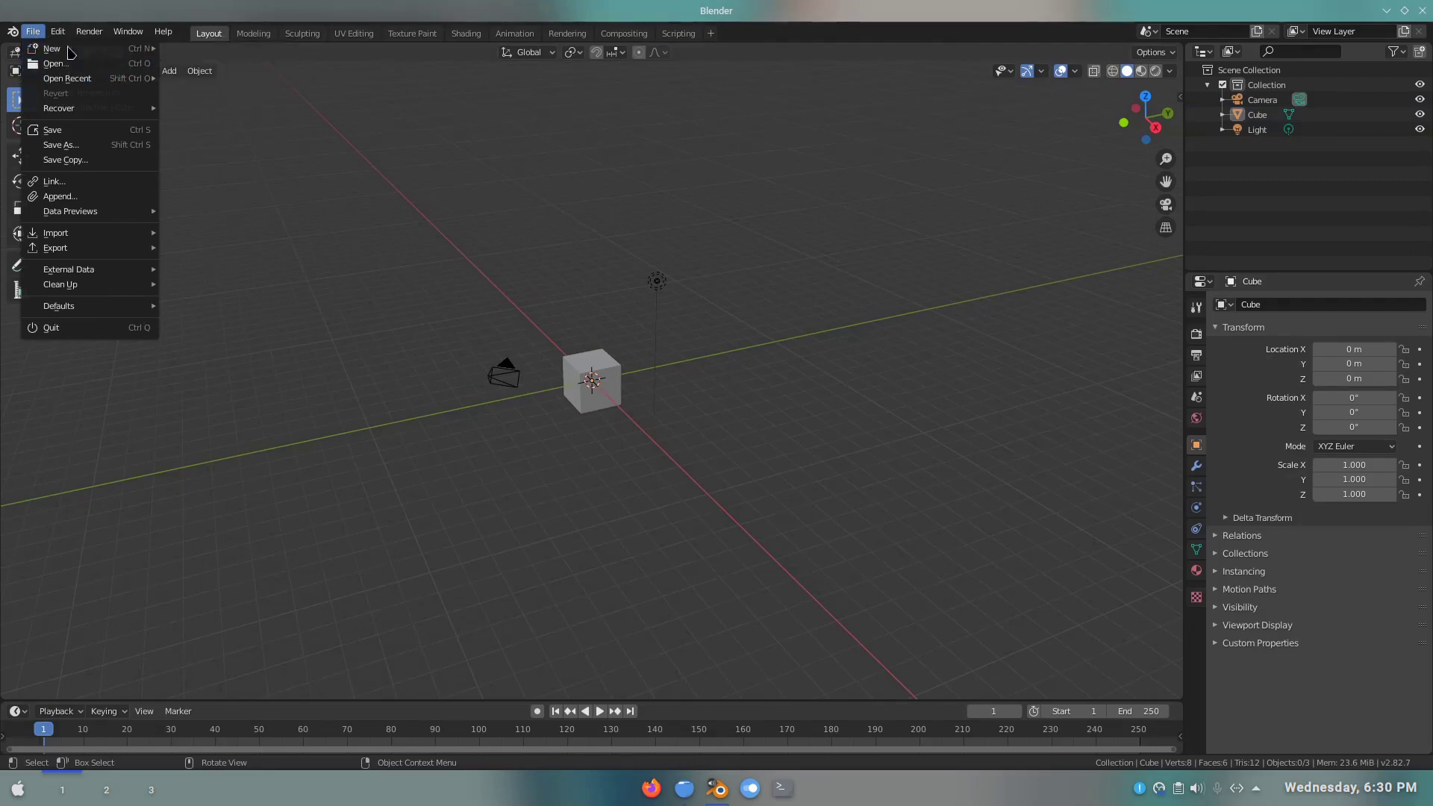
left_click(57, 31)
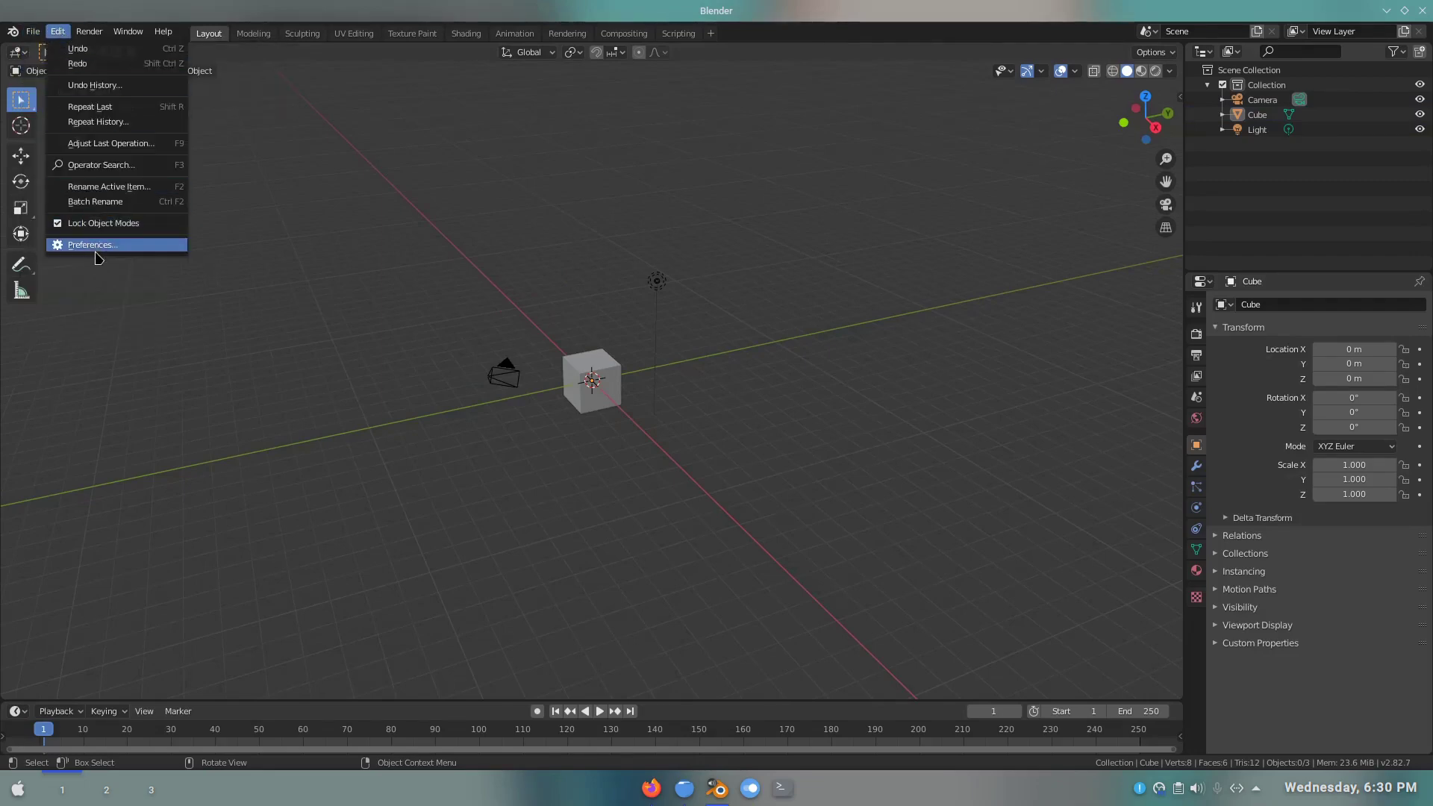
left_click(94, 244)
left_click(64, 95)
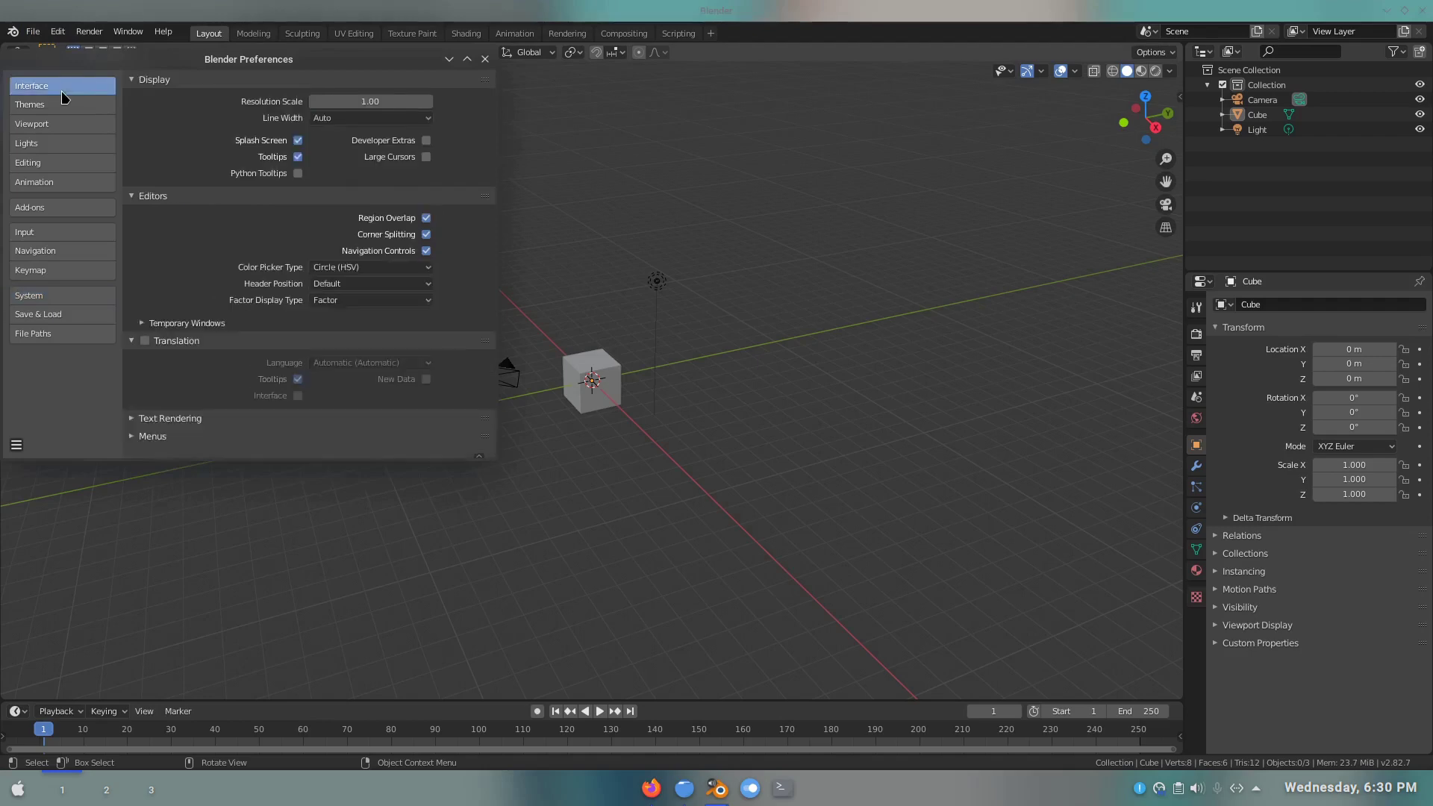
left_click_drag(370, 101, 422, 110)
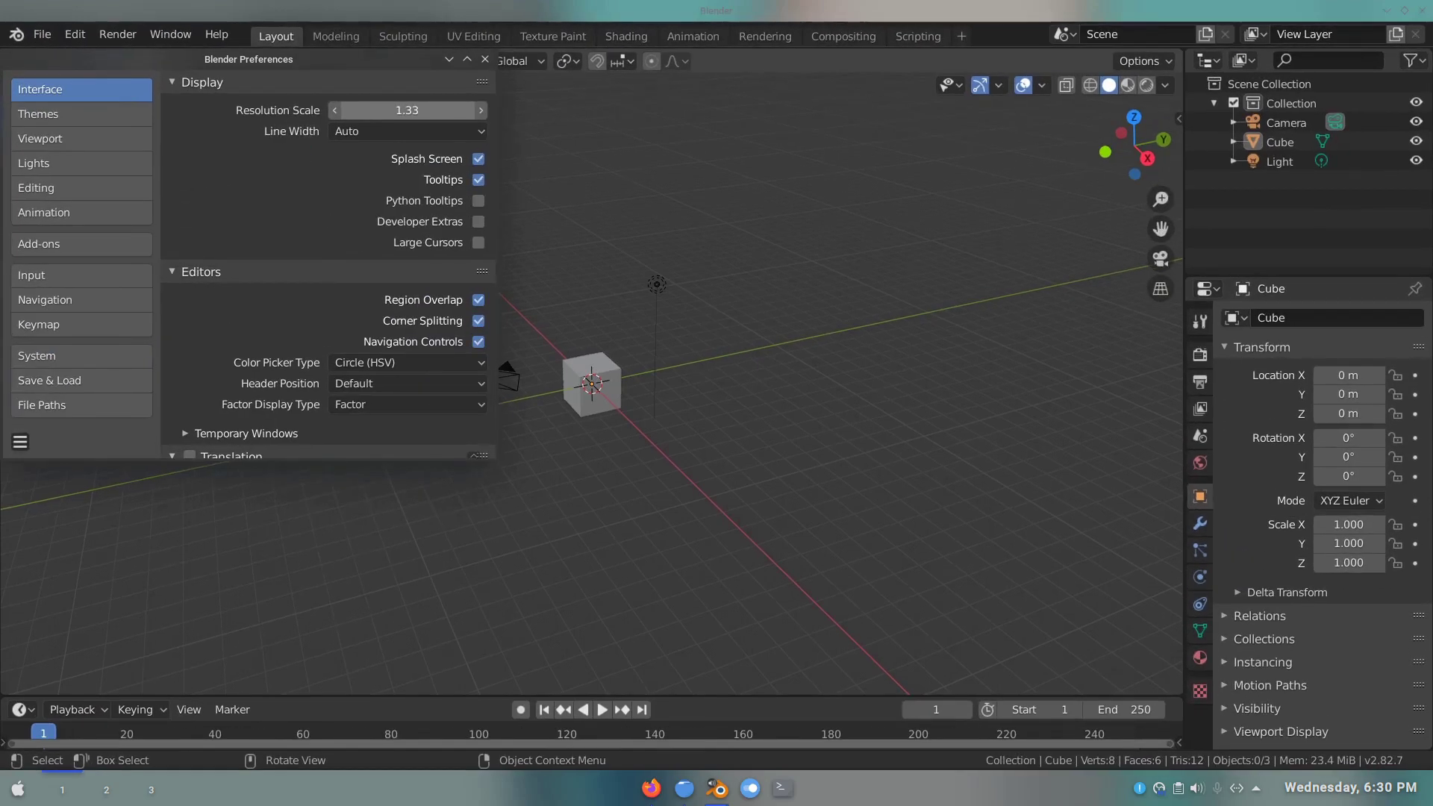
left_click(485, 59)
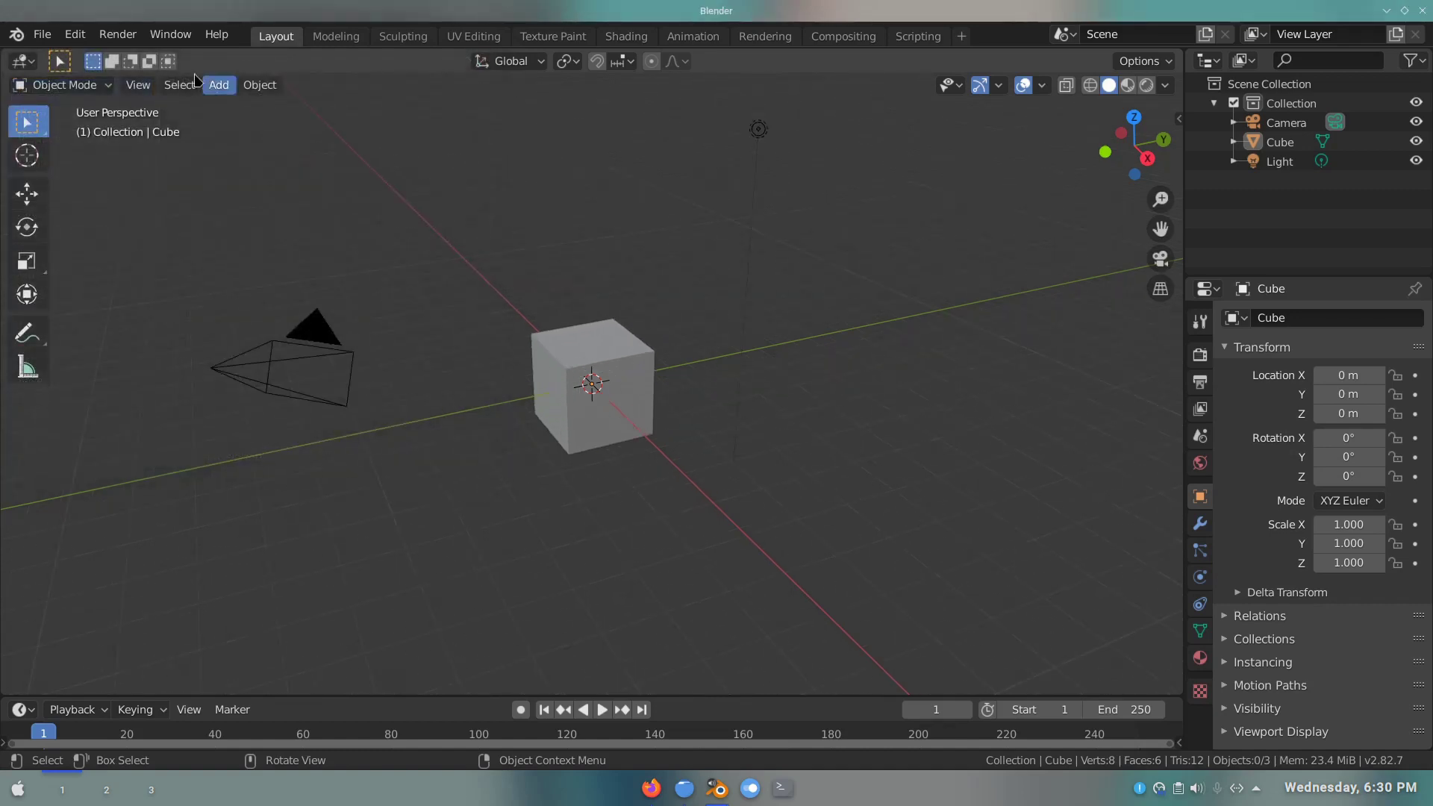
- Start a new General file, discarding unsaved changes
left_click(33, 38)
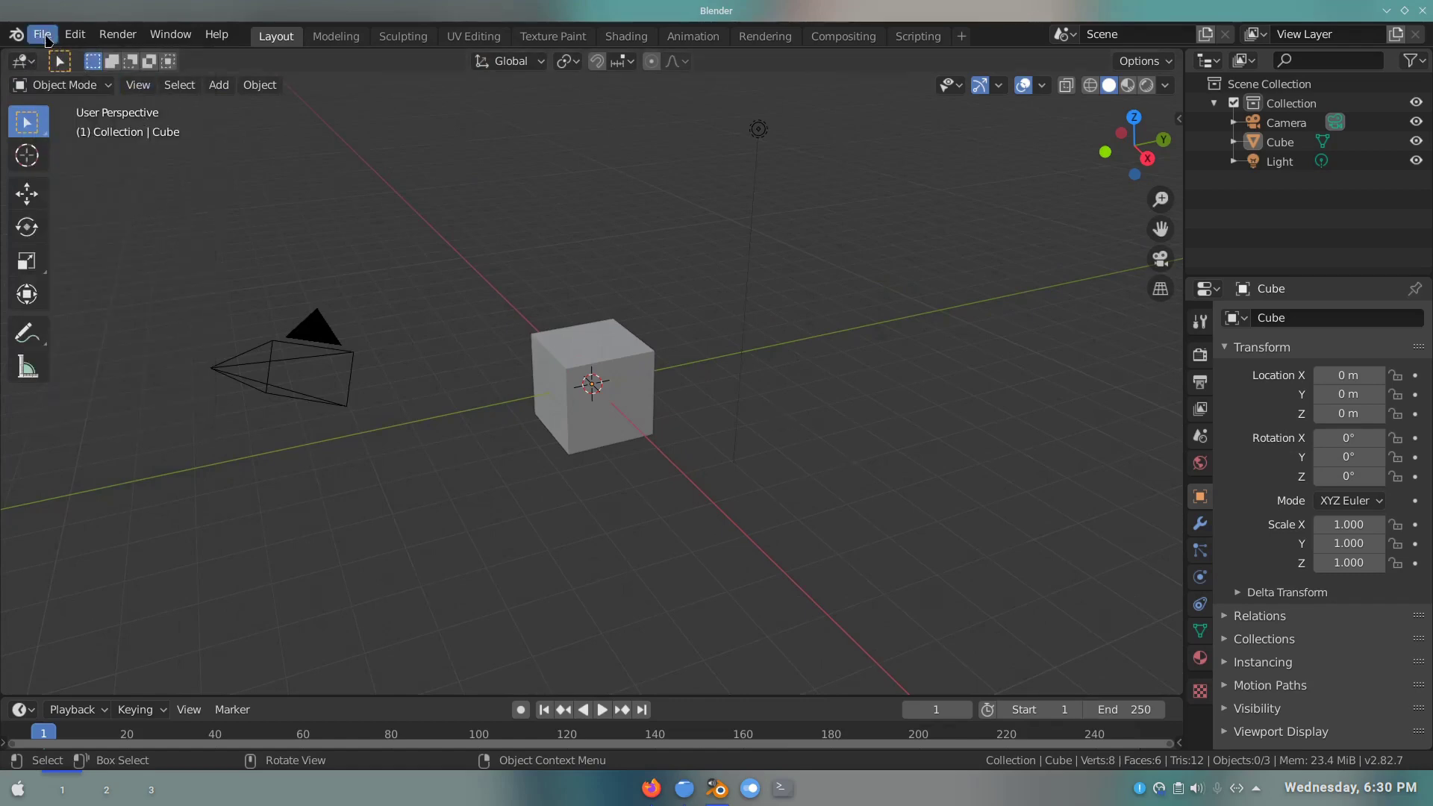
left_click(42, 34)
left_click(231, 57)
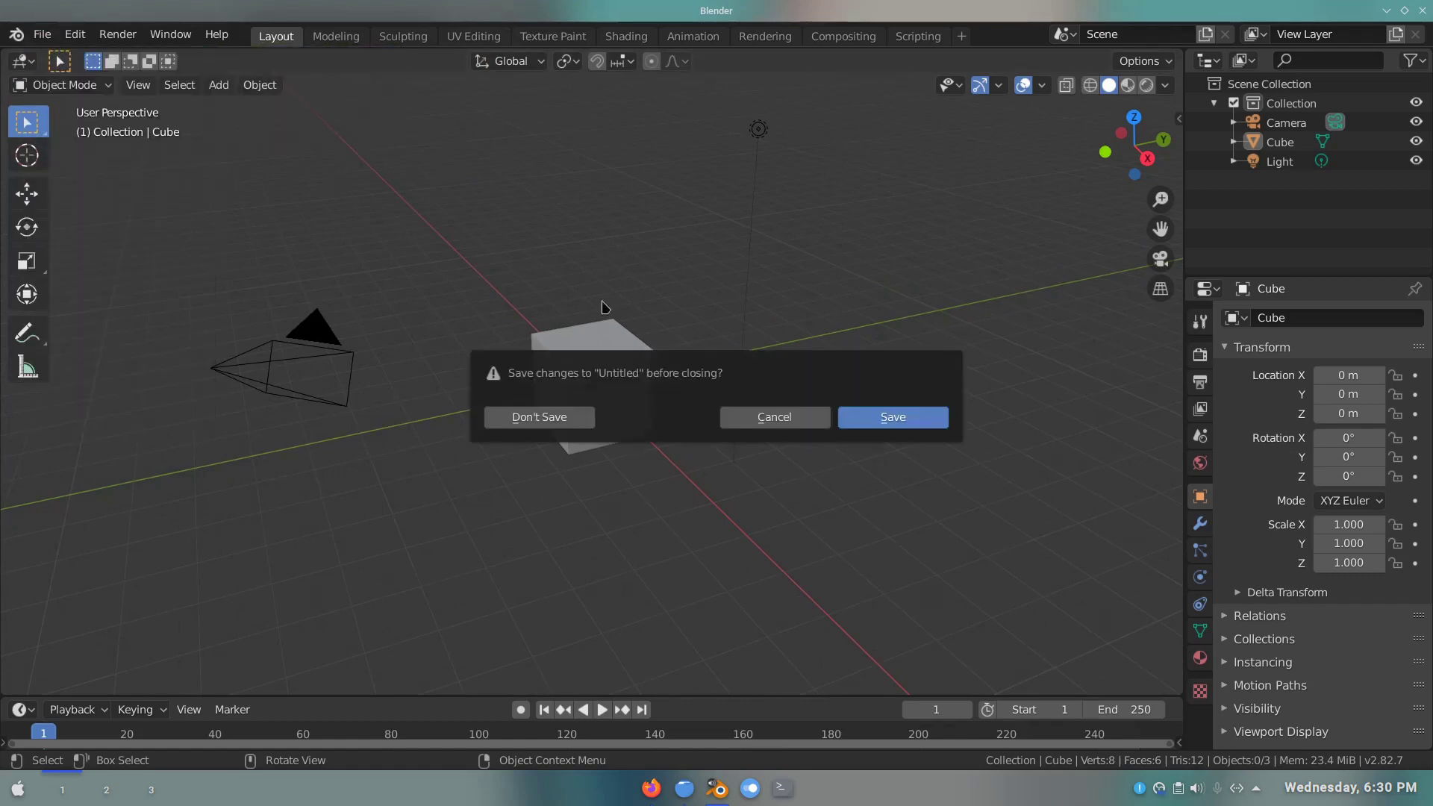
left_click(590, 417)
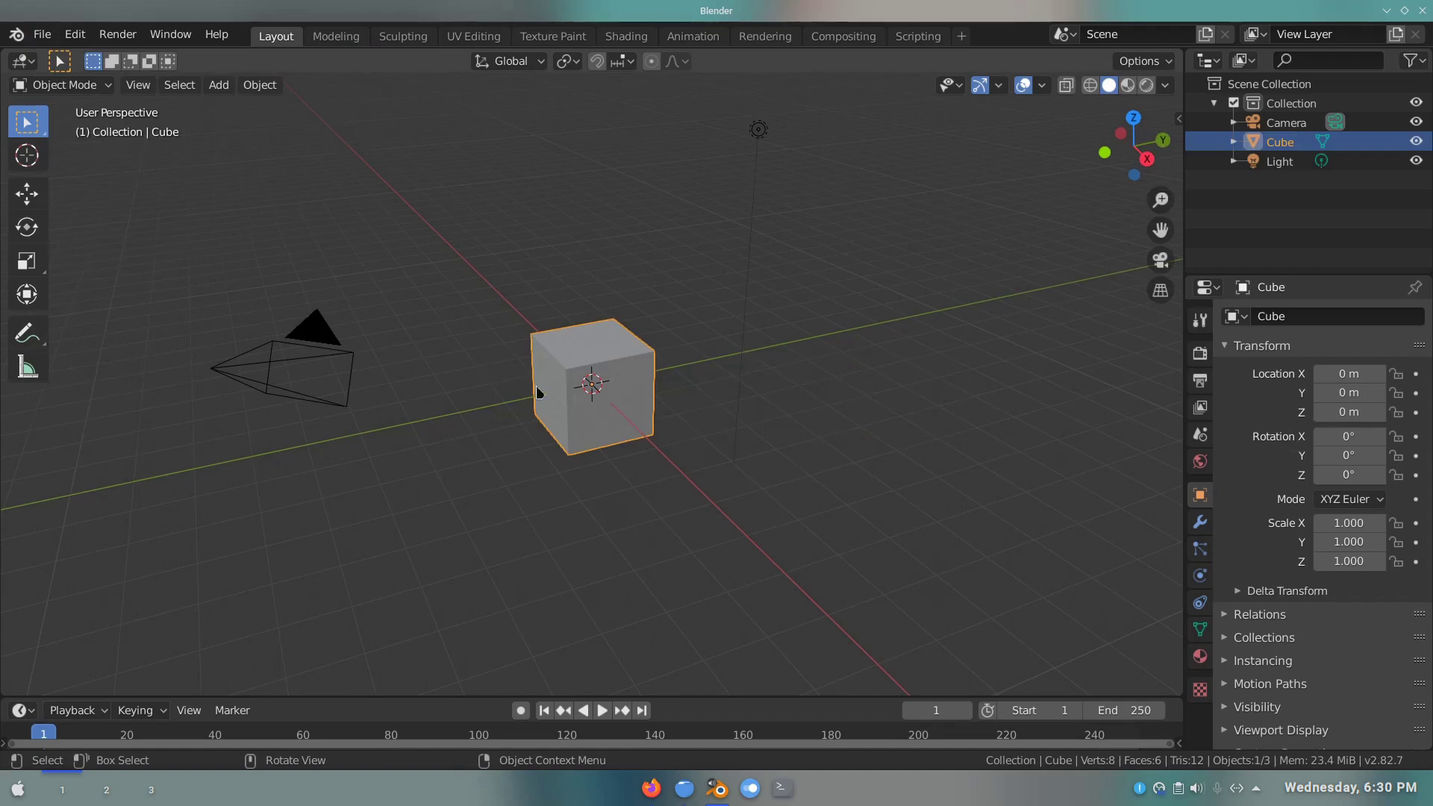
- Delete the camera, cube and light, and save the empty scene as the startup file
left_click_drag(956, 595, 185, 116)
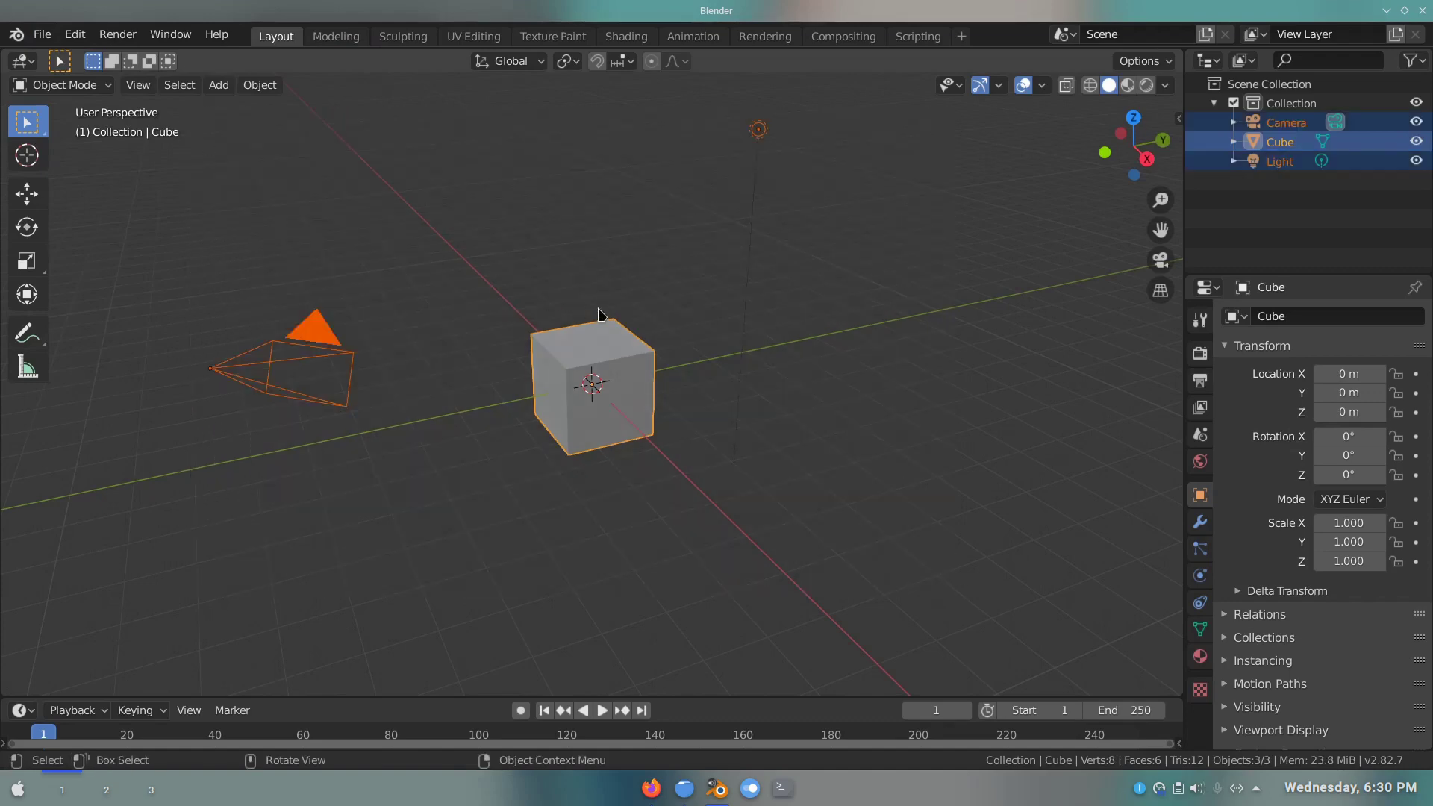
key("Delete")
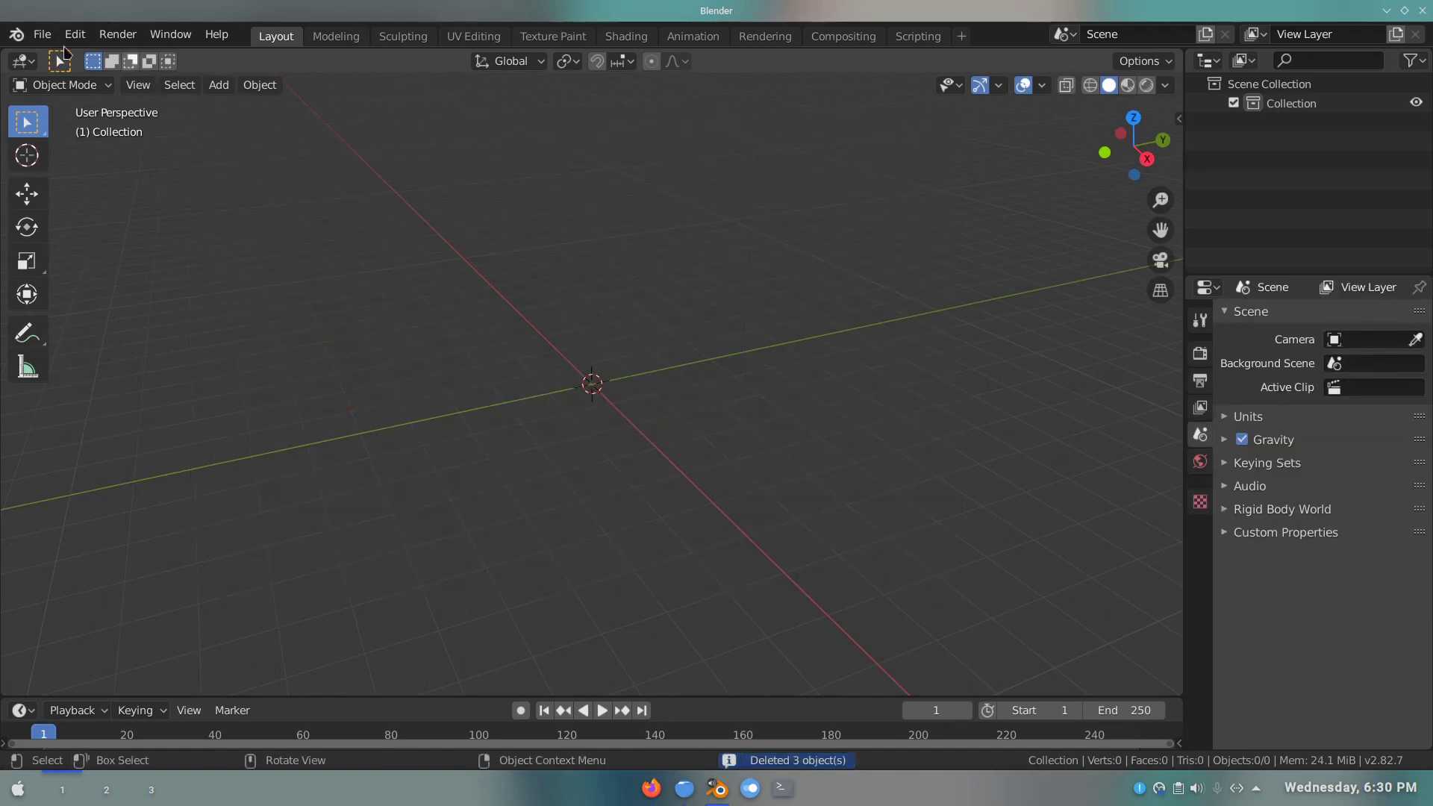
left_click(42, 35)
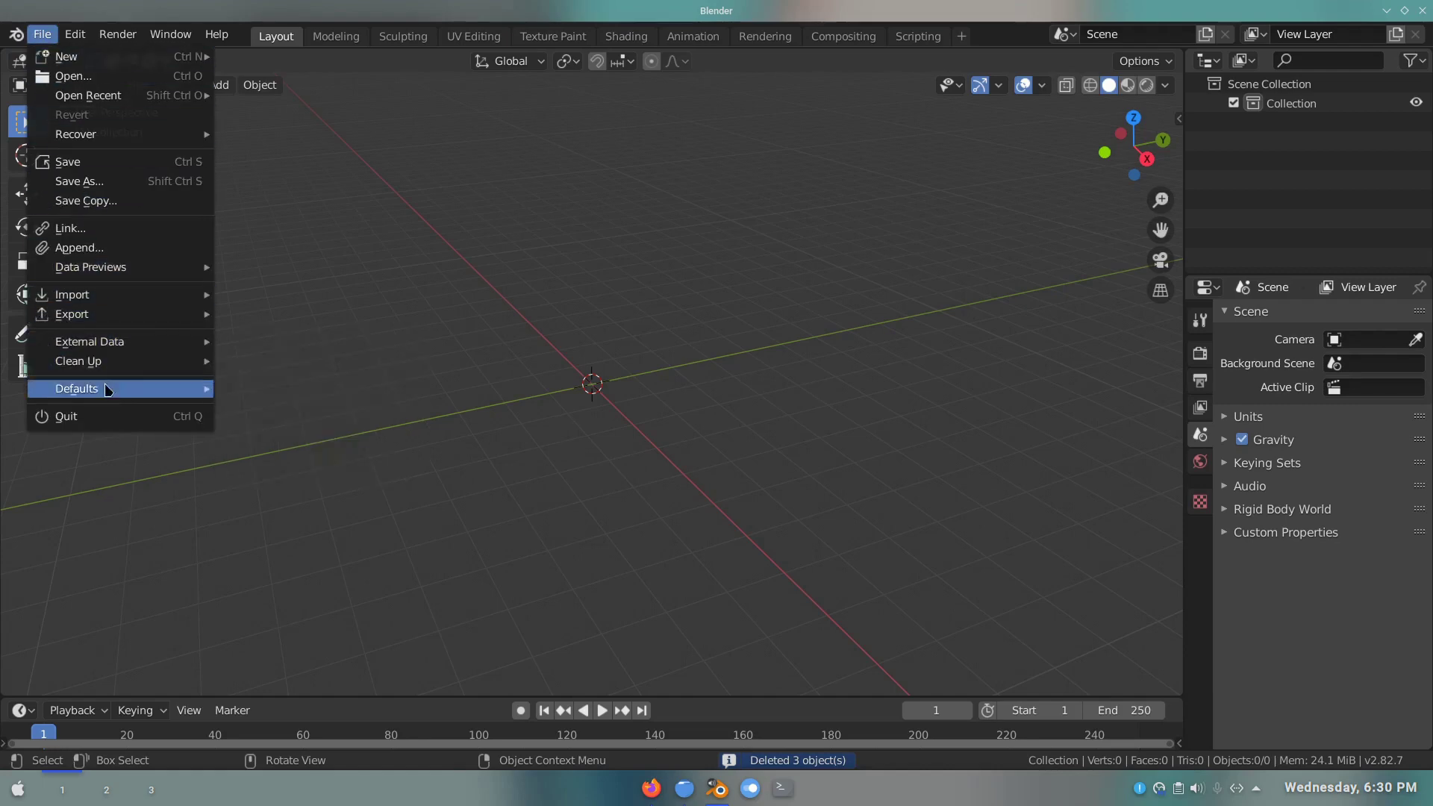
mouse_move(76, 388)
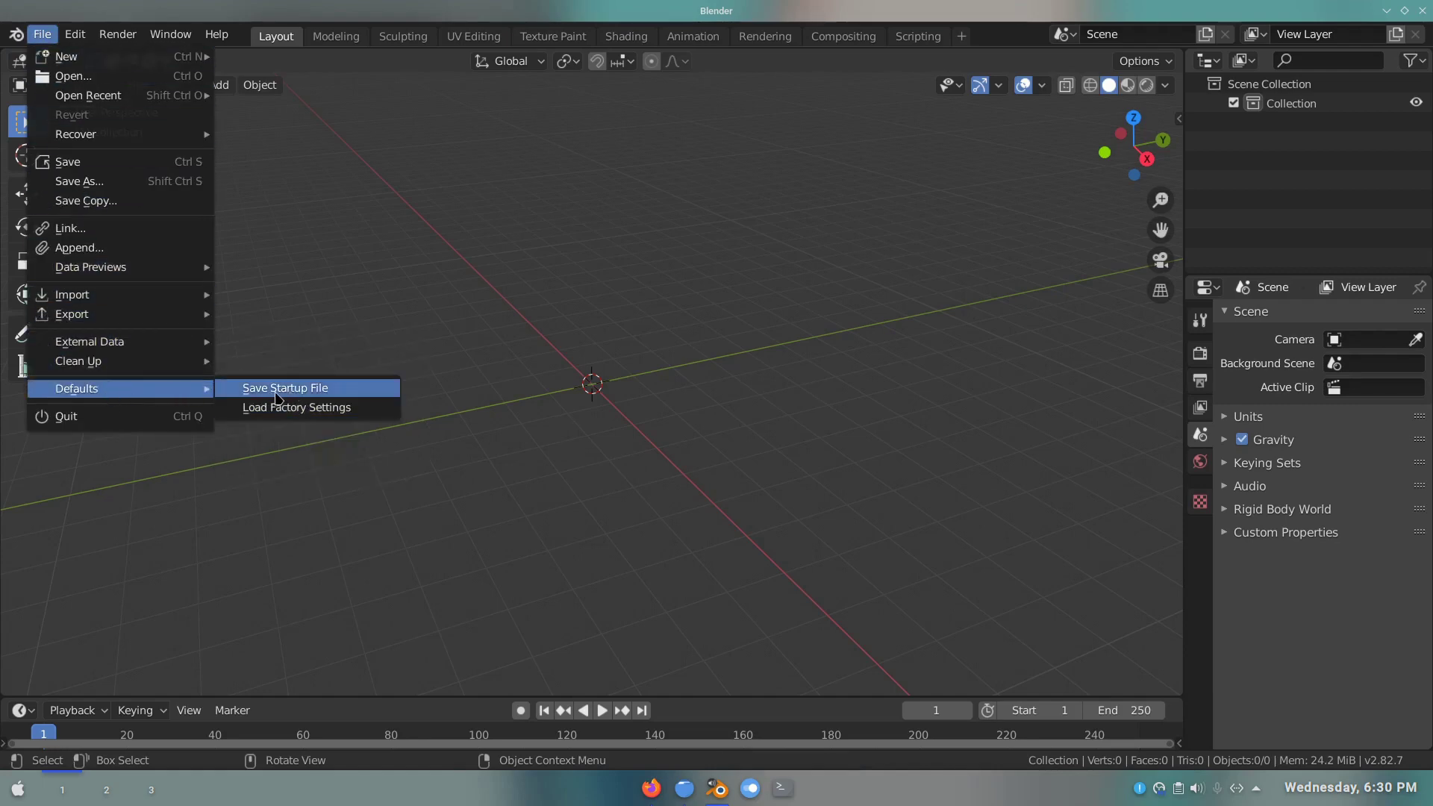
left_click(348, 389)
left_click(328, 391)
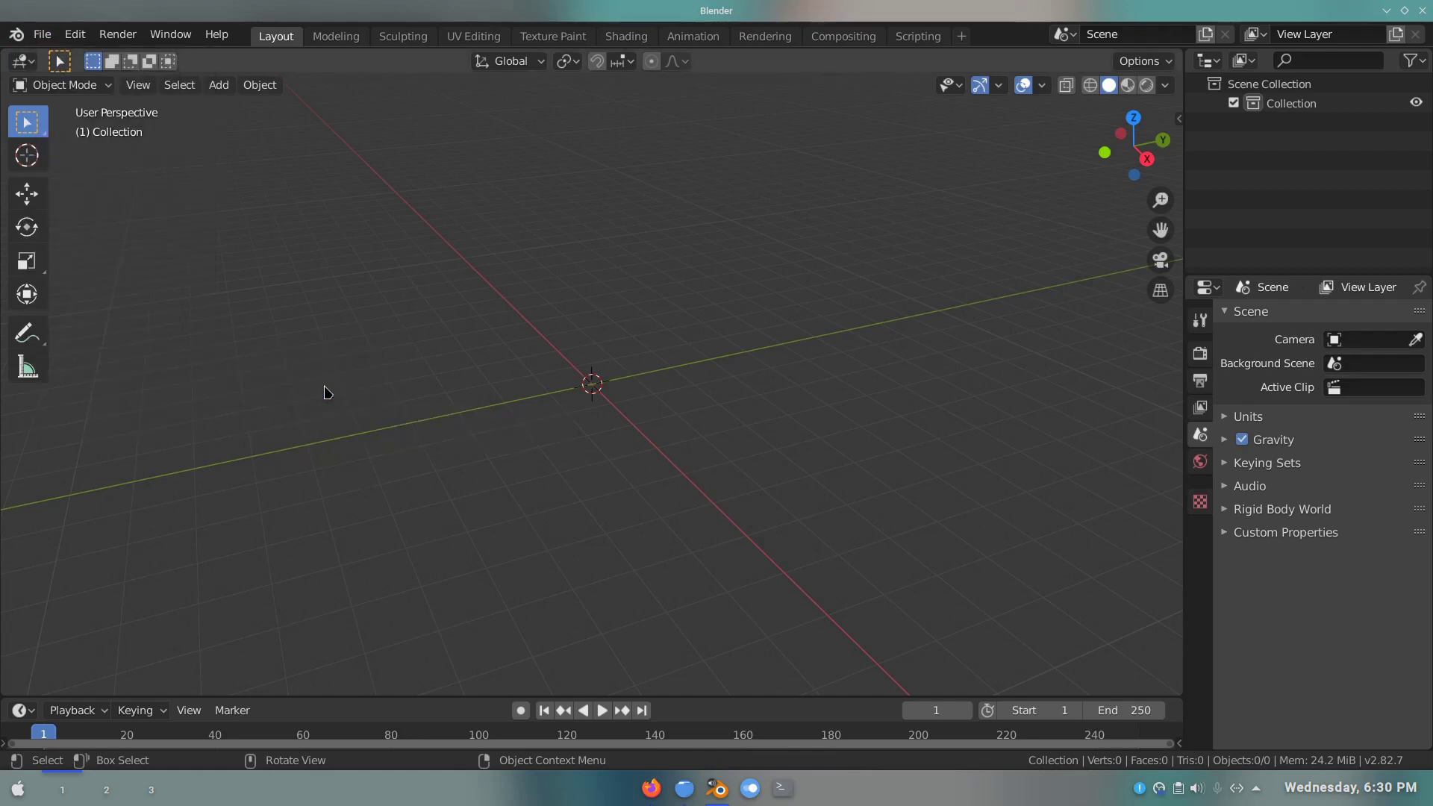
- Start another new General file without saving, loading the empty scene
left_click(42, 34)
mouse_move(65, 56)
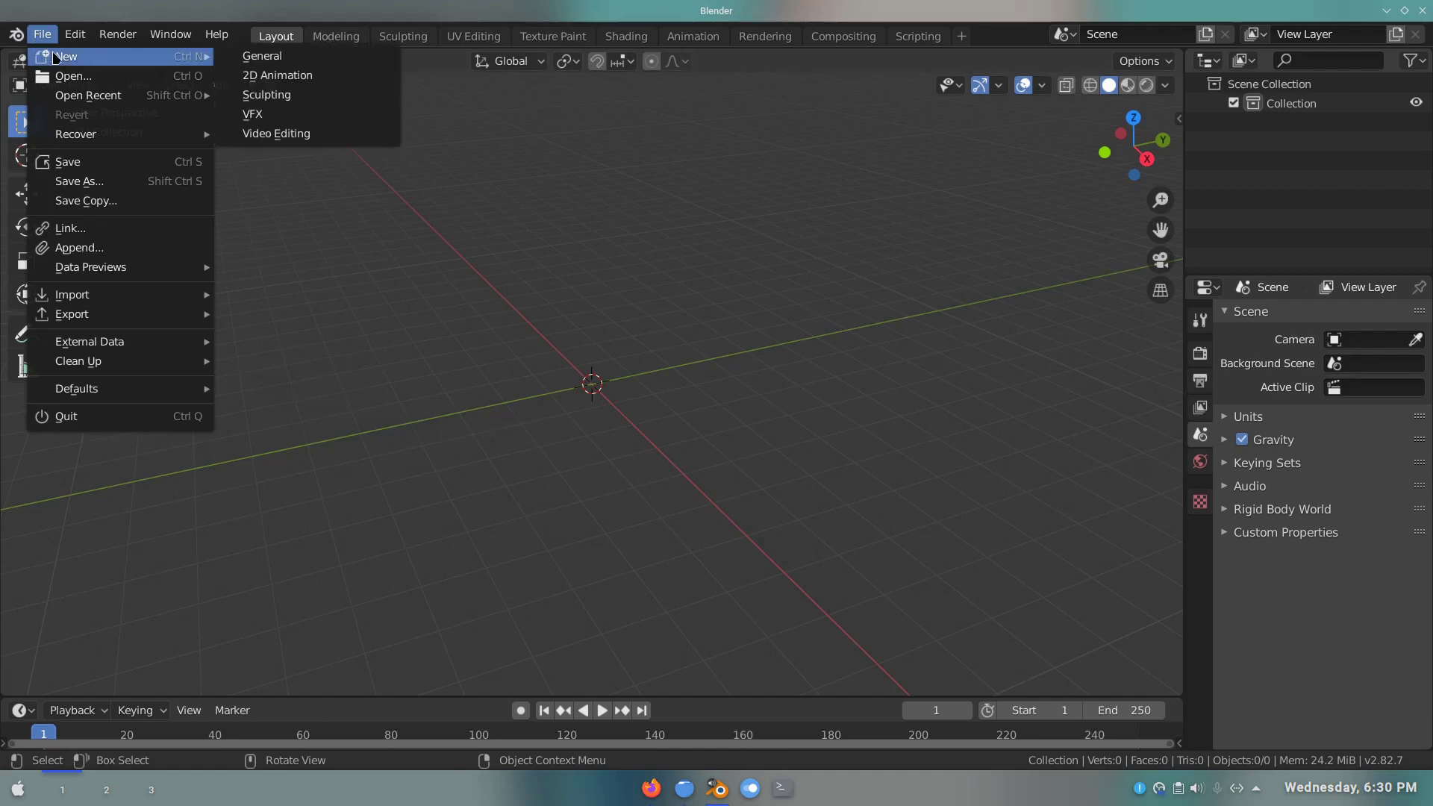
left_click(246, 56)
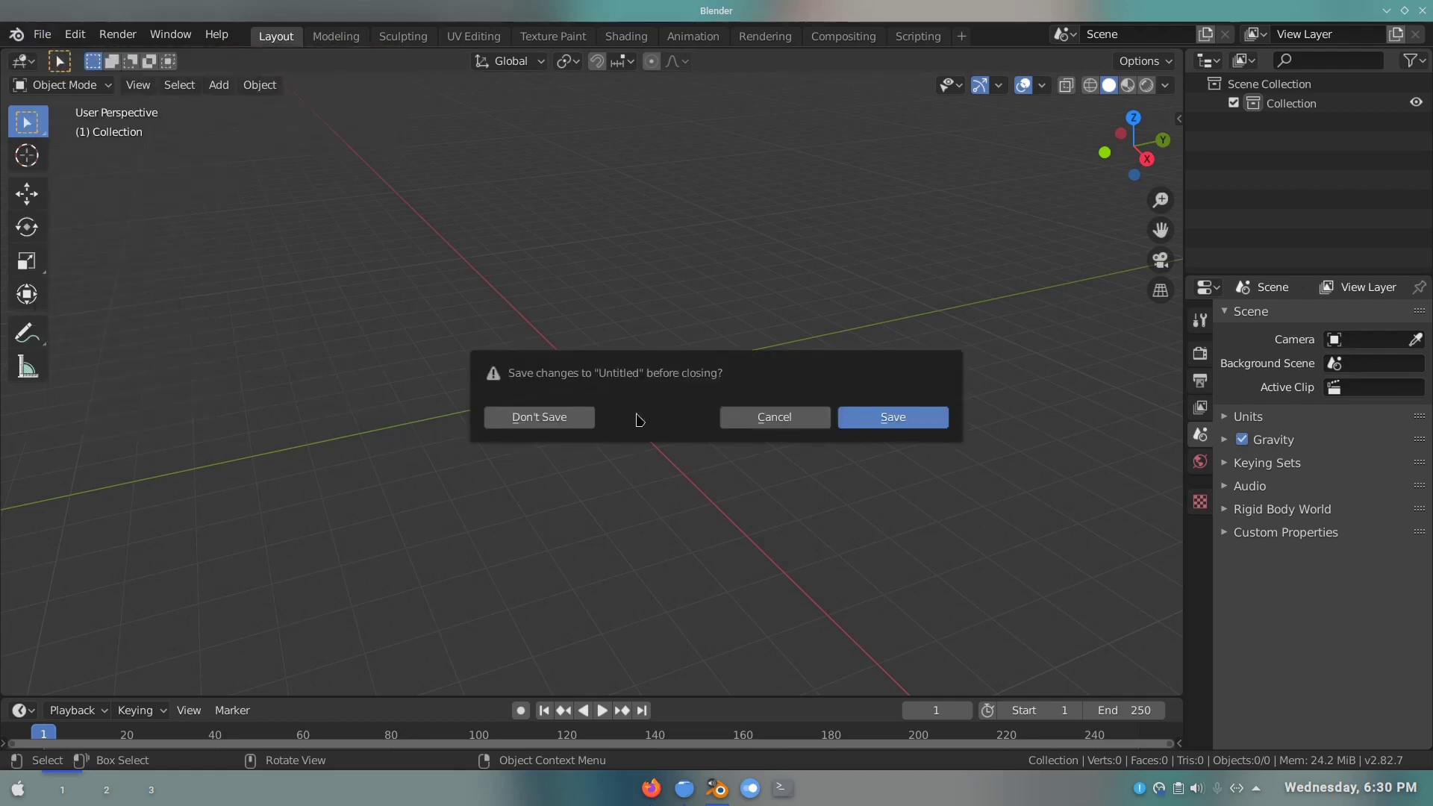
left_click(582, 418)
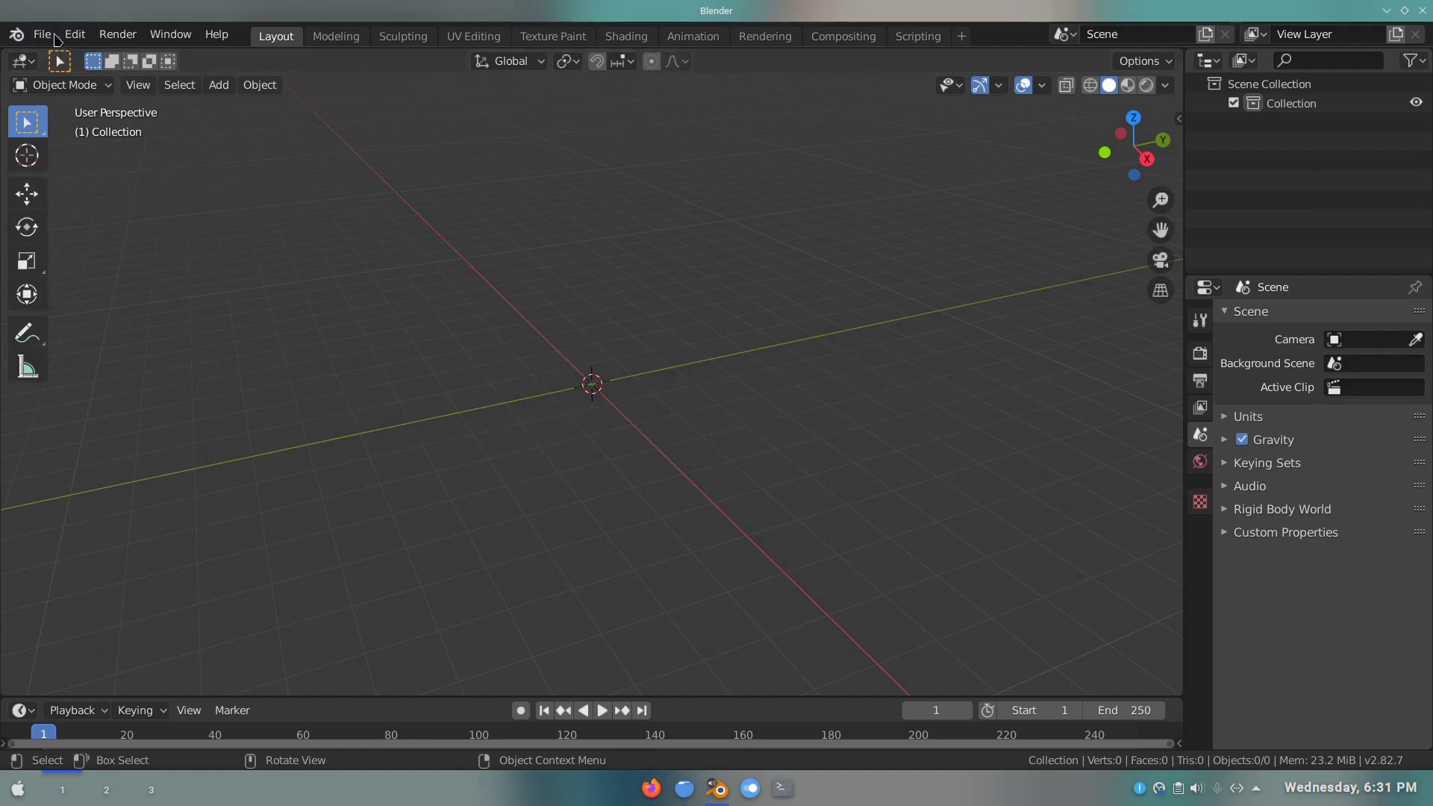
- In Preferences > Add-ons, begin installing an add-on from a file
left_click(76, 36)
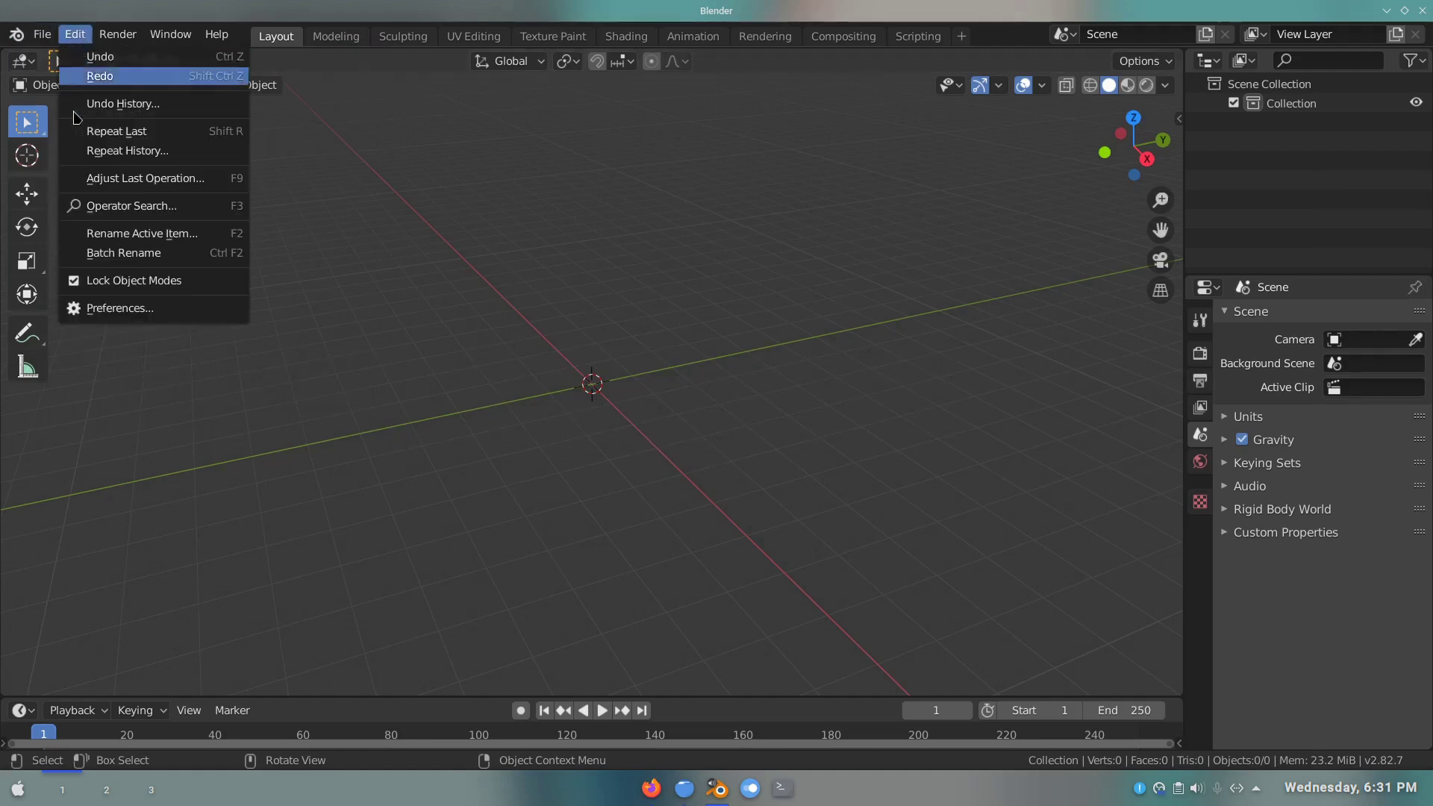
left_click(108, 315)
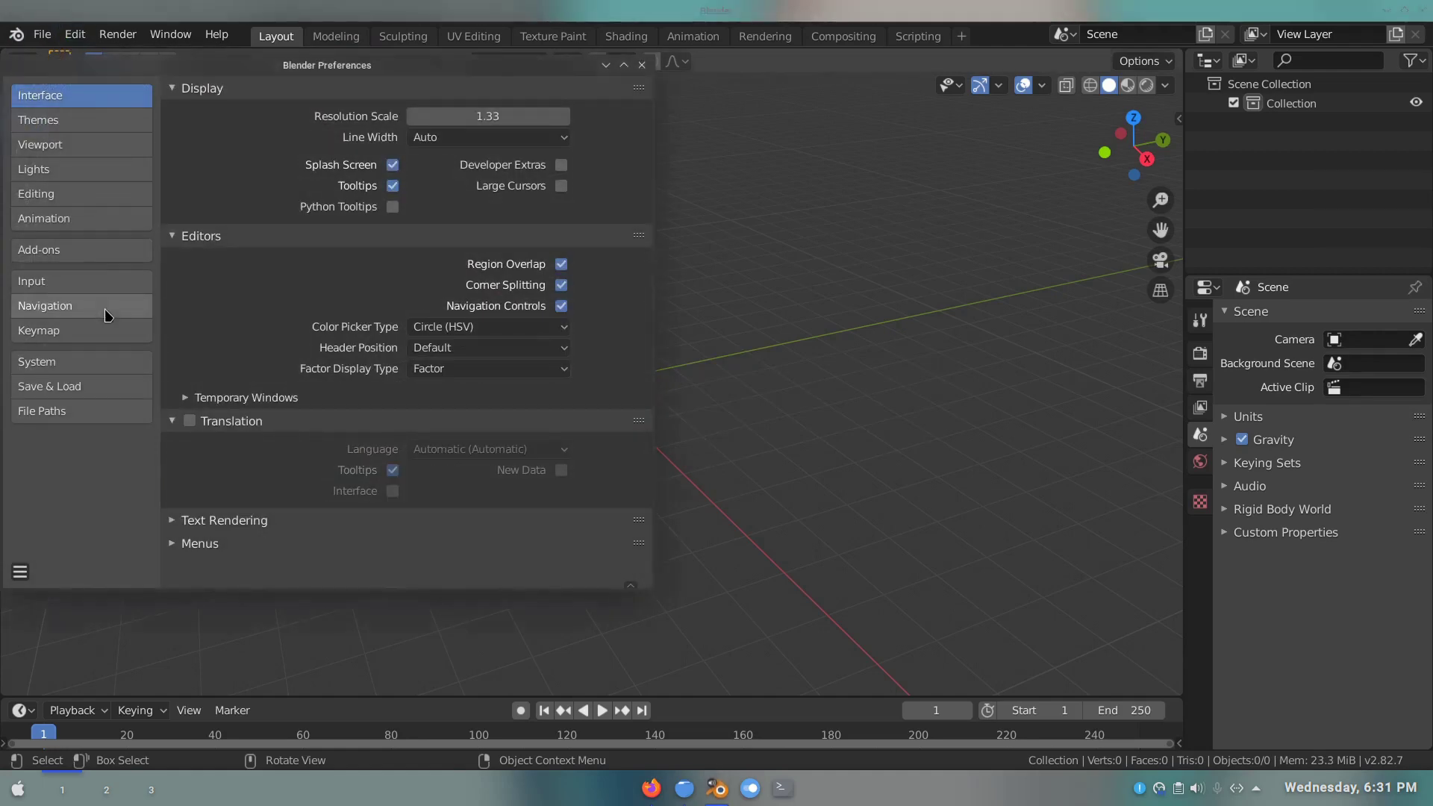
left_click(80, 250)
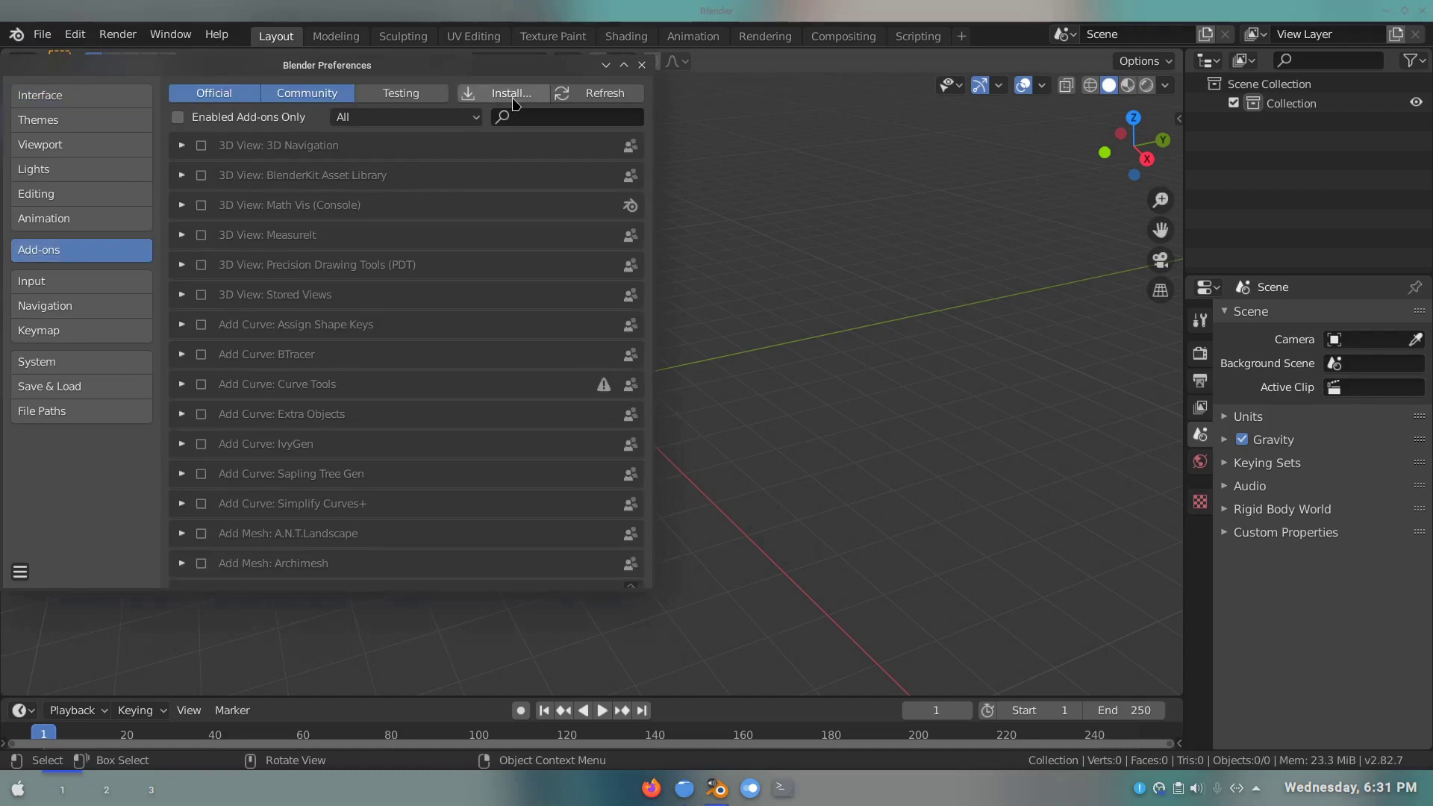
left_click(512, 94)
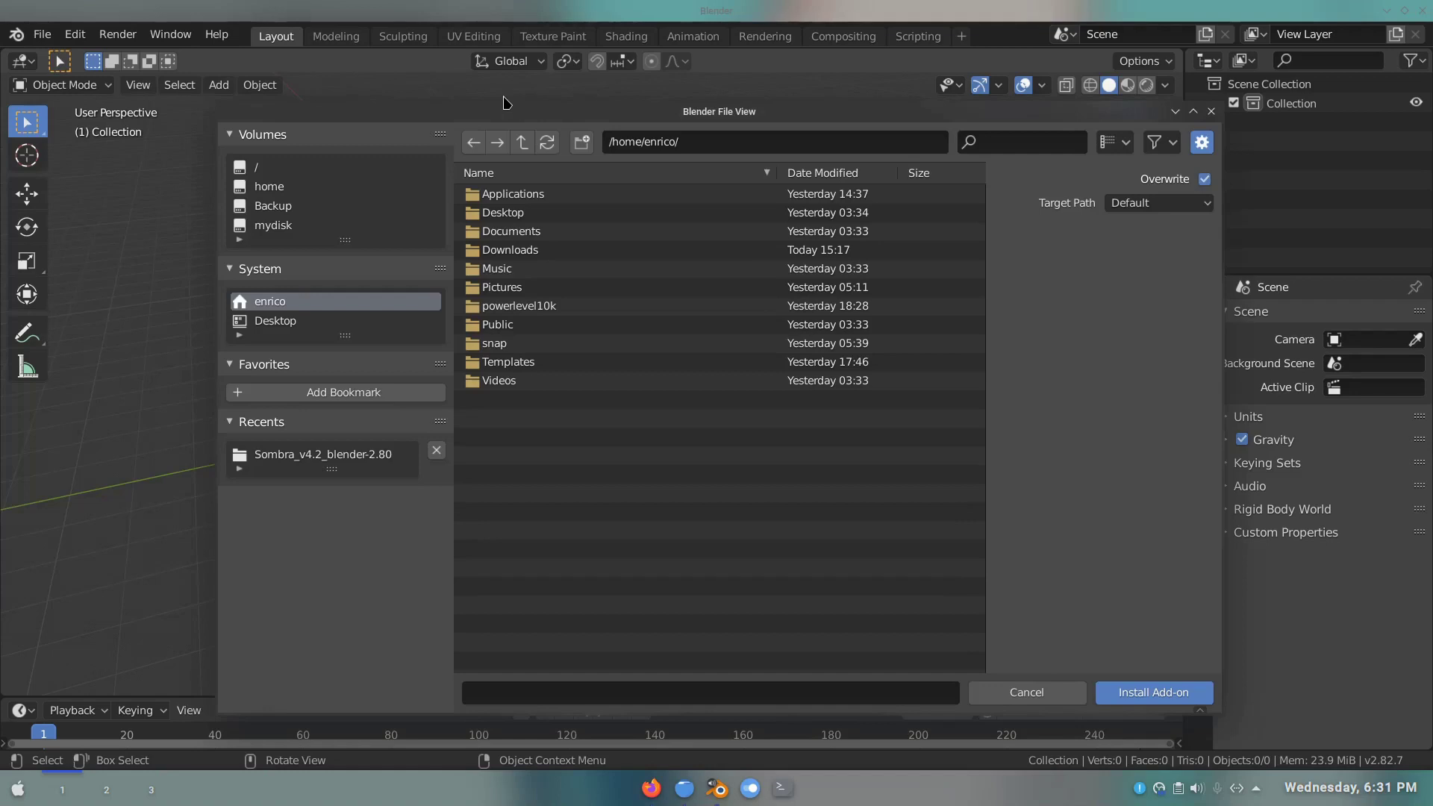
- Browse to mydisk/Monster/Assets/Character/Mike and install proxy_picker.py
left_click(273, 224)
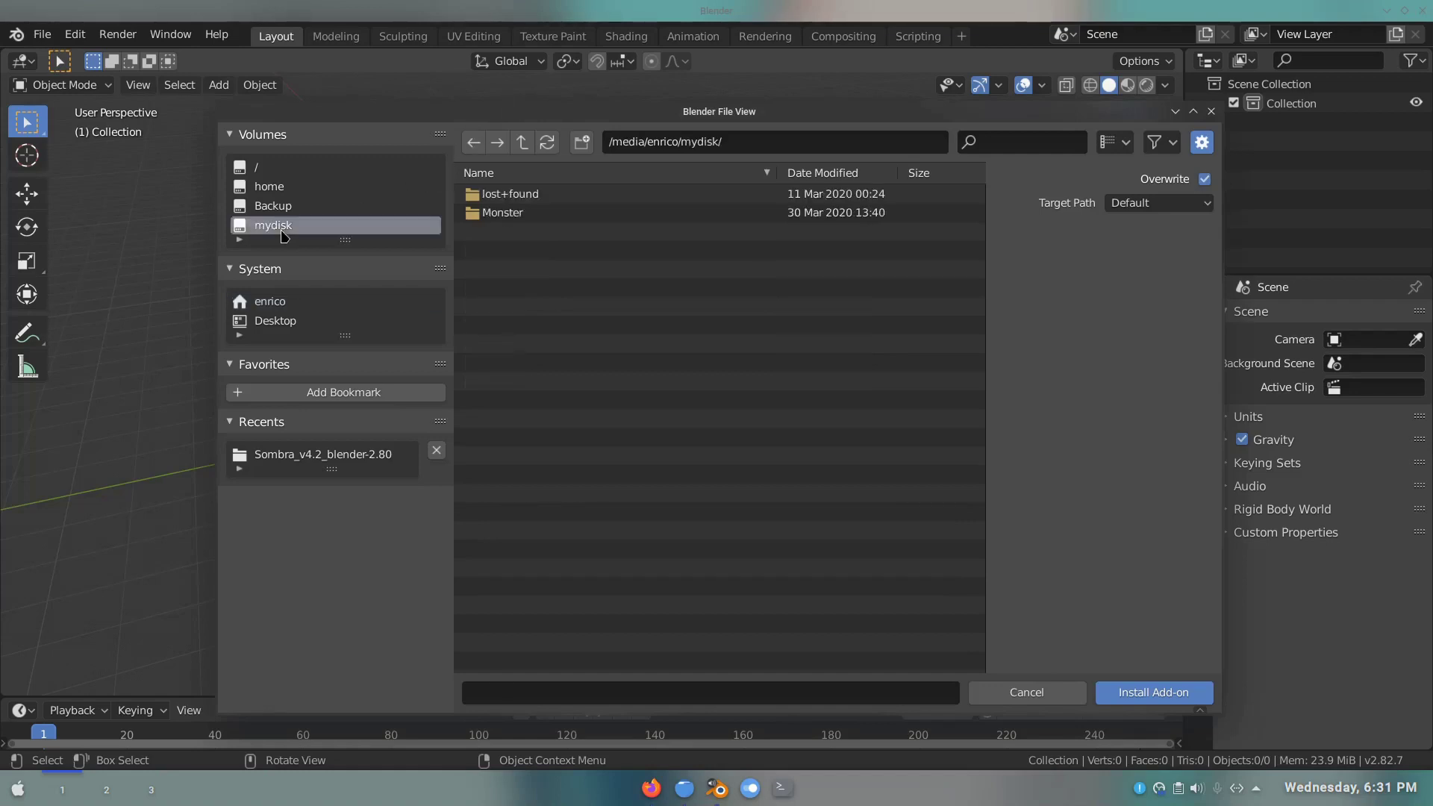
double_click(499, 215)
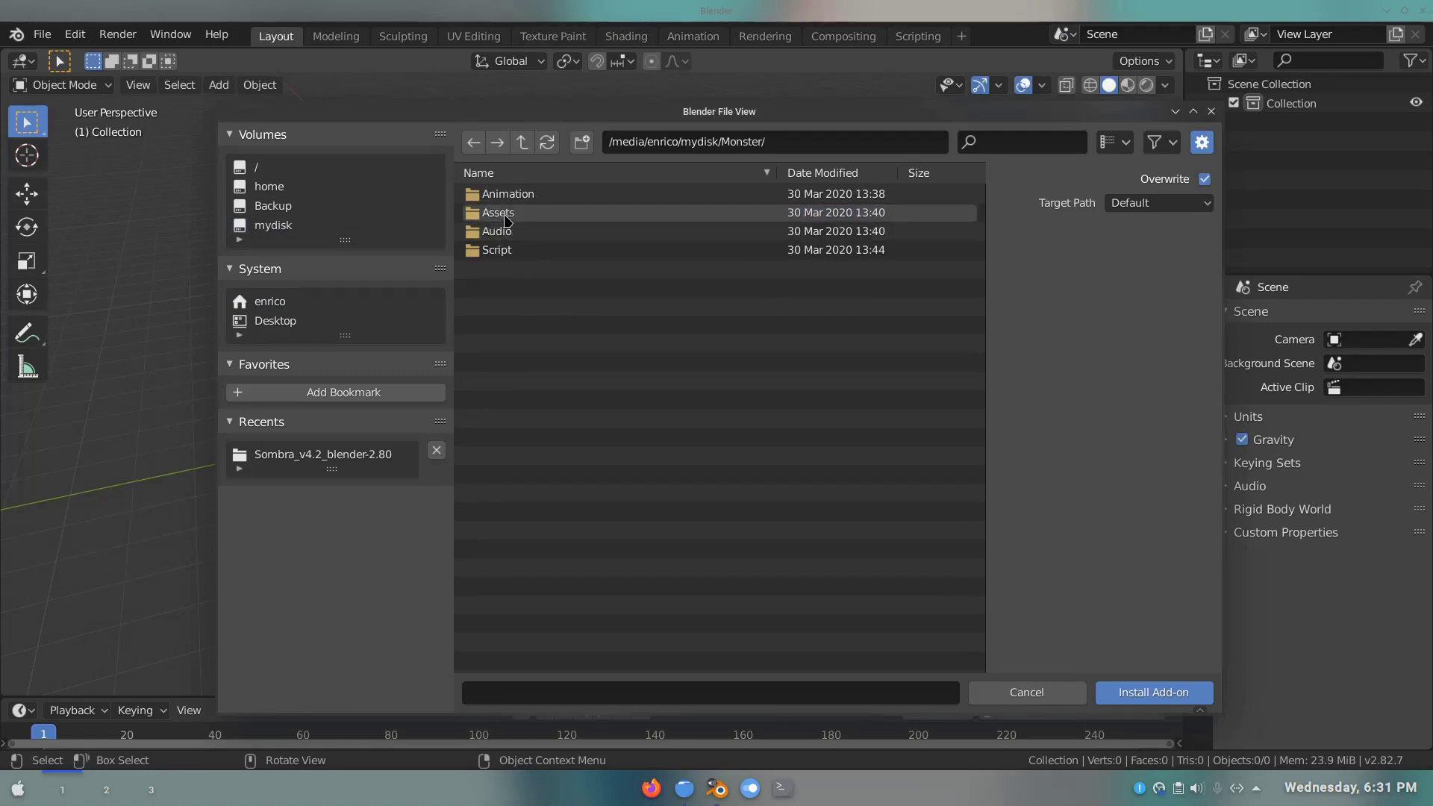
left_click(506, 217)
double_click(506, 218)
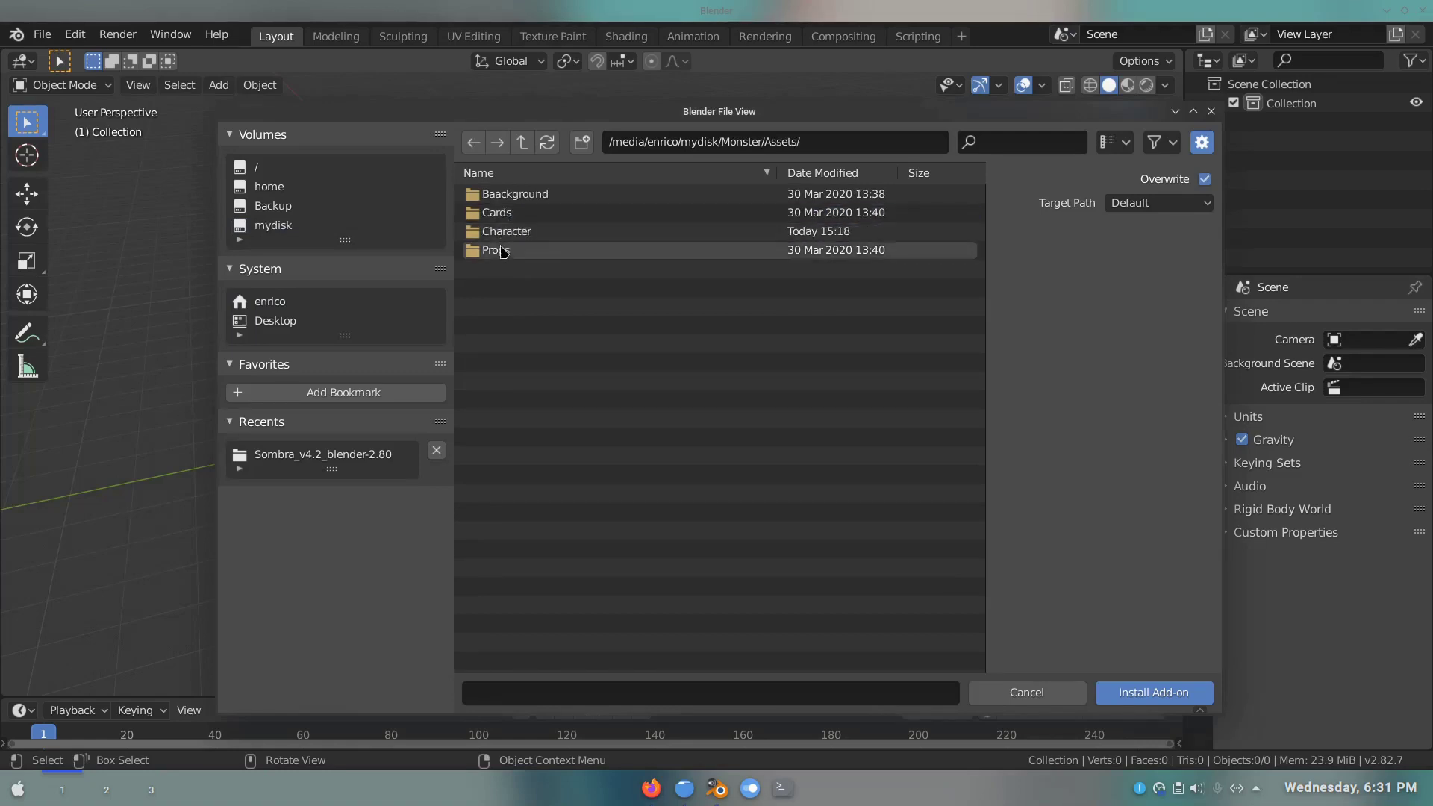
double_click(513, 236)
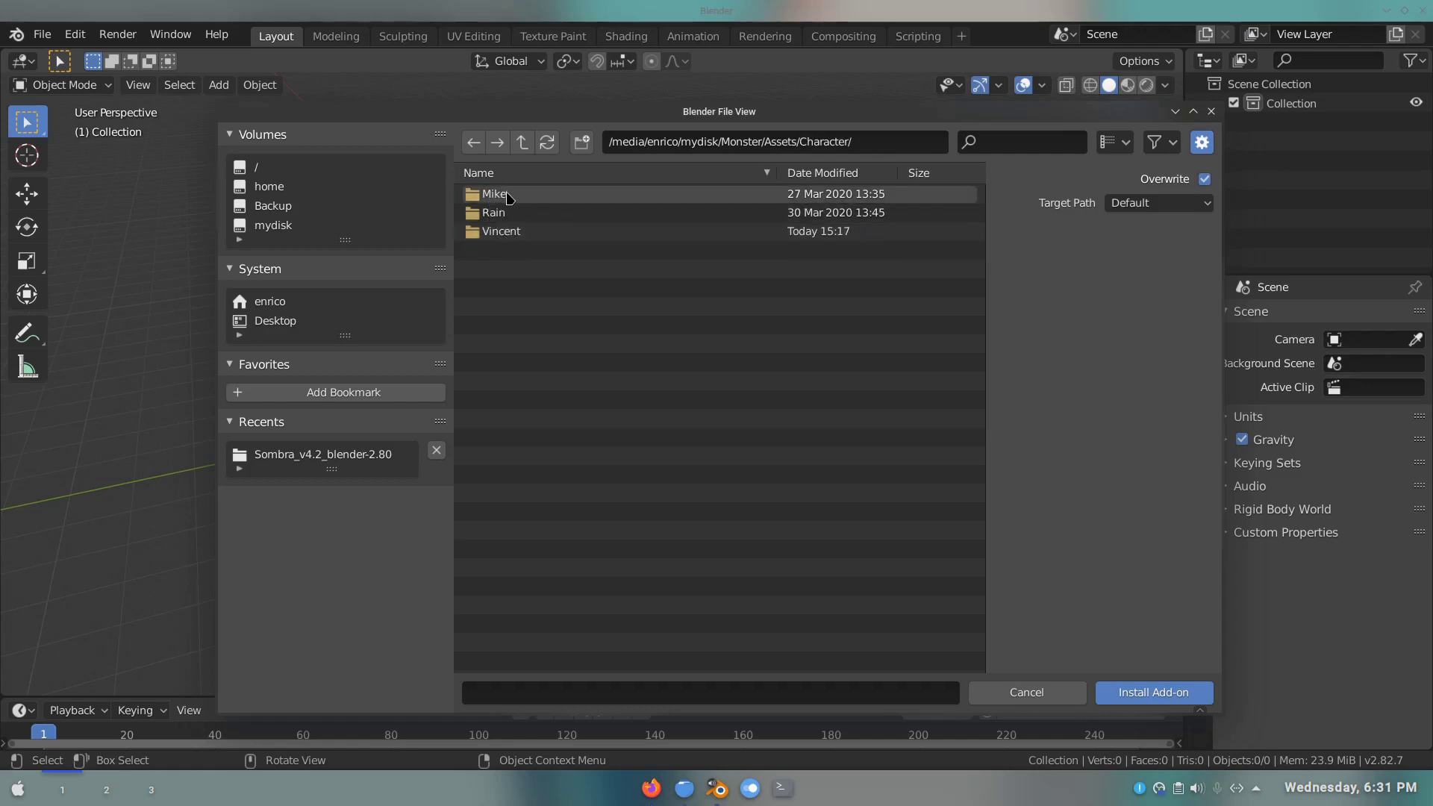
double_click(509, 195)
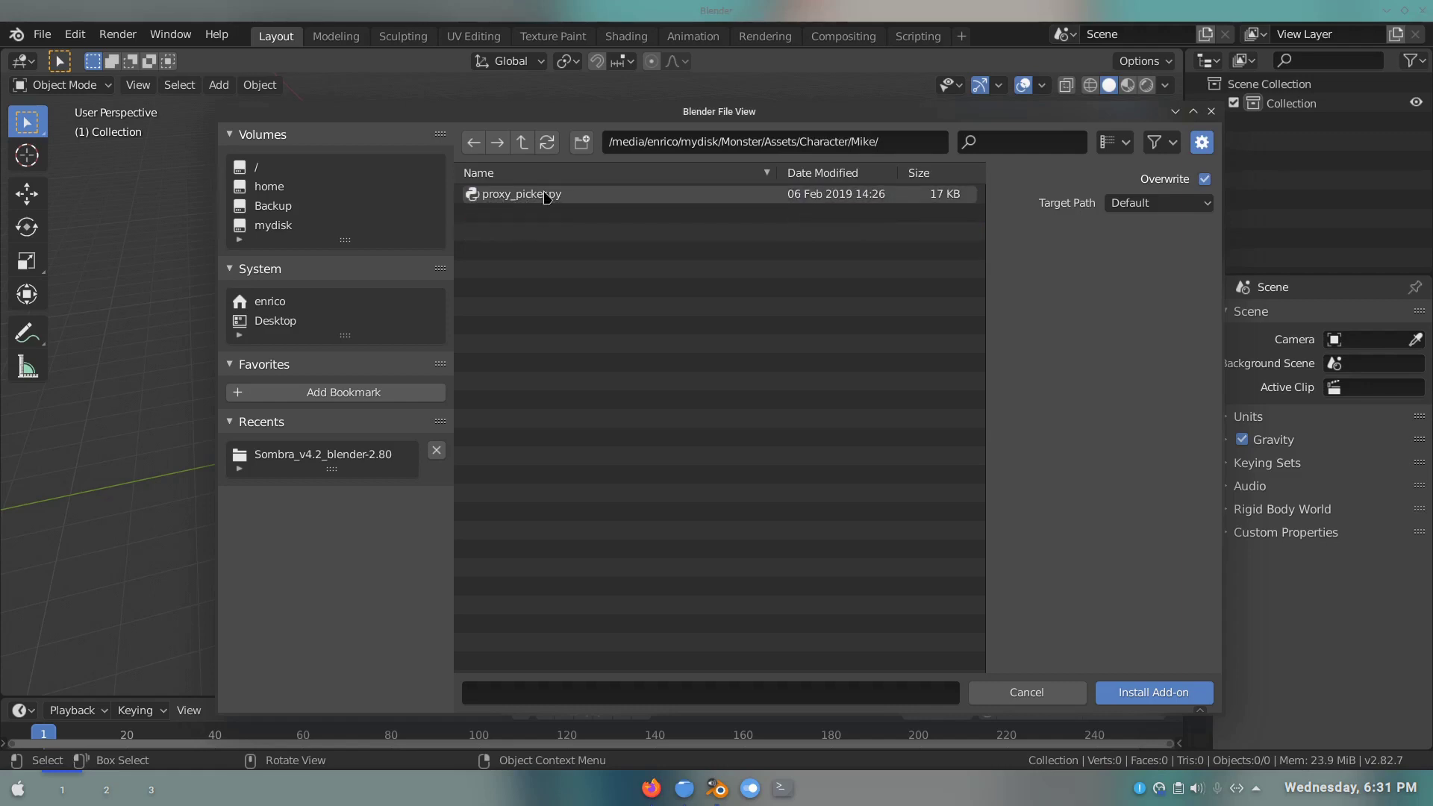
double_click(597, 196)
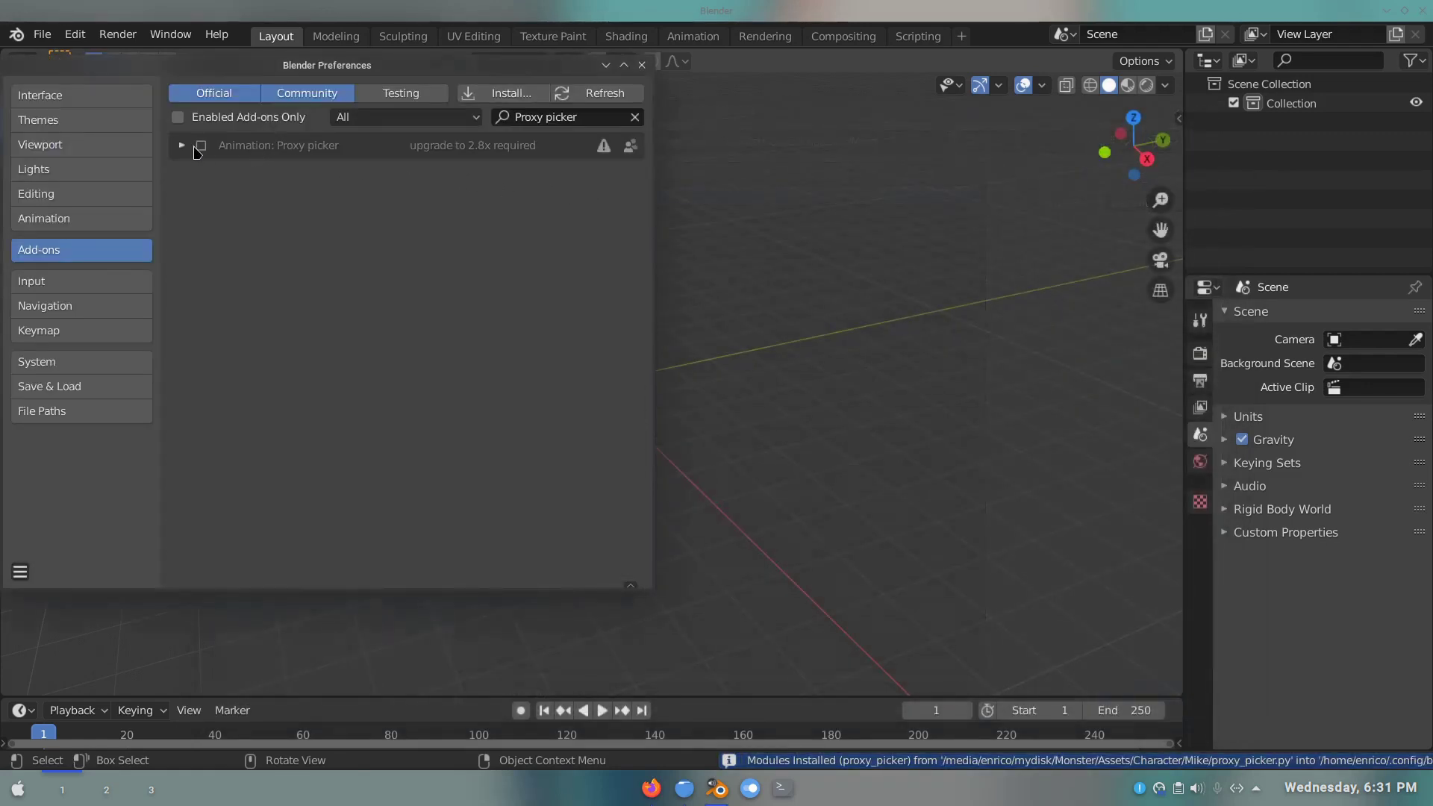
- Enable the Proxy picker add-on, view its details, and clear the search filter
left_click(196, 149)
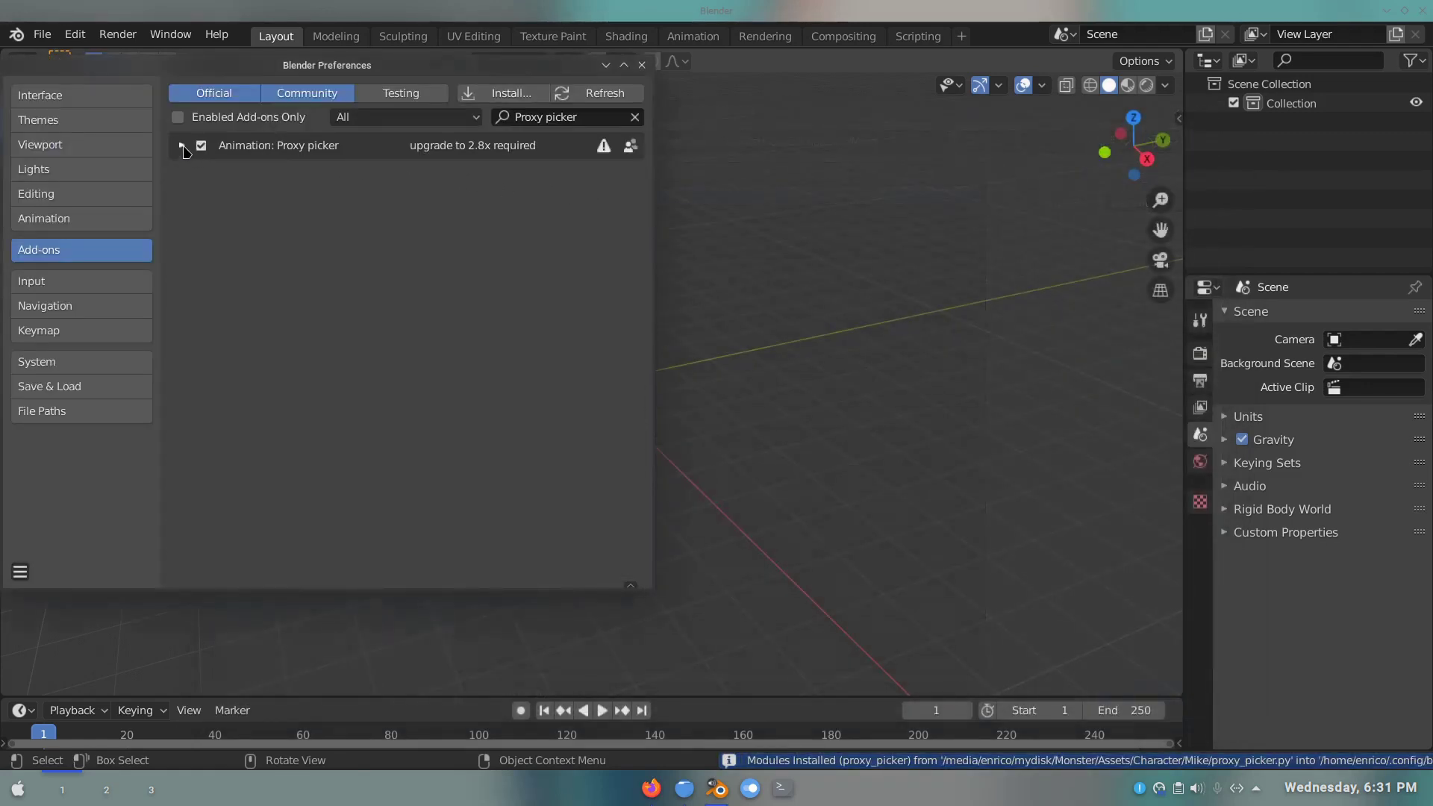
left_click(182, 147)
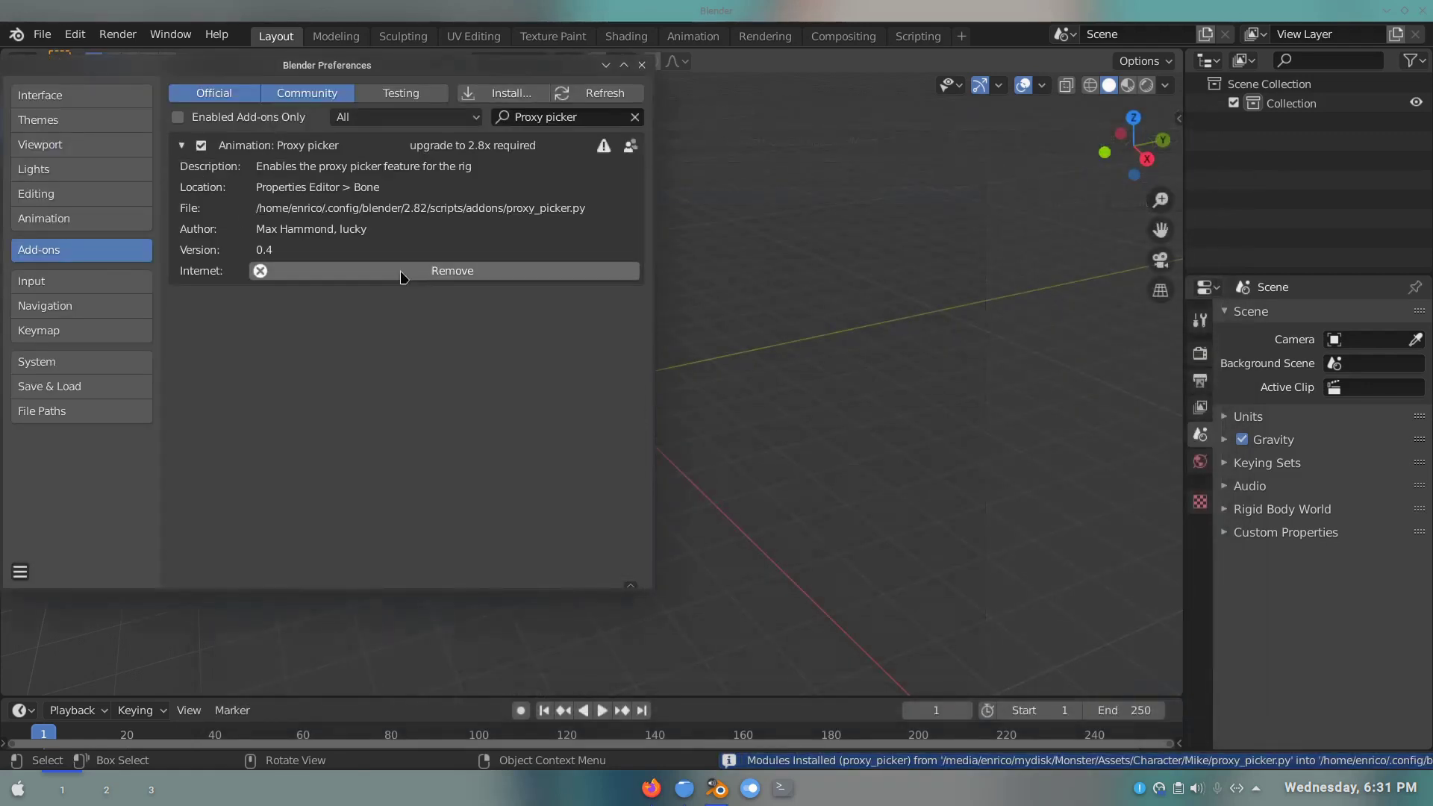
left_click(632, 119)
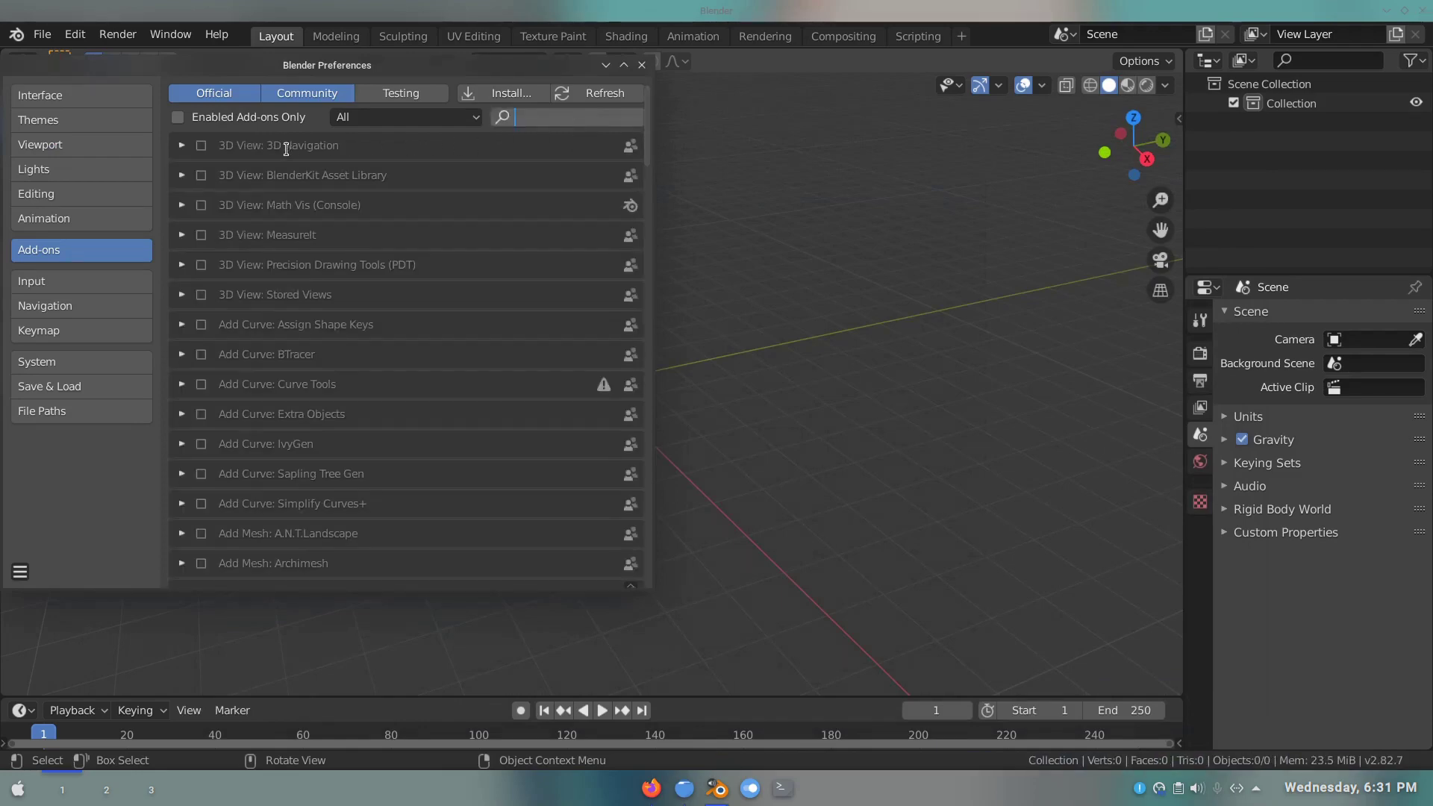
left_click(276, 192)
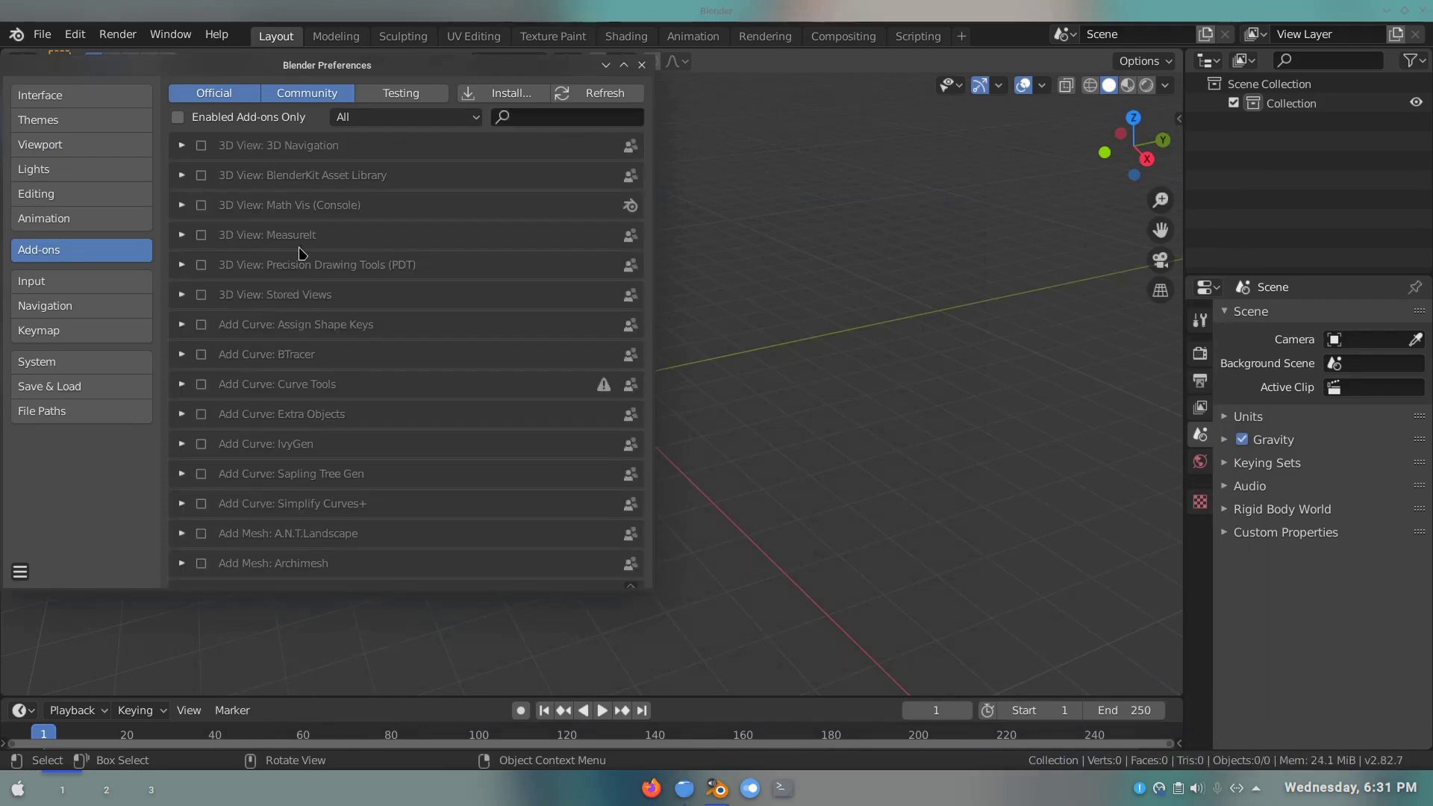
- Filter add-ons by 'rig' and enable Rigging: Rigify
left_click(522, 123)
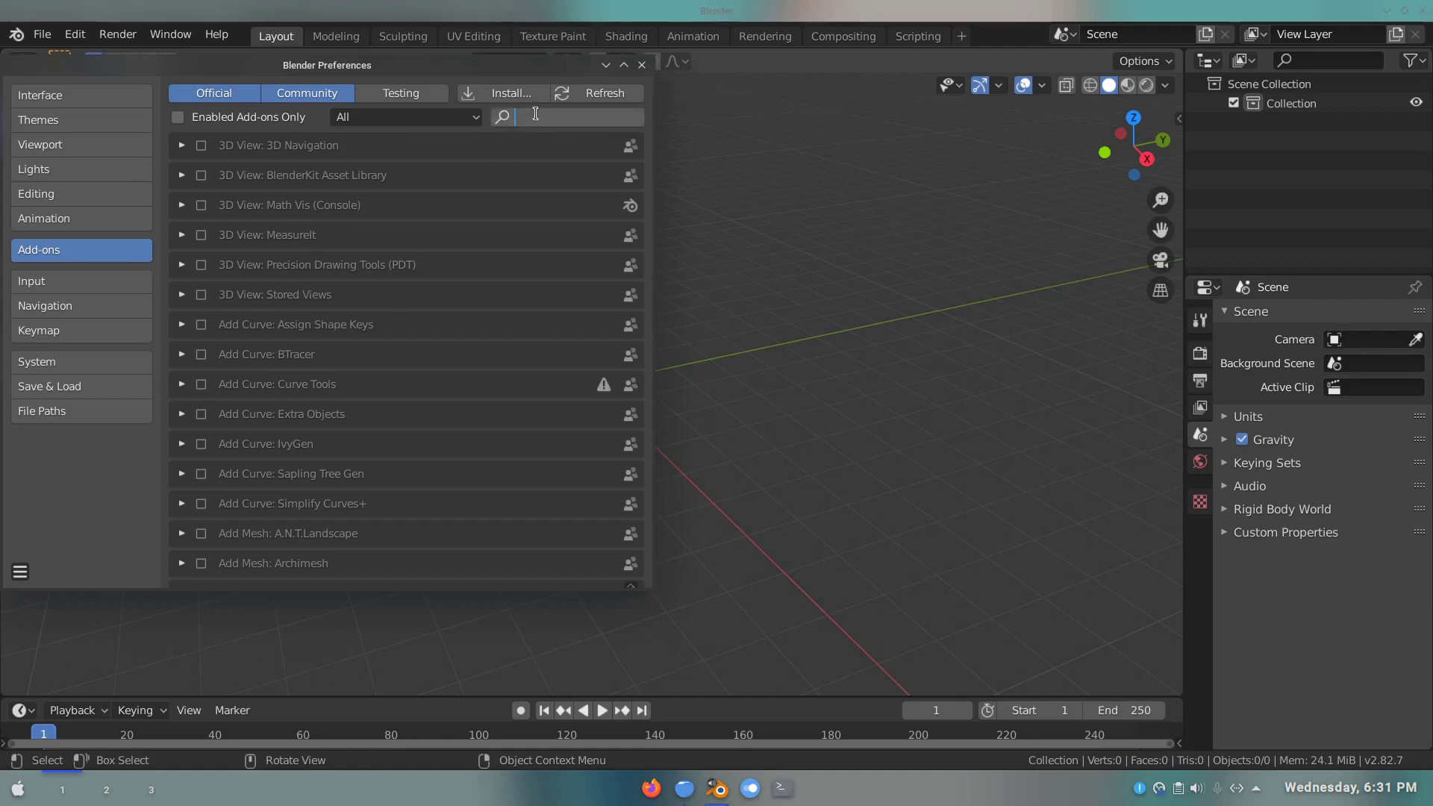
type("ri")
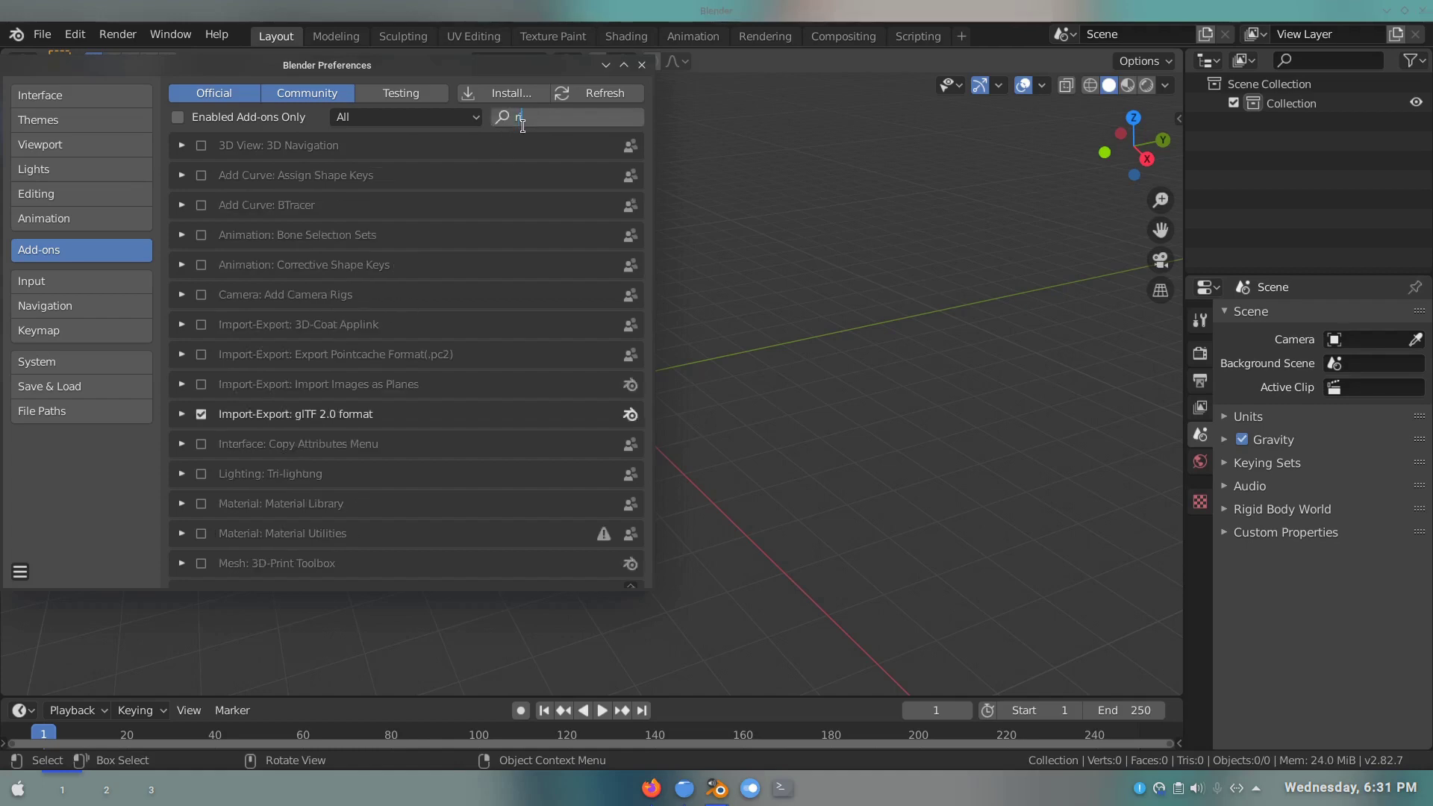
type("g")
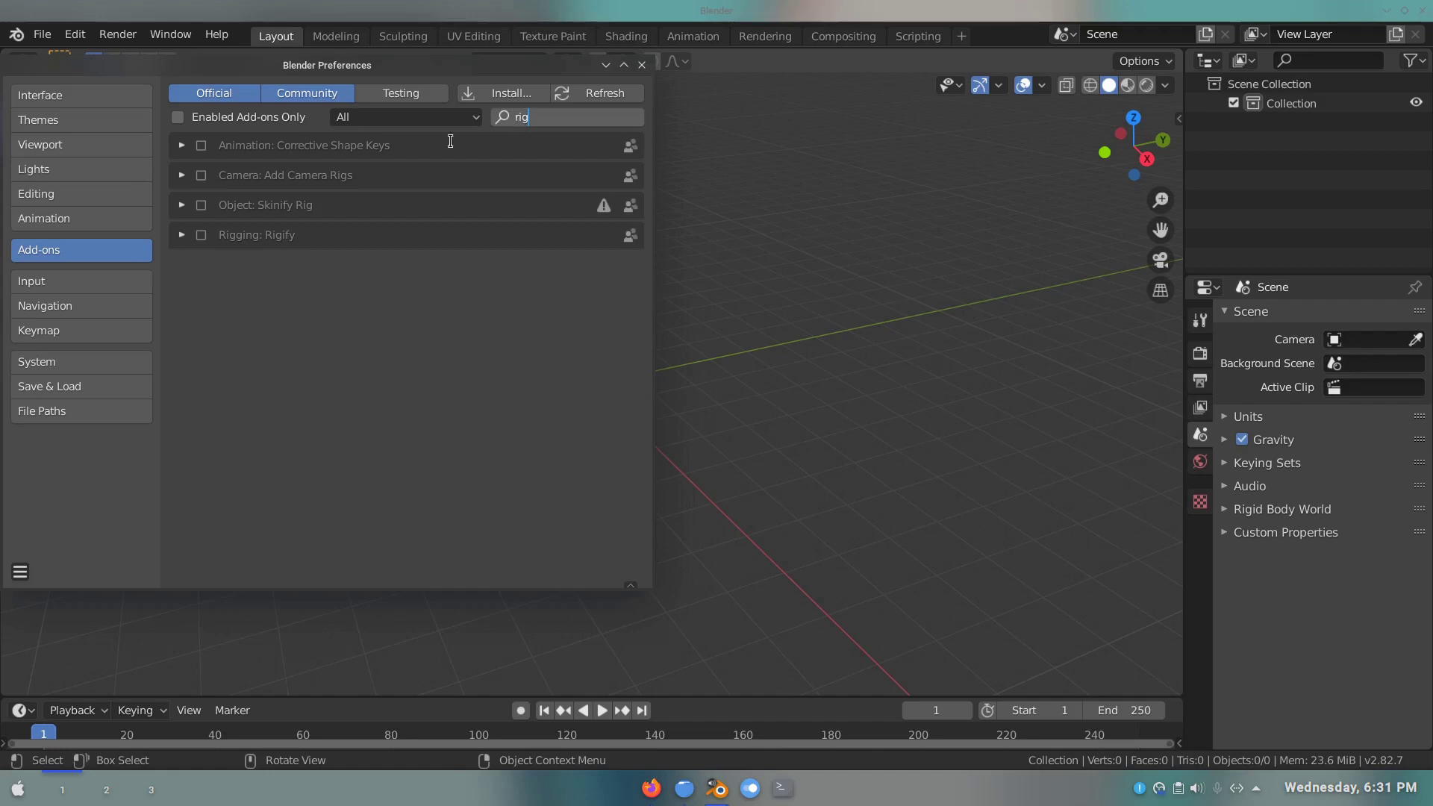
left_click(279, 245)
left_click(182, 235)
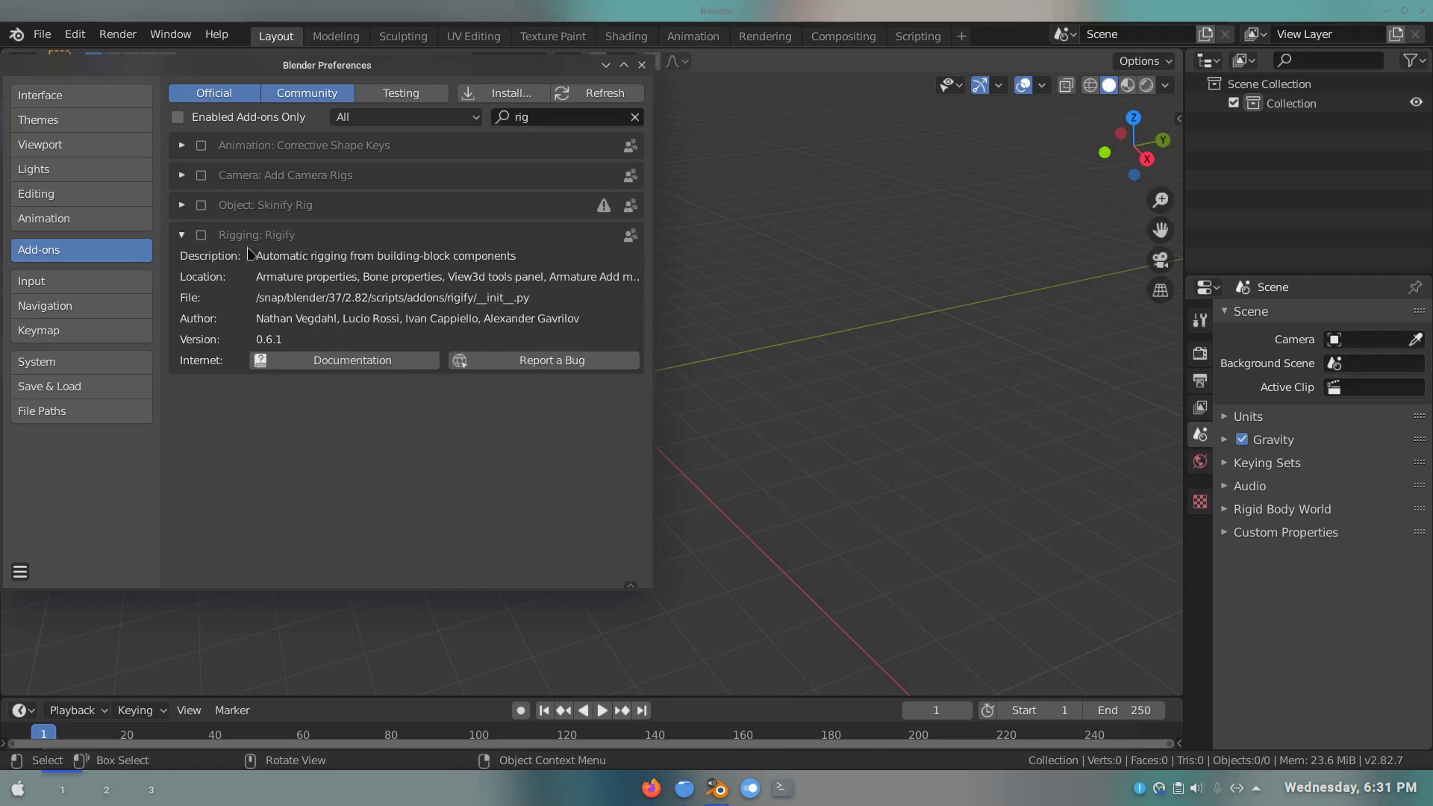
left_click(201, 235)
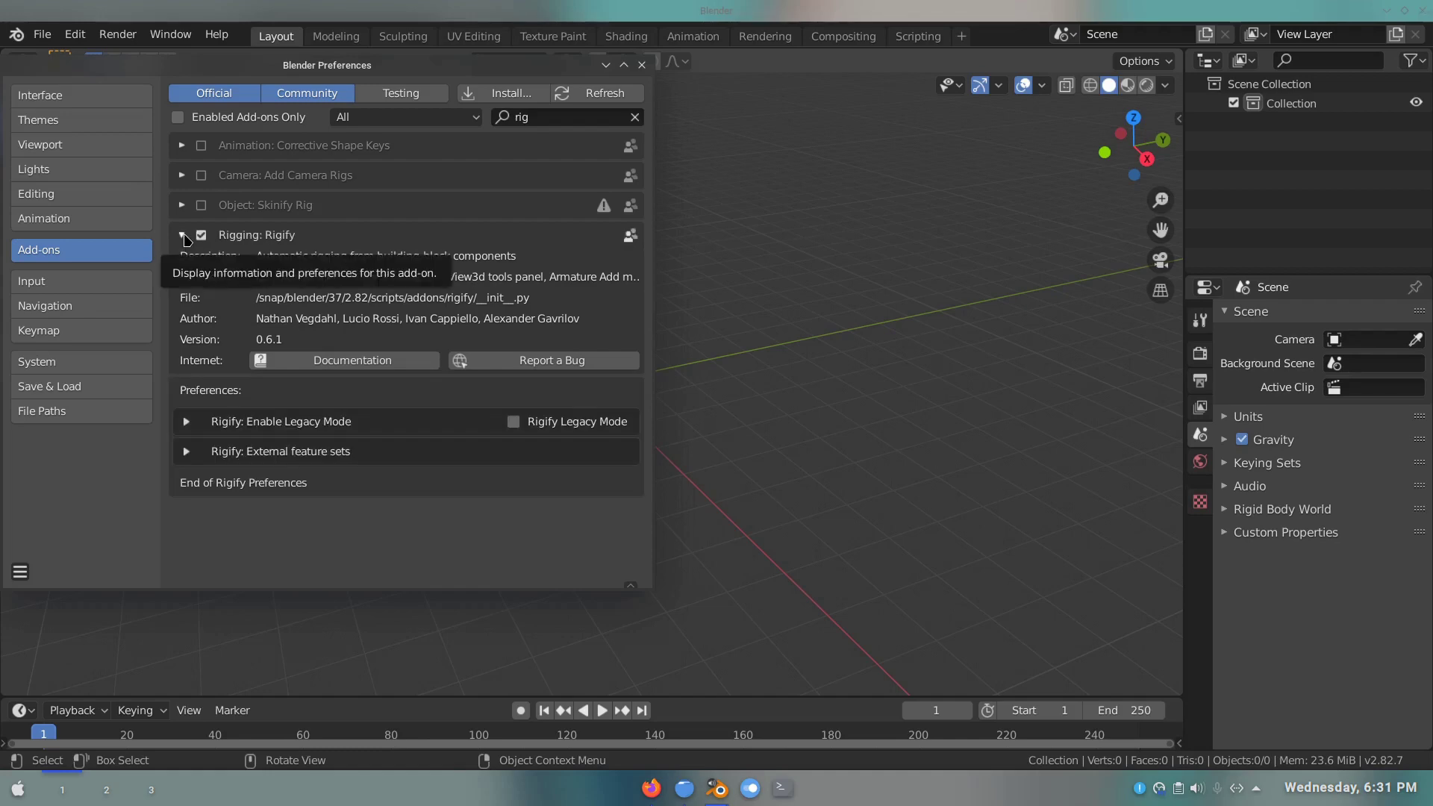
left_click(182, 235)
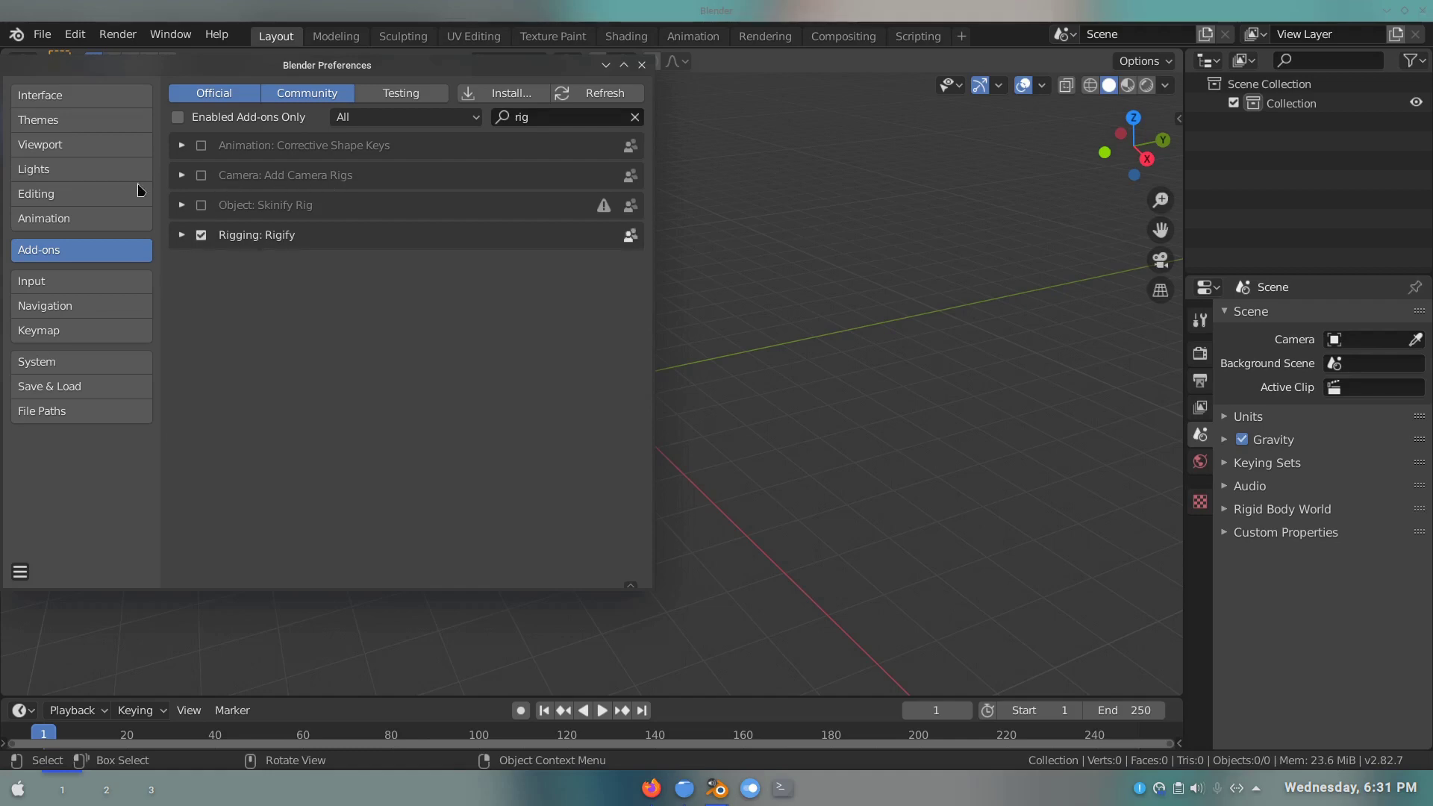
- Enable Camera: Add Camera Rigs, then briefly inspect the Corrective Shape Keys details
left_click(181, 176)
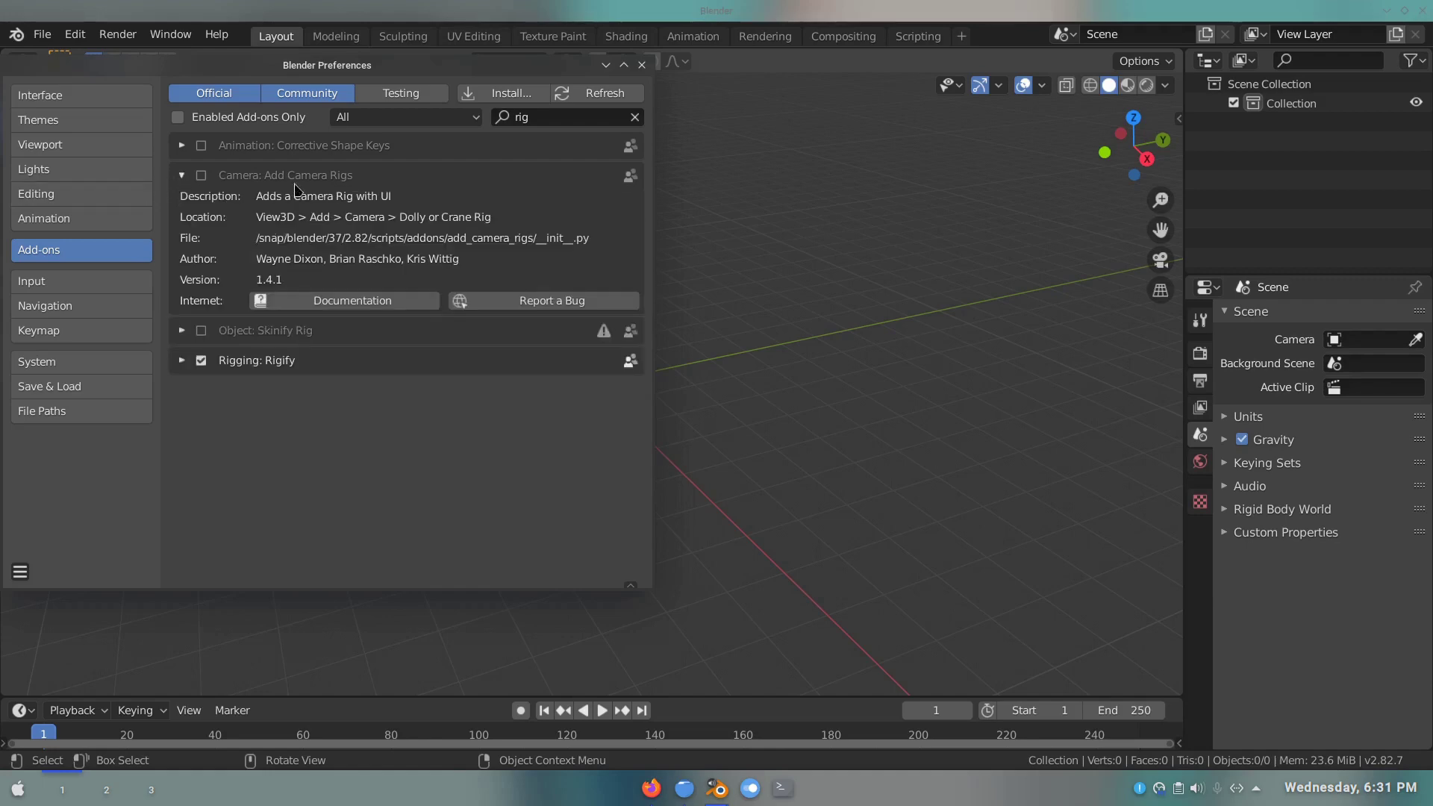
left_click(202, 176)
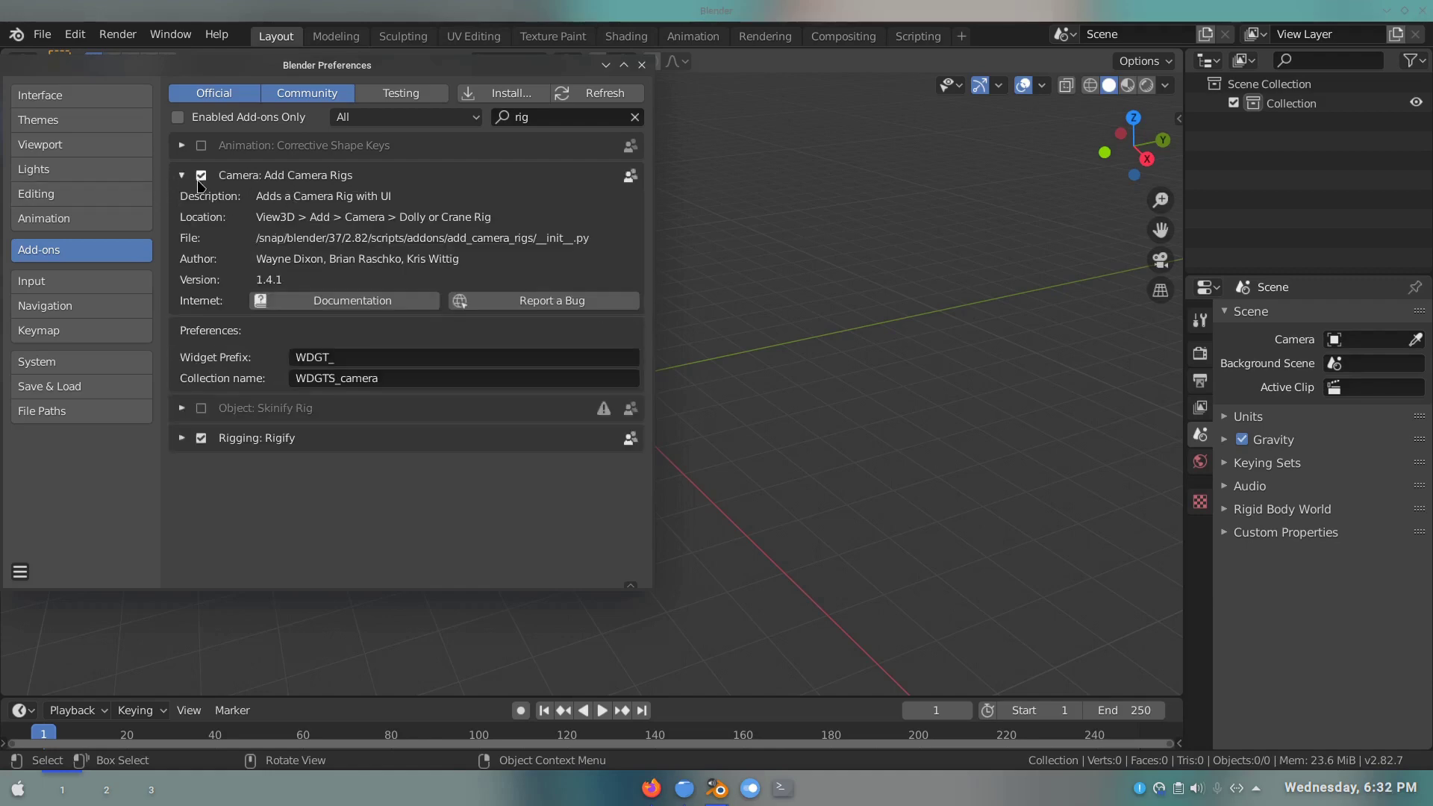
left_click(182, 176)
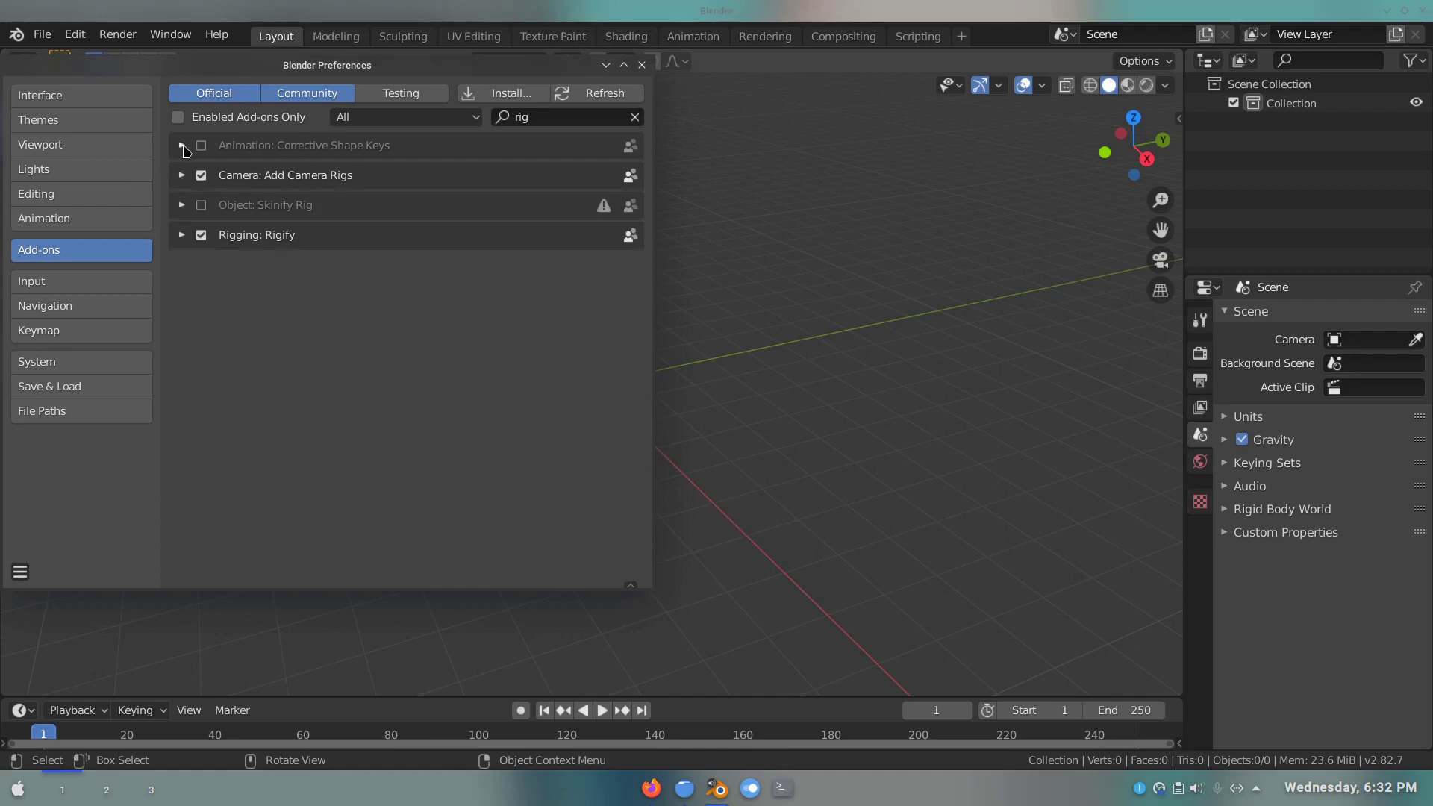
left_click(182, 146)
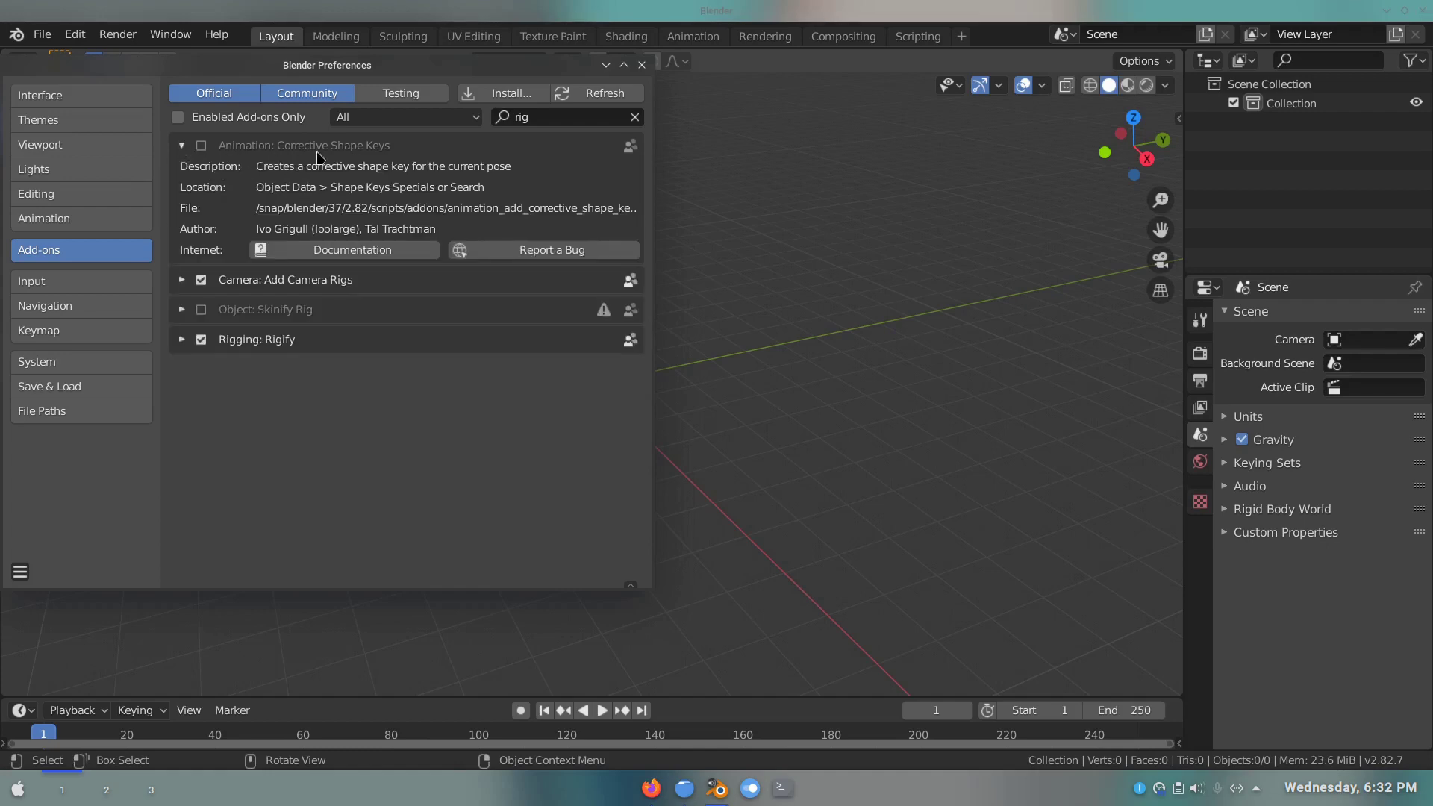
left_click(182, 146)
- Clear the rig filter and enable Add Curve: Extra Objects and Add Curve: Simplify Curves+
left_click(634, 117)
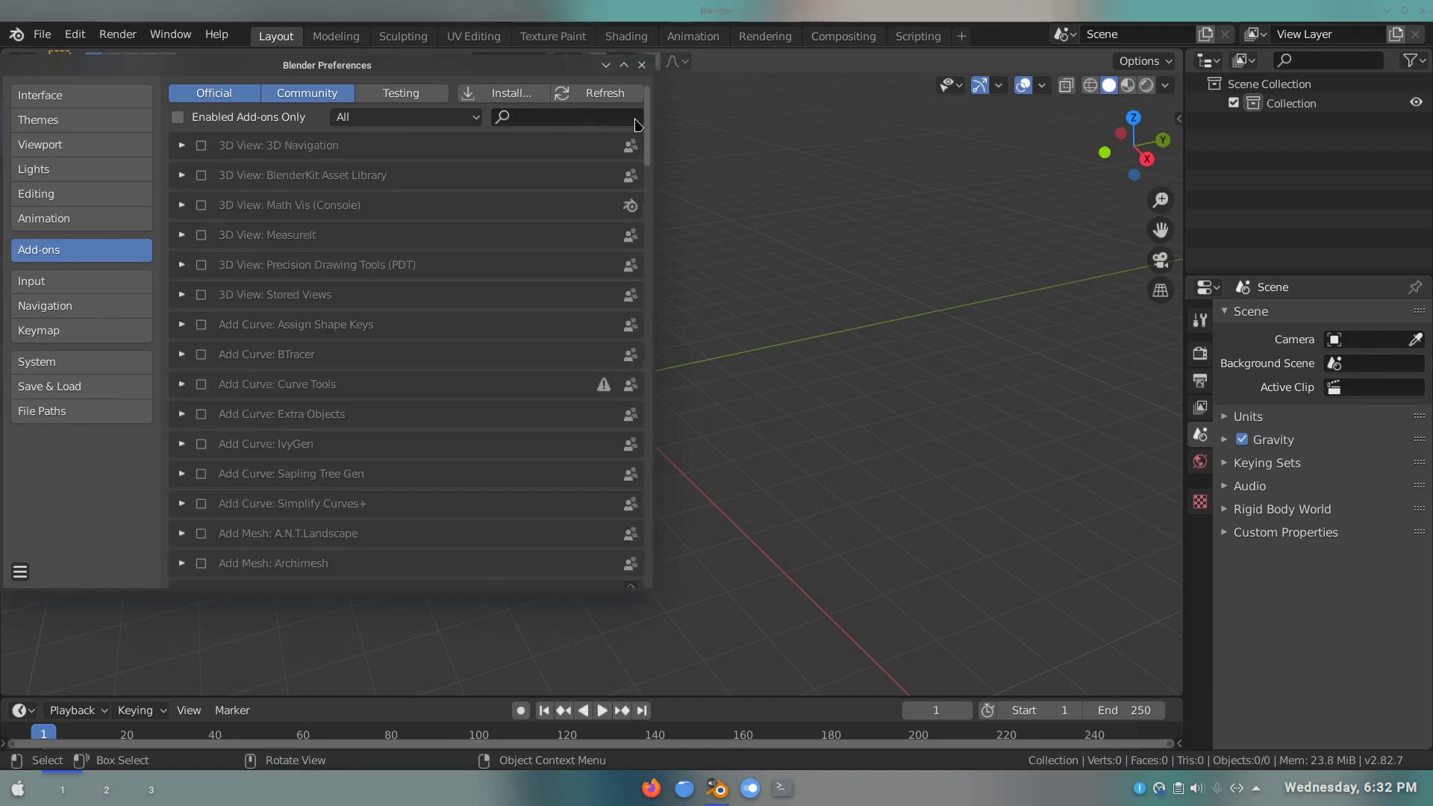
left_click(596, 119)
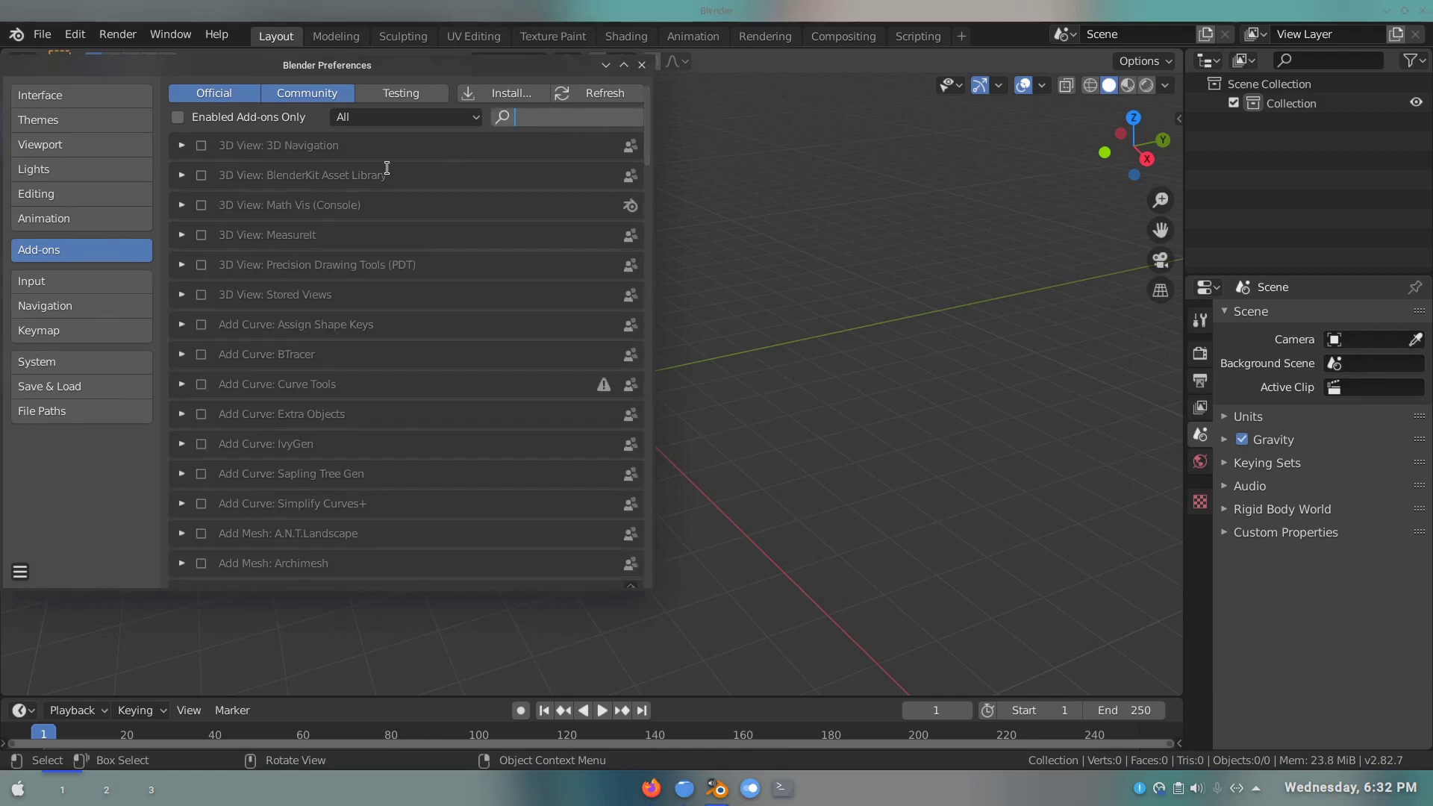
left_click(375, 183)
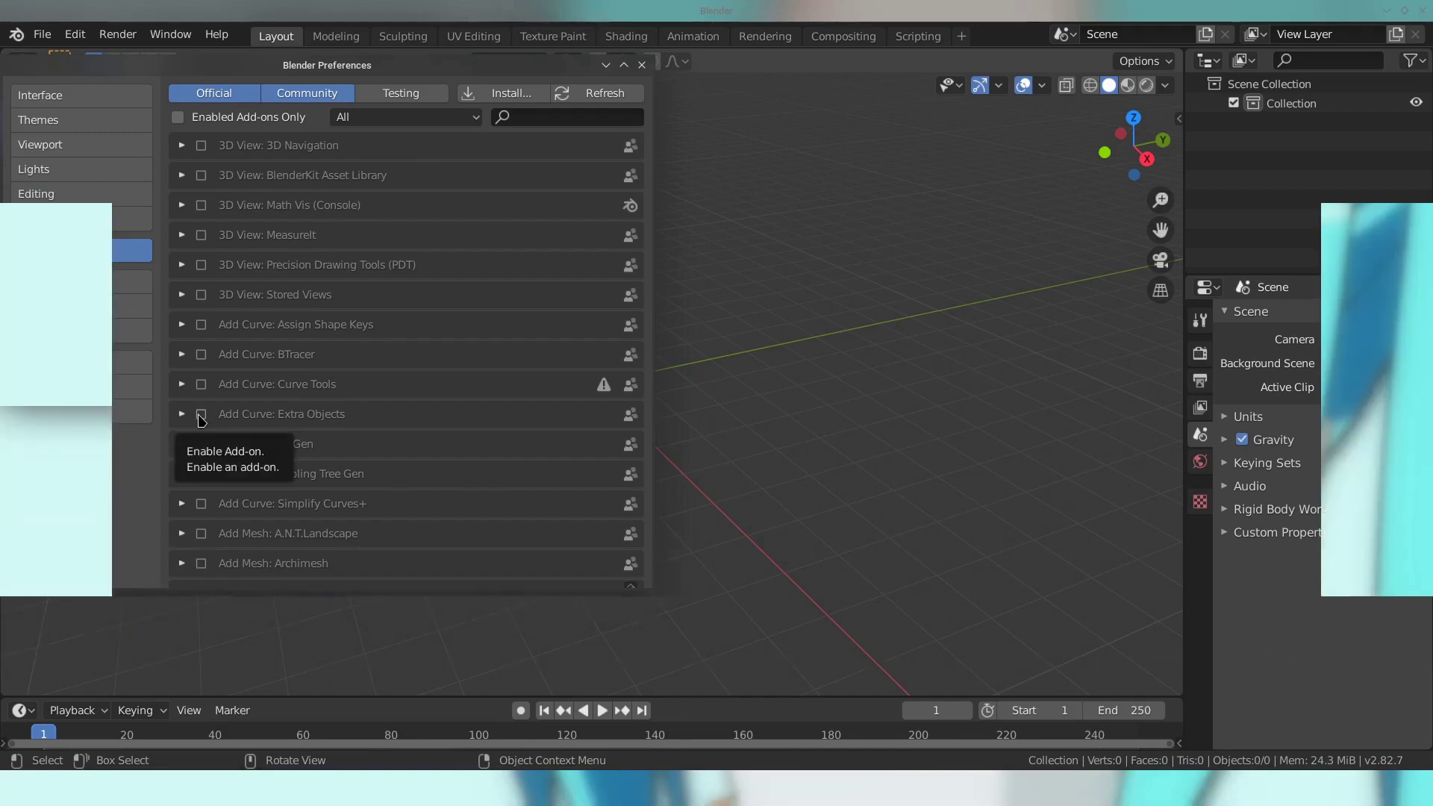
left_click(200, 414)
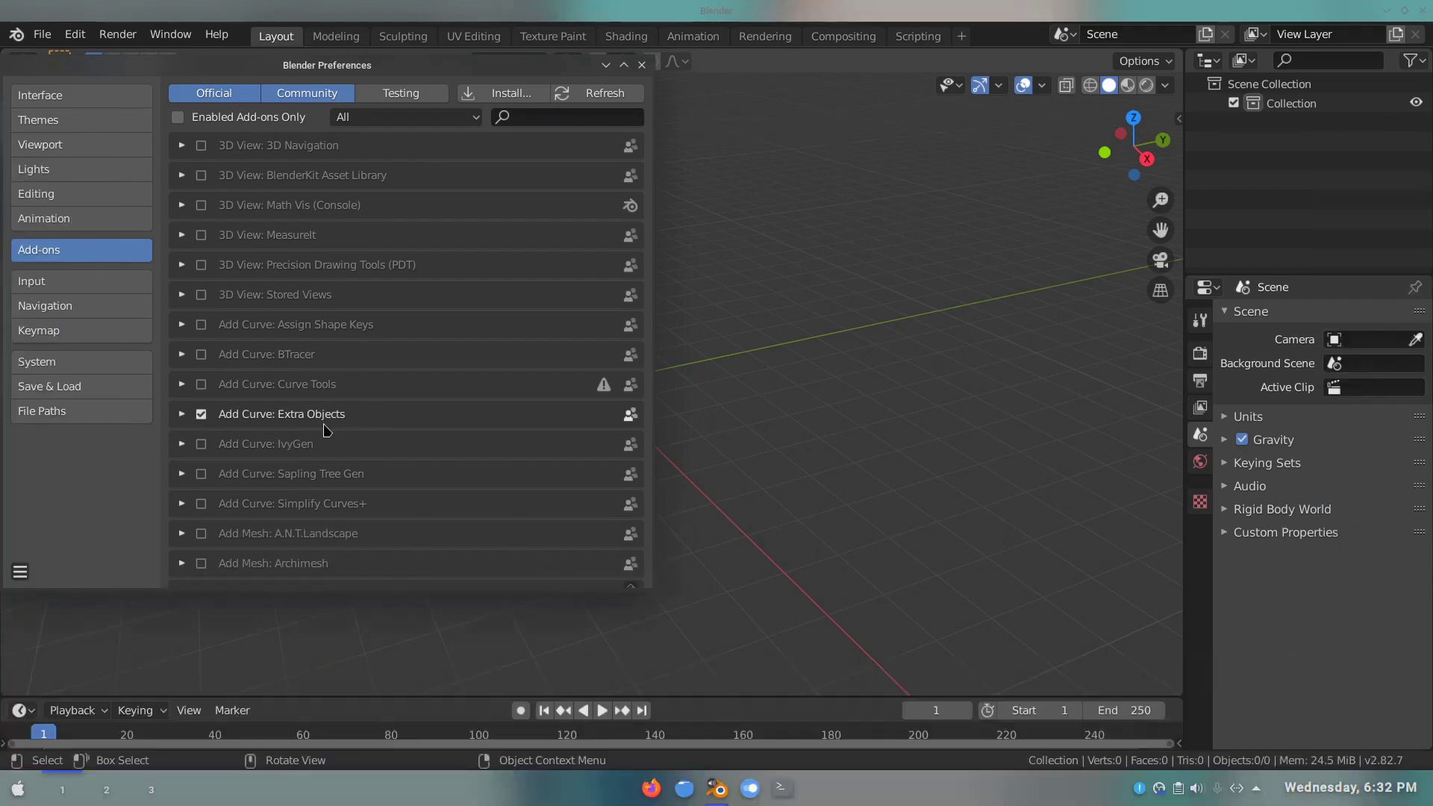
scroll(343, 477, "down", 1)
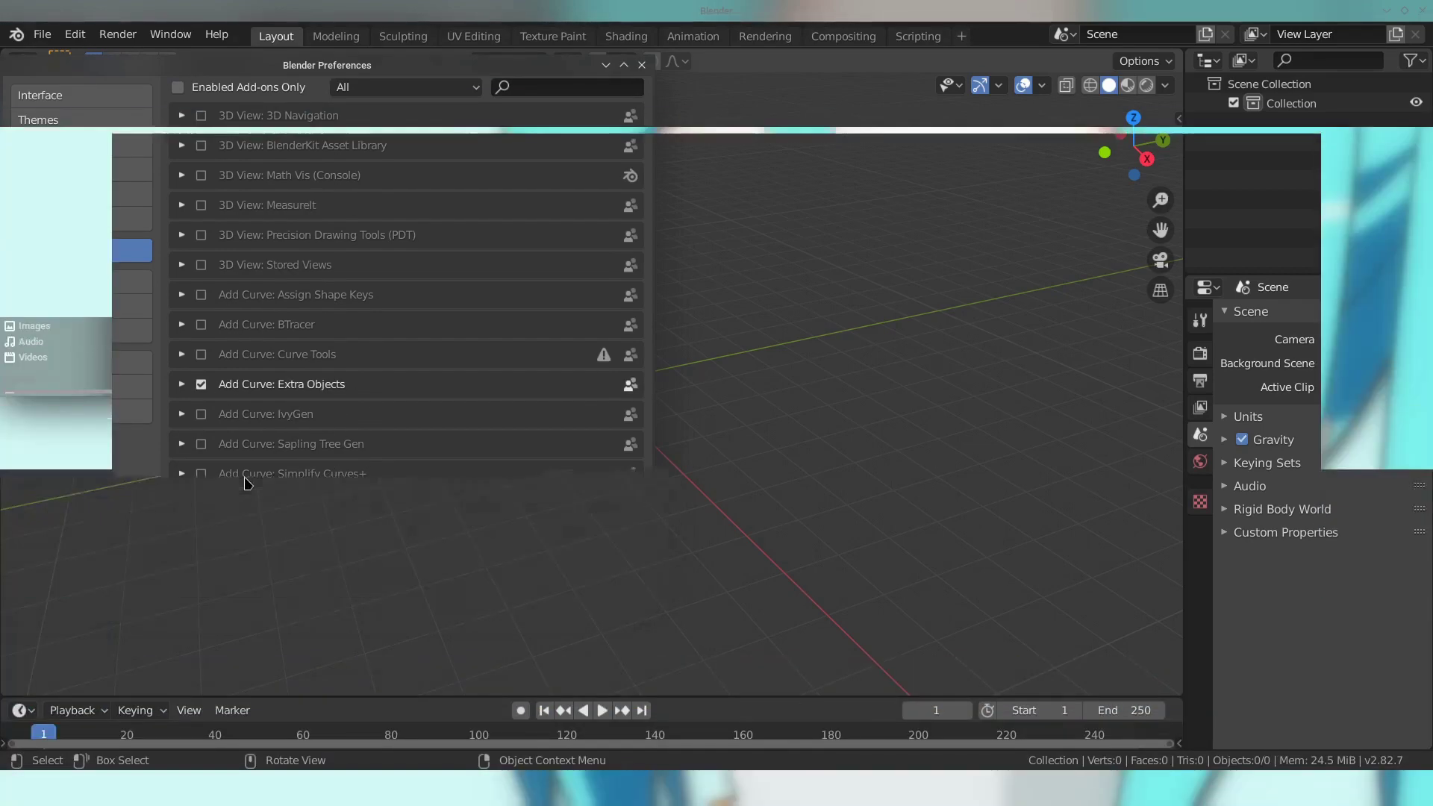
left_click(202, 473)
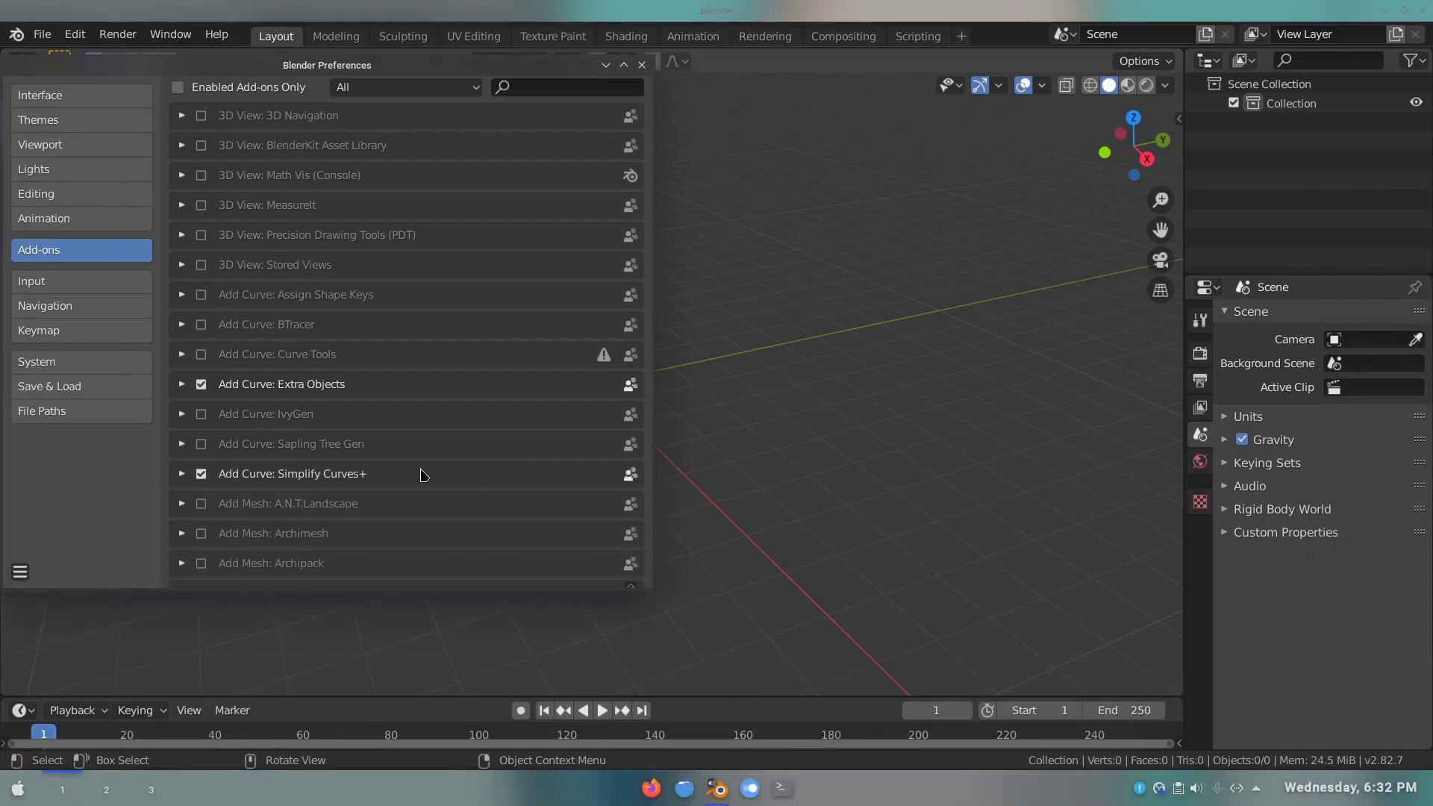
- Enable the Add Mesh: Extra Objects and Add Mesh: Geodesic Domes add-ons
scroll(423, 475, "down", 1)
scroll(424, 481, "down", 1)
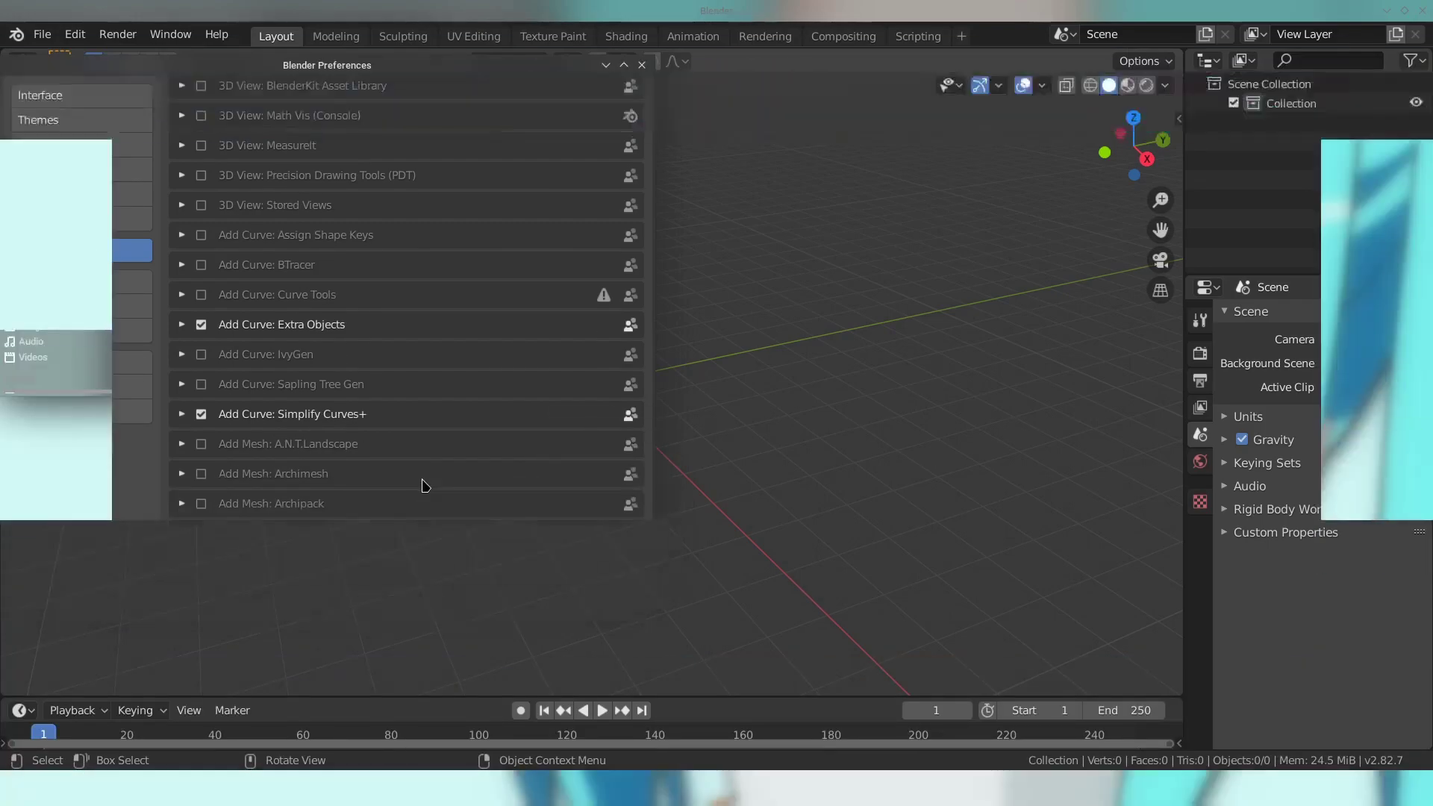
scroll(424, 484, "down", 2)
scroll(346, 519, "down", 1)
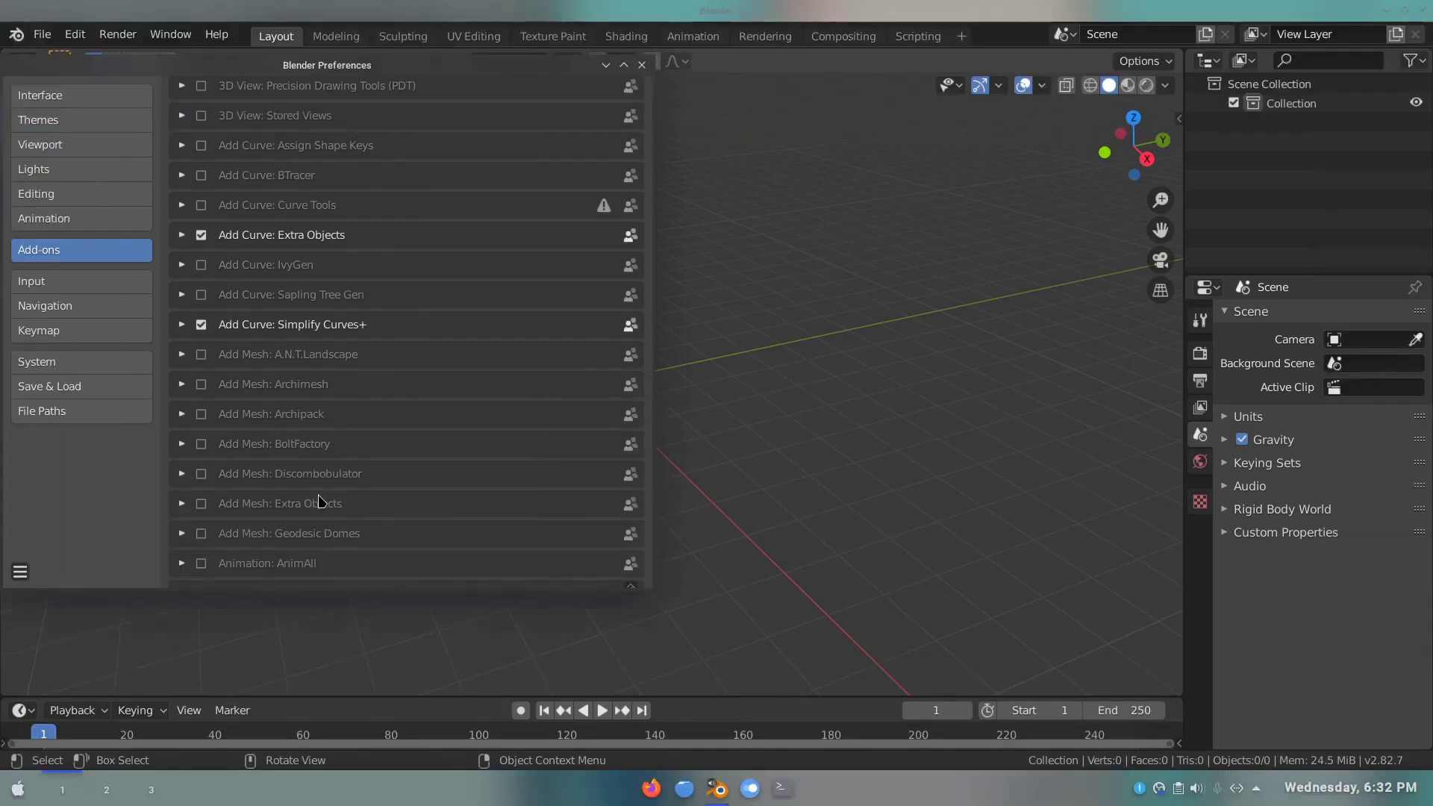
left_click(200, 505)
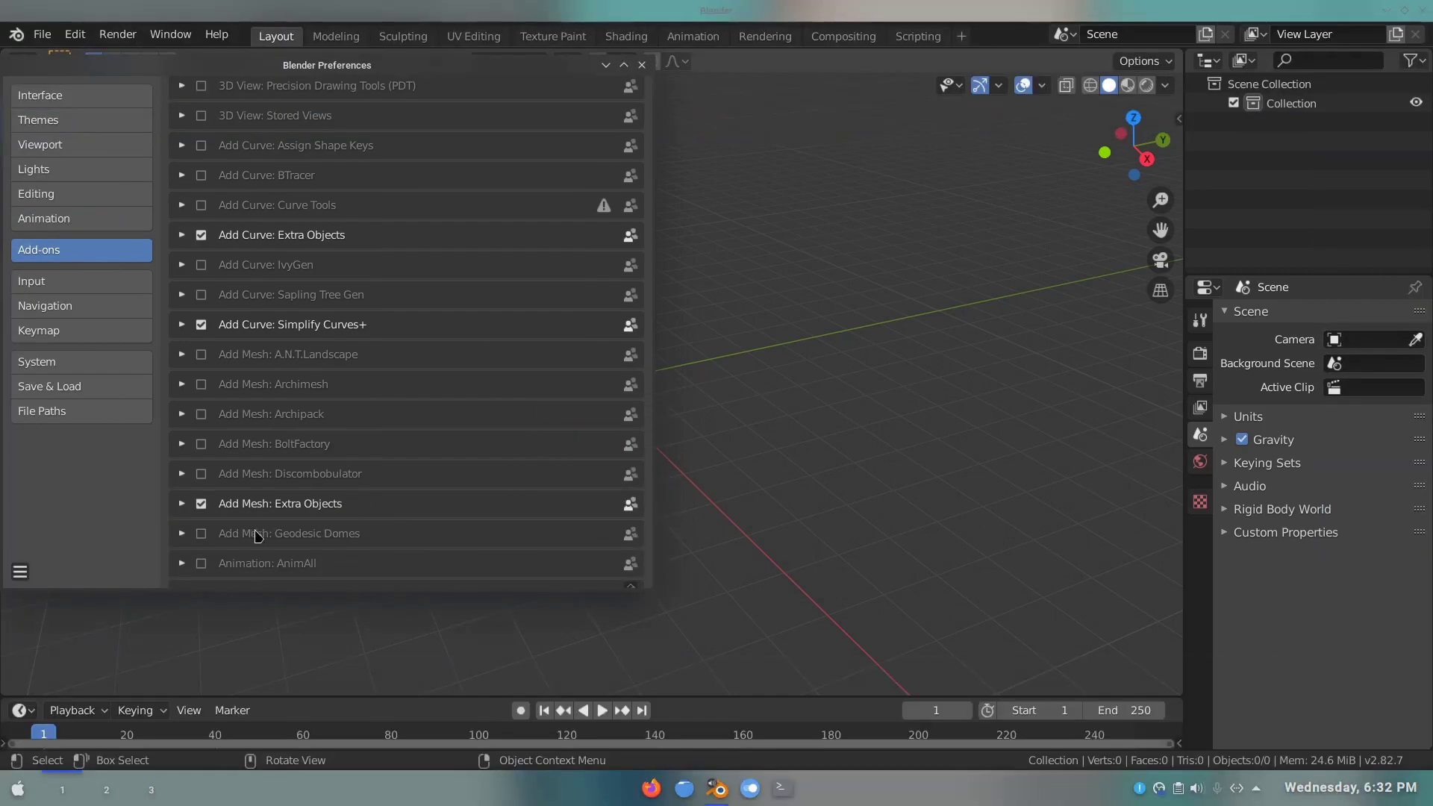
left_click(200, 533)
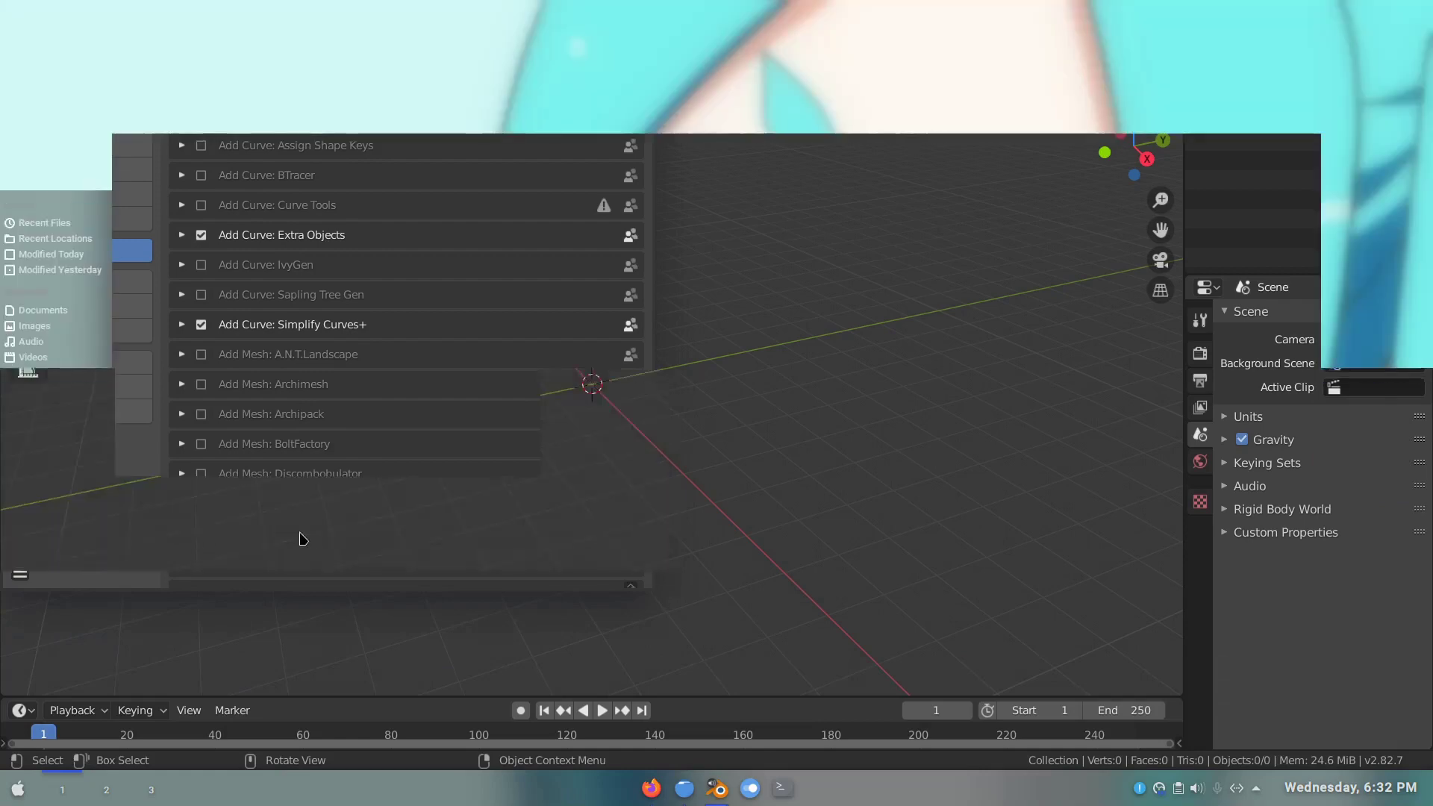
scroll(284, 522, "down", 2)
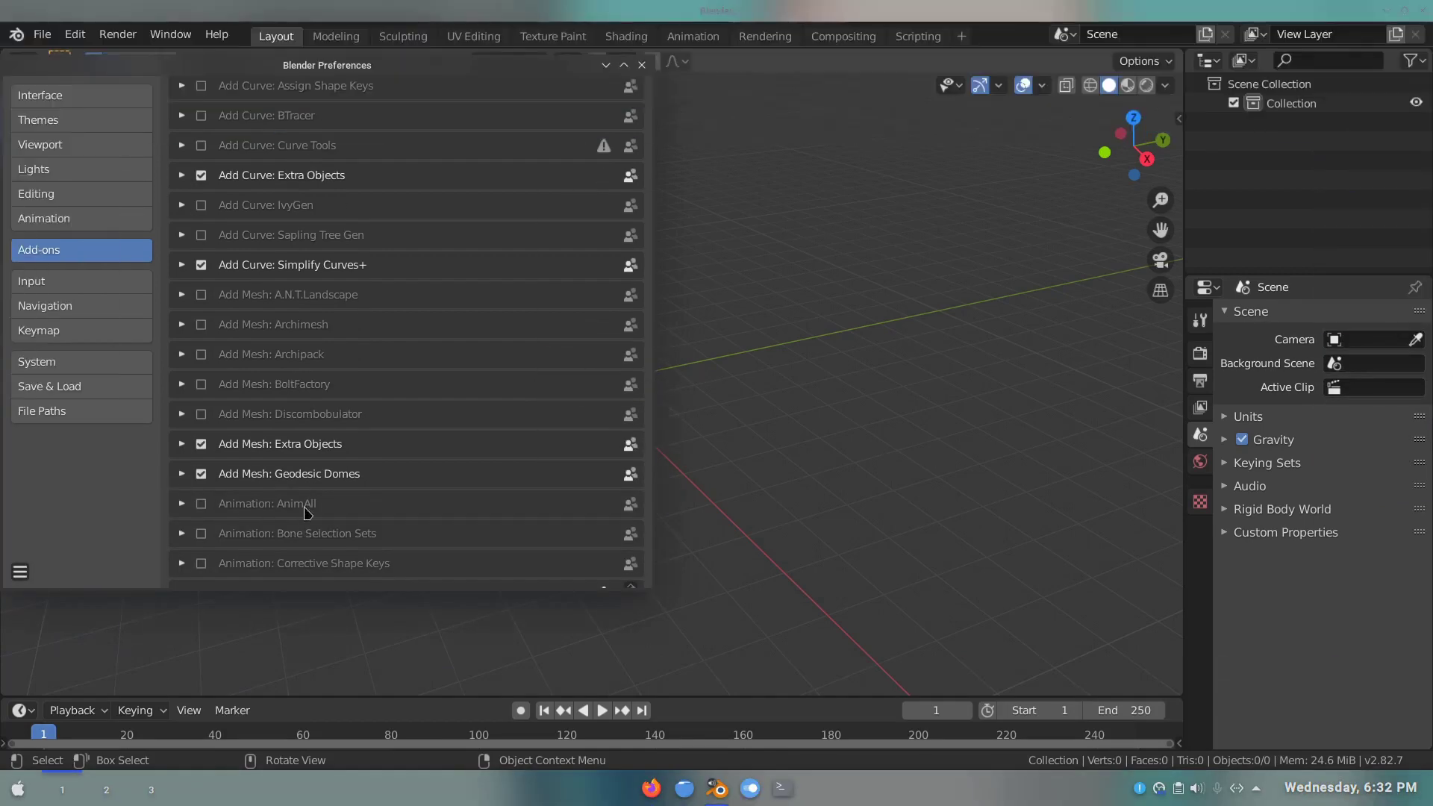
- Enable the AnimAll, Bone Selection Sets and Proxy picker animation add-ons
left_click(201, 505)
left_click(201, 532)
scroll(205, 541, "down", 2)
left_click(201, 533)
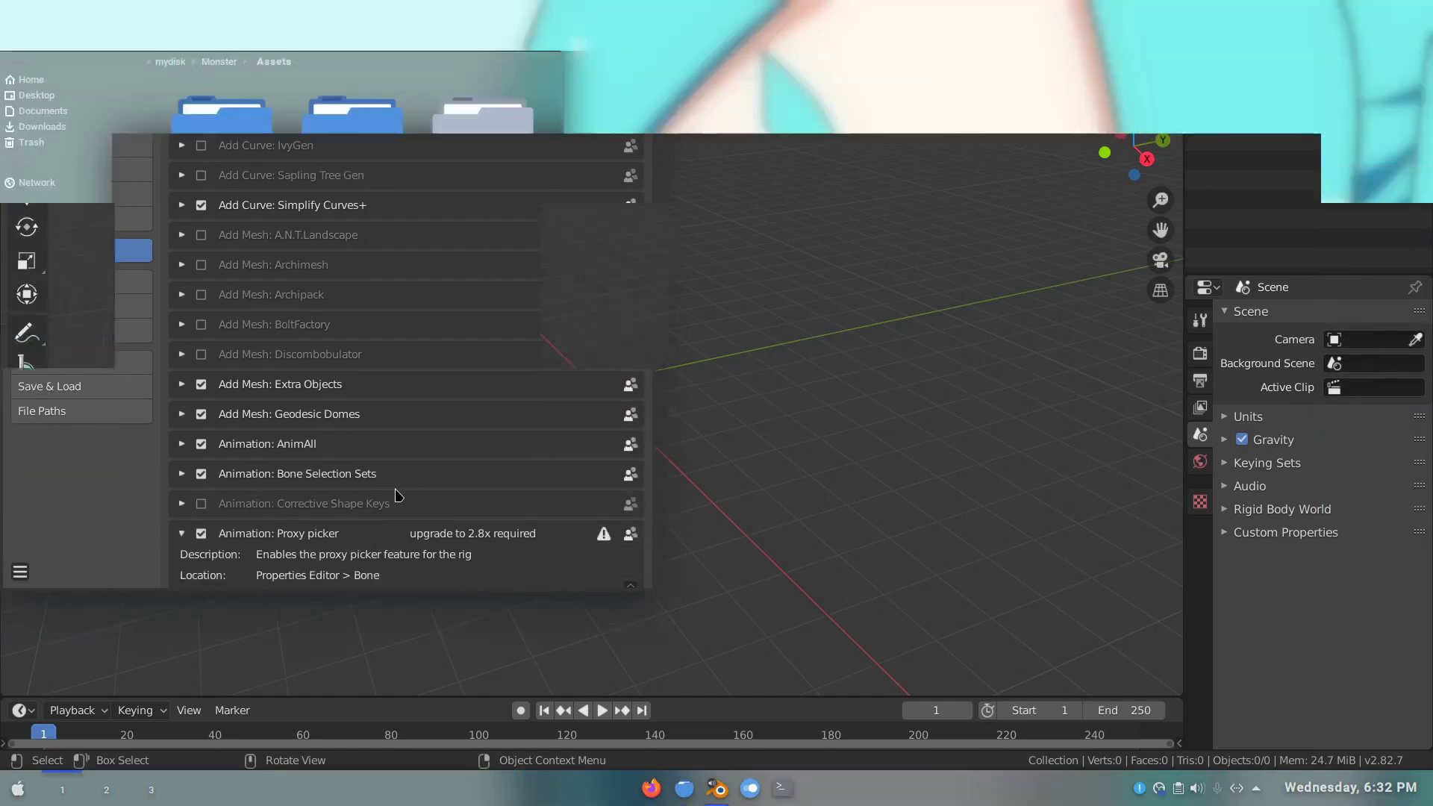
scroll(200, 507, "down", 2)
left_click(188, 477)
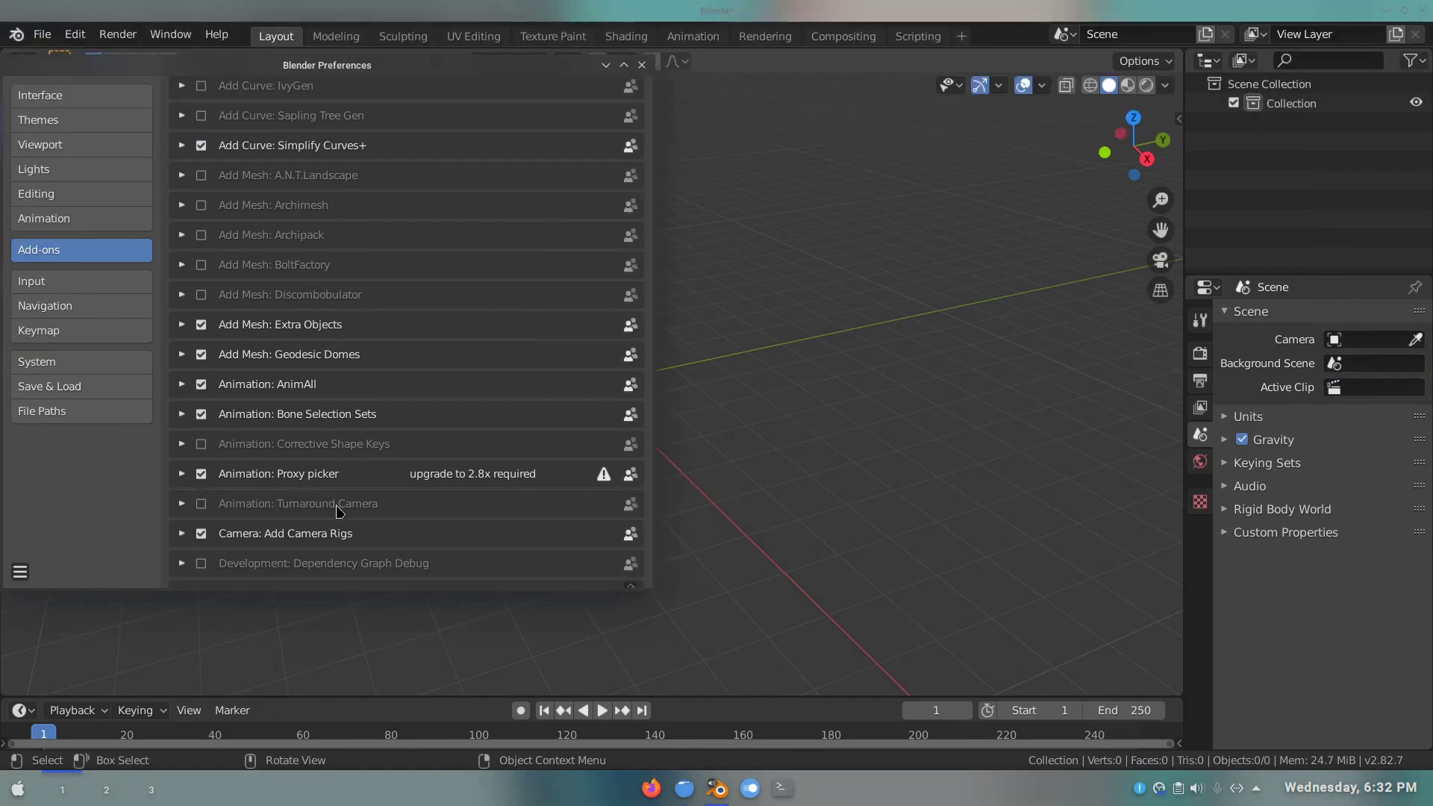
- Far down the add-on list, enable Object: Edit Linked Library
scroll(337, 505, "down", 2)
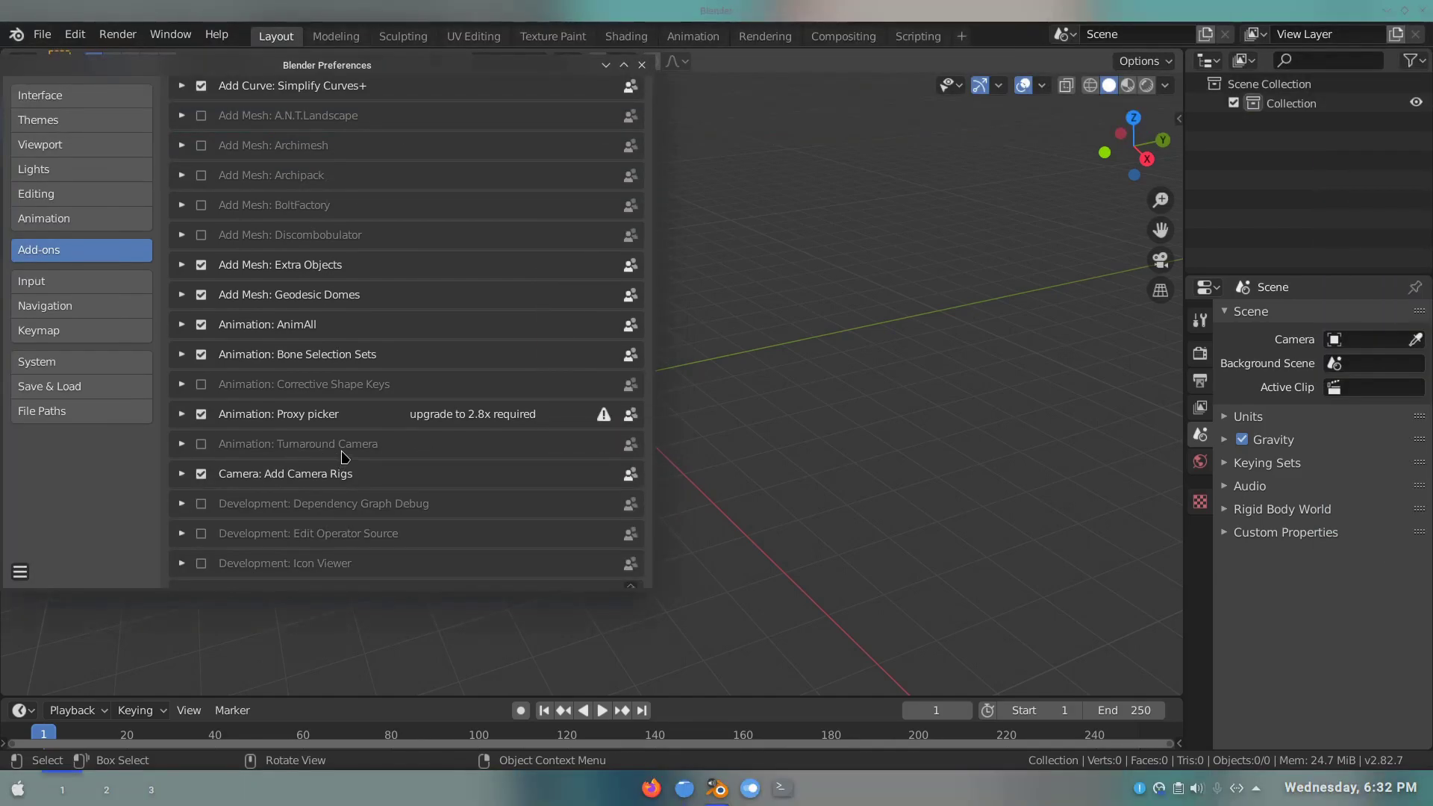
scroll(344, 457, "down", 2)
scroll(343, 458, "down", 1)
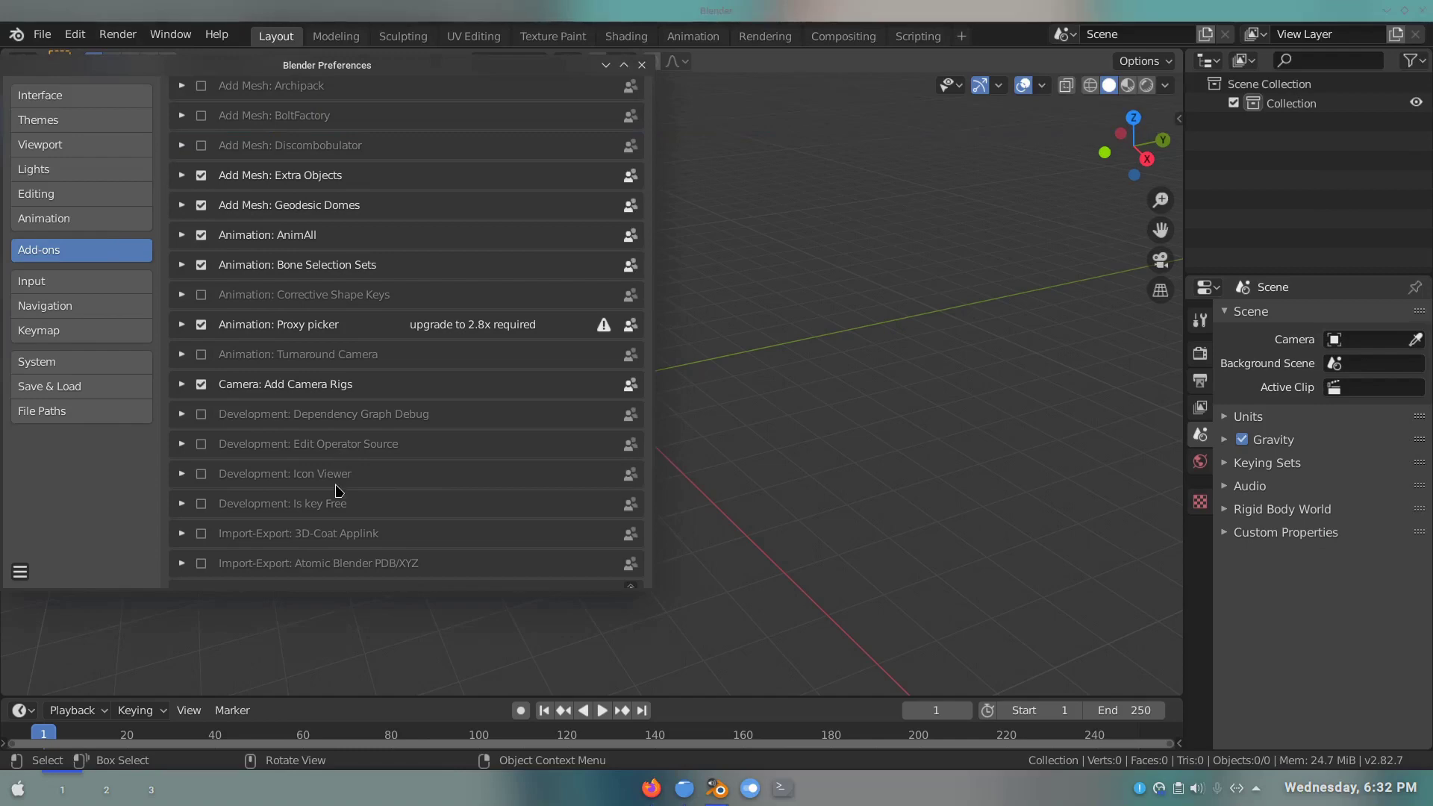
scroll(356, 499, "down", 2)
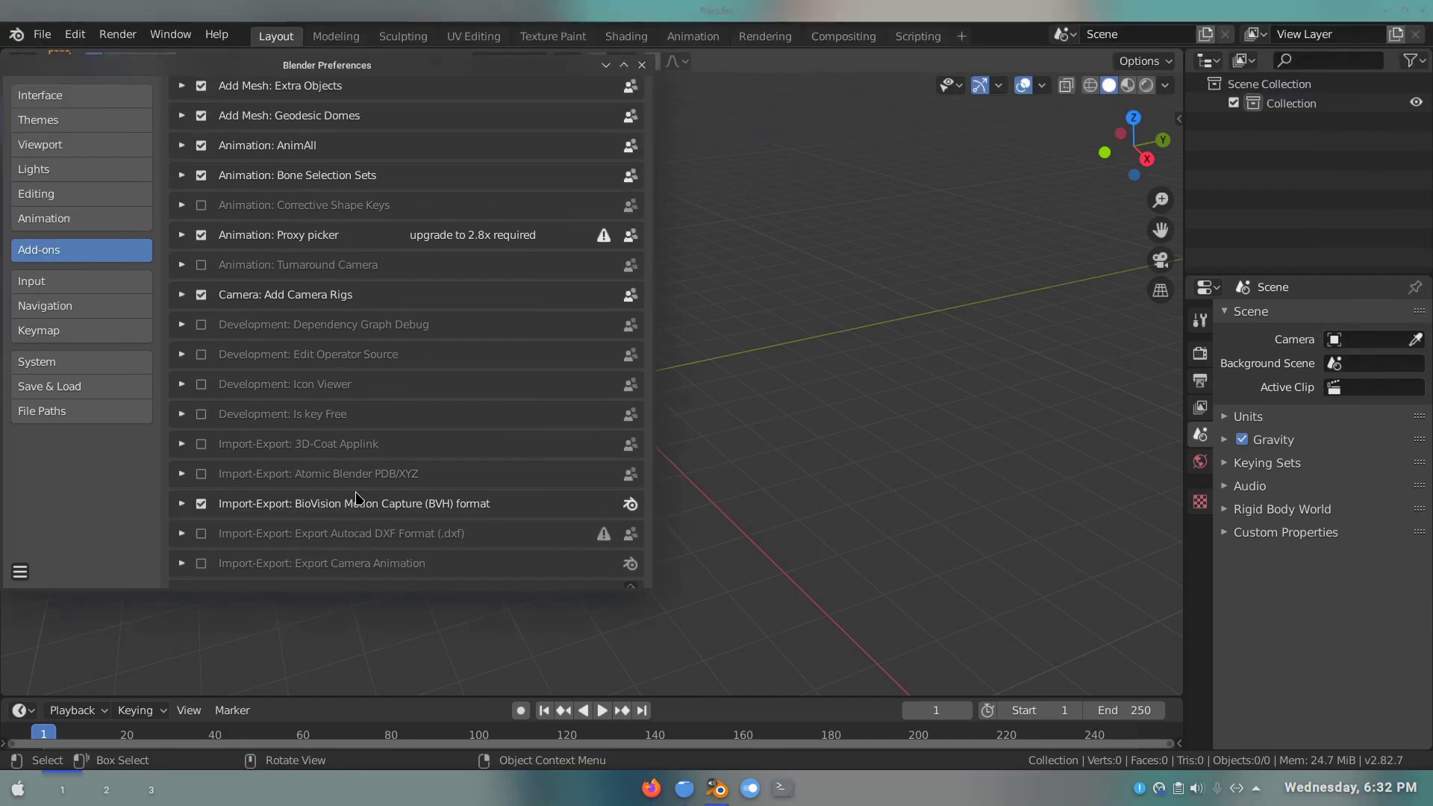
scroll(356, 498, "down", 2)
scroll(356, 499, "down", 4)
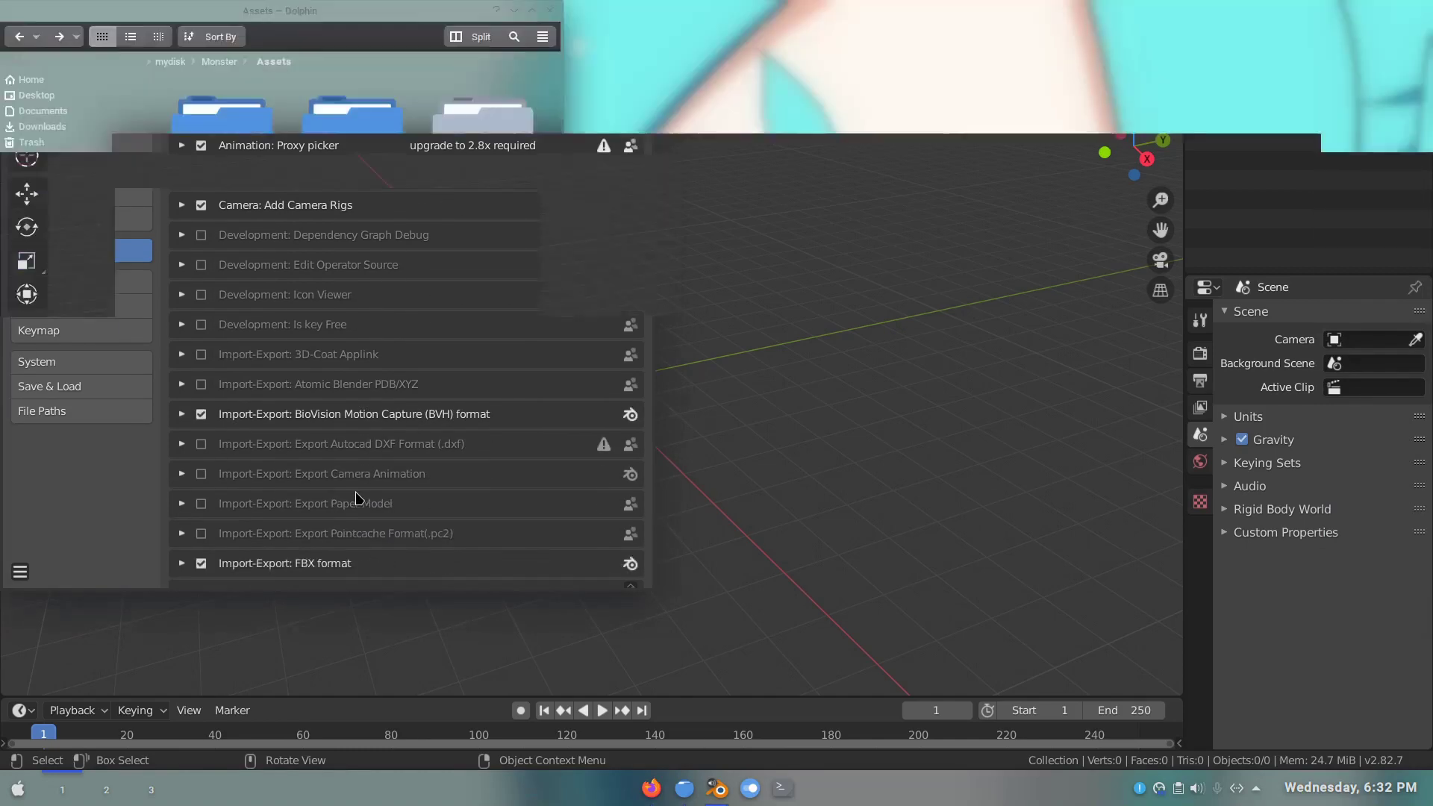
scroll(357, 499, "down", 1)
scroll(356, 498, "down", 4)
scroll(359, 498, "down", 3)
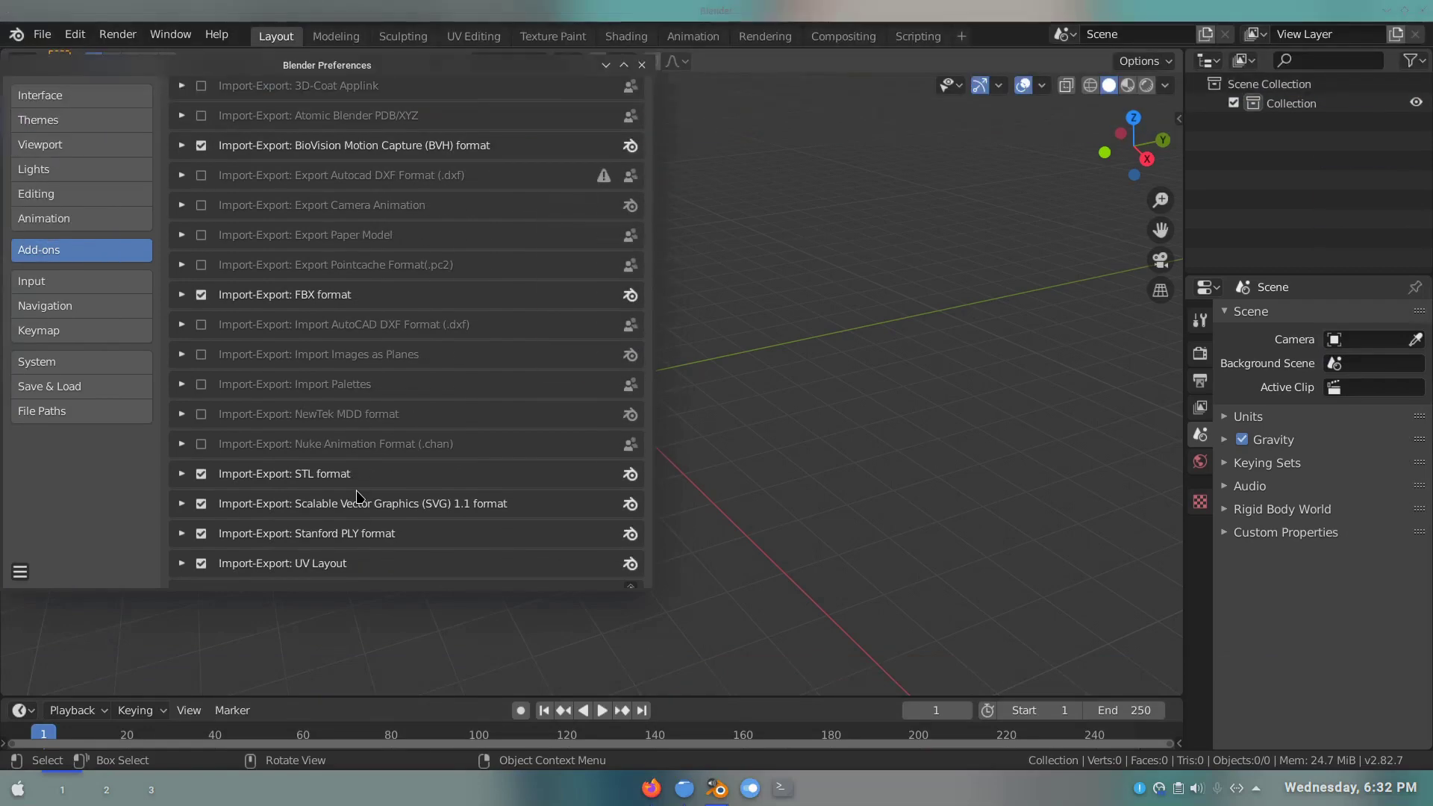
scroll(360, 497, "down", 1)
scroll(359, 497, "down", 4)
scroll(359, 497, "down", 1)
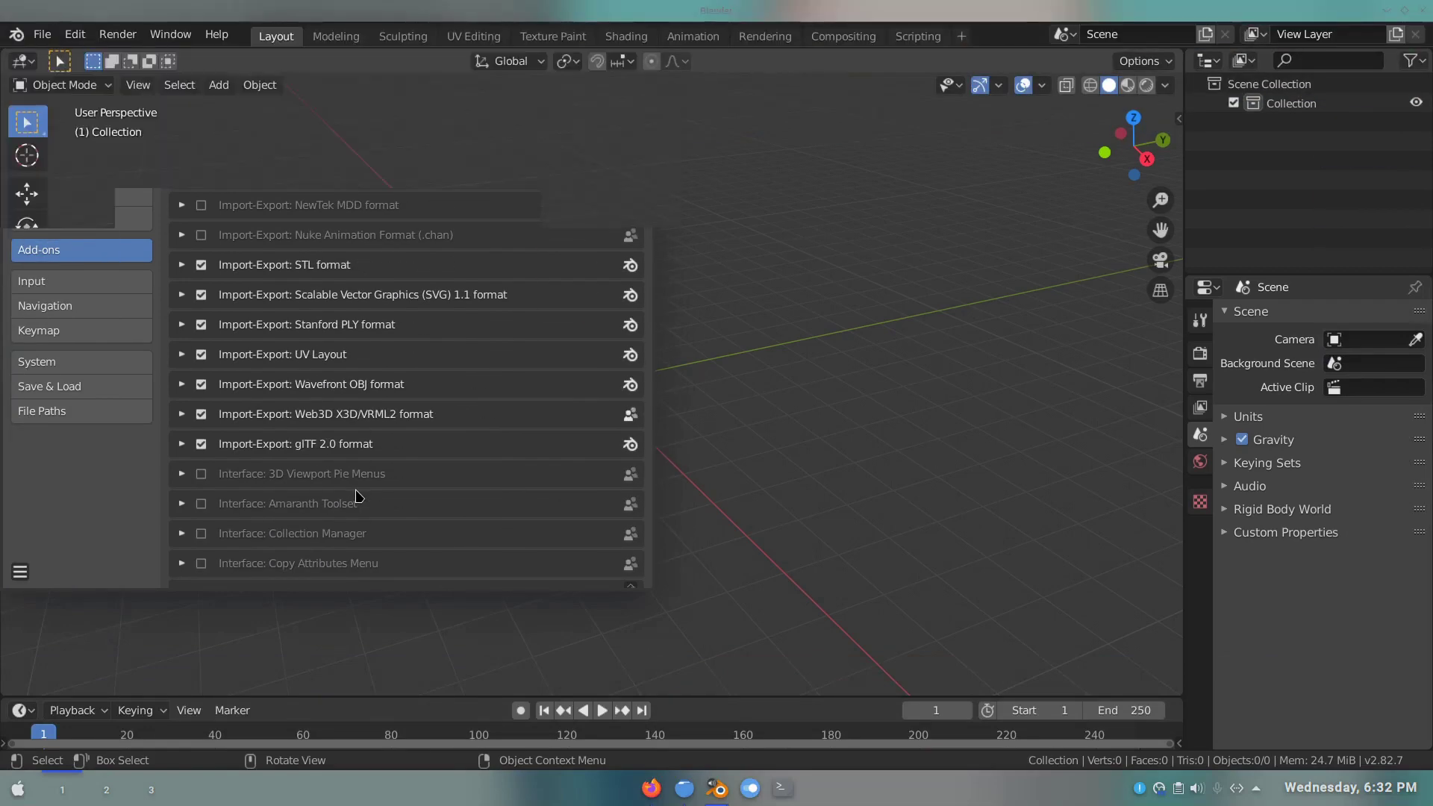
scroll(358, 496, "down", 2)
scroll(357, 496, "down", 2)
scroll(357, 496, "down", 2)
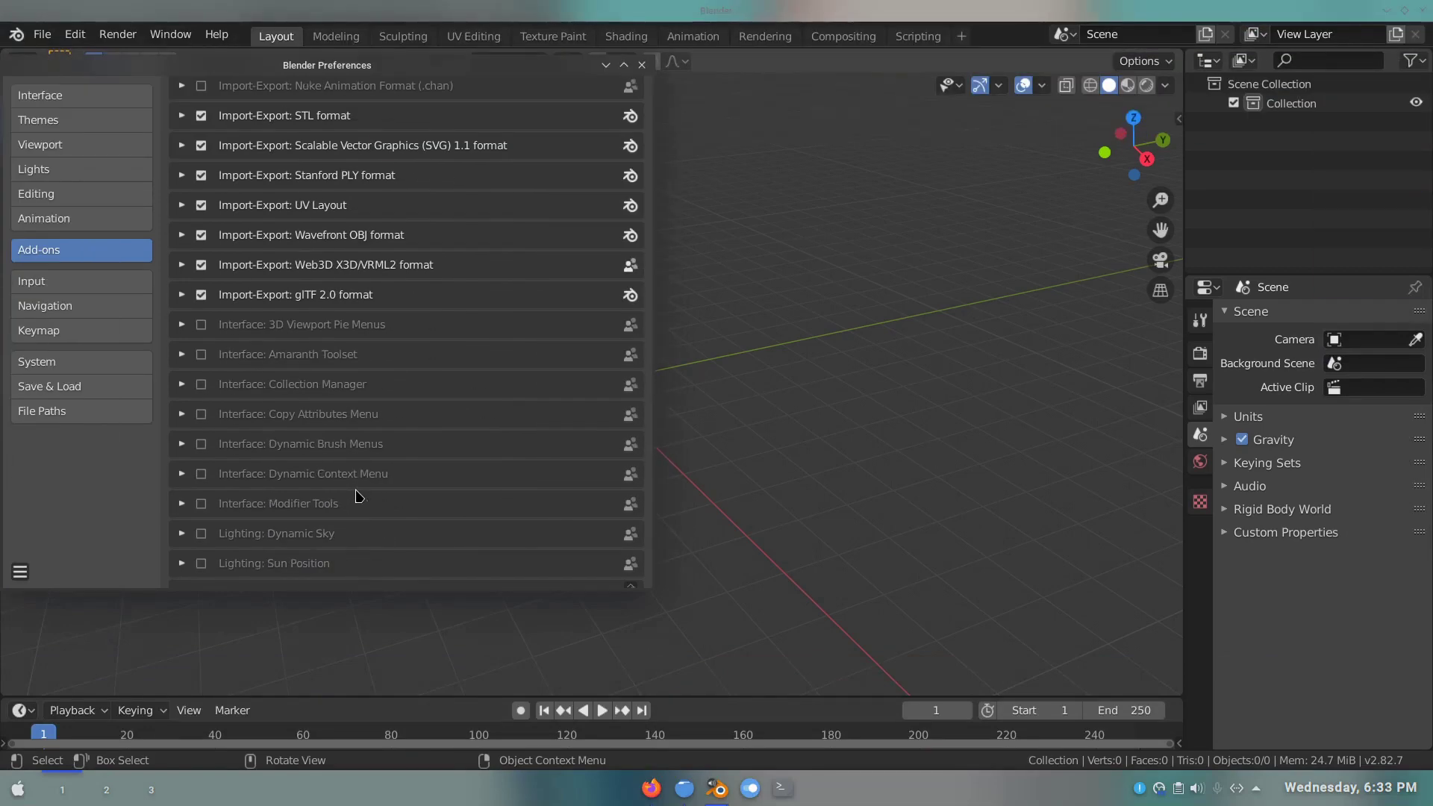
scroll(357, 496, "down", 3)
scroll(357, 497, "down", 2)
scroll(355, 497, "down", 1)
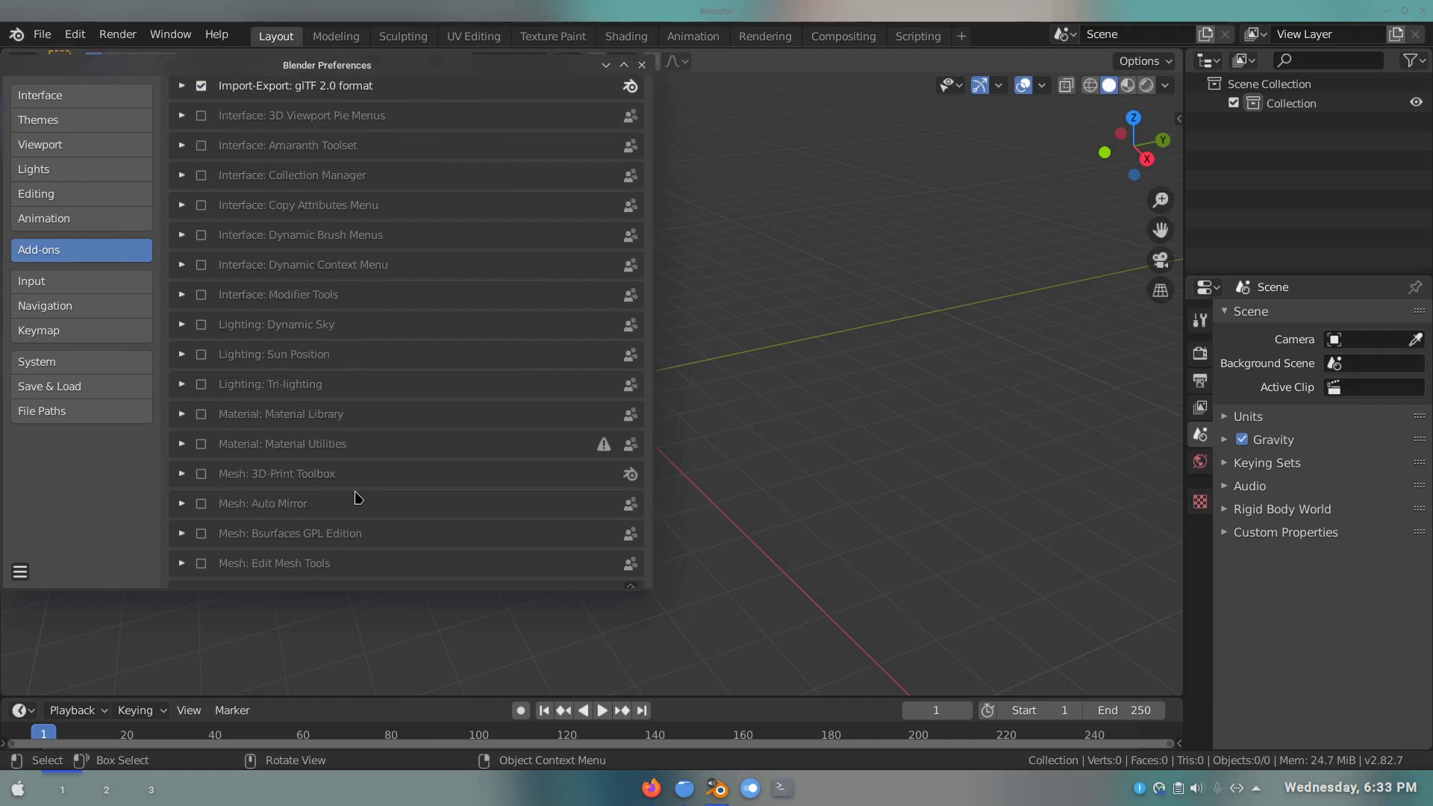
scroll(355, 500, "down", 1)
scroll(355, 498, "down", 1)
scroll(355, 498, "down", 2)
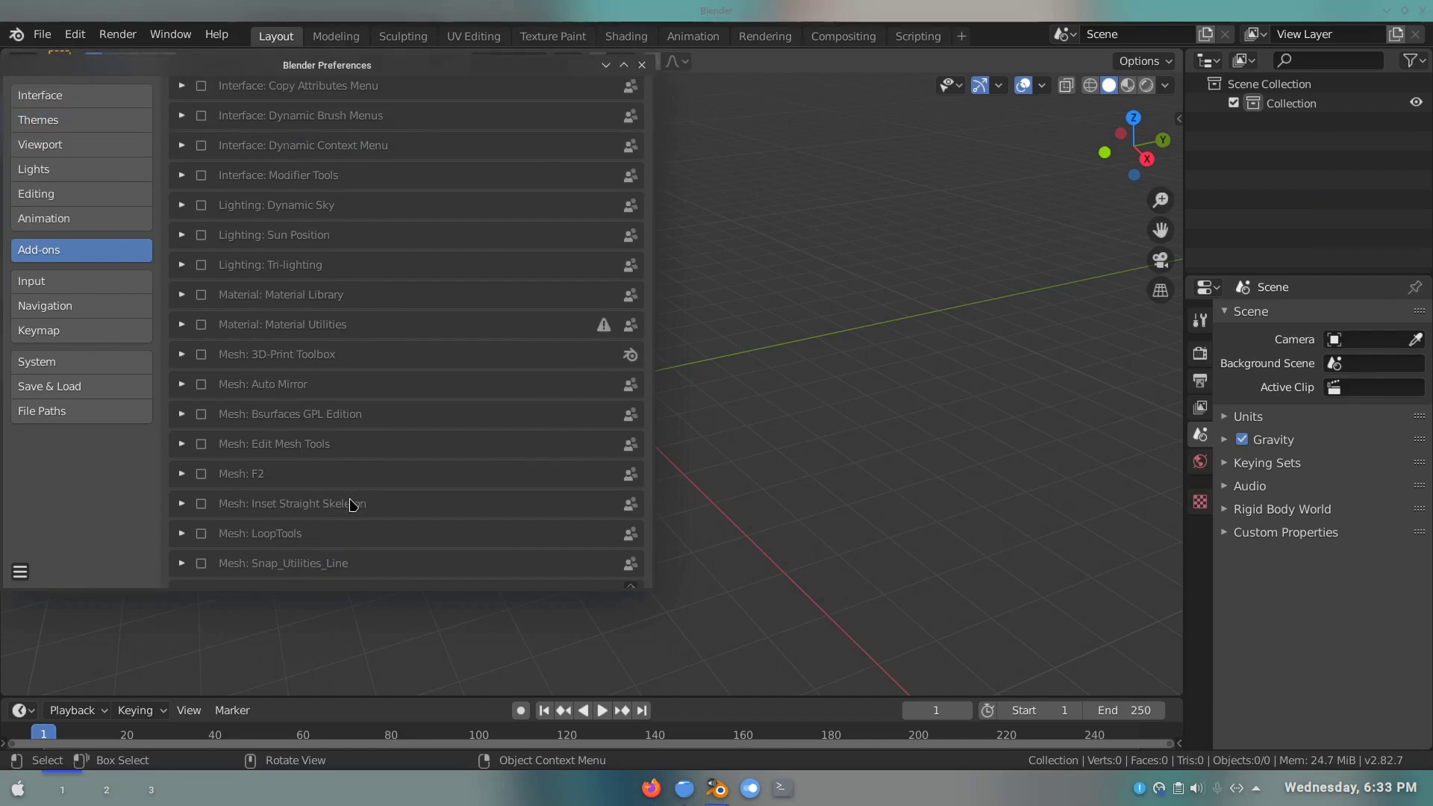
scroll(350, 507, "down", 2)
scroll(348, 511, "down", 3)
scroll(349, 507, "down", 2)
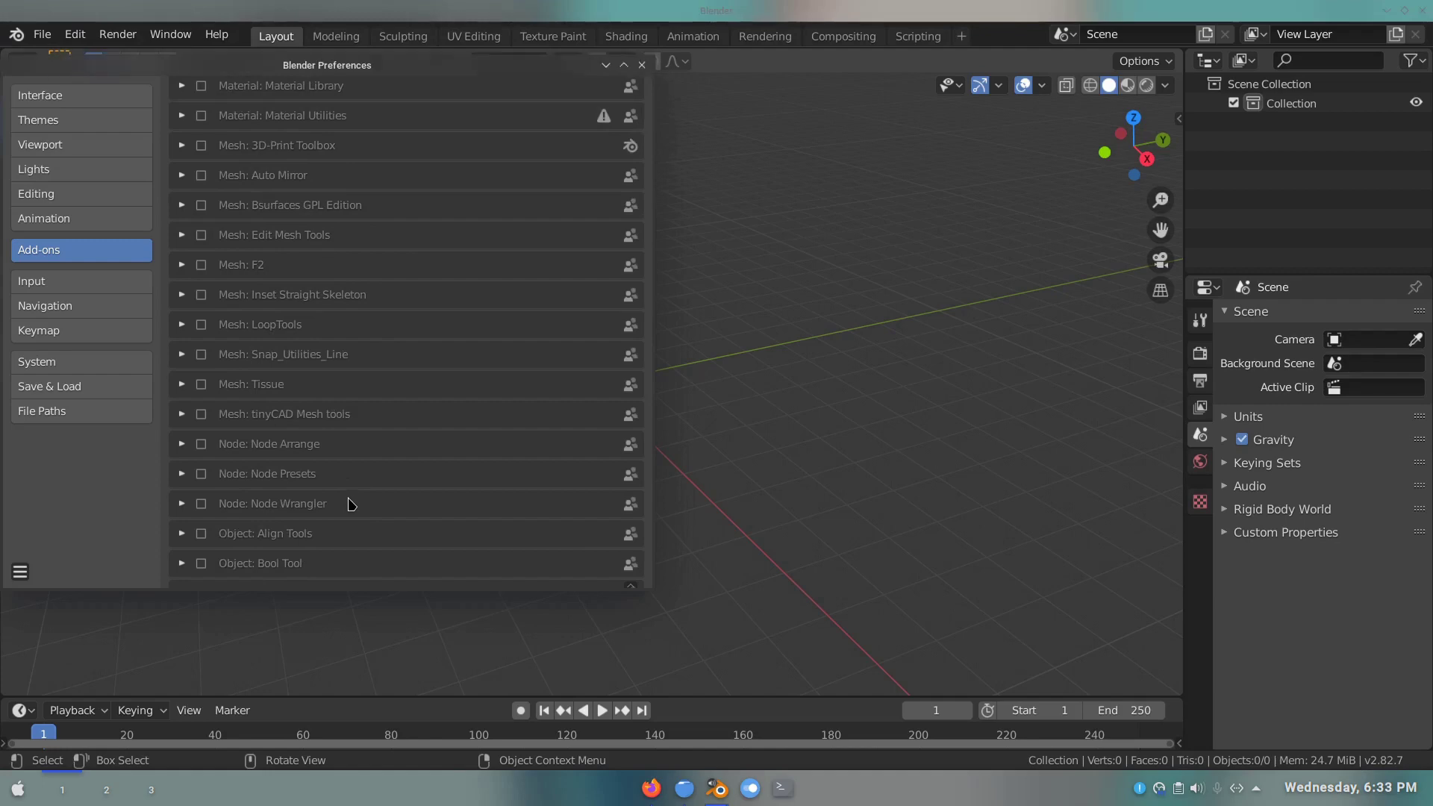
scroll(351, 504, "down", 1)
scroll(350, 504, "down", 1)
scroll(350, 504, "down", 1)
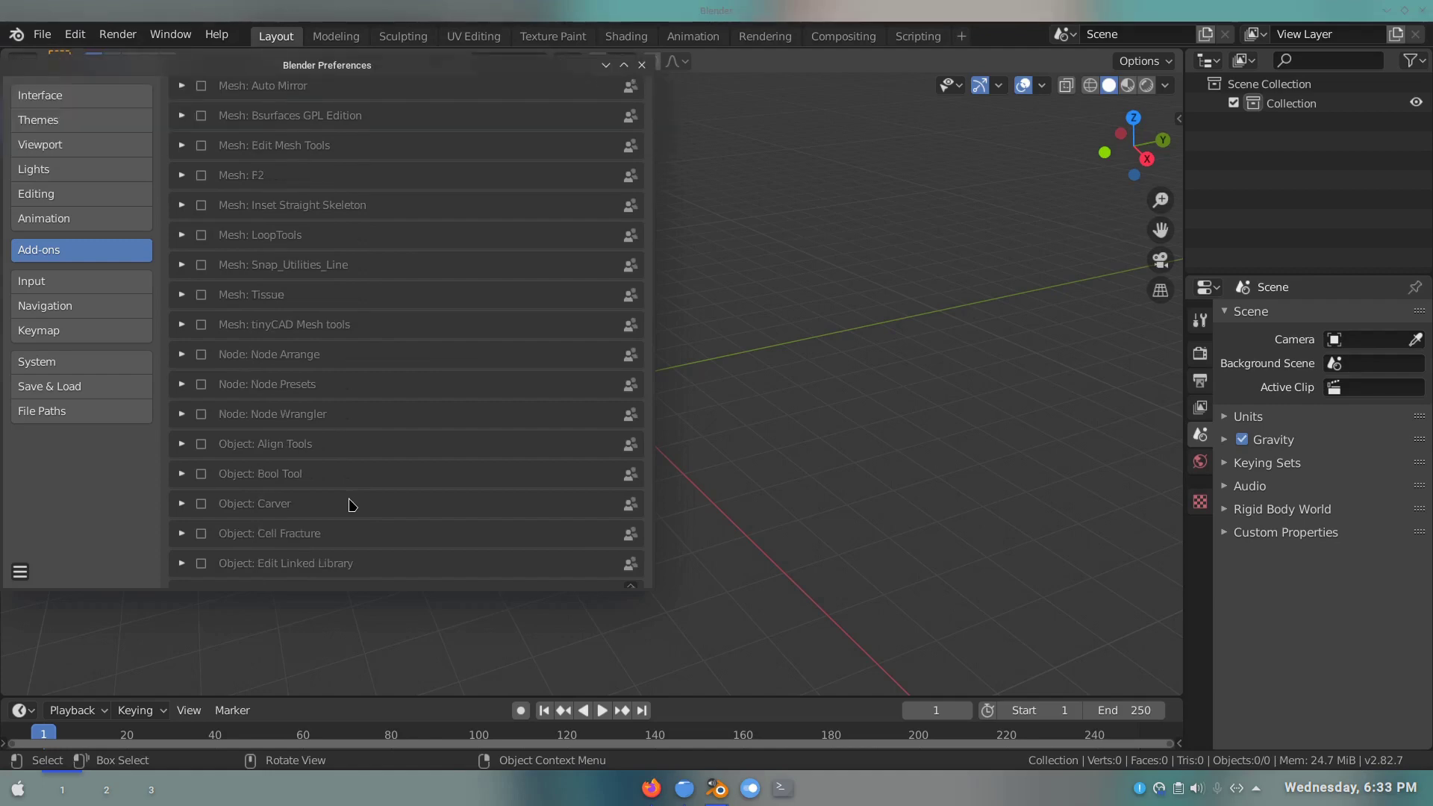
scroll(353, 505, "down", 1)
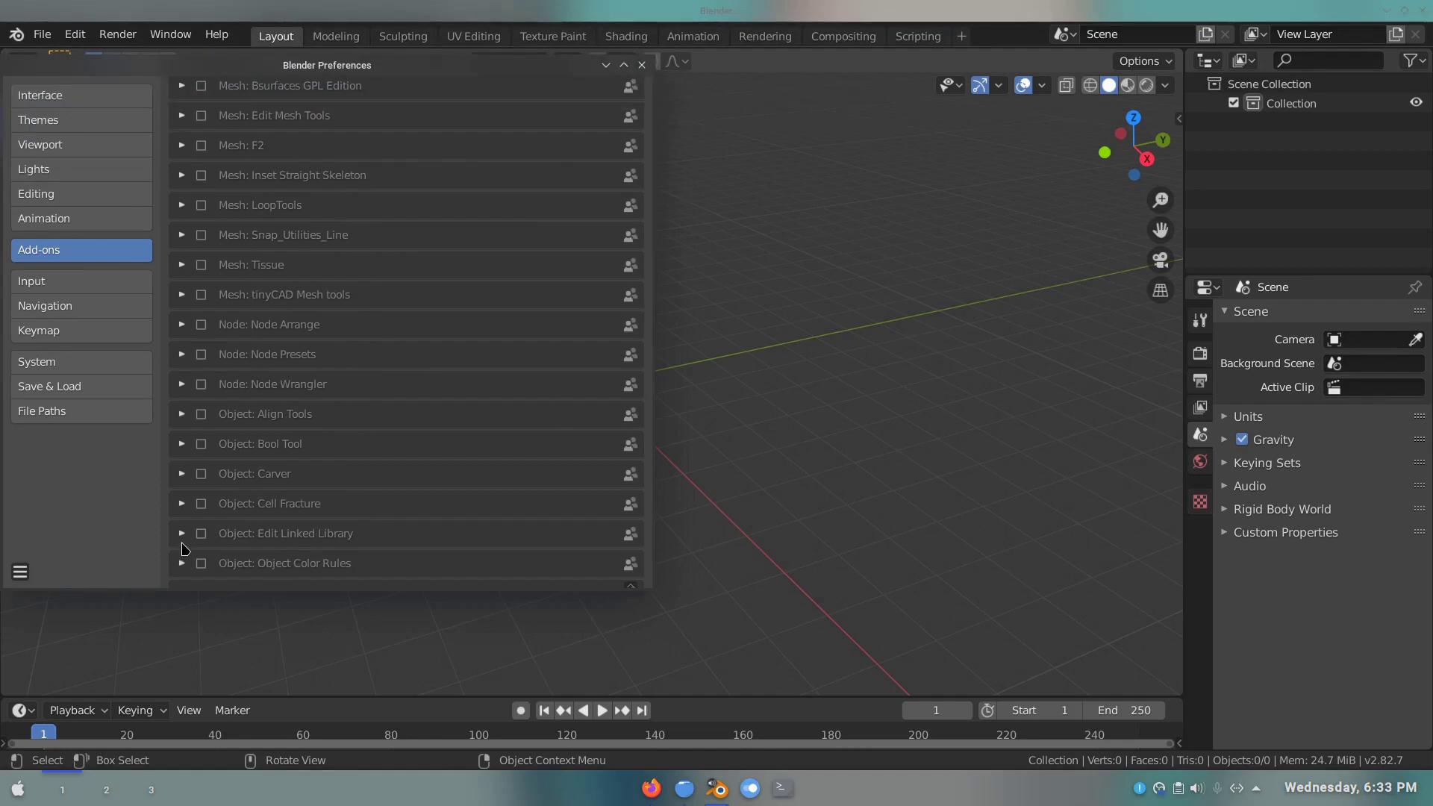
scroll(247, 543, "down", 2)
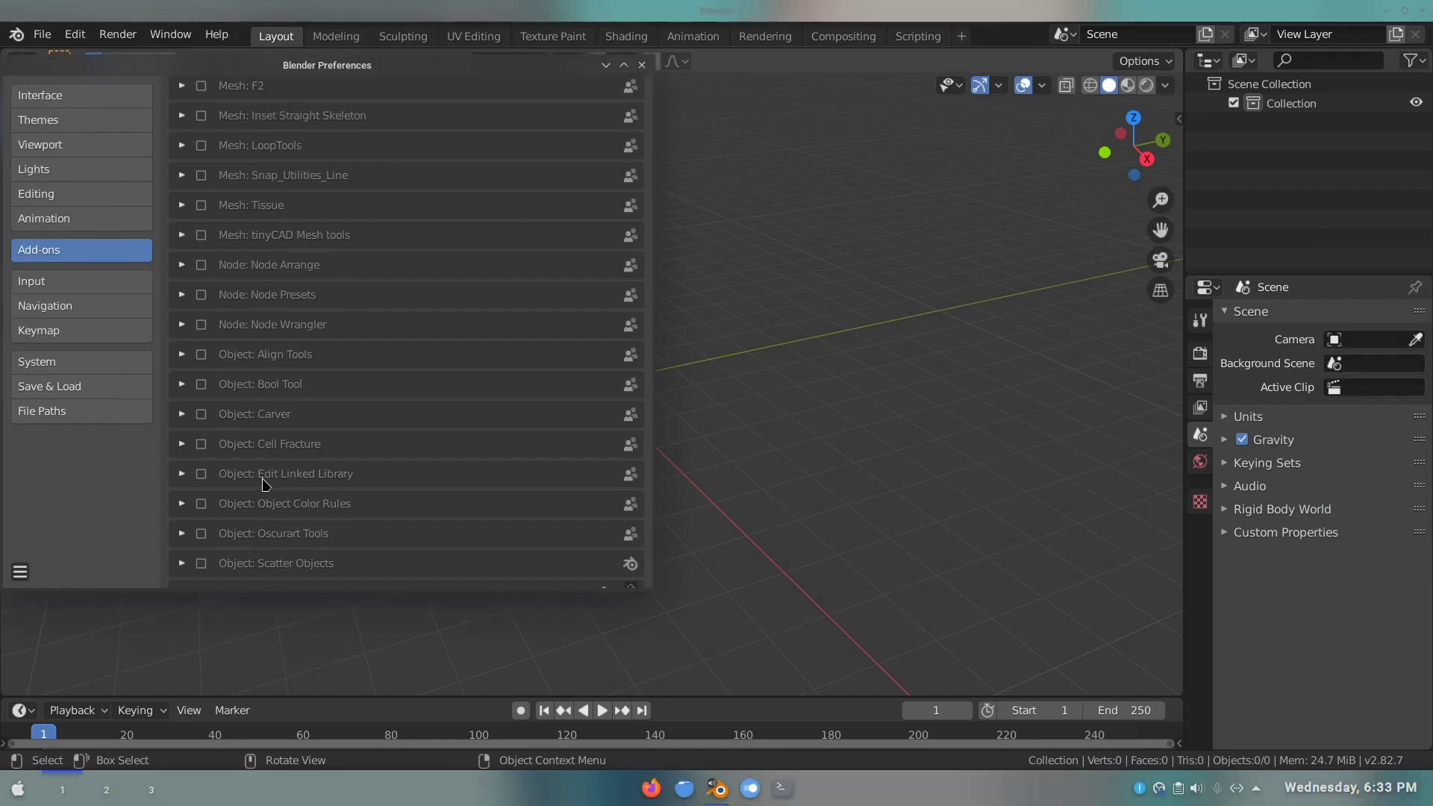
left_click(182, 474)
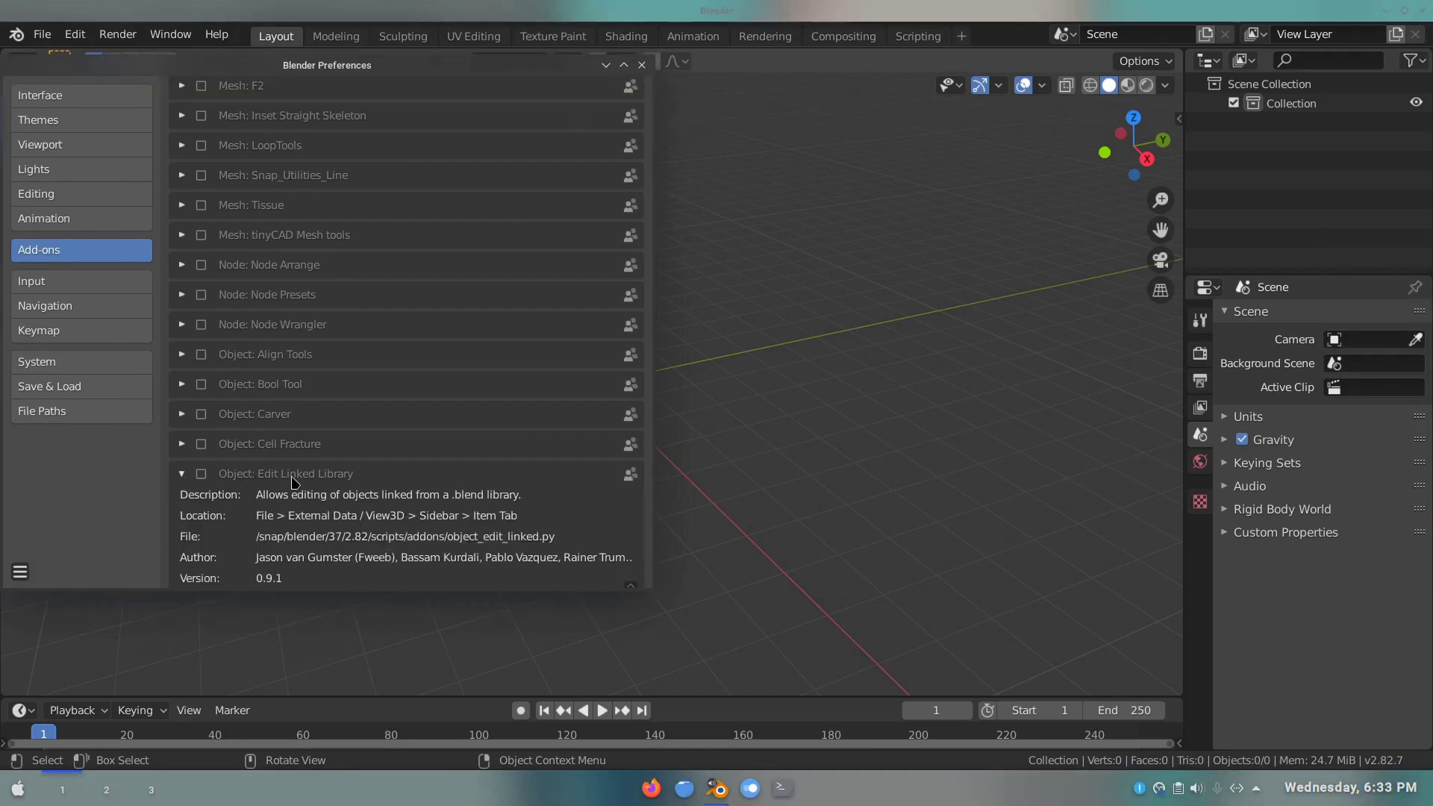
left_click(200, 474)
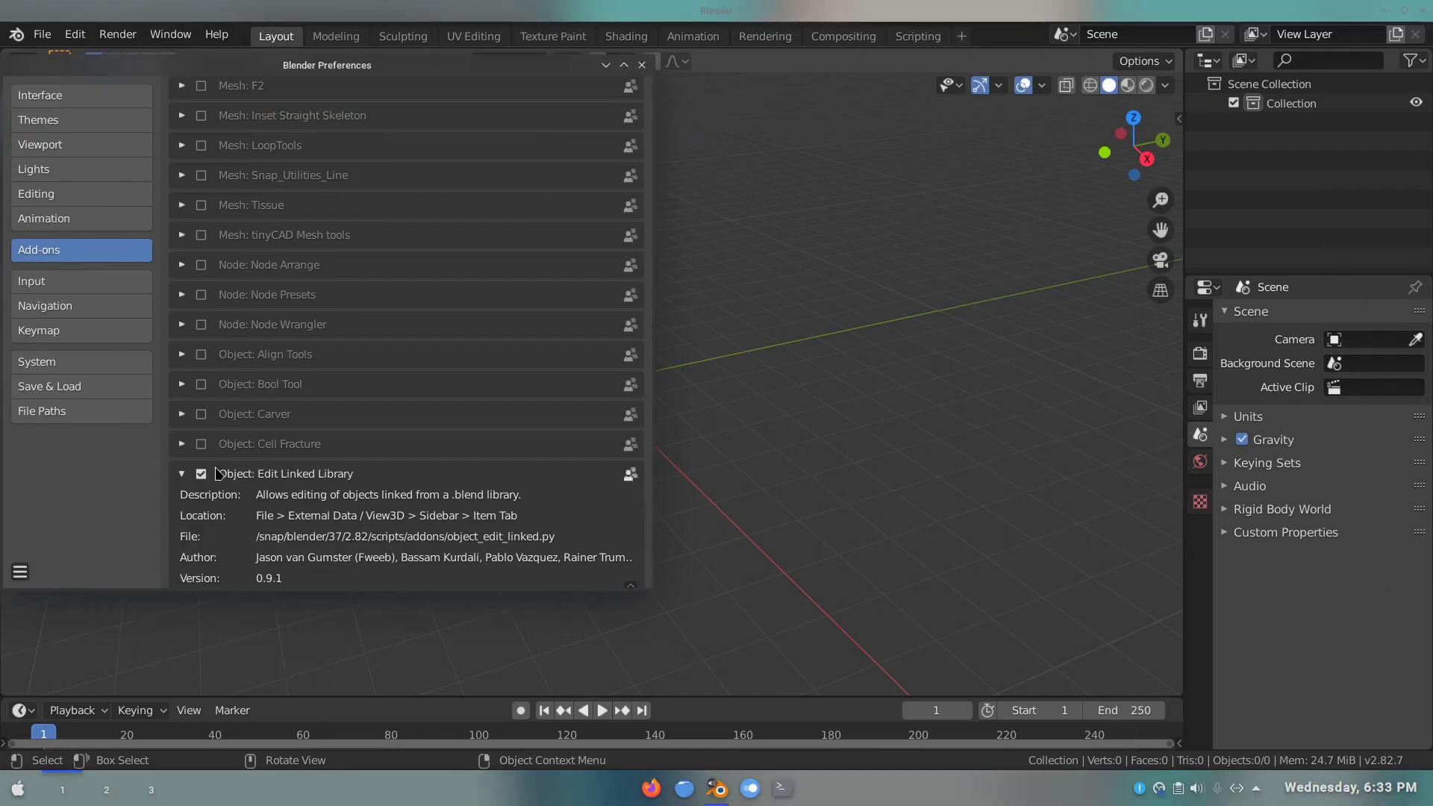
left_click(182, 475)
- Go to the Animation preferences page
scroll(190, 479, "down", 2)
scroll(194, 482, "down", 2)
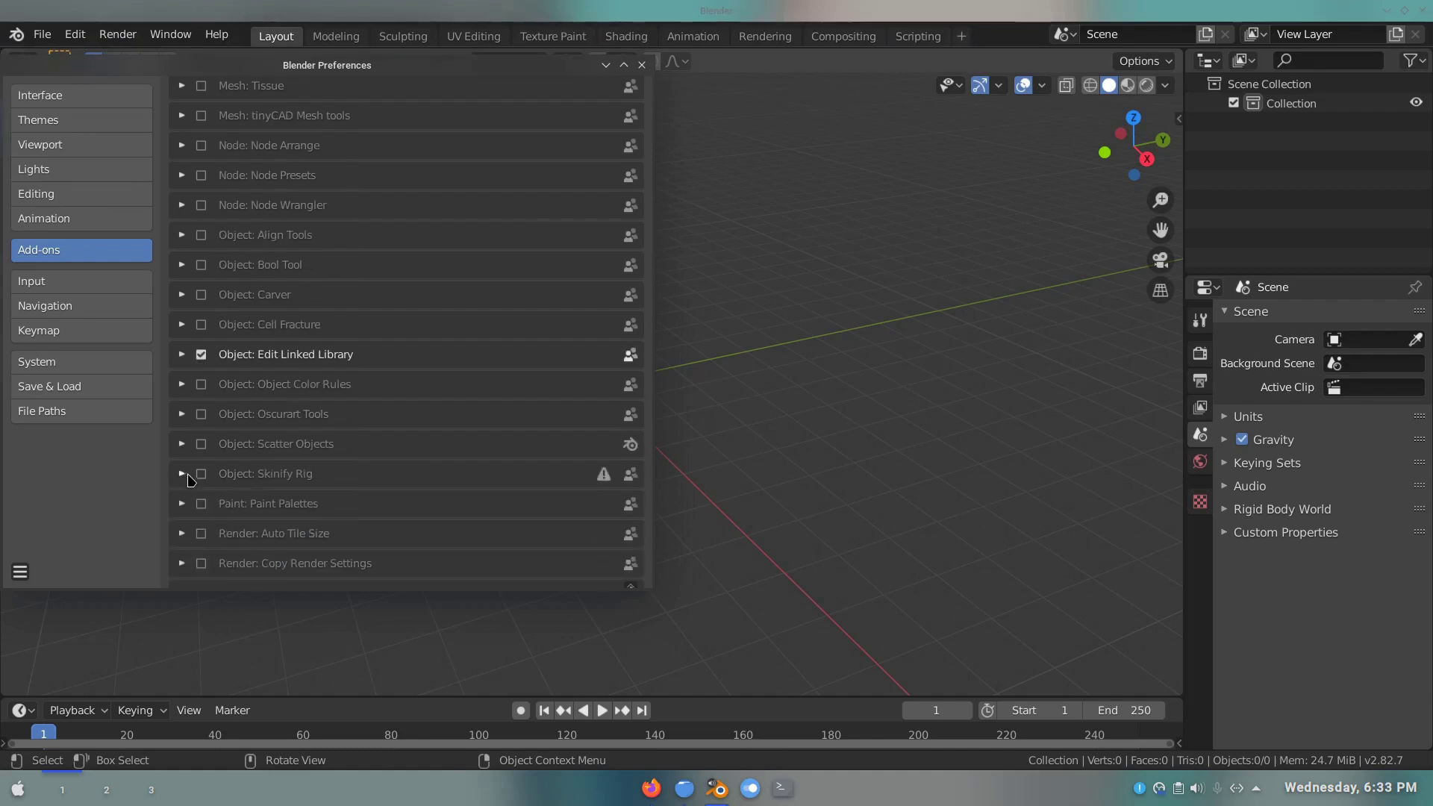
scroll(202, 485, "down", 1)
scroll(213, 492, "down", 2)
scroll(225, 500, "down", 1)
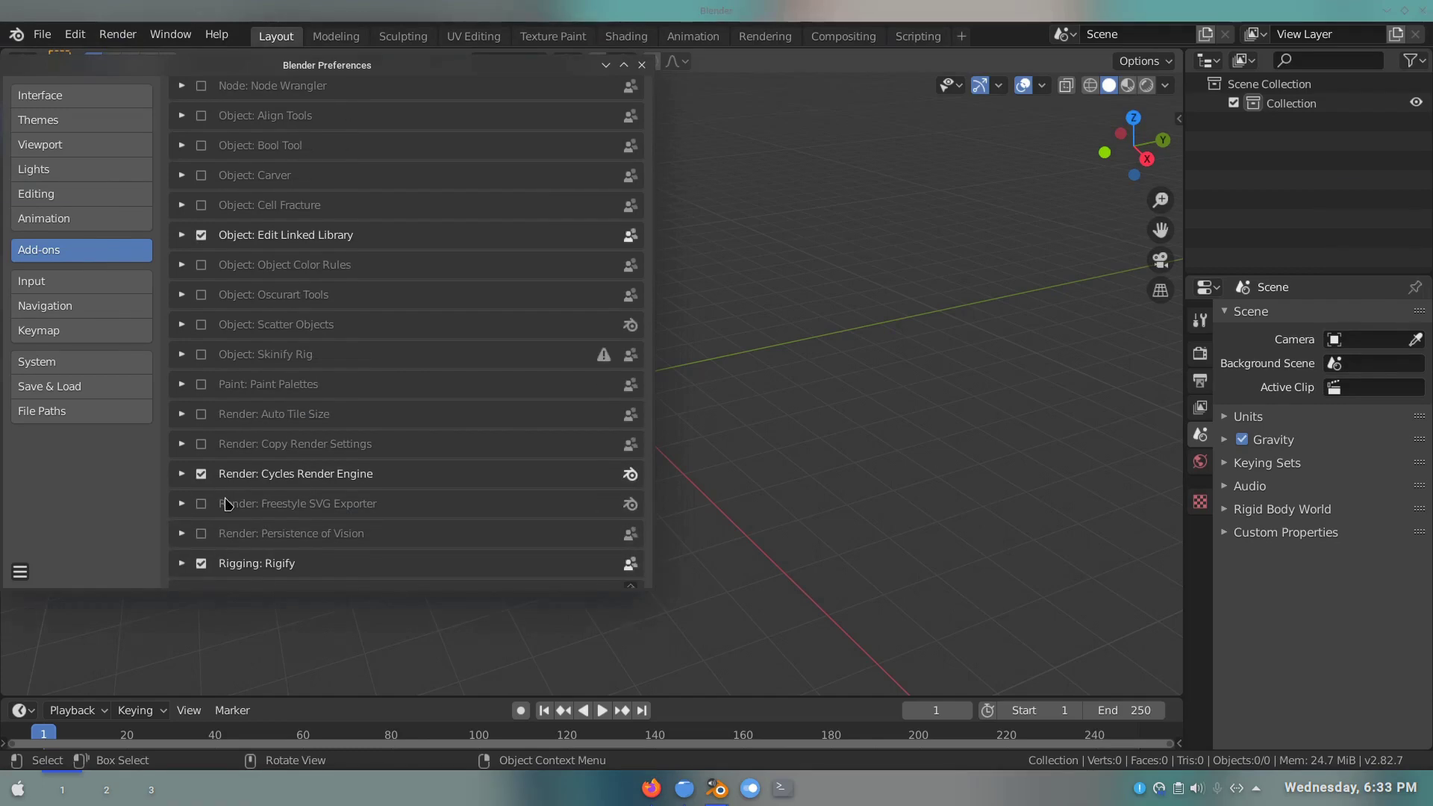
scroll(228, 503, "down", 2)
scroll(227, 504, "down", 1)
scroll(228, 504, "down", 1)
scroll(228, 503, "down", 1)
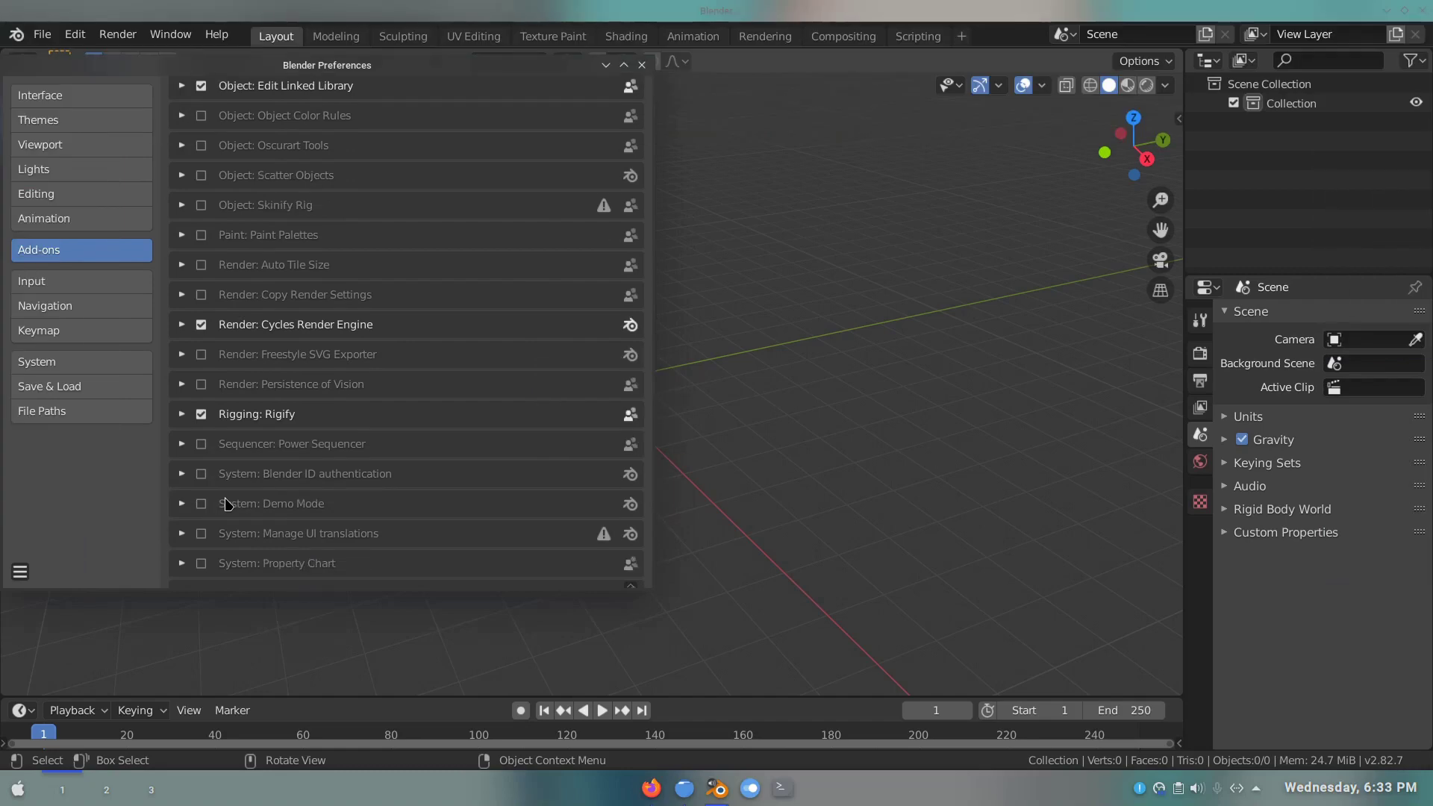
scroll(229, 503, "down", 2)
scroll(235, 502, "down", 1)
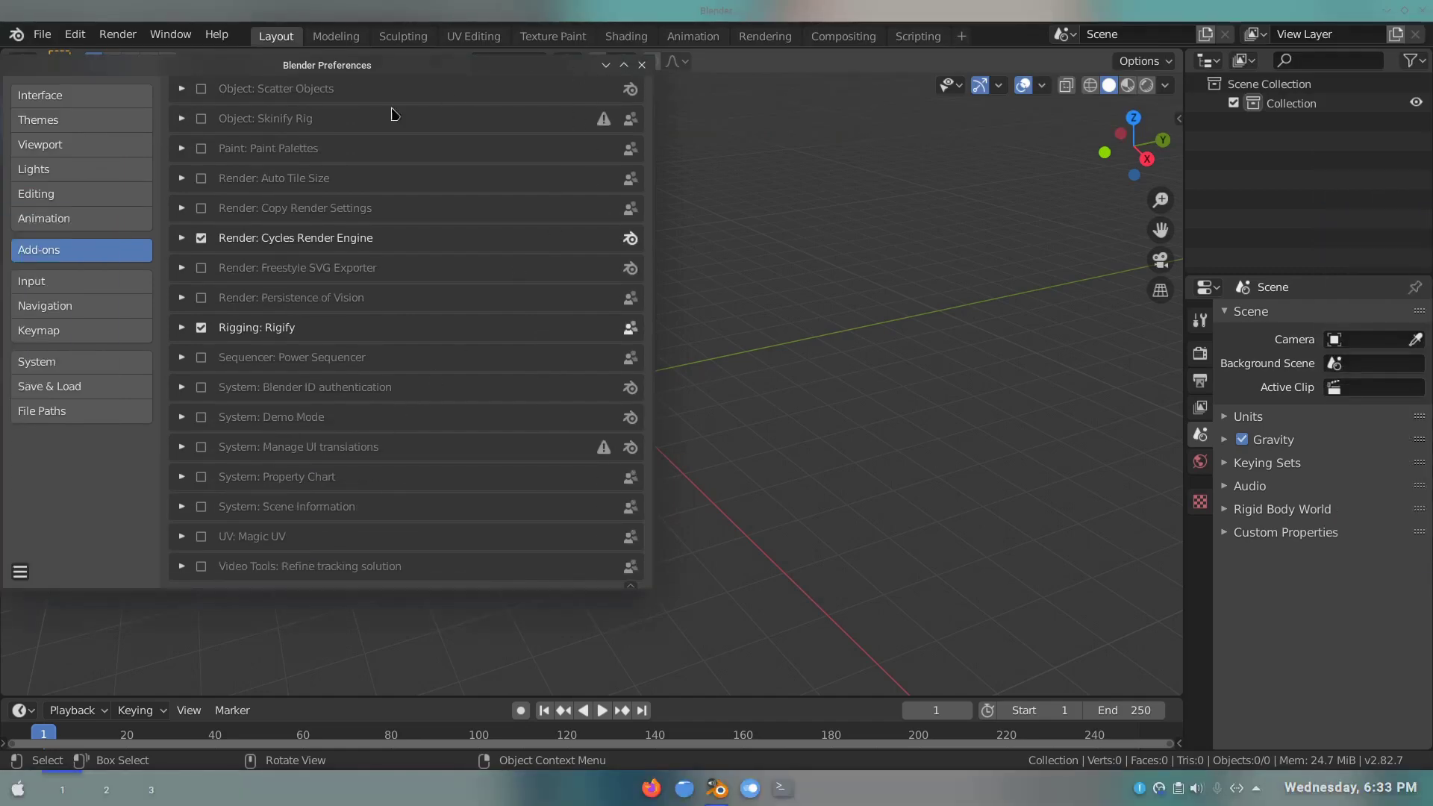
left_click(52, 226)
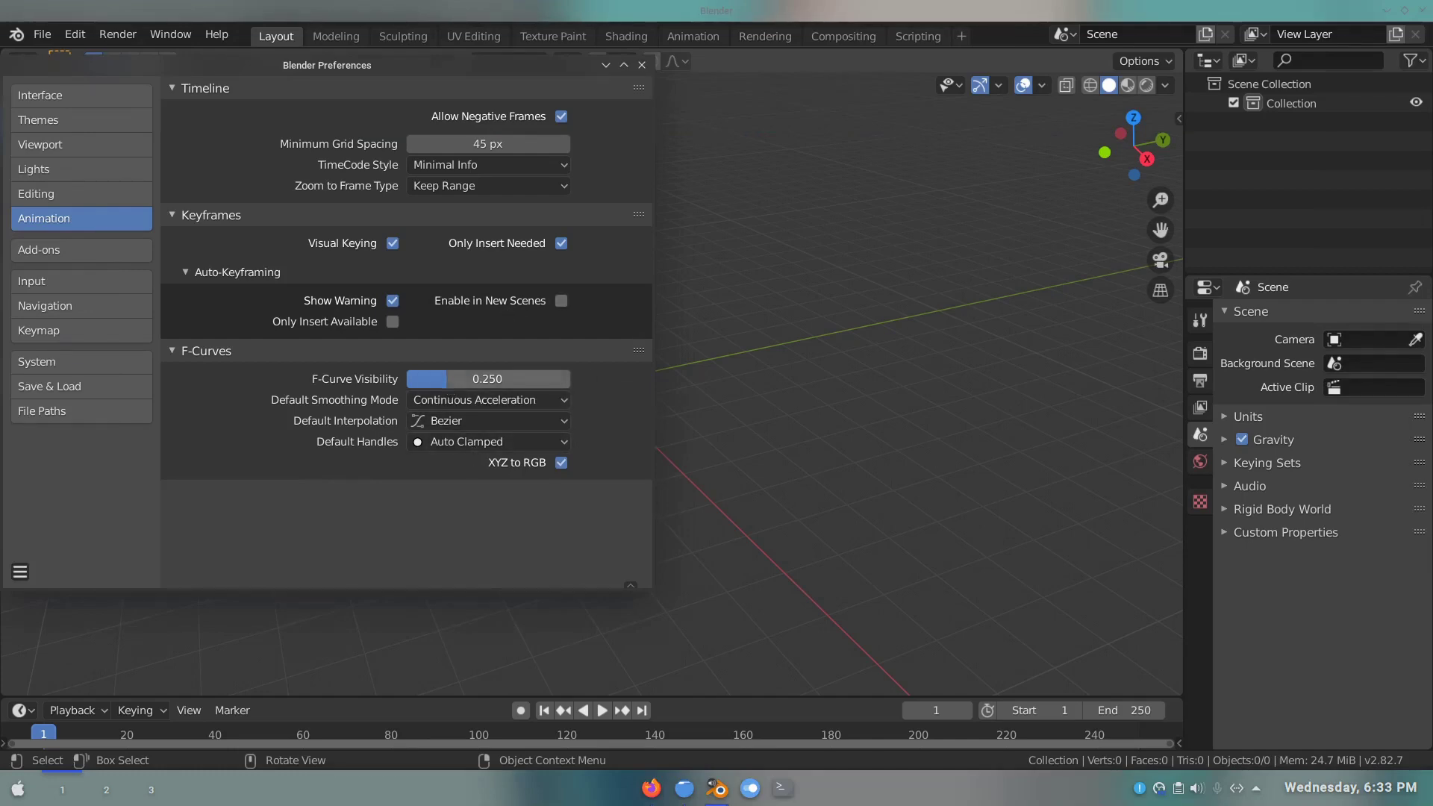
- Drag the F-Curve Visibility preference from 0.250 up to about 0.544
left_click_drag(448, 379, 495, 378)
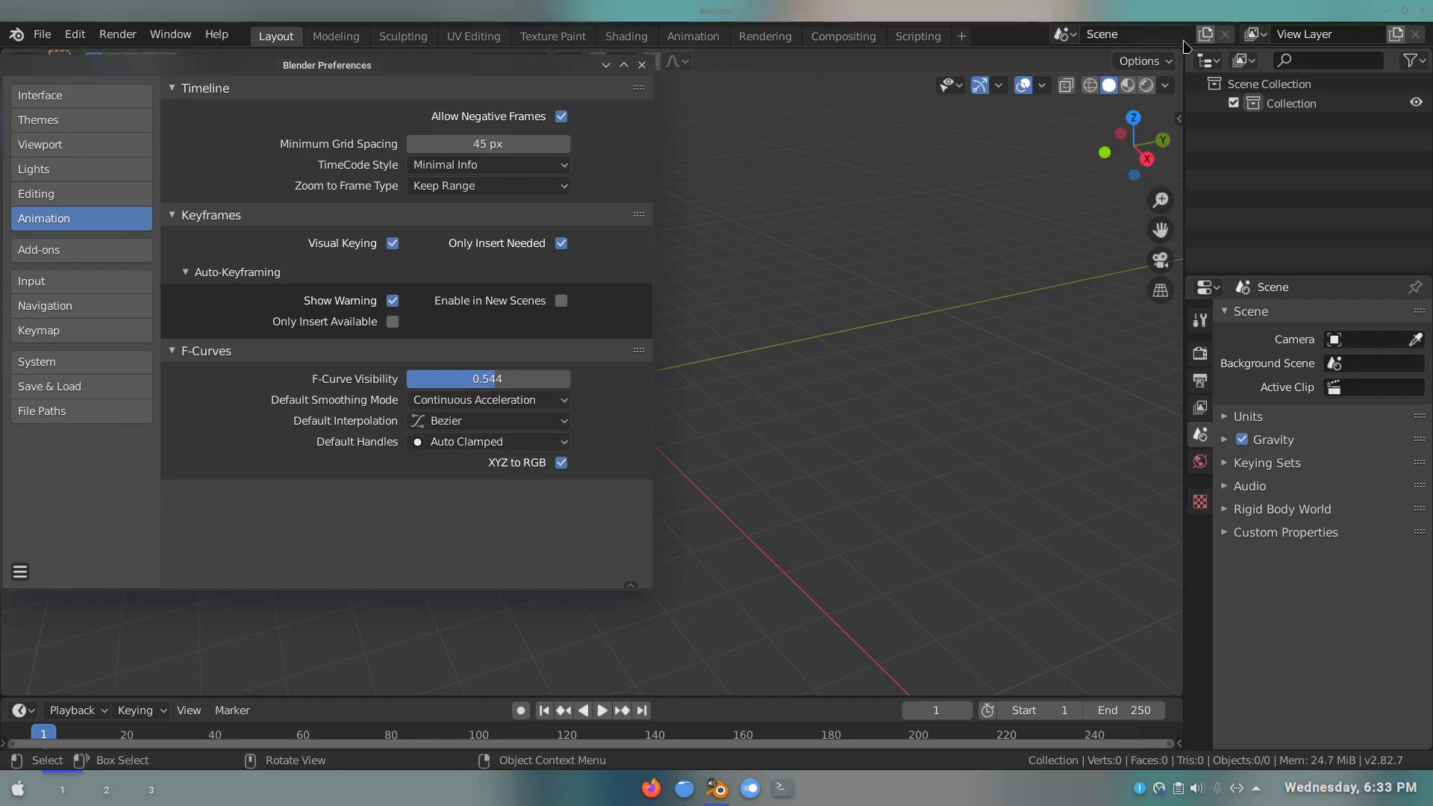
- Close Preferences, split the 3D viewport with a Graph Editor on the right, and add a mesh cube
key("alt+F4")
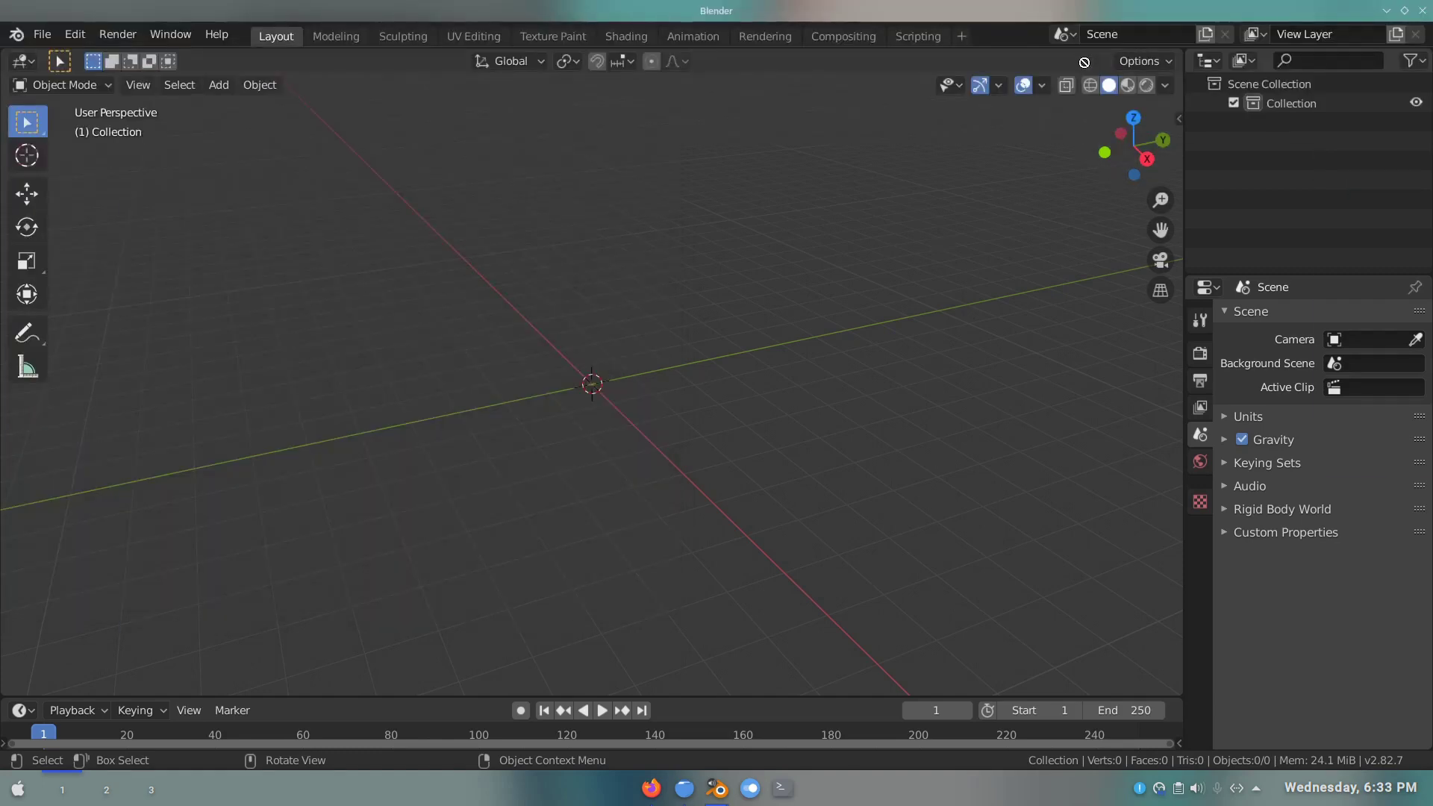
left_click_drag(1163, 50, 588, 95)
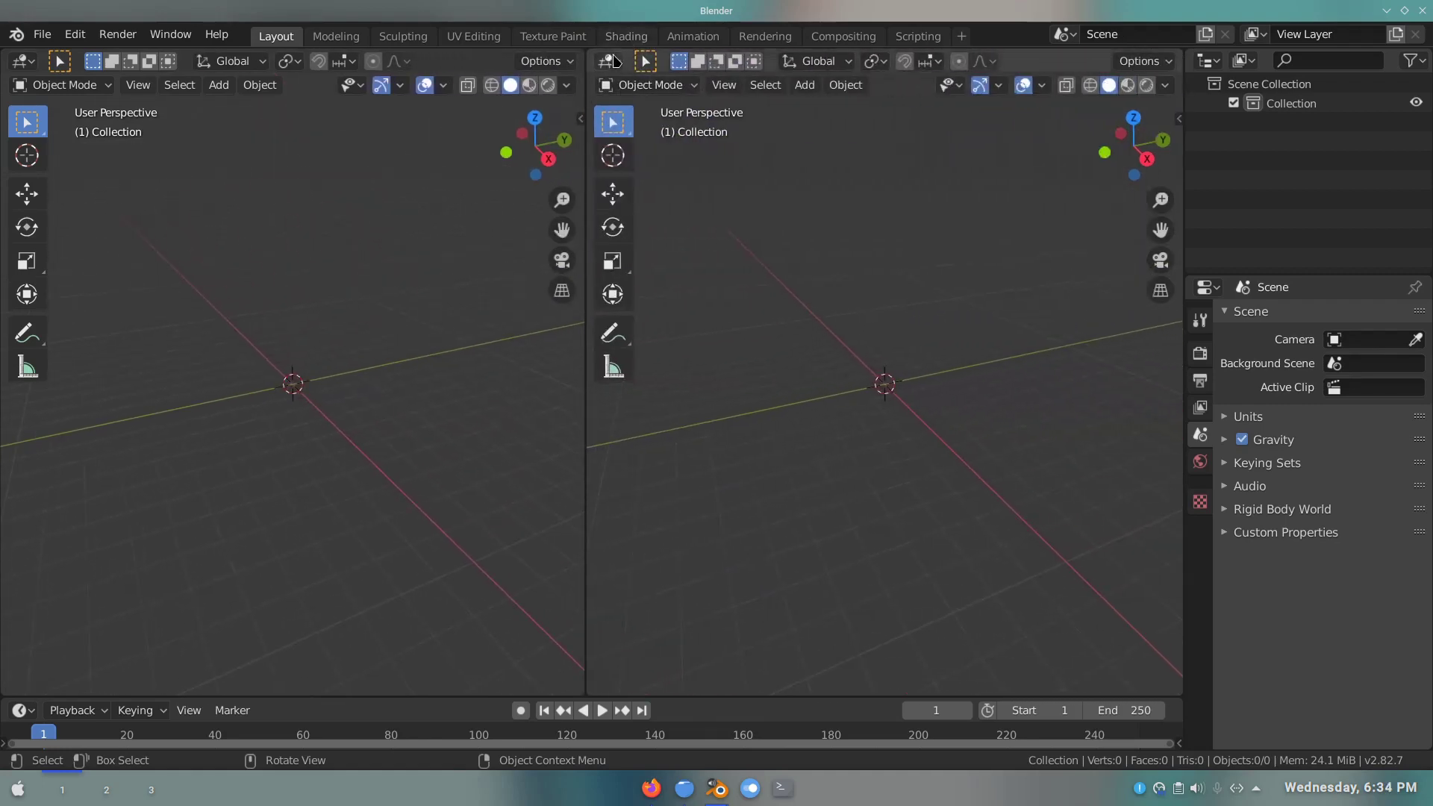
left_click(609, 60)
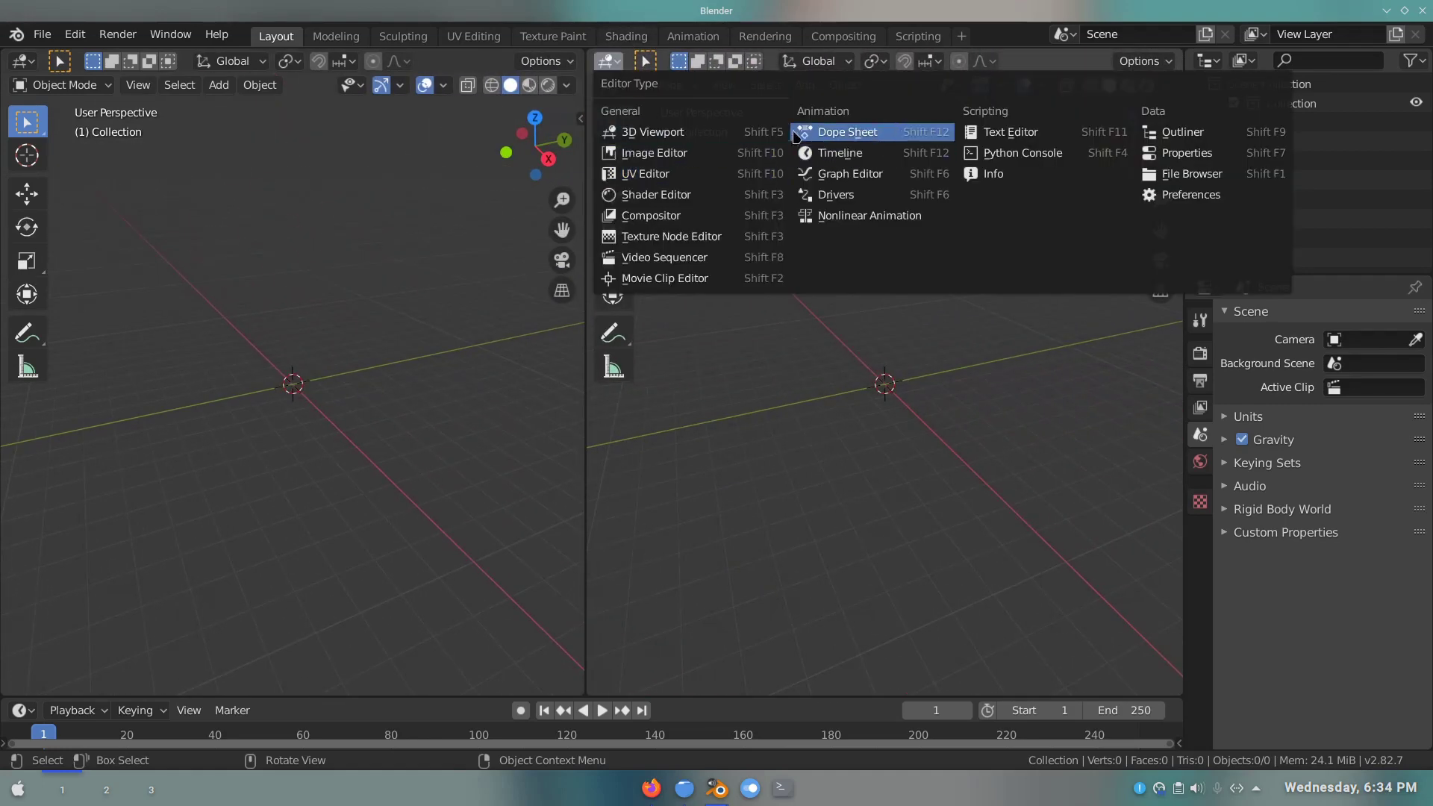
left_click(822, 177)
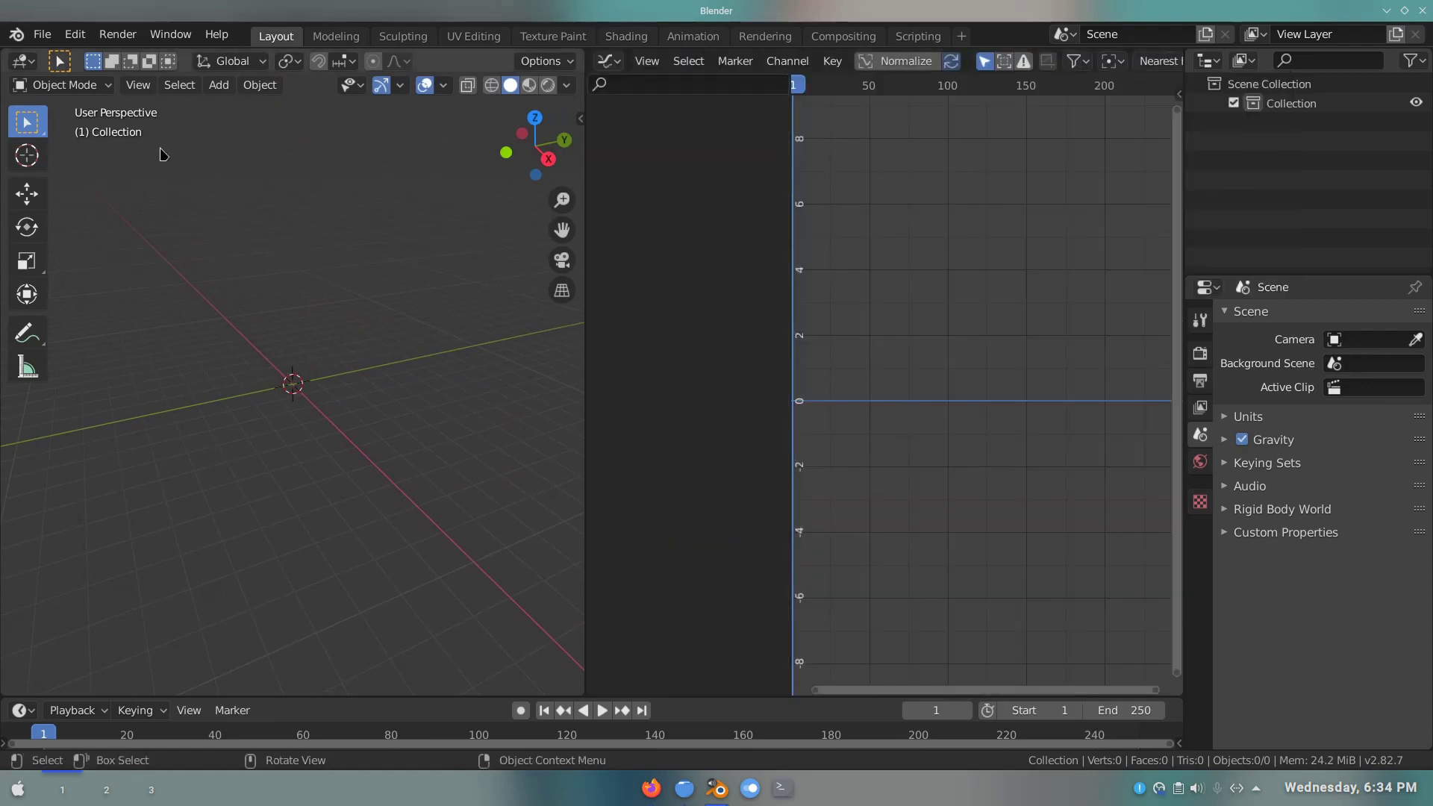
left_click(219, 85)
mouse_move(244, 107)
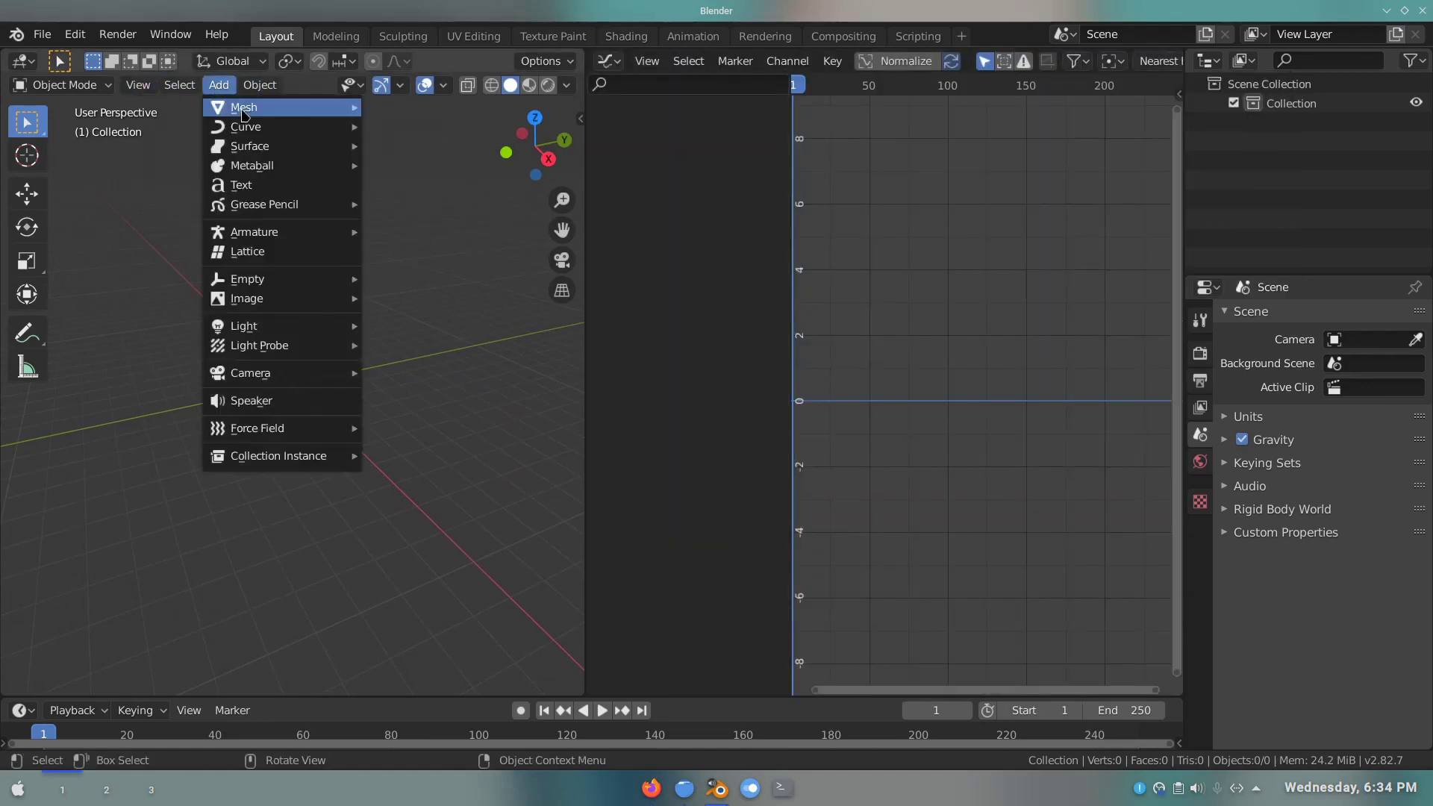
left_click(387, 127)
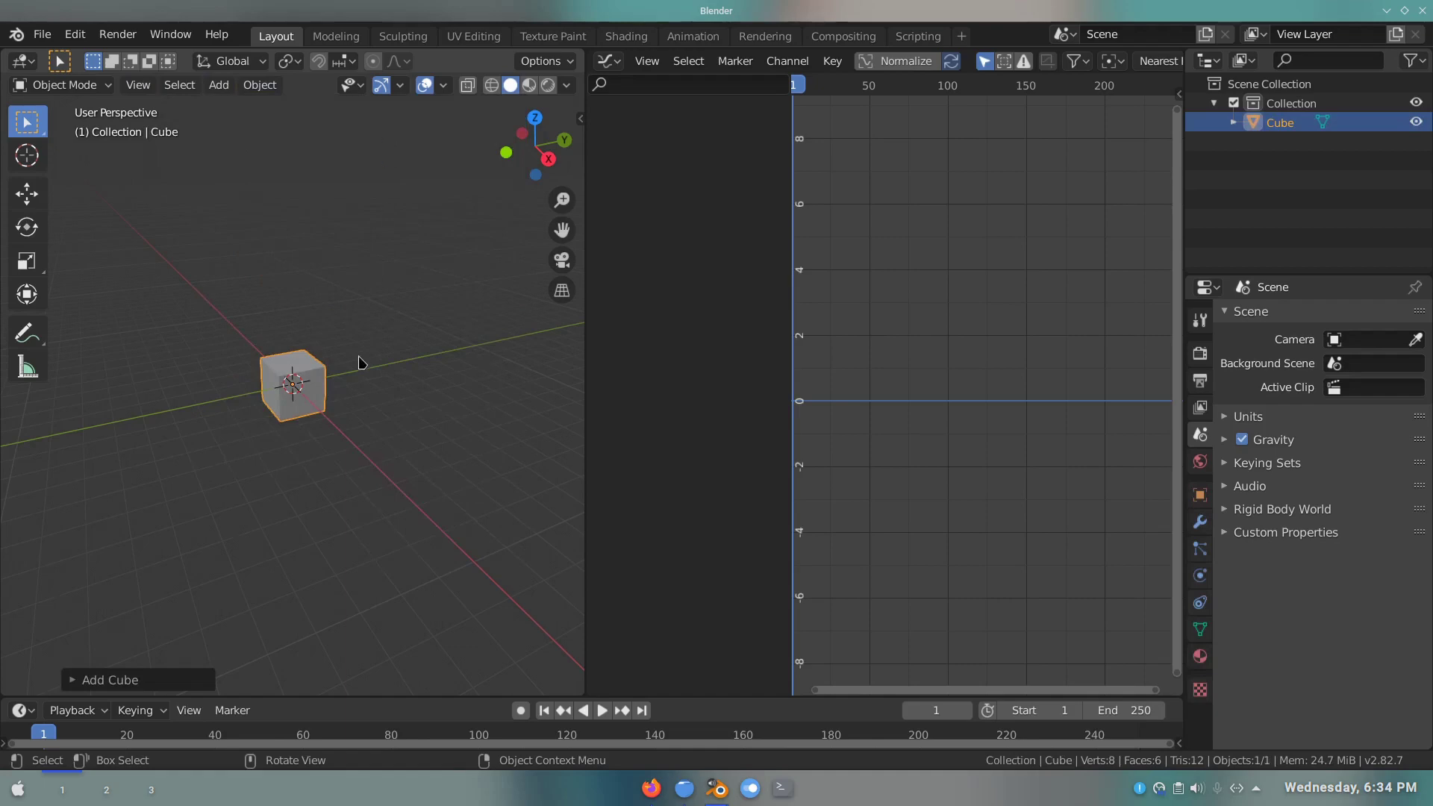
- Insert a LocRotScale keyframe on the cube at frame 1 and fit the Graph Editor view
left_click_drag(294, 697, 306, 587)
mouse_move(355, 345)
middle_mouse_down()
mouse_move(319, 425)
mouse_move(377, 401)
middle_mouse_up()
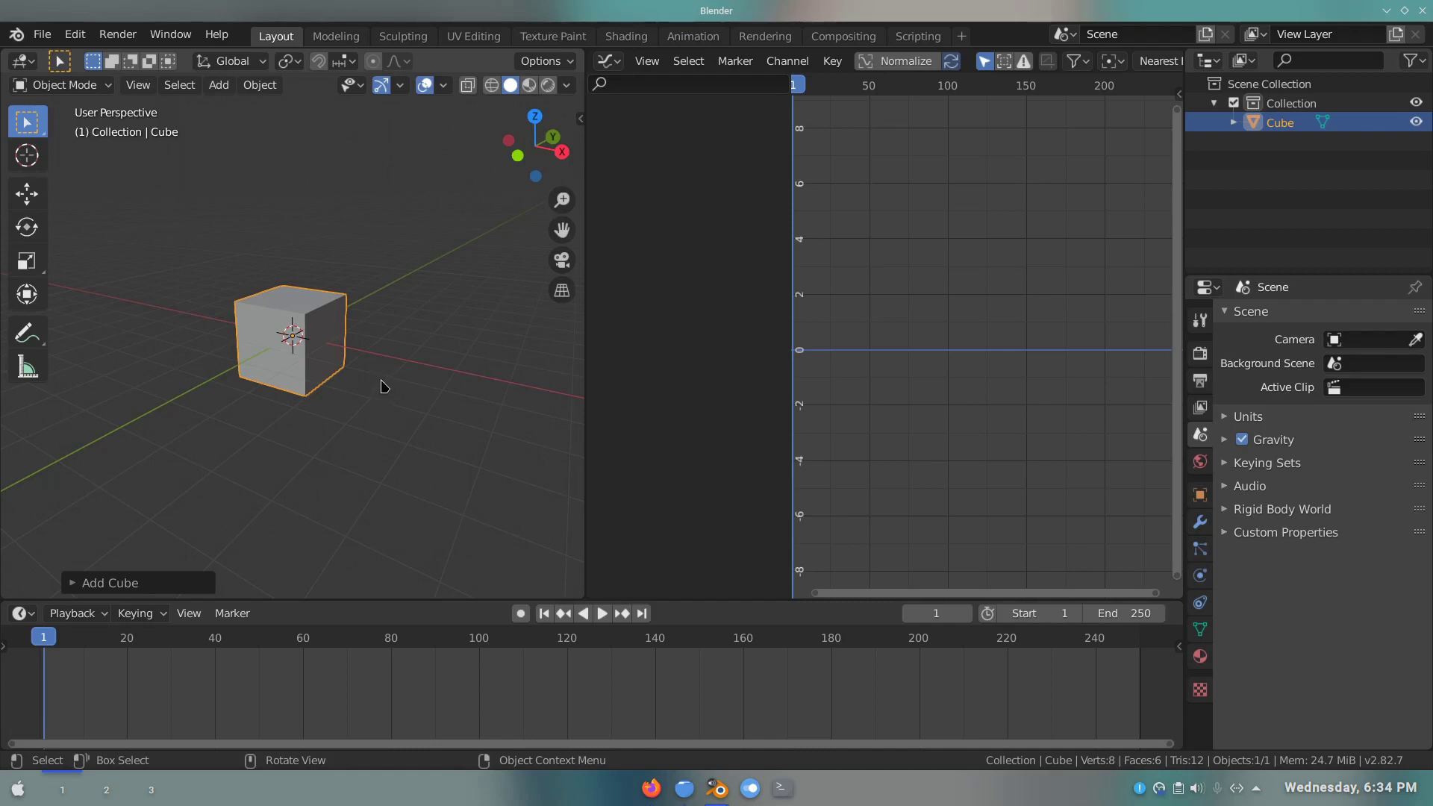
key("i")
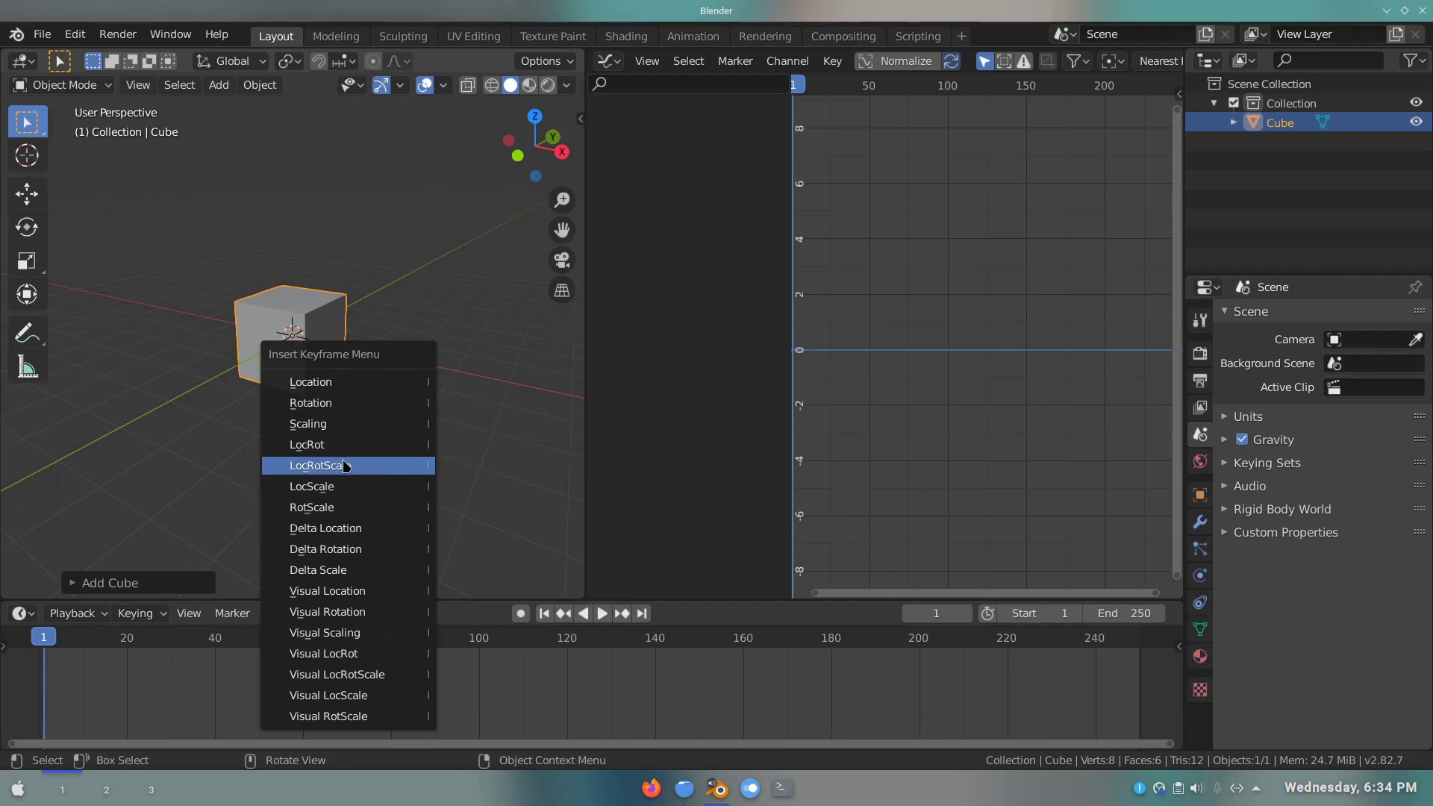
left_click(345, 467)
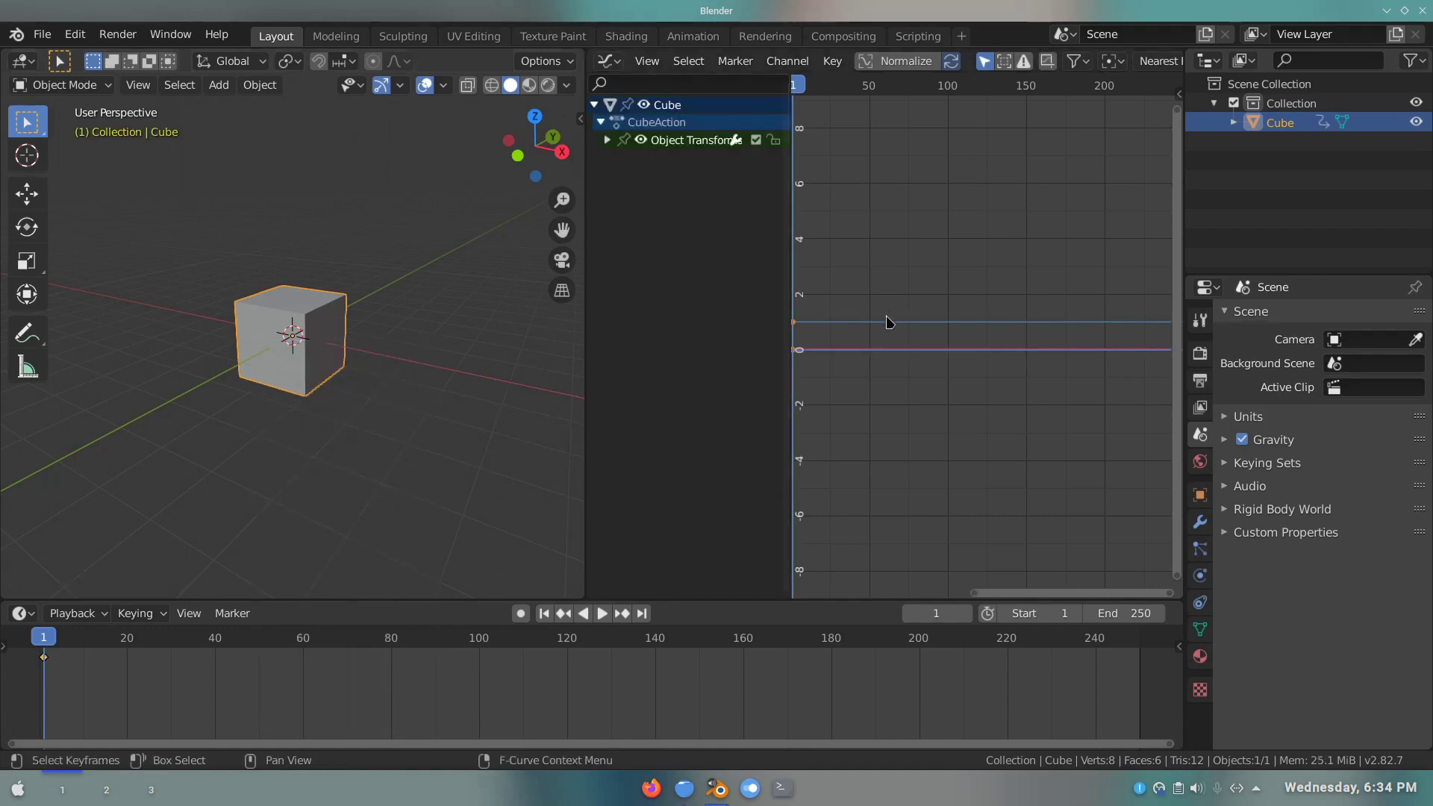
key("Home")
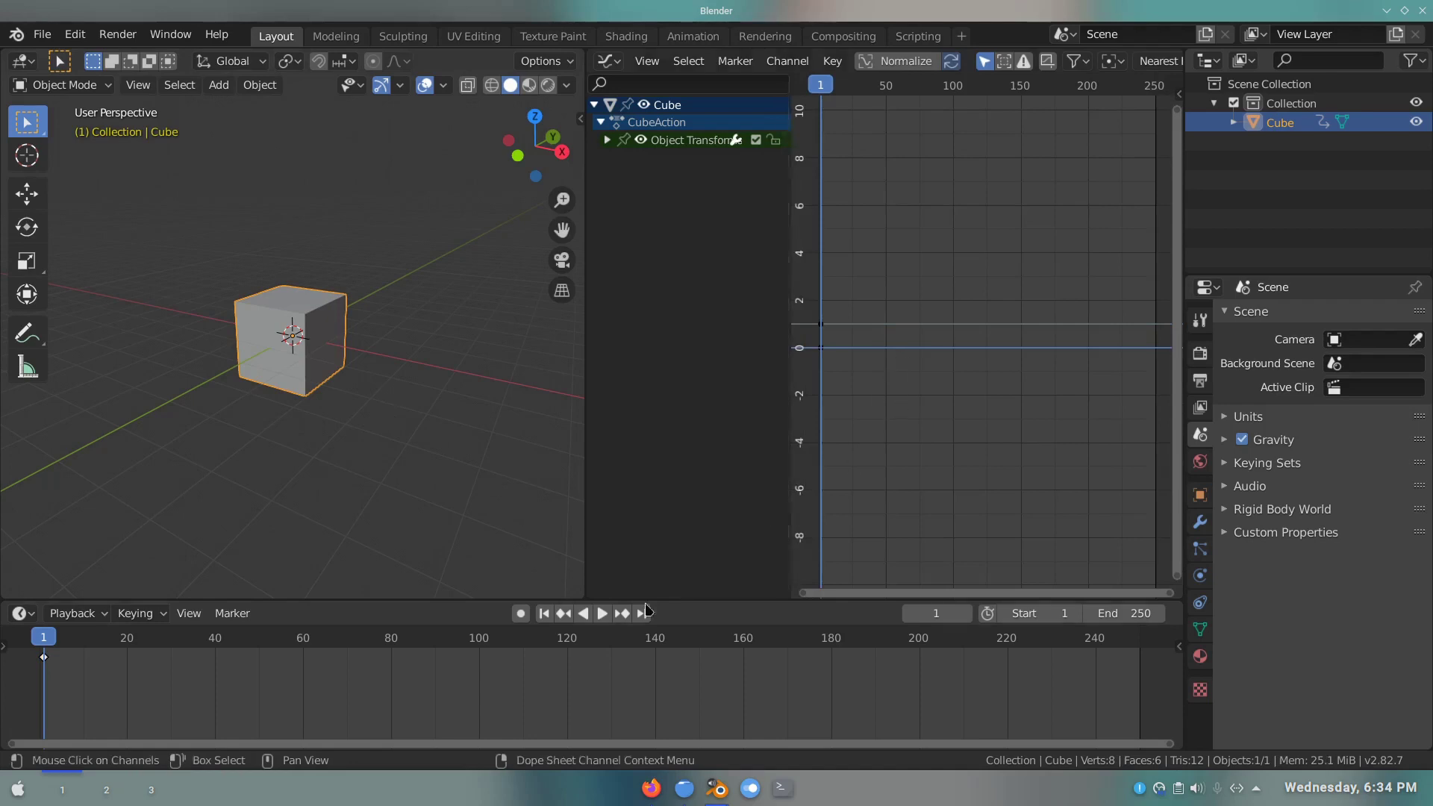
- Move the playhead to frame 76 and switch on auto-keying
left_click(133, 641)
left_click_drag(135, 642, 373, 640)
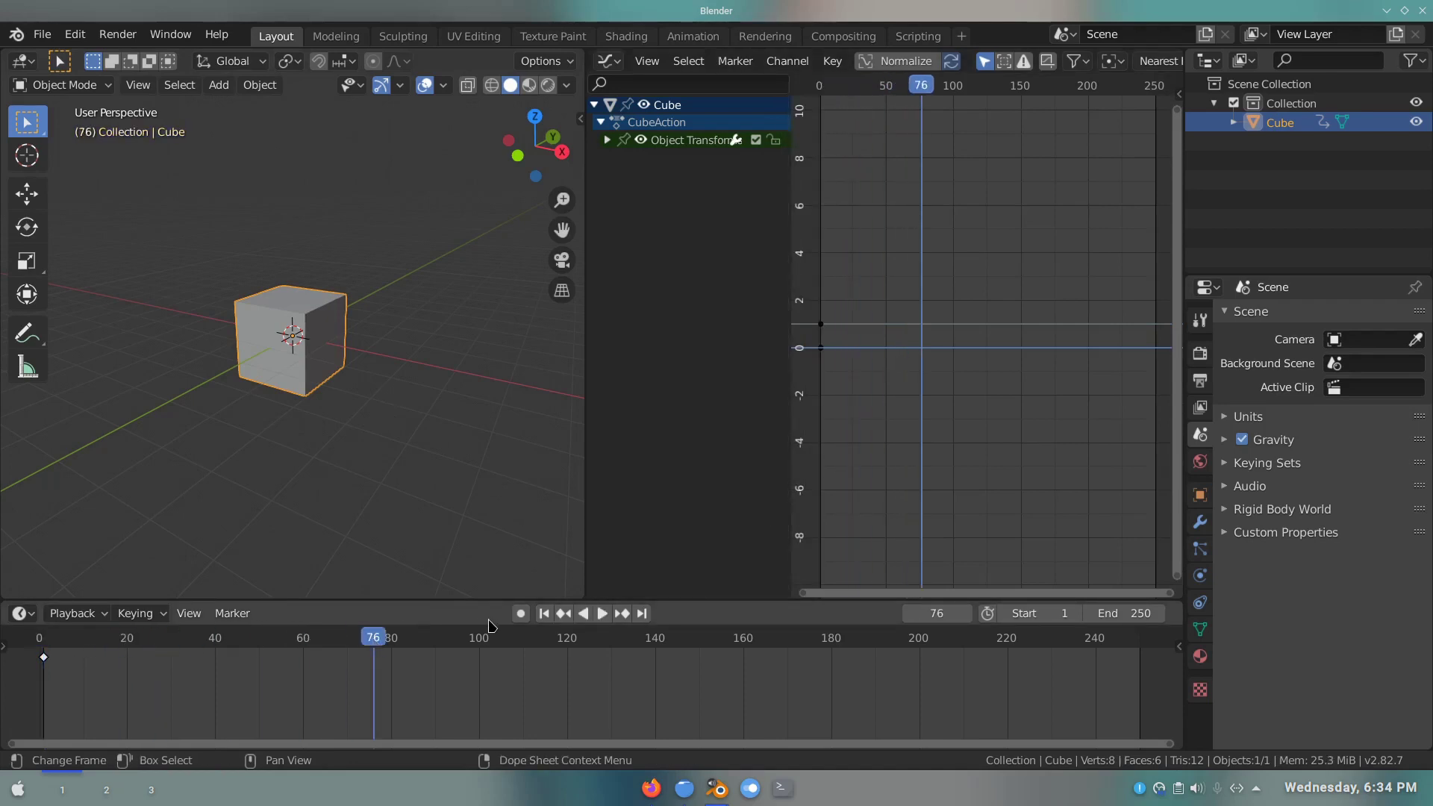
left_click(520, 613)
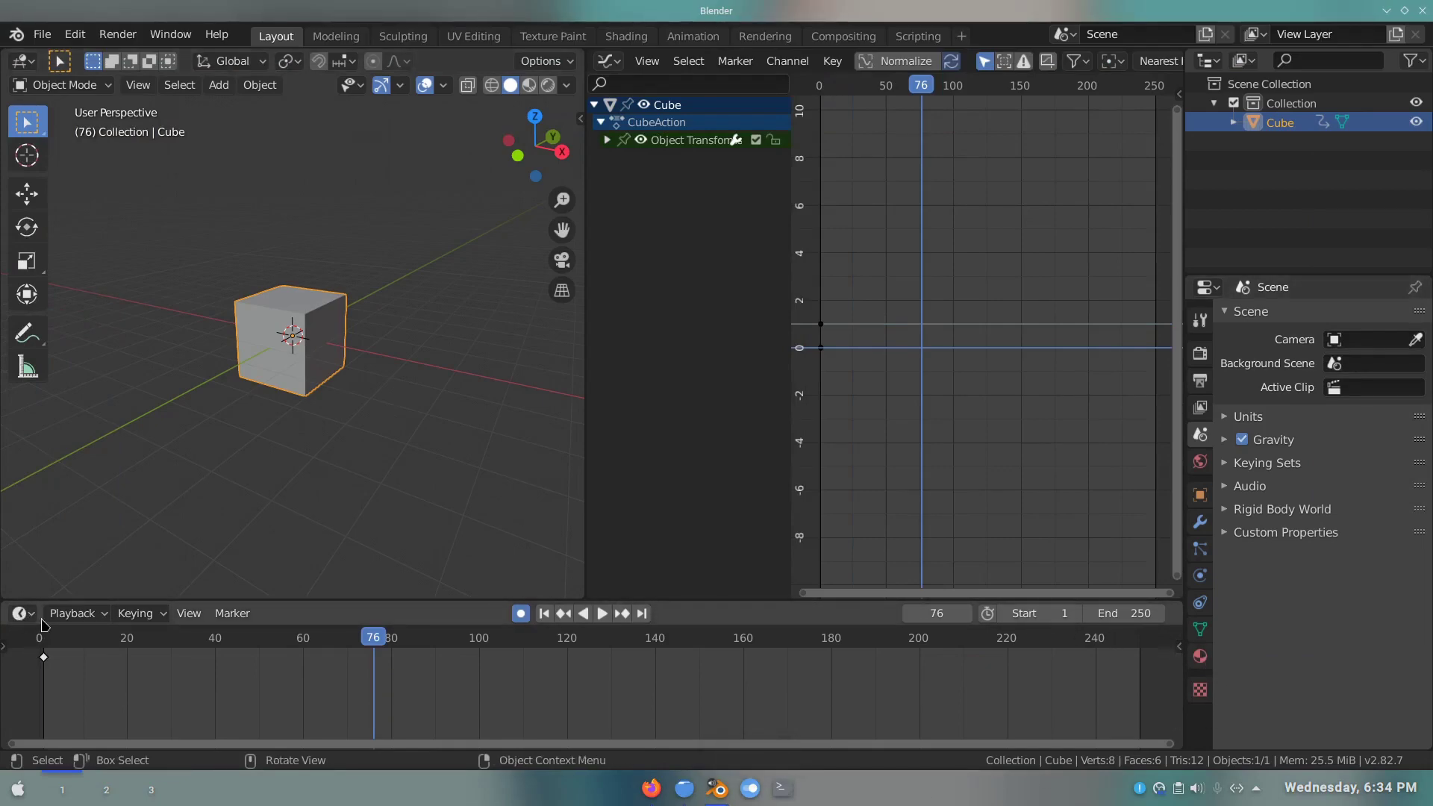
- Set playback sync to AV-sync and enable audio scrubbing
left_click(75, 613)
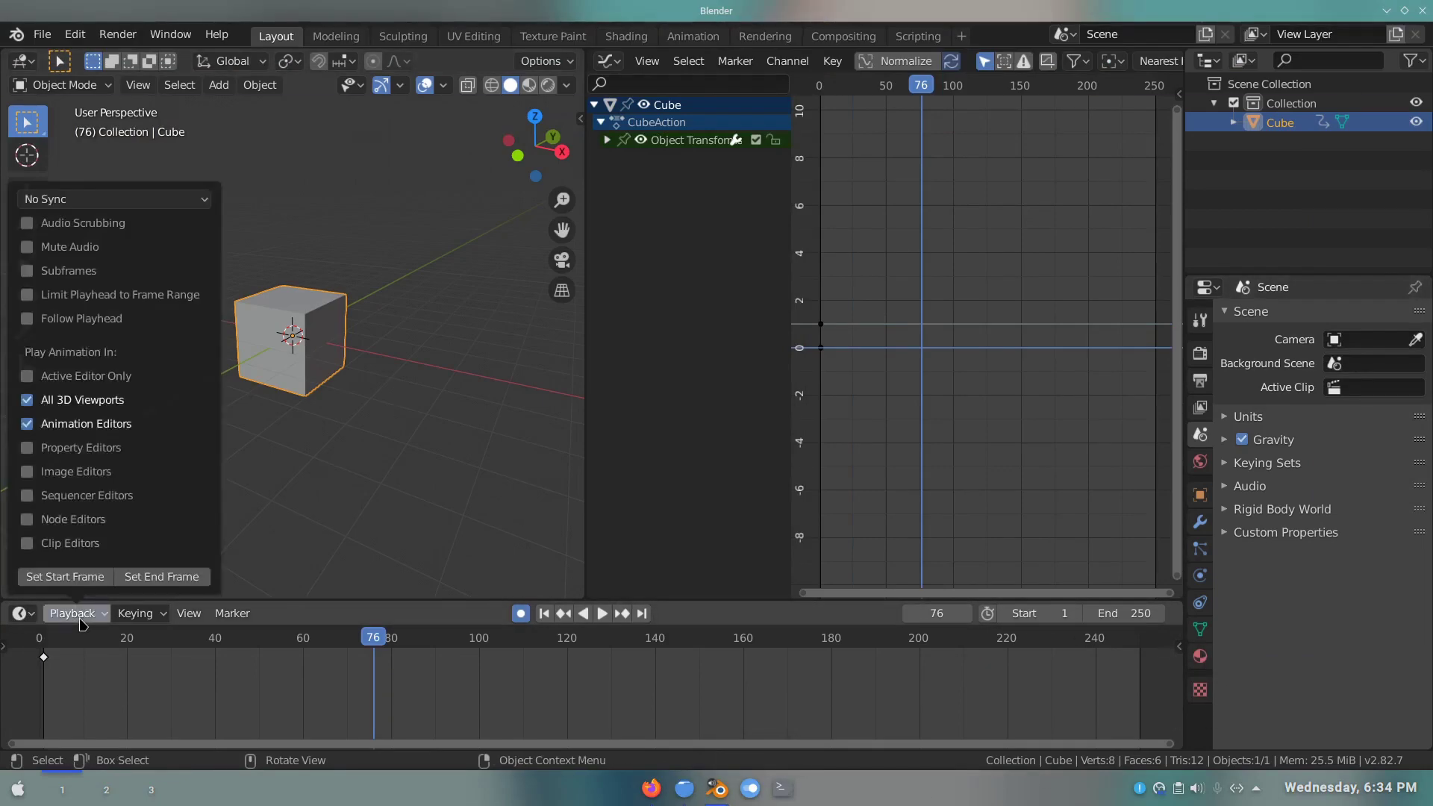
left_click(196, 200)
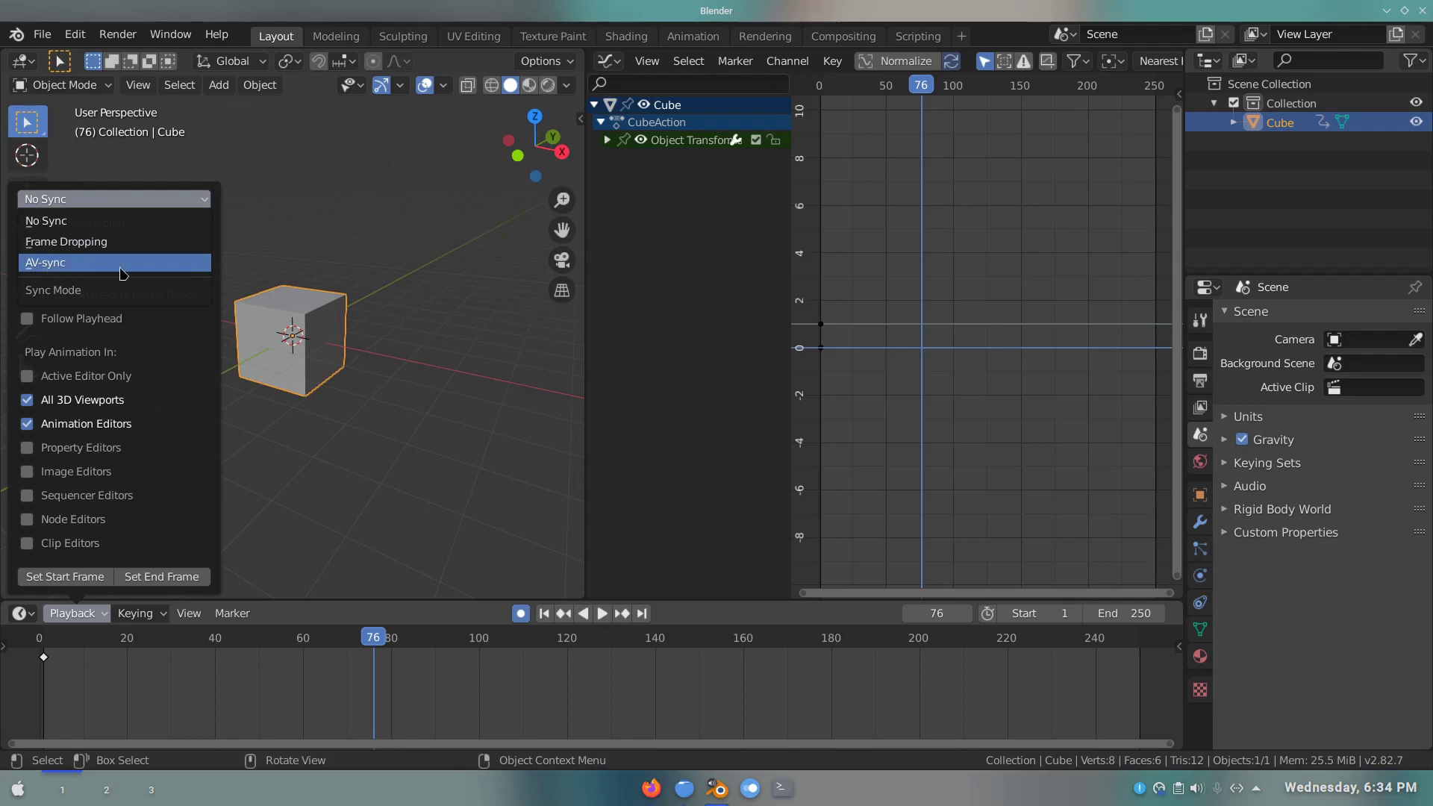
left_click(119, 267)
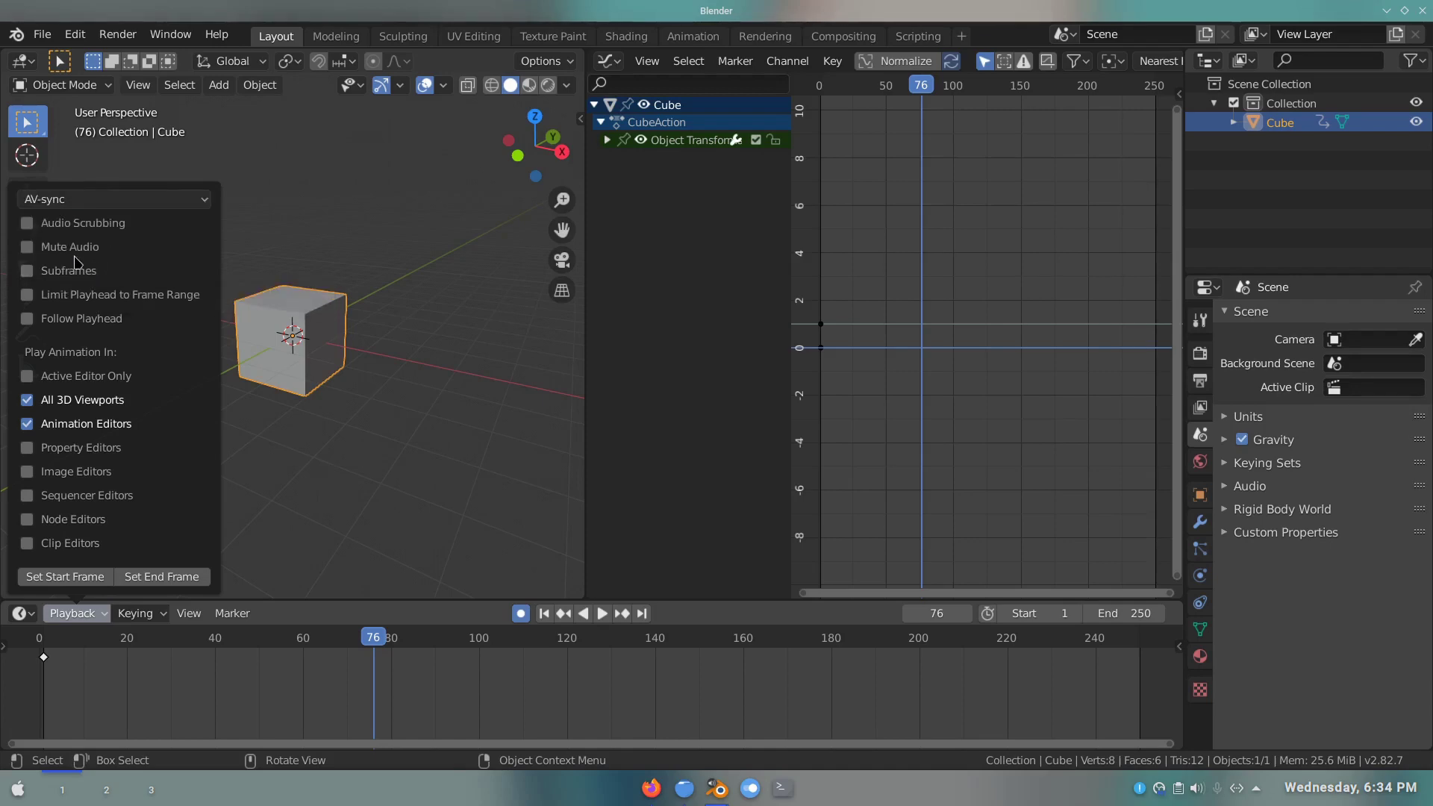
left_click(39, 223)
- Make LocRotScale the active keying set in the timeline's keying settings
left_click(135, 615)
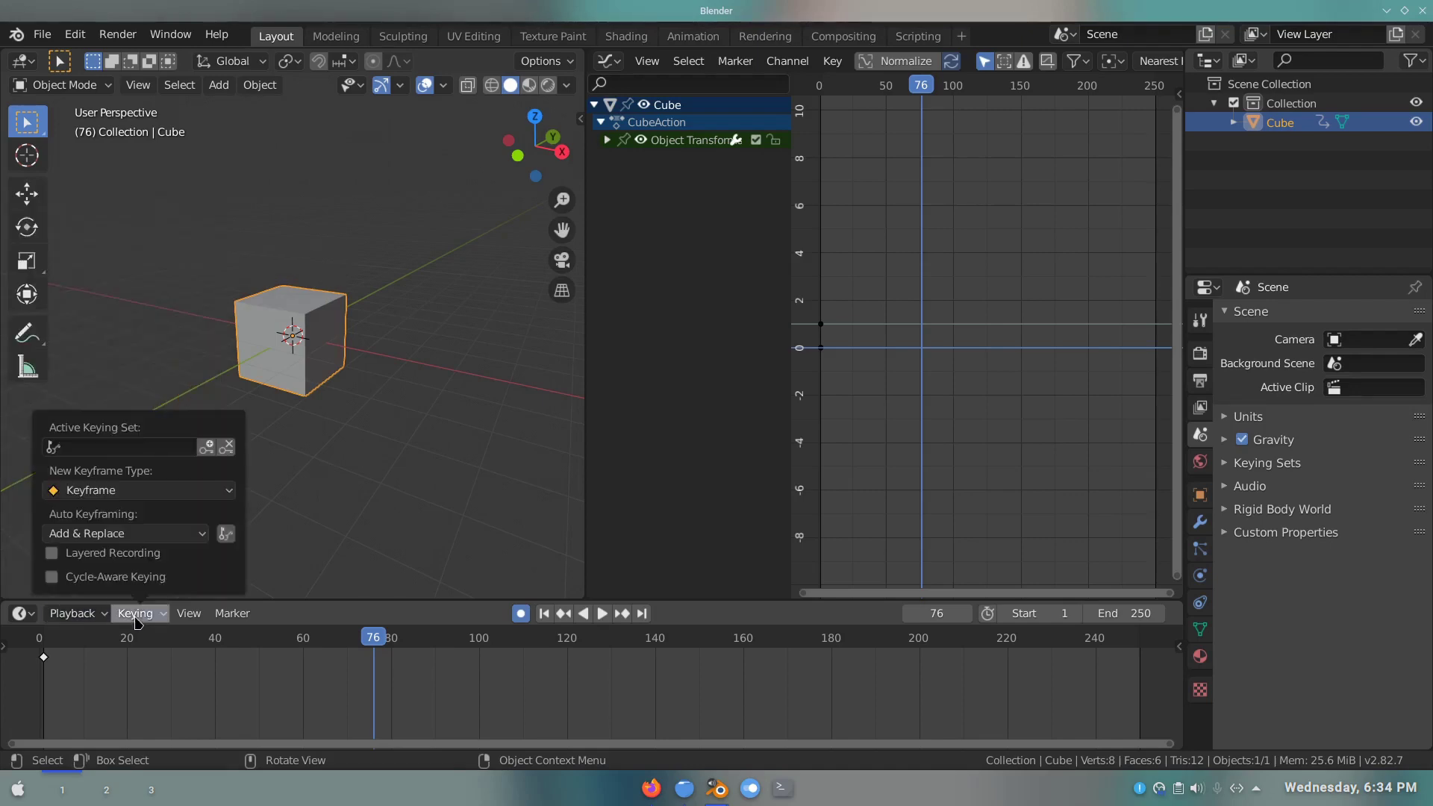
left_click(155, 446)
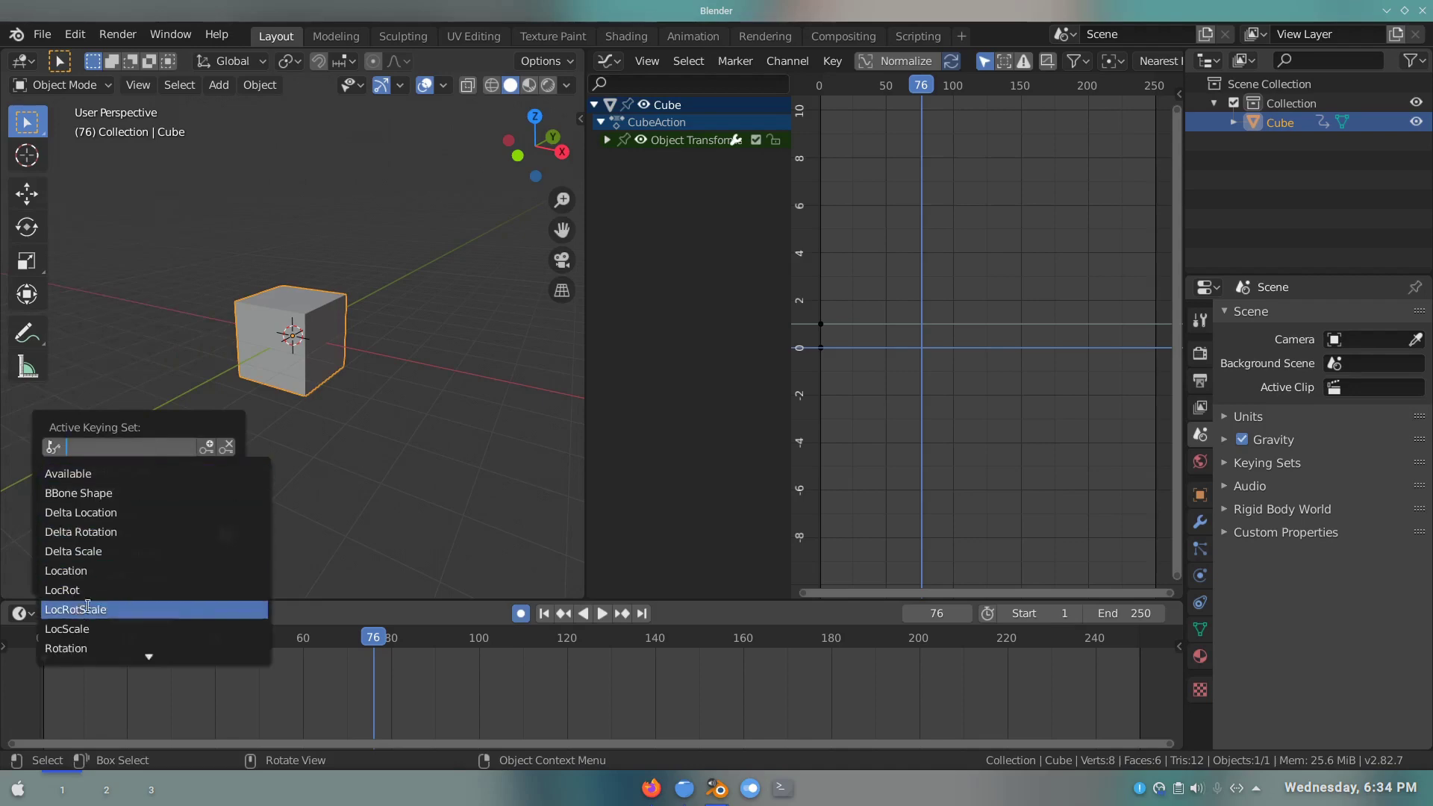
left_click(102, 609)
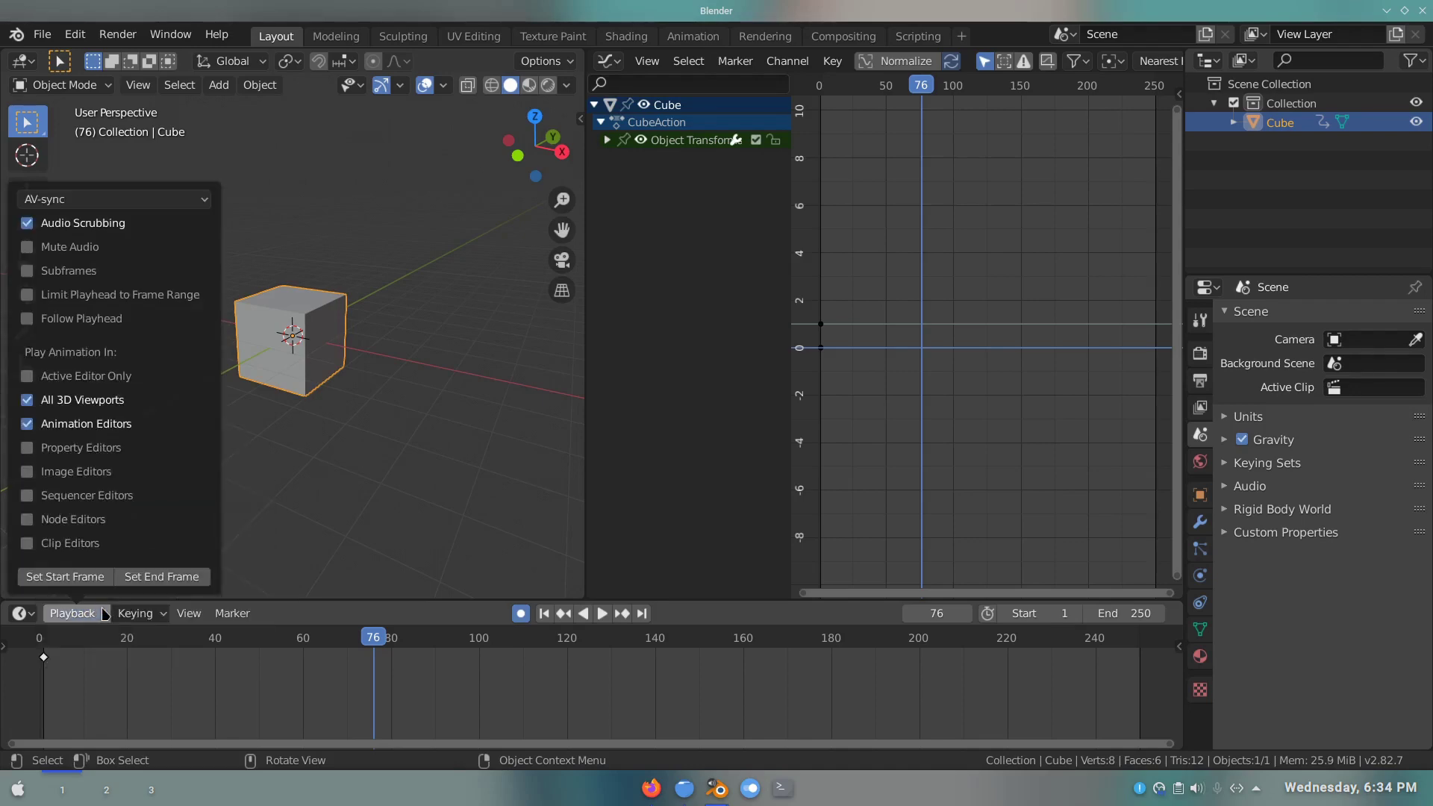
left_click(145, 611)
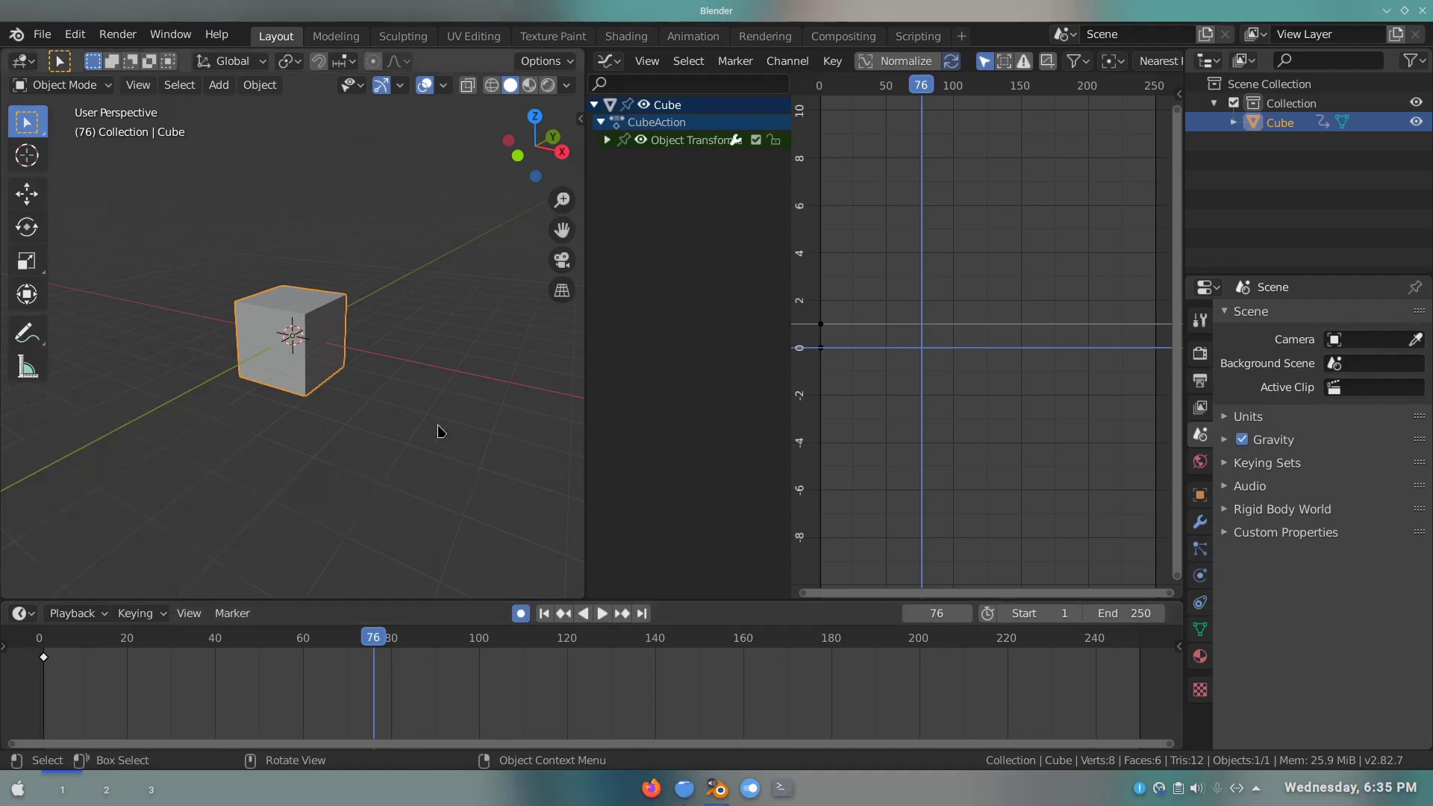
- Insert a few test keyframes on the cube, then undo them
key("i")
key("space")
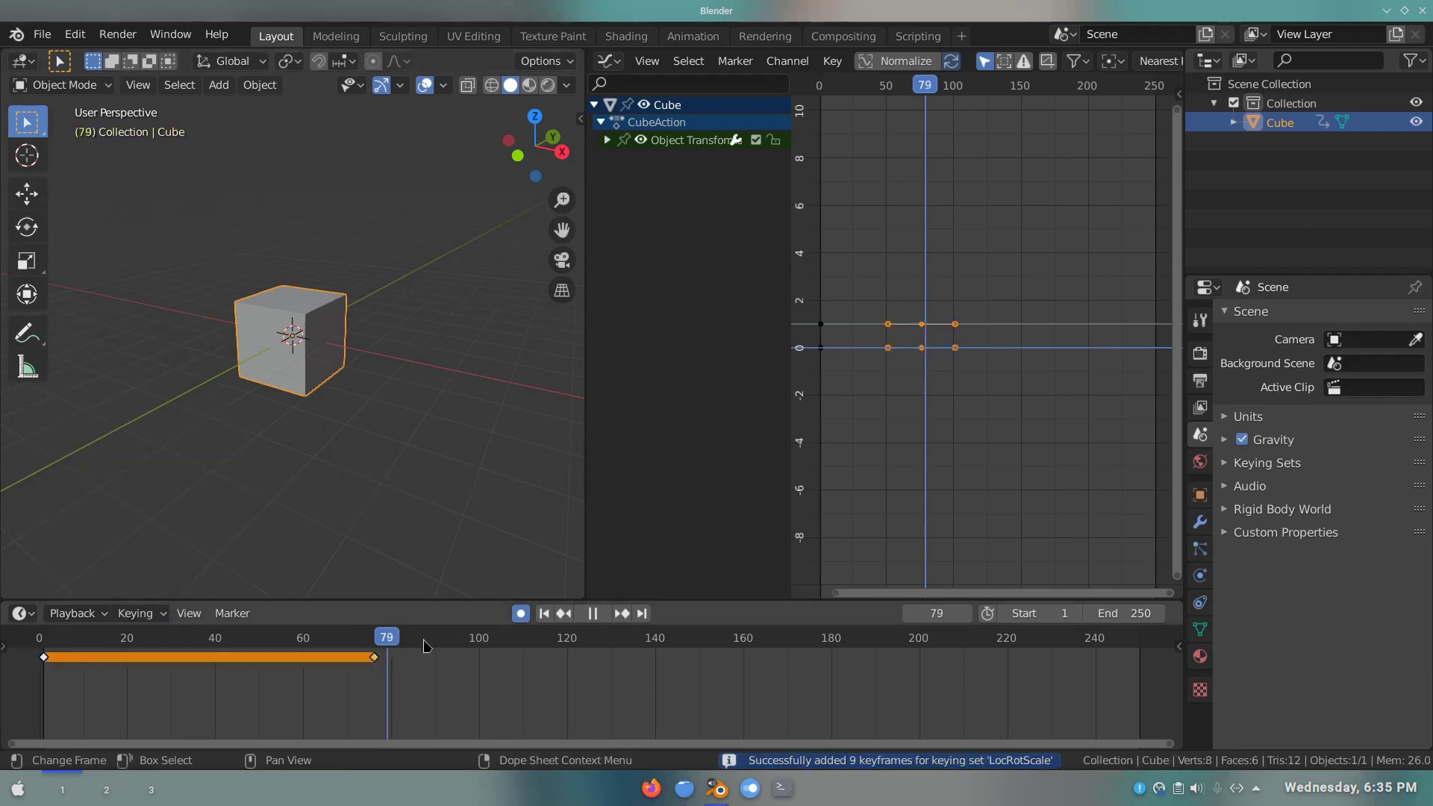
key("i")
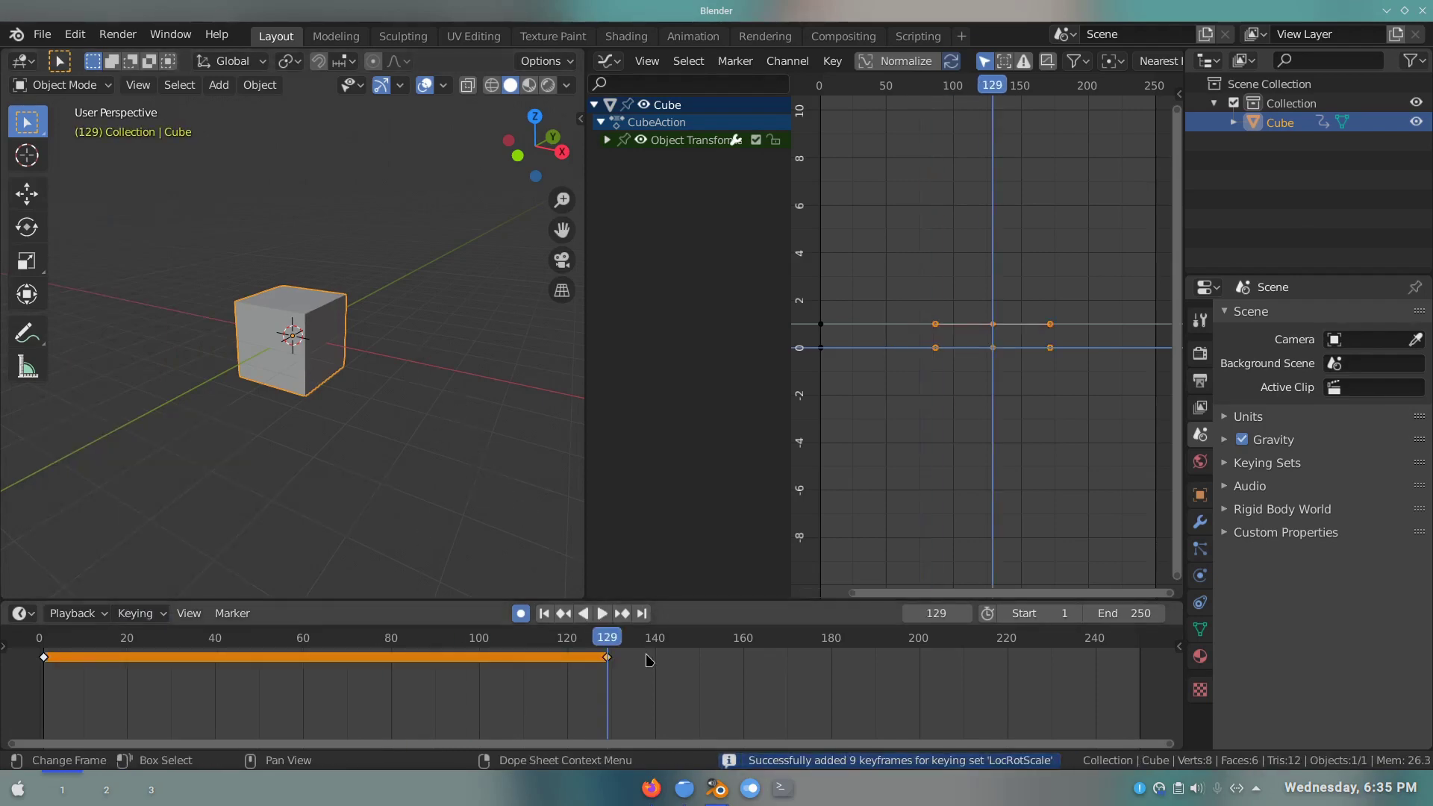
key("ctrl+z")
key("ctrl+z")
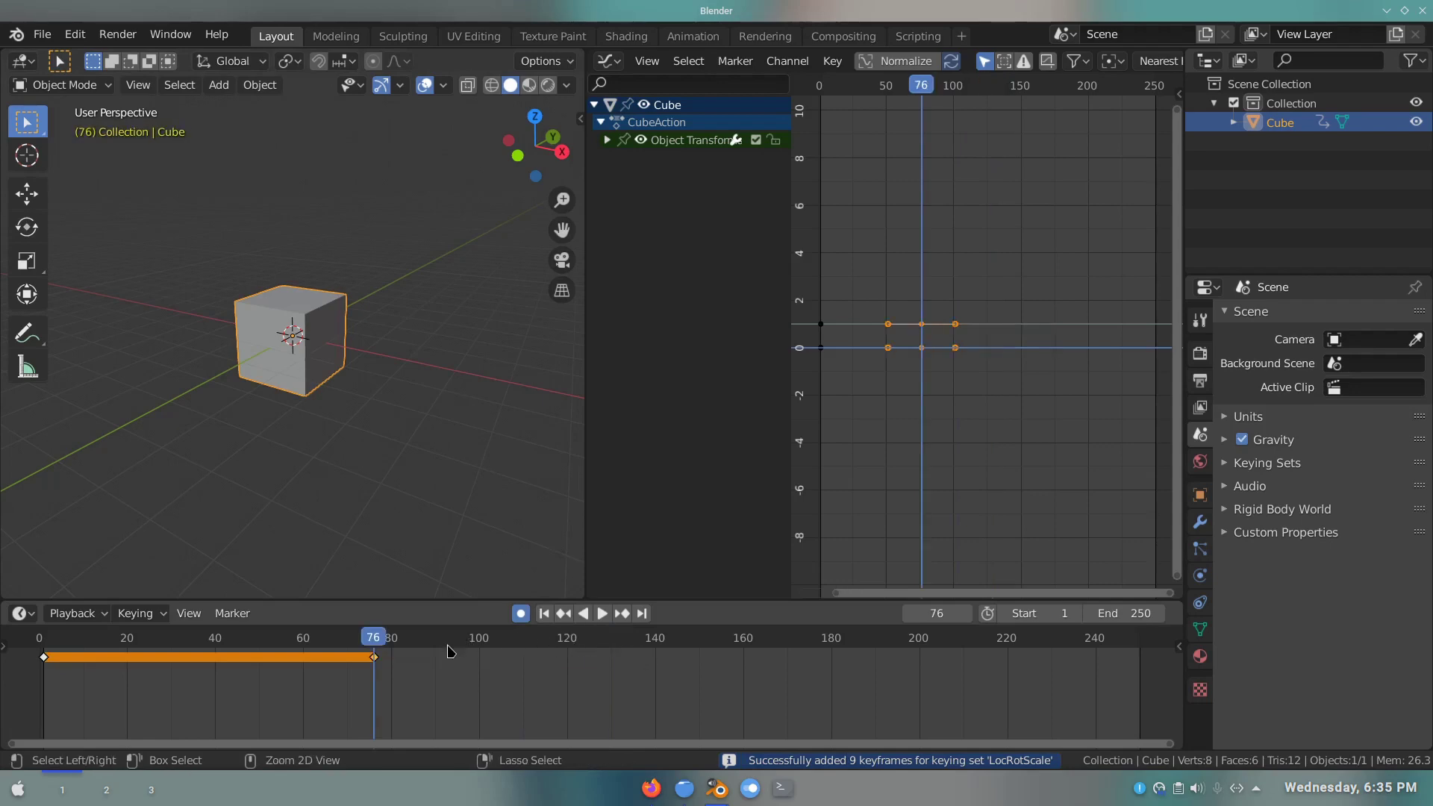
key("ctrl+z")
- At frame 76, move the cube along X and raise it along Z, then scrub to preview
key("g")
key("x")
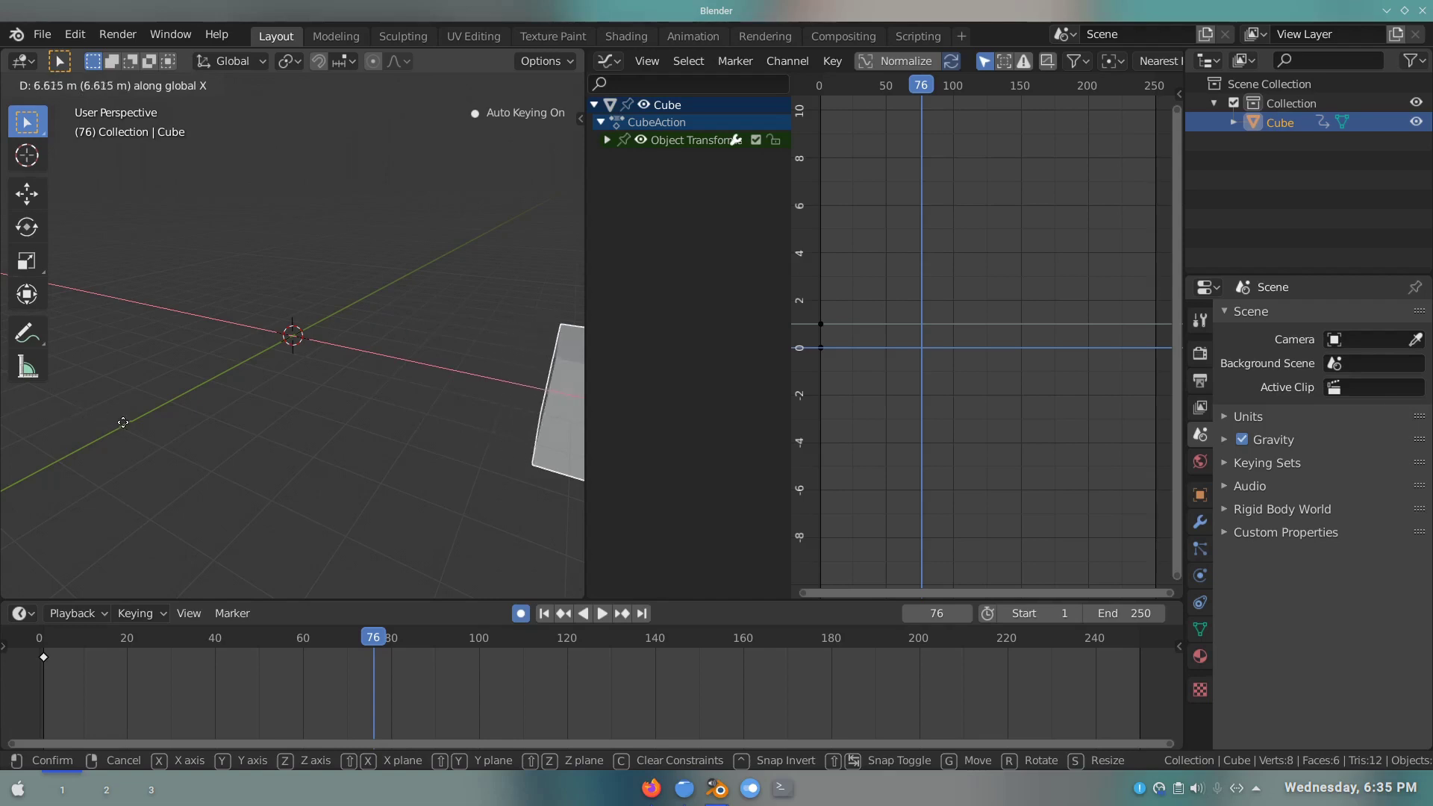
left_click(113, 397)
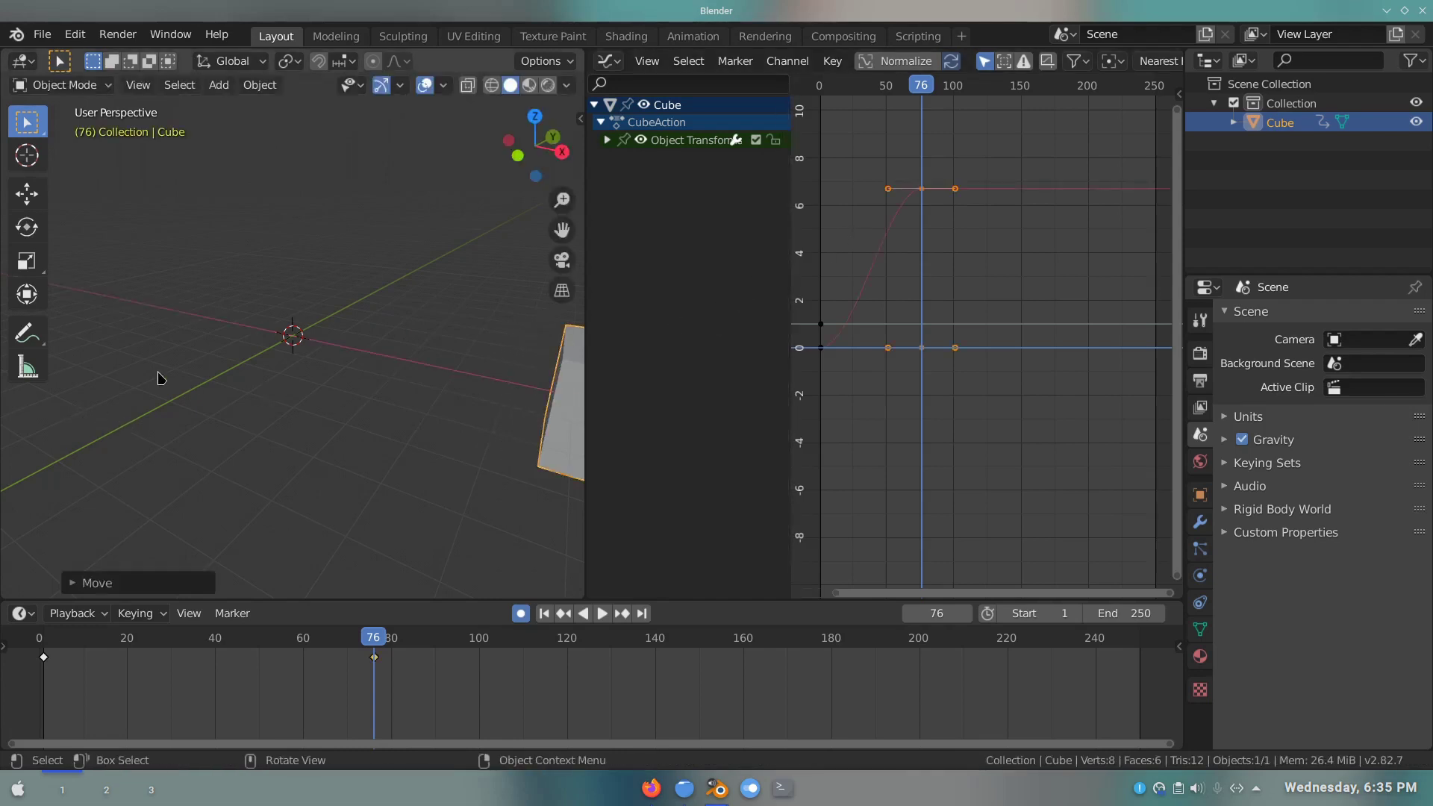
key("ctrl+z")
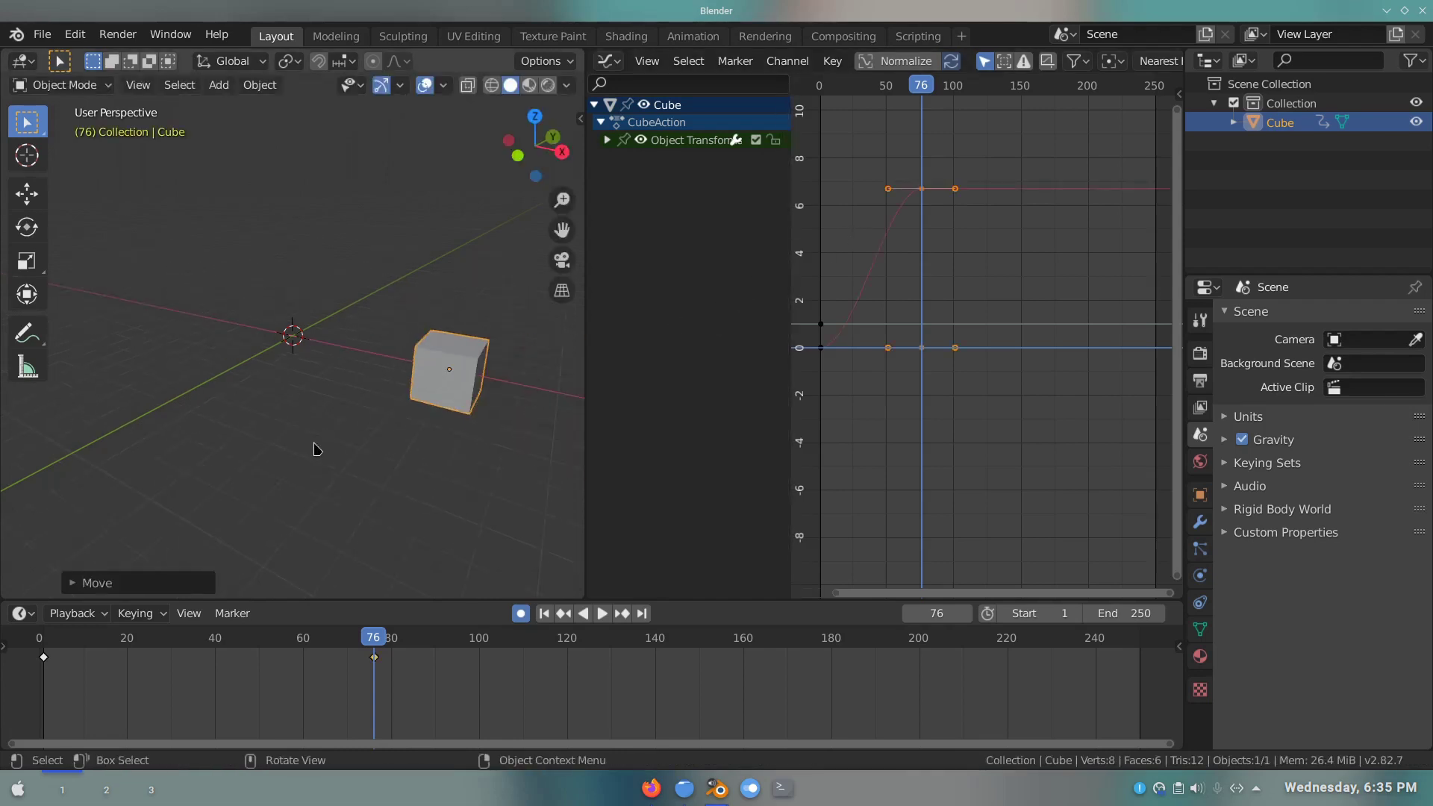
key("g")
key("z")
left_click(490, 334)
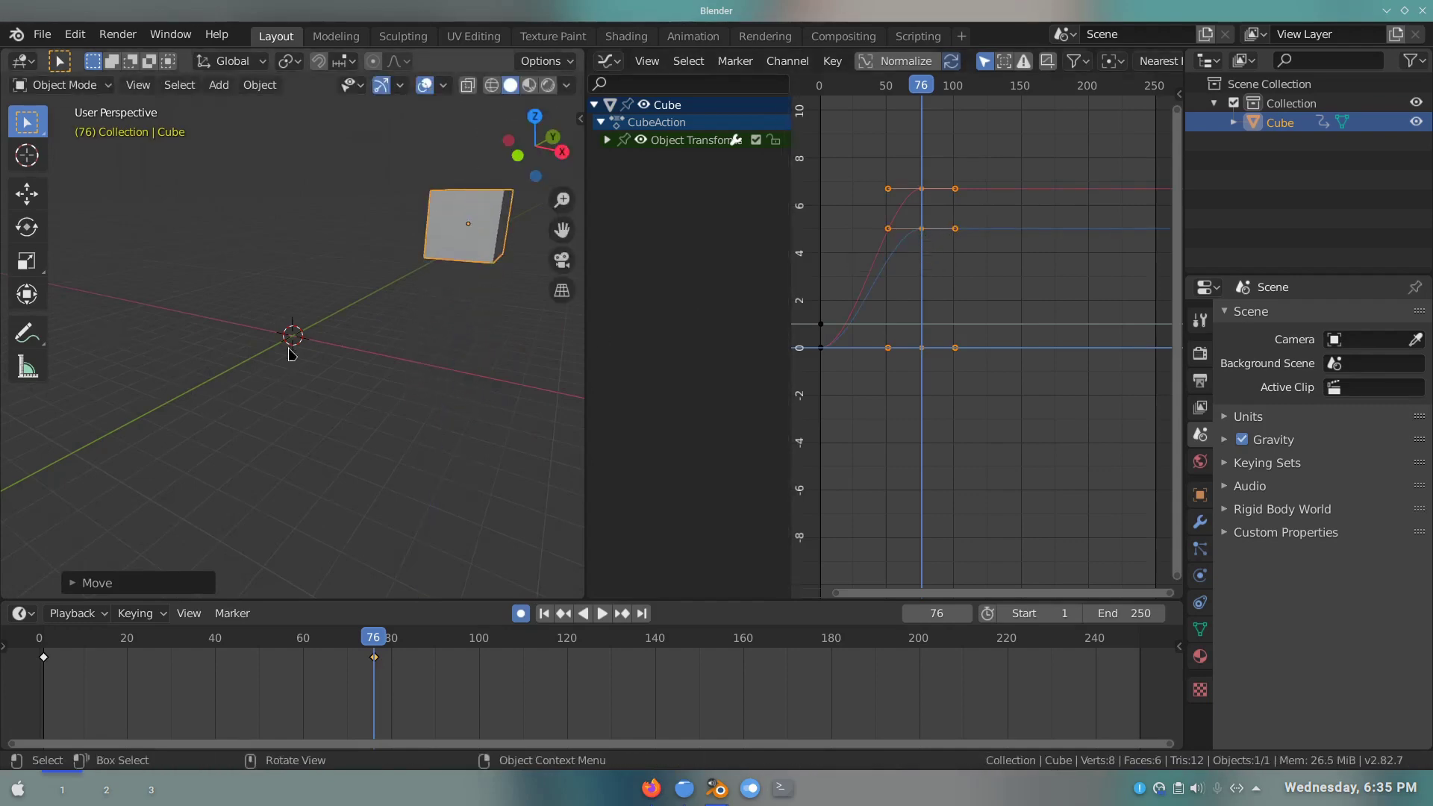
mouse_move(376, 660)
left_mouse_down()
mouse_move(324, 660)
mouse_move(375, 651)
left_mouse_up()
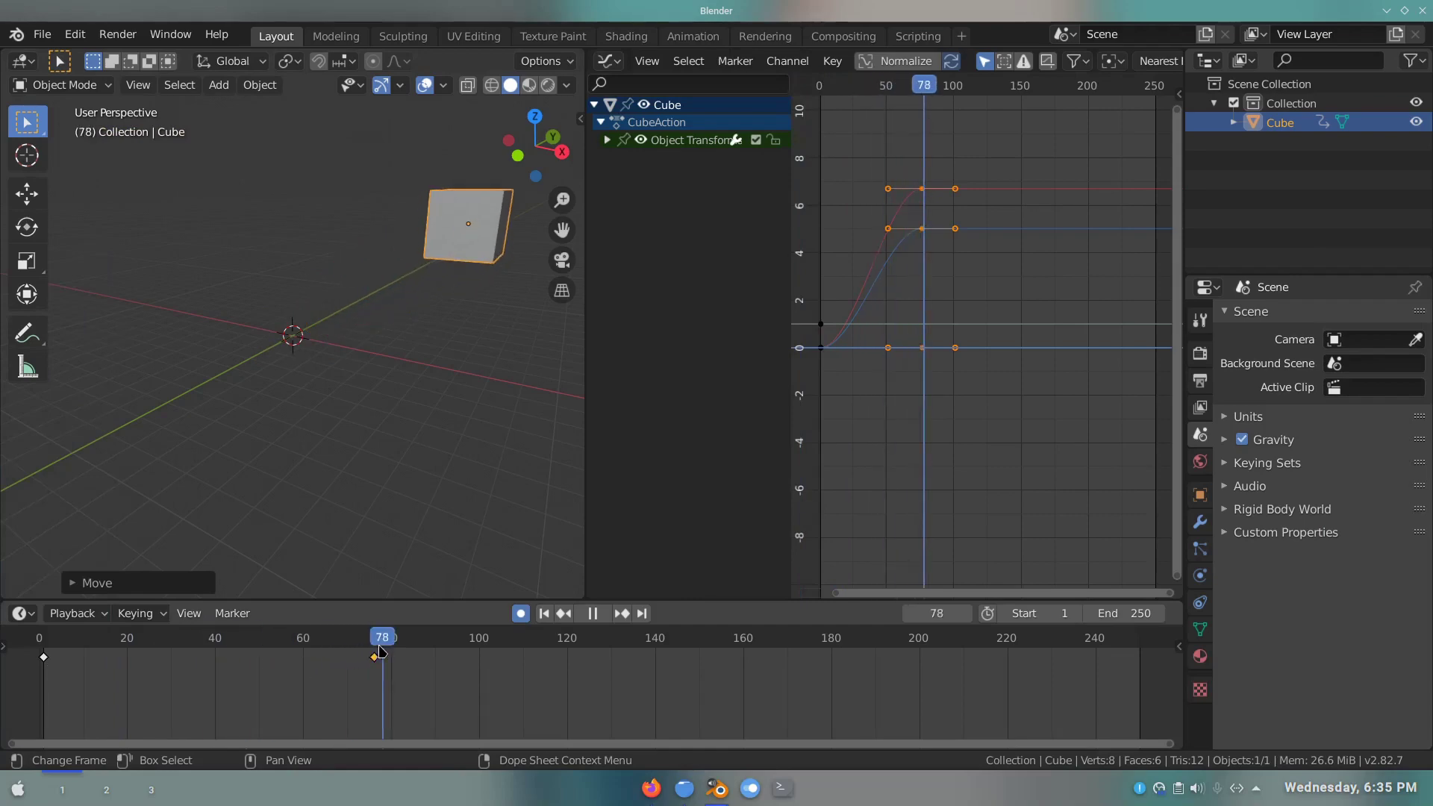
- Expand the timeline channels to show the cube's X, Y and Z Location tracks
left_click(4, 653)
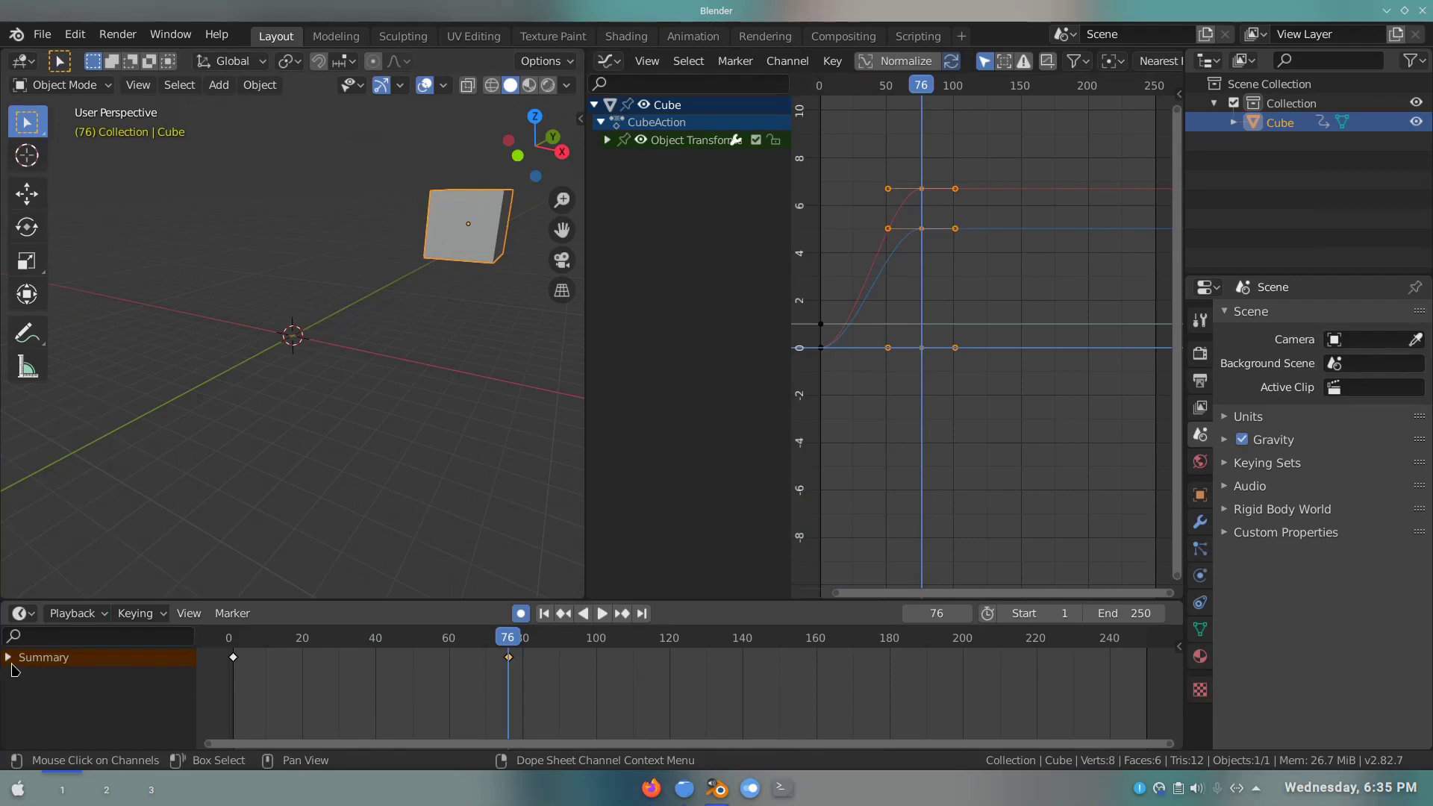
left_click(10, 661)
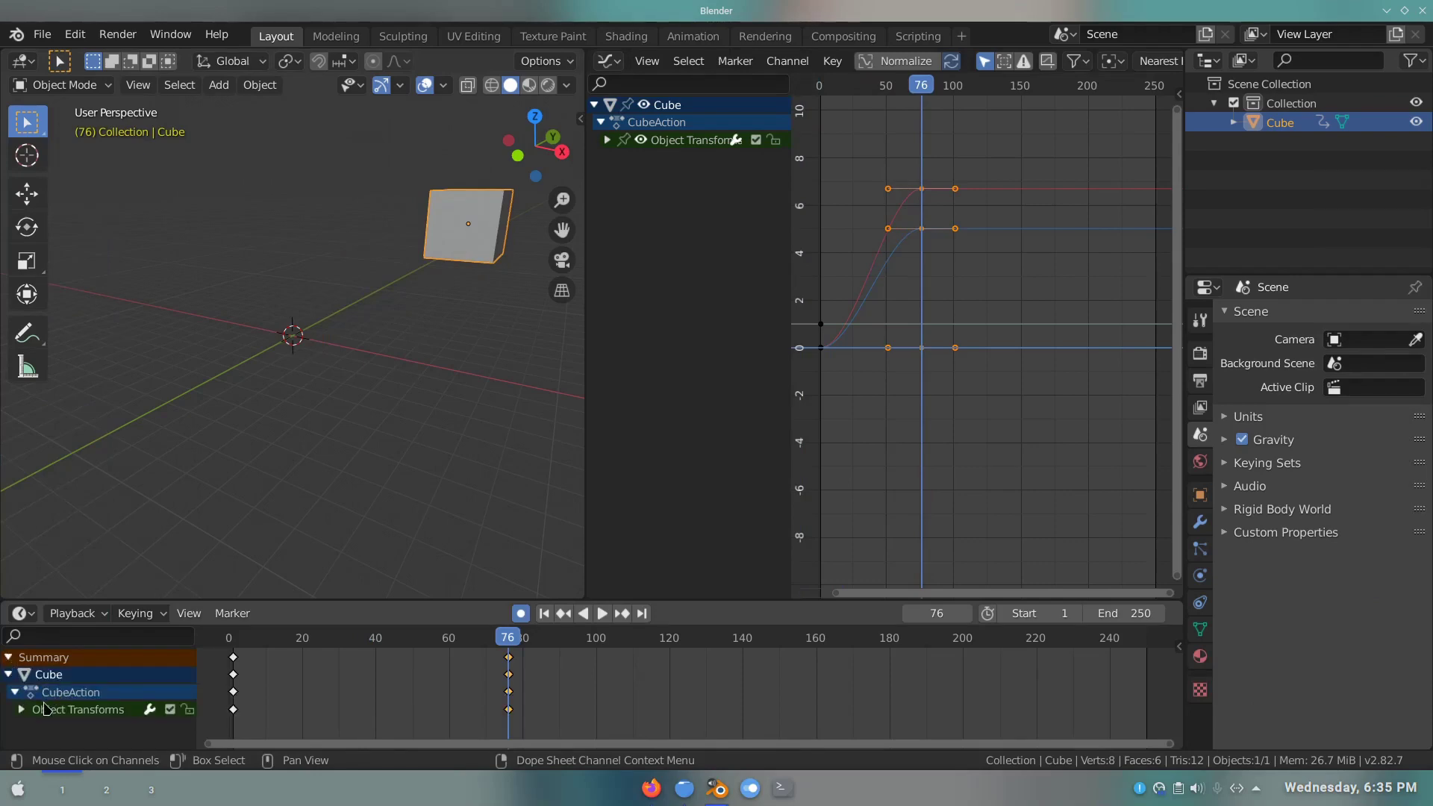
left_click(23, 713)
scroll(47, 707, "down", 3)
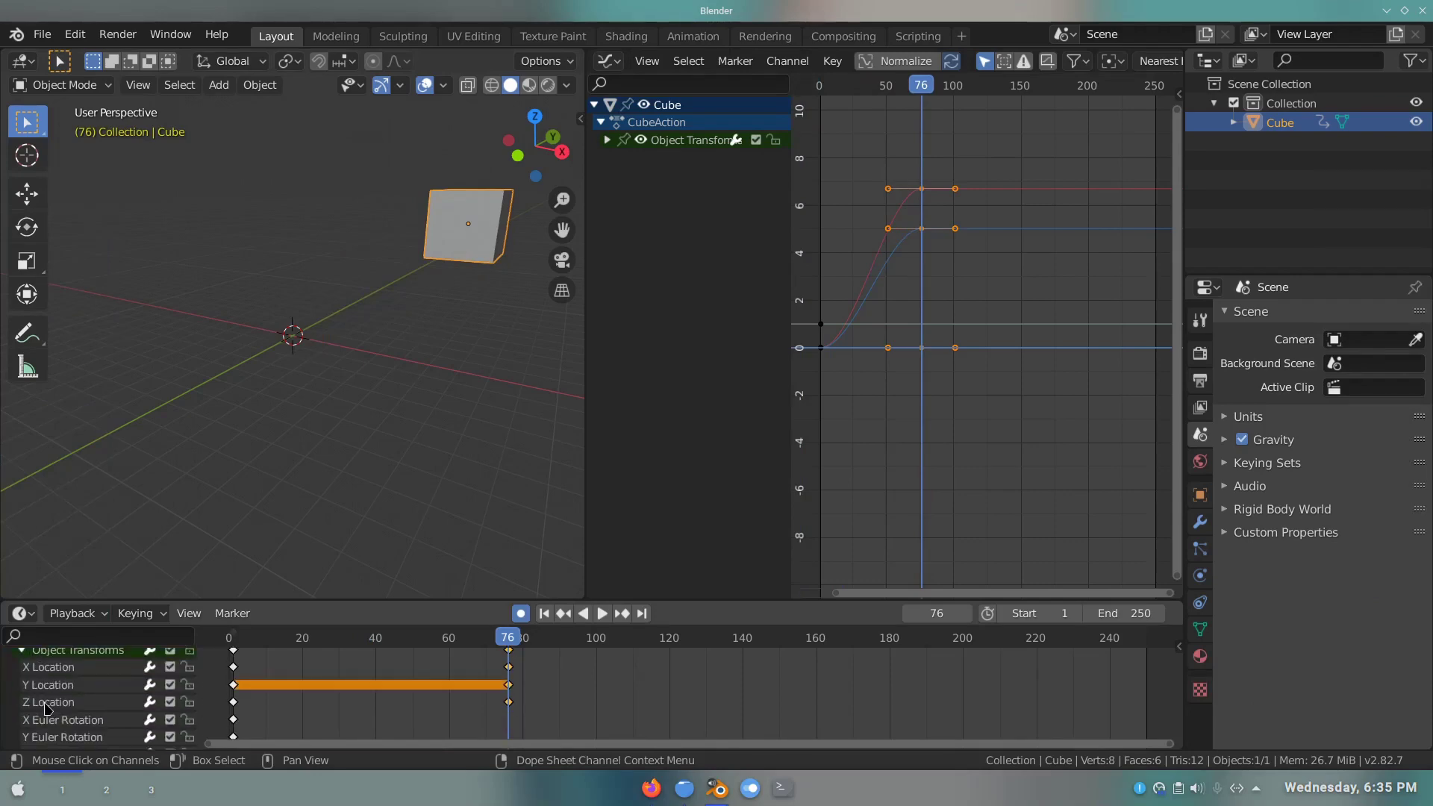
left_click(65, 708)
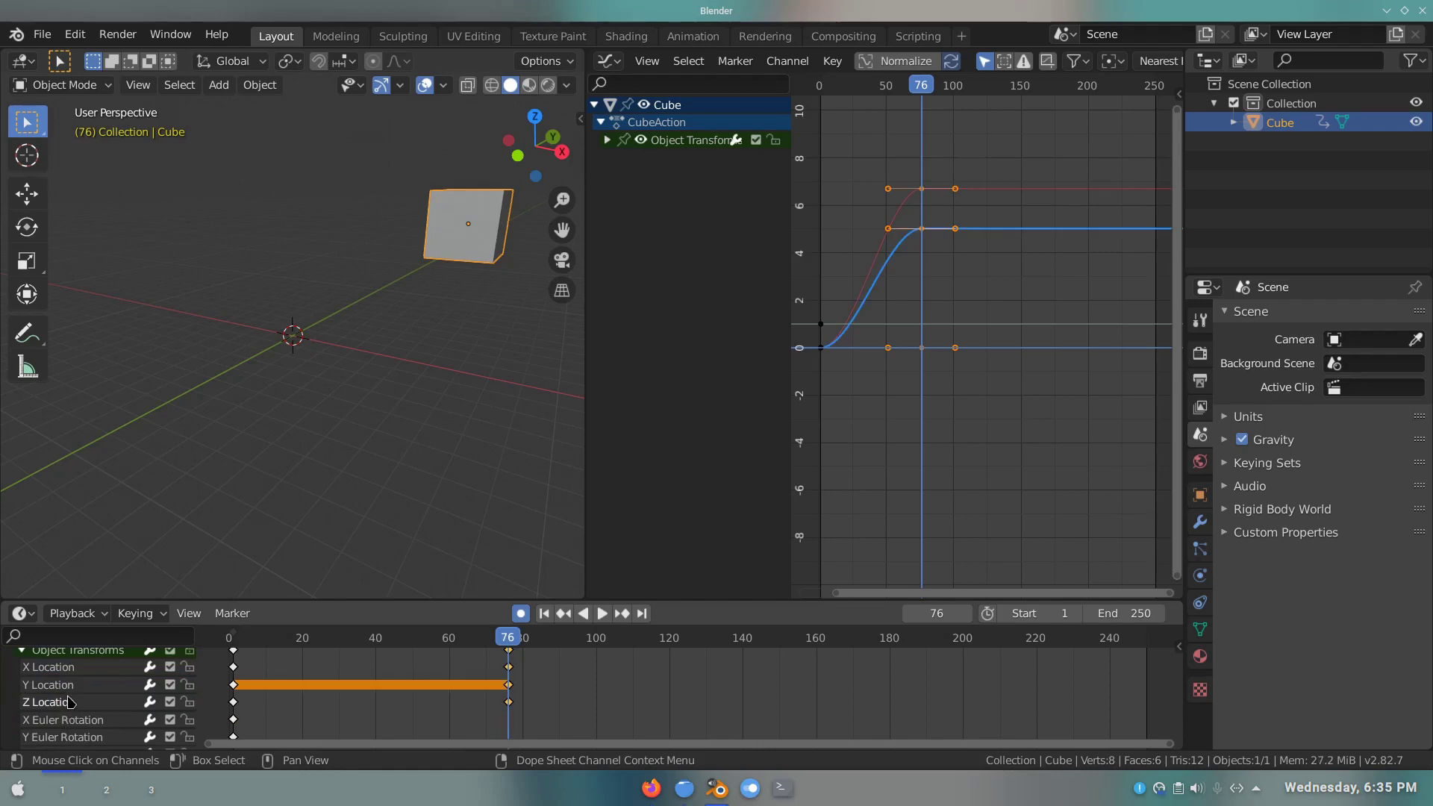
left_click(74, 676)
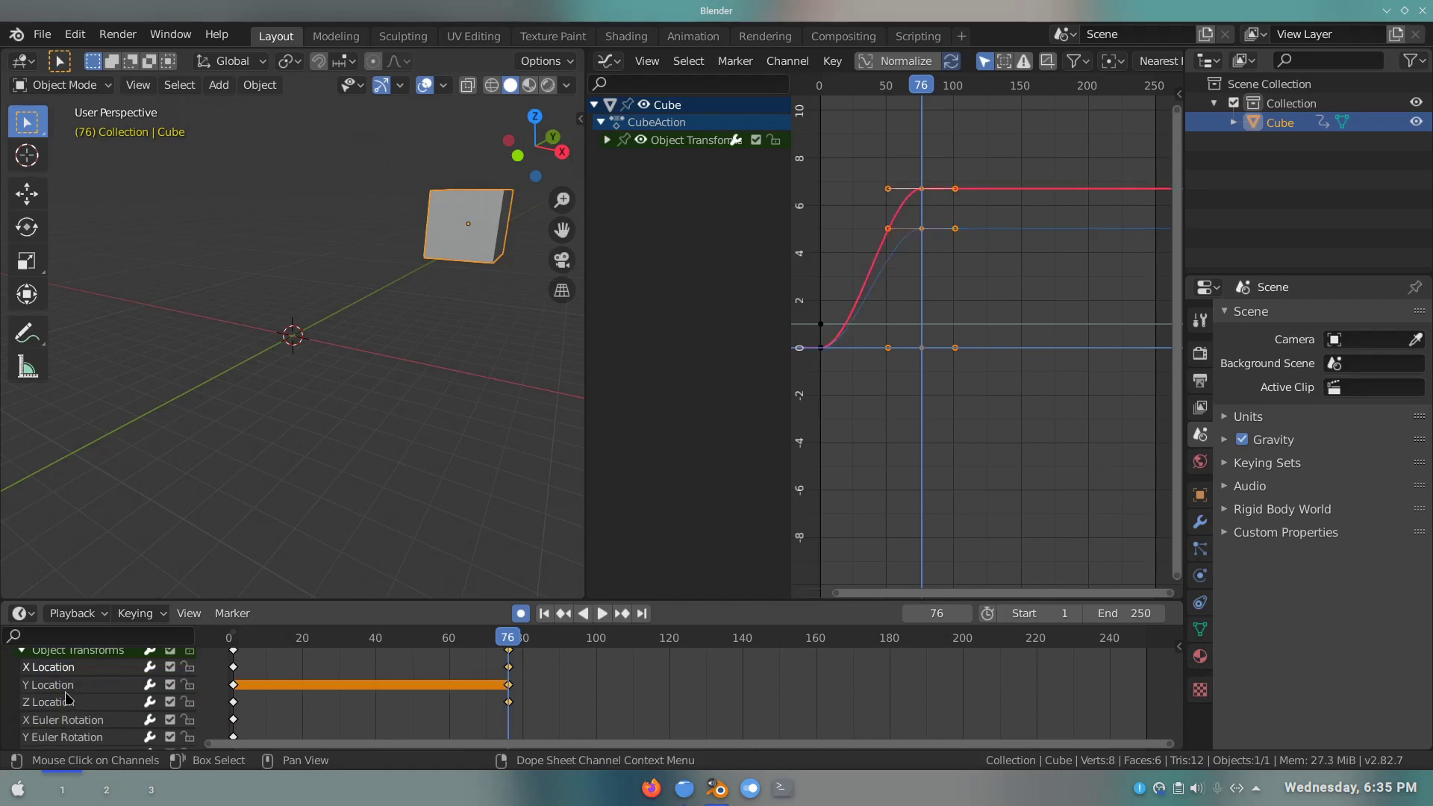
left_click(66, 692)
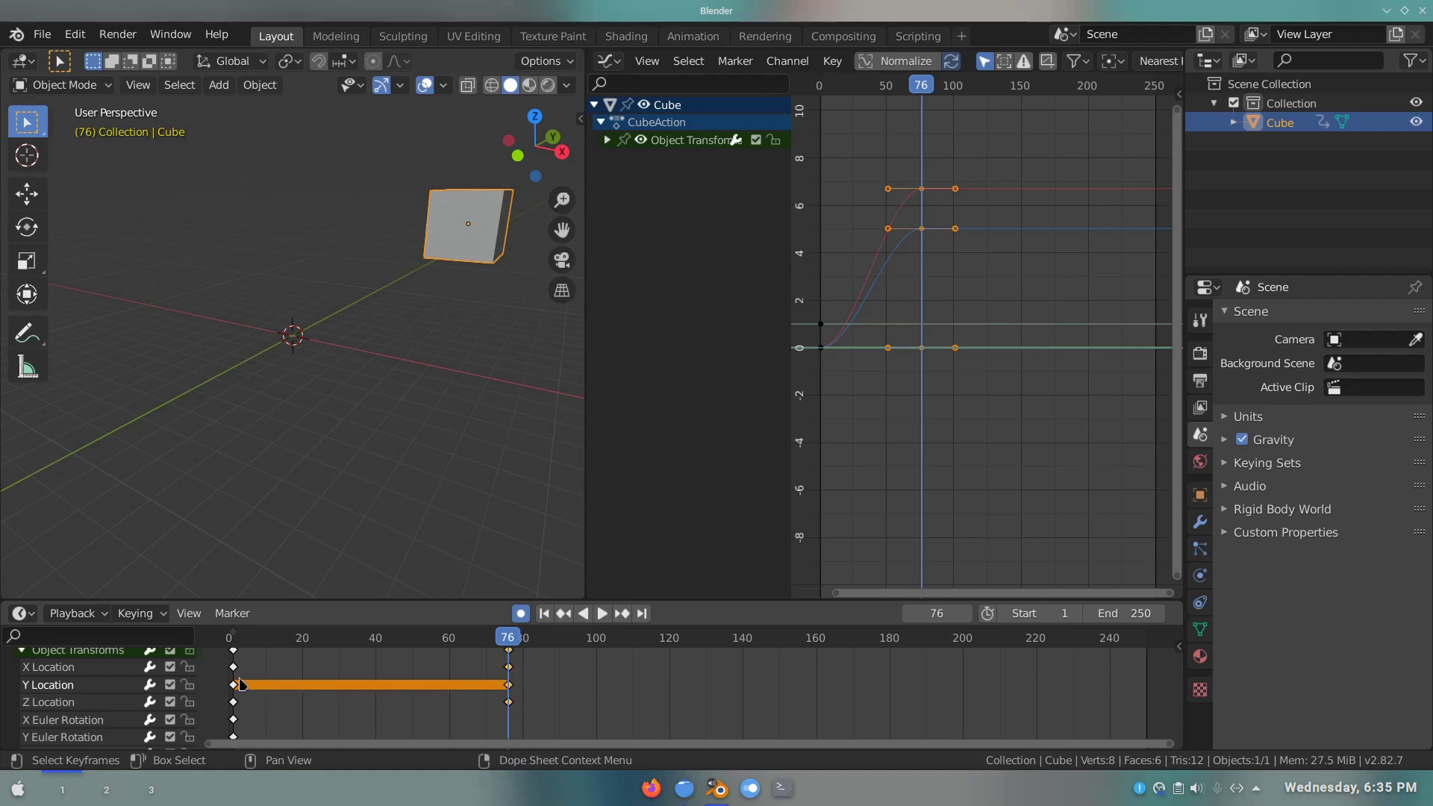
- Toggle mute on the X and Z Location channels and play back the motion
left_click(170, 666)
left_click(170, 701)
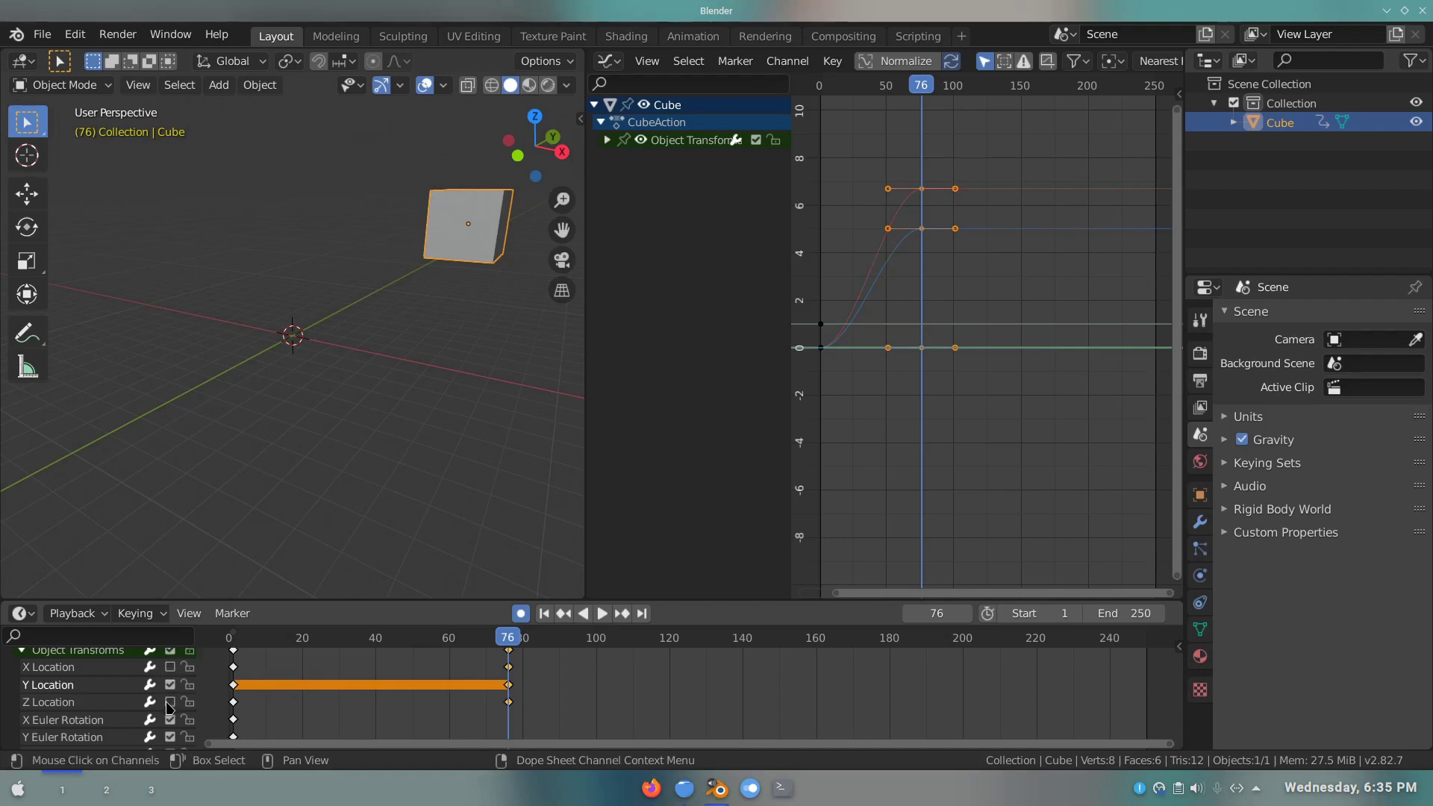
left_click(170, 666)
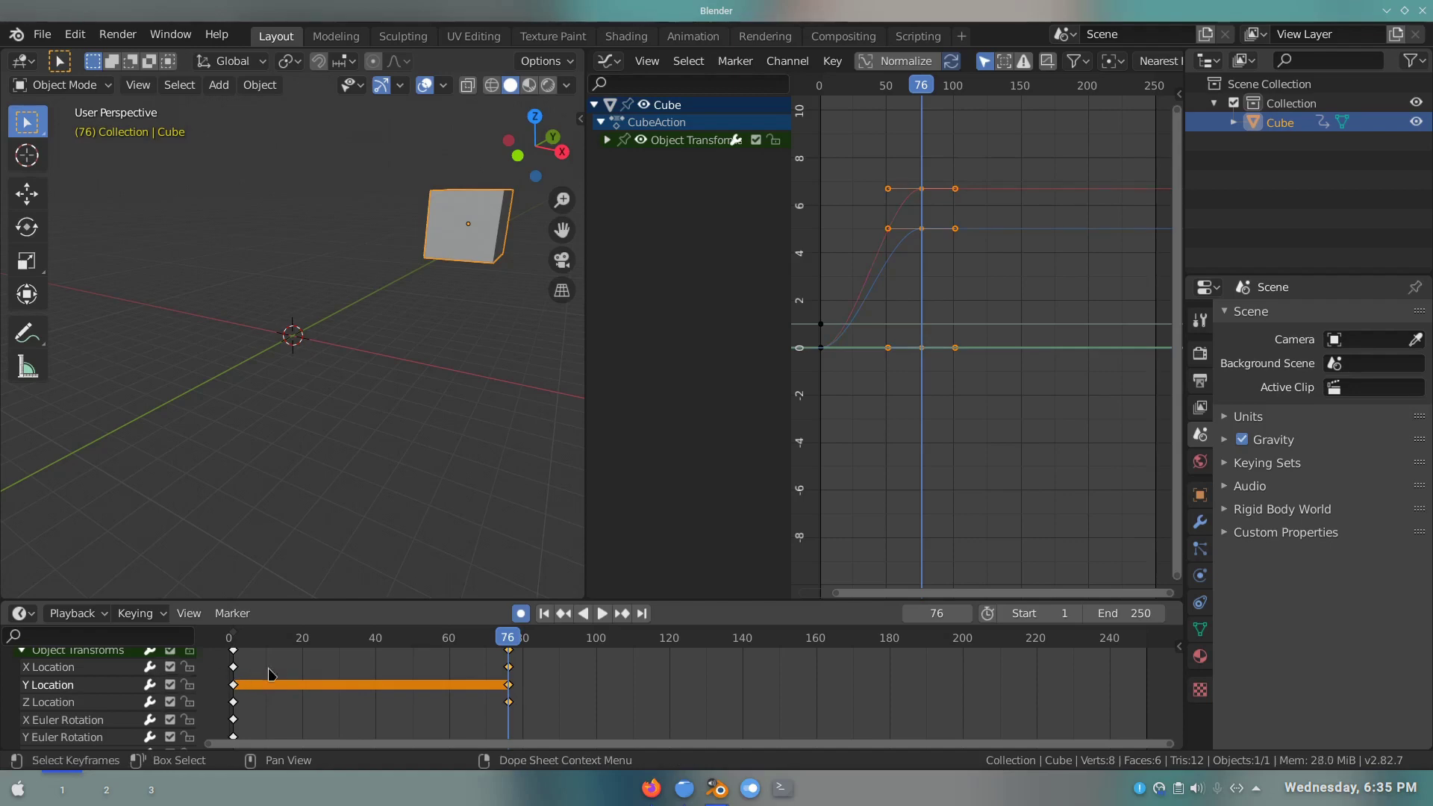
left_click_drag(299, 633, 233, 637)
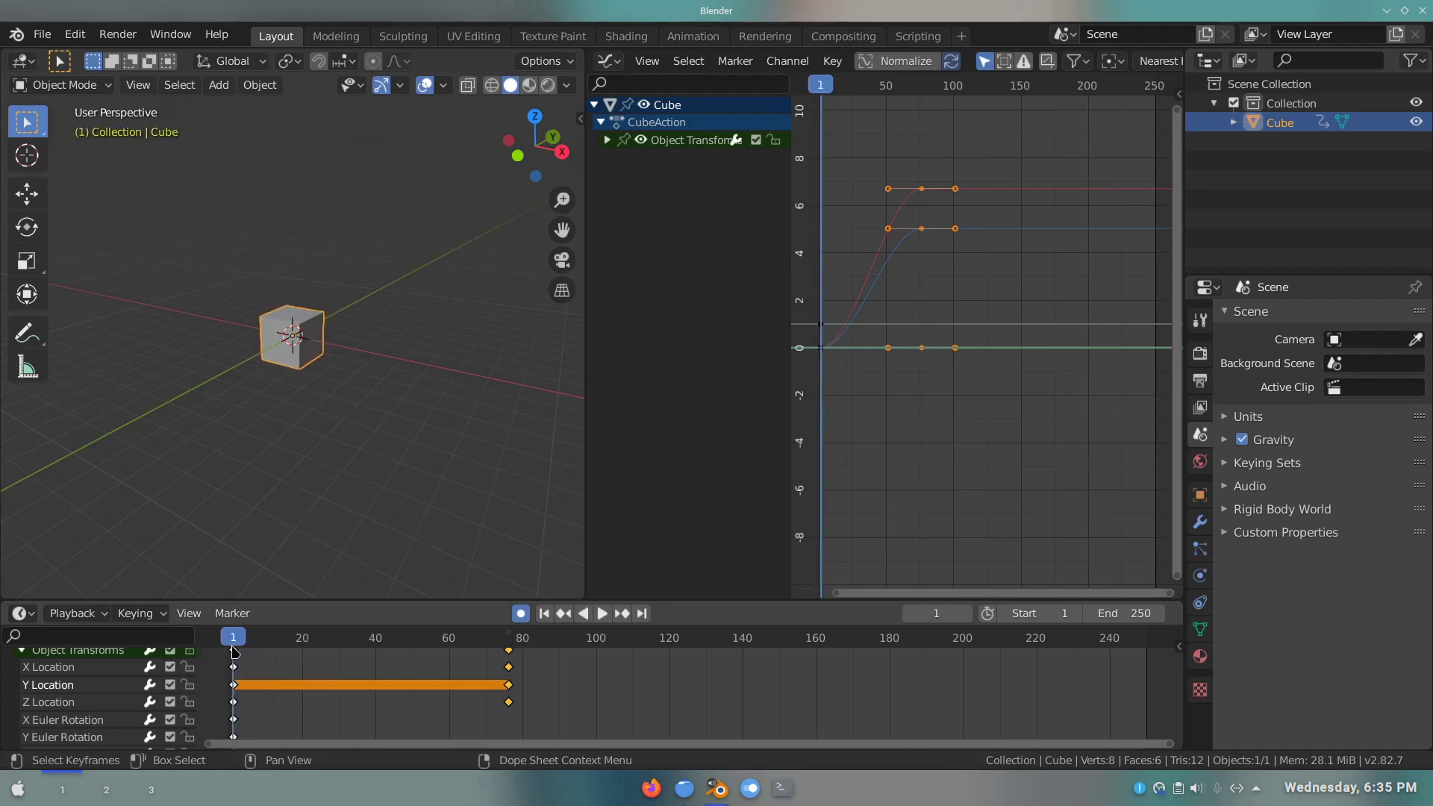
key("space")
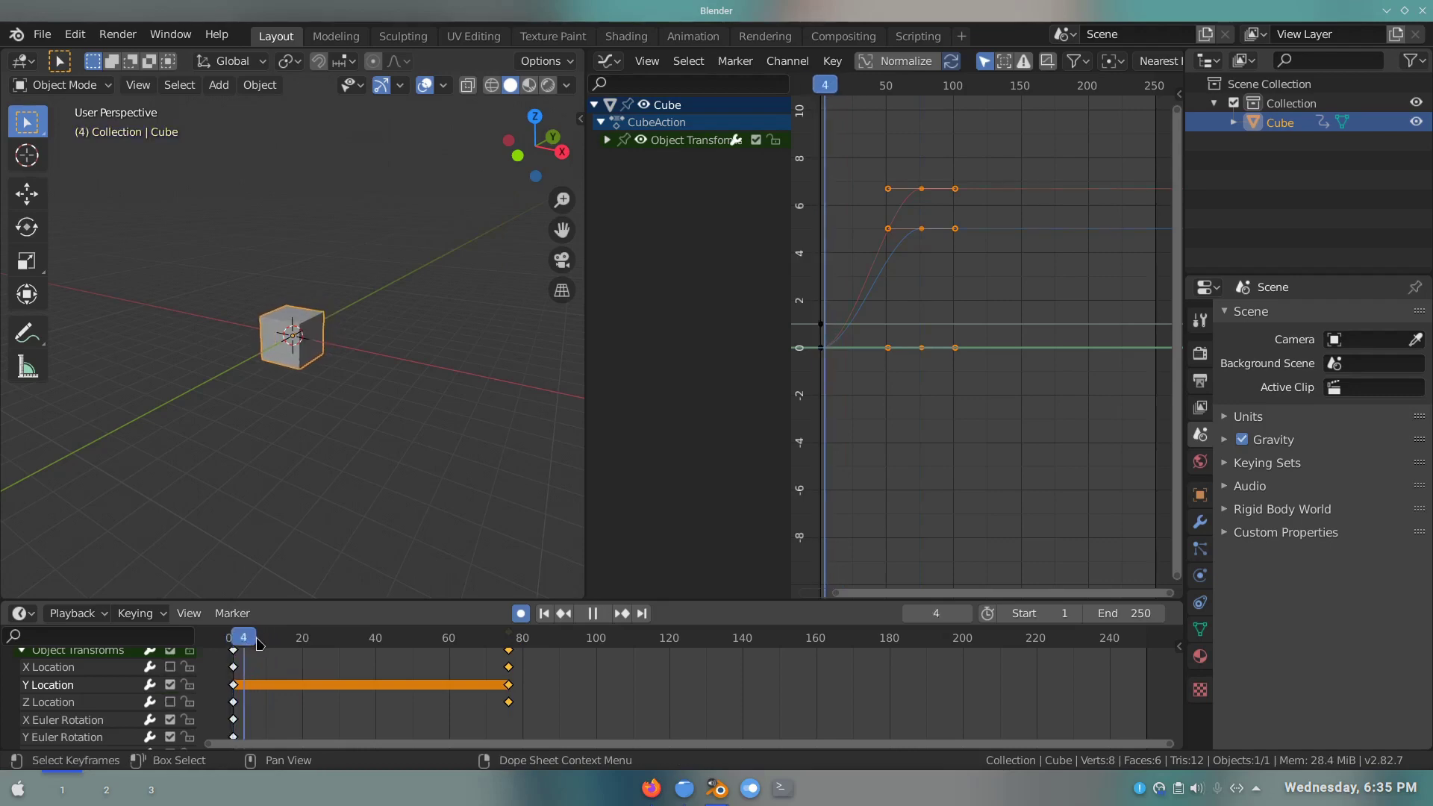
left_click_drag(268, 655, 311, 658)
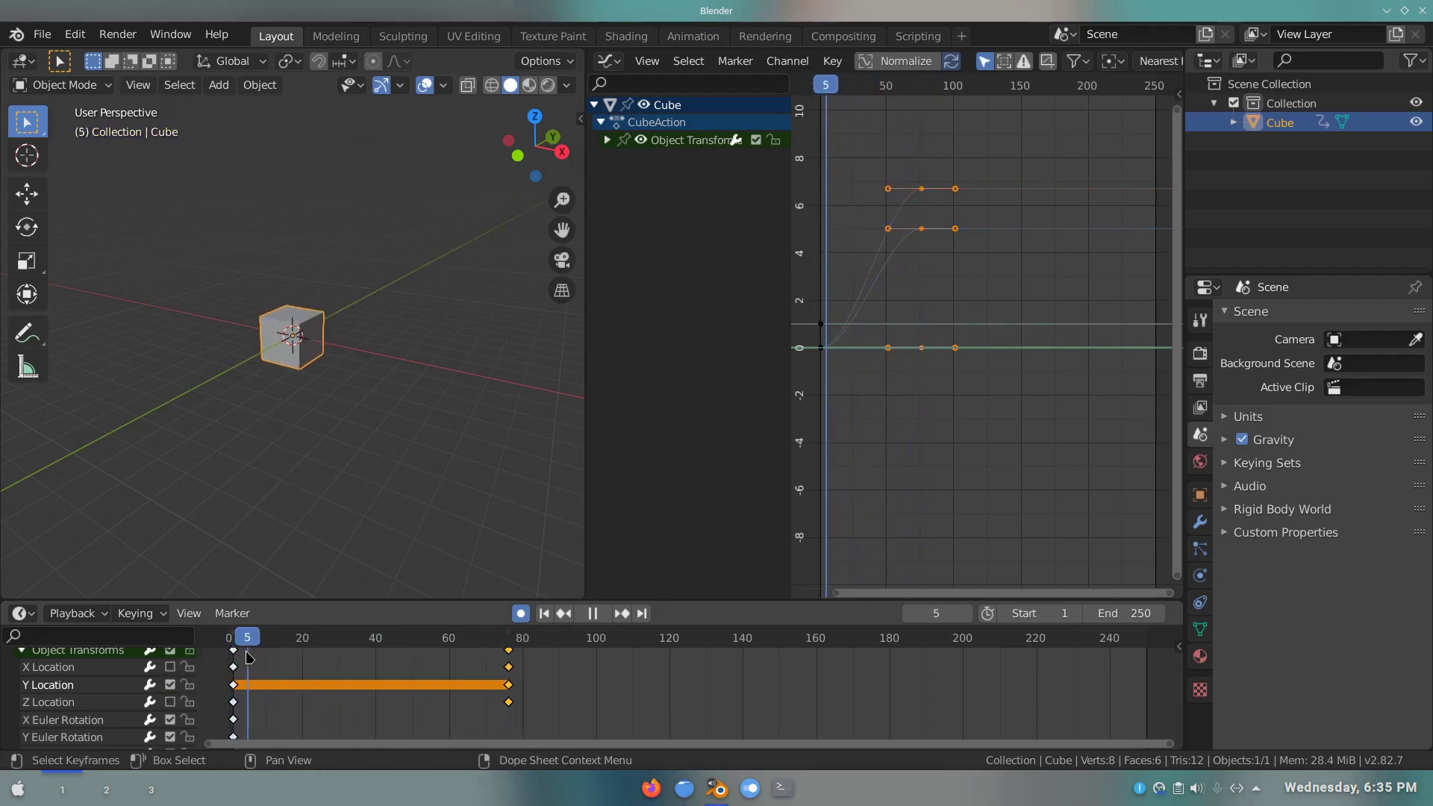
key("space")
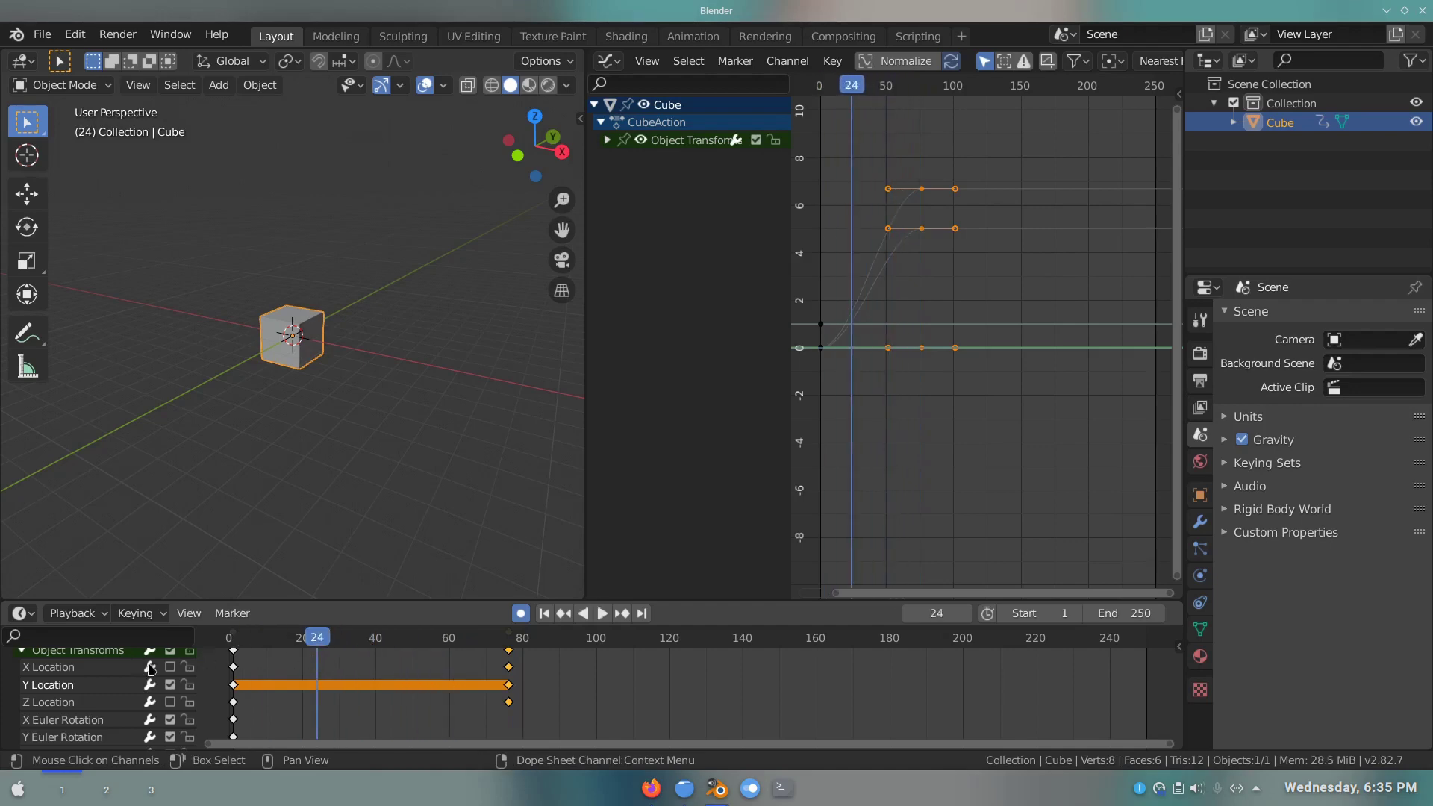
- Re-enable the X and Z Location channels and replay the animation
left_click(169, 666)
key("space")
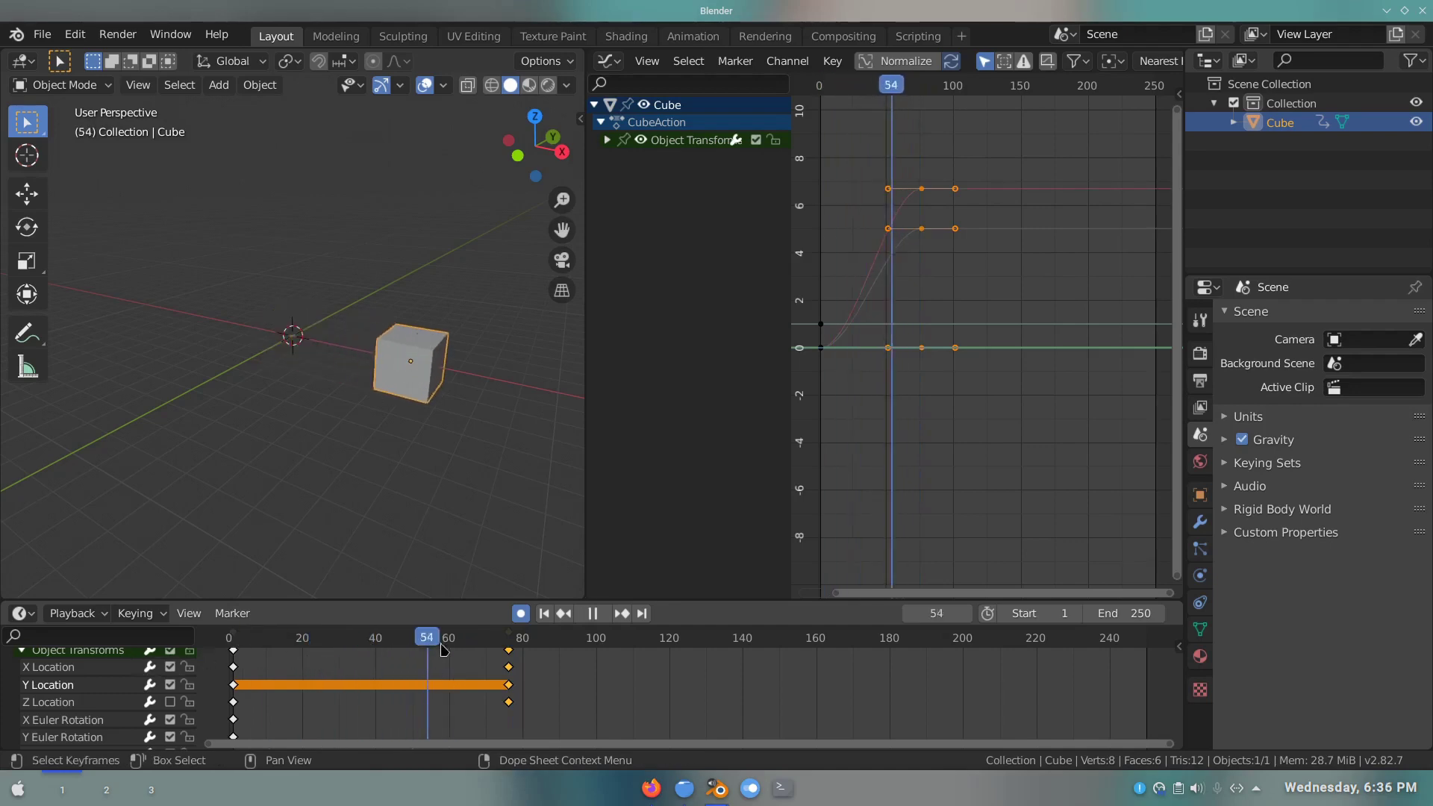
left_click_drag(482, 651, 252, 679)
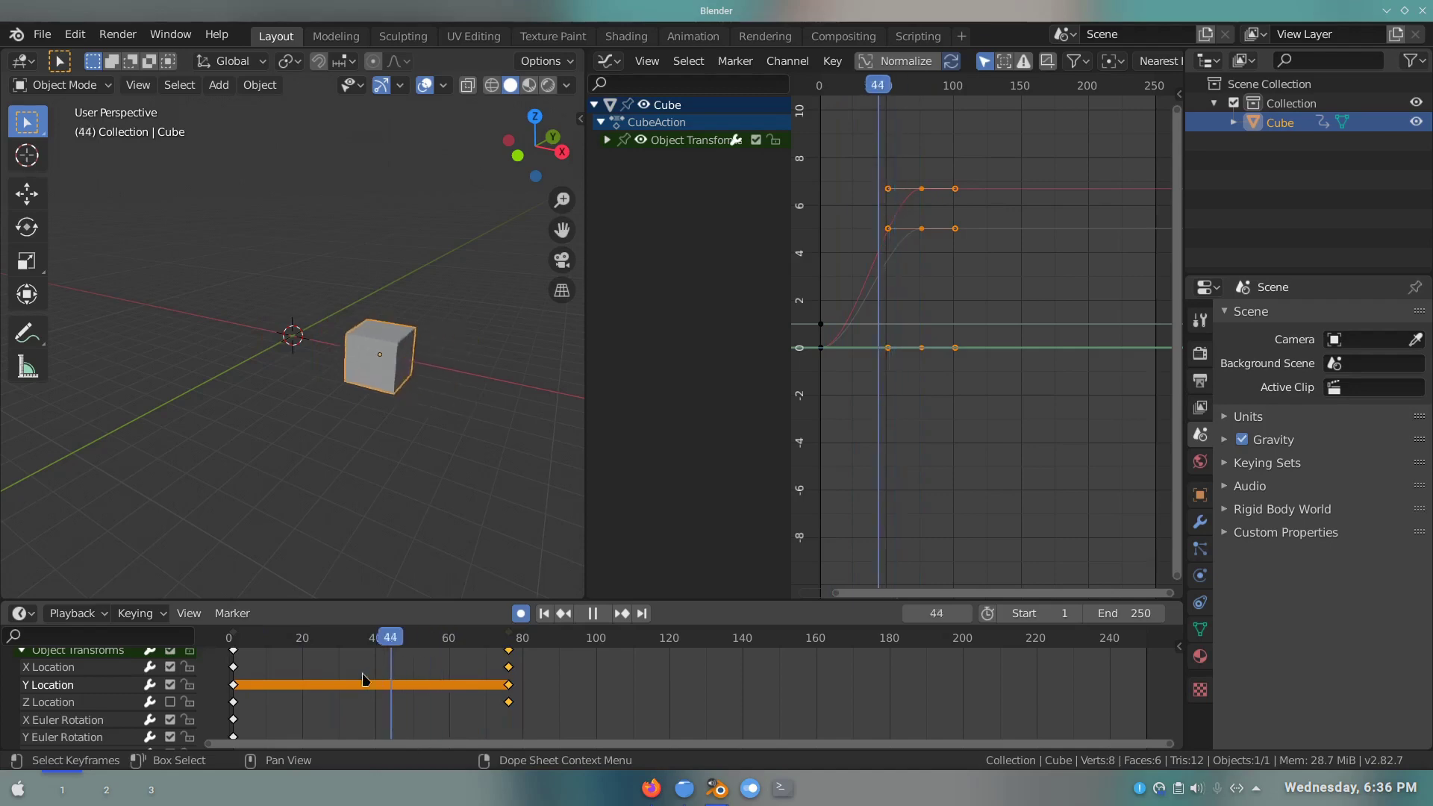
key("space")
left_click(170, 701)
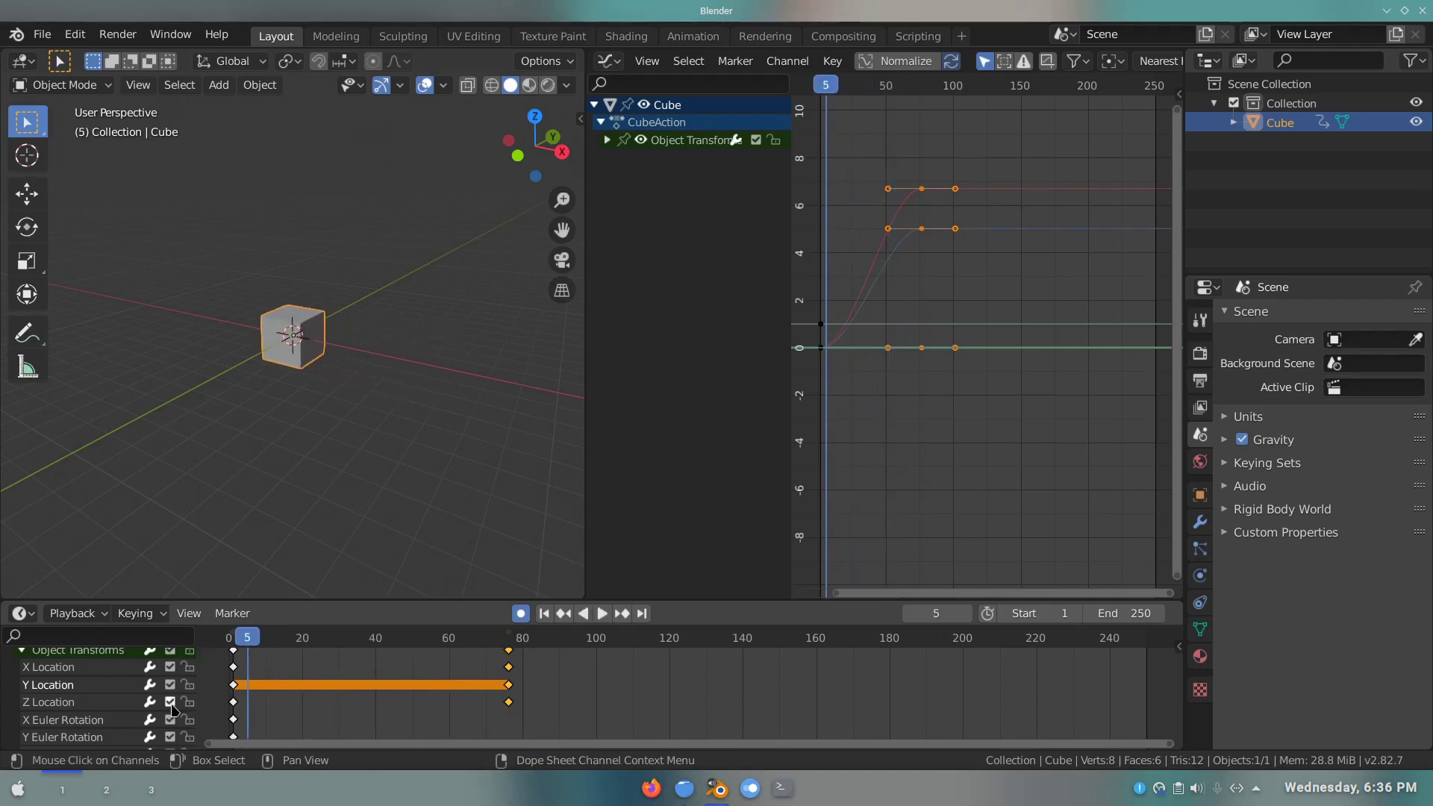
key("space")
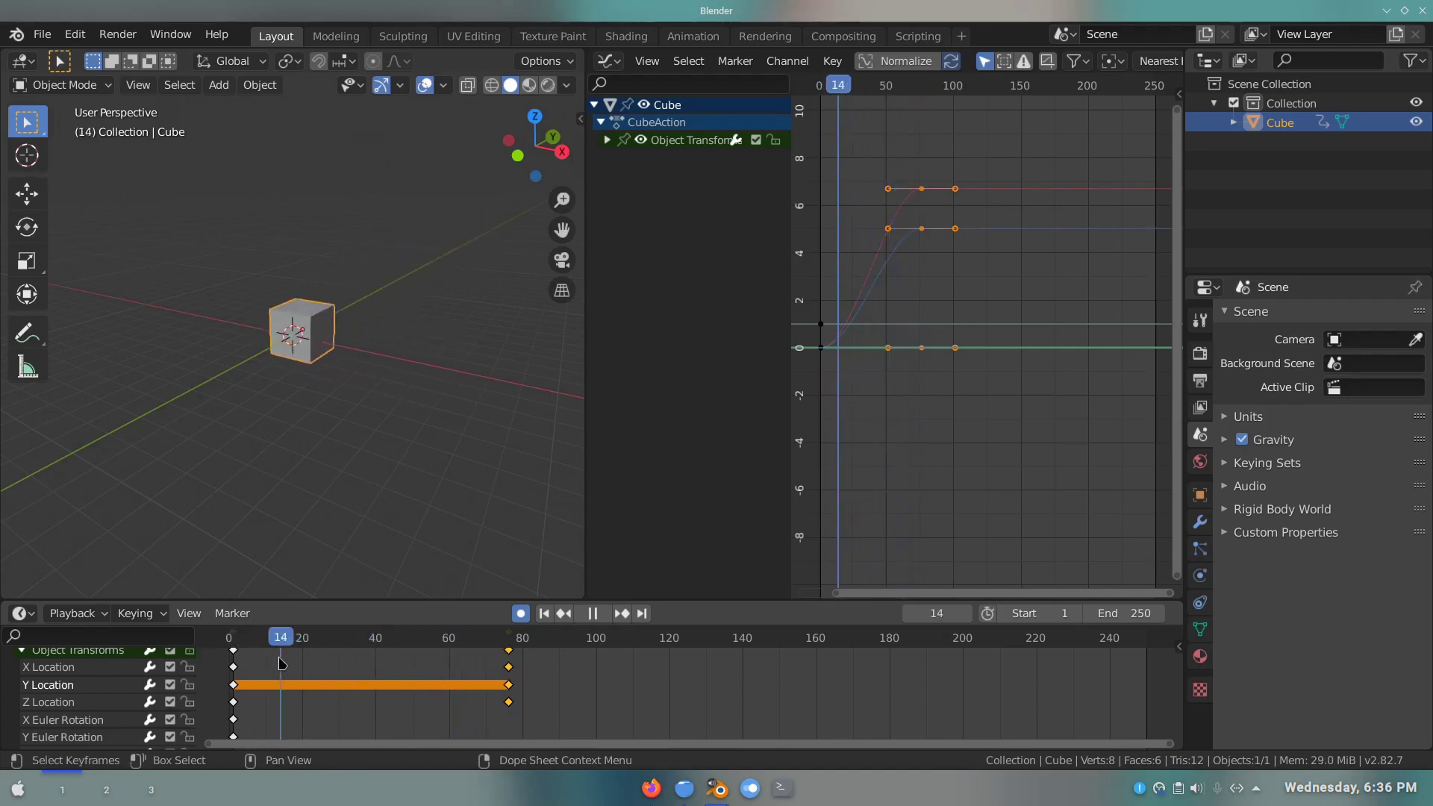
left_click_drag(283, 664, 378, 663)
key("Escape")
- Mute the Y Location channel, play through to frame 71, and orbit around the cube
left_click(170, 684)
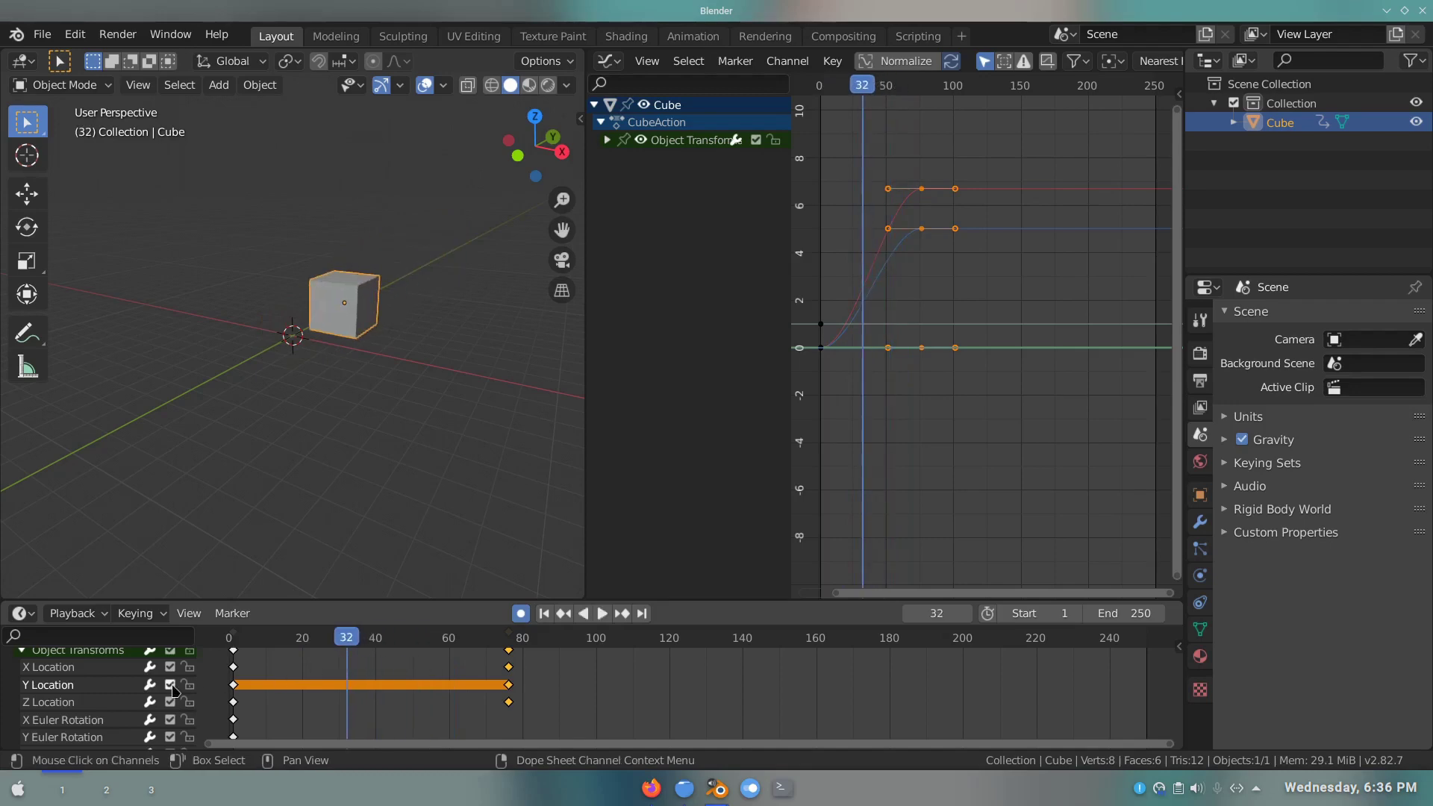
key("space")
left_click_drag(231, 639, 509, 651)
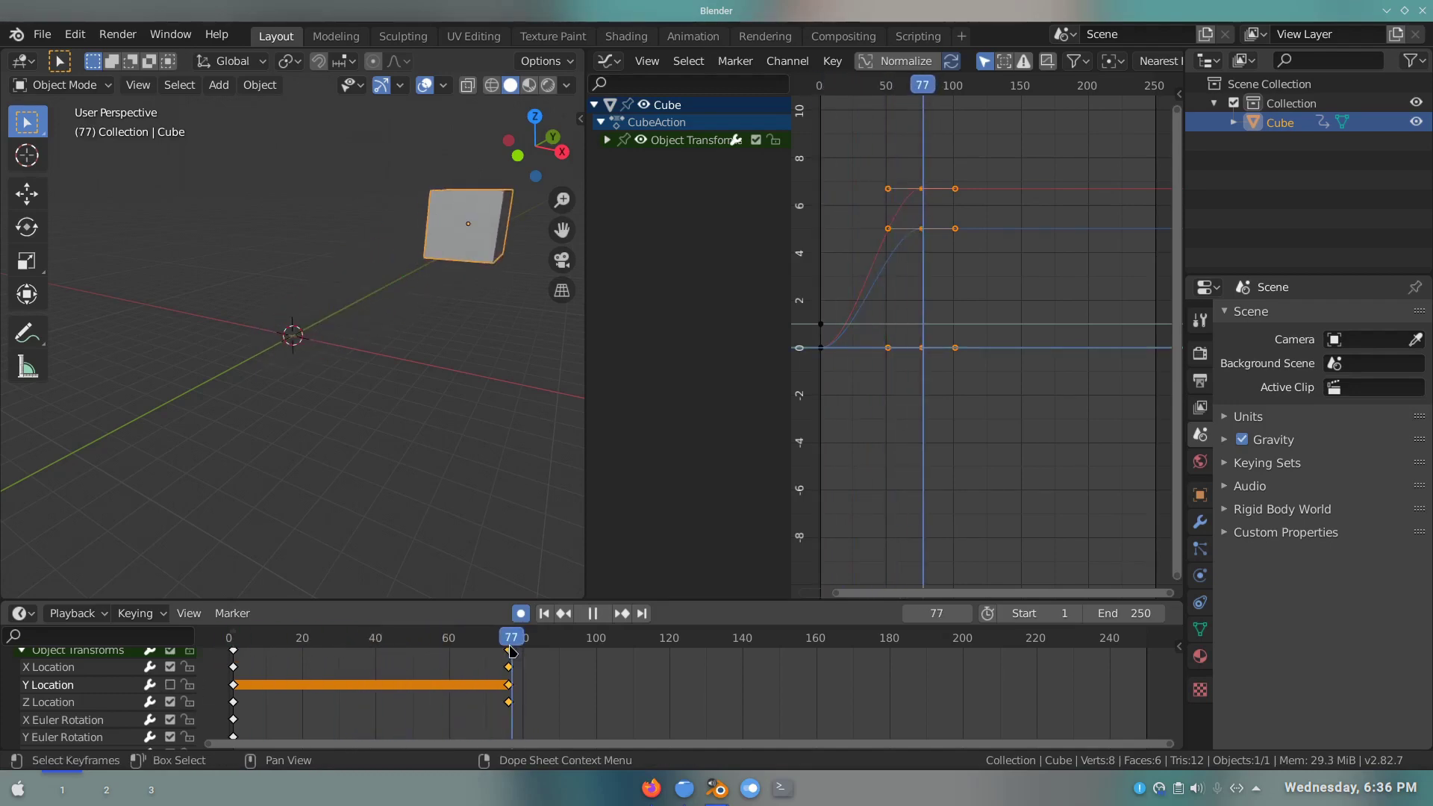
key("space")
middle_click_drag(466, 336, 403, 420)
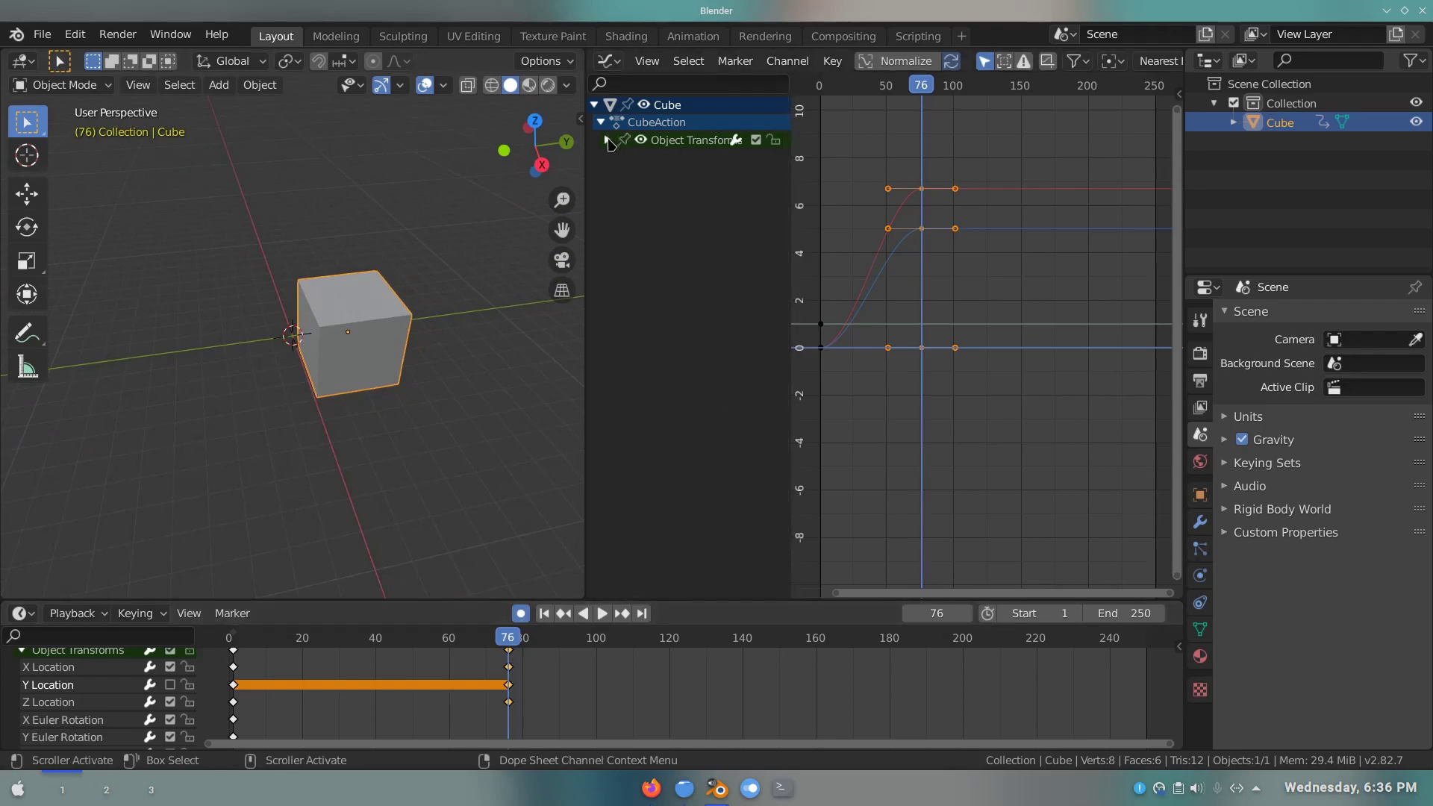
- Isolate the Y Location curve in the Graph Editor and select all its keys
left_click(608, 140)
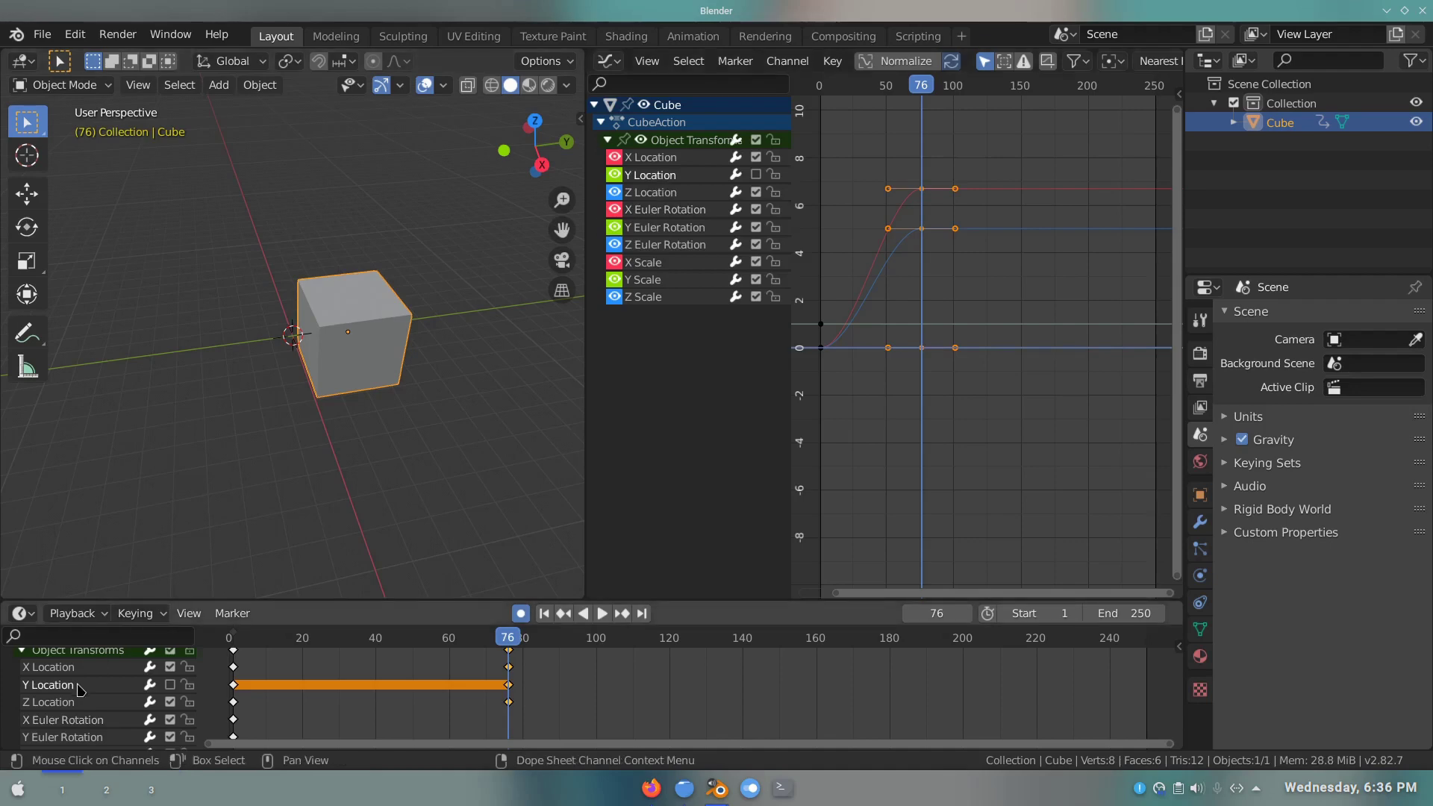
left_click(170, 684)
left_click(670, 193)
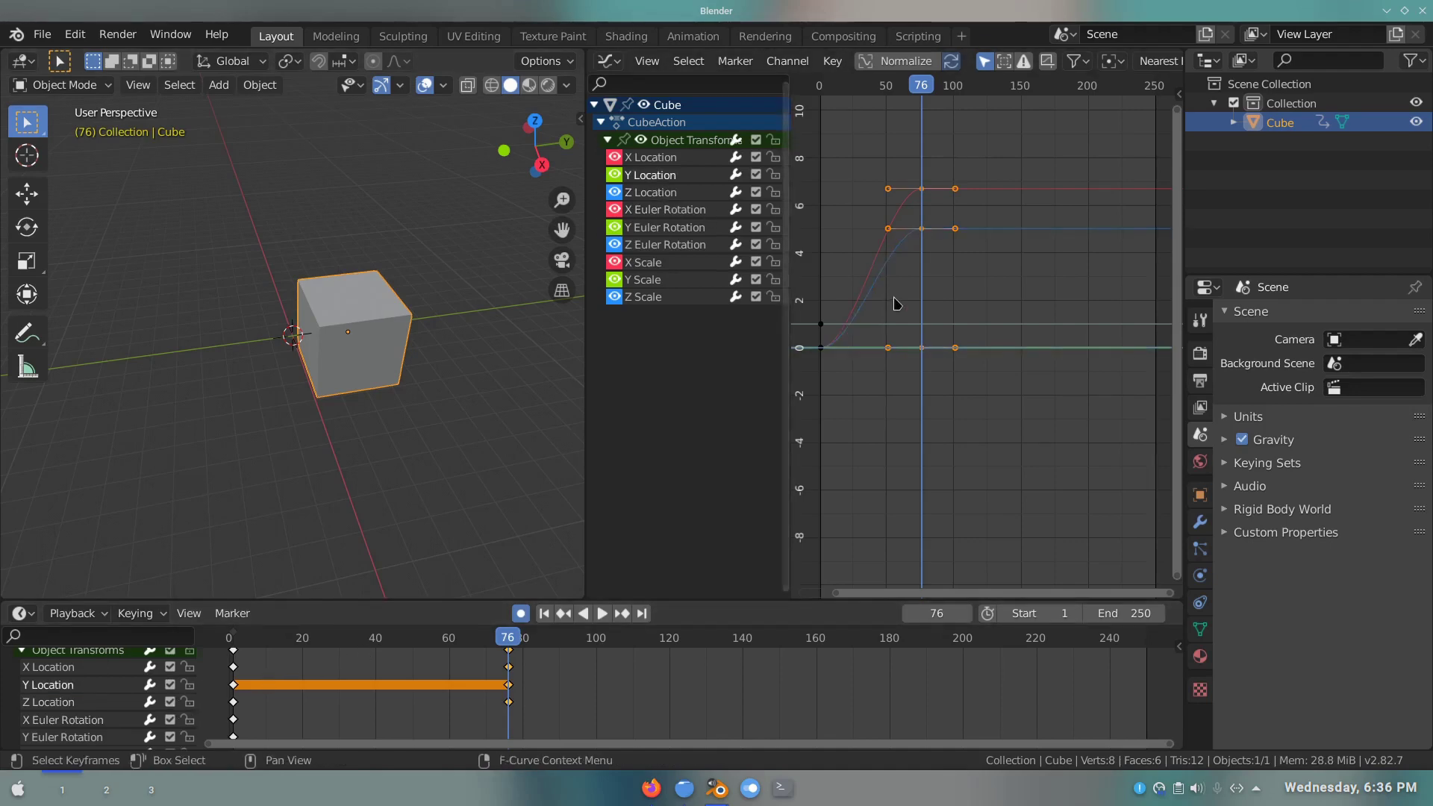
left_click(925, 363)
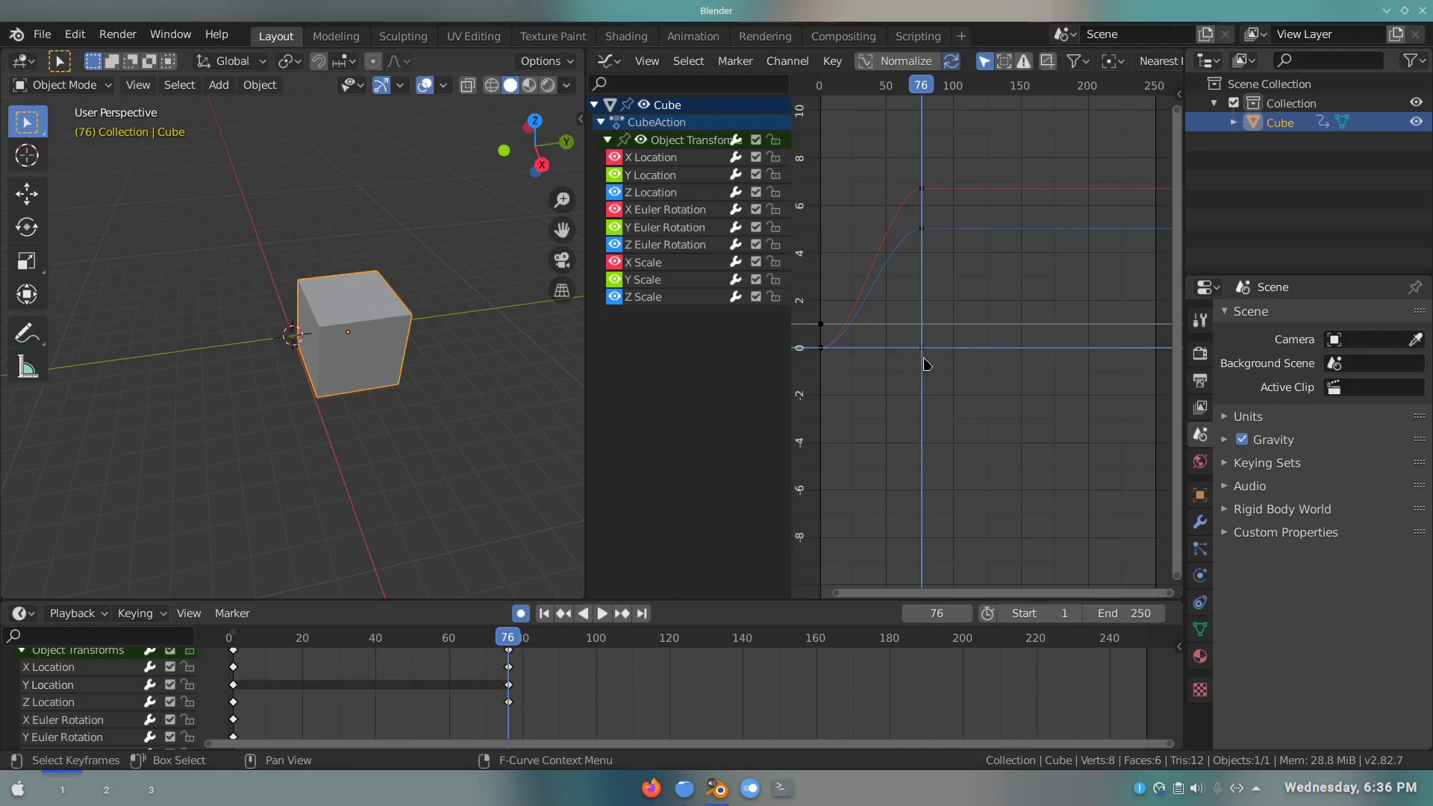
left_click(675, 176)
key("shift+h")
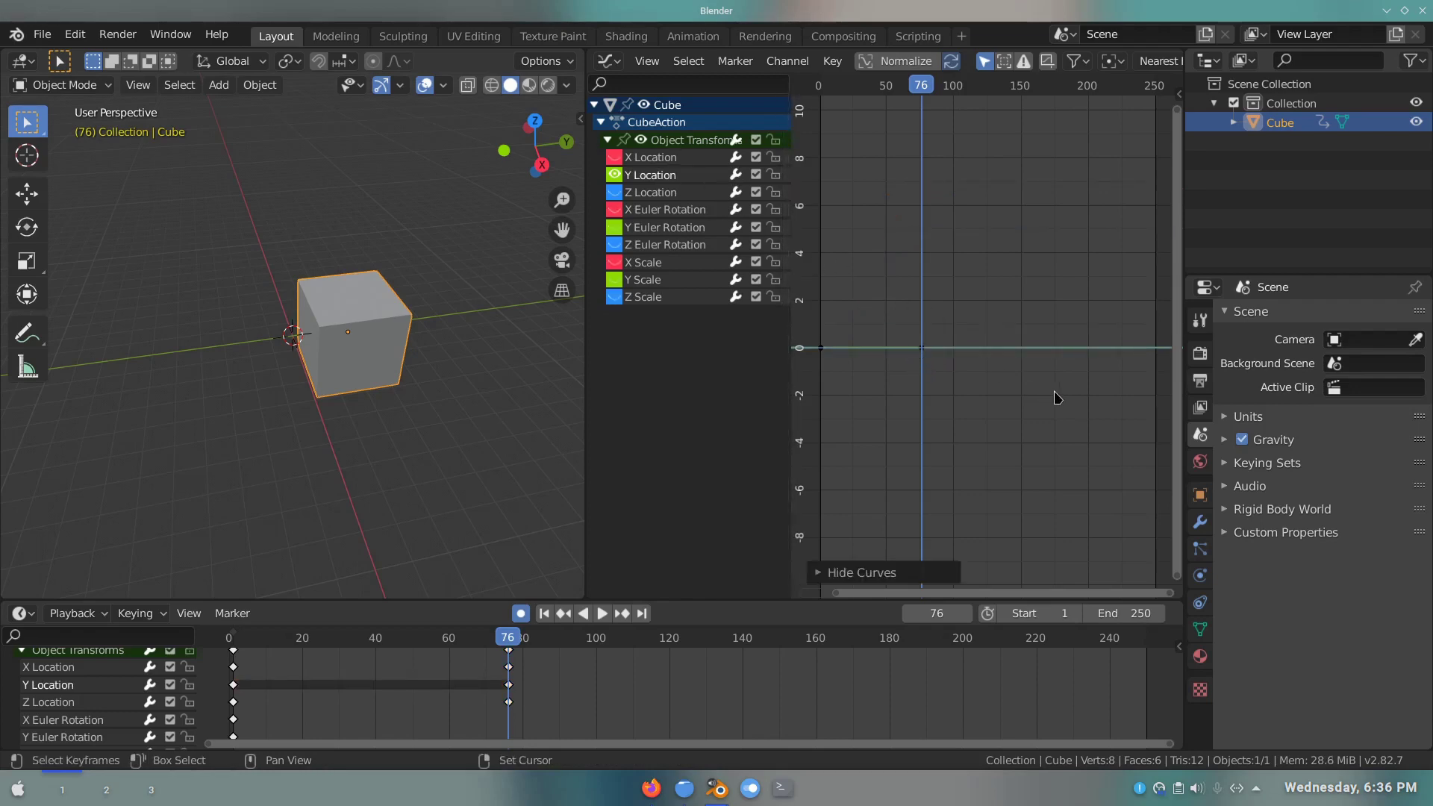
key("a")
- Try raising the Y Location keys on the value axis, then undo
key("g")
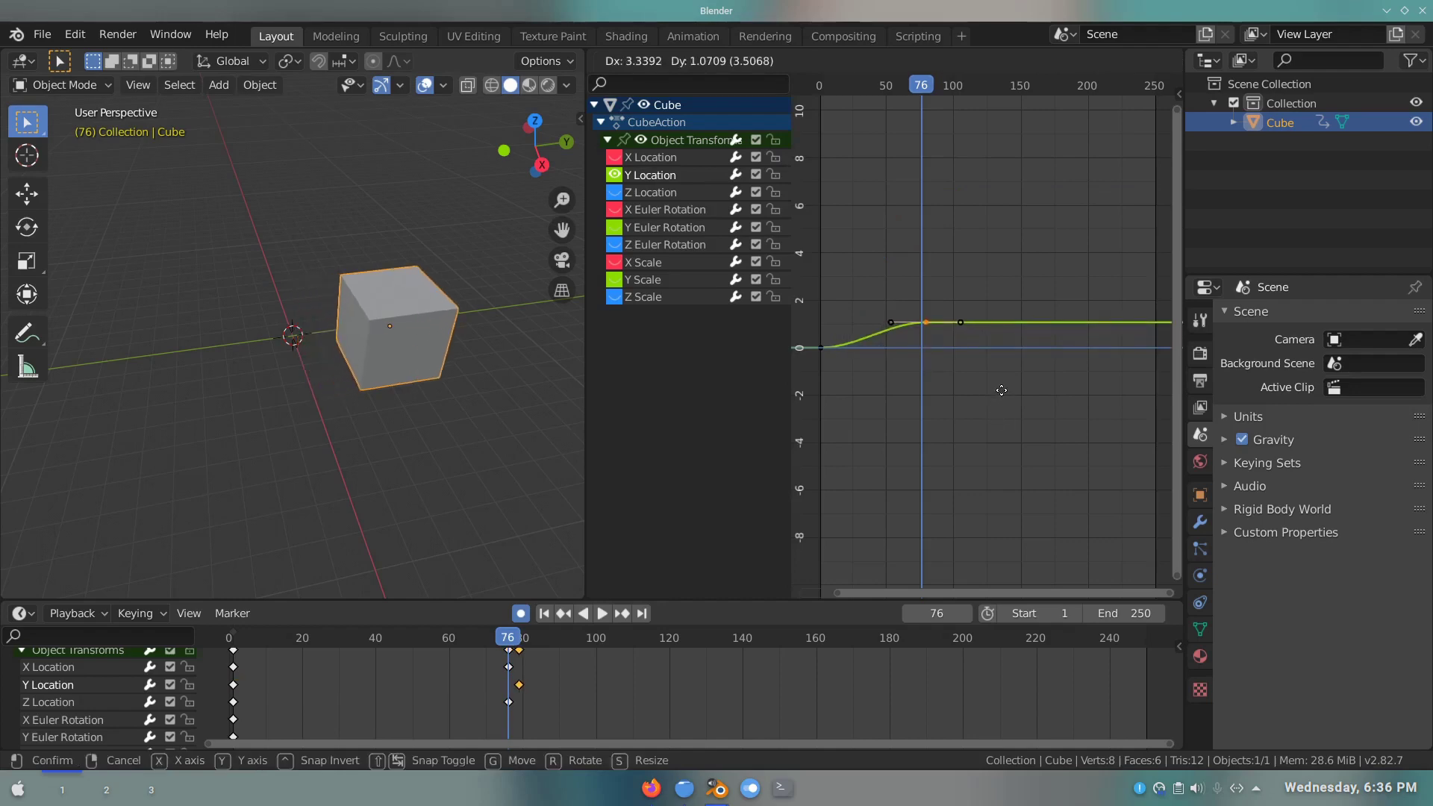
key("y")
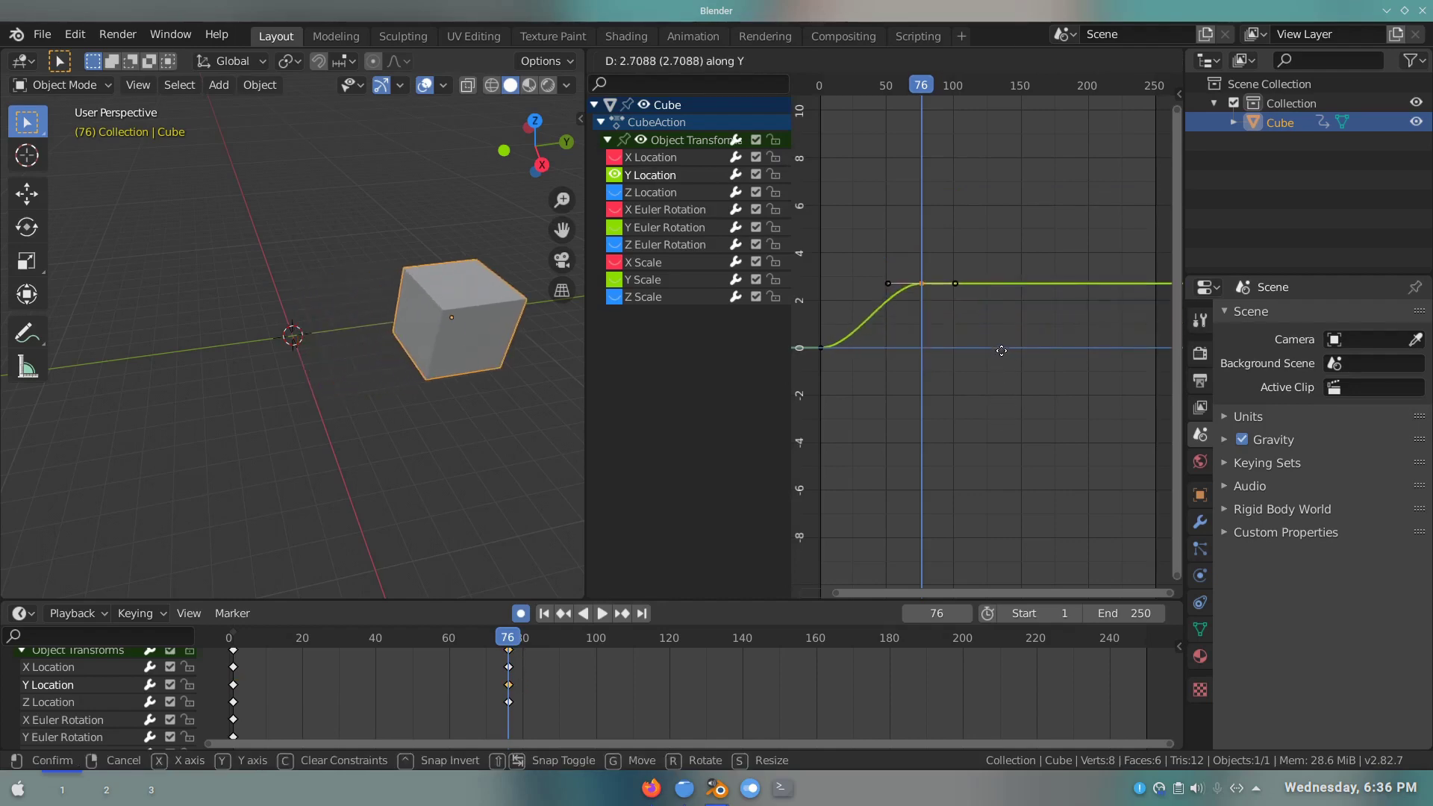
left_click(1008, 330)
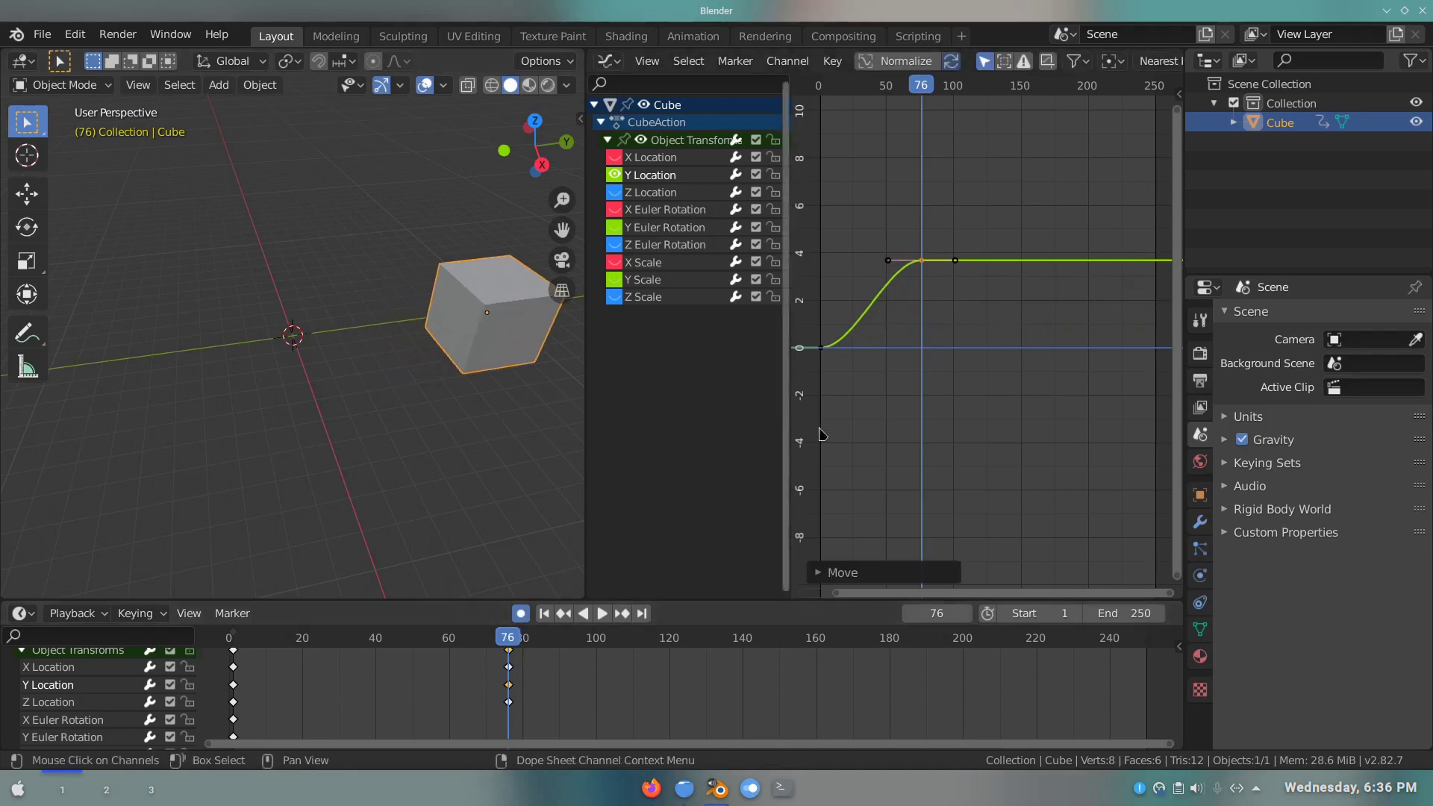
key("ctrl+z")
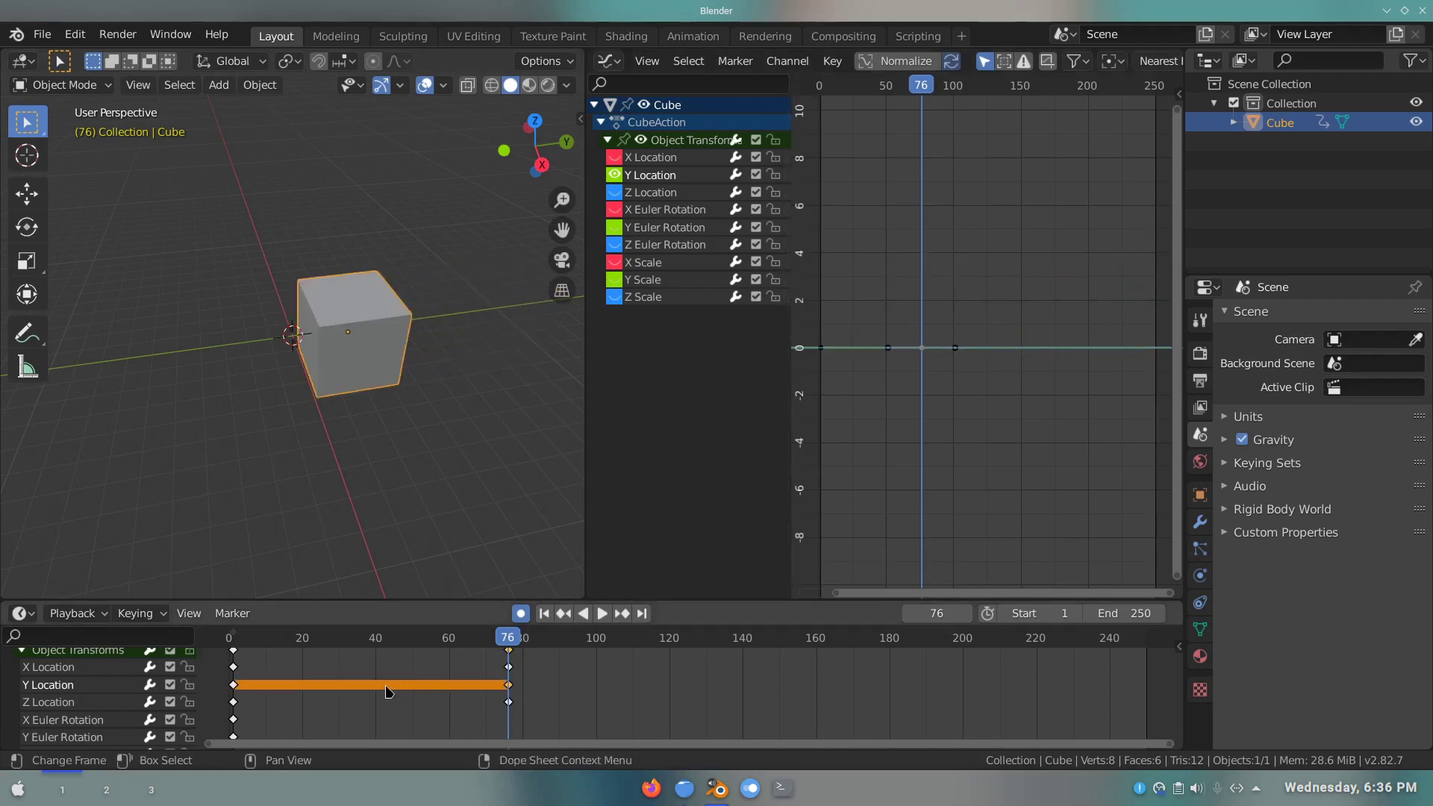
- Raise the frame-76 Y Location key to about 1.9
key("g")
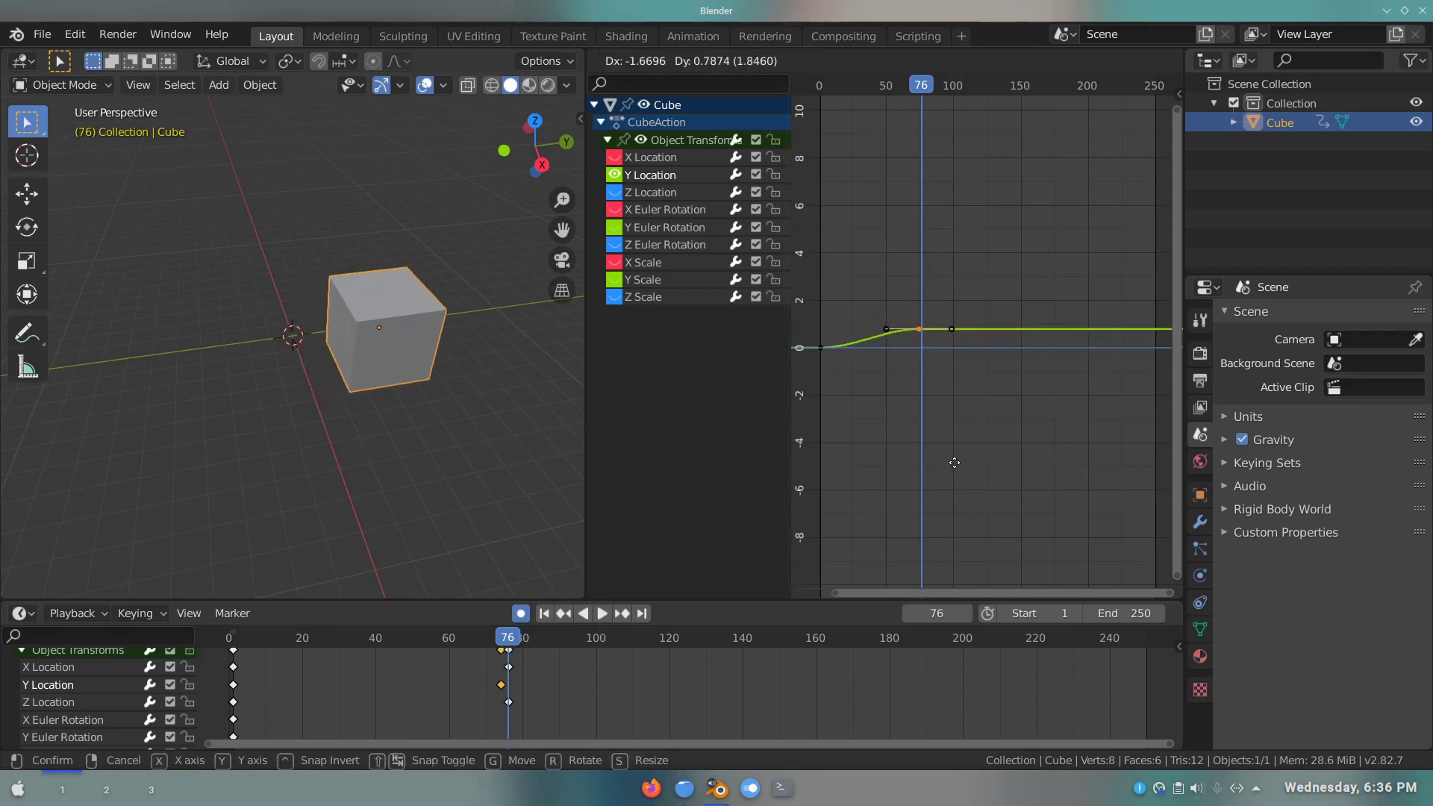
key("Escape")
key("g")
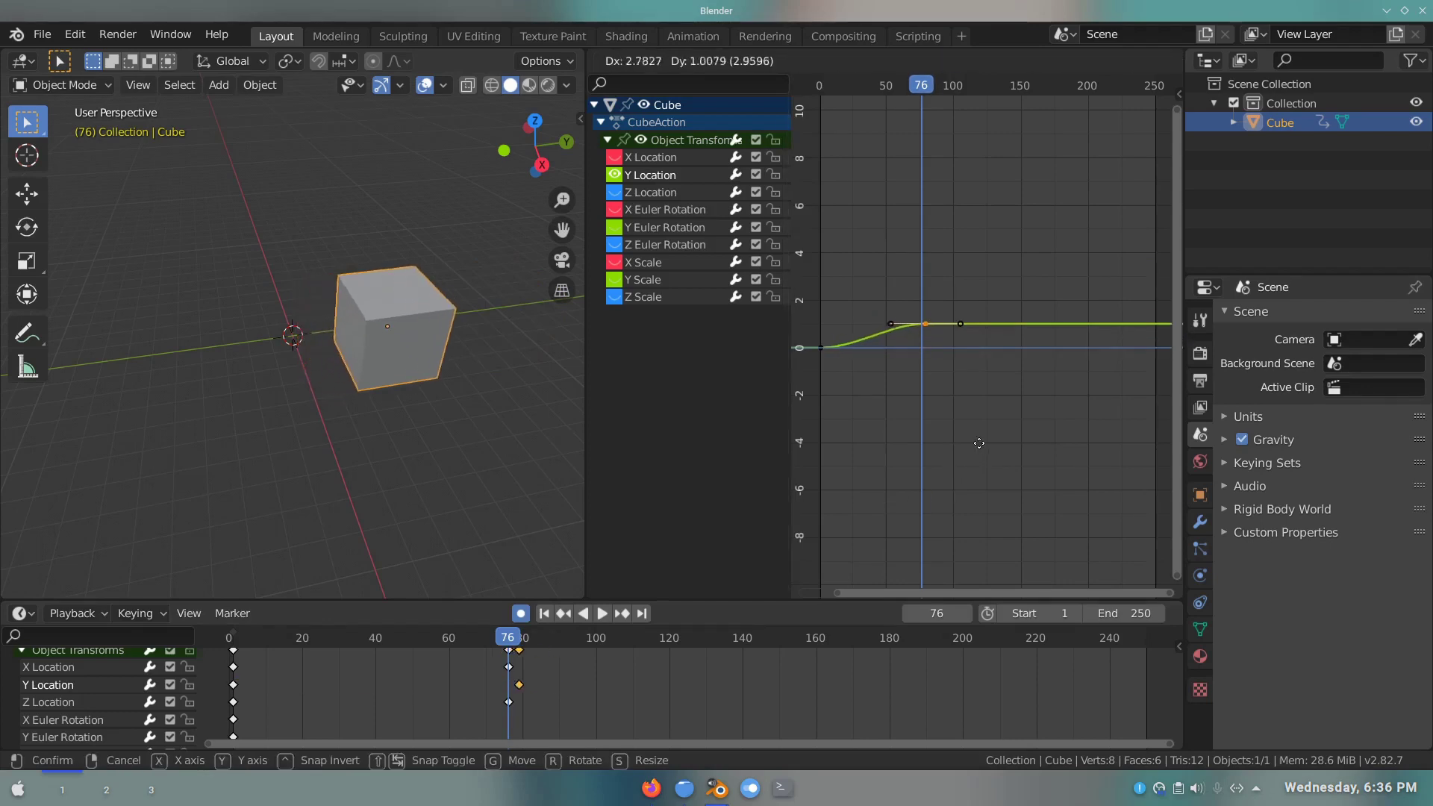
key("Escape")
key("g")
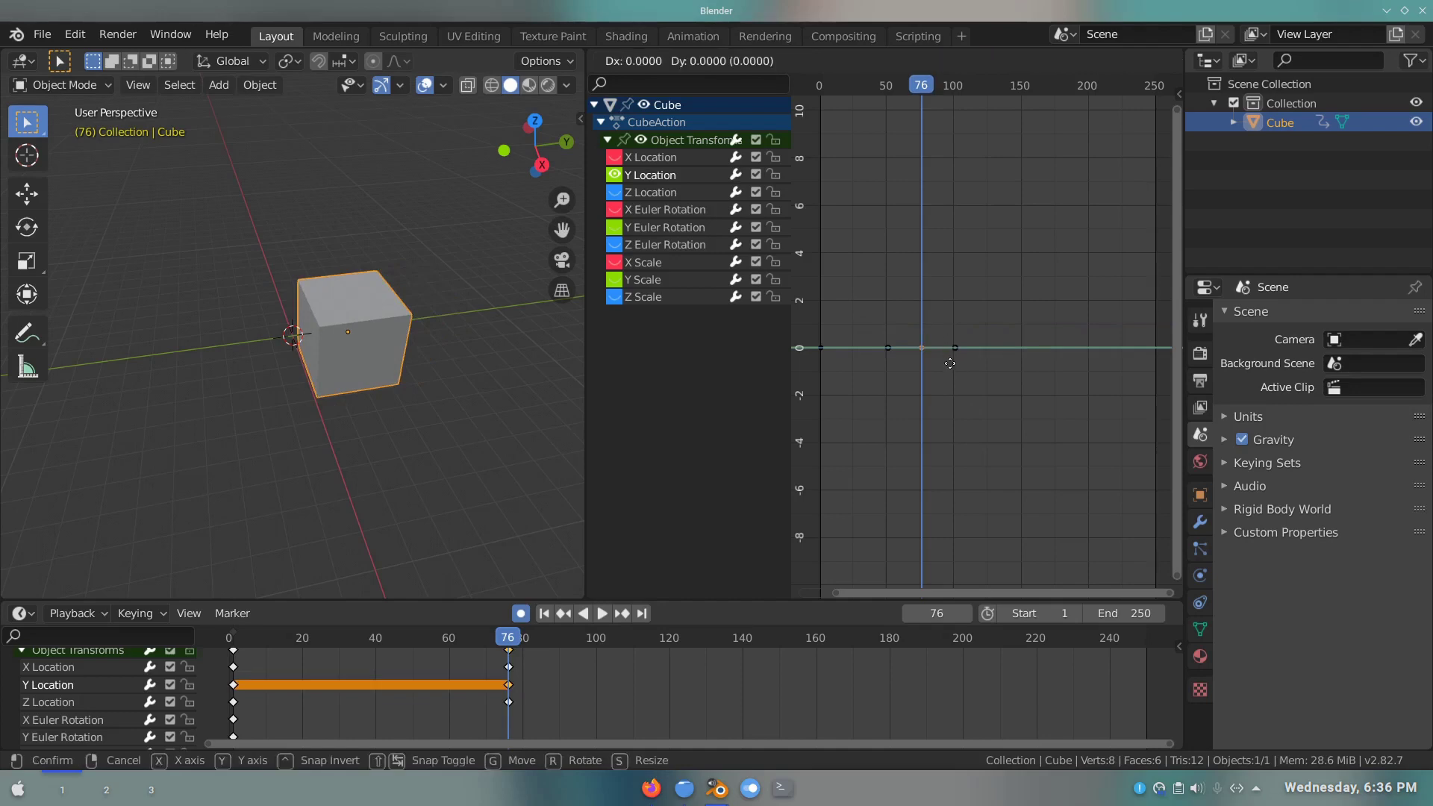
key("y")
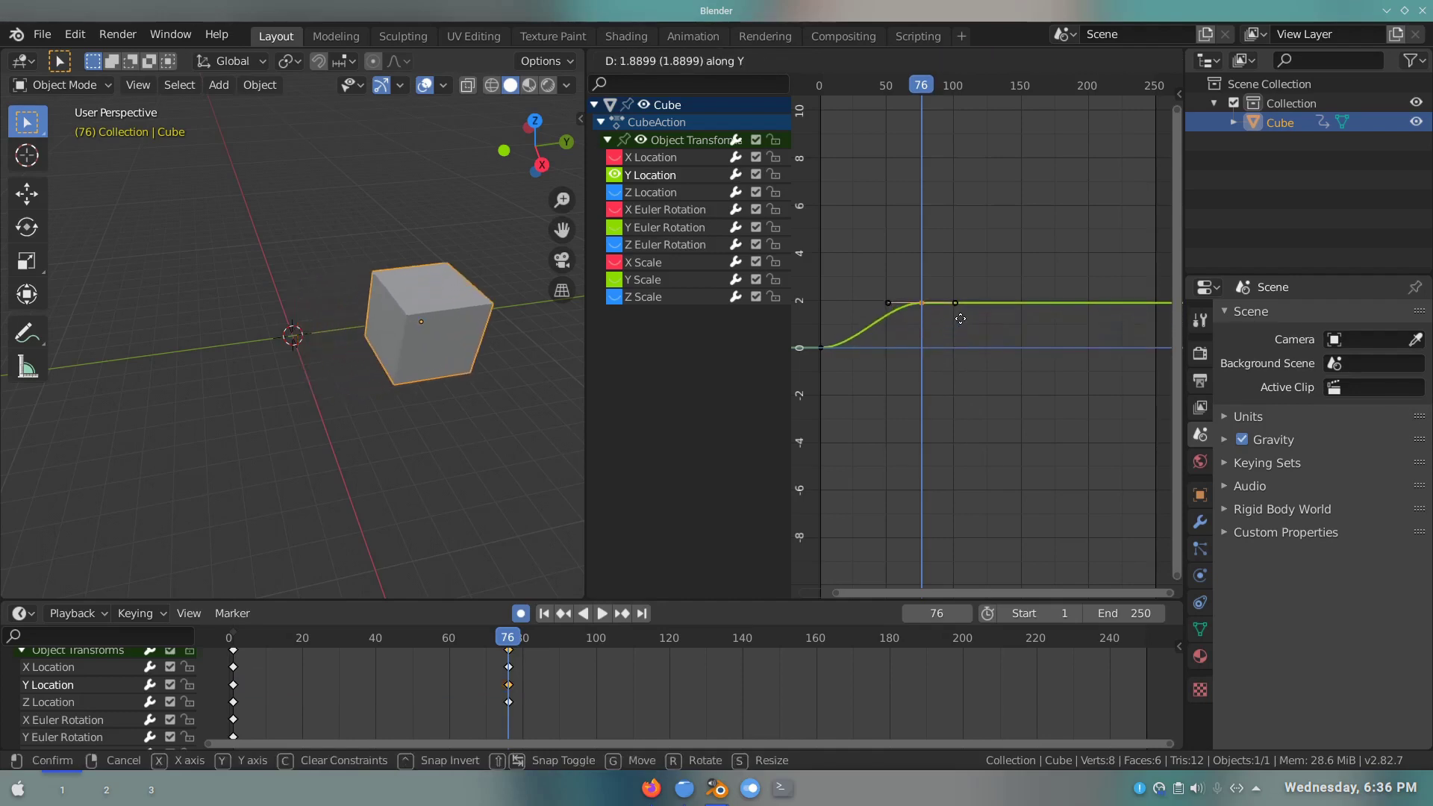
left_click(960, 319)
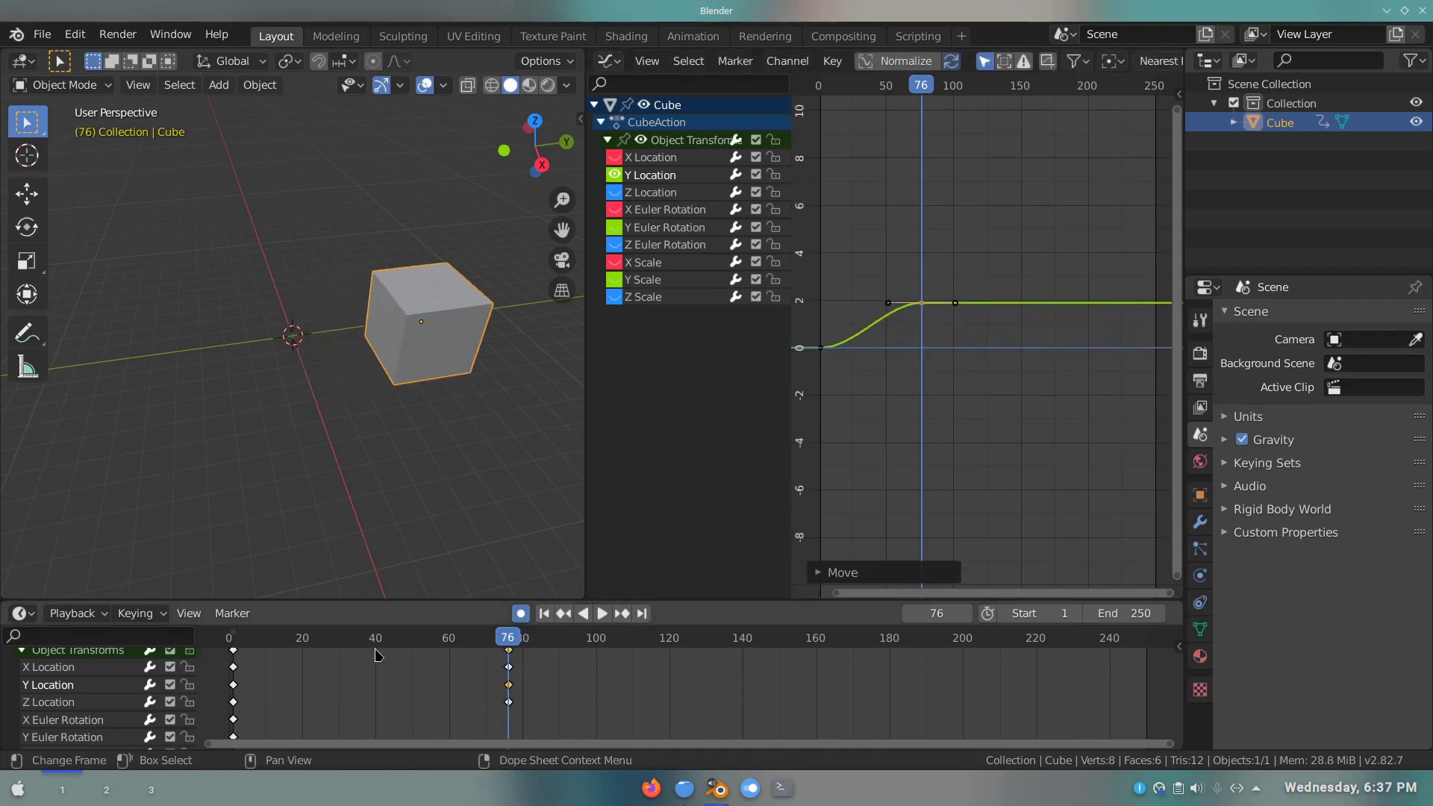
- Hide the Y Location curve, show X Location, and cancel a trial move of its key
left_click(616, 175)
left_click(614, 157)
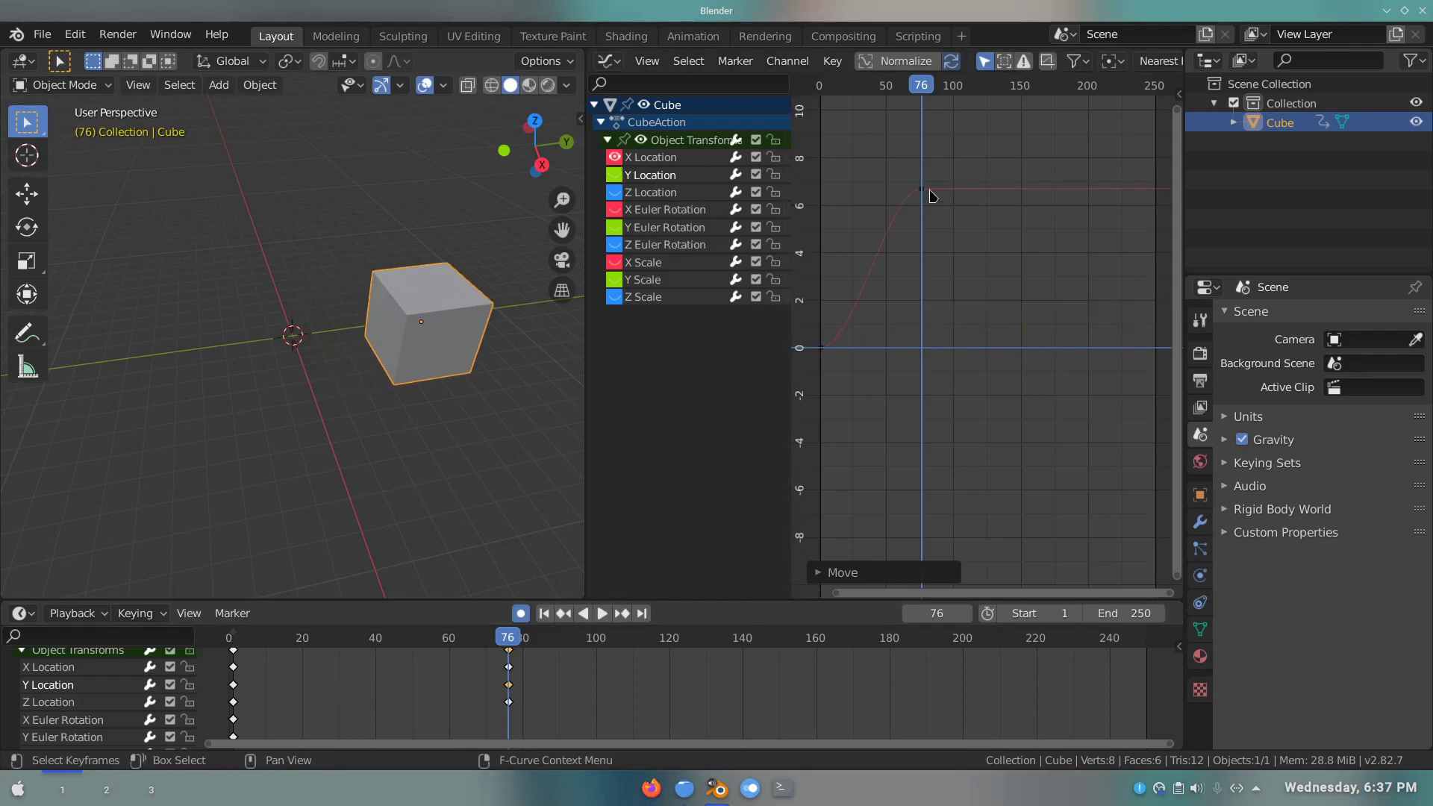
key("g")
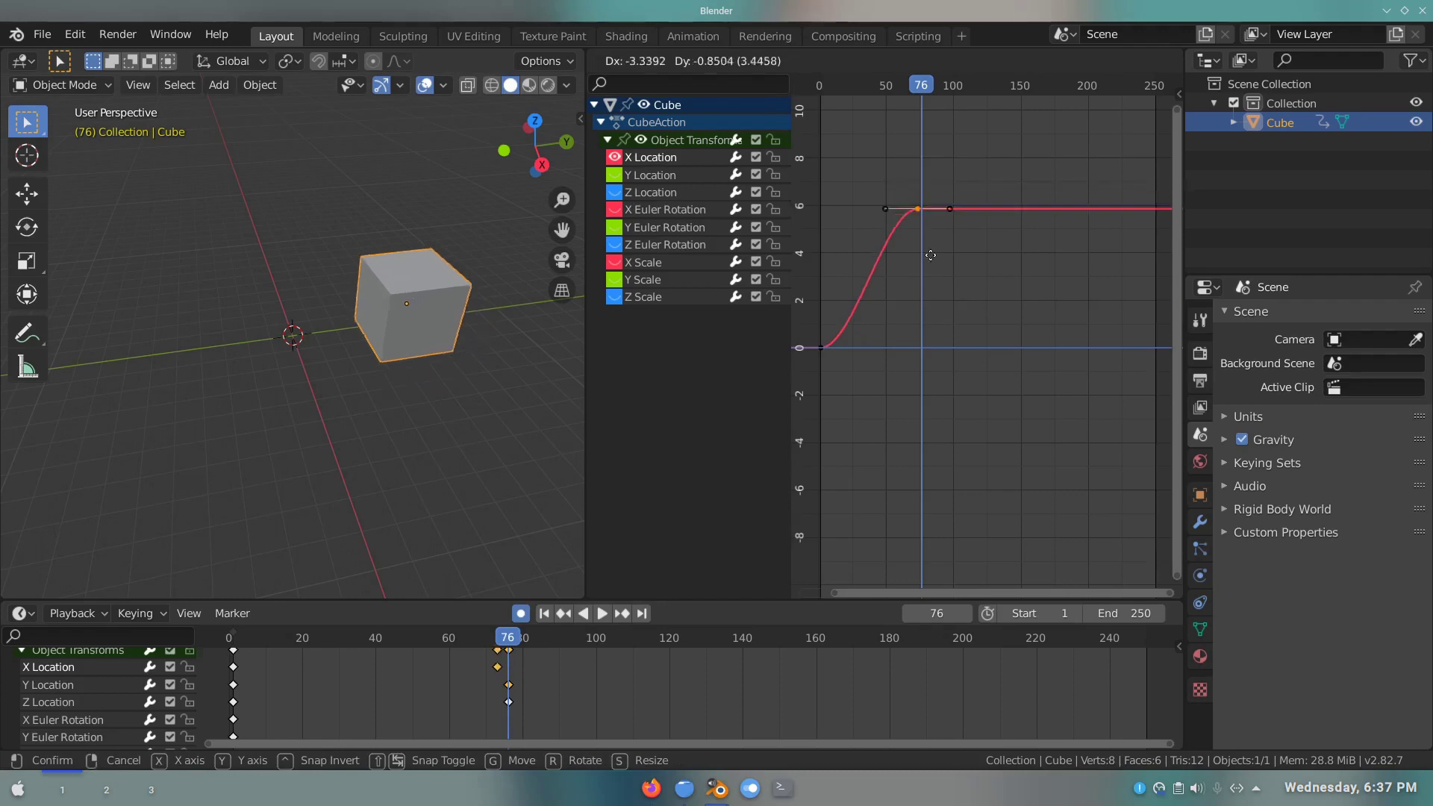
key("y")
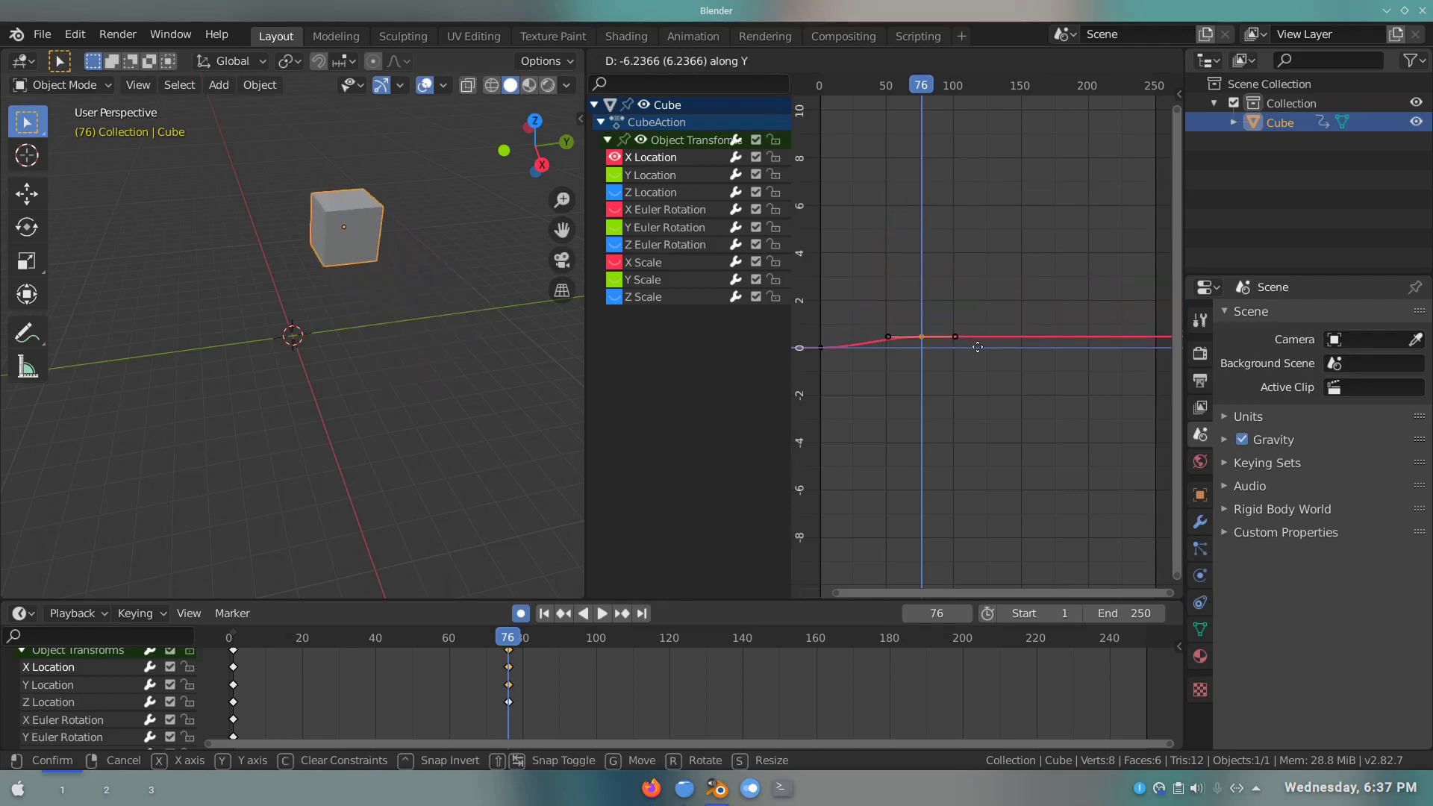
key("0")
key("Return")
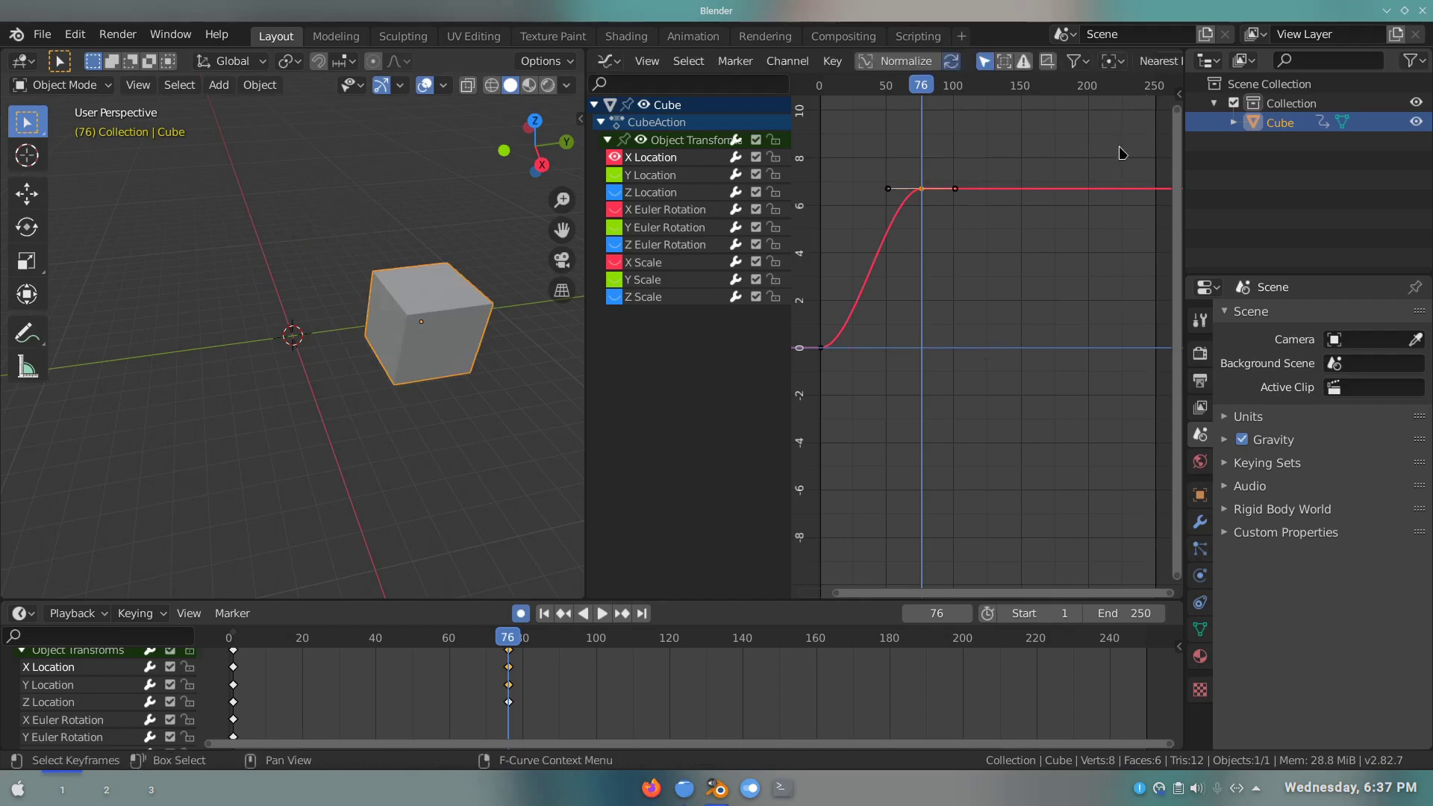
- Set the active X Location keyframe's value to 0 m in the Graph Editor sidebar
key("n")
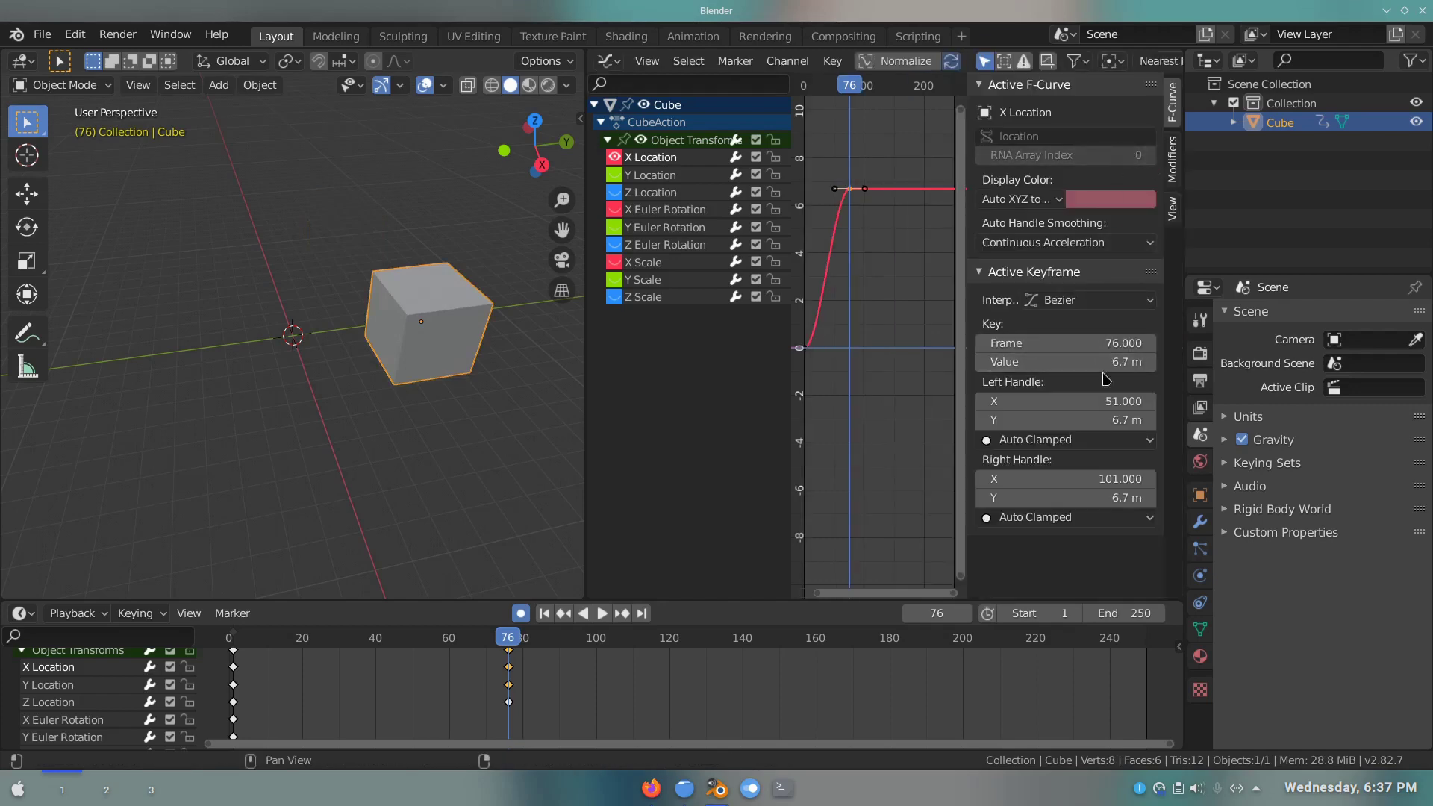
left_click(1089, 362)
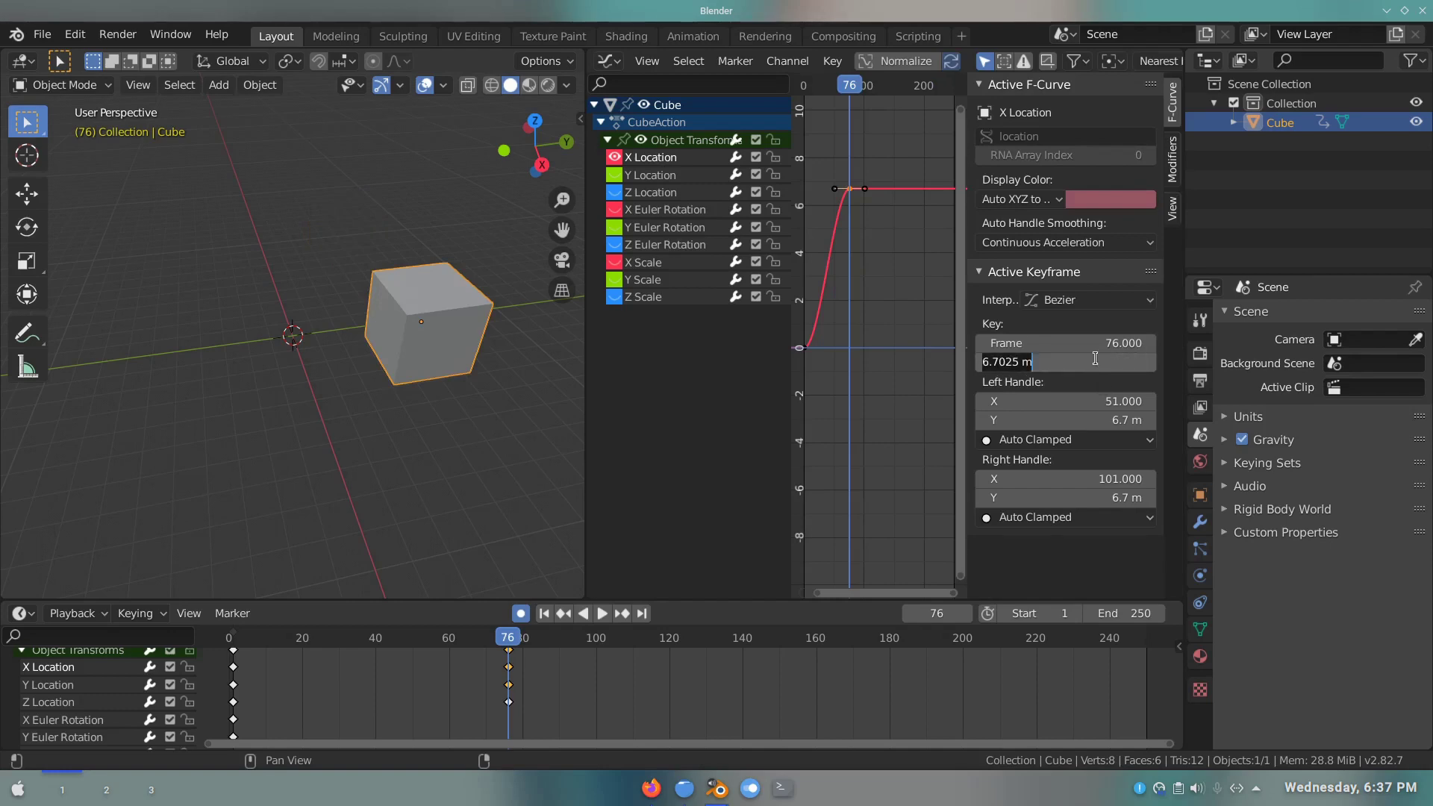
type("0")
key("Return")
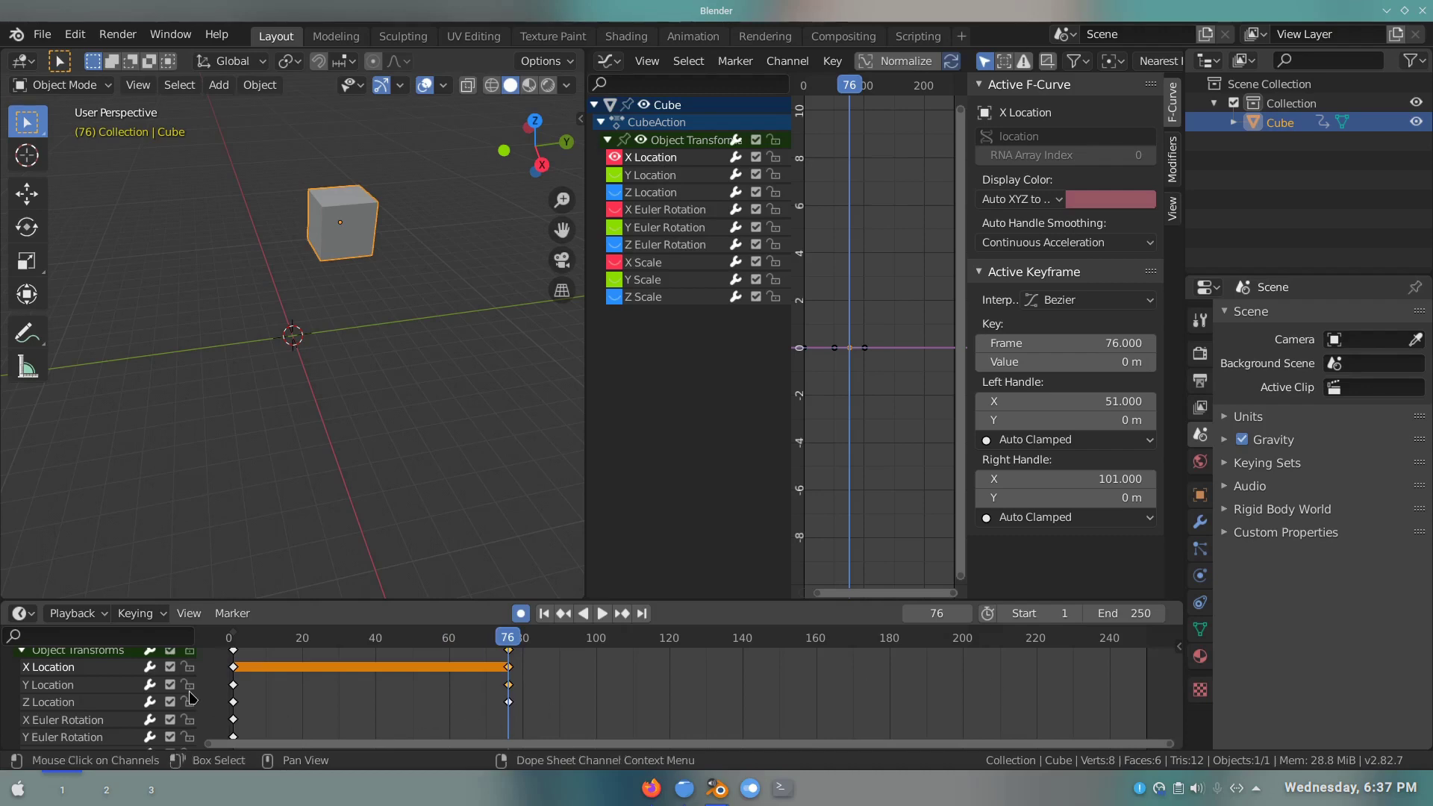
- Scroll the sidebar and check the Interpolation choices without changing them
scroll(179, 716, "down", 2)
scroll(201, 694, "up", 5)
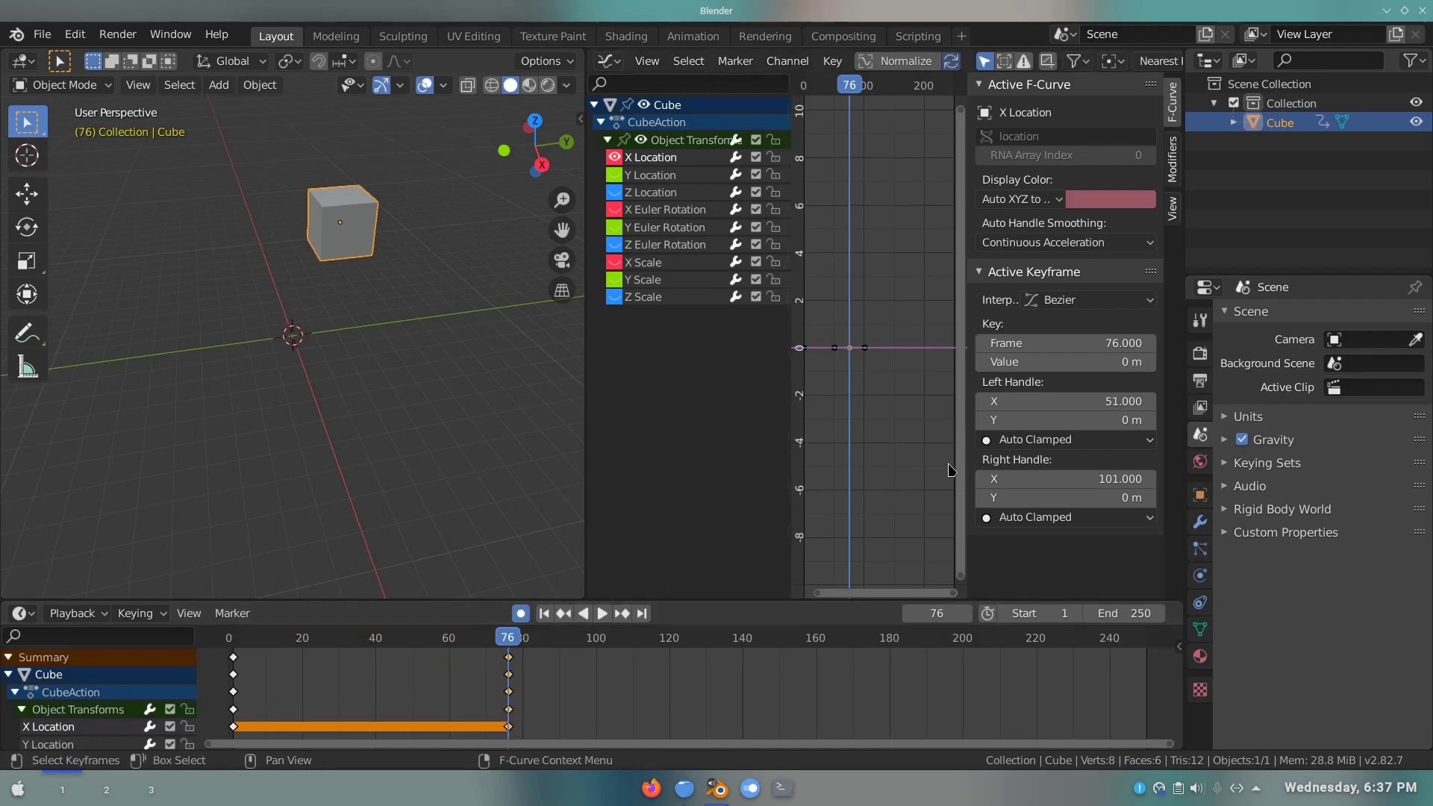
left_click(1091, 302)
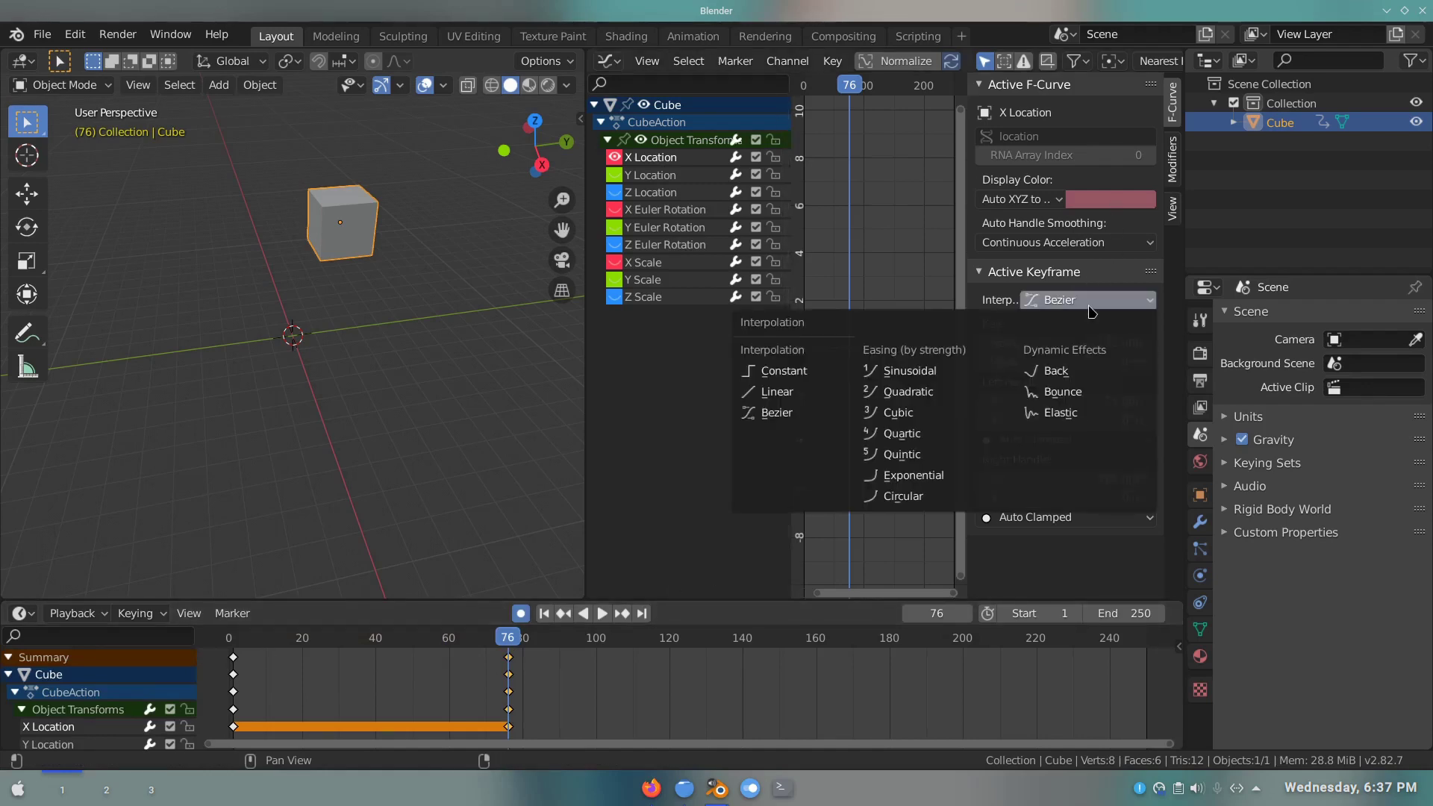
key("Escape")
- Hide the sidebar, raise the X Location key to about 5.5, and pan to earlier frames
key("n")
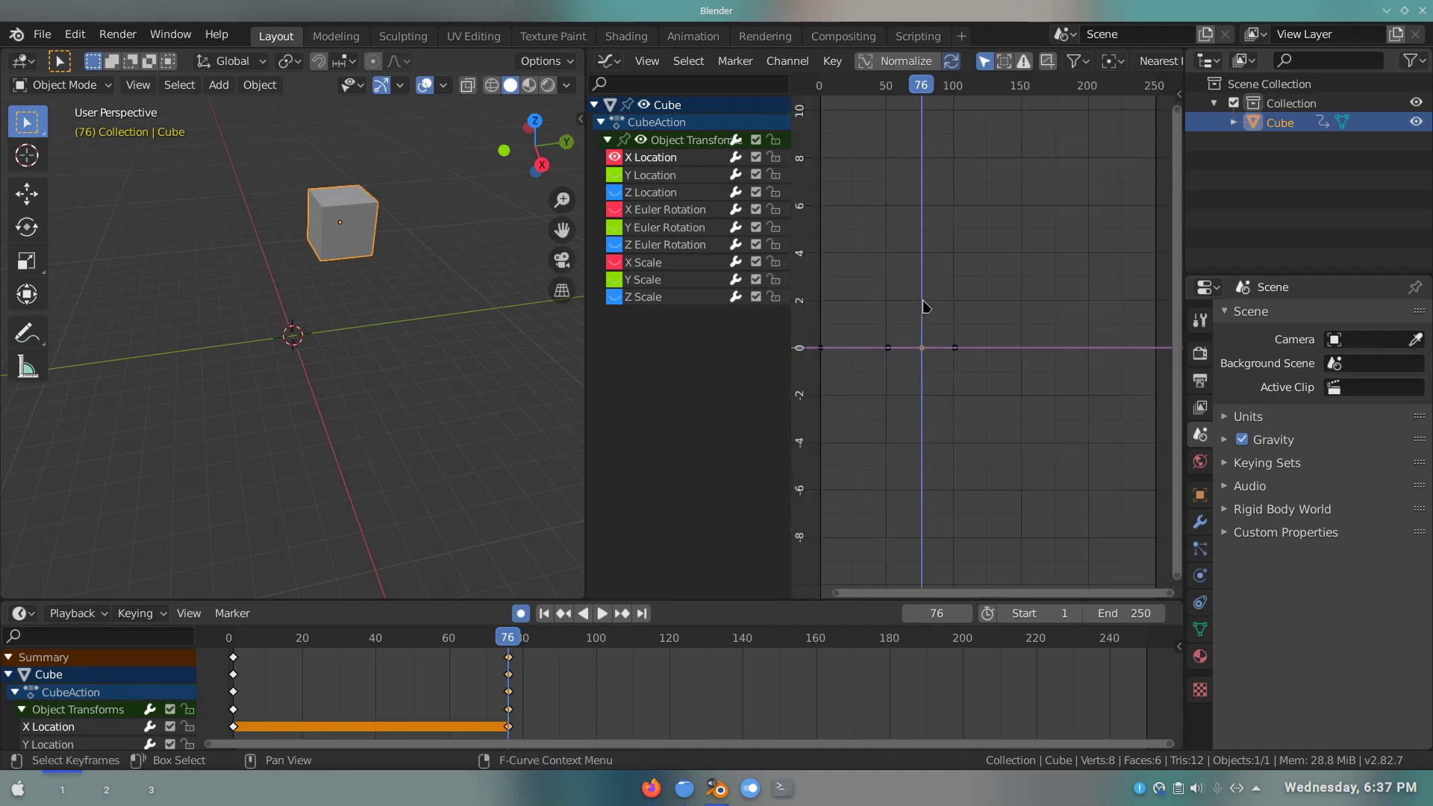
key("g")
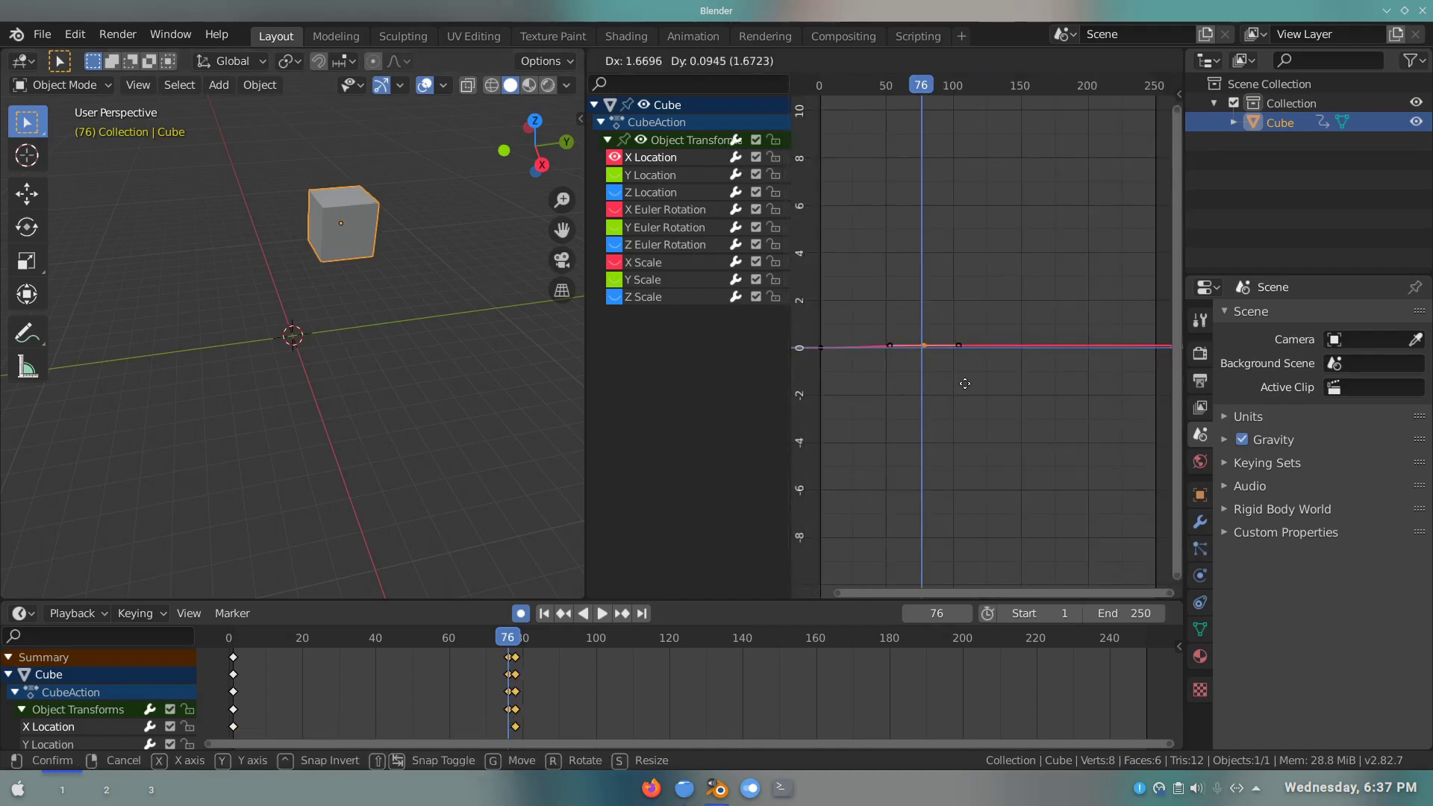
key("y")
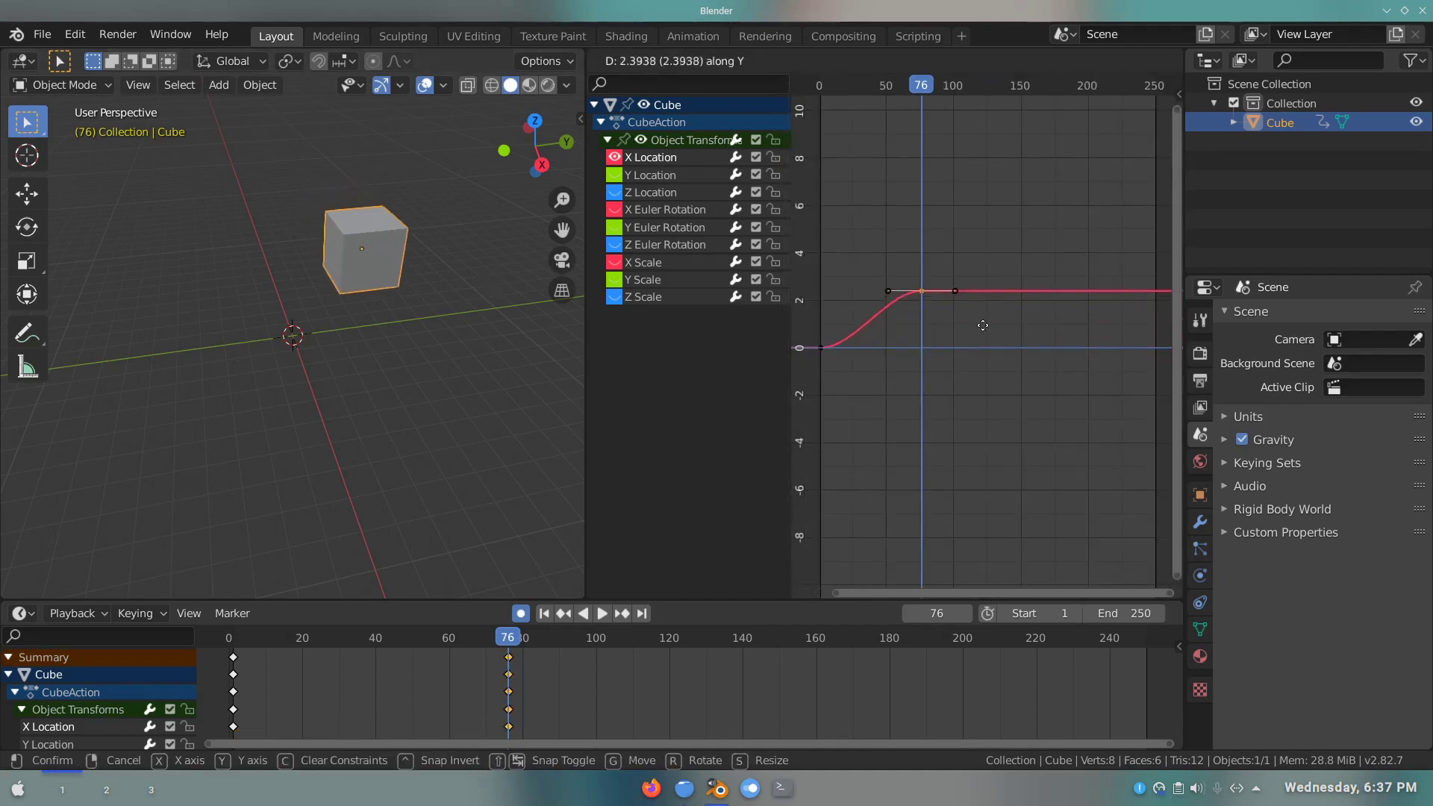
left_click(1024, 259)
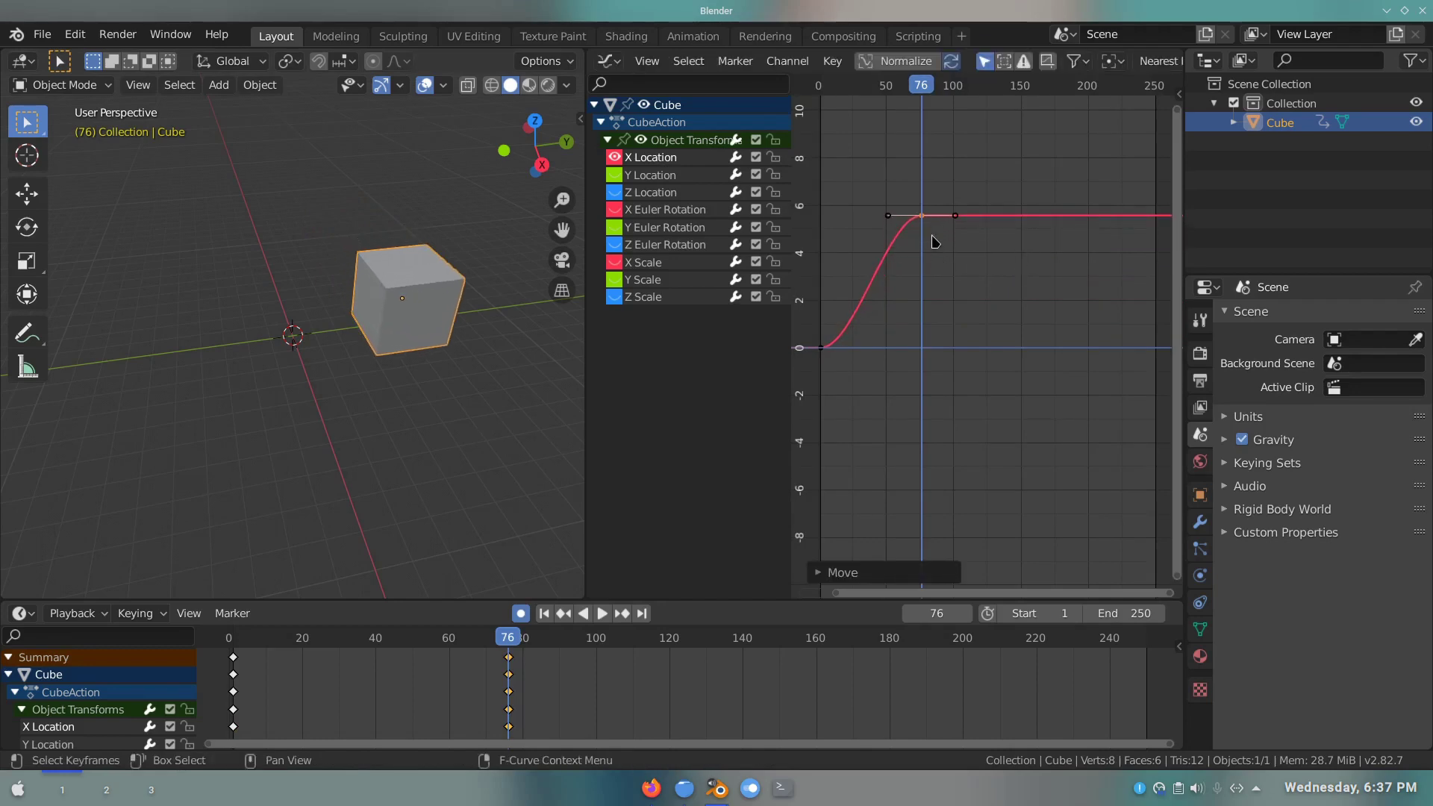
scroll(925, 265, "up", 2)
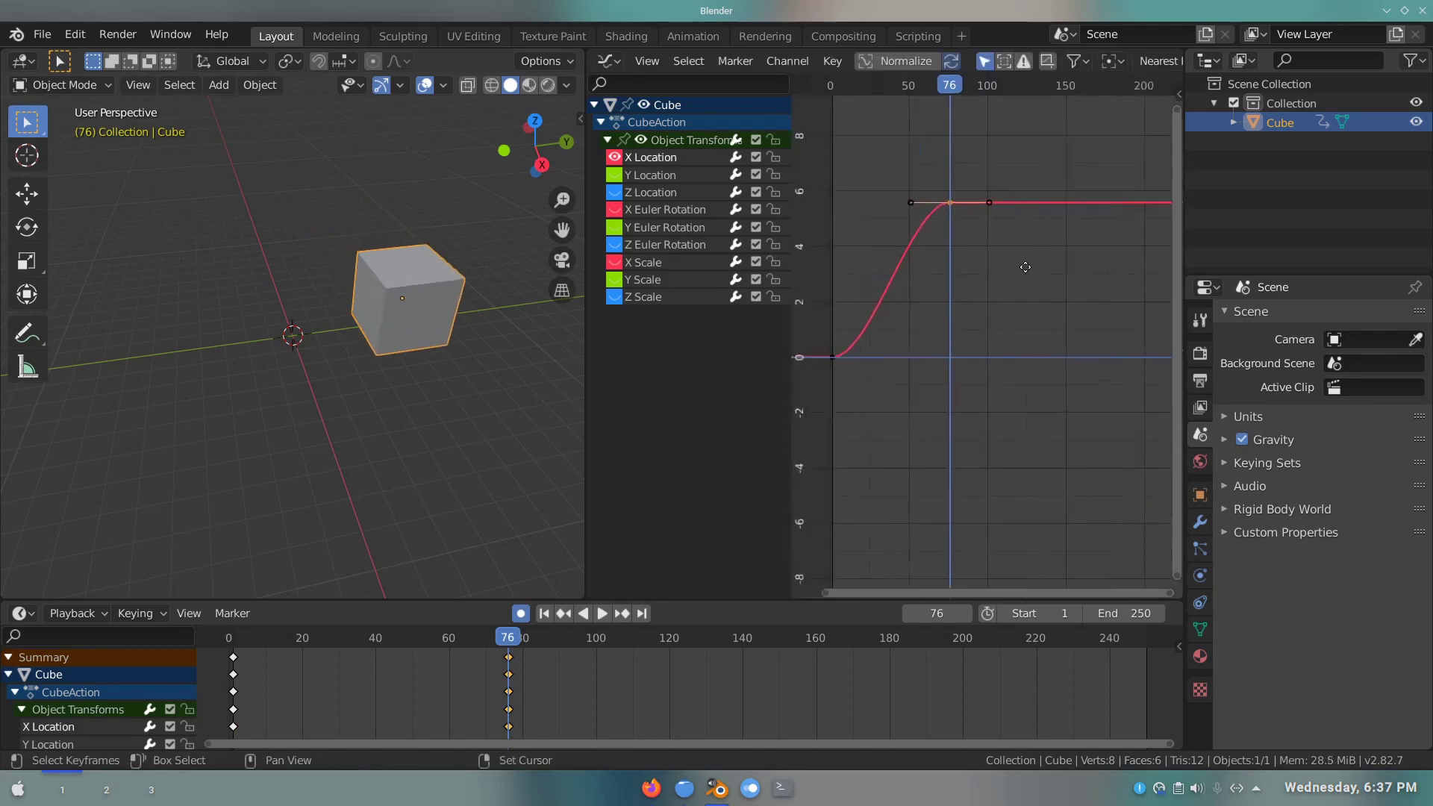
middle_click_drag(1026, 266, 1096, 260)
- Delete the Y Location keyframe at frame 76, then scrub back to frame 49
left_click(671, 175)
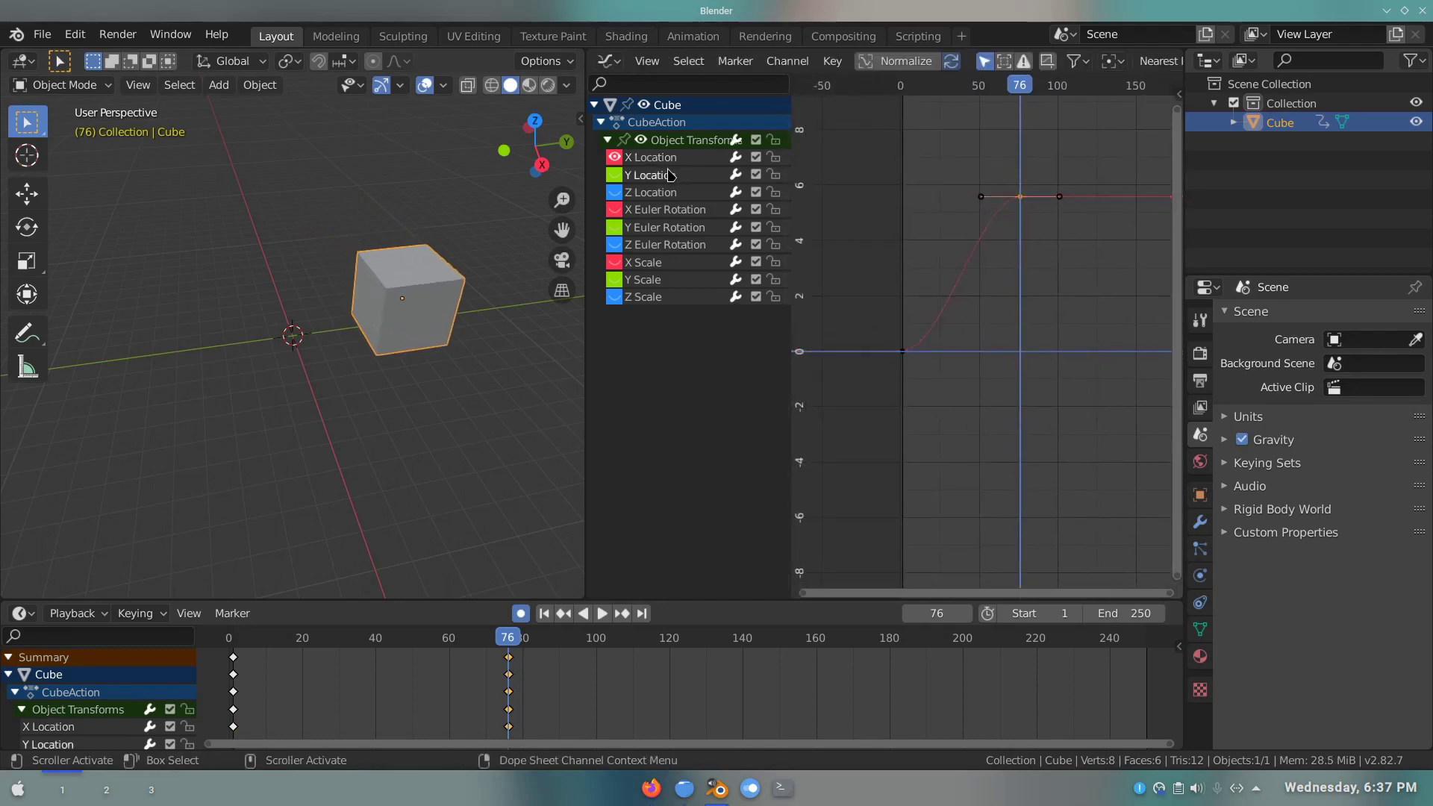
left_click(631, 179)
left_click(614, 174)
left_click(614, 192)
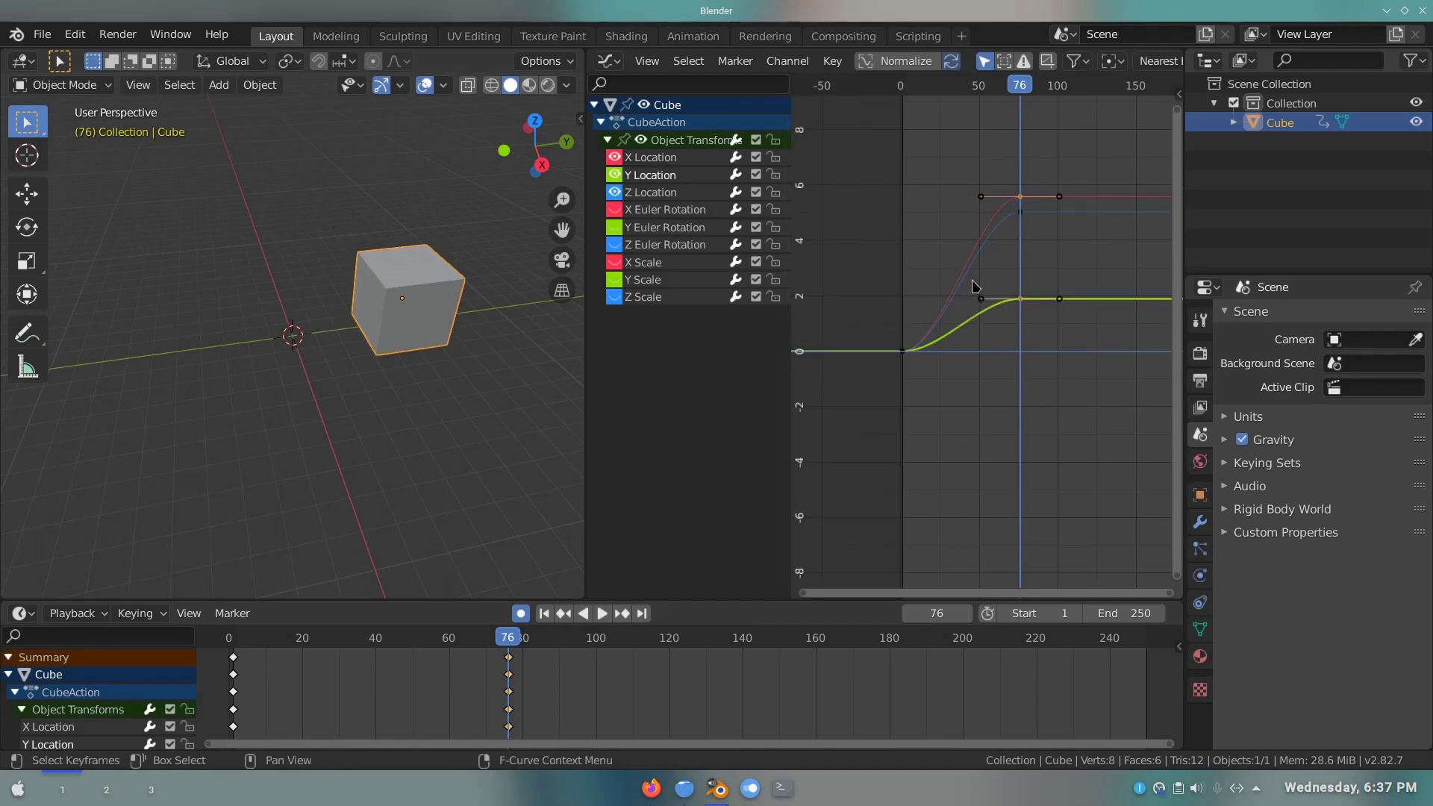
left_click_drag(1054, 326, 1012, 301)
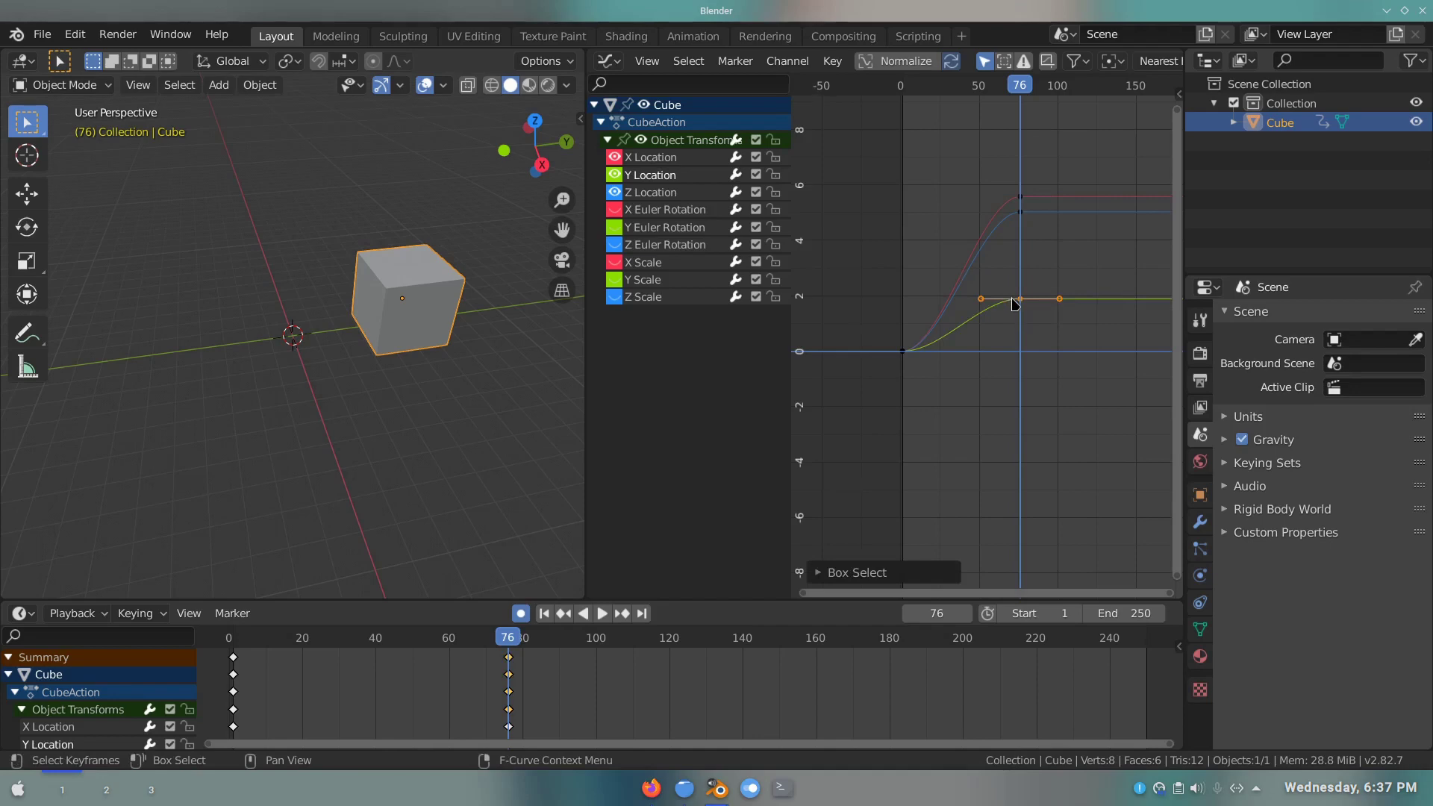
key("x")
left_click(1013, 301)
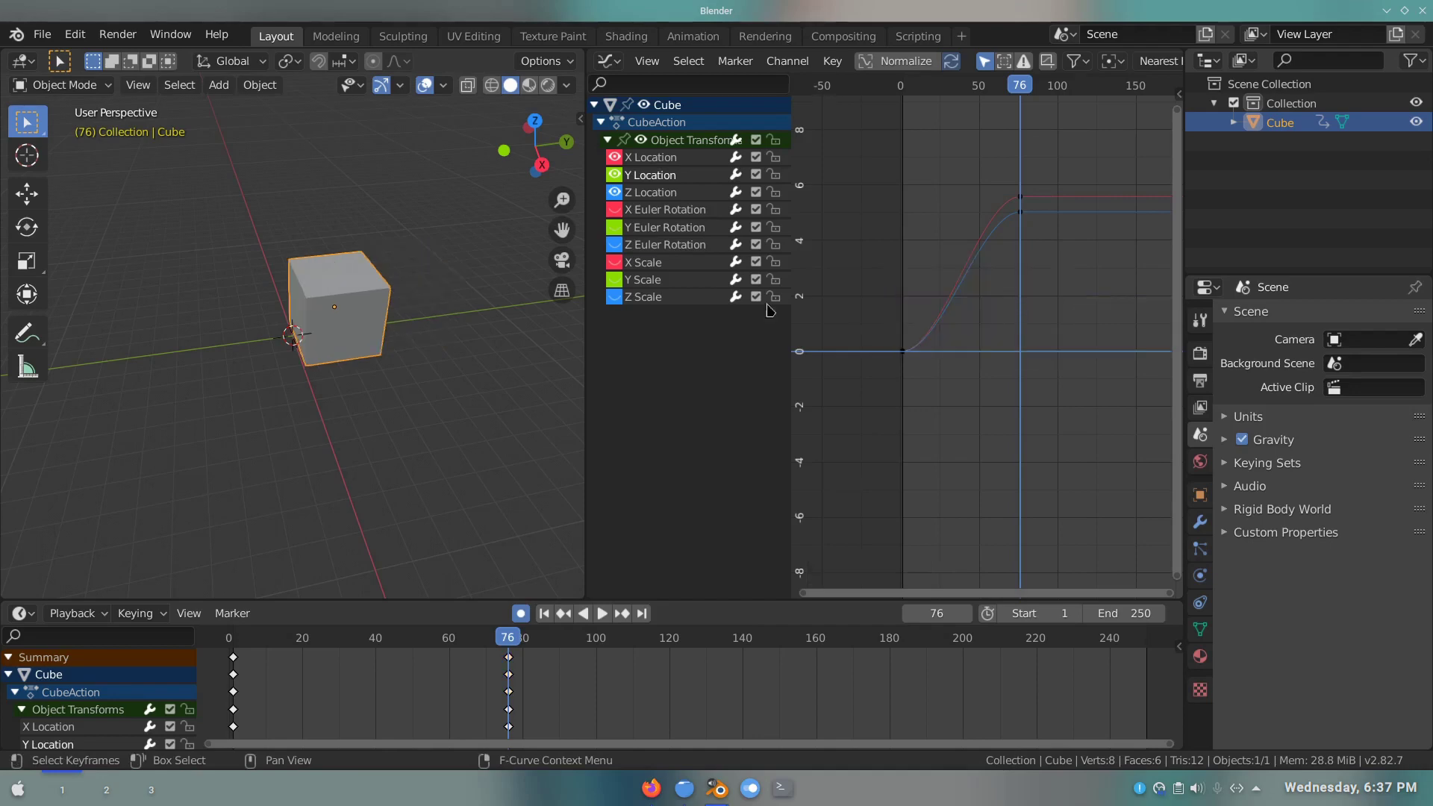
mouse_move(239, 306)
middle_mouse_down()
mouse_move(333, 319)
mouse_move(416, 303)
mouse_move(448, 321)
middle_mouse_up()
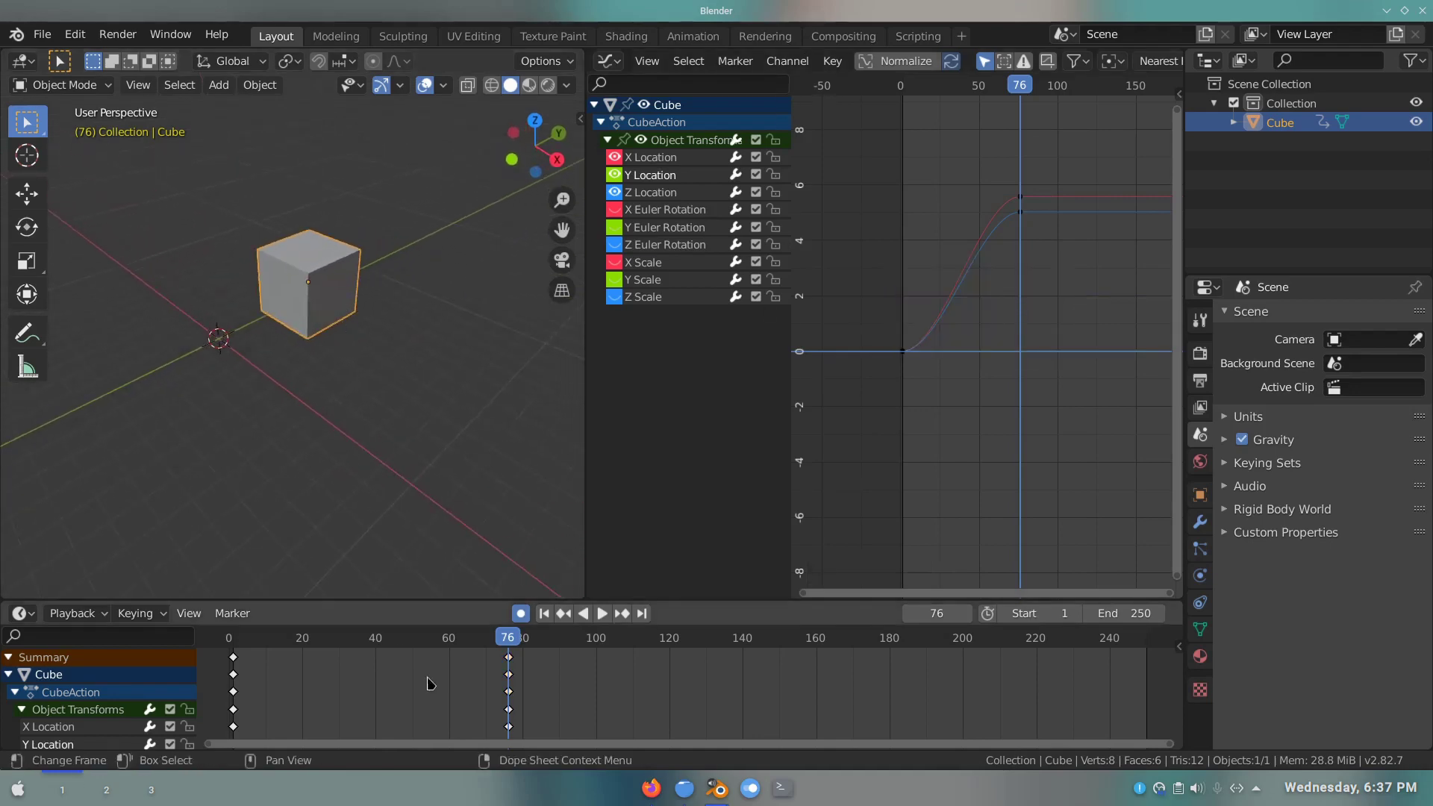
mouse_move(508, 644)
left_mouse_down()
mouse_move(250, 646)
mouse_move(408, 646)
left_mouse_up()
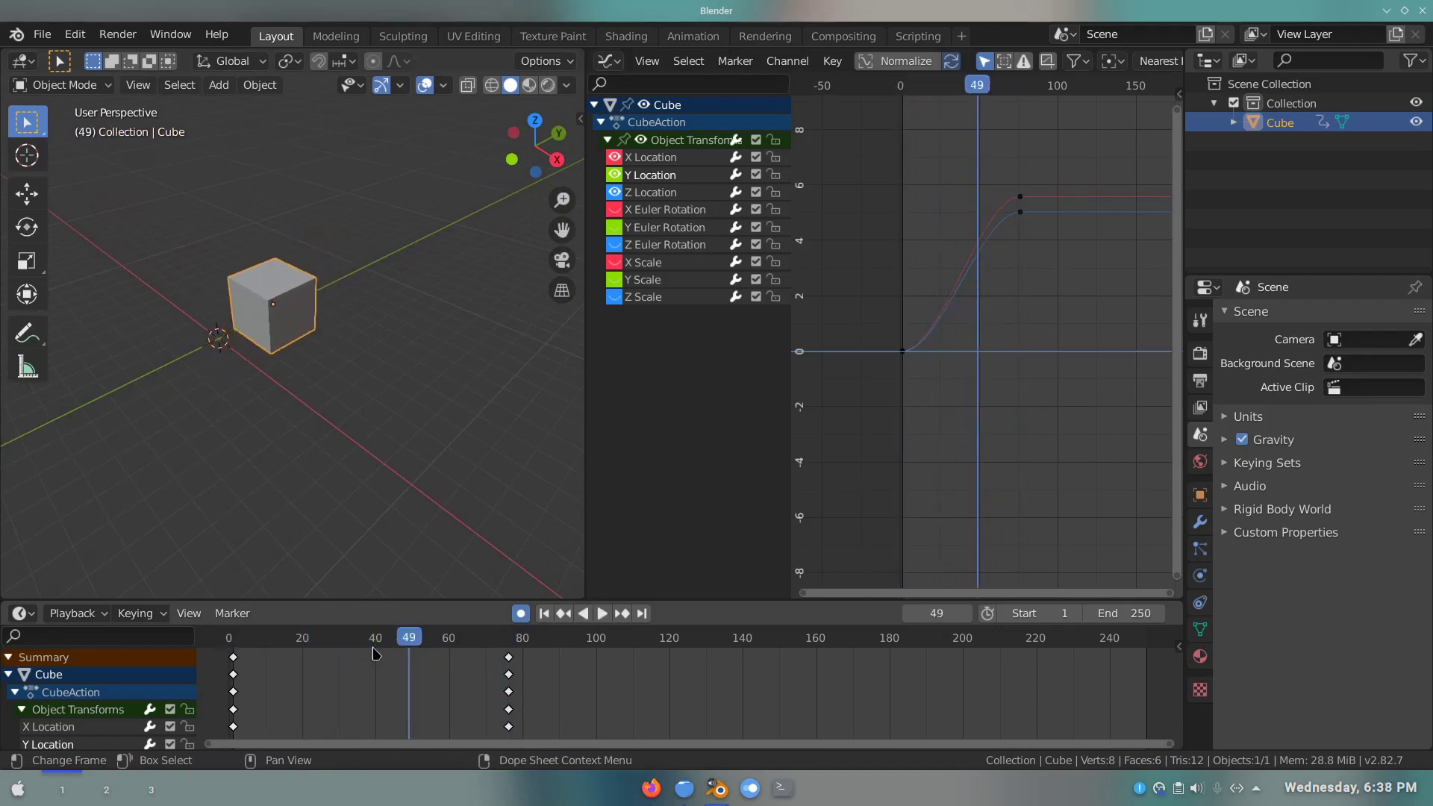
- Back in Preferences, lower F-Curve Visibility to about 0.526 and try Vector default handles
left_click(724, 797)
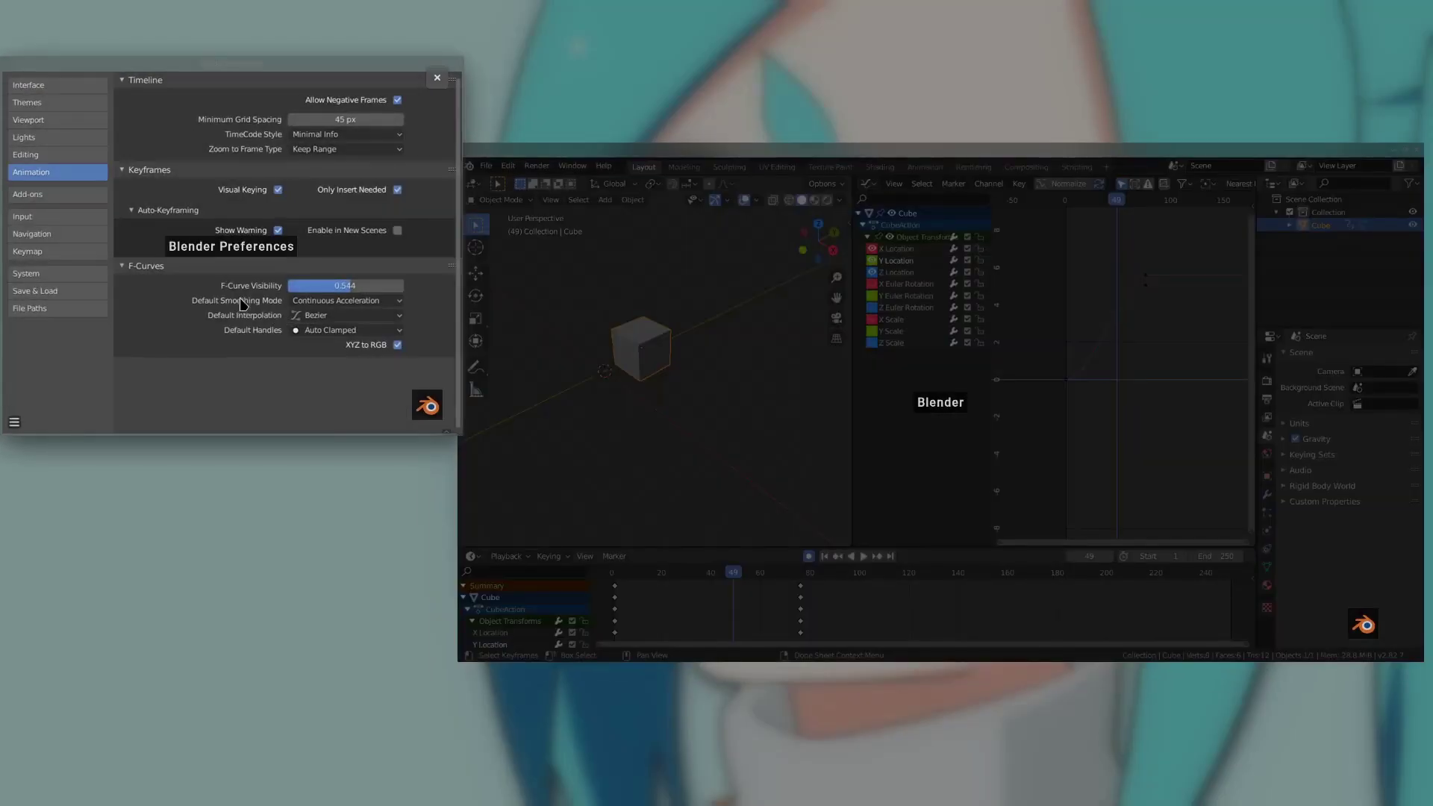
left_click(242, 307)
mouse_move(496, 378)
left_mouse_down()
mouse_move(571, 378)
mouse_move(406, 378)
mouse_move(570, 378)
mouse_move(492, 379)
left_mouse_up()
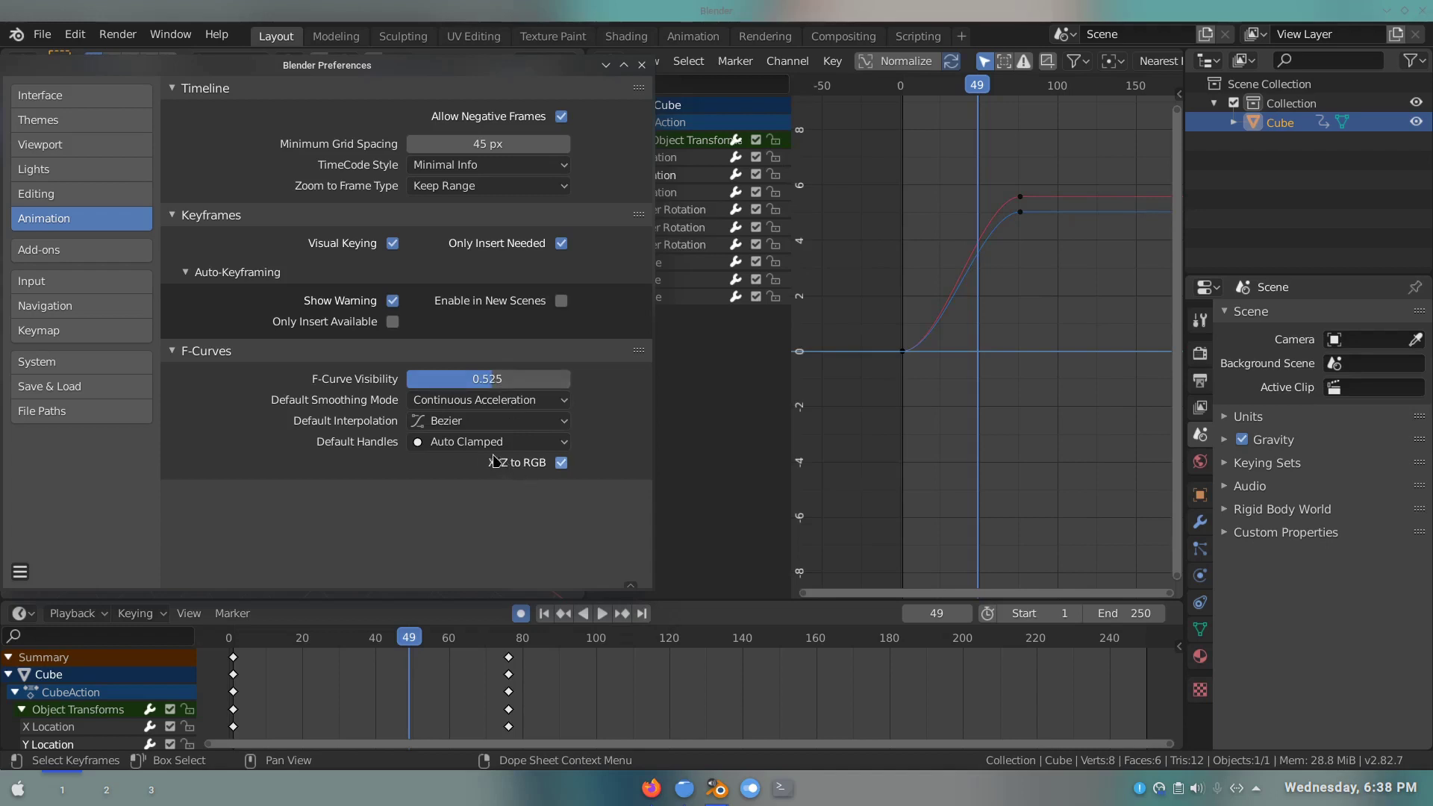
left_click(445, 441)
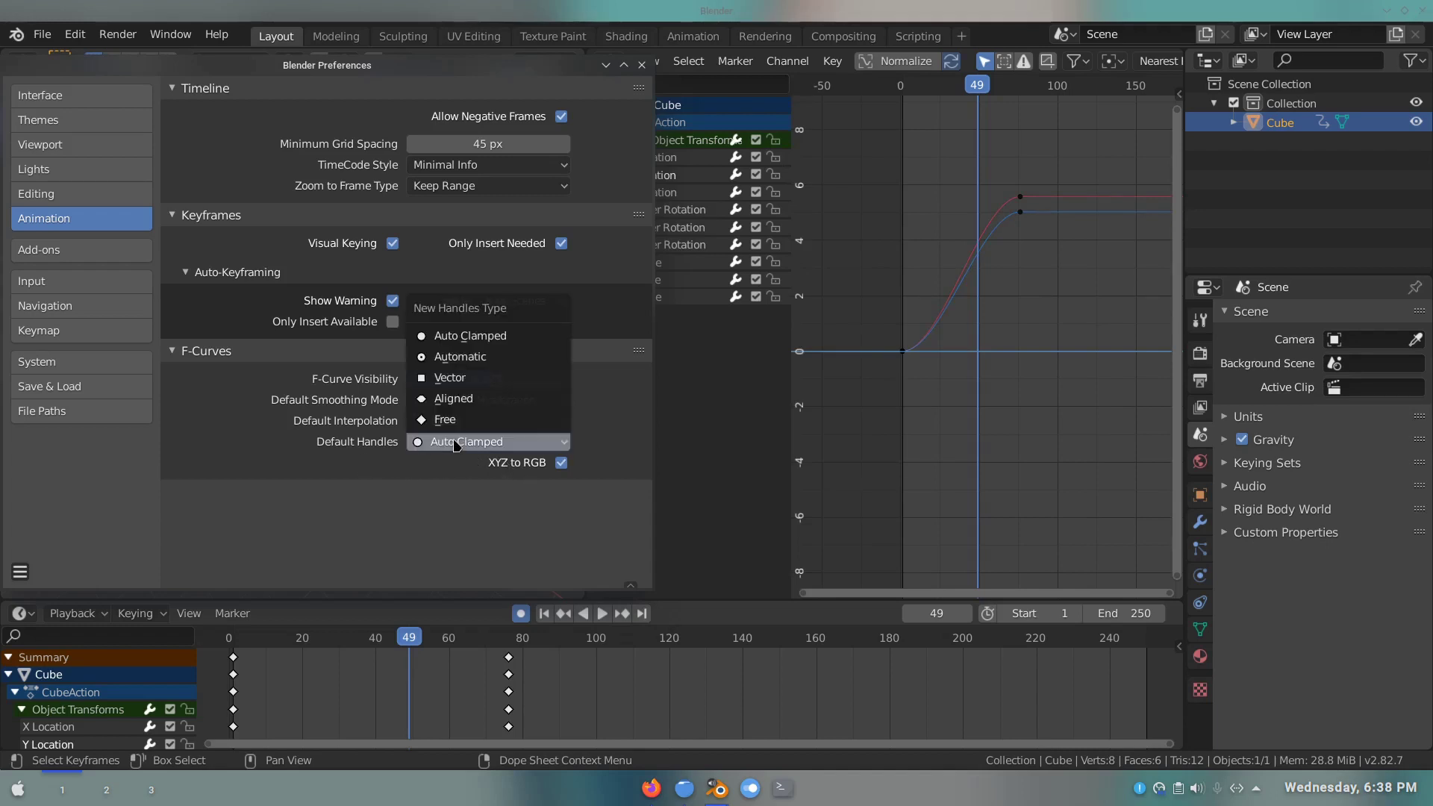
left_click(470, 378)
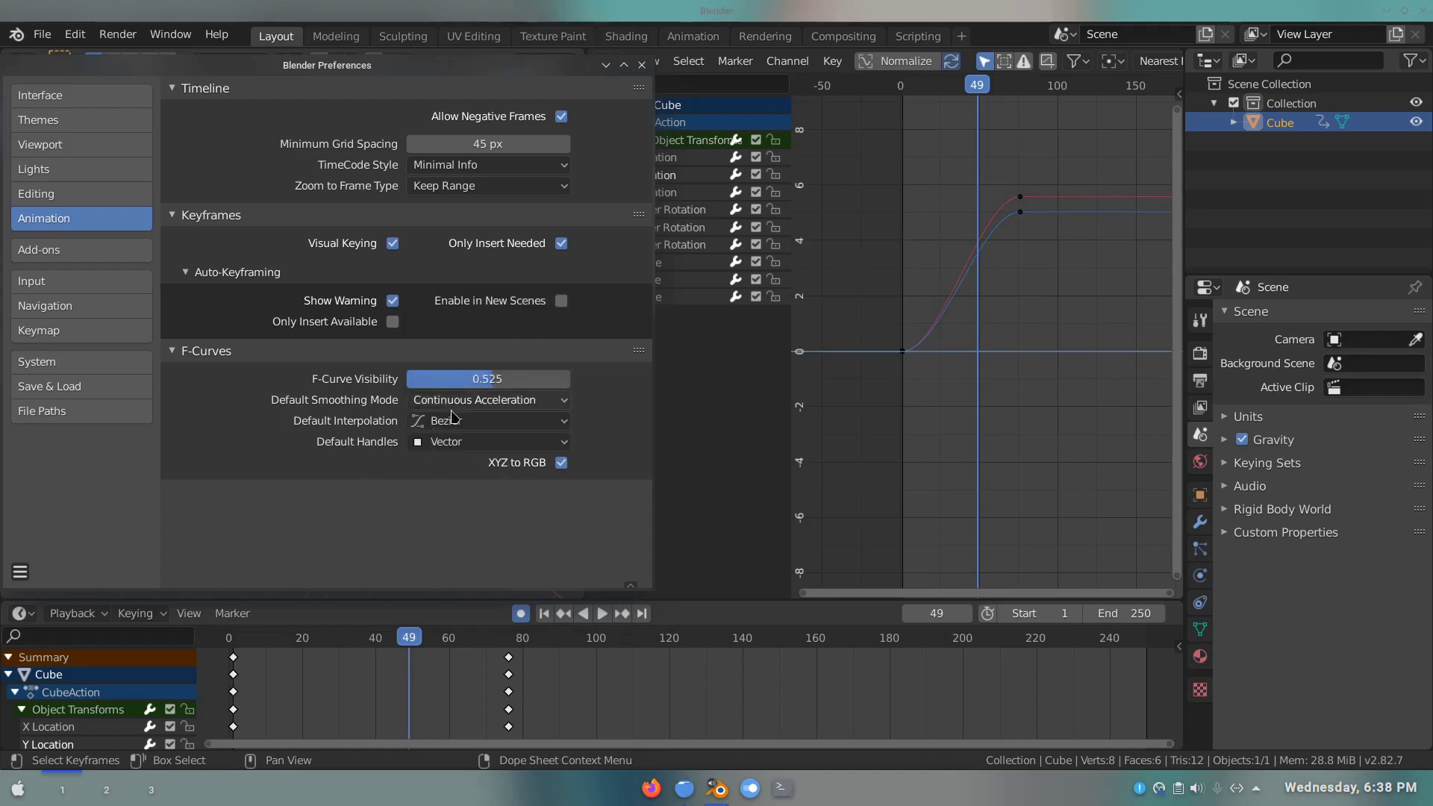
- Try Constant default interpolation, then set it back to Bezier
left_click(450, 422)
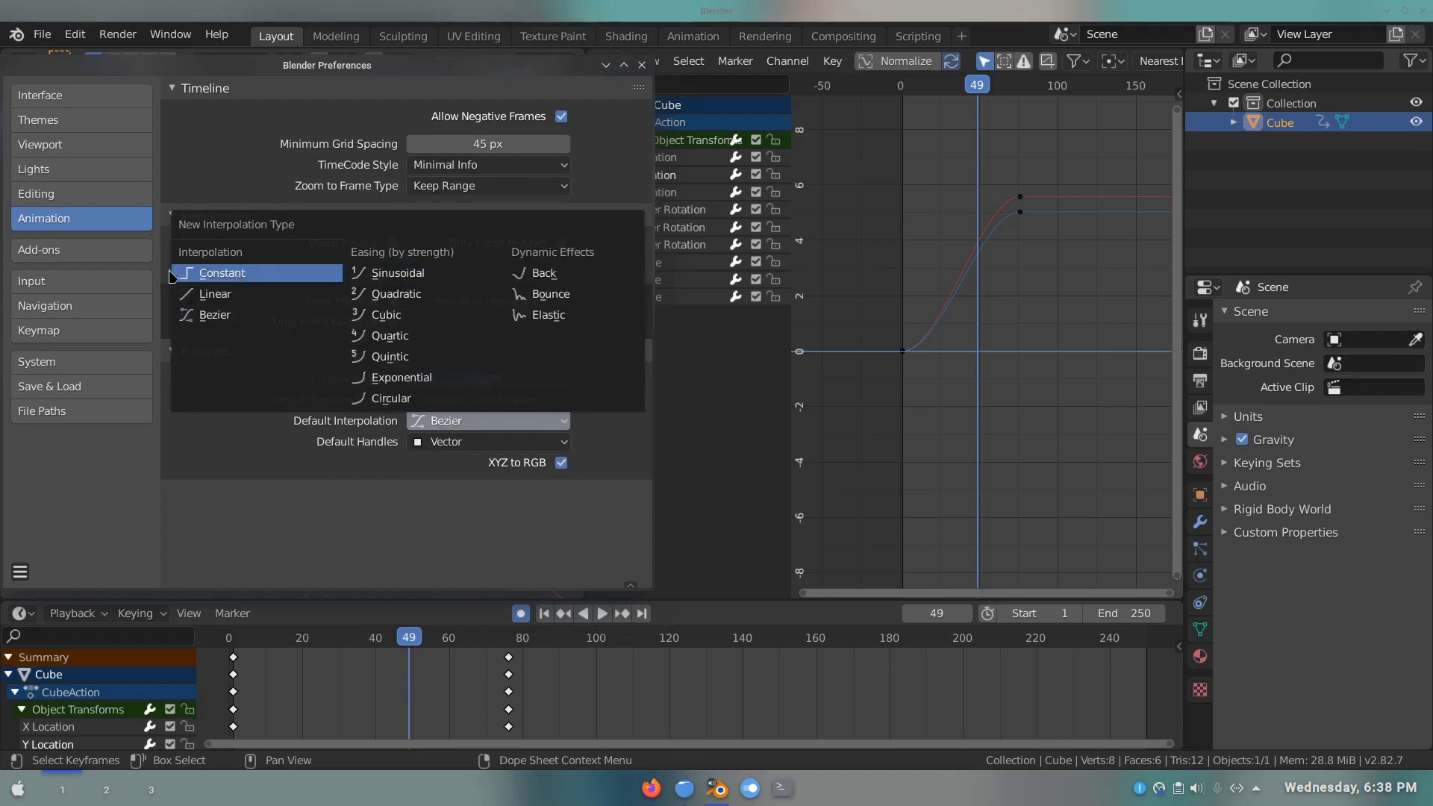
key("Escape")
left_click(448, 420)
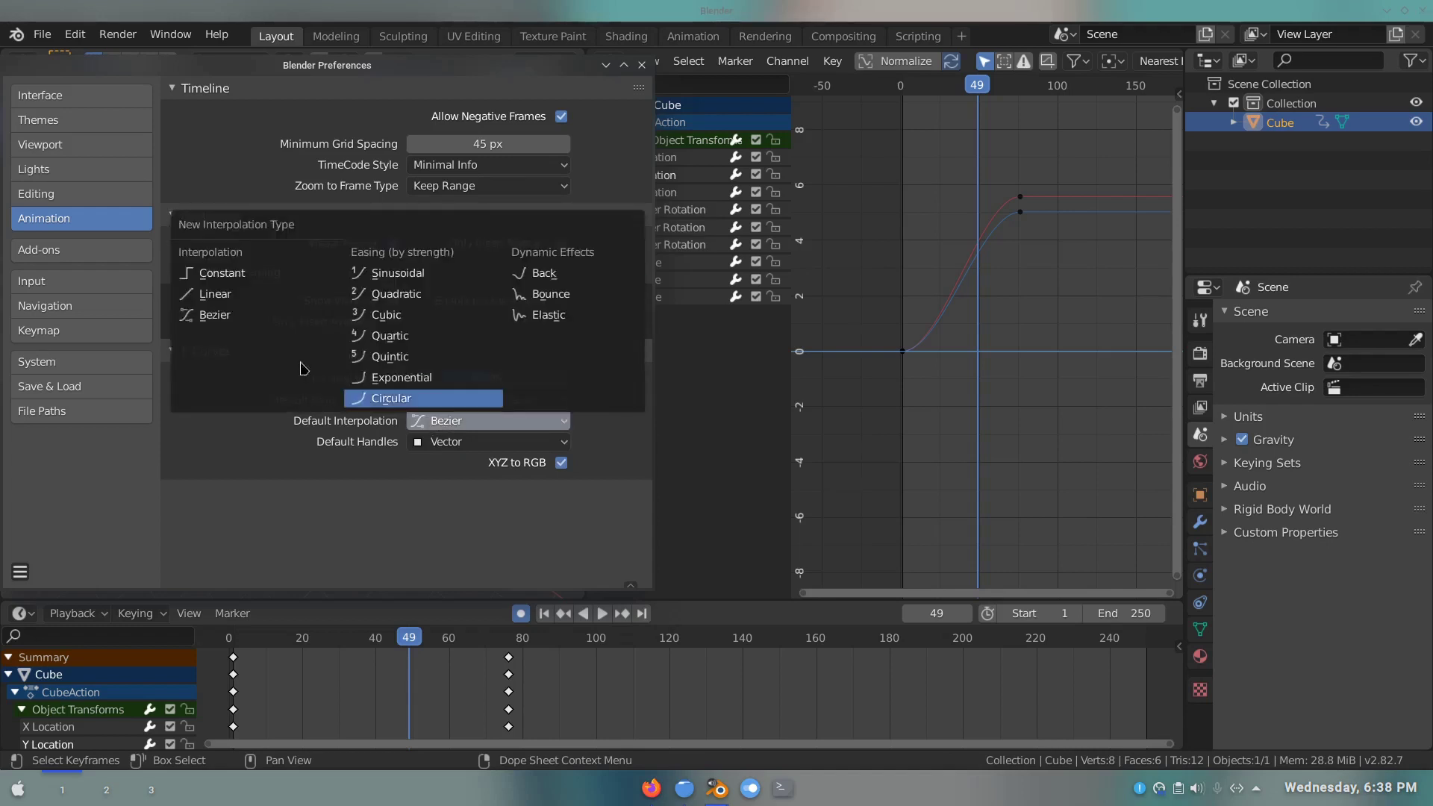
left_click(212, 279)
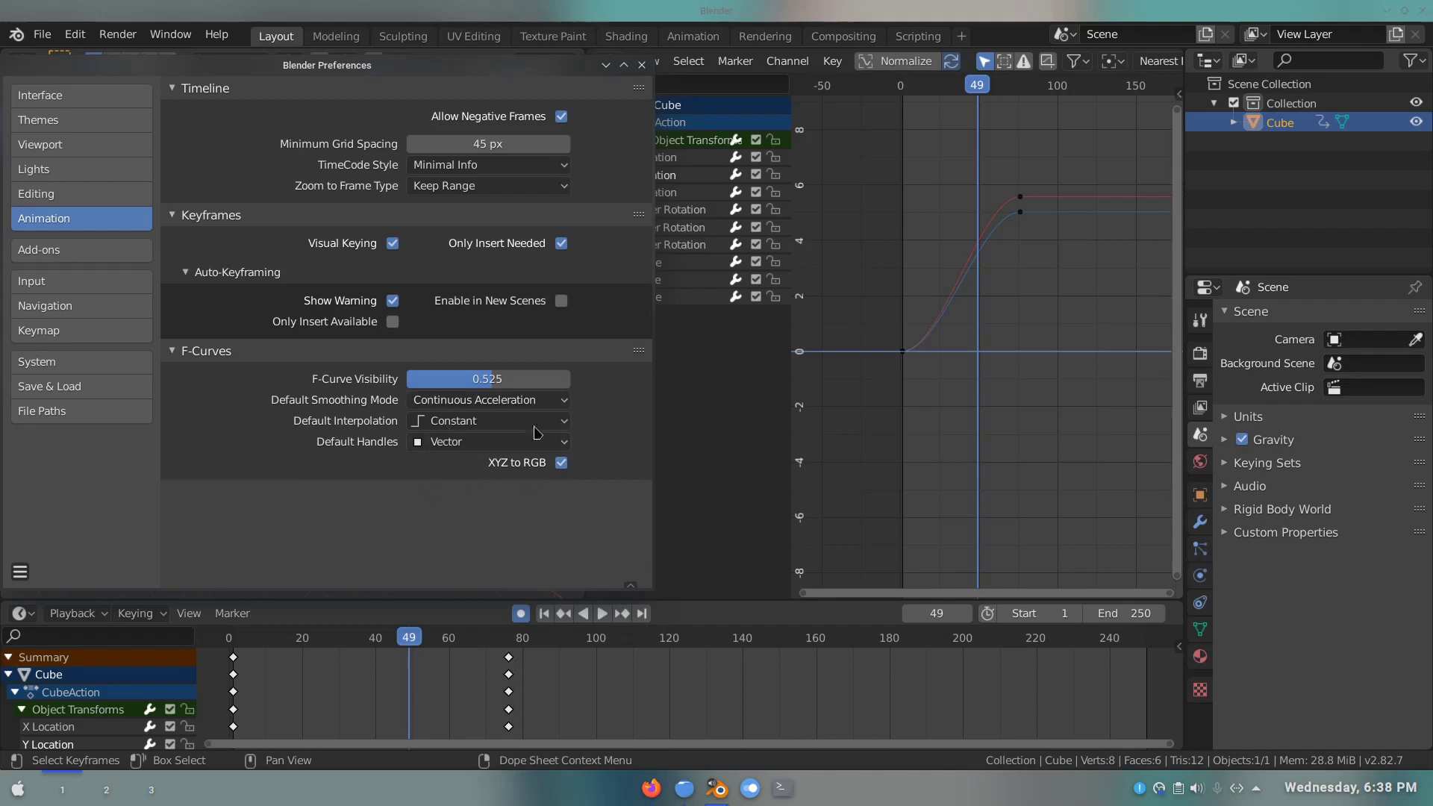
left_click(452, 424)
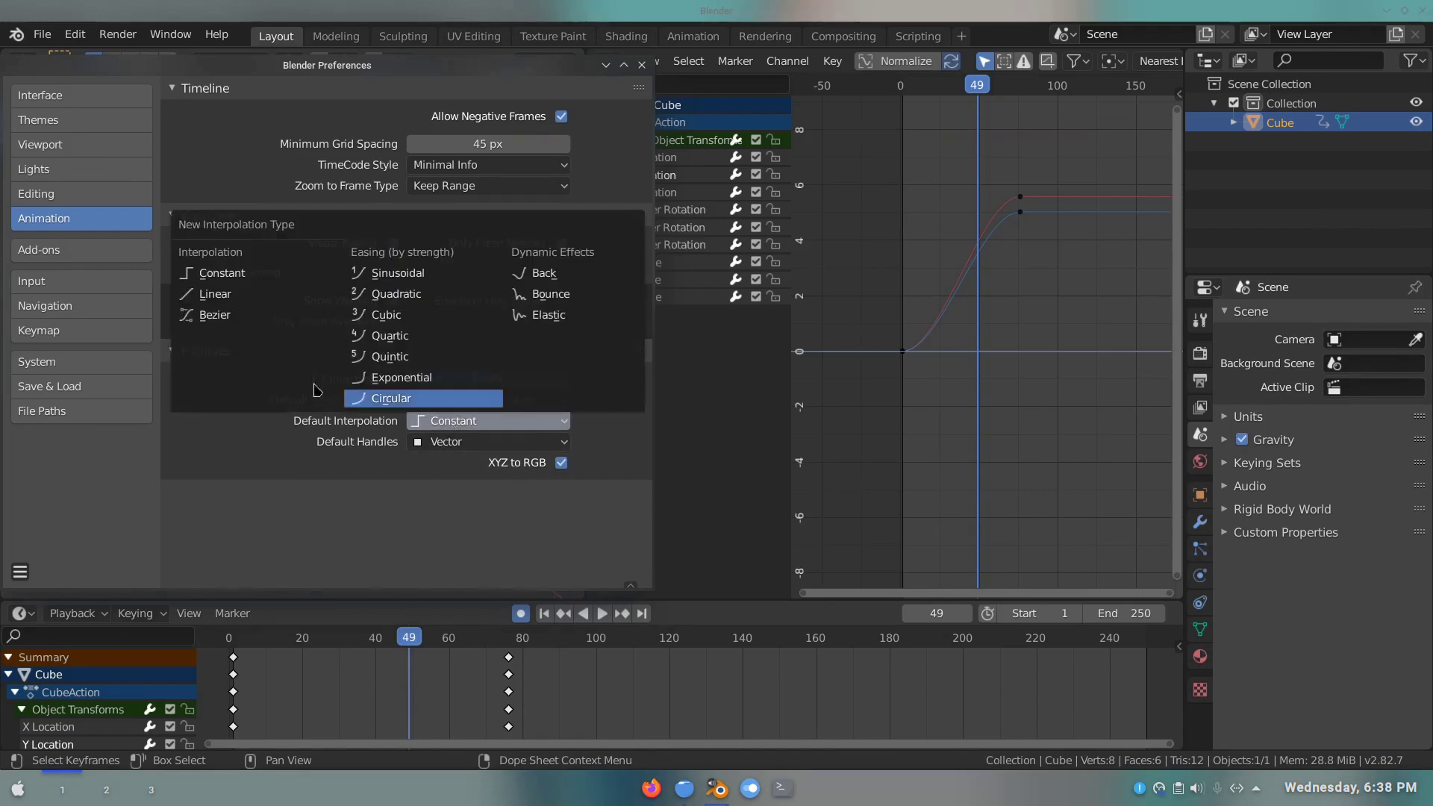
left_click(231, 317)
- Make Automatic the default handle type for new F-Curves
left_click(485, 441)
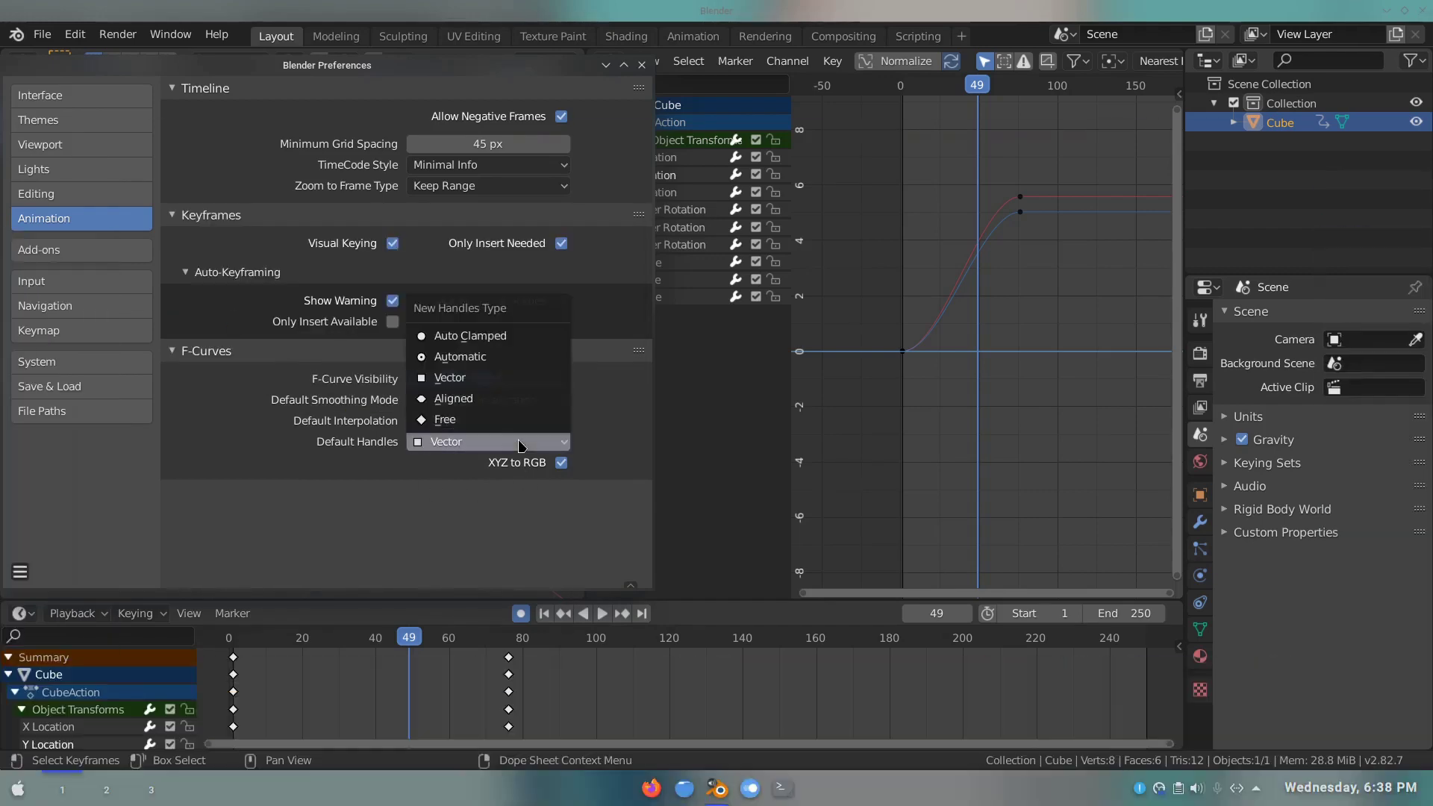
left_click(460, 356)
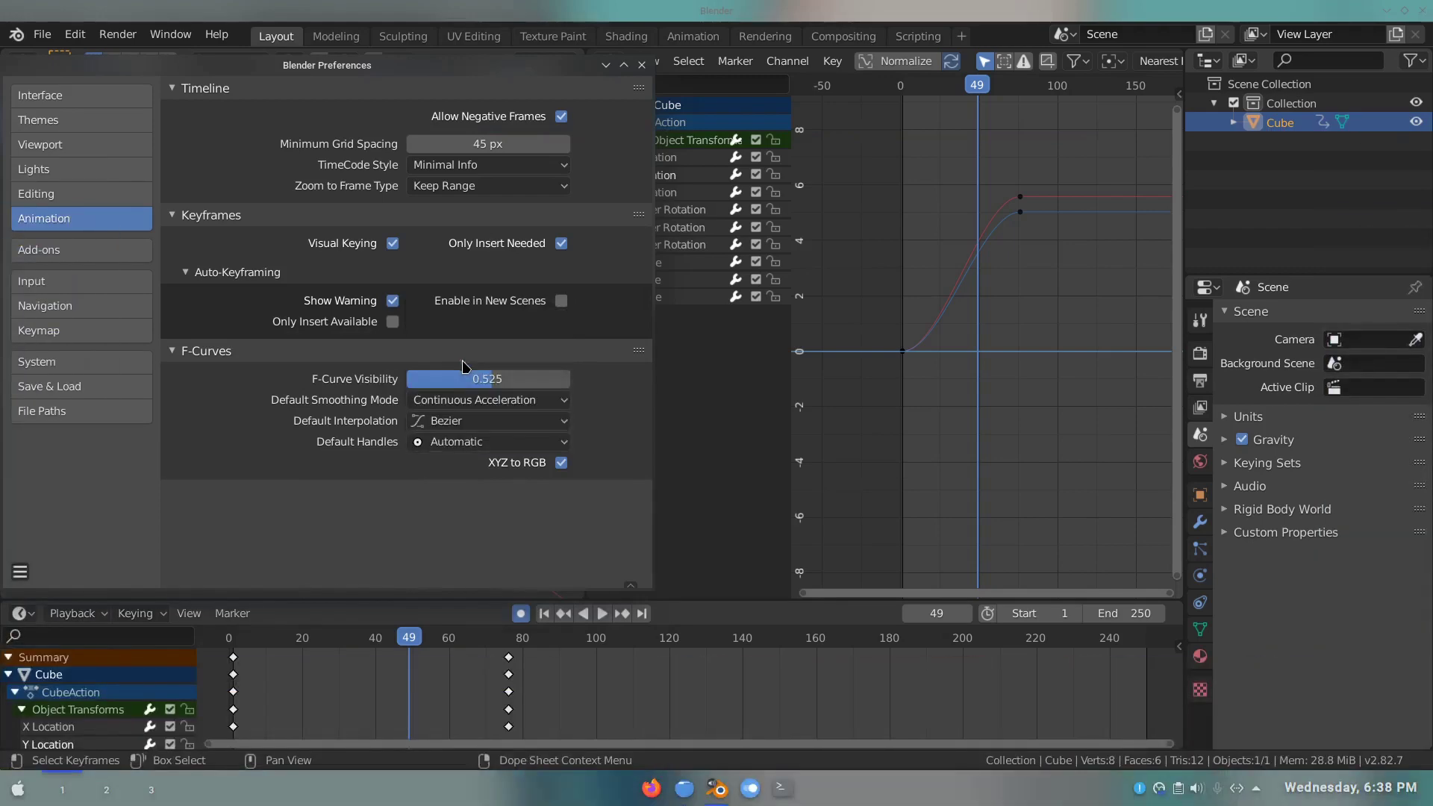
left_click(467, 442)
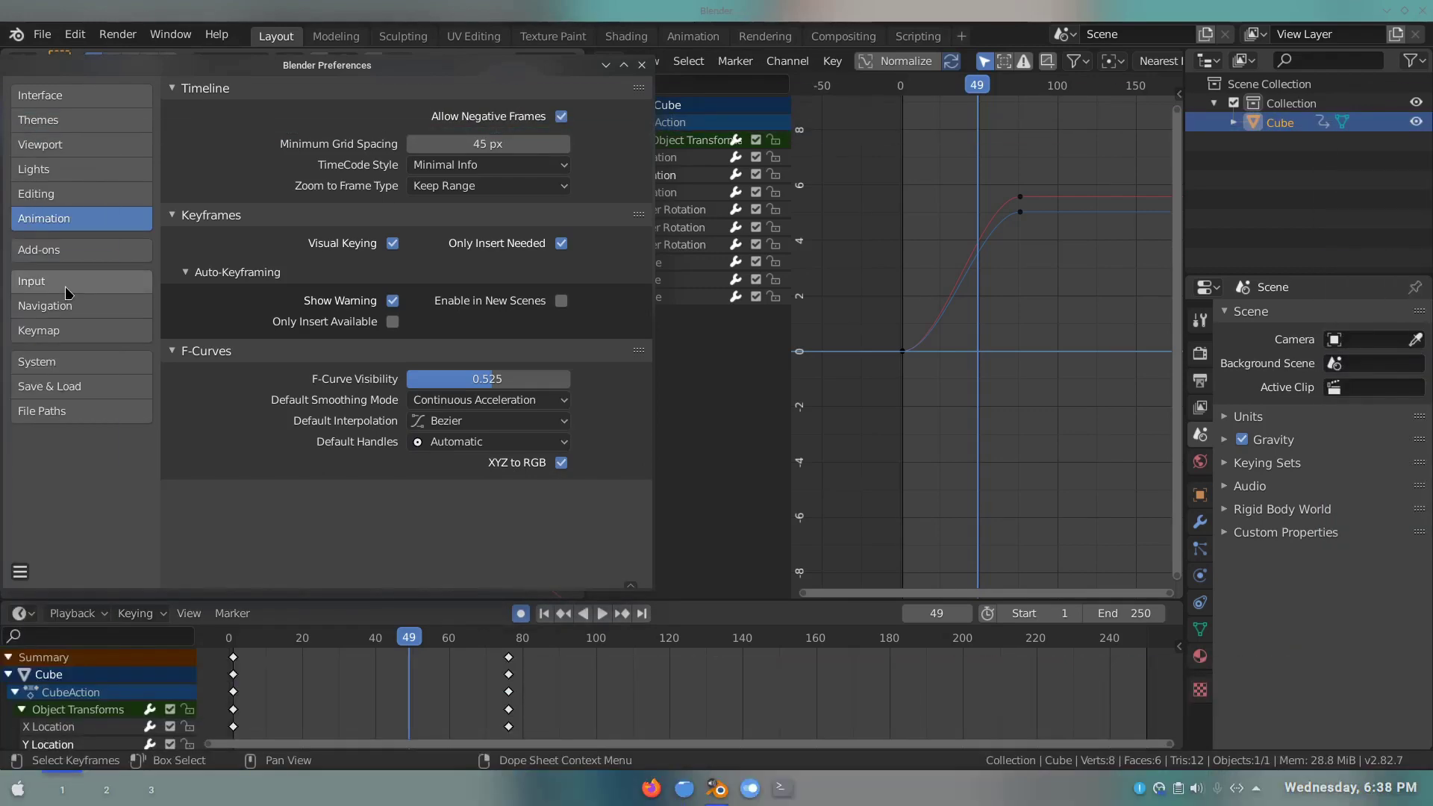
- Drag Preferences to the right to reveal the 3D scene, then show its Viewport settings
left_click(50, 199)
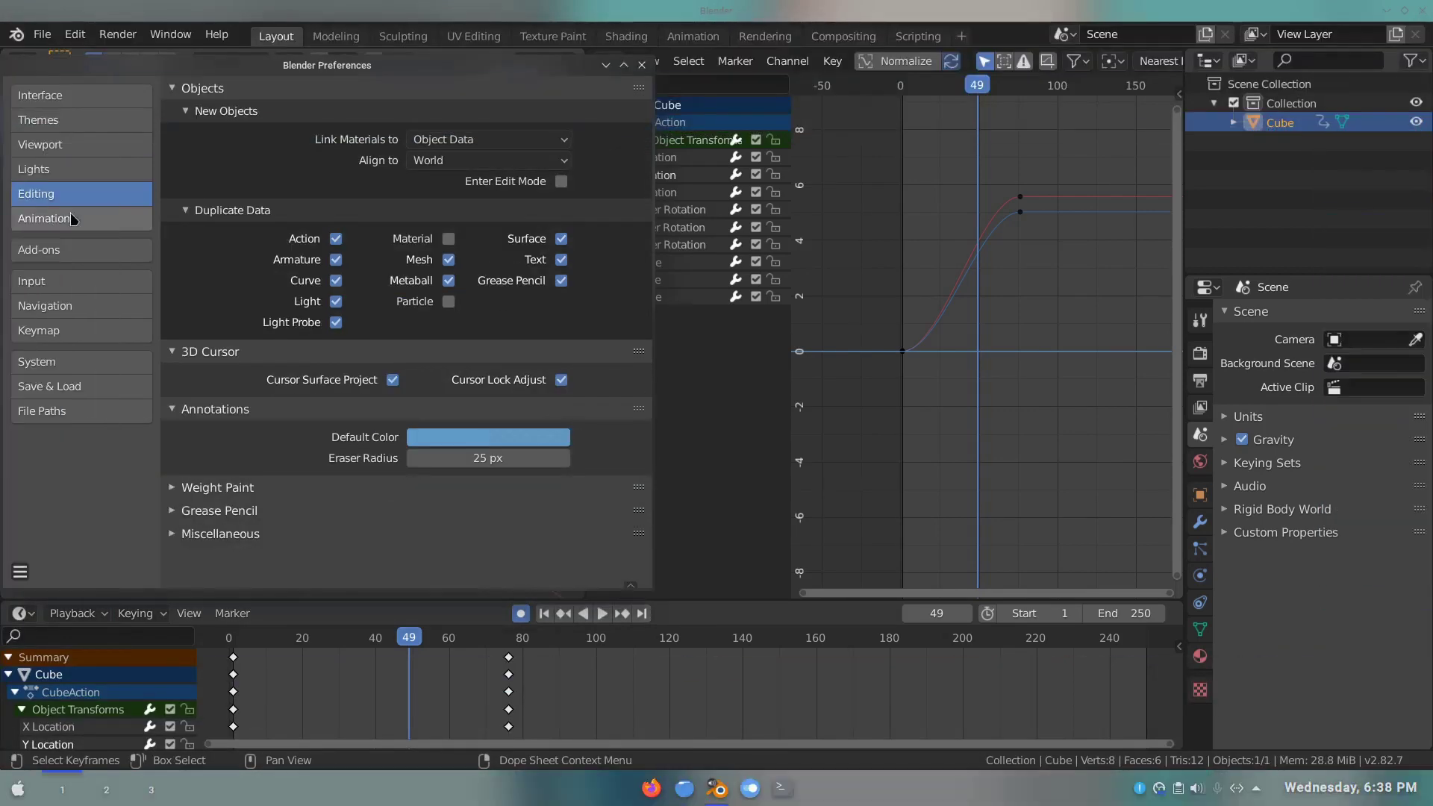
left_click_drag(263, 78, 798, 80)
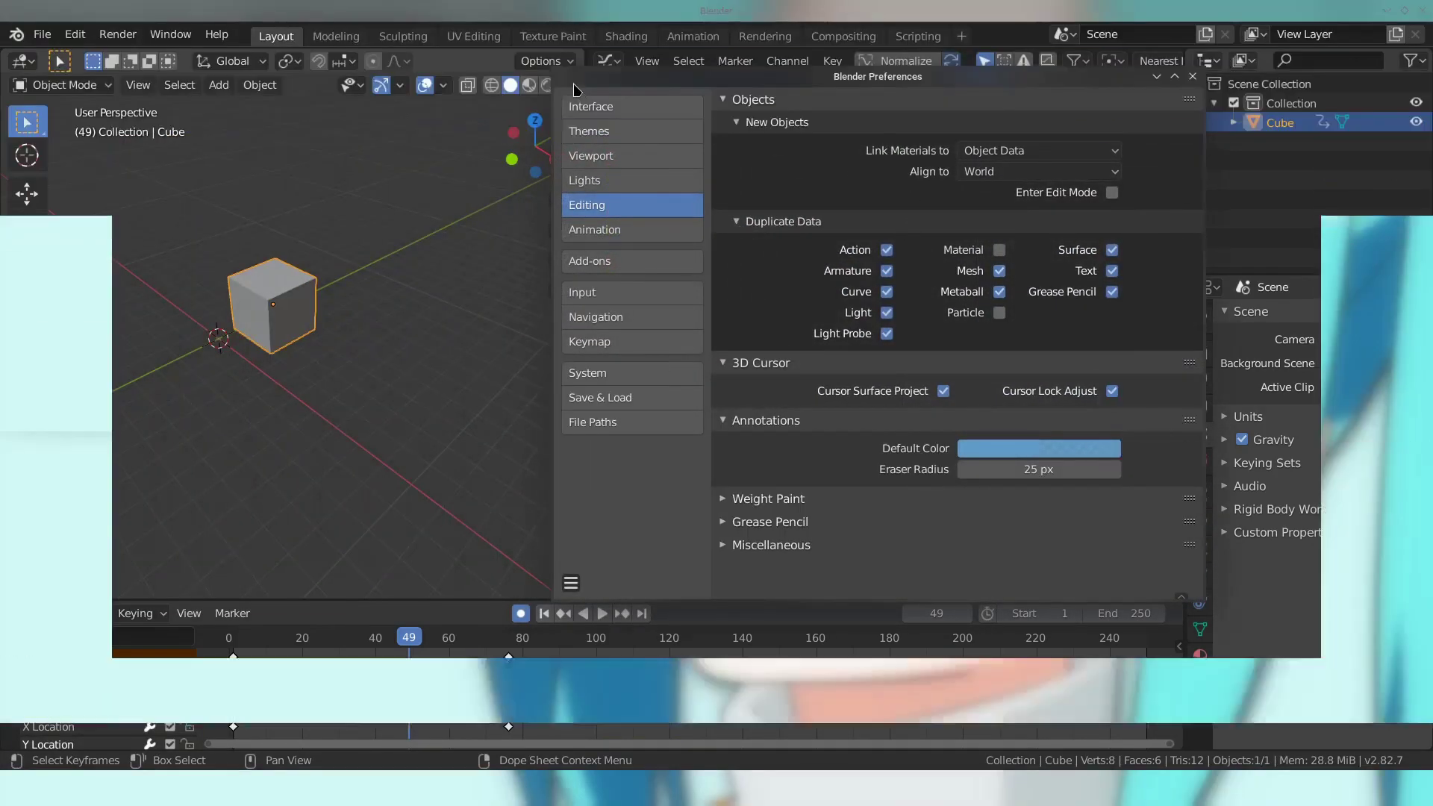
mouse_move(572, 83)
left_mouse_down()
mouse_move(841, 127)
mouse_move(713, 105)
left_mouse_up()
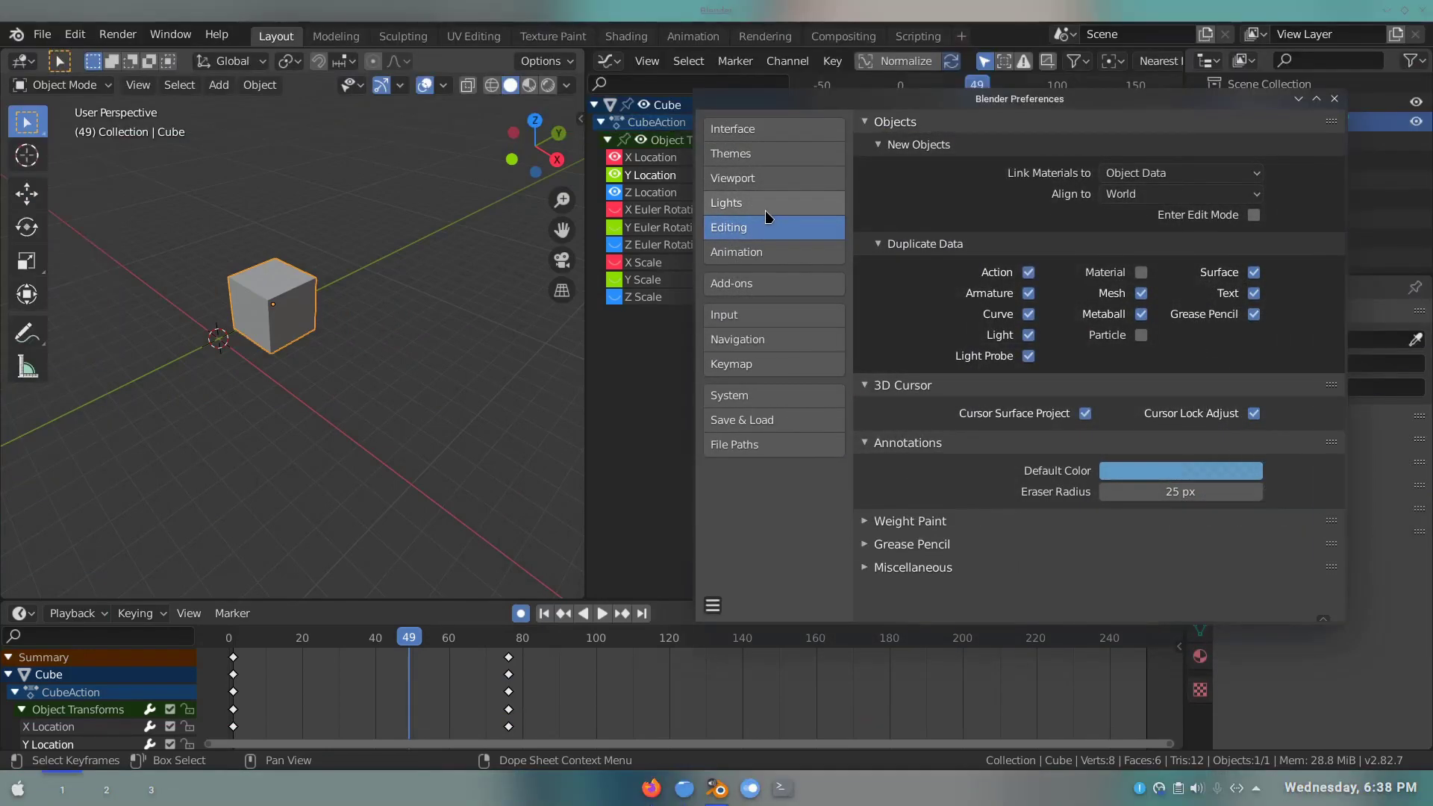
left_click(761, 202)
left_click(758, 179)
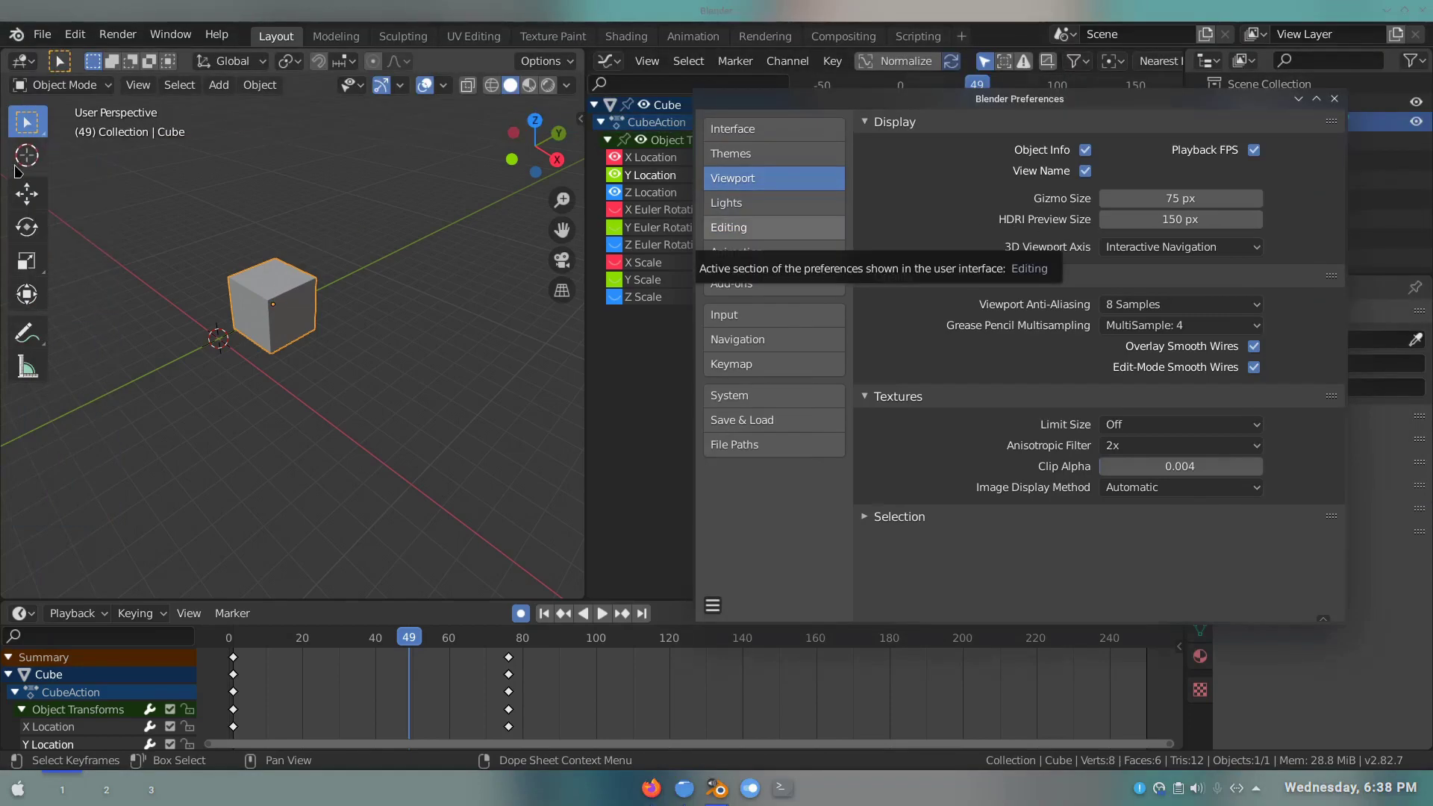
- With the Move tool active, raise the viewport Gizmo Size from 75 to 146 px
left_click(26, 195)
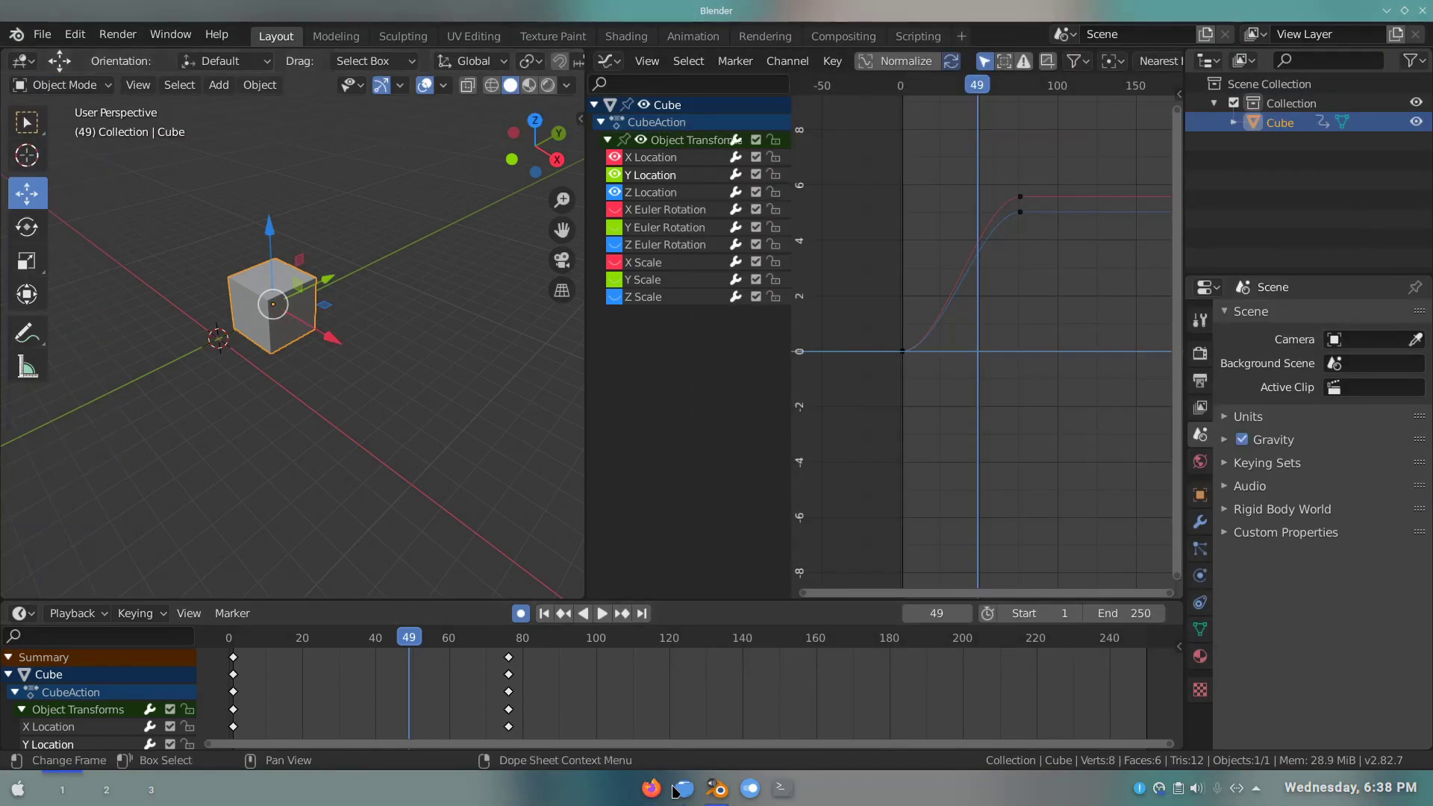
left_click(716, 788)
left_click(1010, 419)
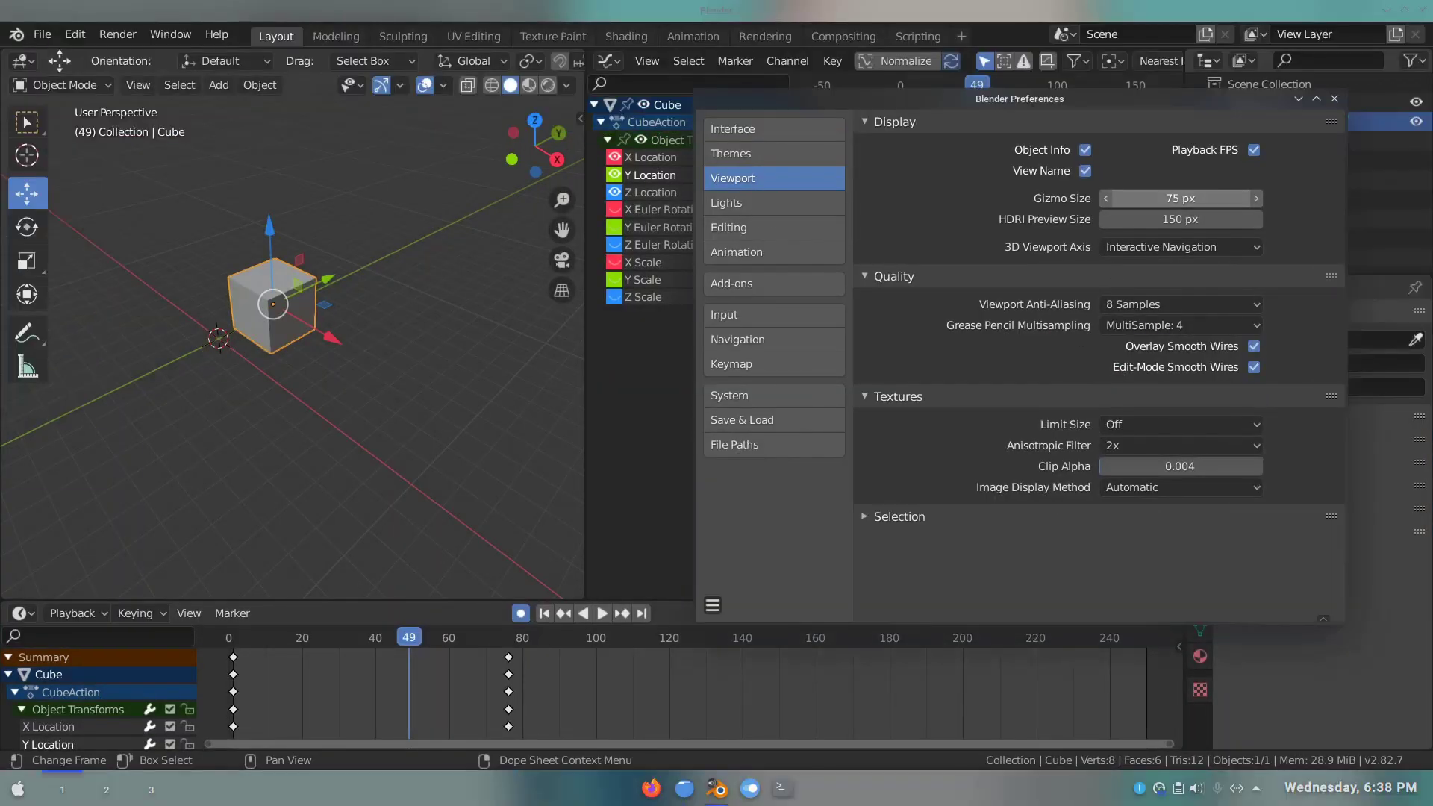
mouse_move(1178, 197)
left_mouse_down()
mouse_move(1223, 198)
mouse_move(1138, 198)
mouse_move(1238, 219)
left_mouse_up()
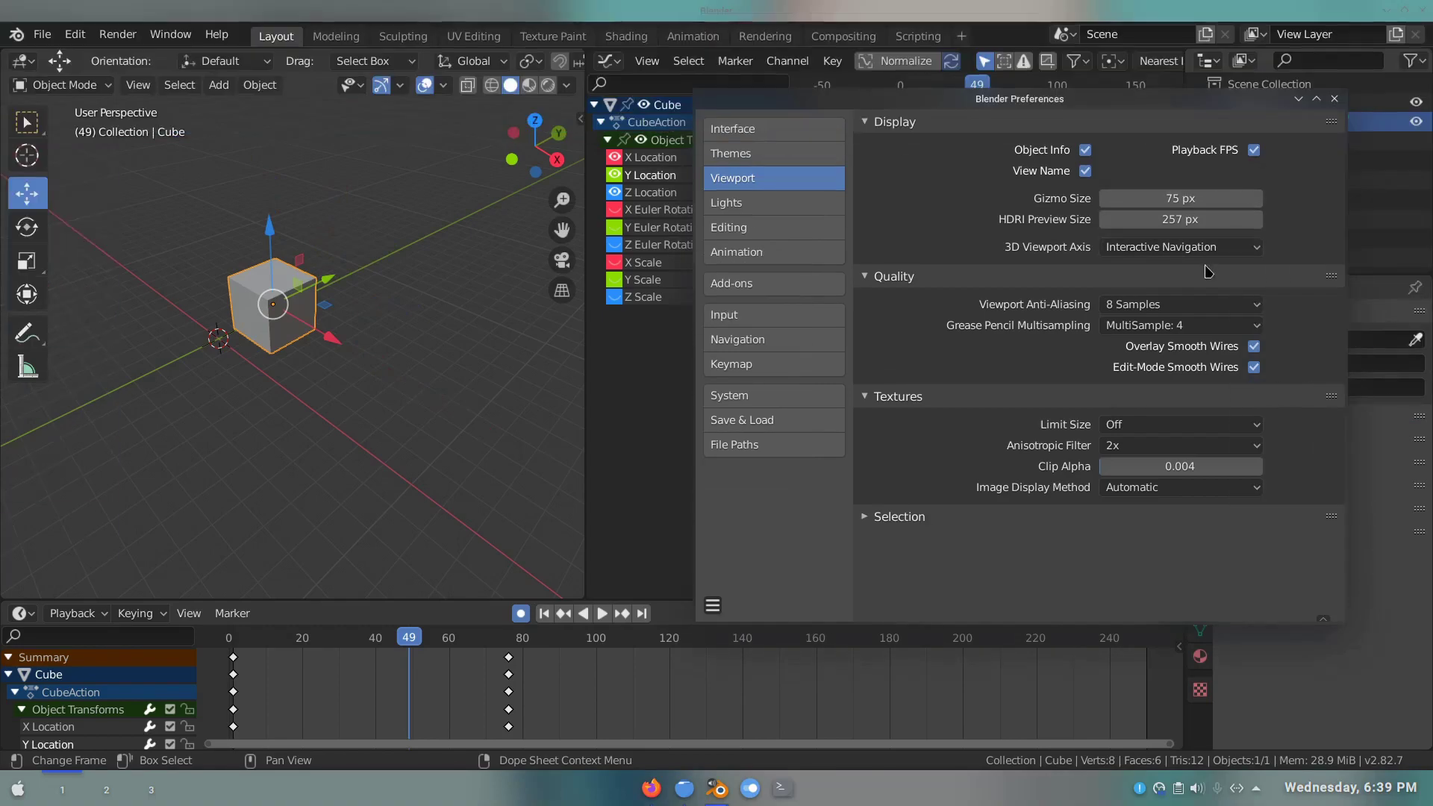
- Test the larger Rotate tool gizmo by rotating the cube
left_click(27, 226)
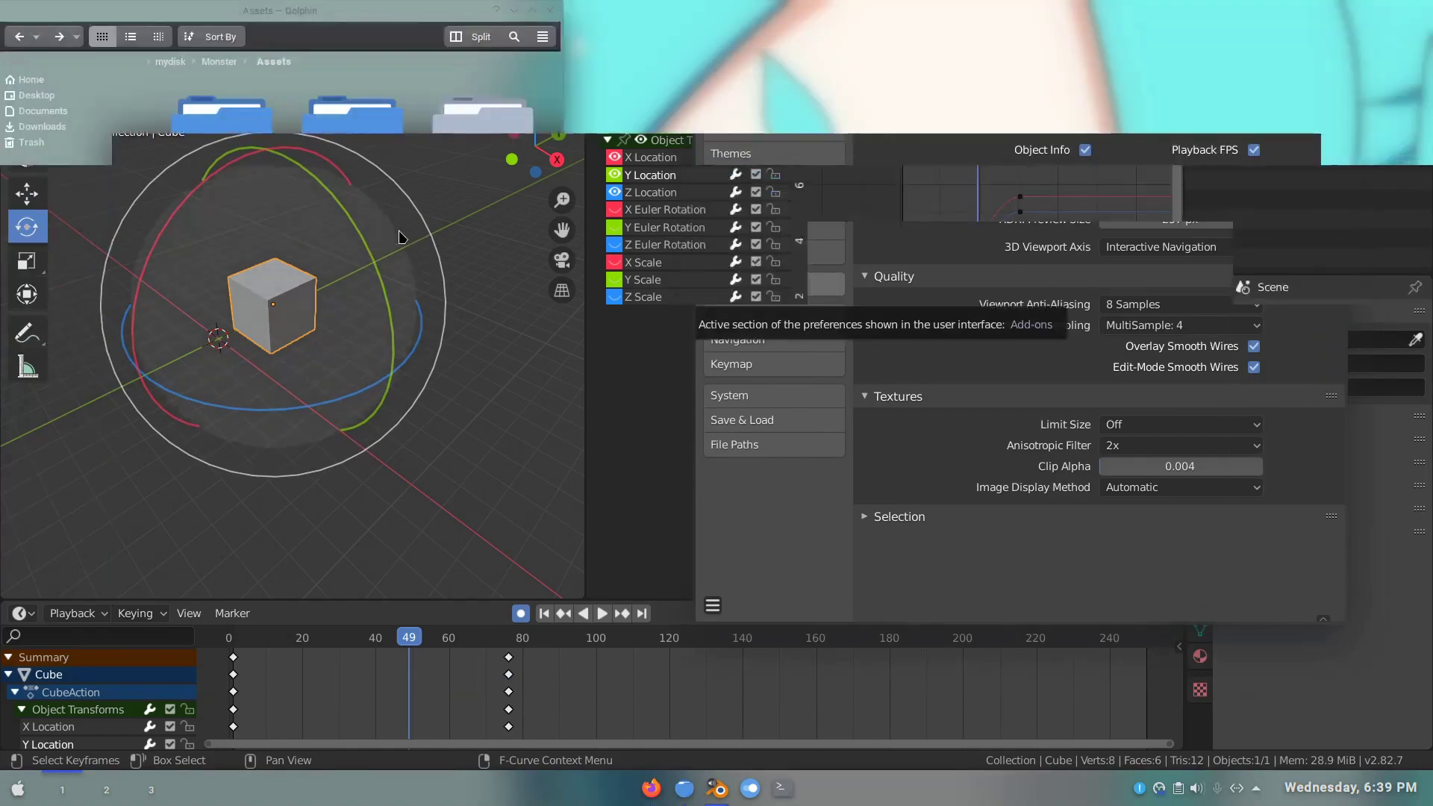
left_click_drag(365, 243, 448, 415)
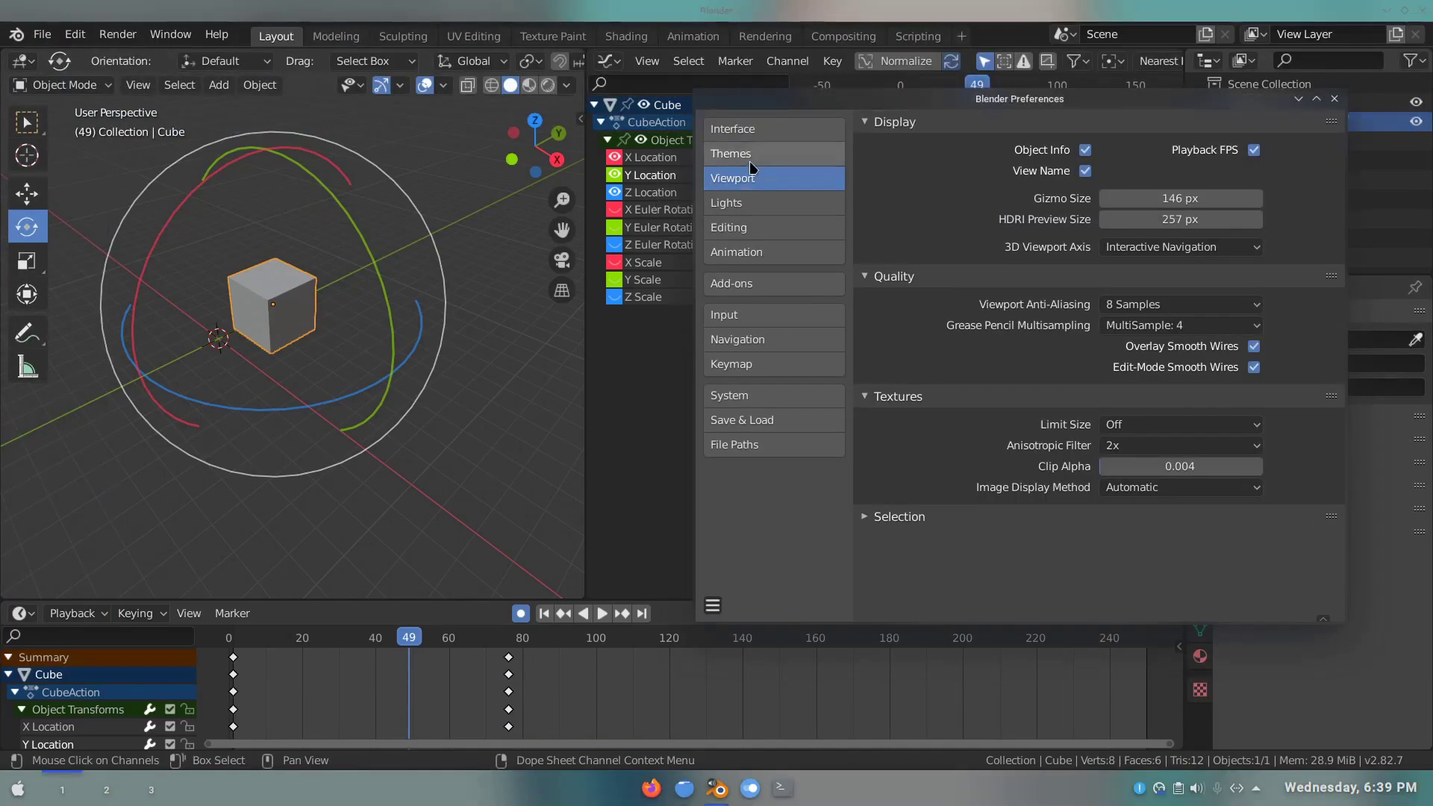
left_click(749, 157)
- Try the Blender Light theme, then switch back to Blender Dark
left_click(992, 131)
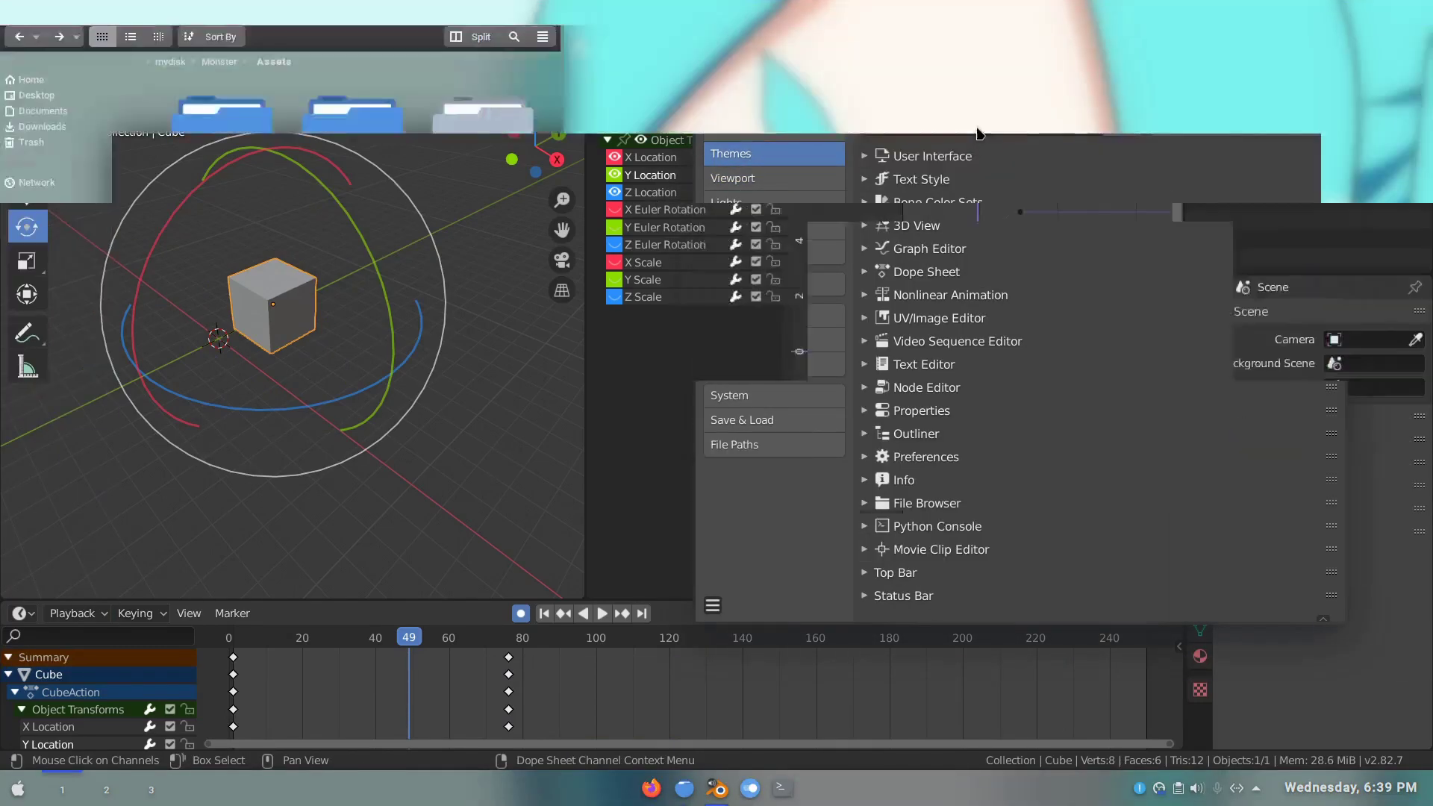
left_click(946, 168)
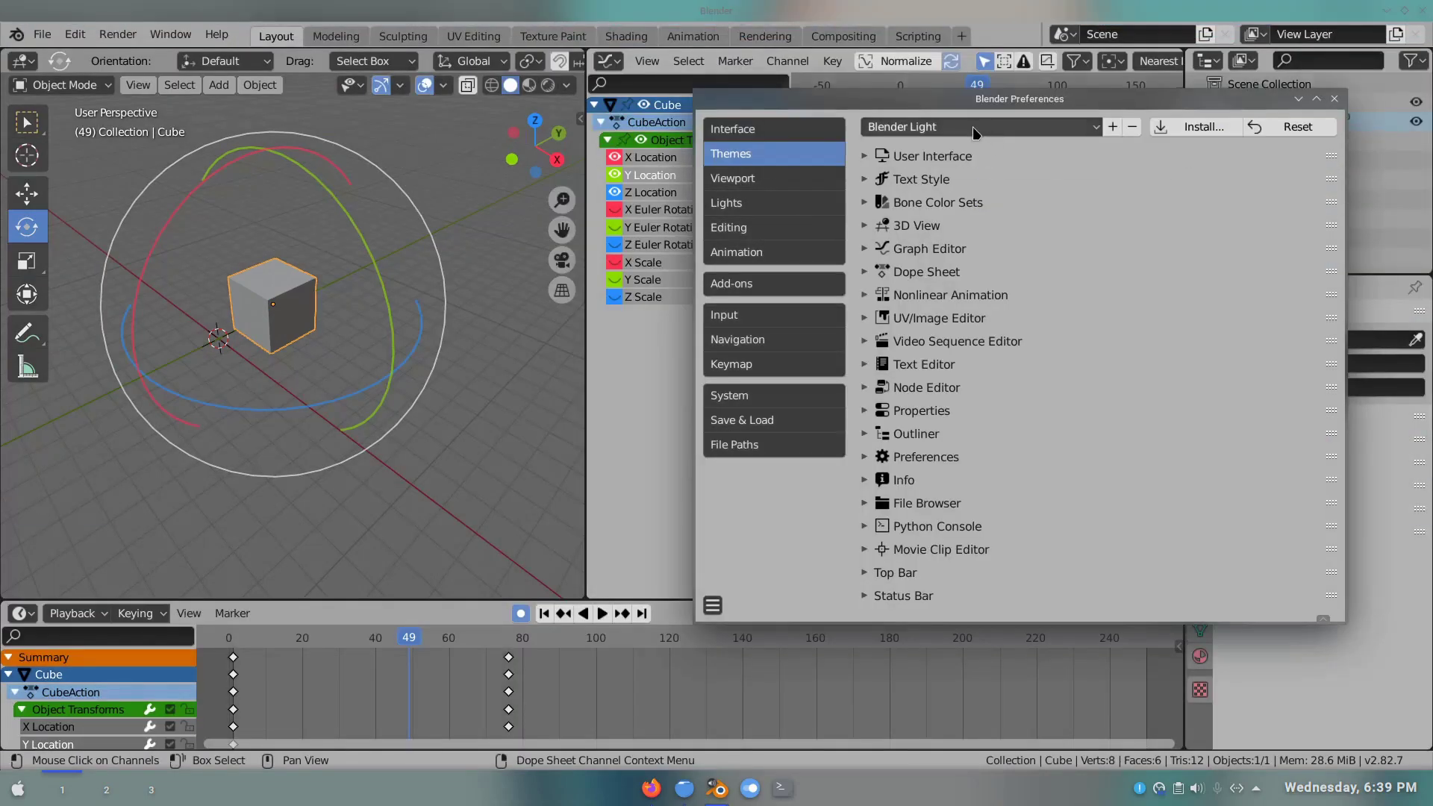
left_click(973, 127)
left_click(948, 148)
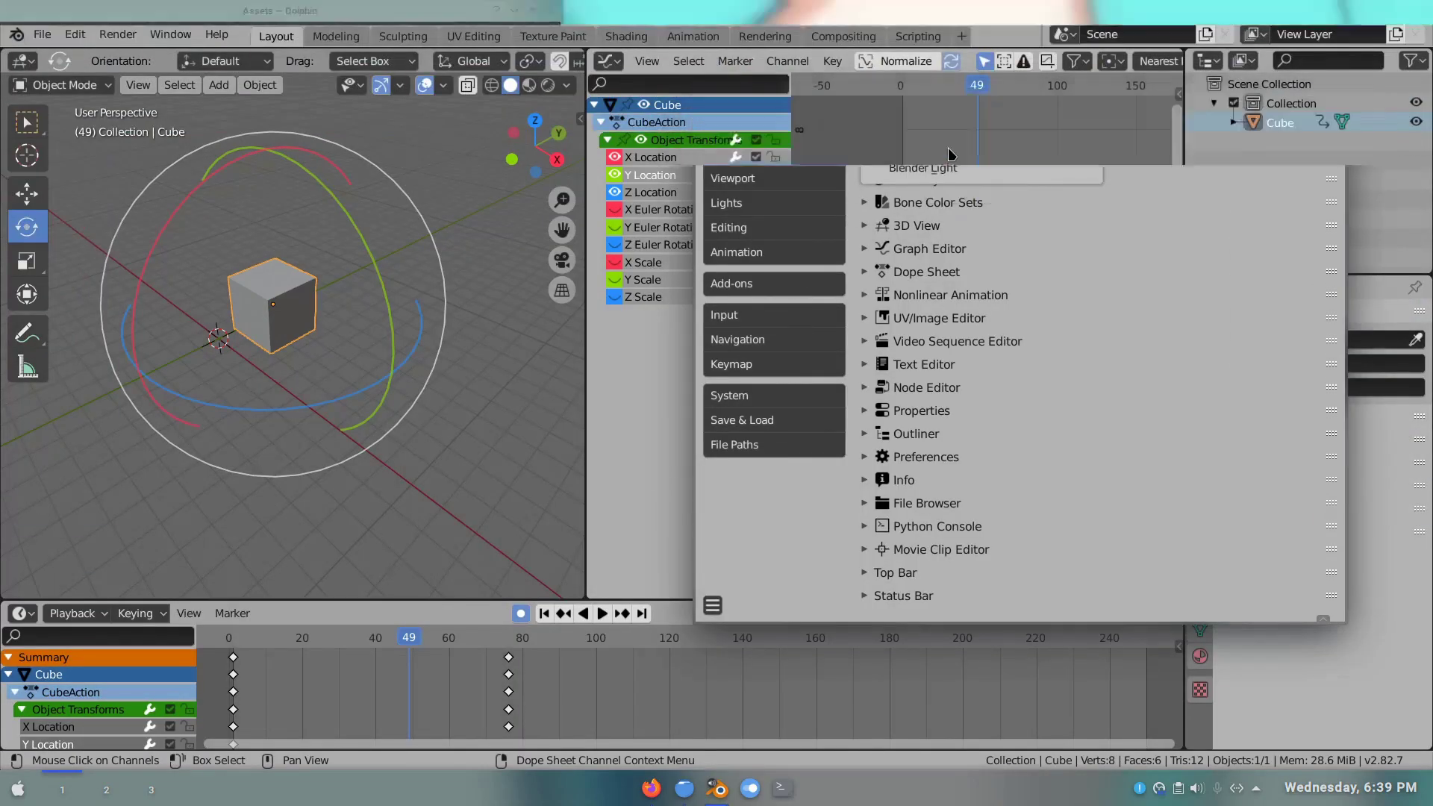
- Try Interface Resolution Scale values 0.5 and 2.00, settling at 1.34
left_click(742, 130)
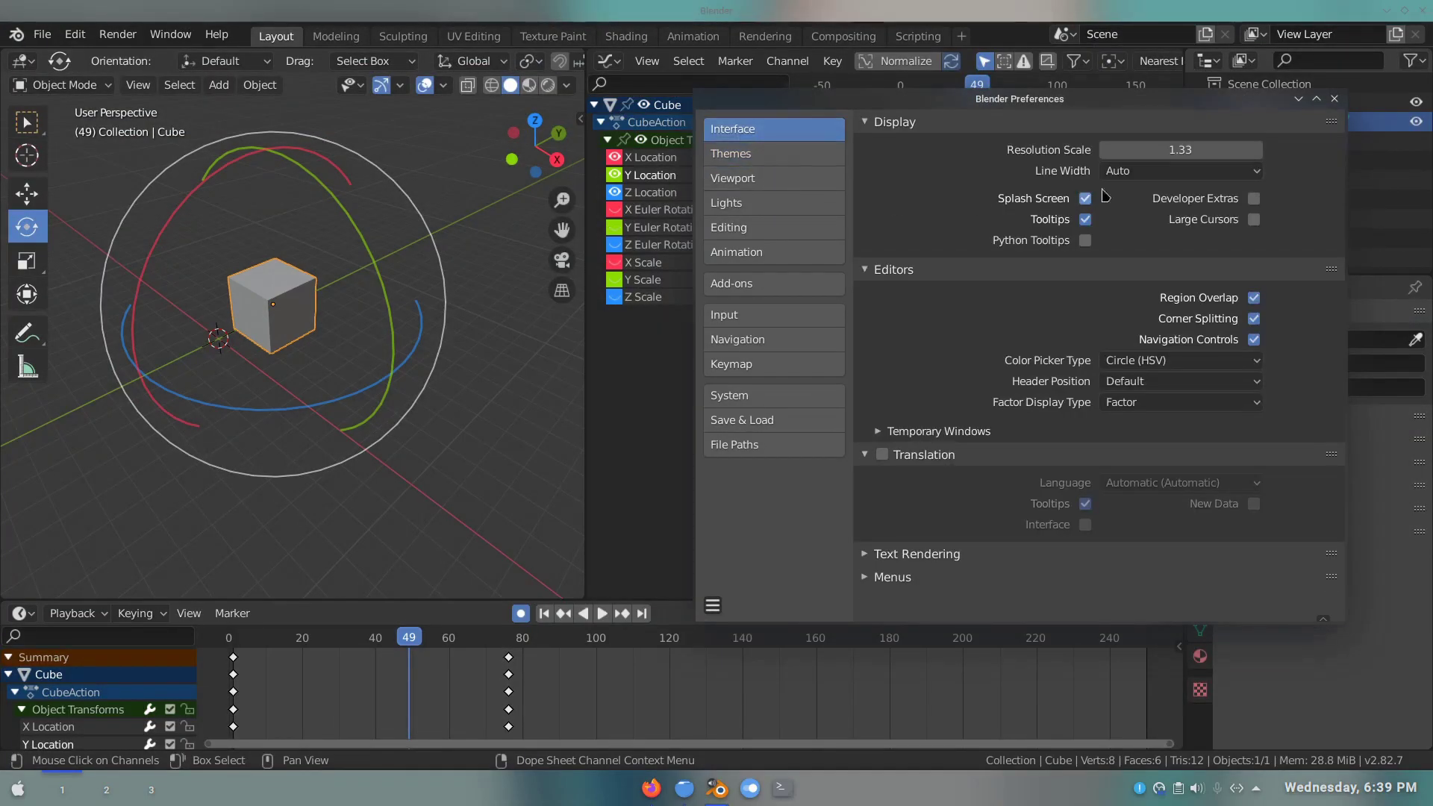
left_click(1180, 149)
type("0.5")
key("Return")
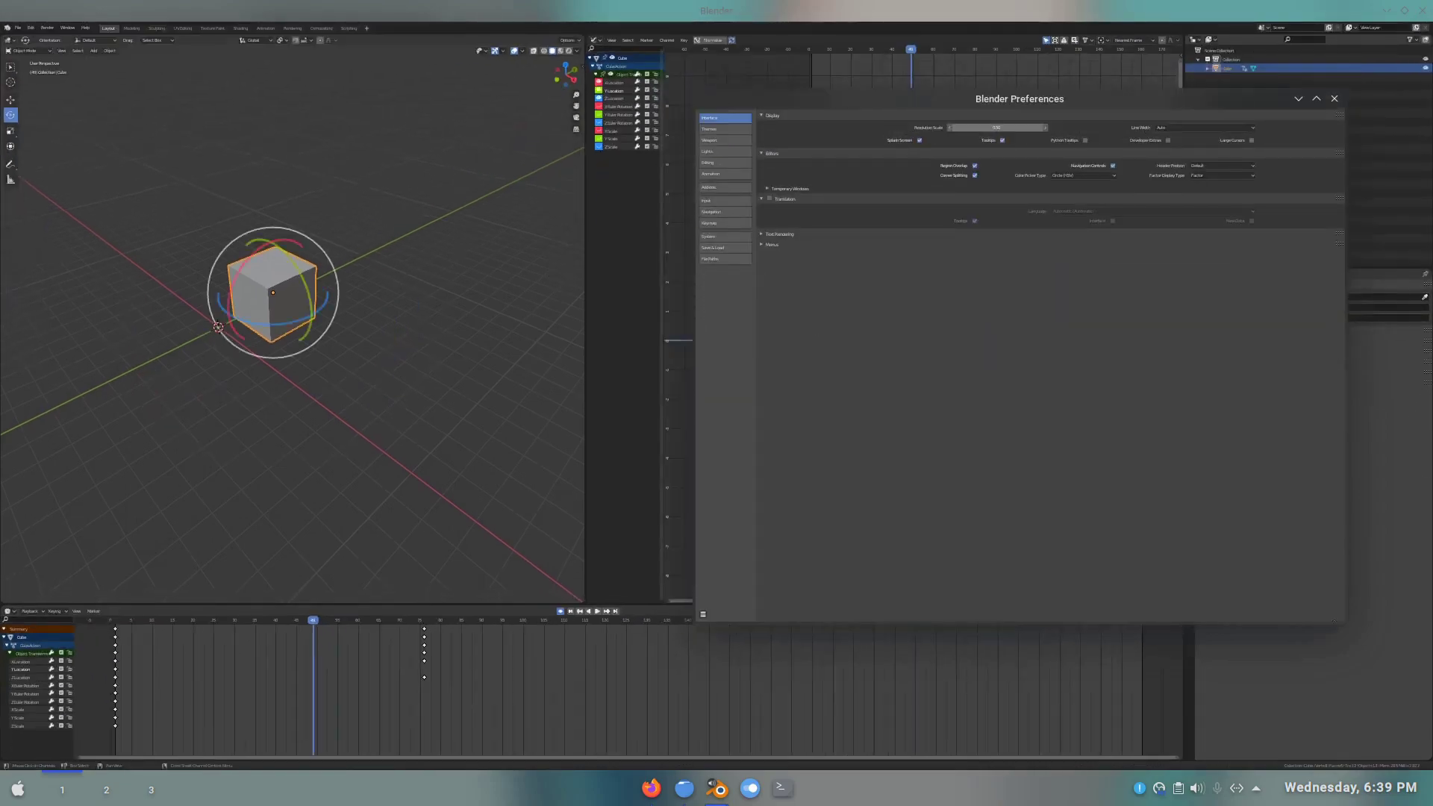
left_click_drag(997, 128, 1044, 128)
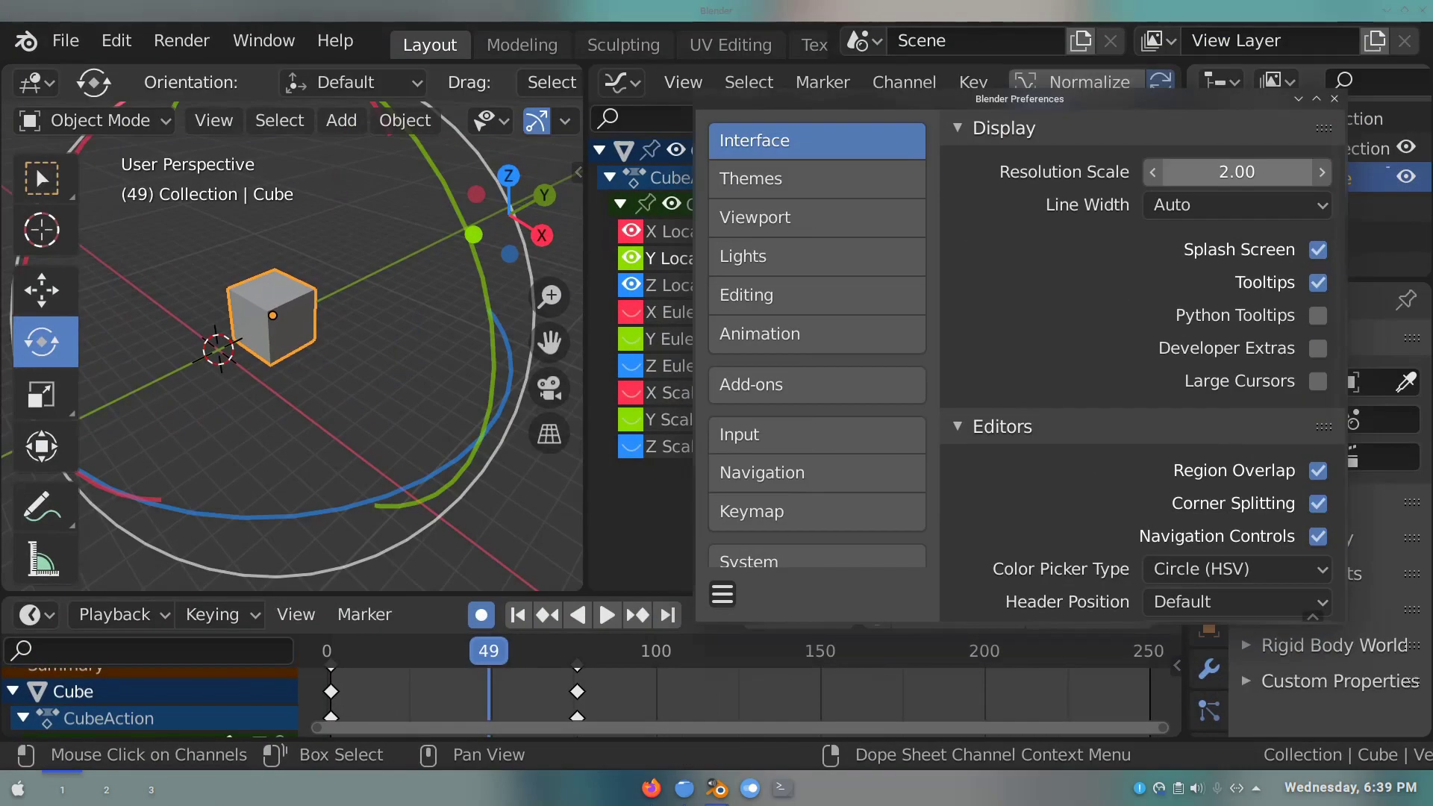
mouse_move(1236, 171)
left_mouse_down()
mouse_move(1169, 152)
mouse_move(1236, 153)
mouse_move(1173, 152)
left_mouse_up()
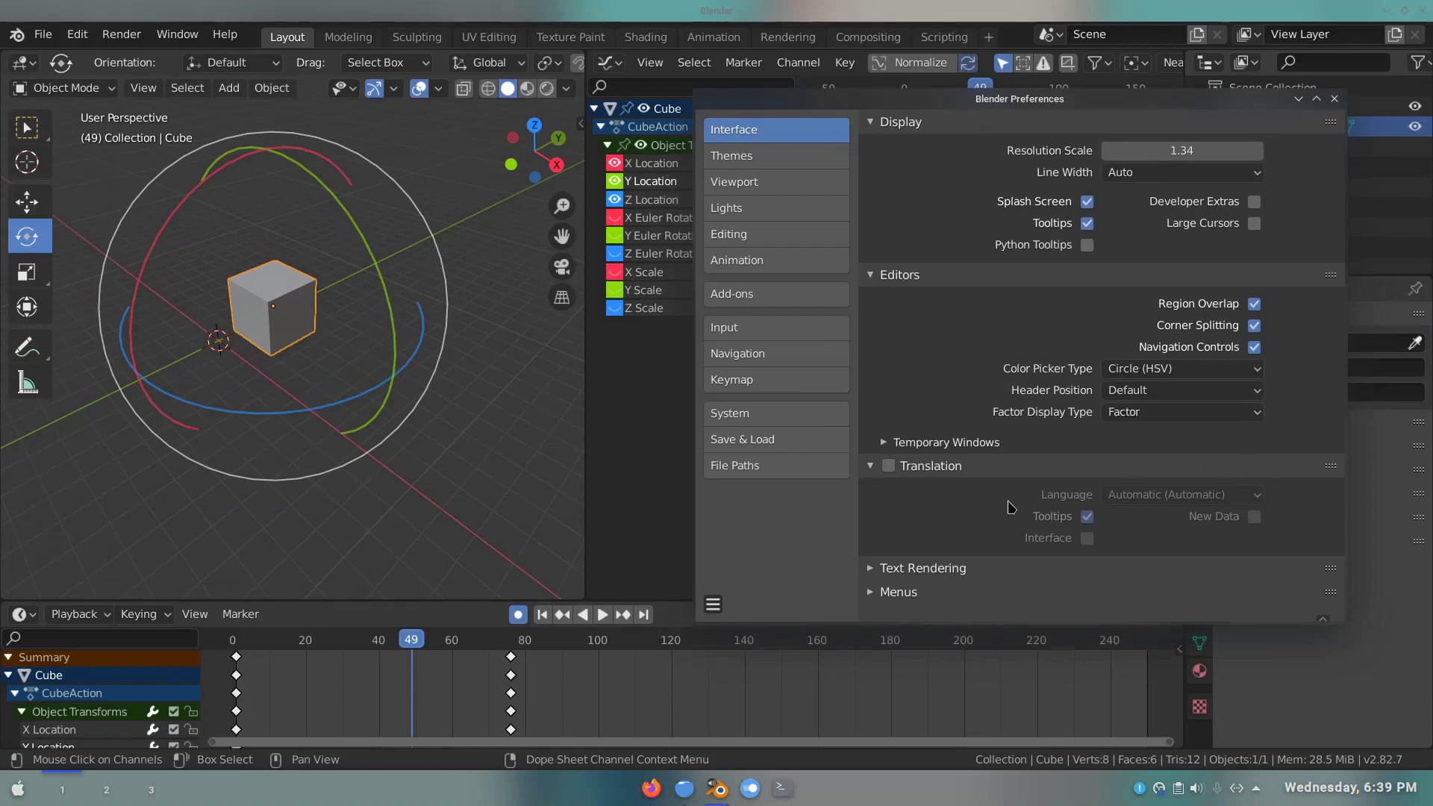
- On the System page, toggle the GeForce GTX 1060 6GB render device and set Undo Steps to 300
left_click(744, 422)
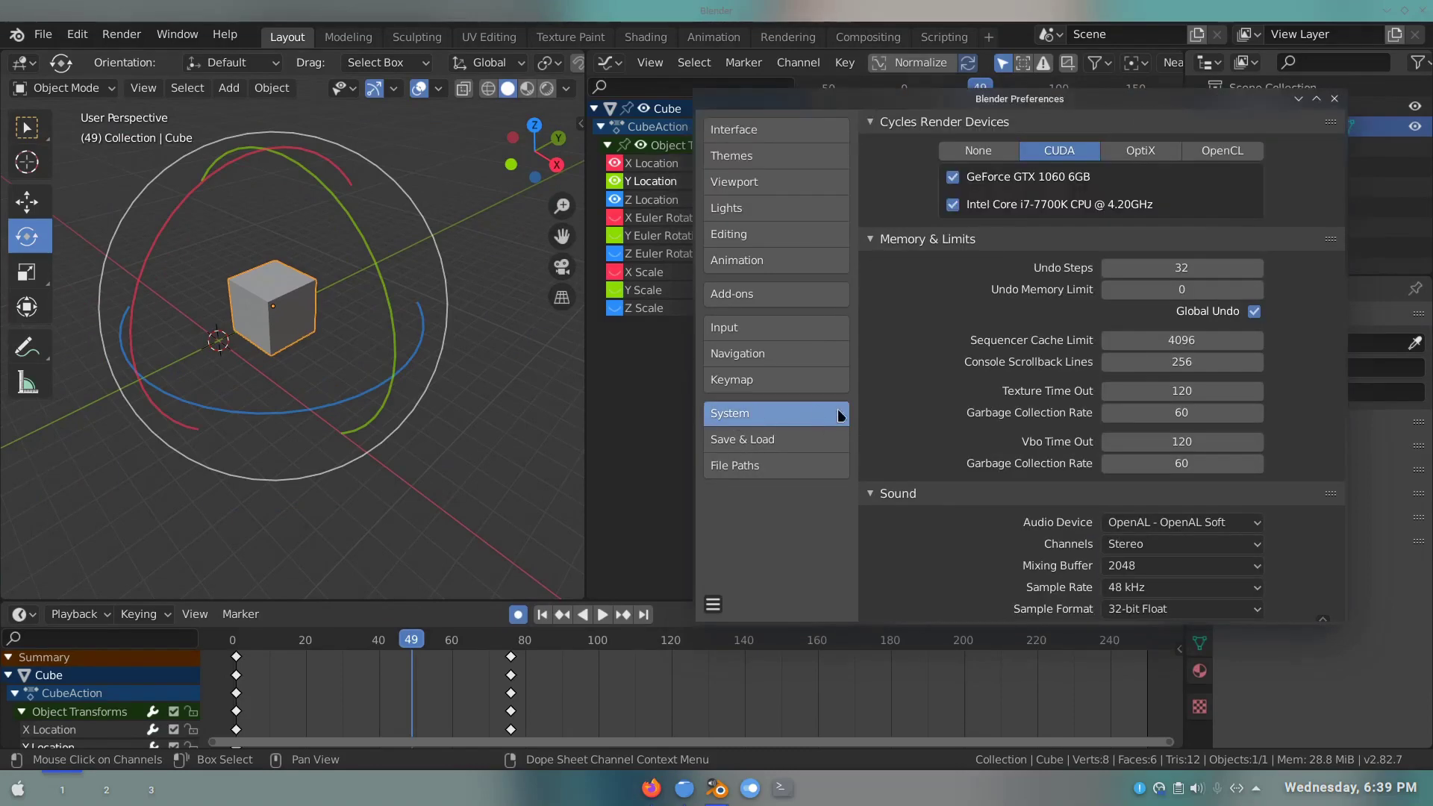
left_click(992, 151)
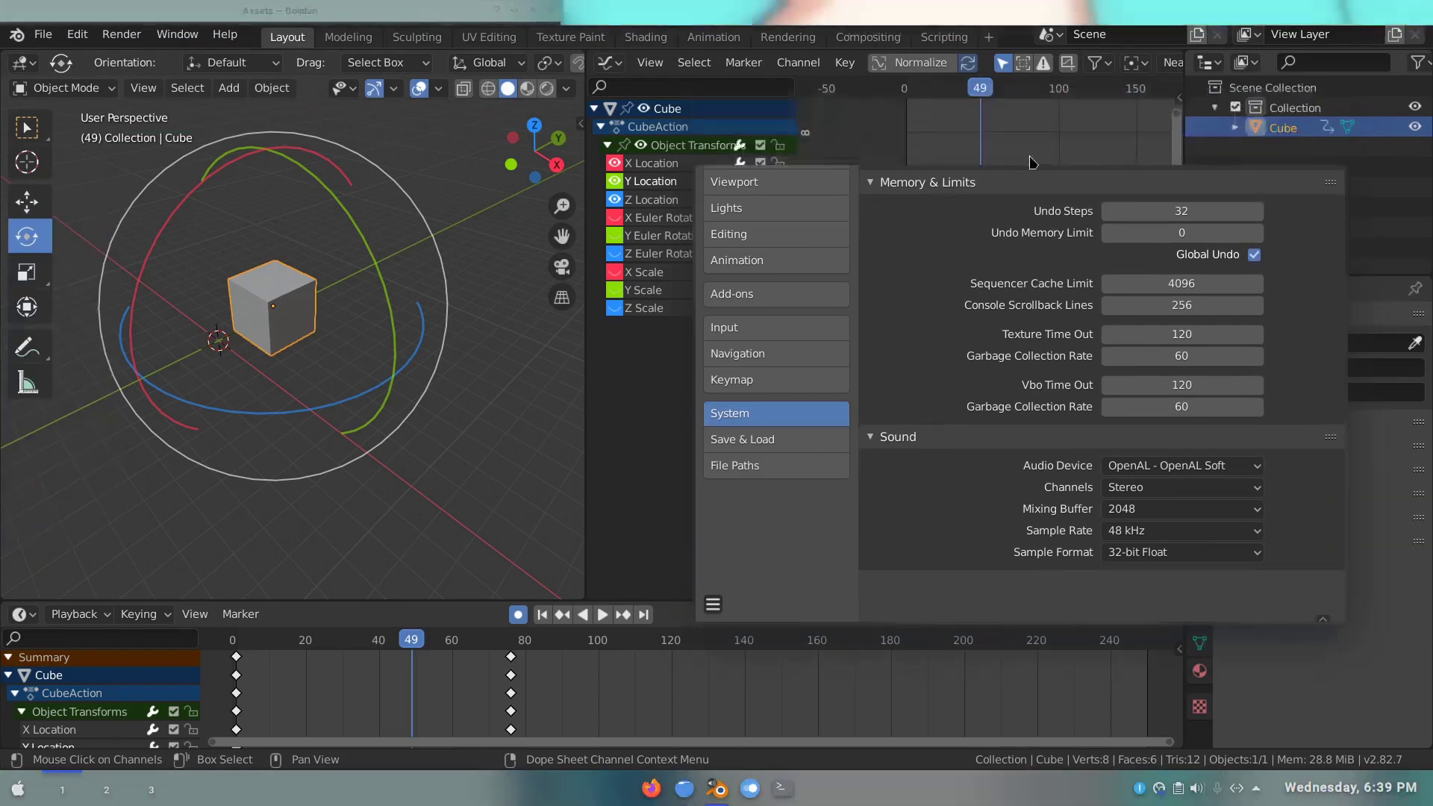
left_click(1060, 157)
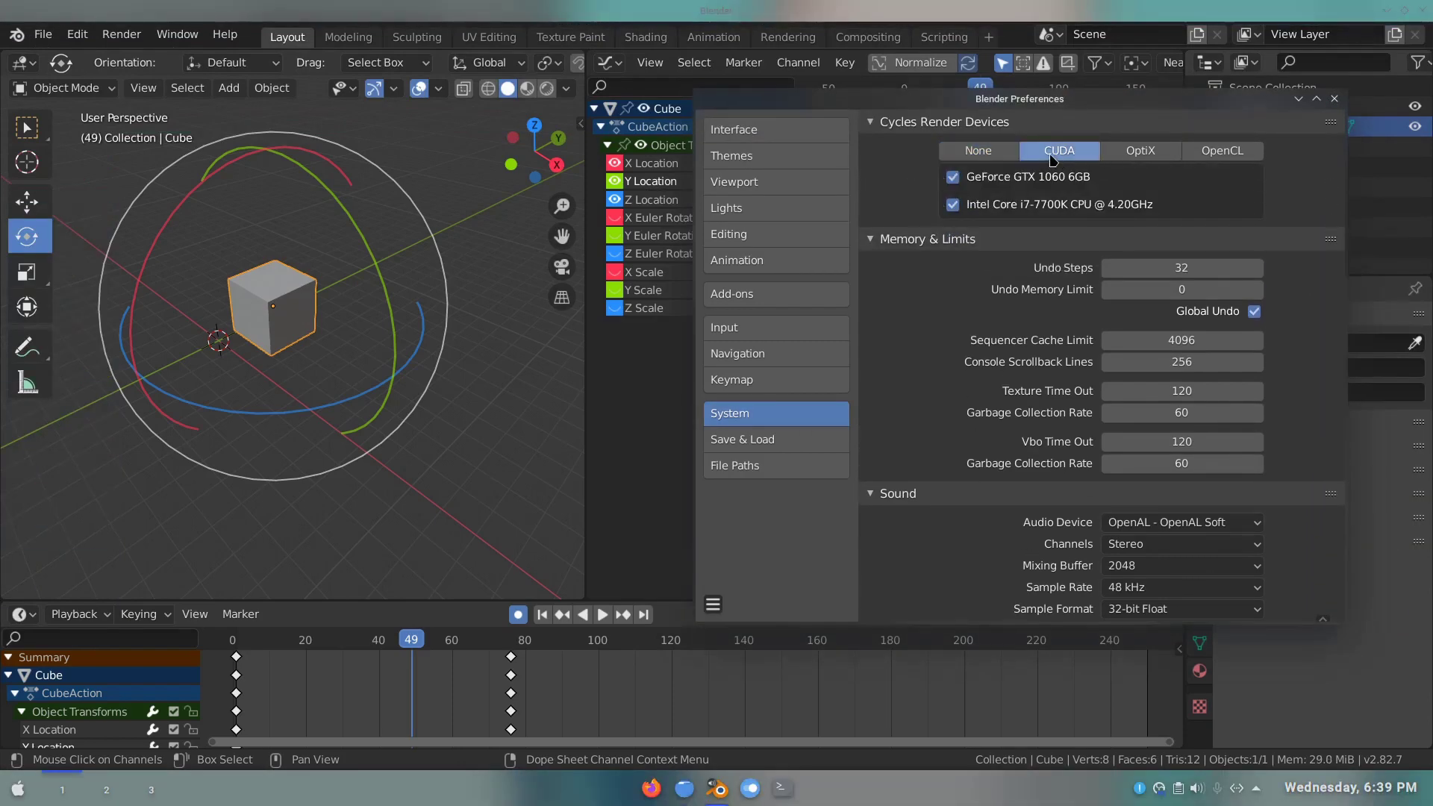
left_click(968, 186)
left_click(1175, 267)
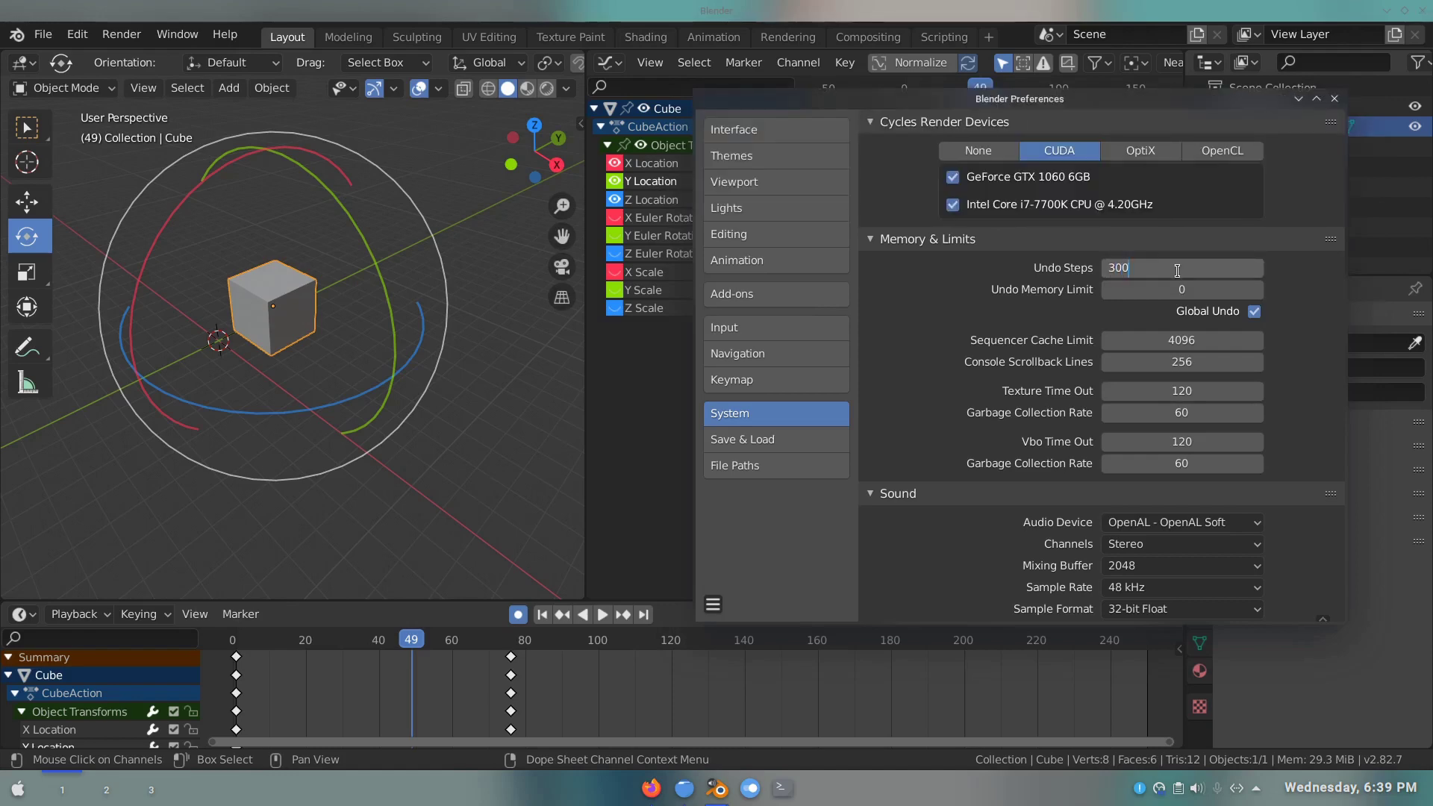
left_click(773, 444)
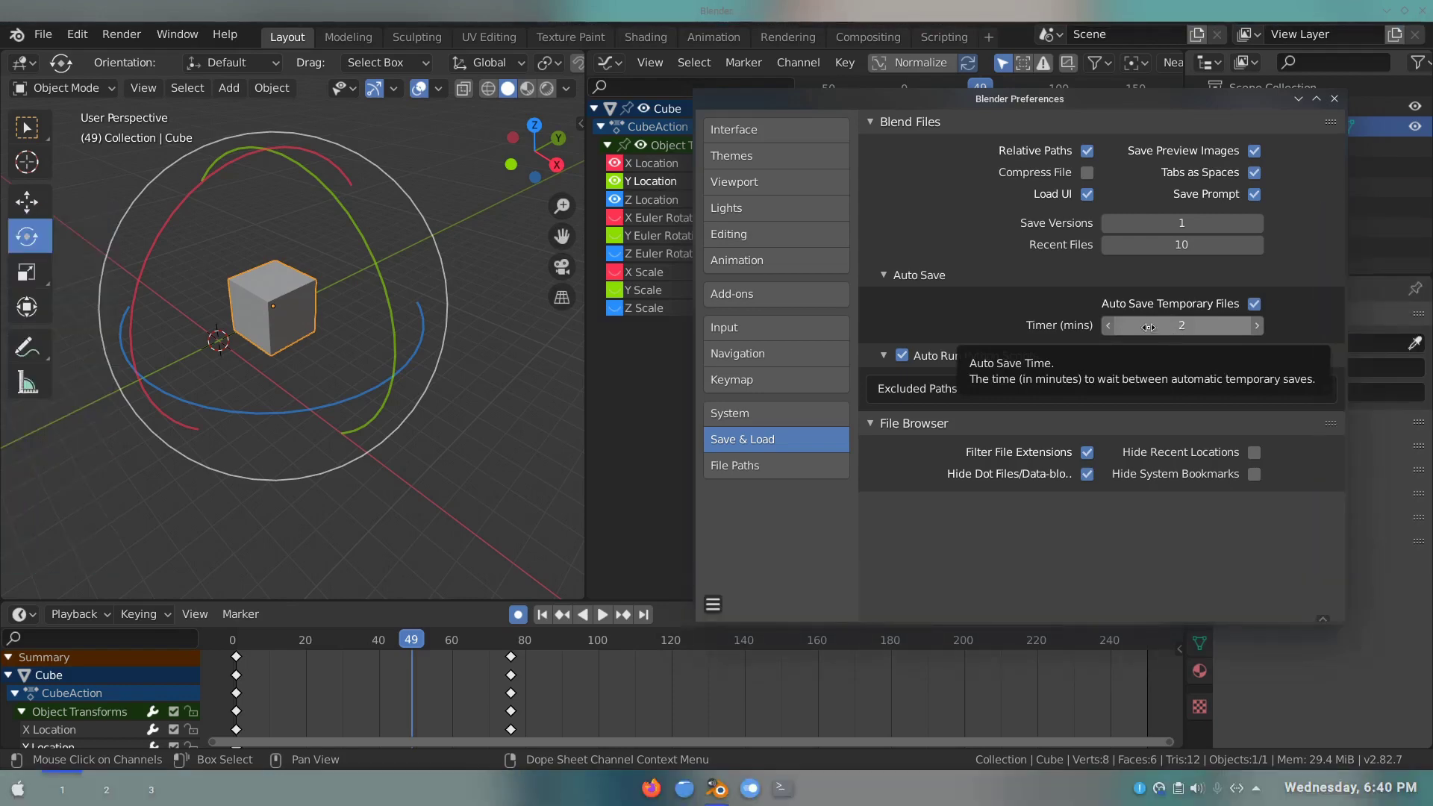
- Dismiss the Firefox notification and show the File Paths preferences
left_click(886, 357)
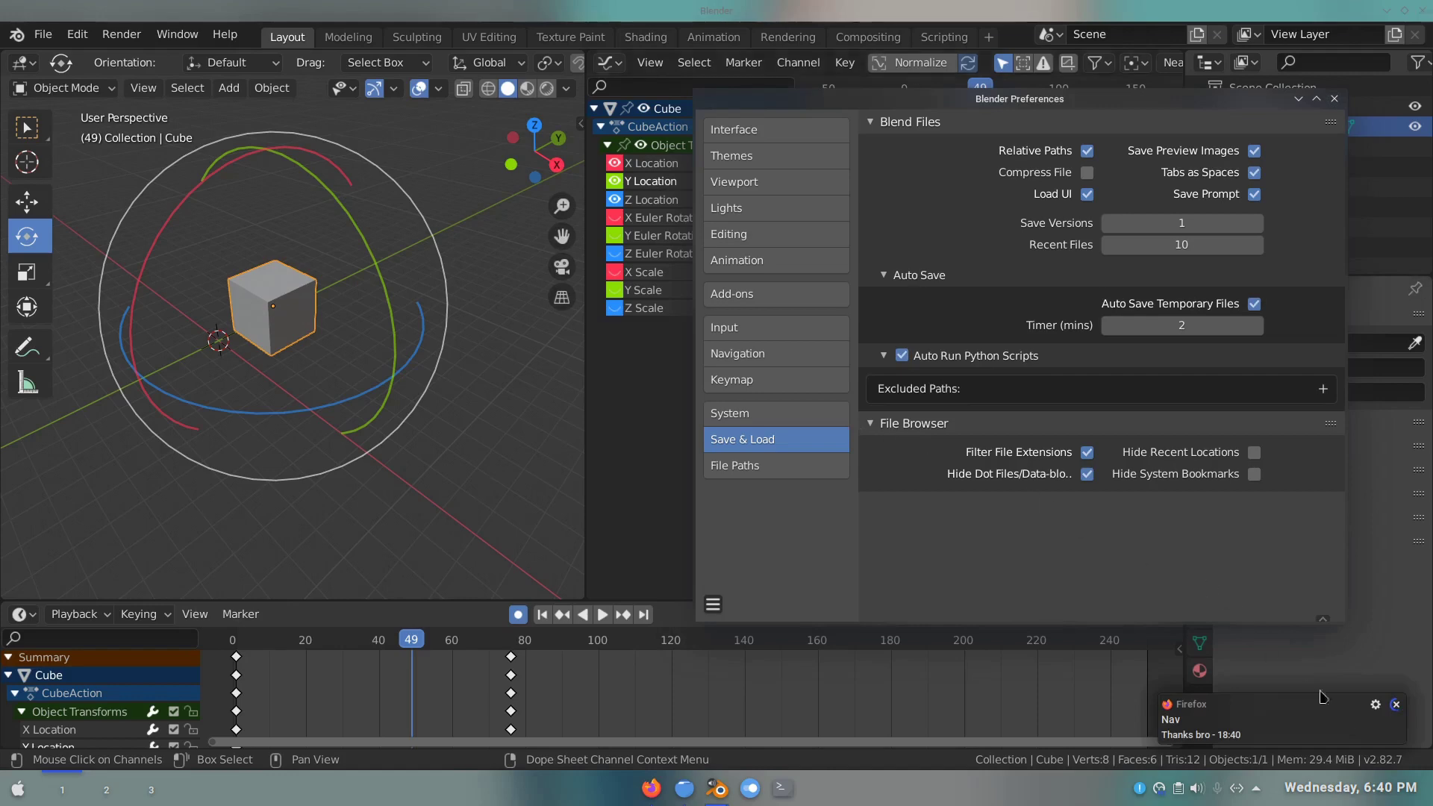
left_click(1397, 705)
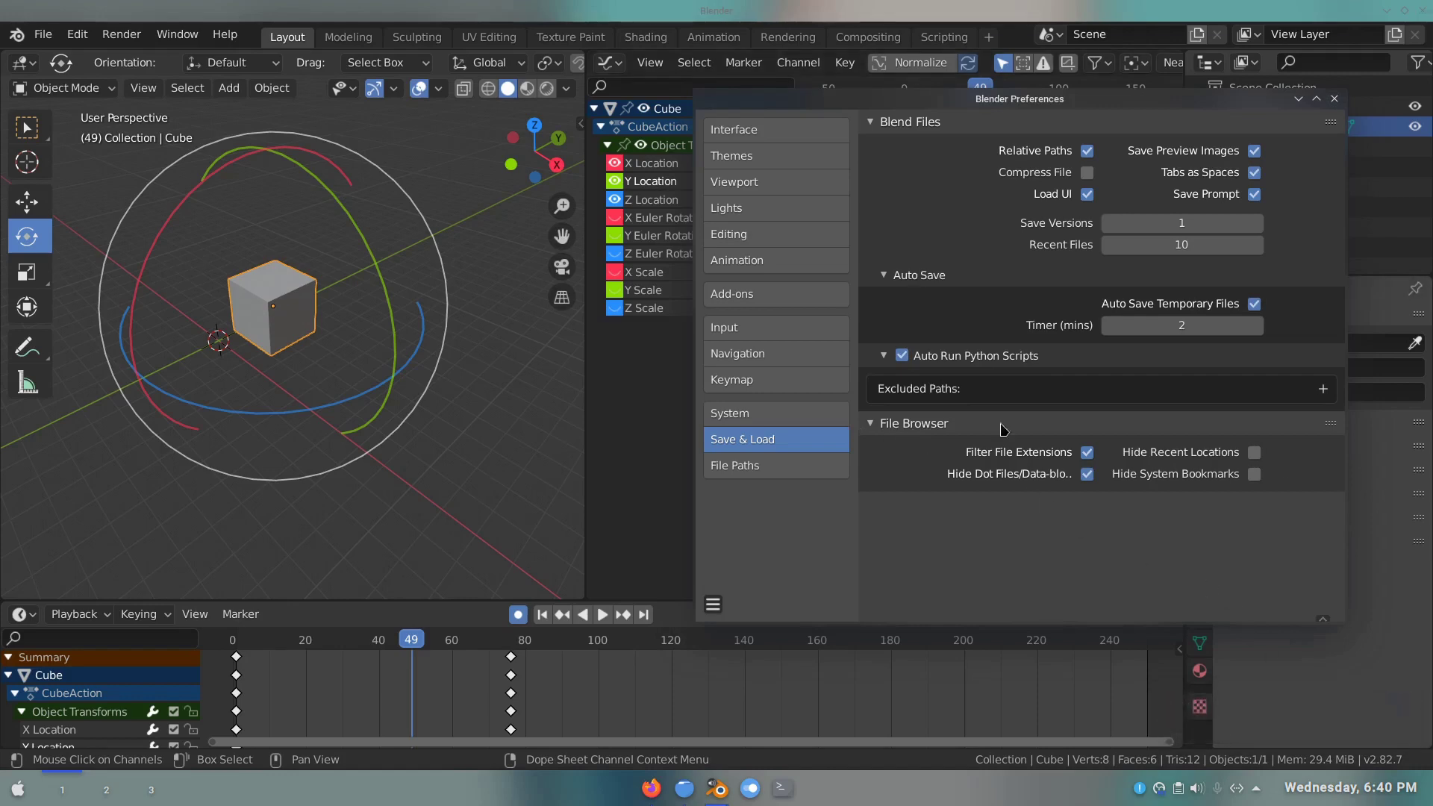
left_click(772, 476)
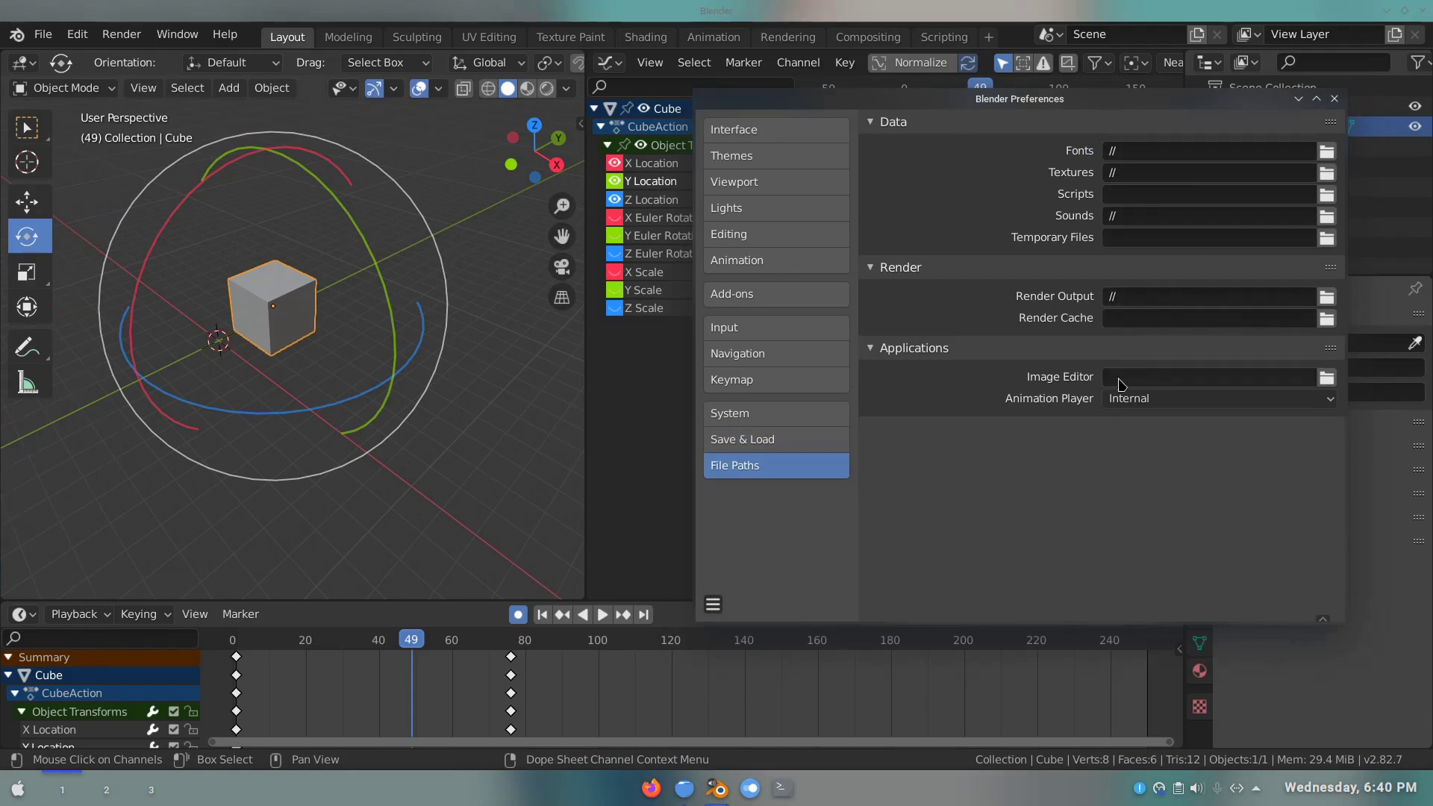
- Close Preferences and try the viewport Transform sidebar, zooming its contents and the tool icons
left_click(1334, 99)
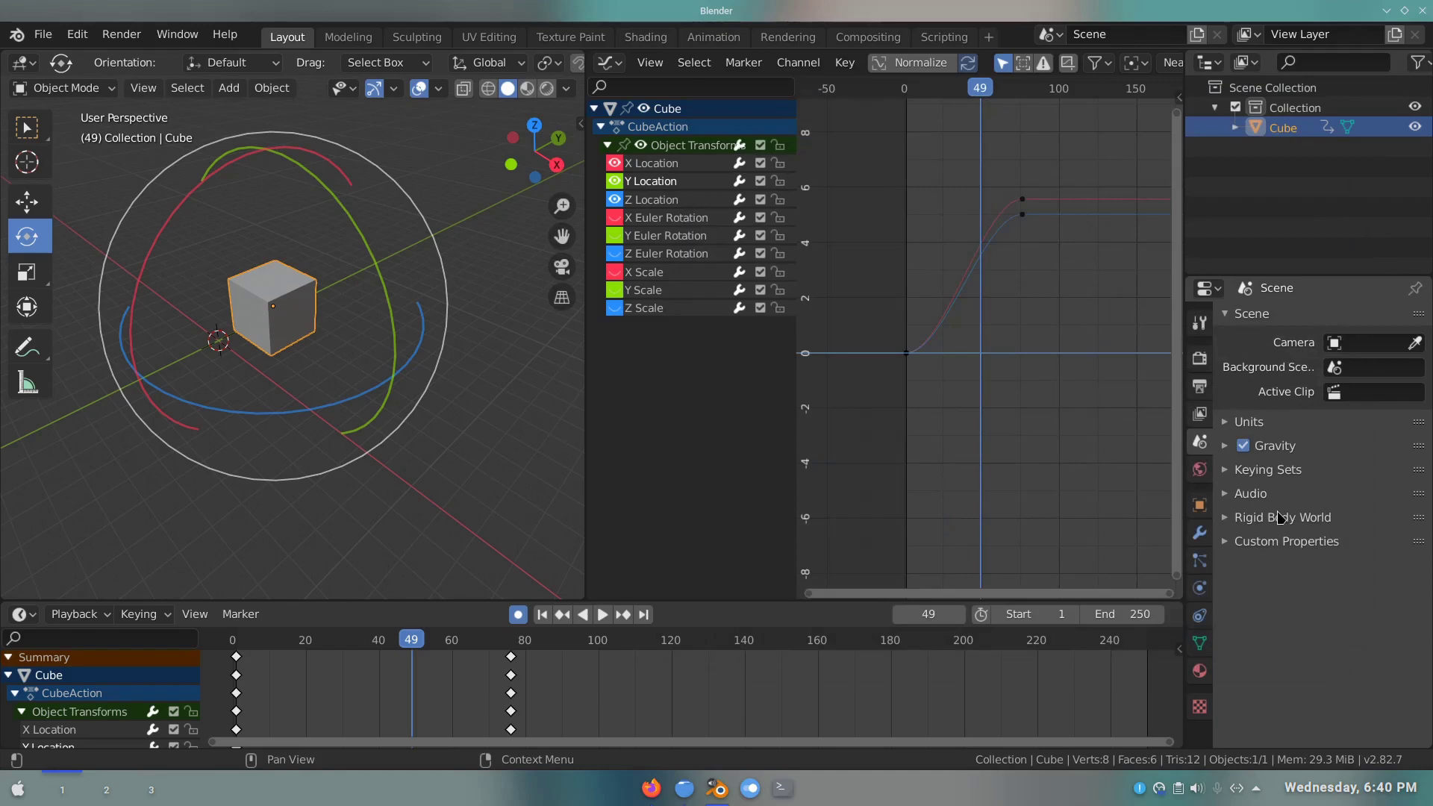
key("n")
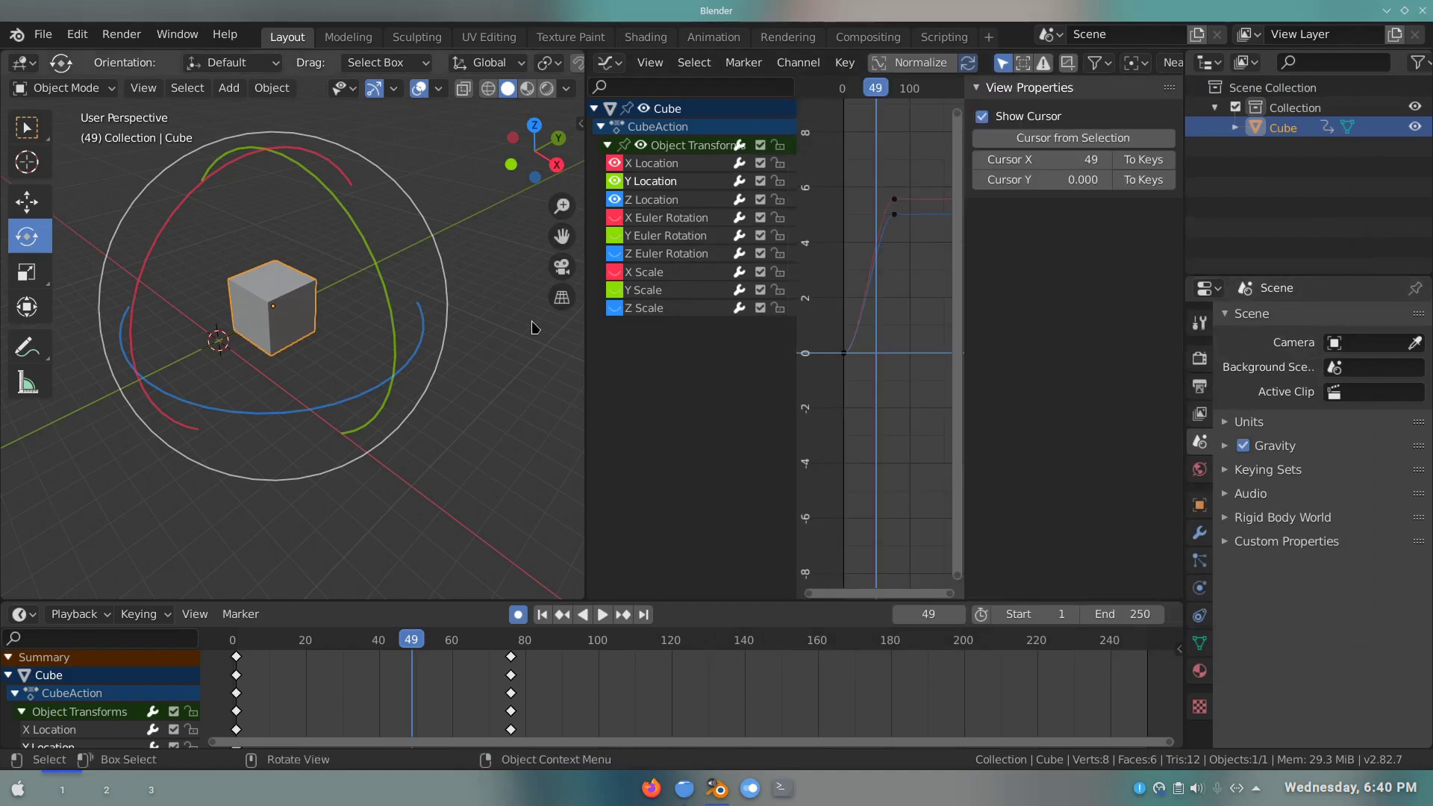
key("n")
key("n")
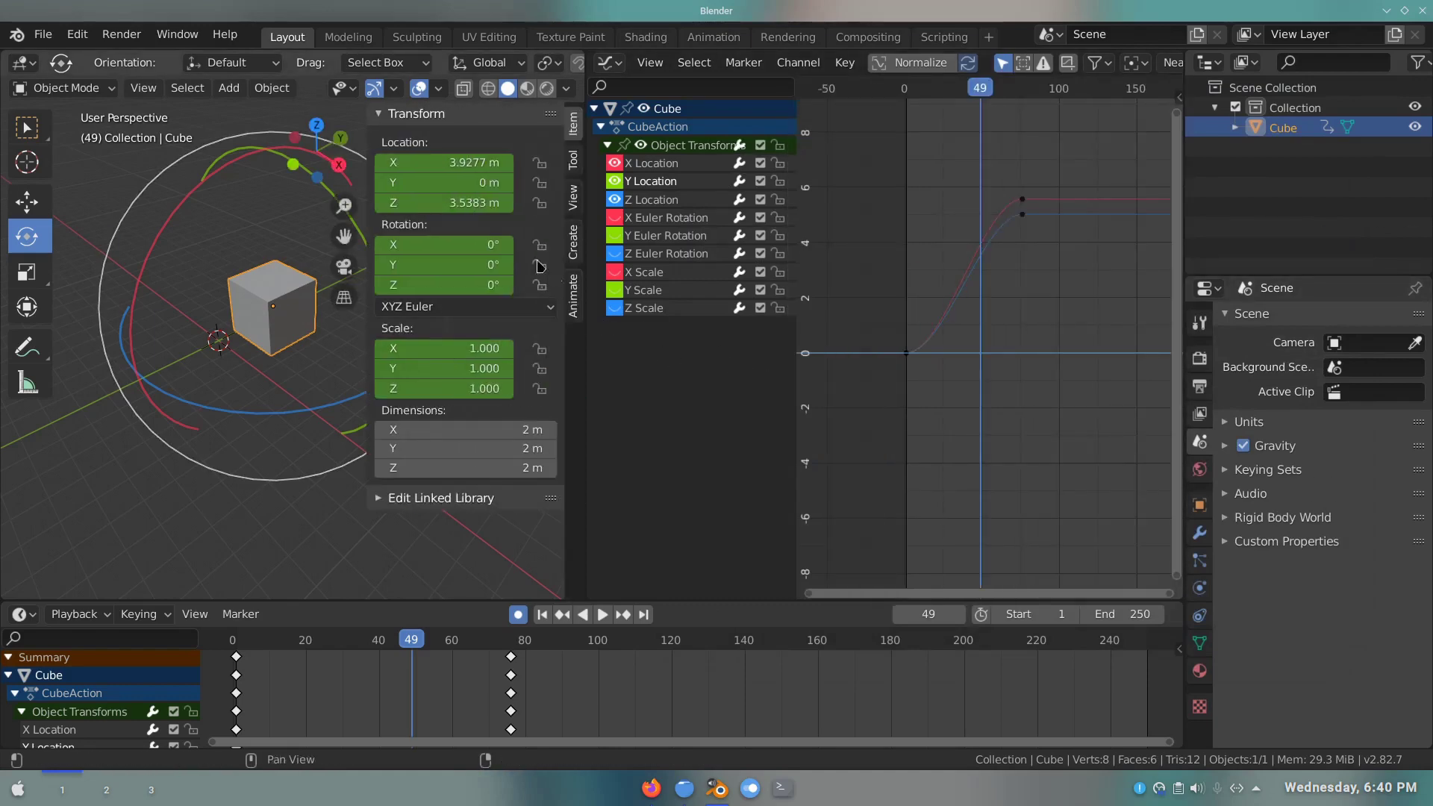
mouse_move(445, 352)
middle_mouse_down("ctrl")
mouse_move(465, 272)
mouse_move(468, 351)
middle_mouse_up("ctrl")
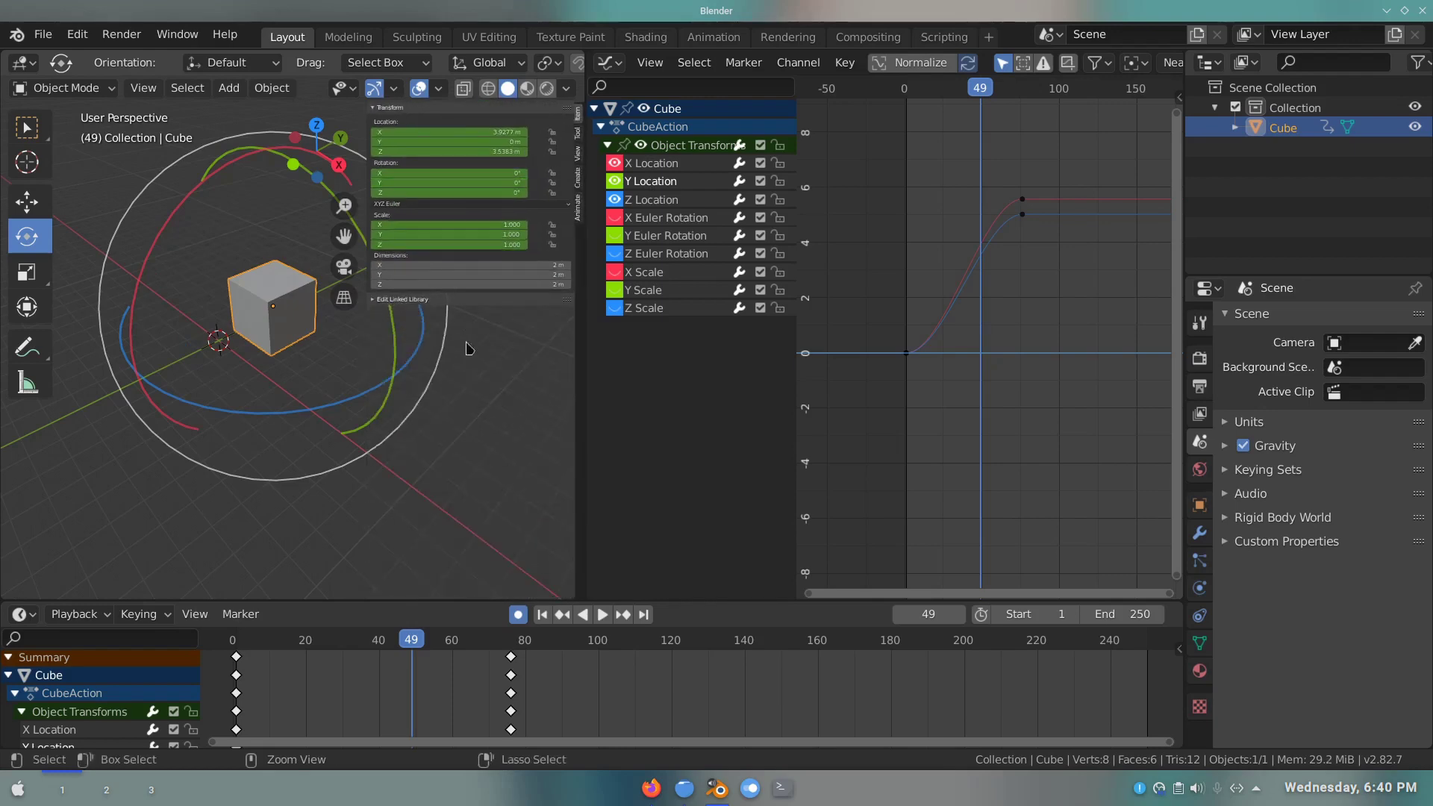
mouse_move(480, 265)
middle_mouse_down("ctrl")
mouse_move(478, 69)
mouse_move(477, 167)
middle_mouse_up("ctrl")
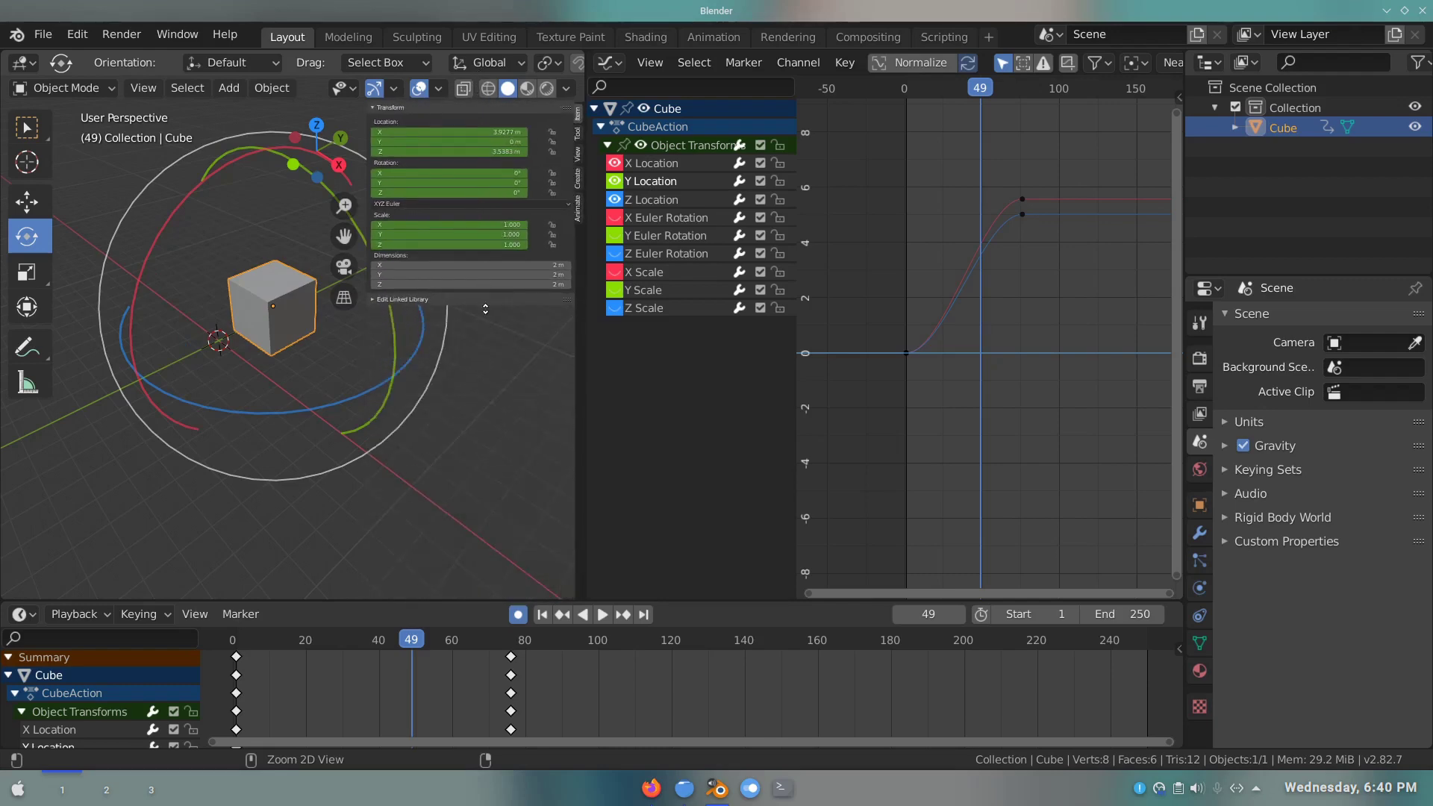
middle_click_drag(485, 309, 367, 222, "ctrl")
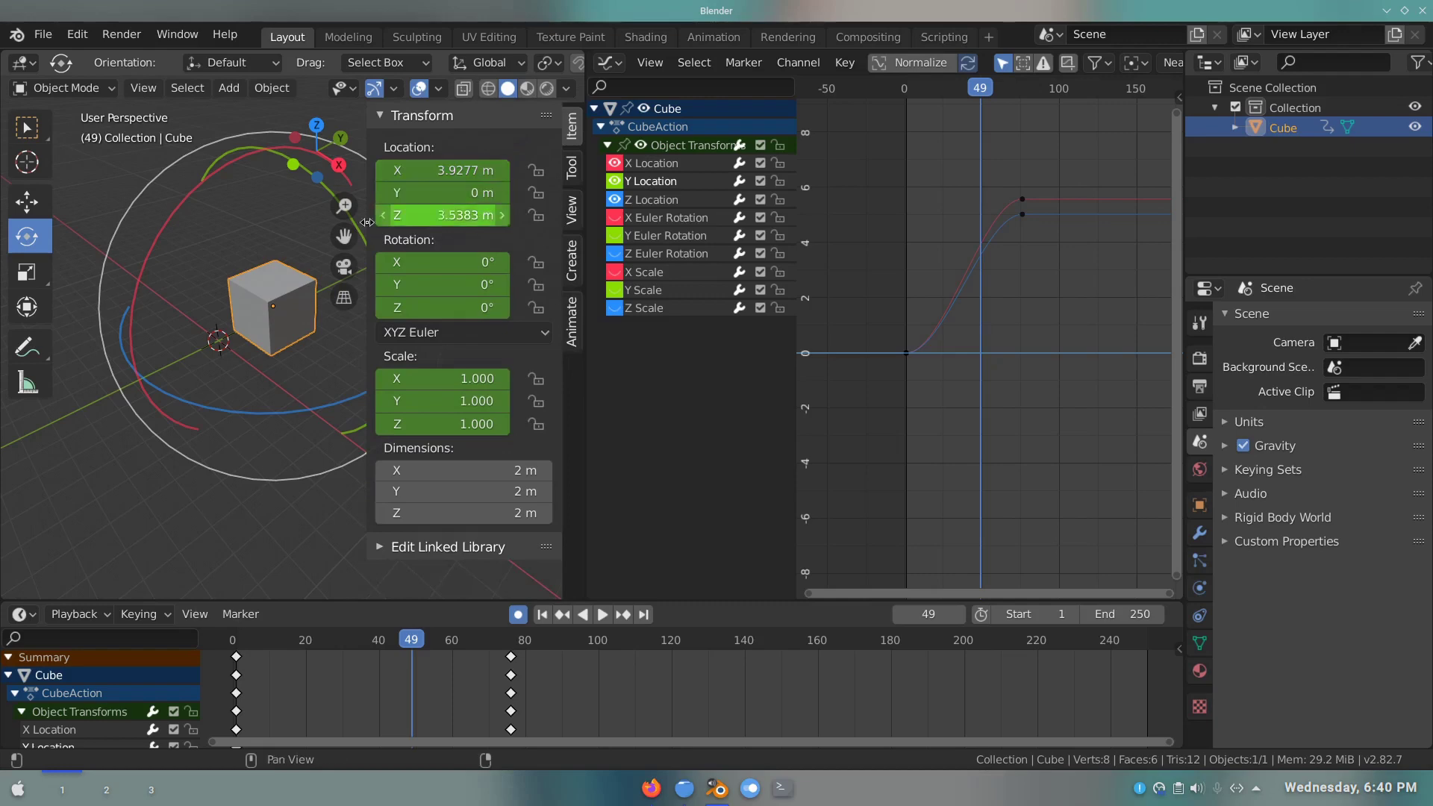
middle_click_drag(13, 289, 36, 178, "ctrl")
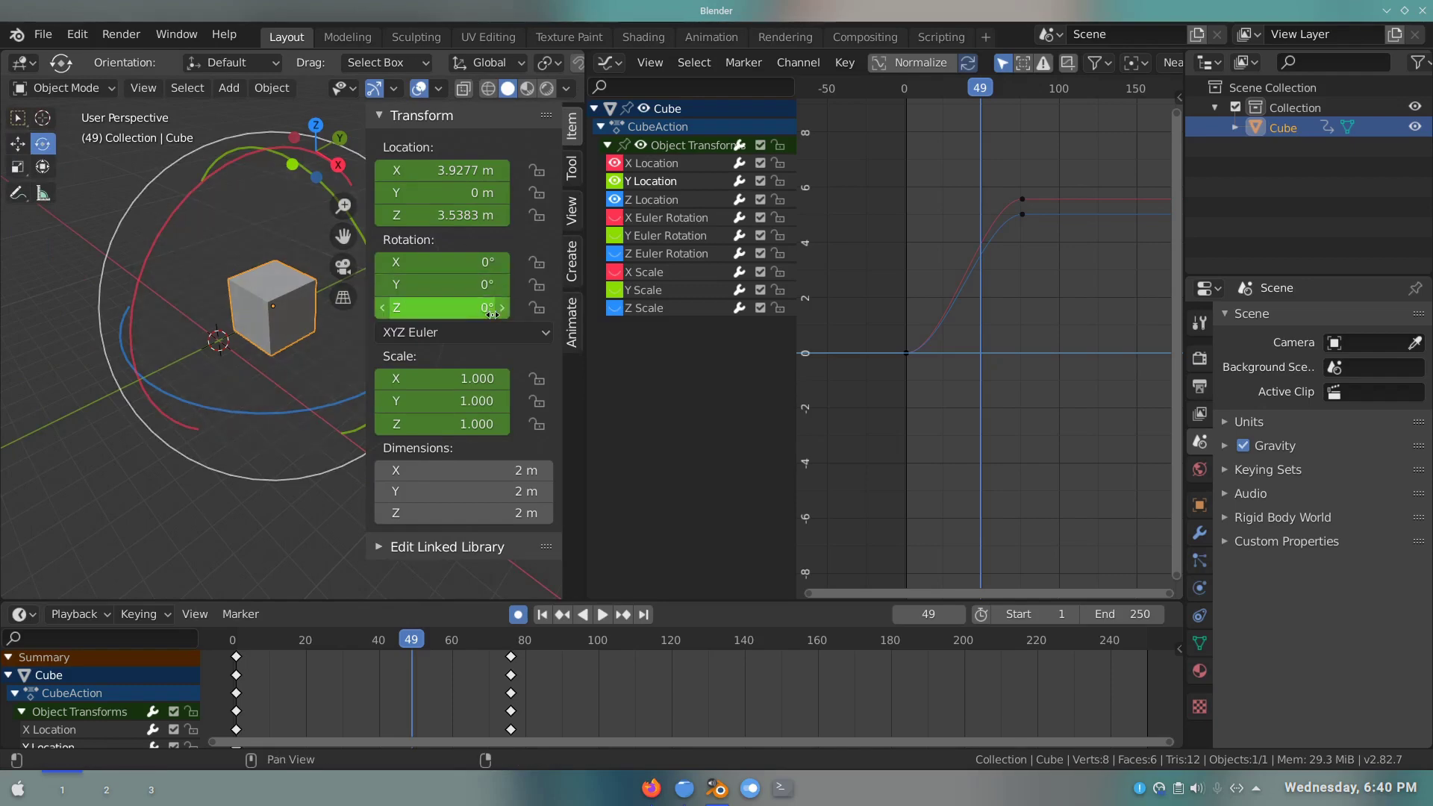
left_click_drag(565, 377, 641, 351)
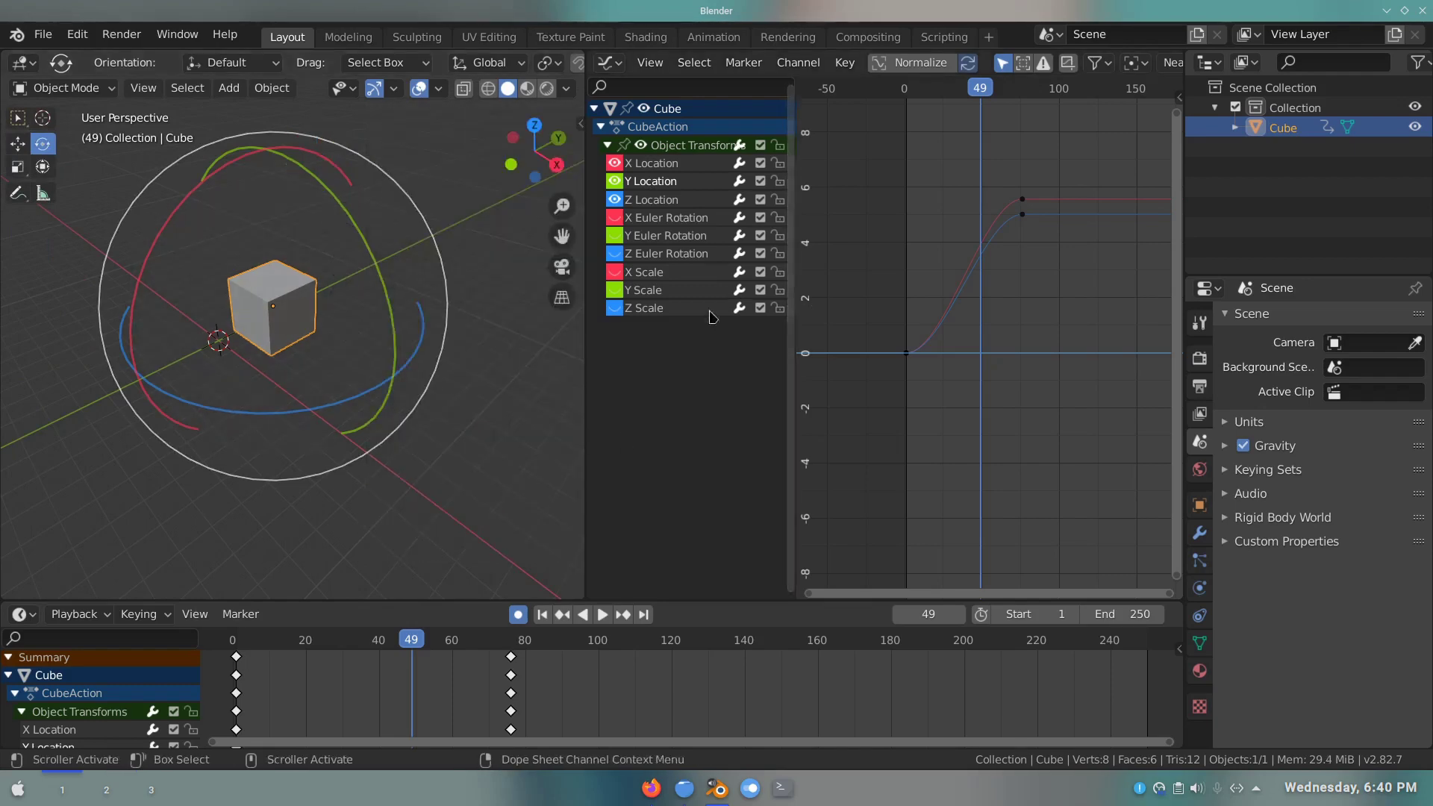
- Open the Graph Editor's View Properties sidebar and zoom its panel contents
key("n")
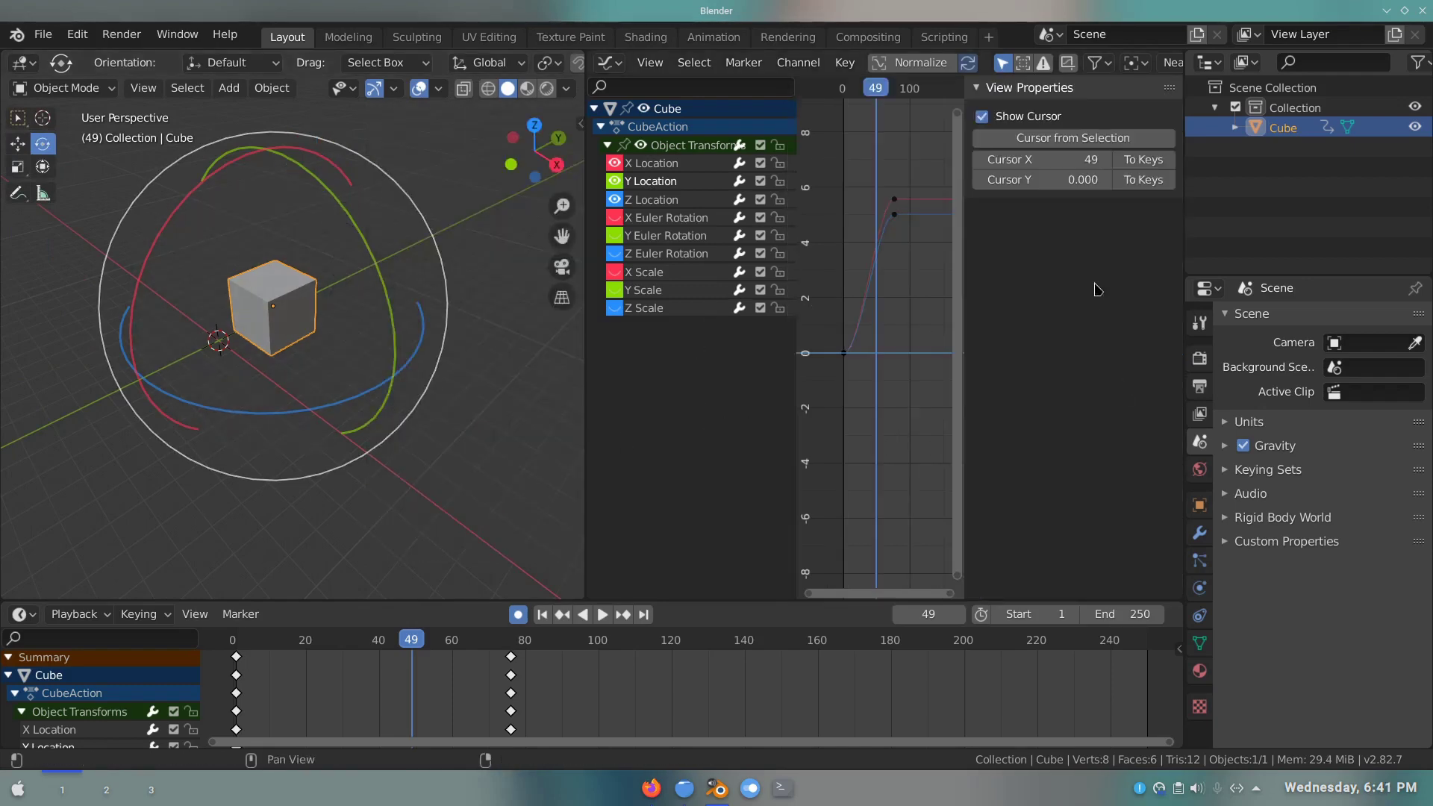
mouse_move(1096, 289)
middle_mouse_down("ctrl")
mouse_move(1099, 258)
mouse_move(1104, 284)
middle_mouse_up("ctrl")
mouse_move(1333, 537)
middle_mouse_down("ctrl")
mouse_move(1334, 490)
mouse_move(1238, 425)
middle_mouse_up("ctrl")
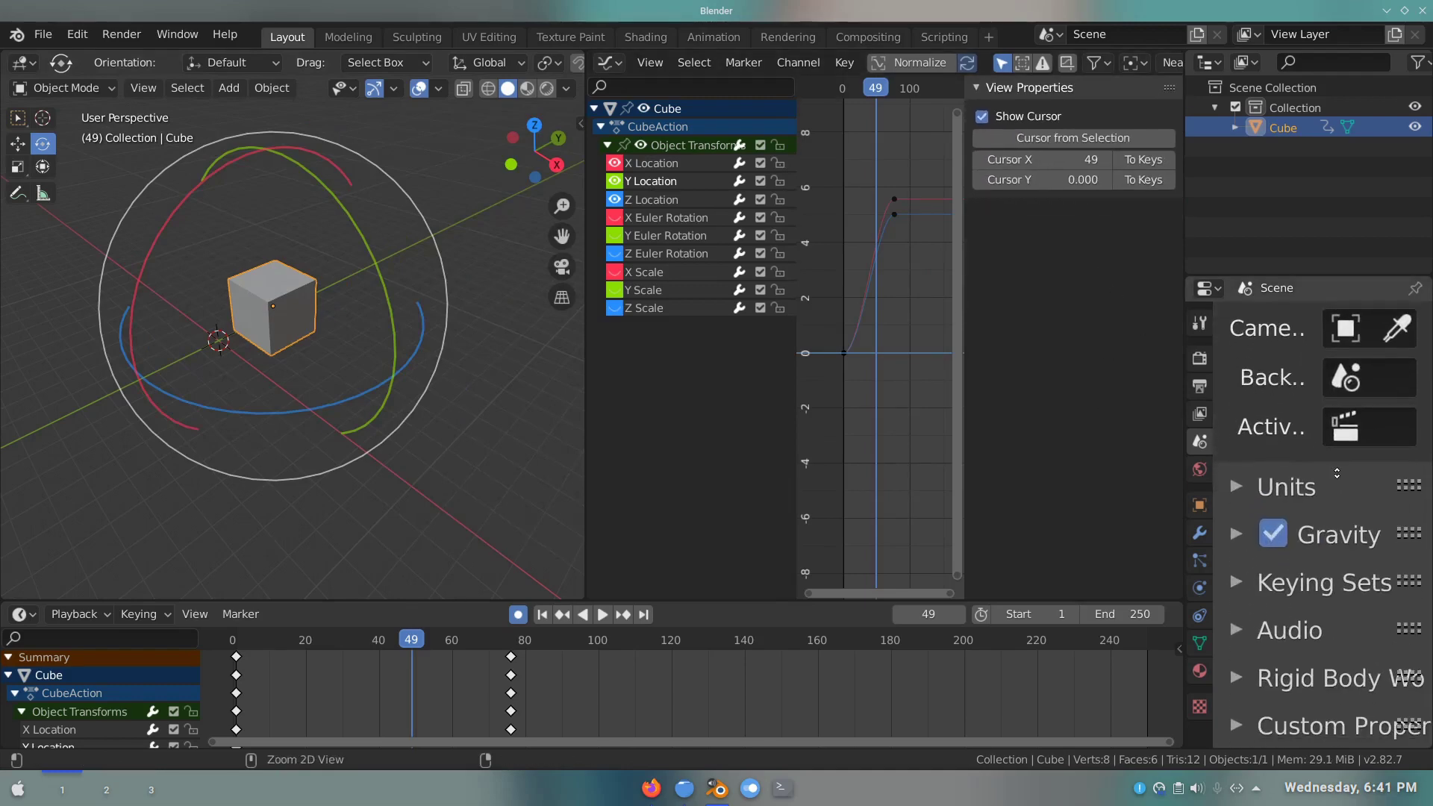
- Show the Tool settings, trial-move the keyframes and cancel, then set the current frame to 45
left_click(1197, 335)
mouse_move(1328, 523)
middle_mouse_down("ctrl")
mouse_move(1328, 468)
mouse_move(1328, 537)
middle_mouse_up("ctrl")
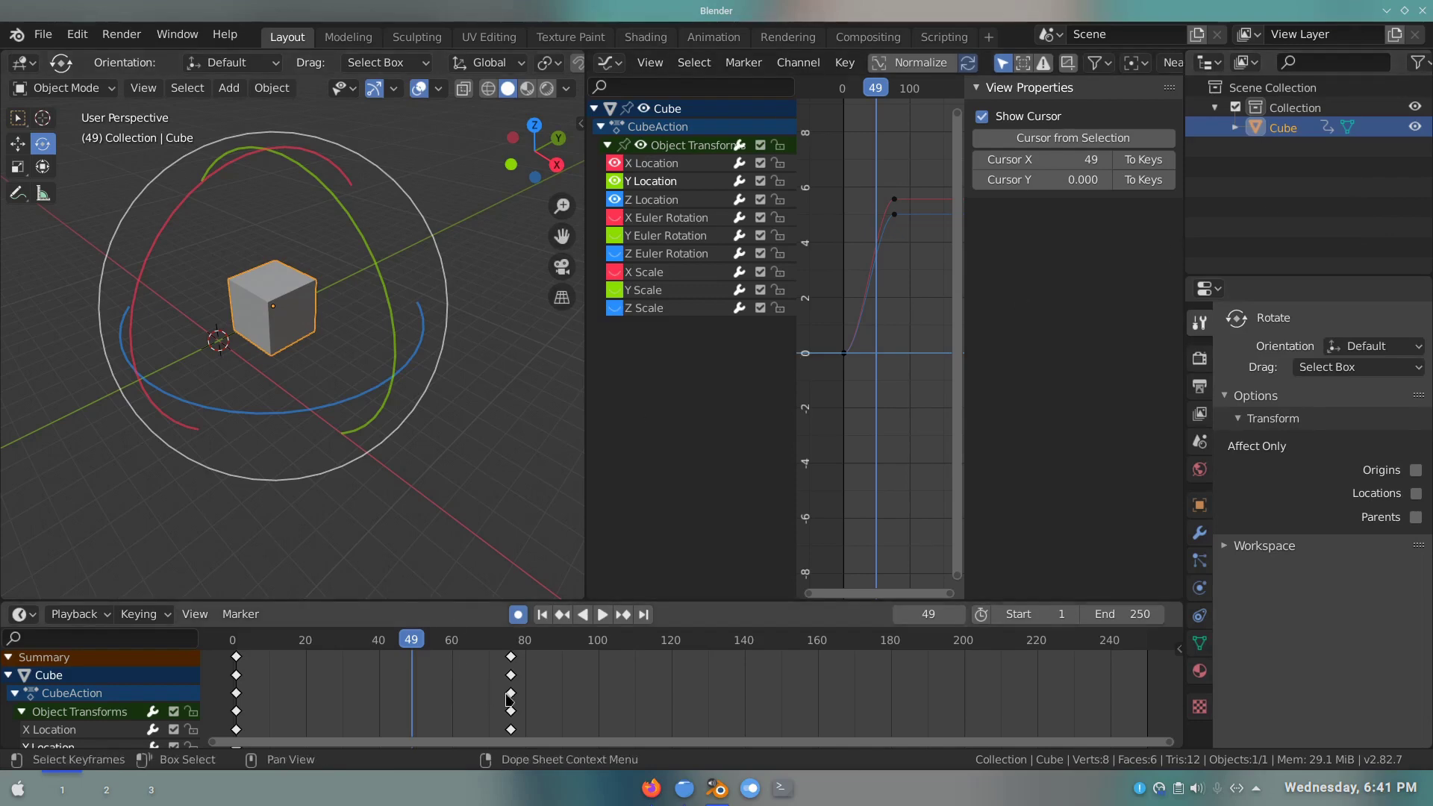
key("g")
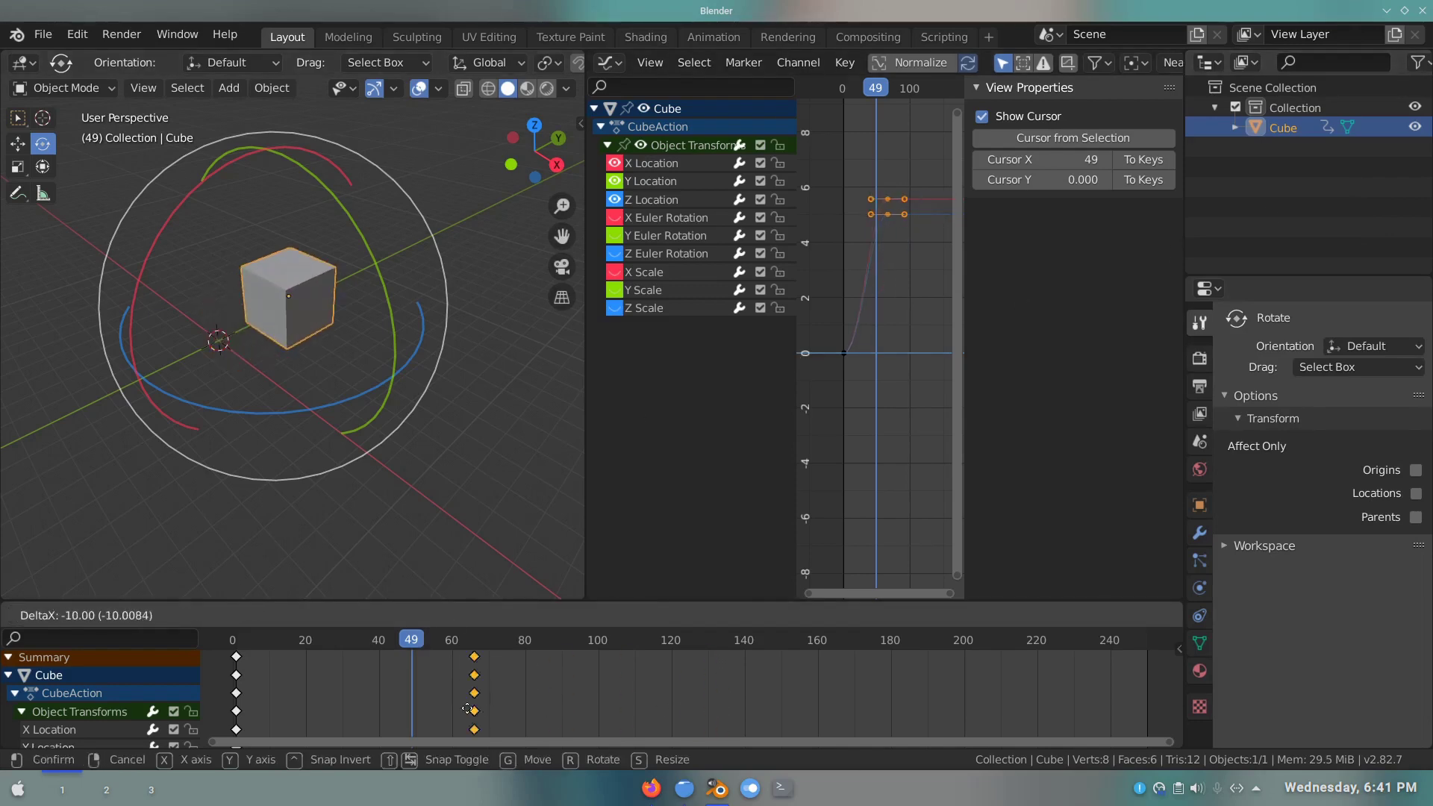
key("Escape")
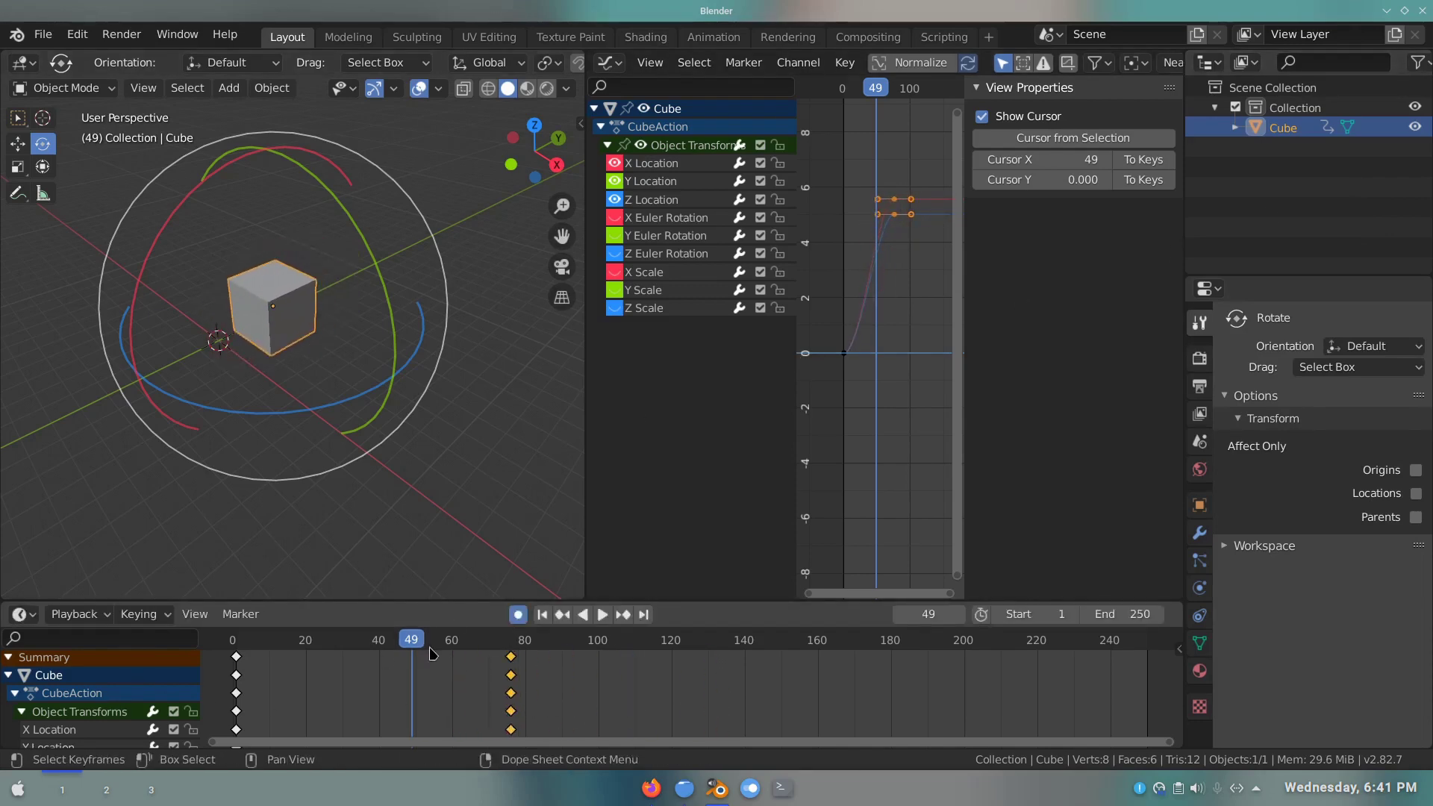
scroll(314, 679, "up", 4, "ctrl")
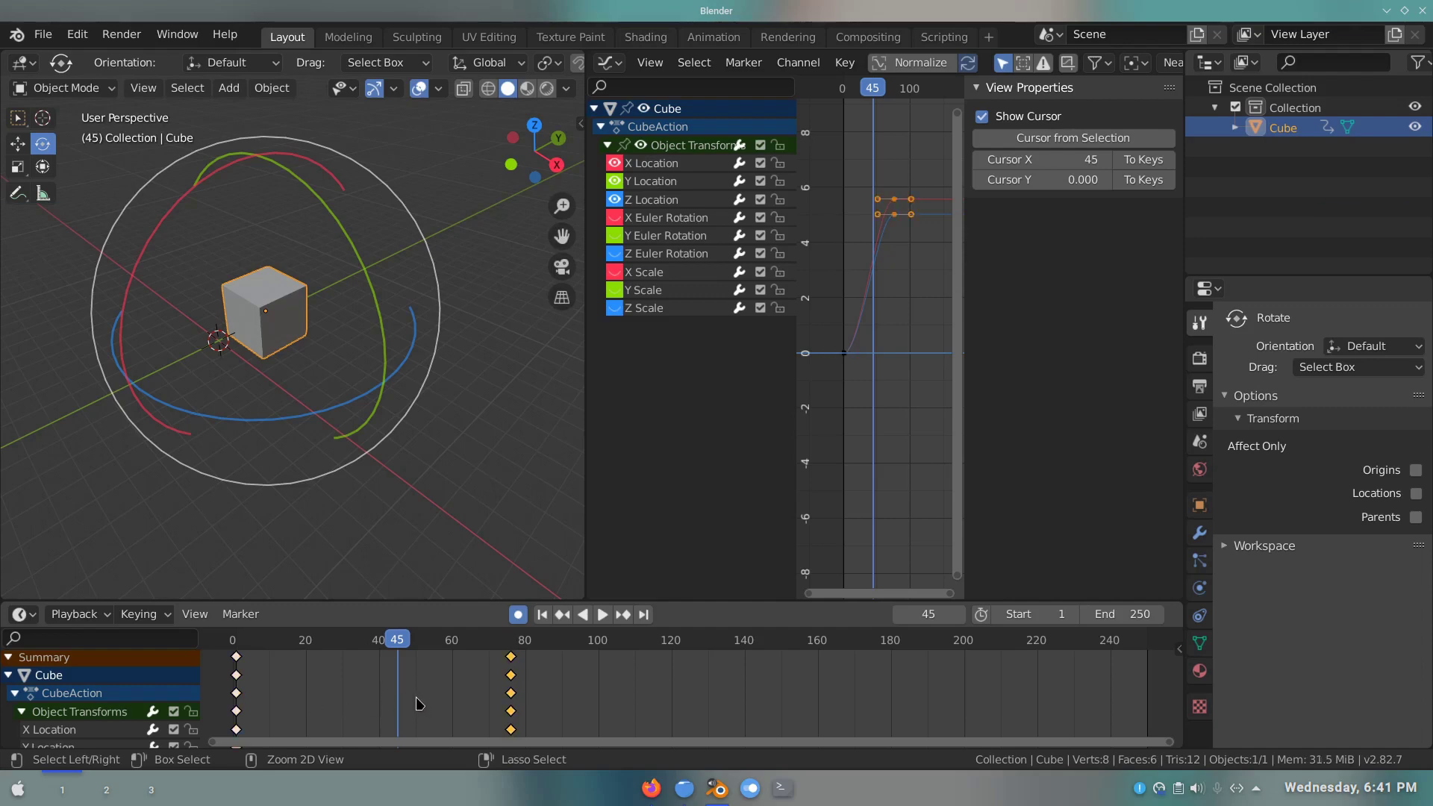
- Stretch the cube's end keyframes out to about frame 81
left_click(444, 640)
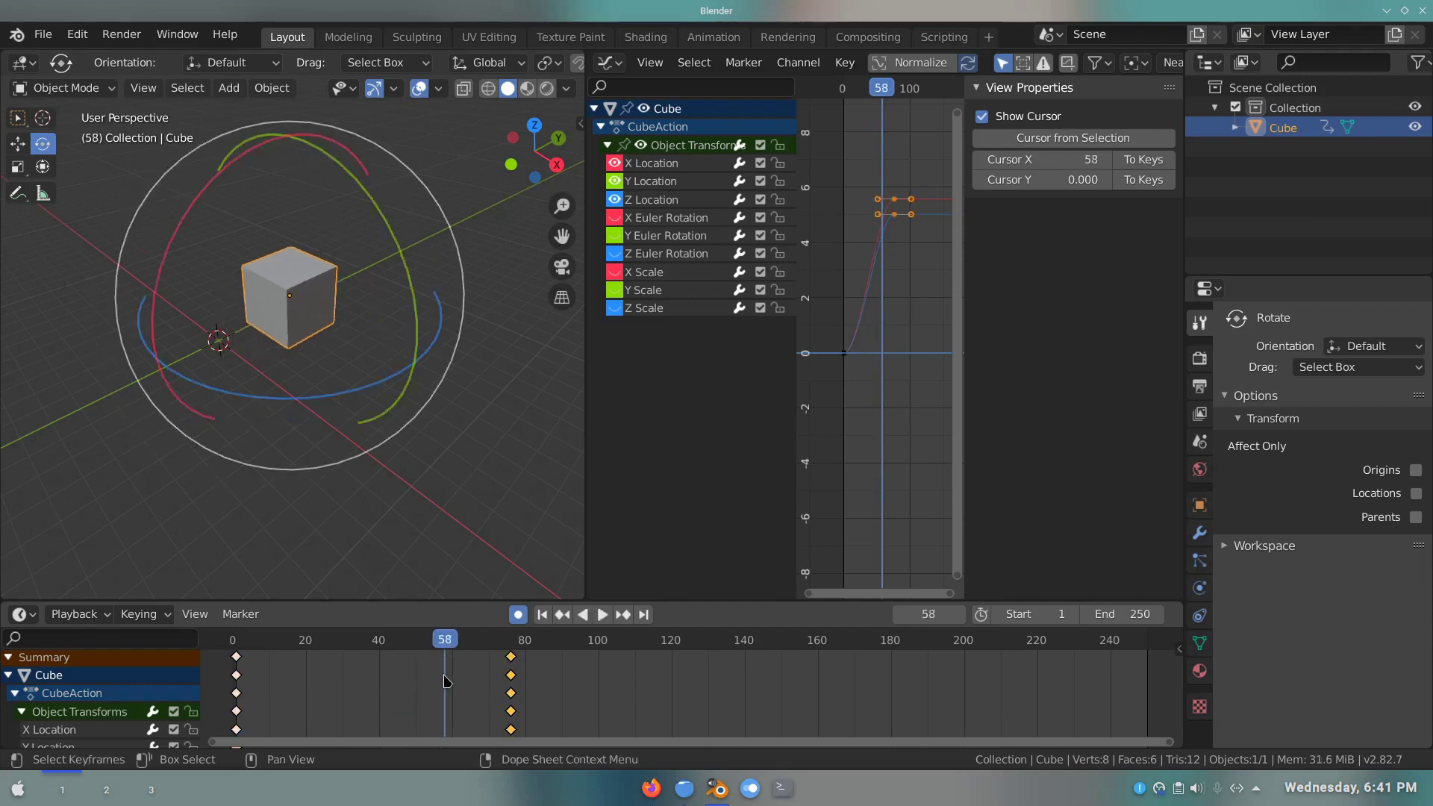
key("s")
key("Escape")
key("s")
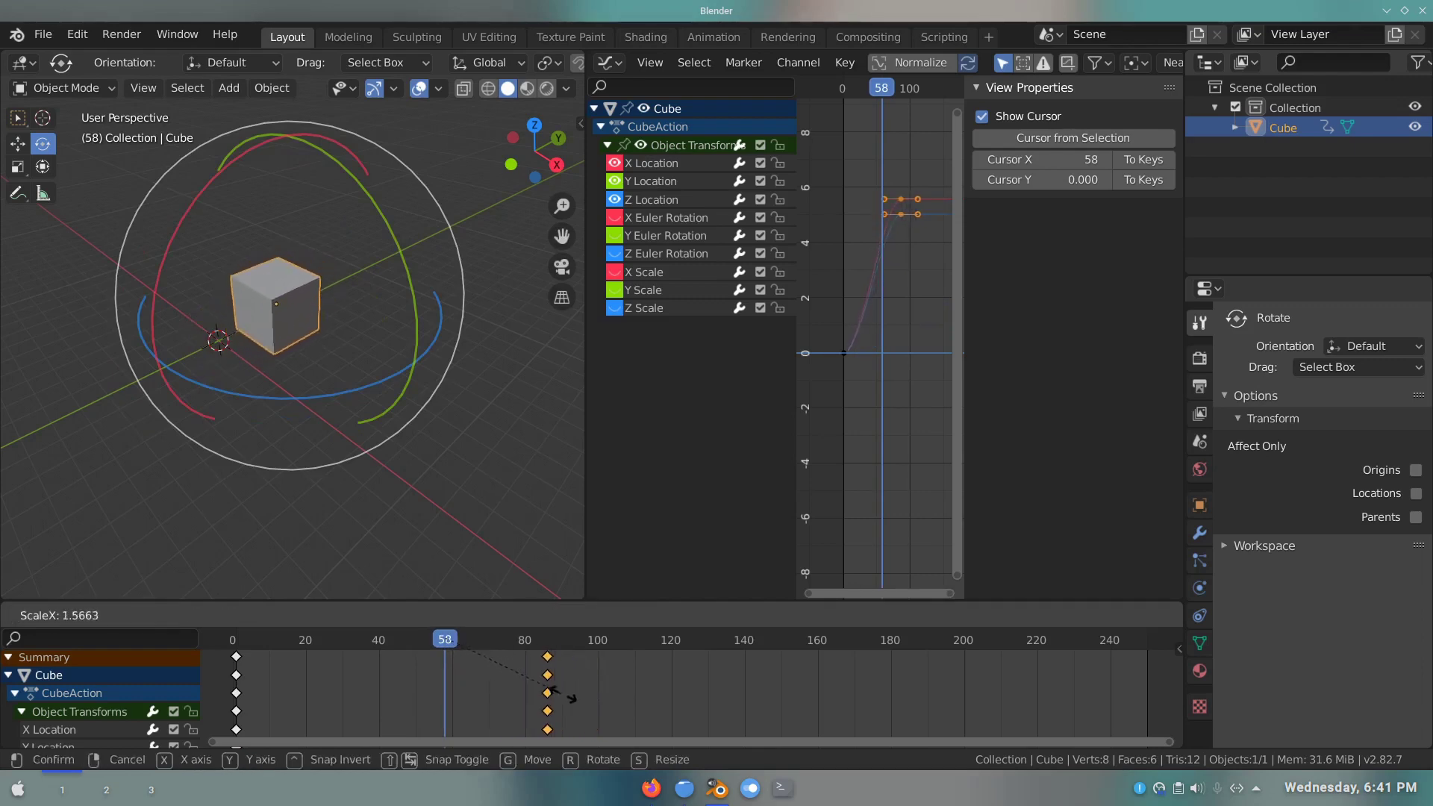
left_click(511, 682)
left_click_drag(450, 650, 319, 643)
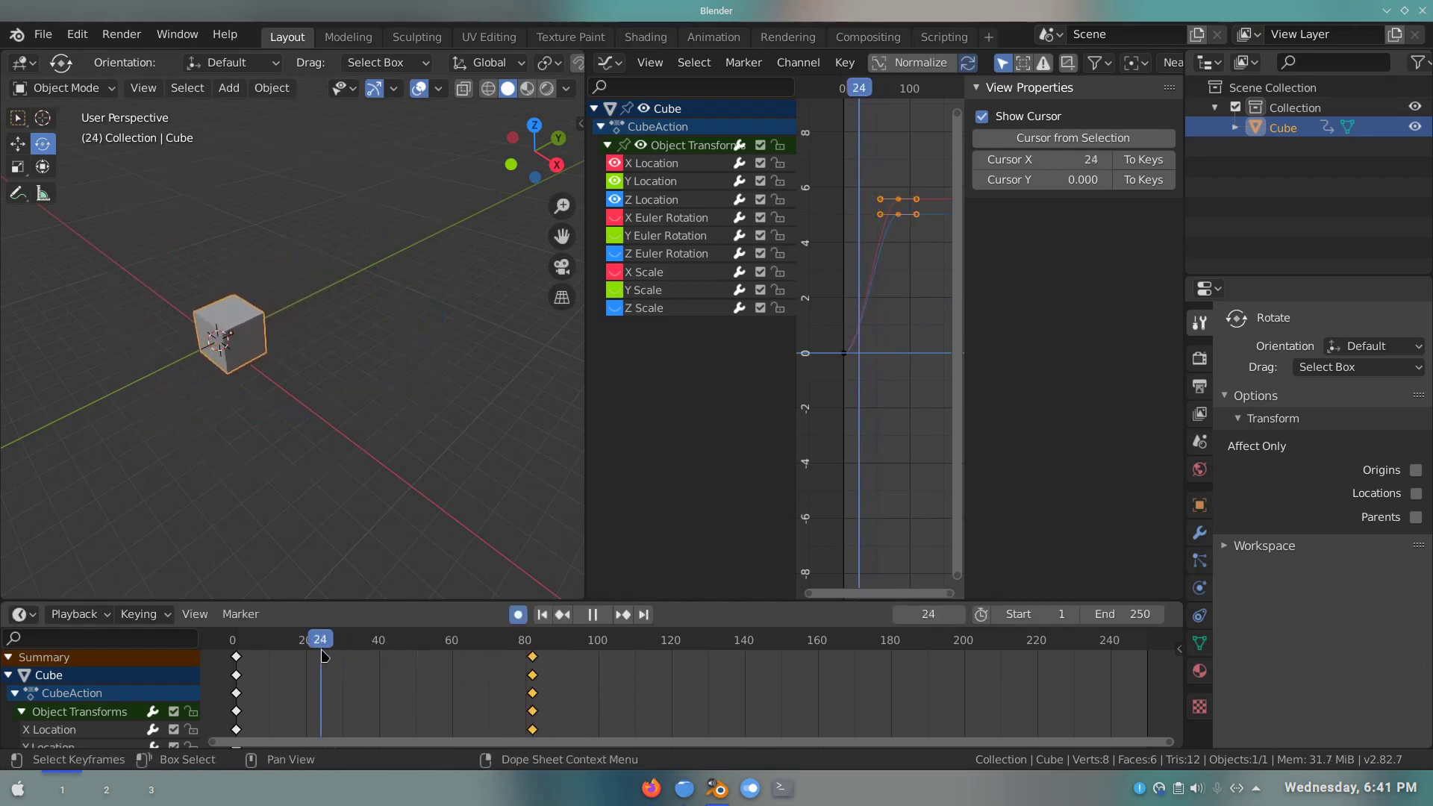
key("s")
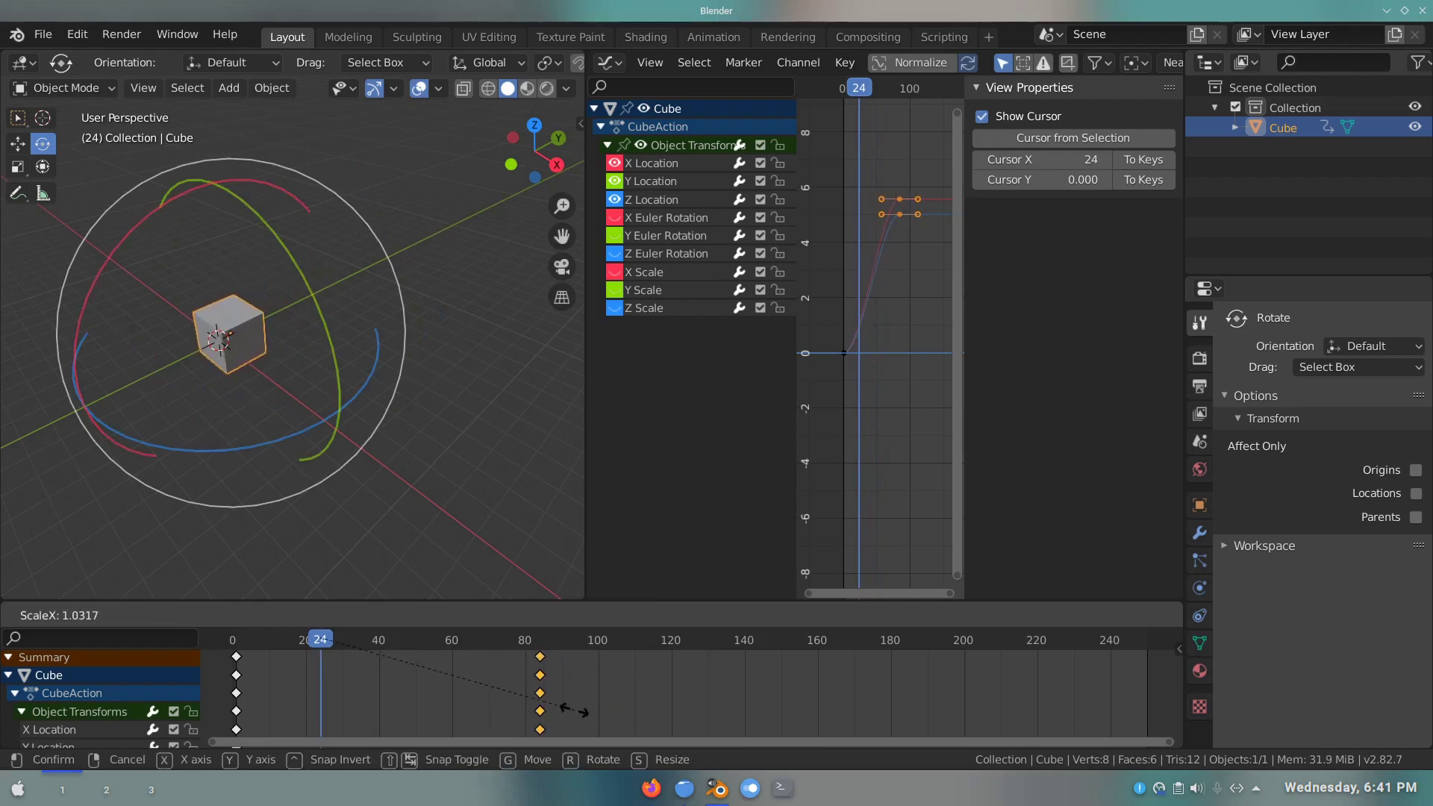
left_click(571, 711)
- Duplicate the frame-81 keys and slide the copy to about frame 33 to create a hold
left_click_drag(276, 642, 451, 642)
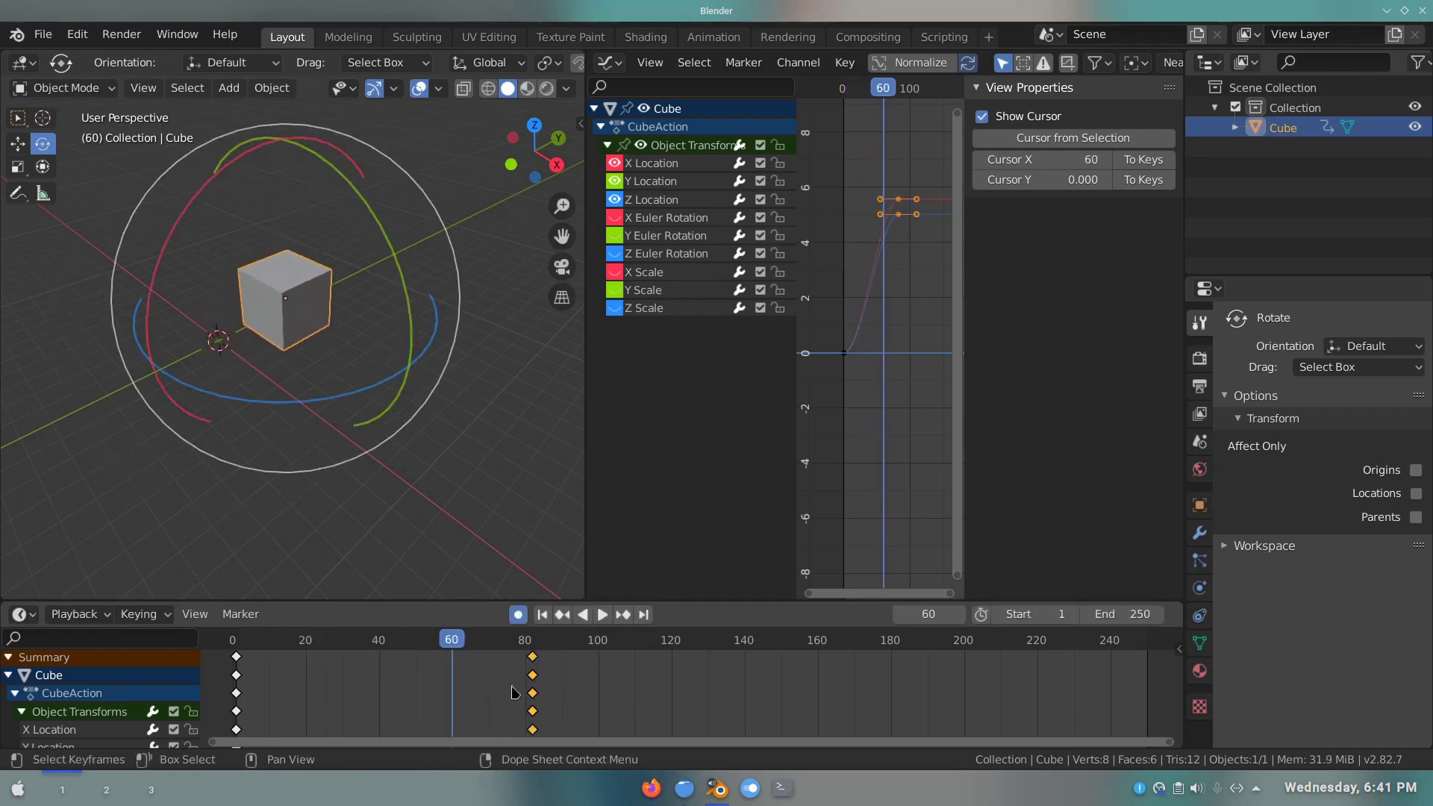
left_click(545, 660)
key("shift+d")
left_click(506, 701)
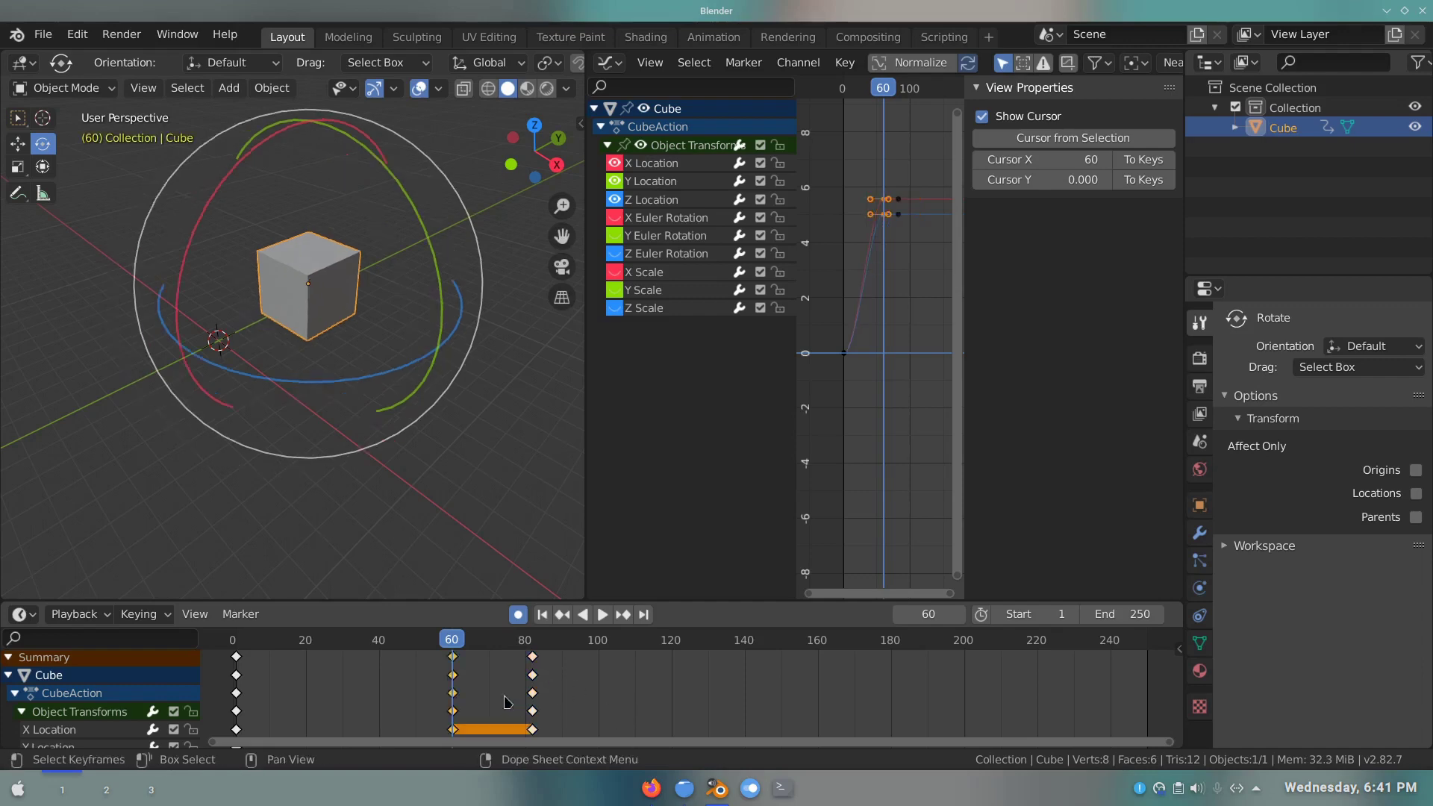
left_click_drag(445, 643, 458, 641)
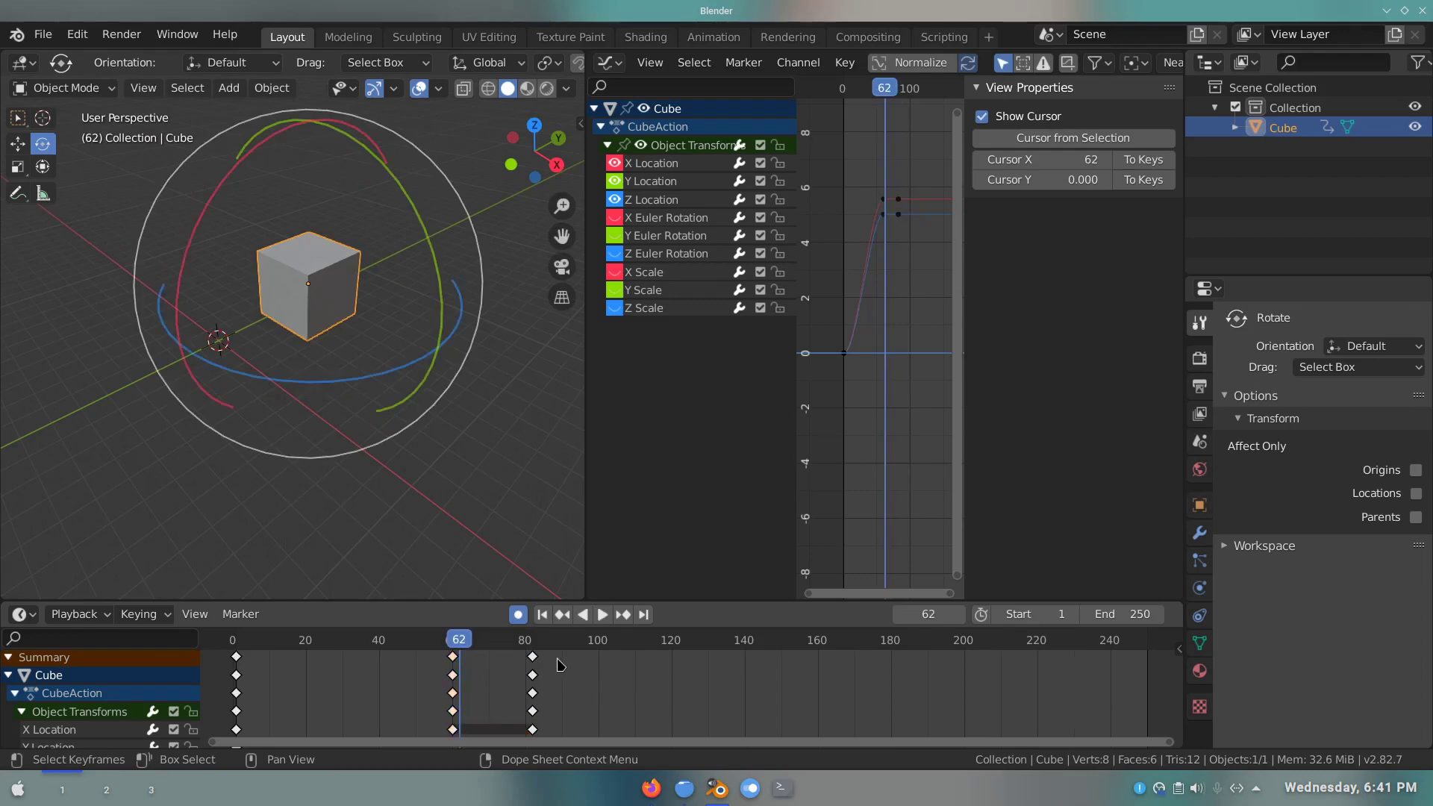
scroll(561, 664, "down", 2)
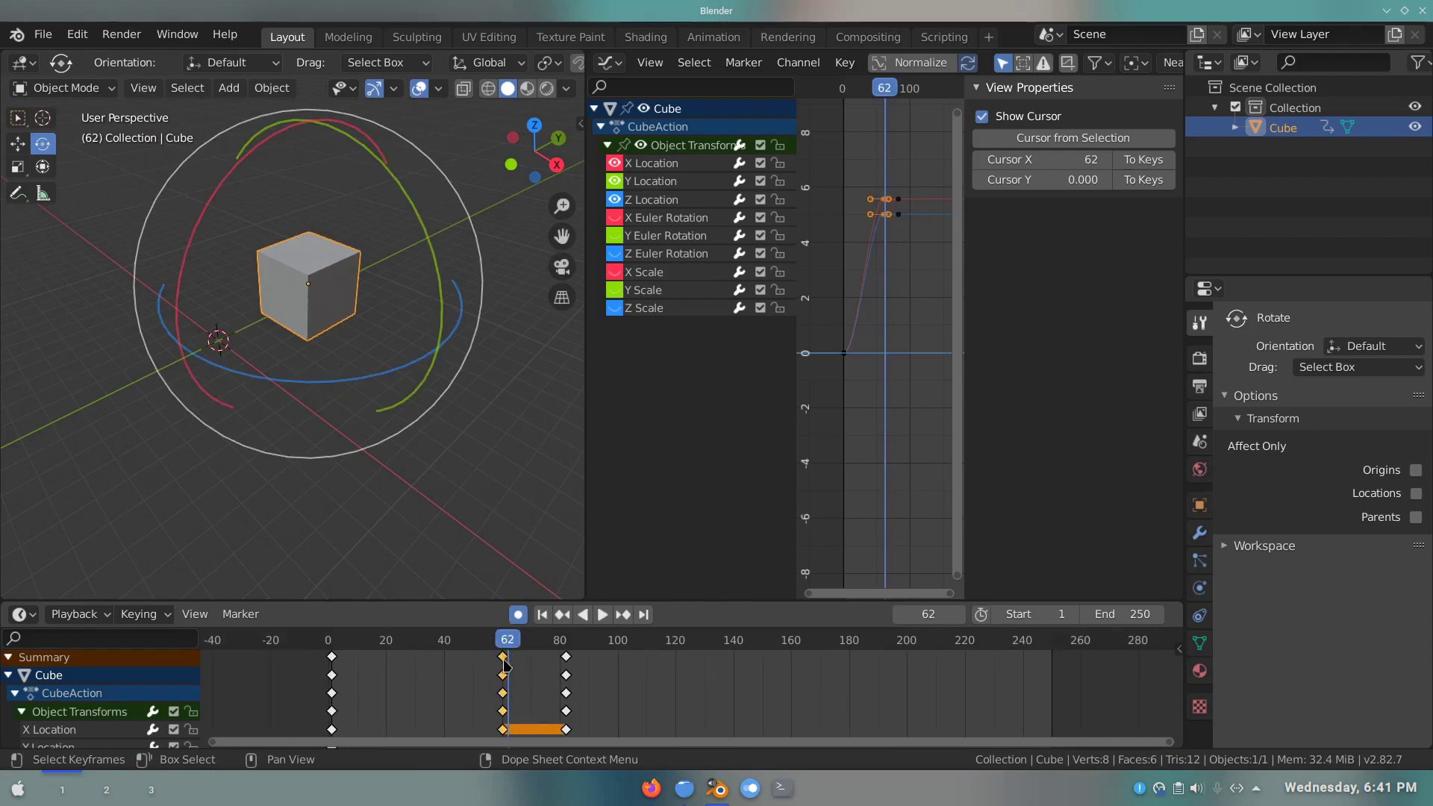
key("g")
left_click(459, 676)
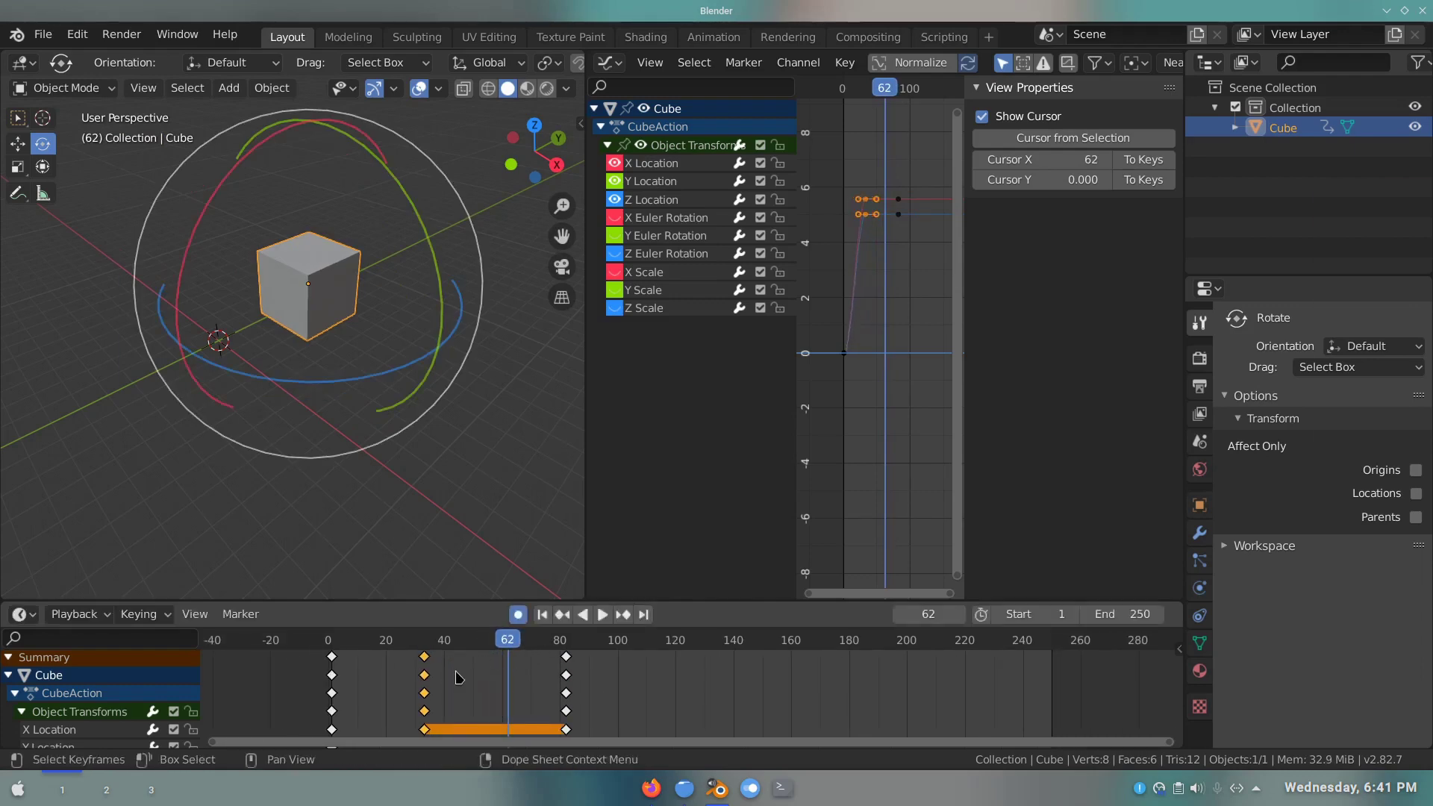
key("s")
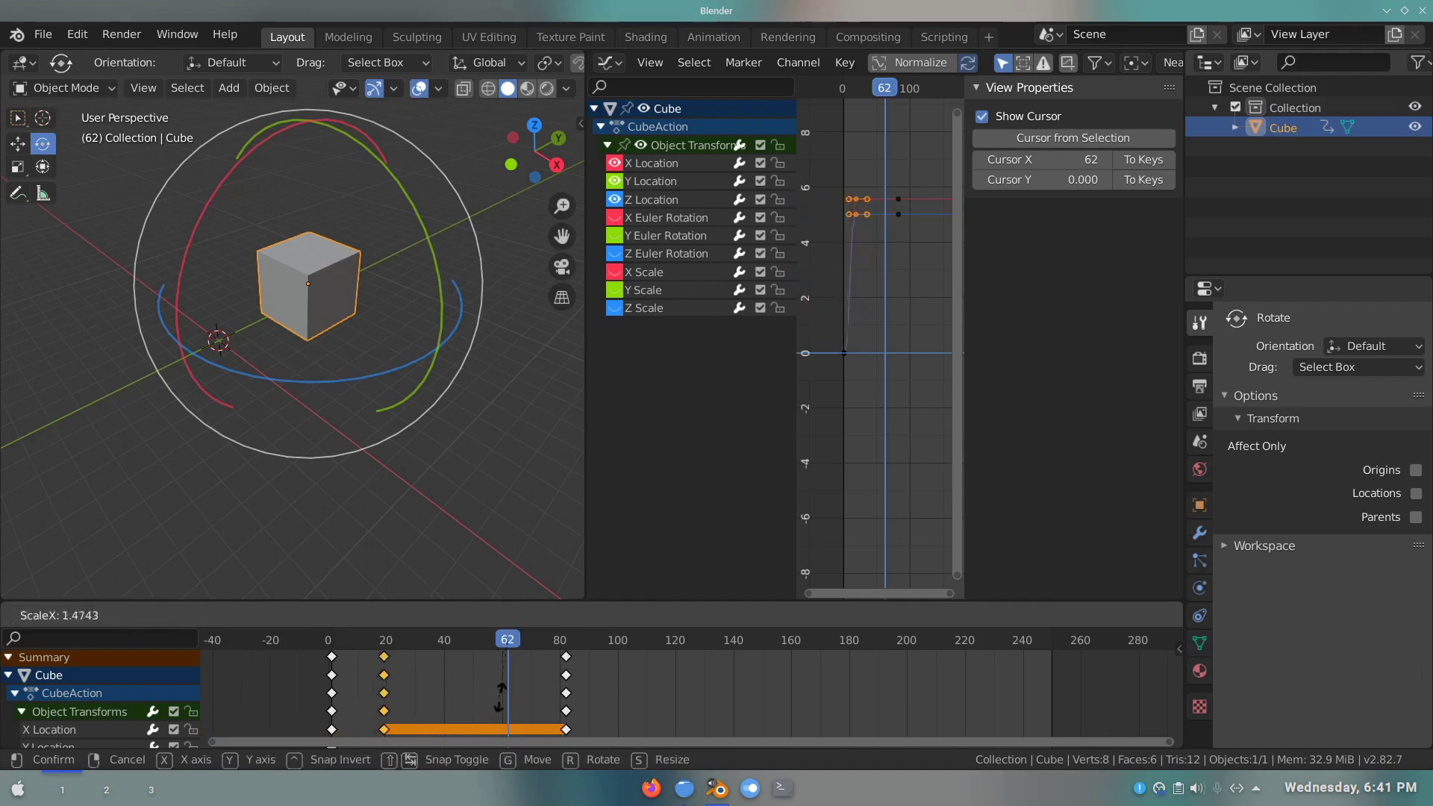
- Rescale the hold keys (frames 33 and 82, then 52 and 69) around frame 62
right_click(537, 716)
left_click_drag(669, 714, 395, 652)
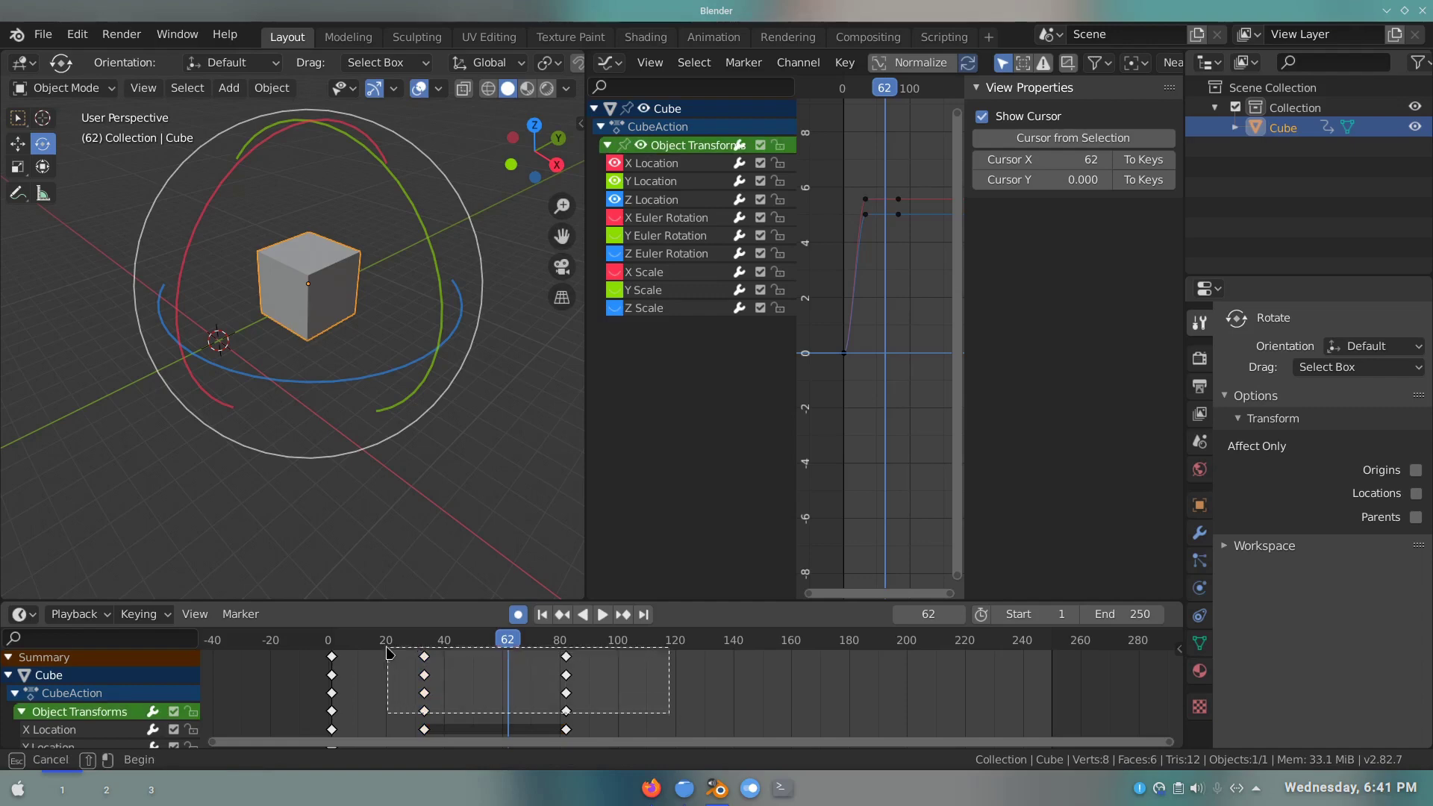
key("s")
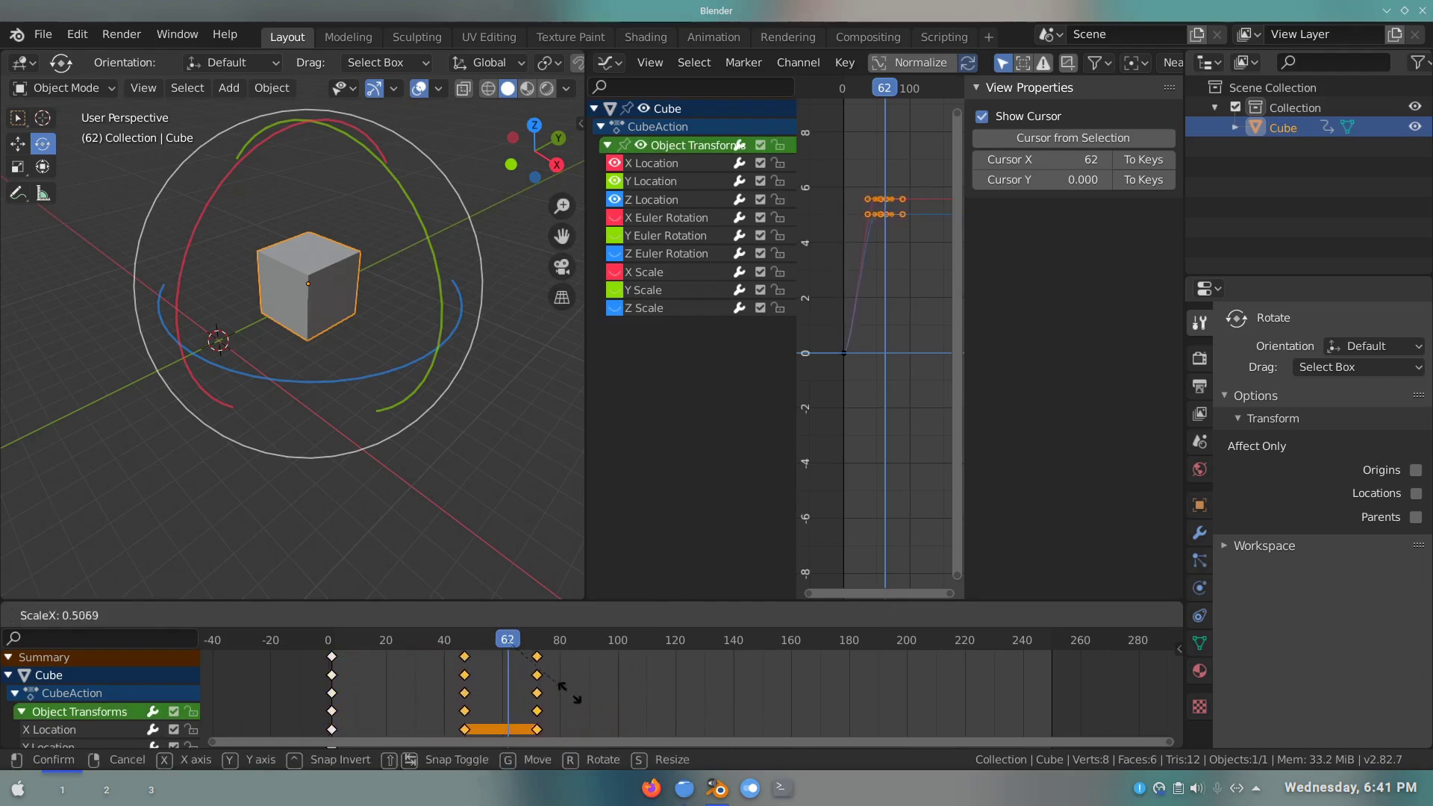
left_click(545, 683)
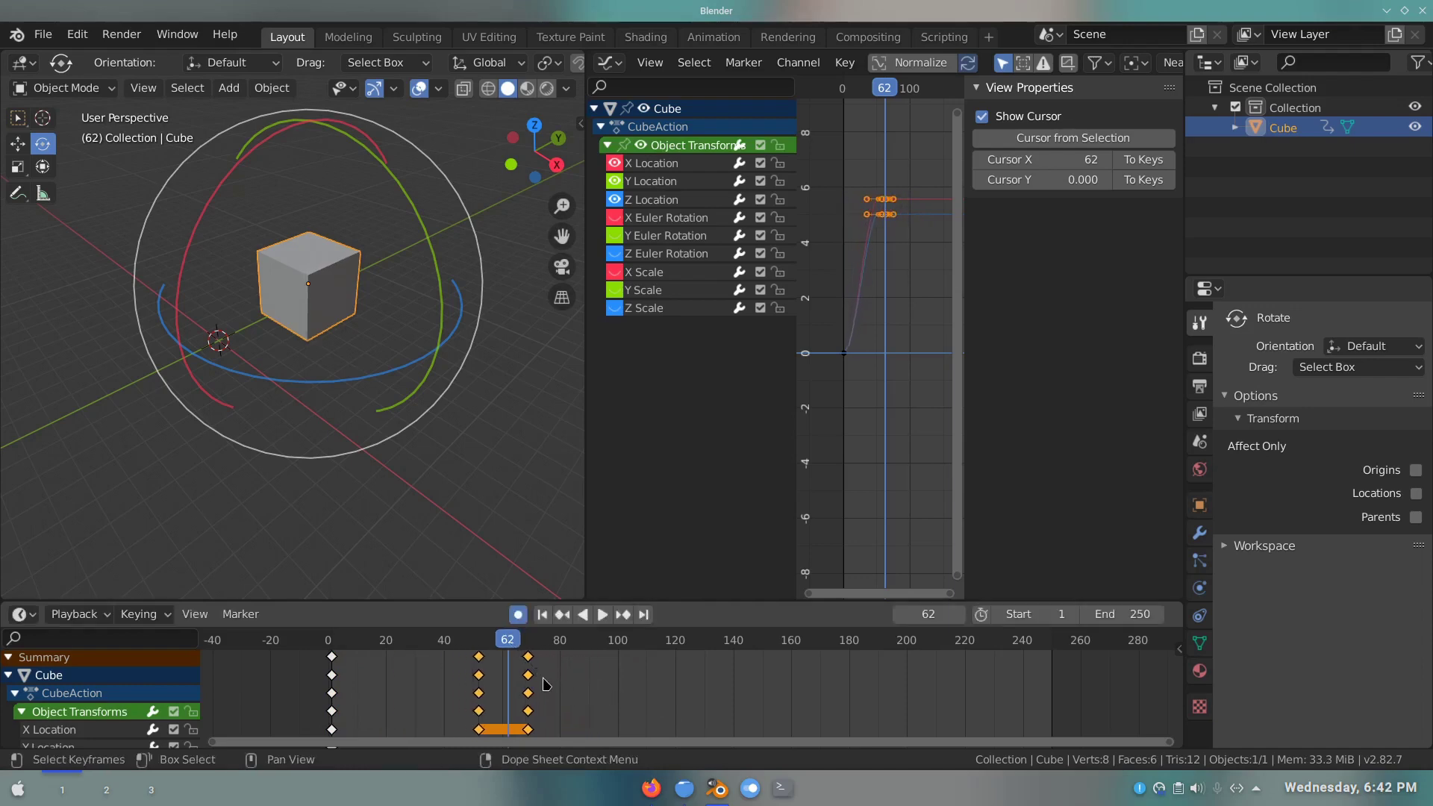
key("ctrl+shift+space")
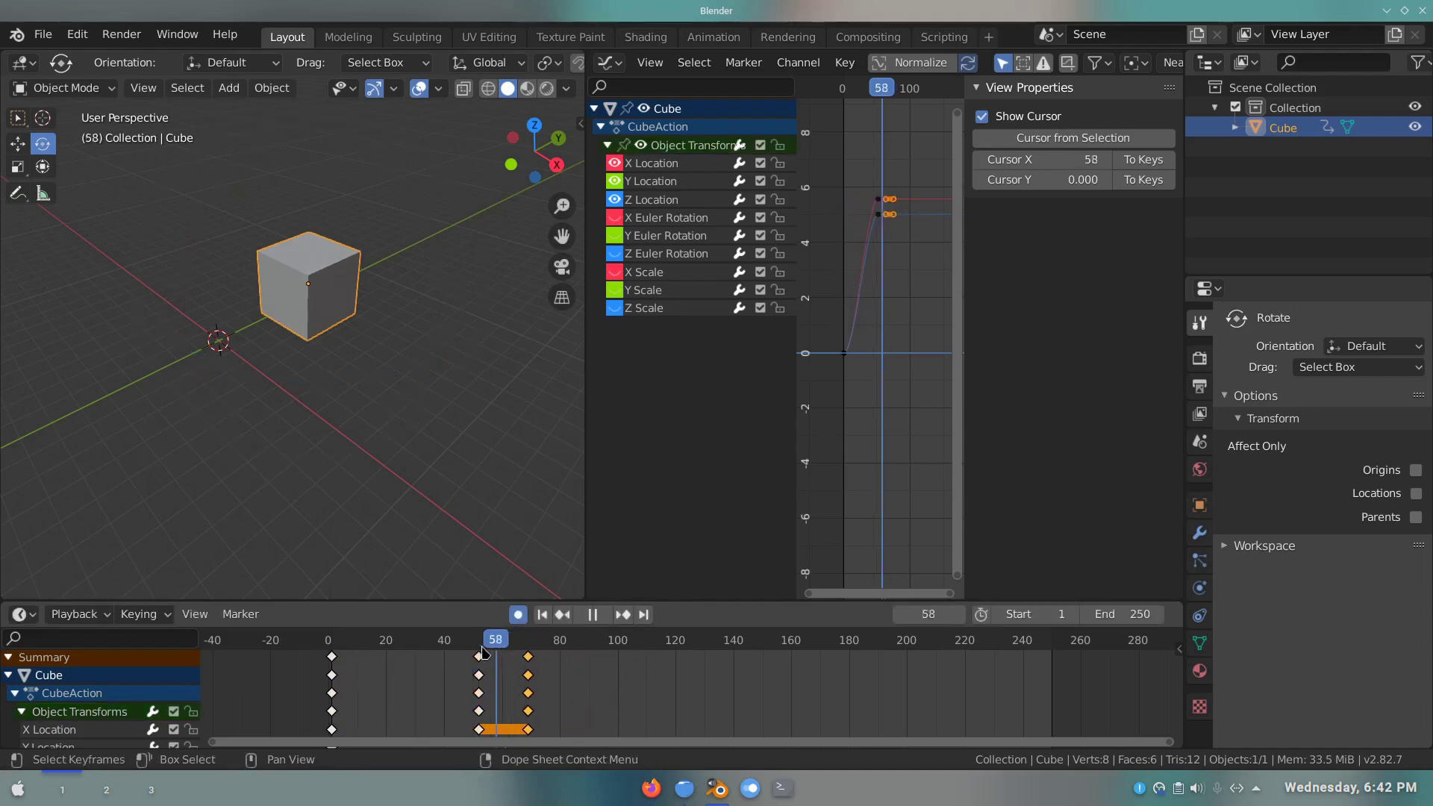
key("ctrl+shift+space")
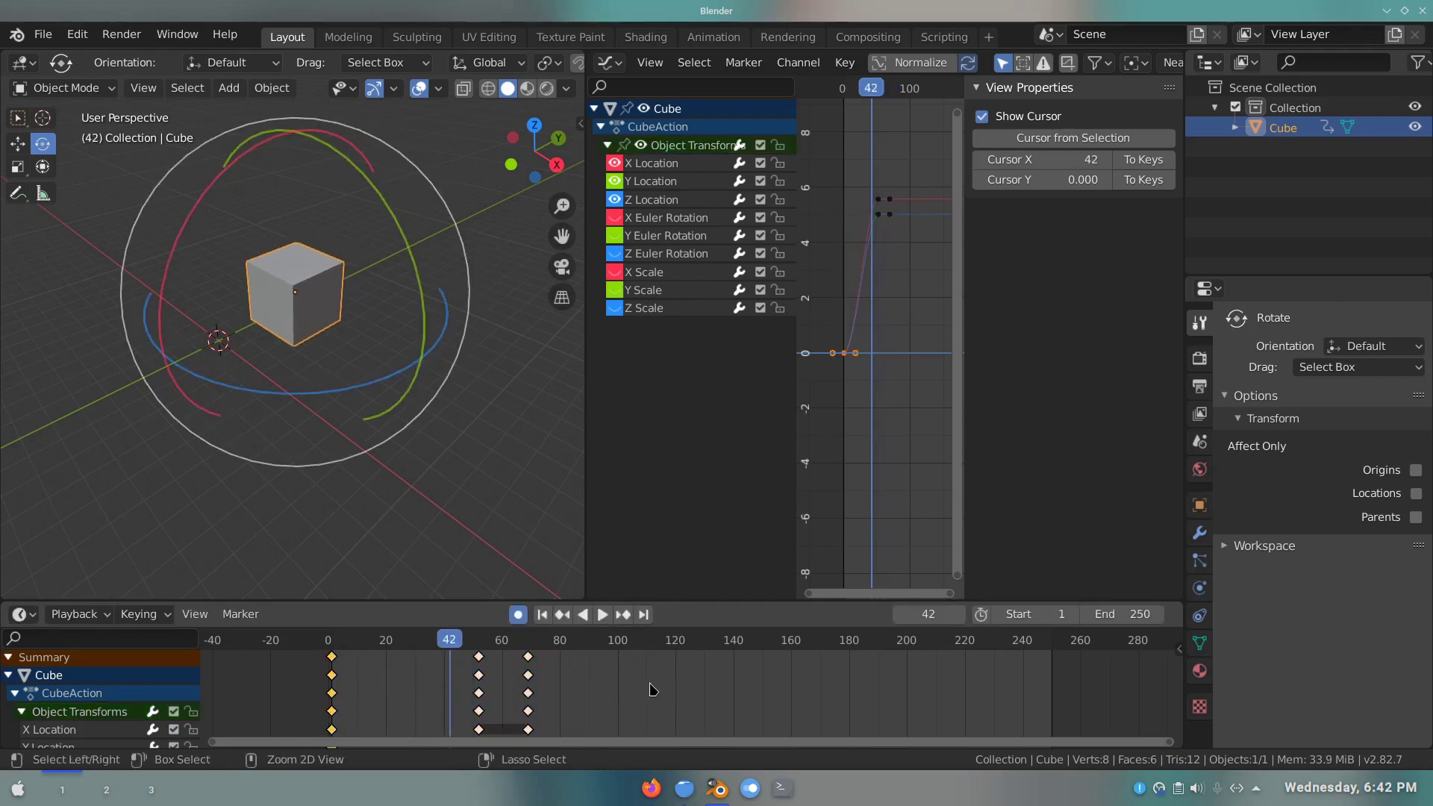
key("bracketright")
left_click(681, 640)
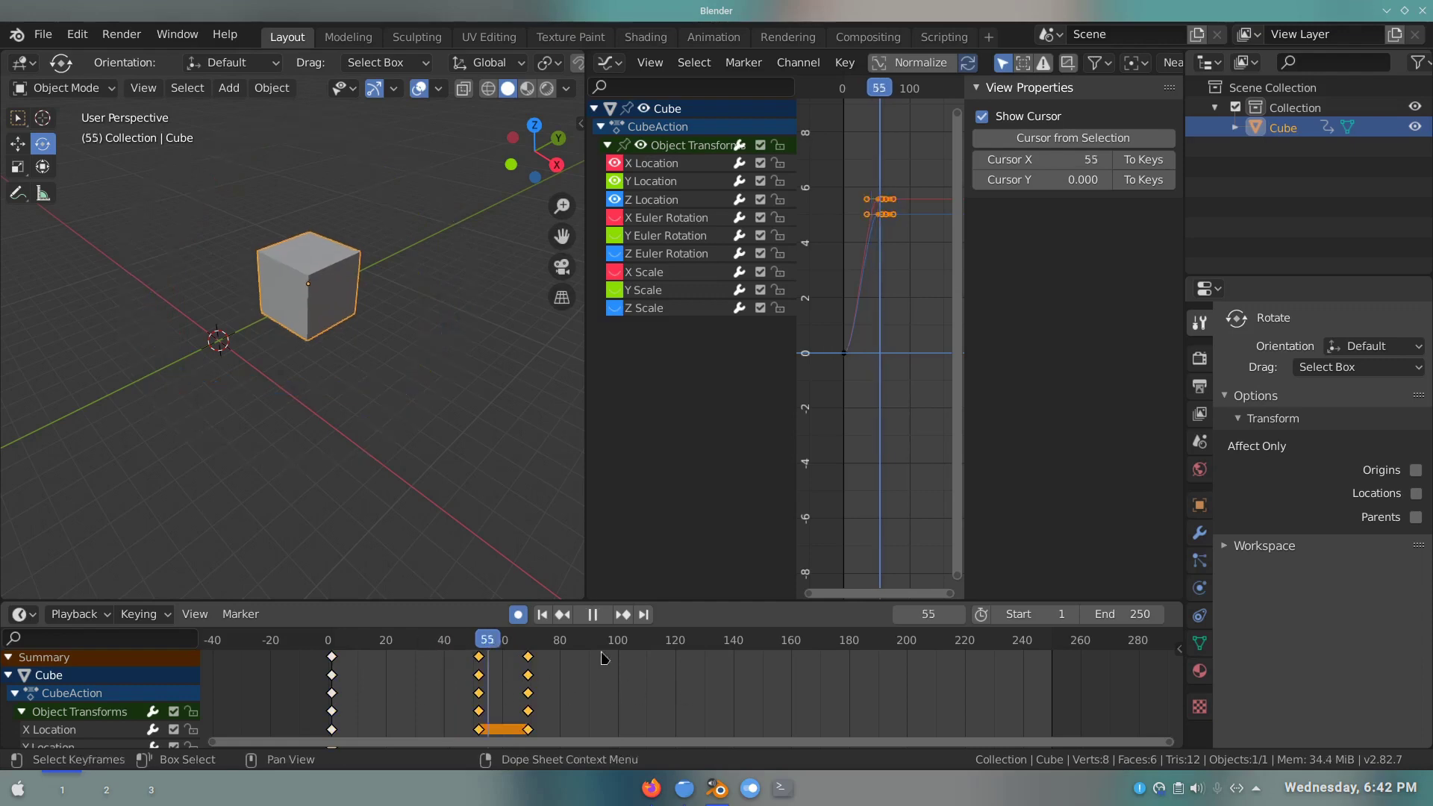
key("s")
left_click(701, 645)
- Move the end keyframe column out to about frame 203
left_click_drag(664, 639, 606, 639)
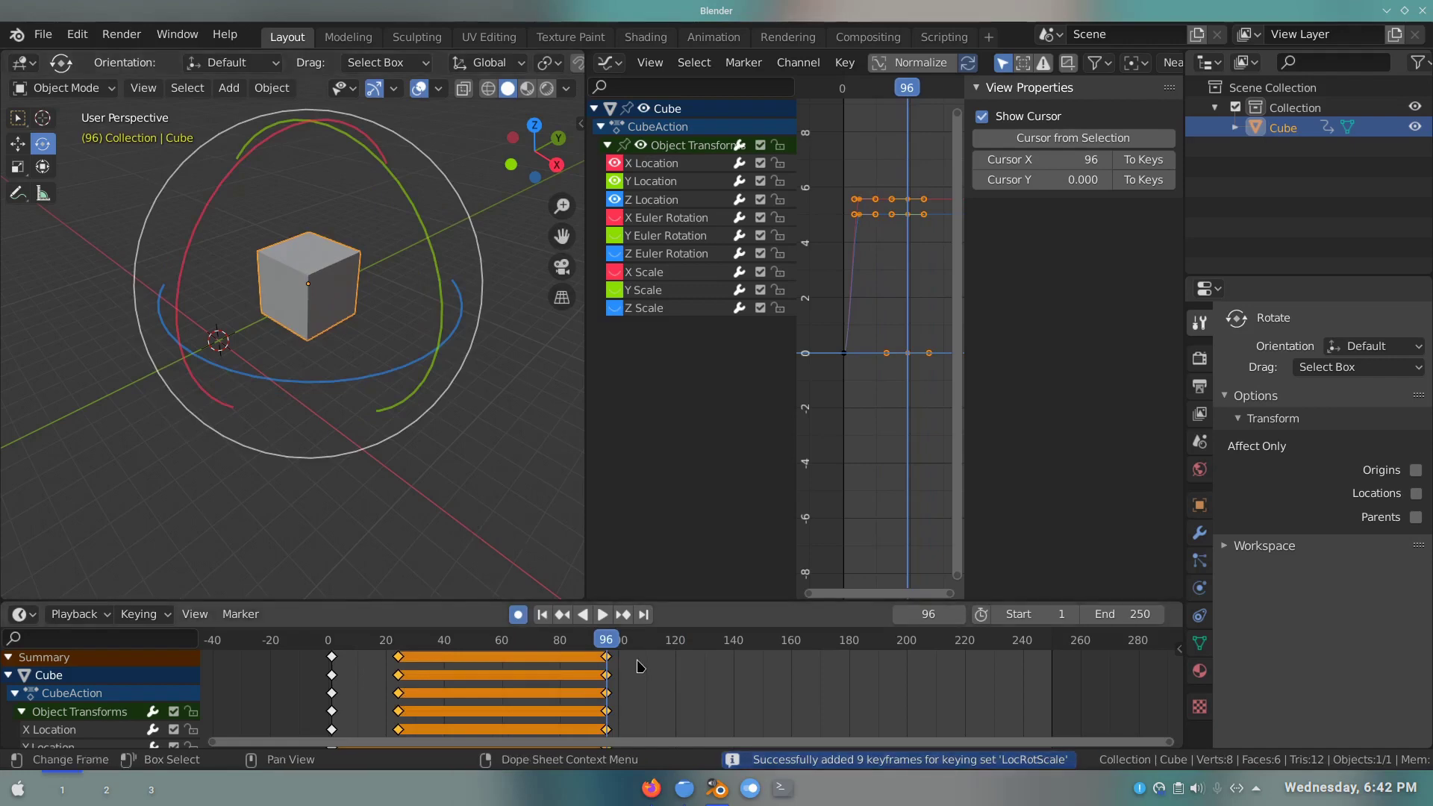
left_click(744, 639)
left_click_drag(608, 657, 745, 657)
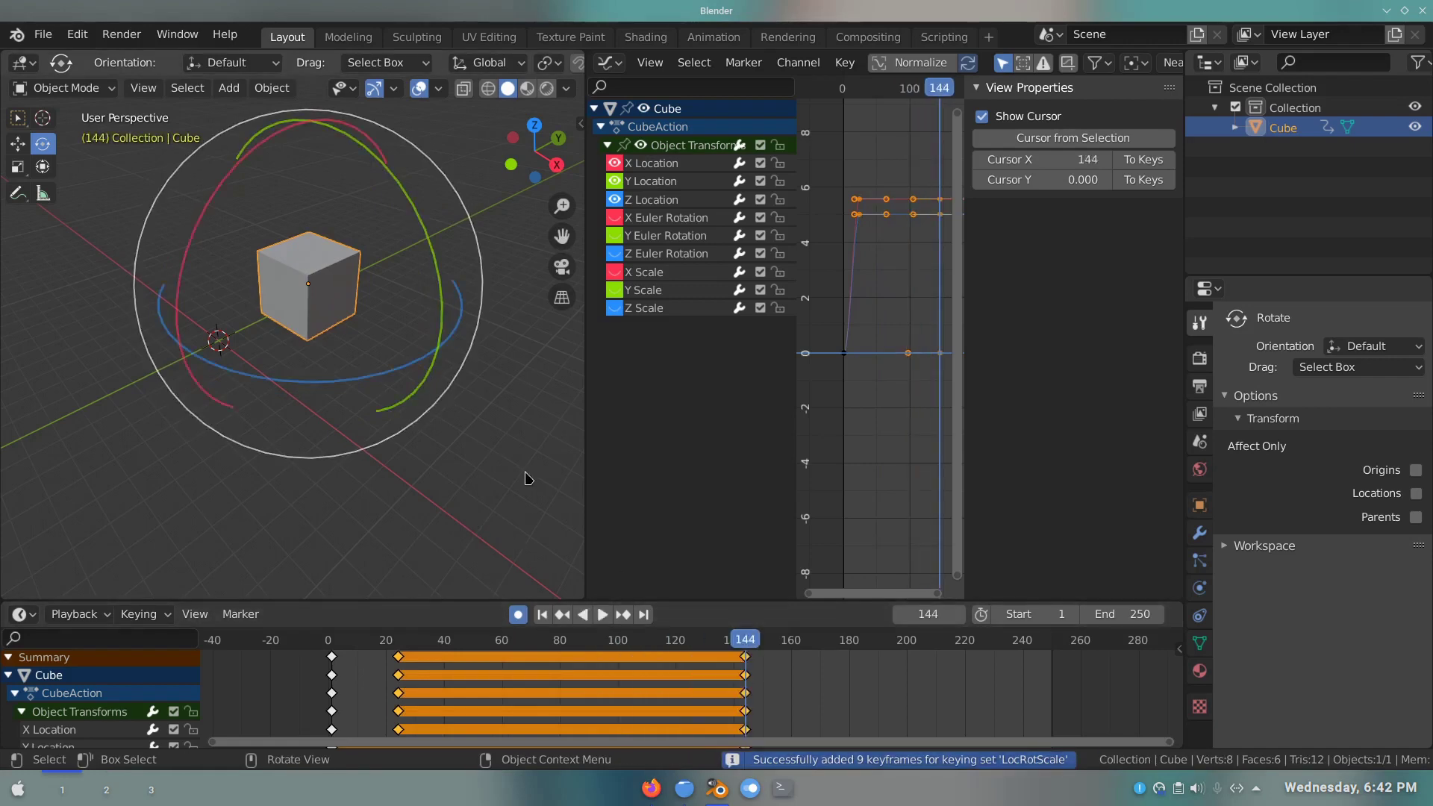
left_click_drag(823, 634, 915, 640)
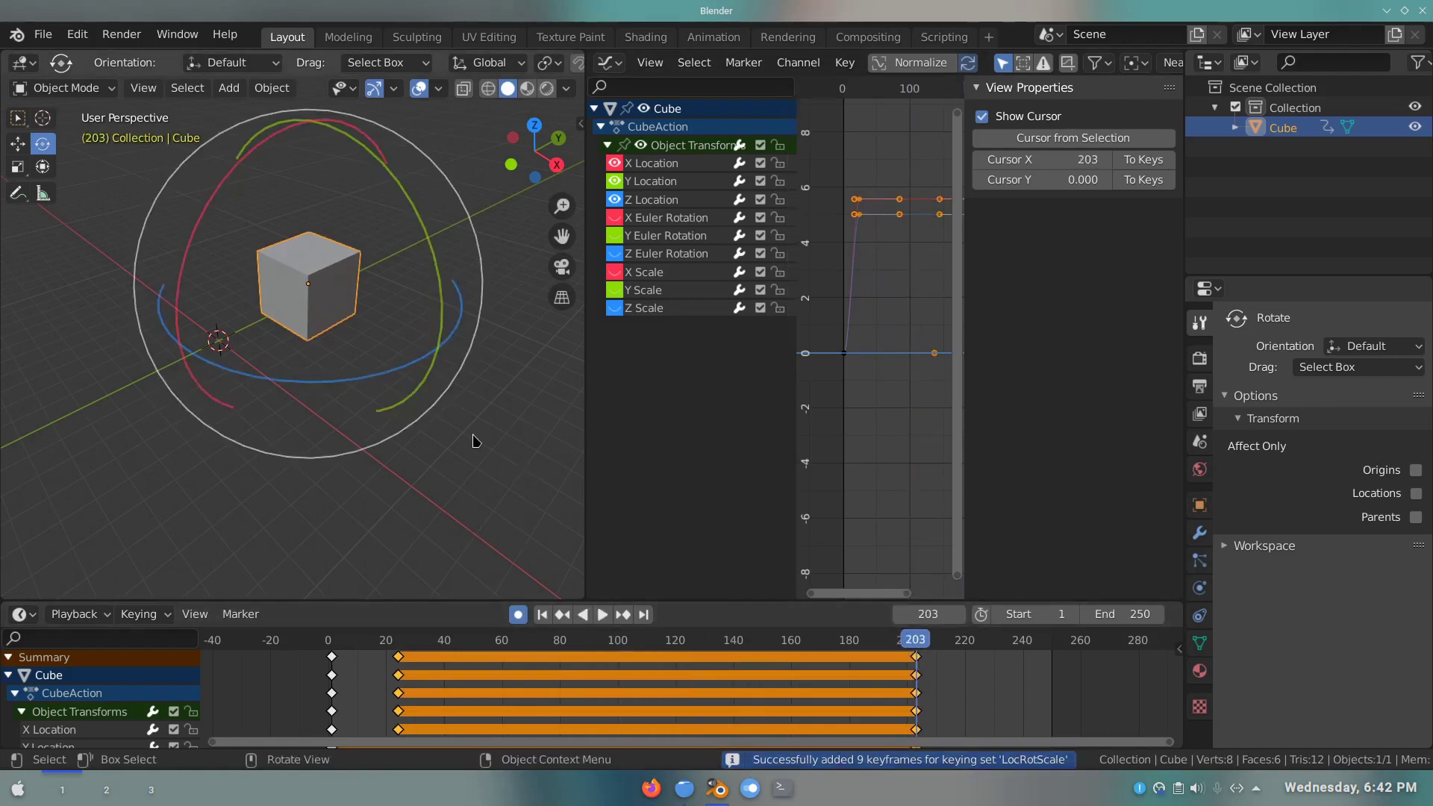
scroll(548, 507, "up", 15, "alt")
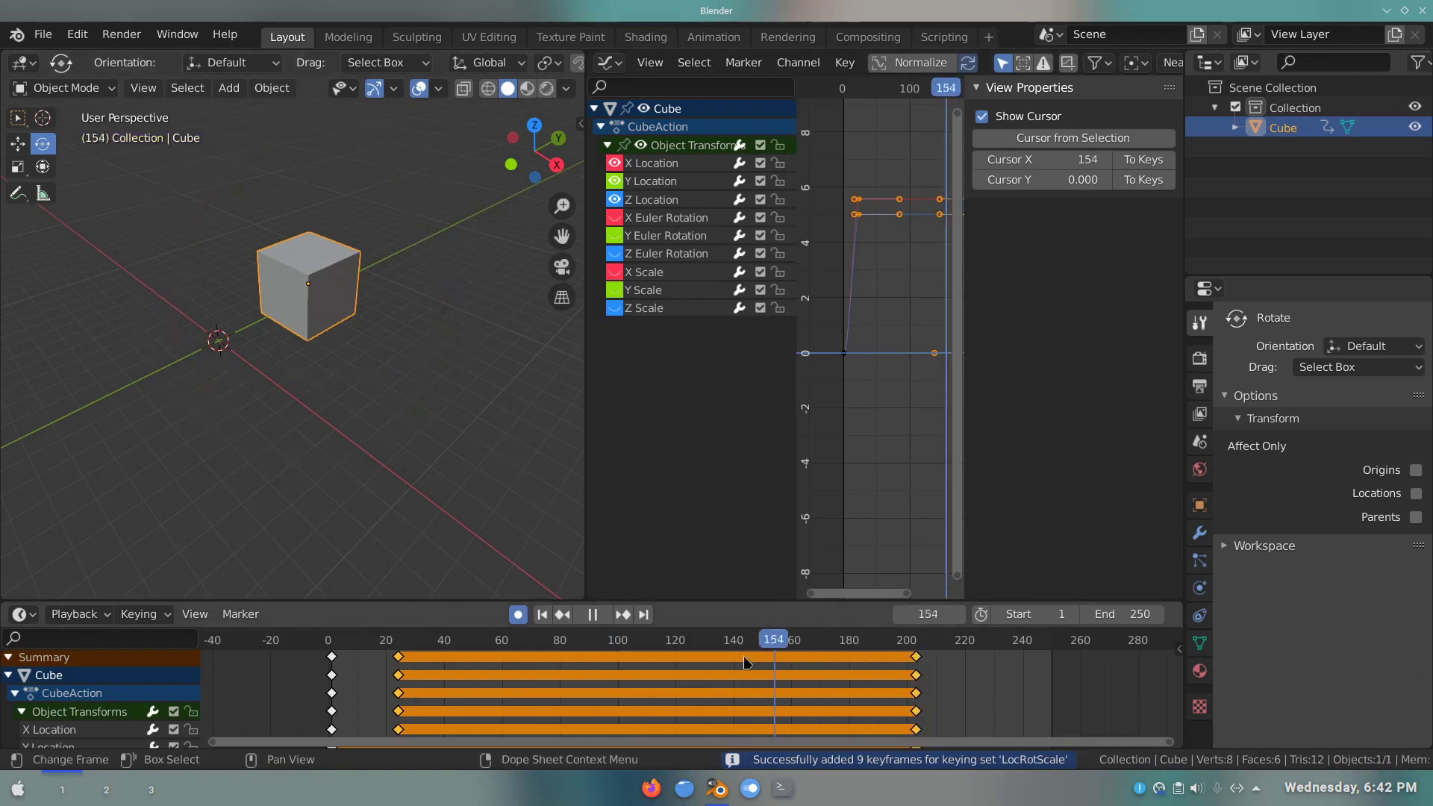
key("i")
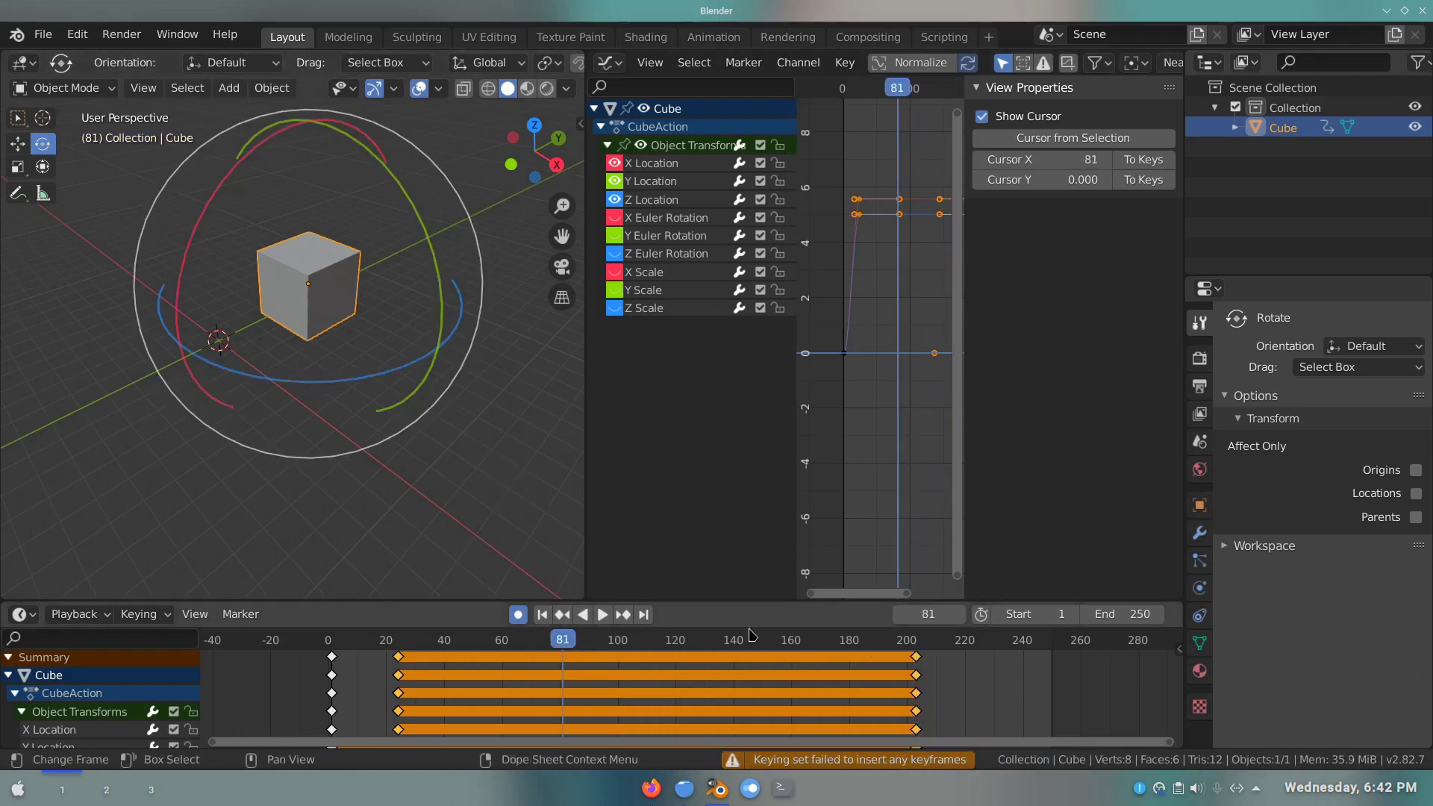
left_click(815, 706)
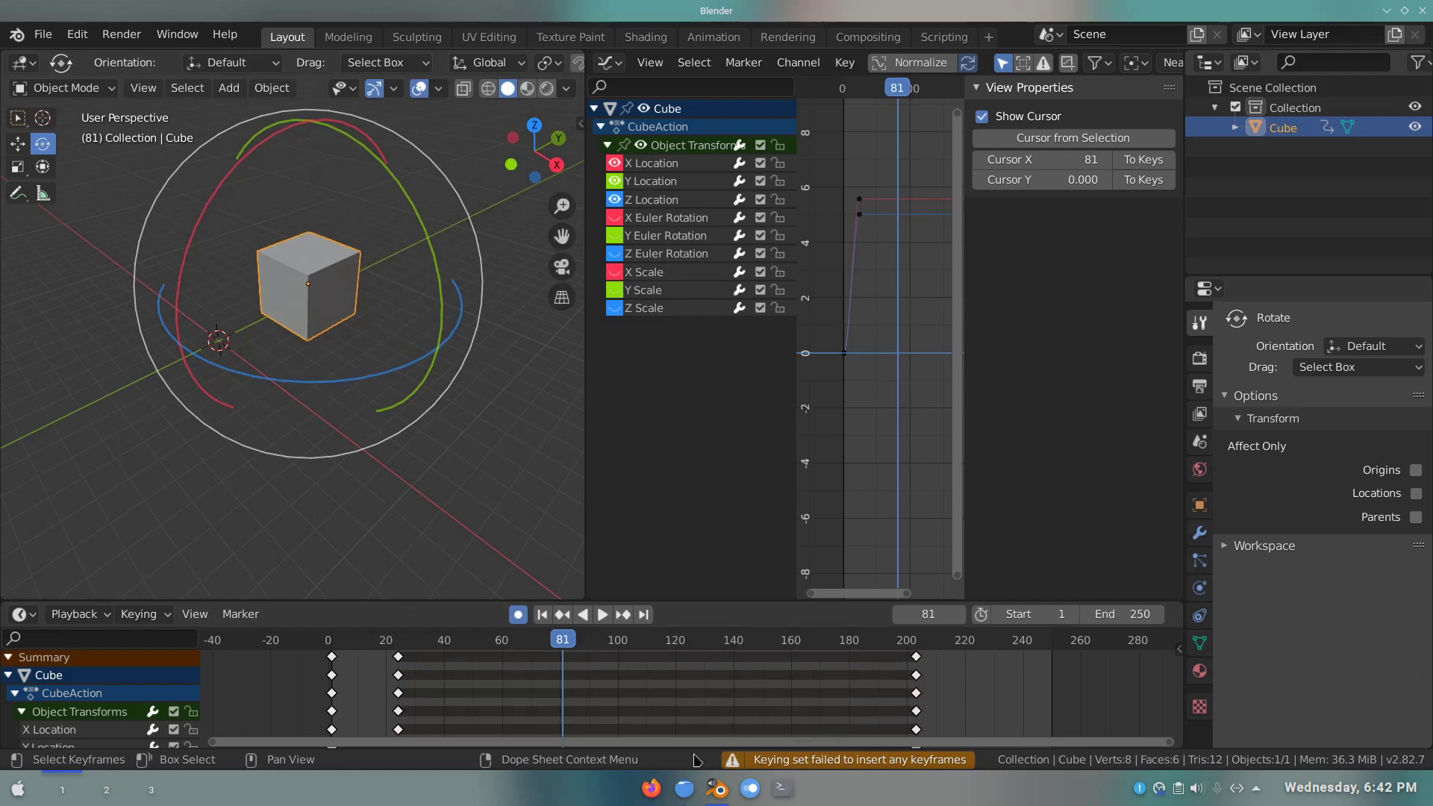
- Move the frame-23 key column to about frame 130 and paste the copied keys at frame 28
left_click(157, 615)
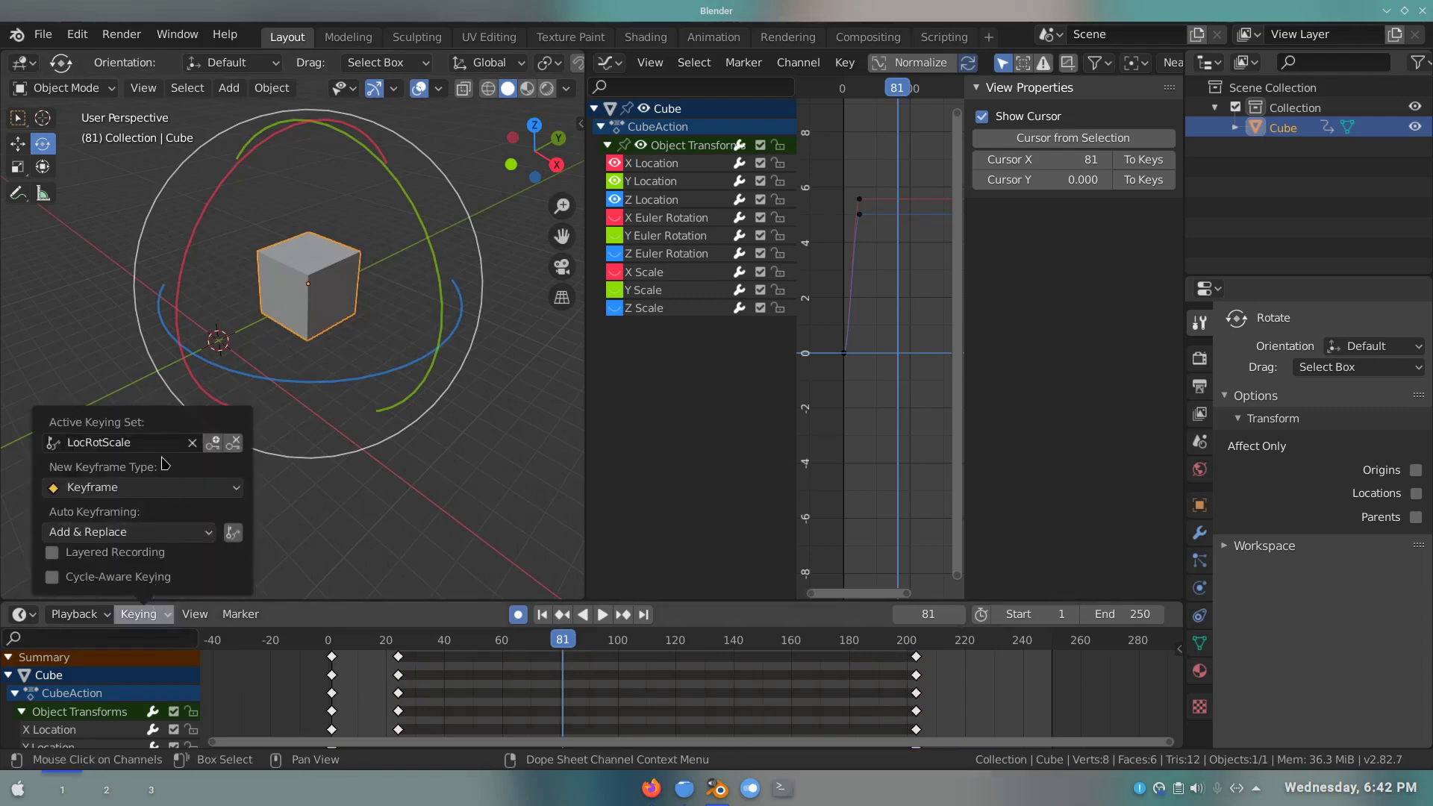
scroll(536, 703, "down", 2)
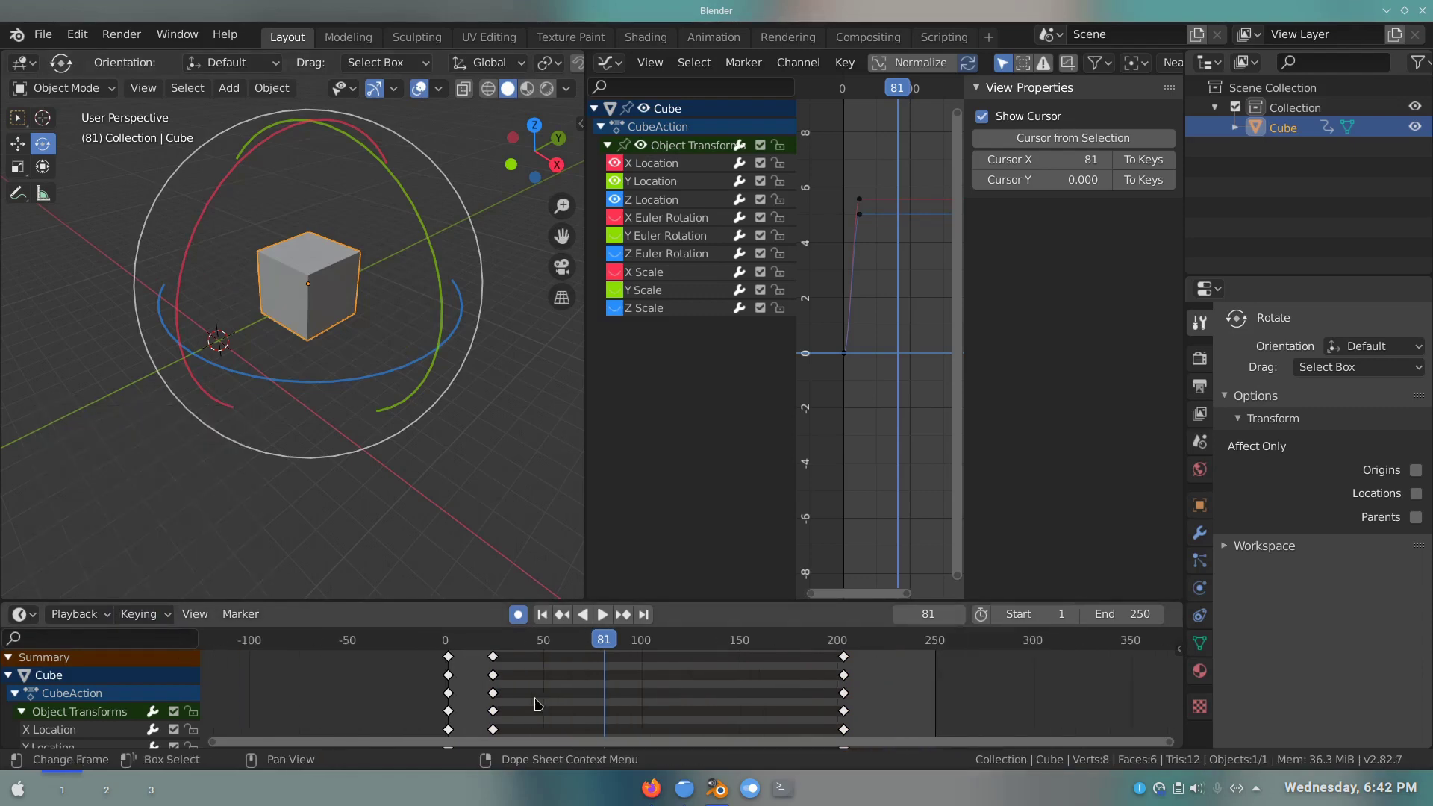
scroll(536, 703, "down", 2)
left_click(540, 660)
left_click_drag(540, 660, 696, 660)
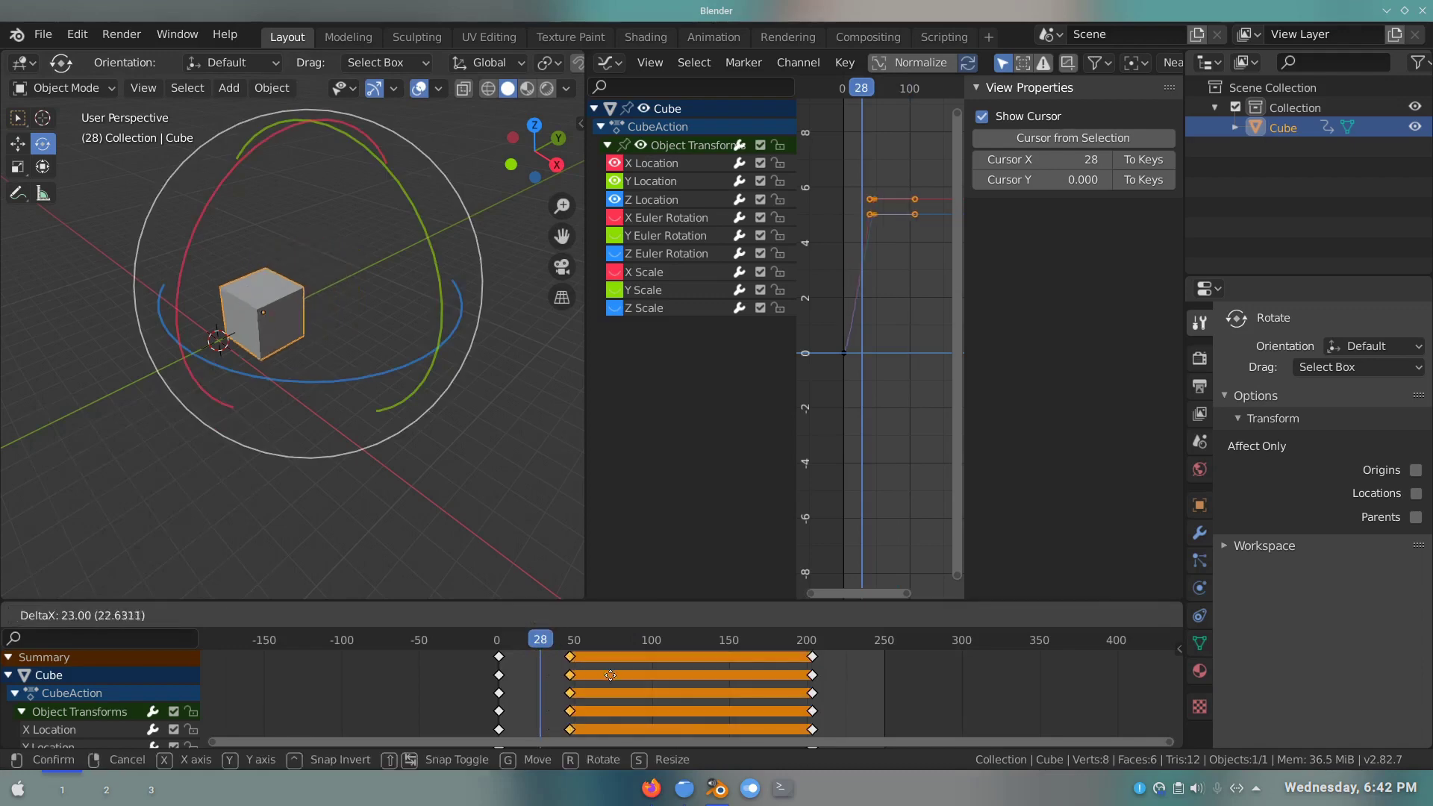
right_click(601, 664)
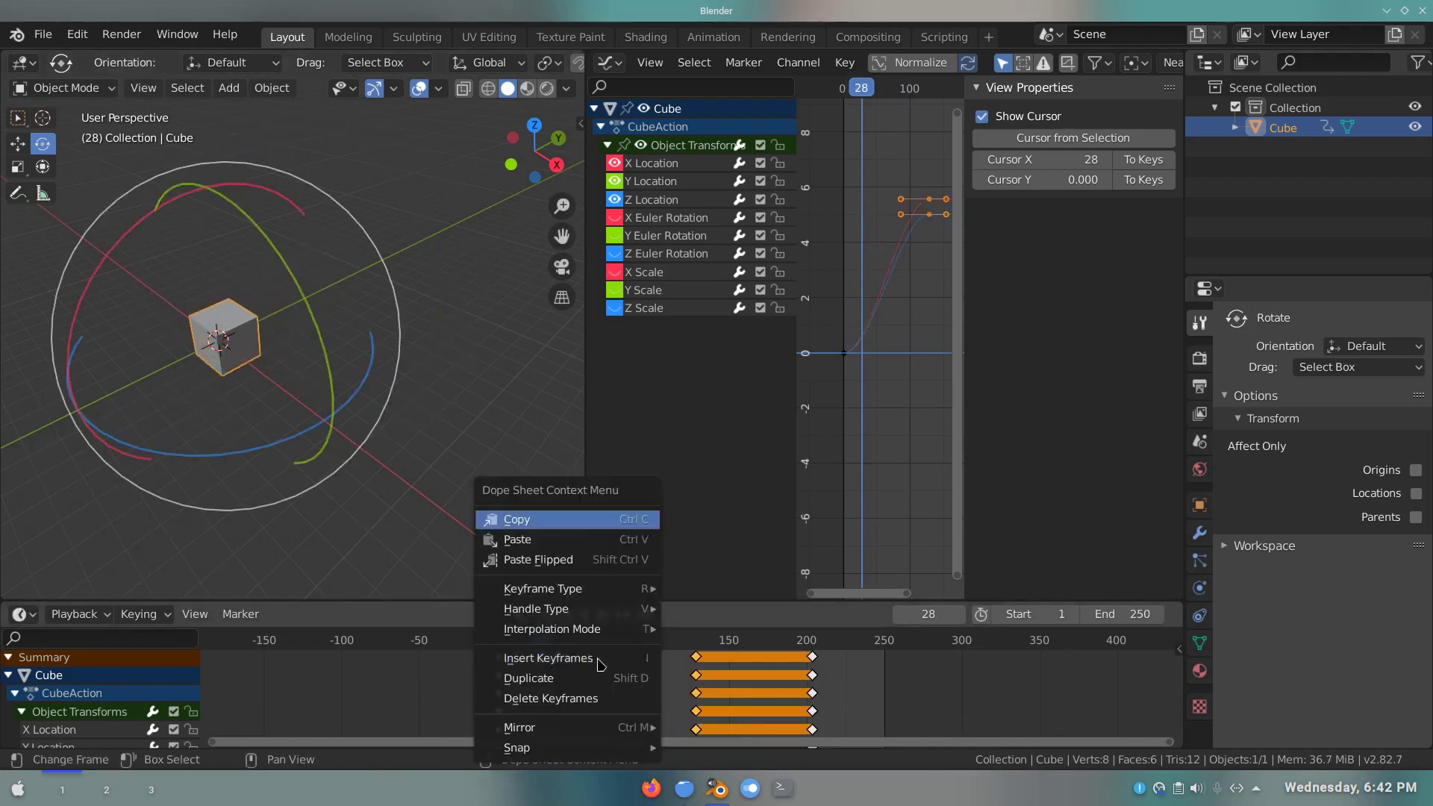
left_click(561, 540)
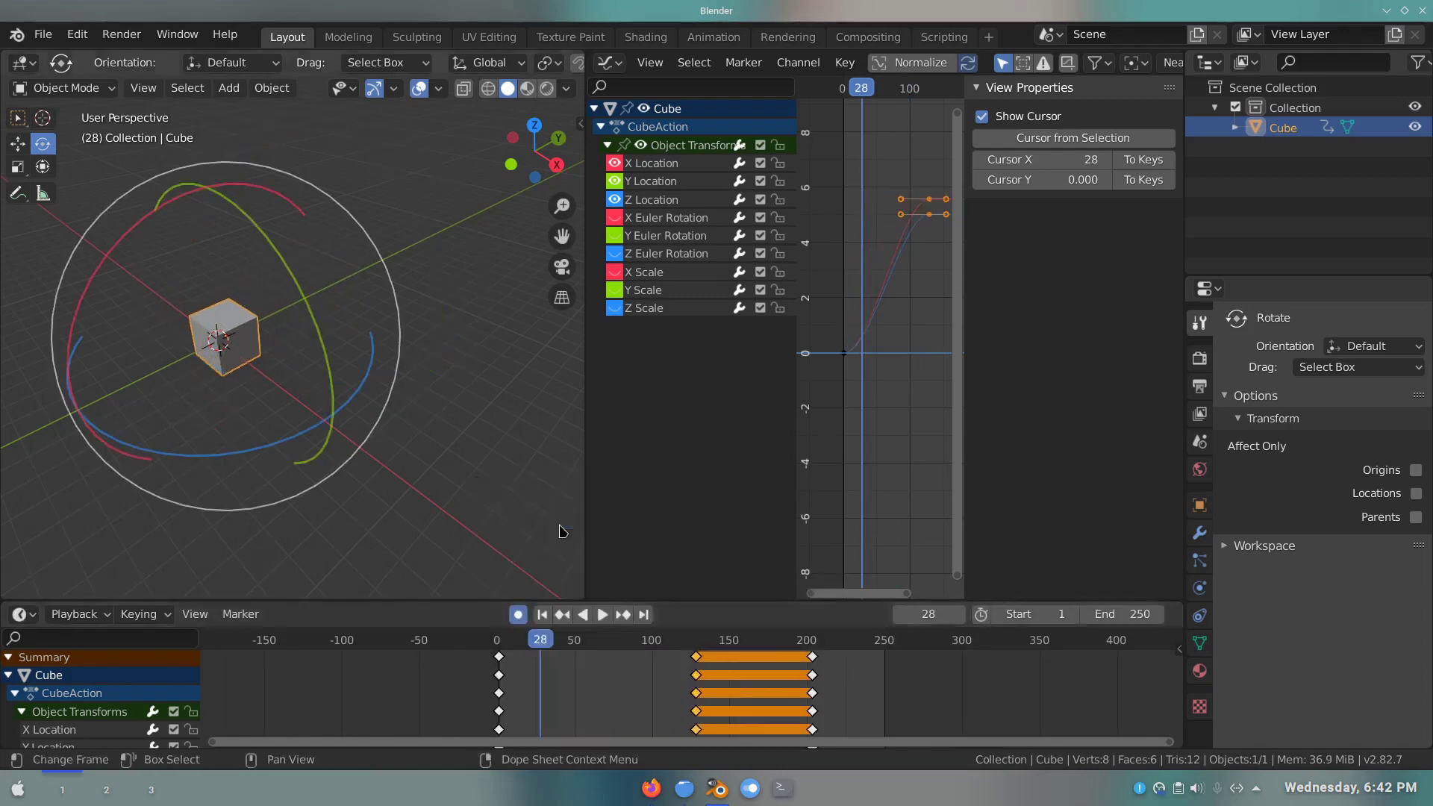
left_click(639, 692)
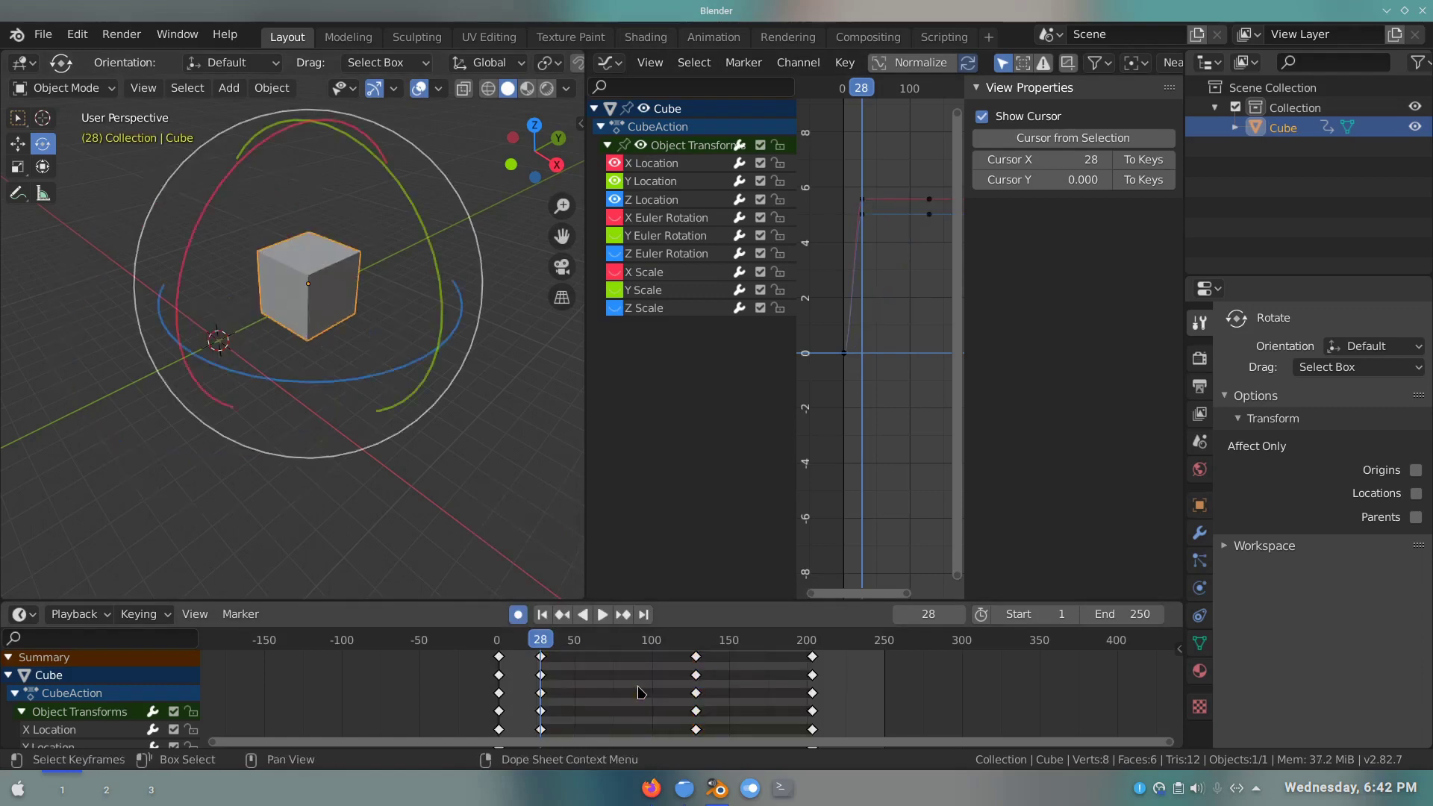
- Shift the pasted keys later, set the frame to 37, and select all keys after it
left_click(554, 643)
left_click(540, 675)
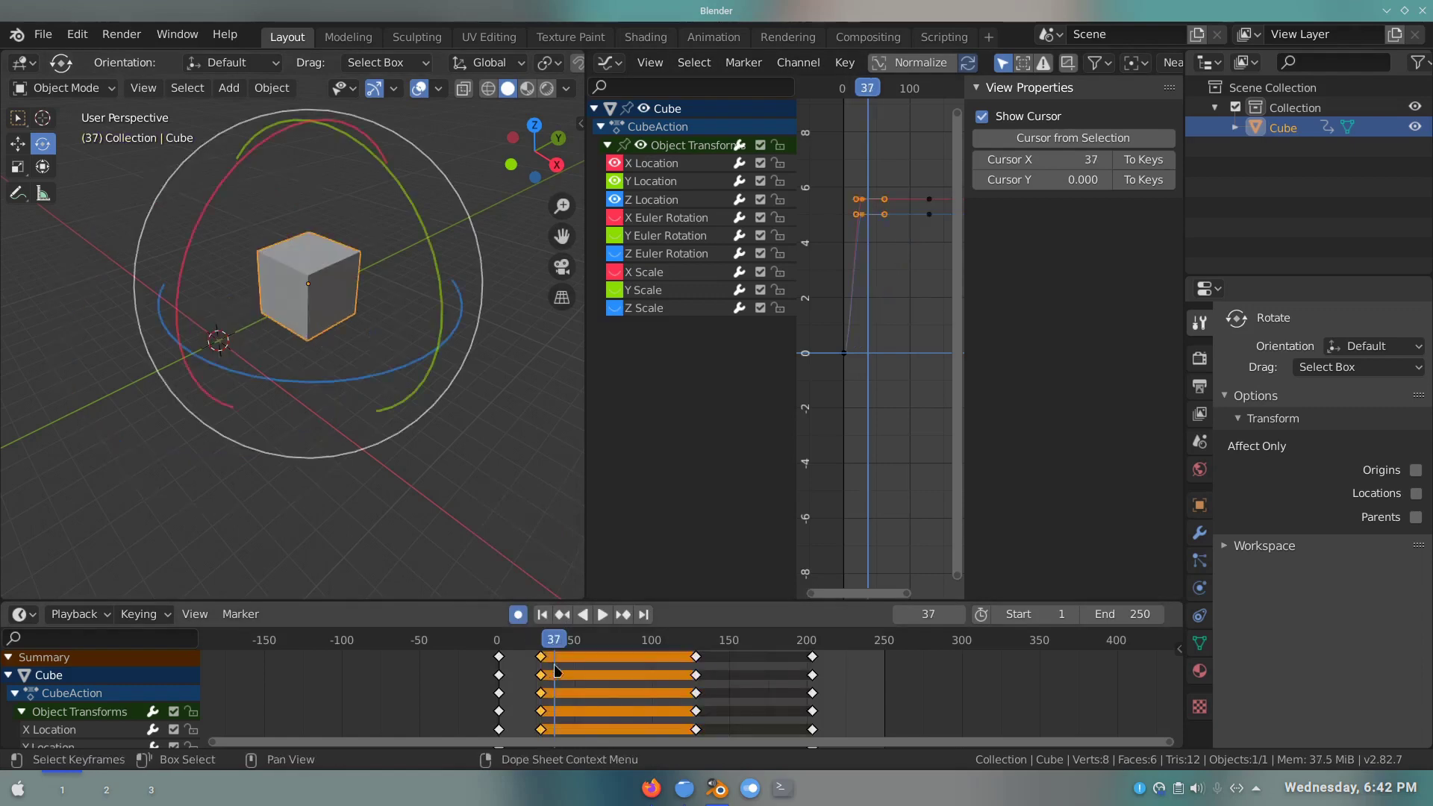
key("g")
left_click(643, 692)
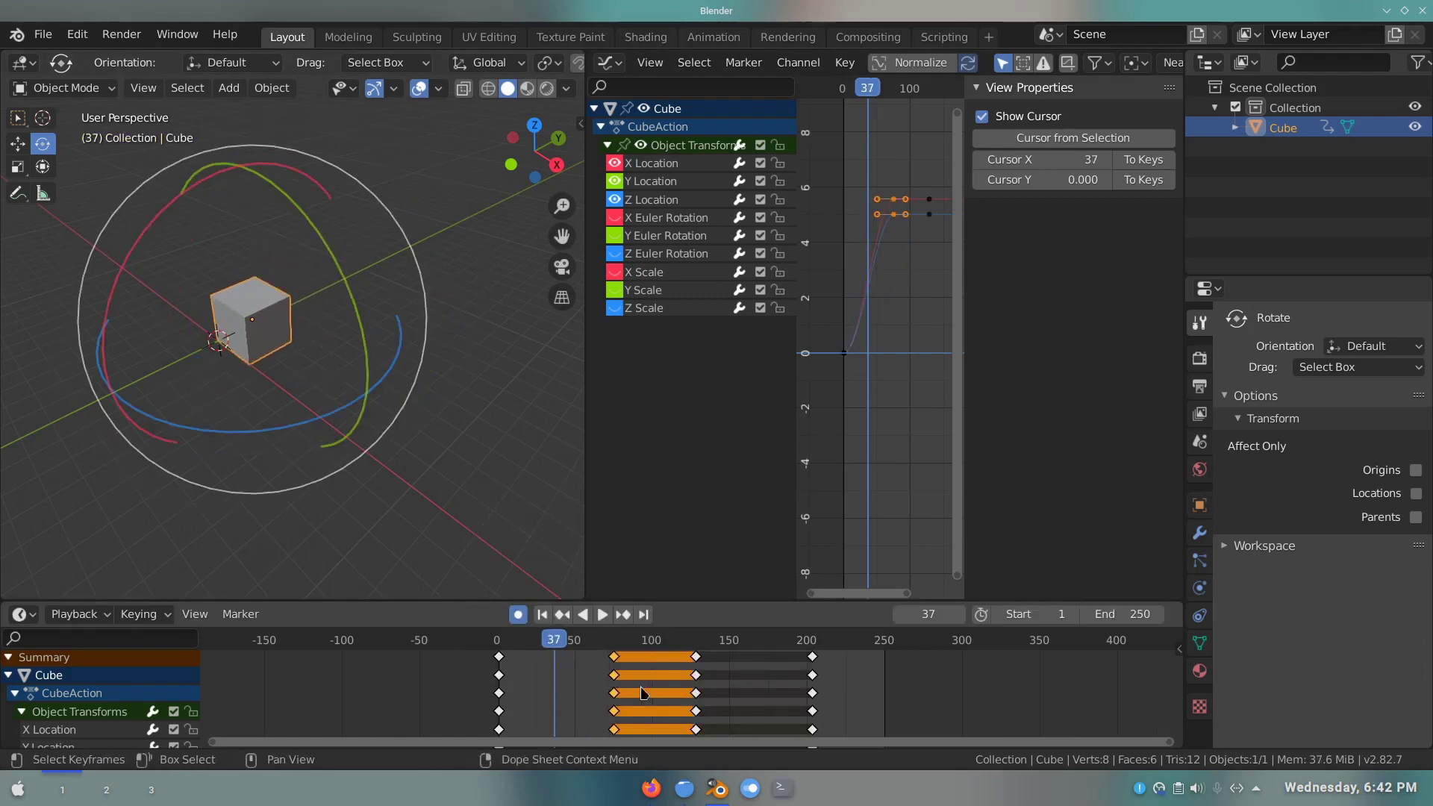
left_click(898, 715, "ctrl")
left_click(880, 713)
left_click(949, 698, "ctrl")
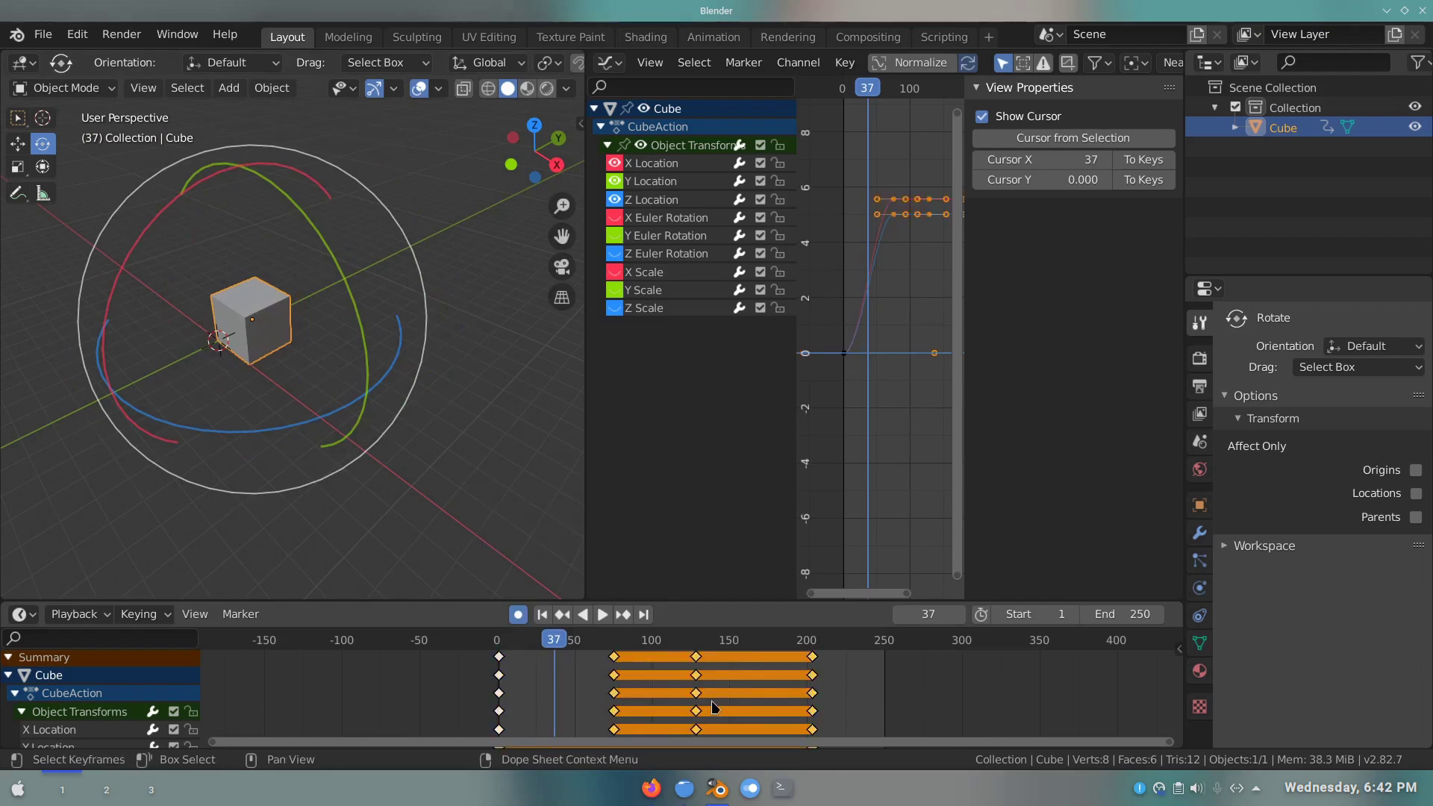
- Retime the later keys, then trial a factor-20 scale around frame 129 and cancel it
key("s")
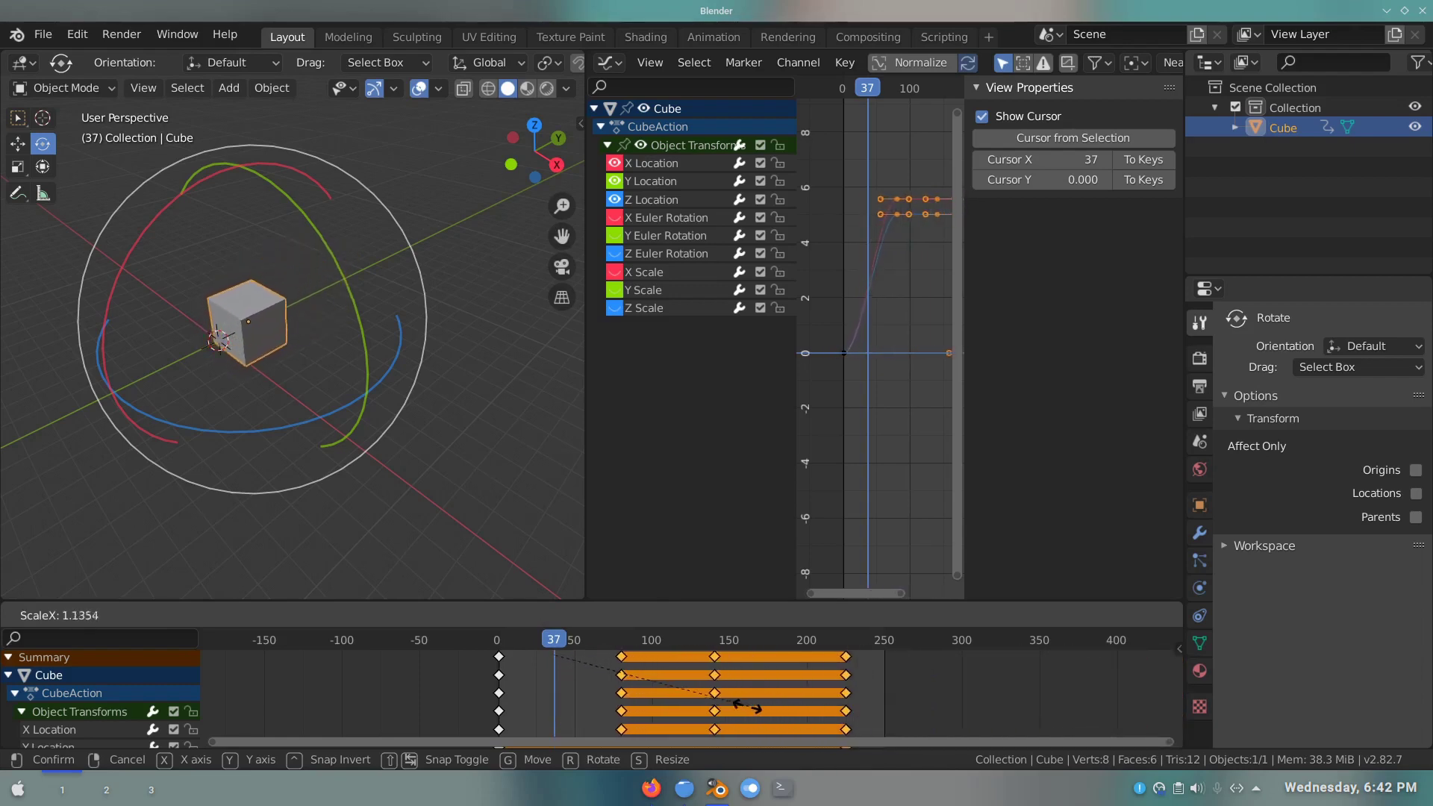
left_click(705, 694)
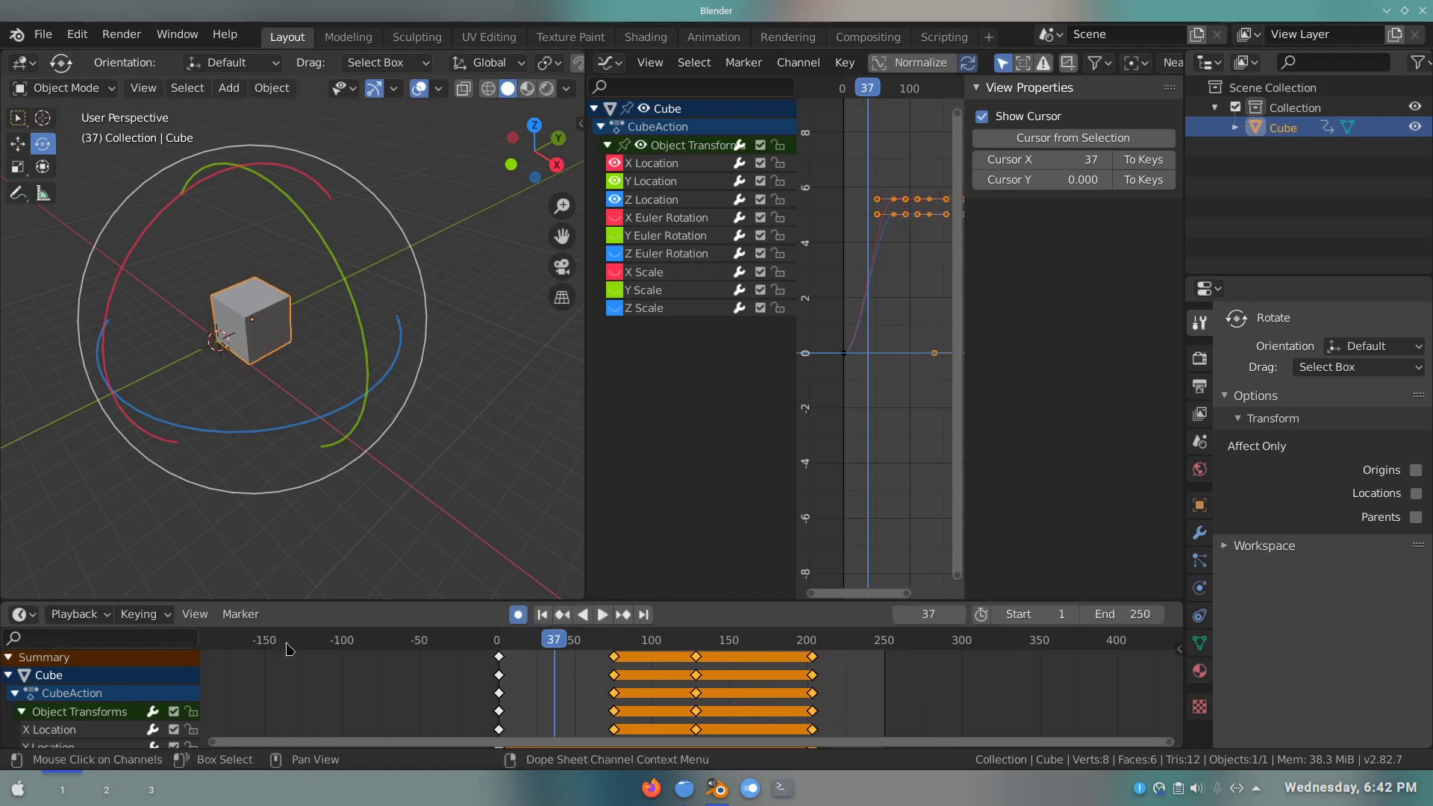
left_click_drag(527, 654, 698, 649)
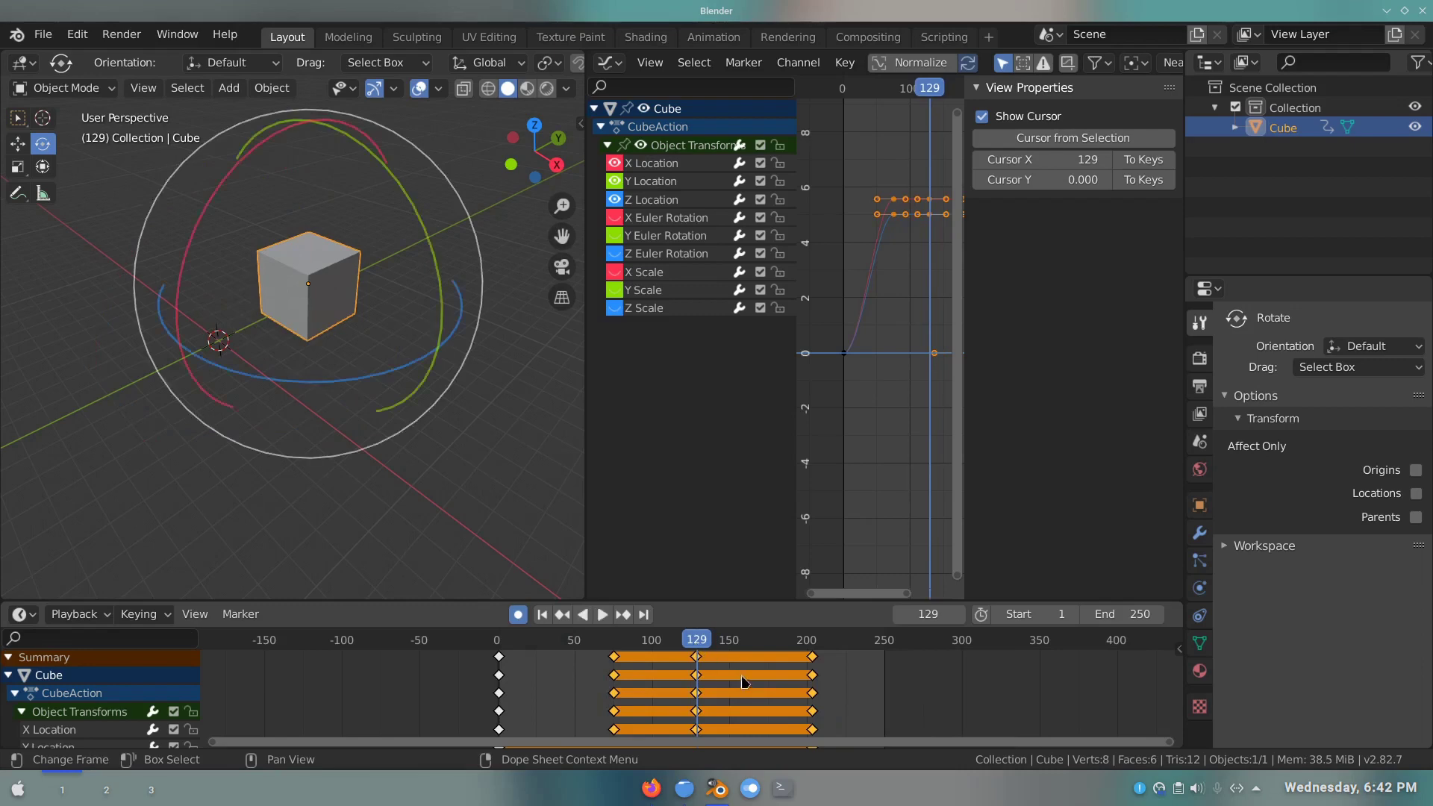
key("s")
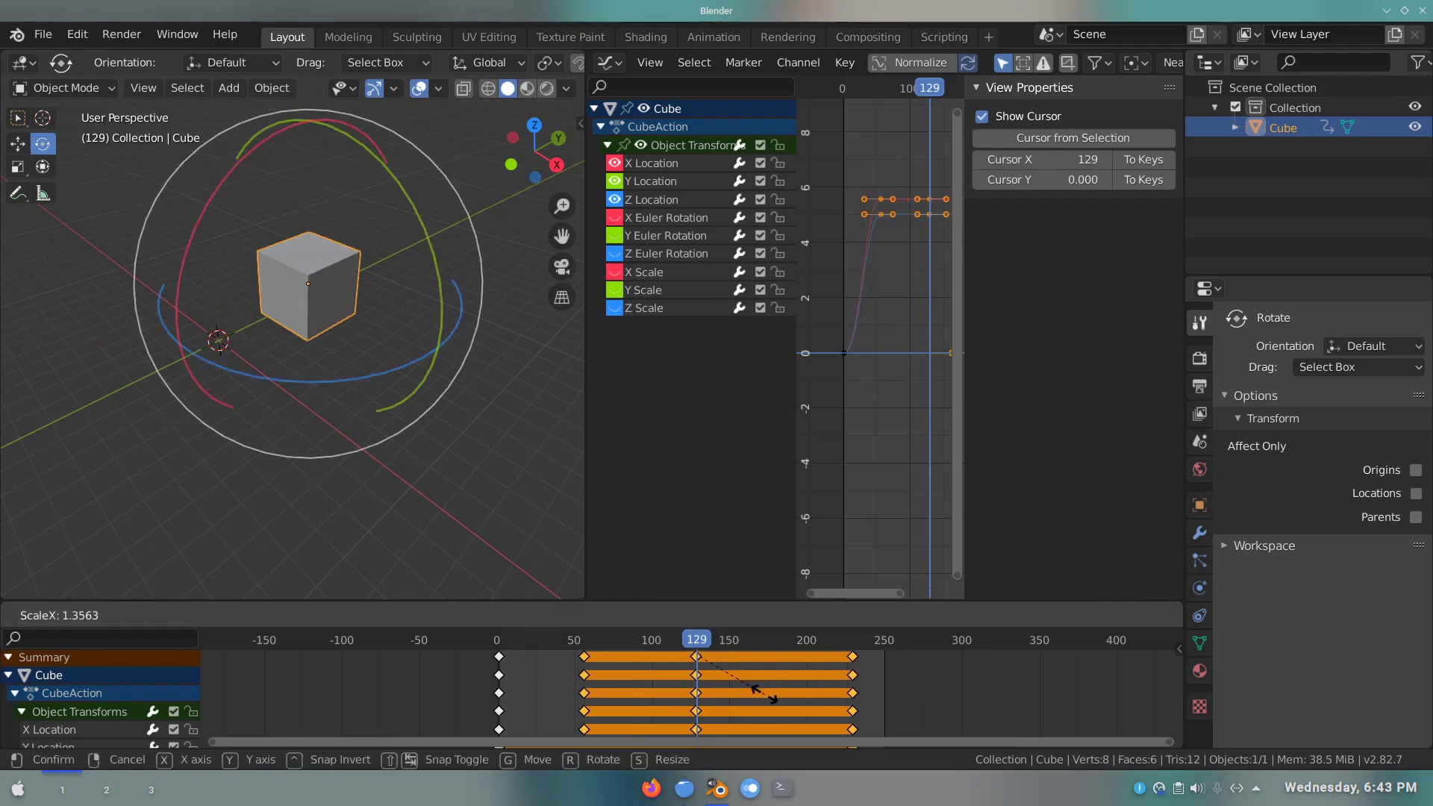
type("20")
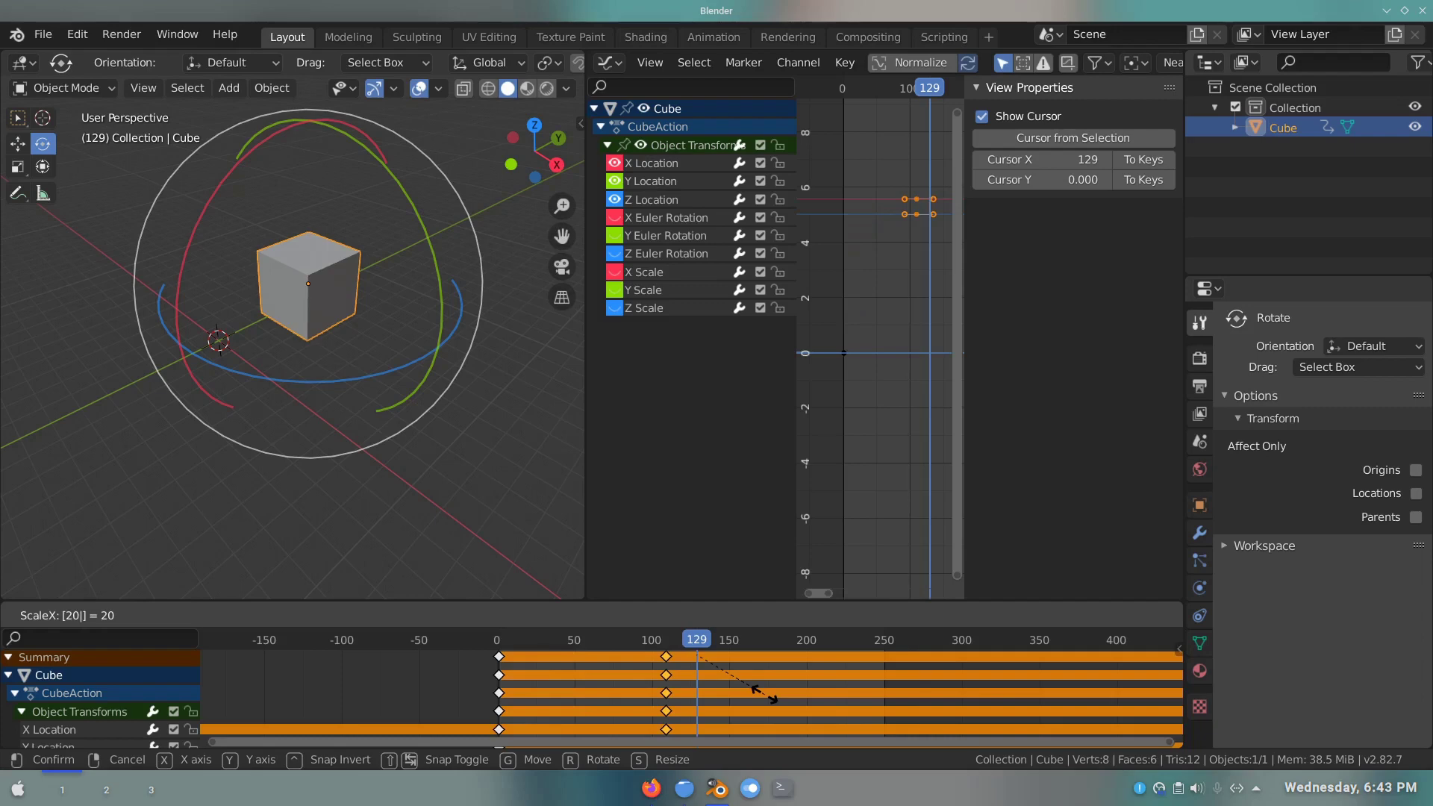
key("Escape")
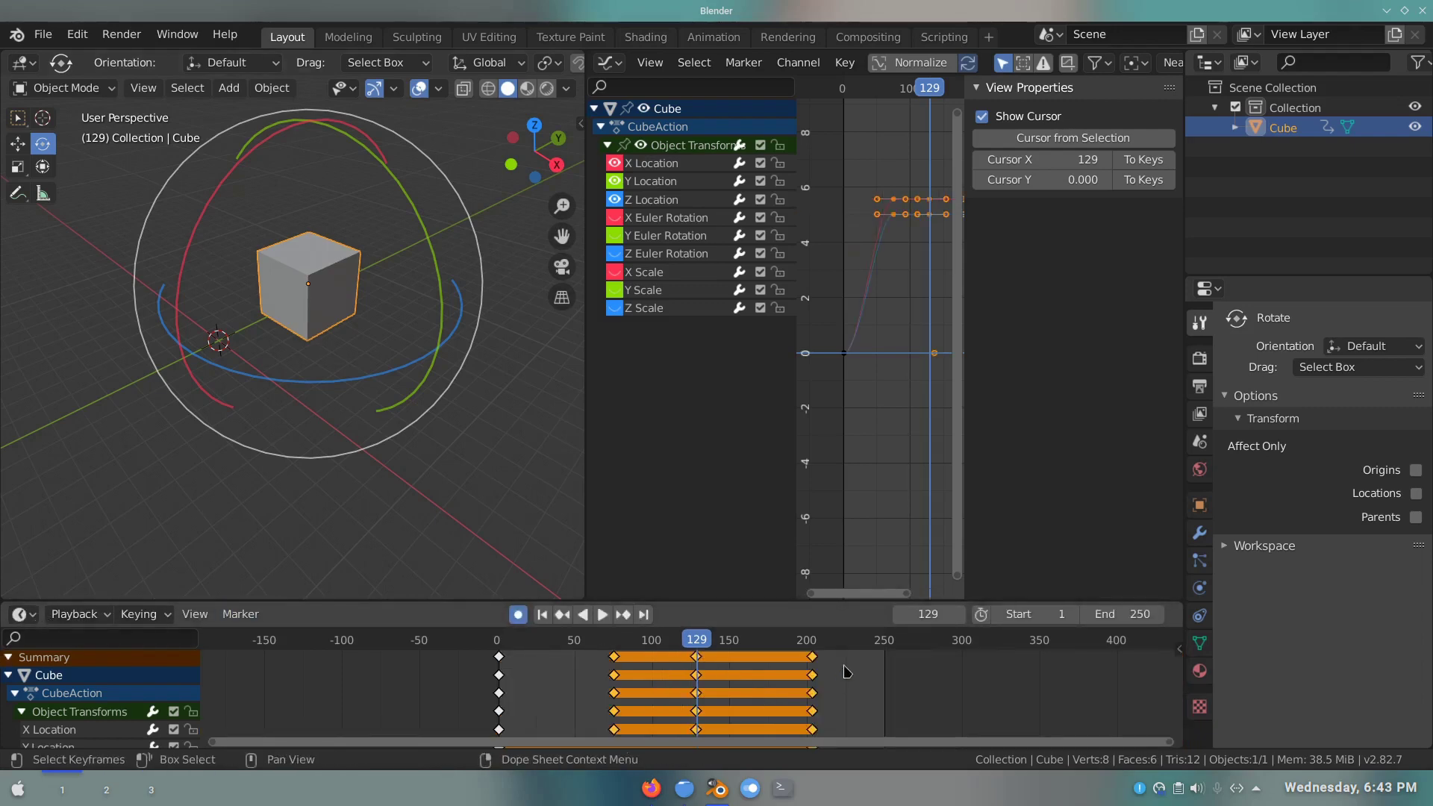
- Rescale the later keys around frame 129, trying typed factors and settling near 1.07
key("s")
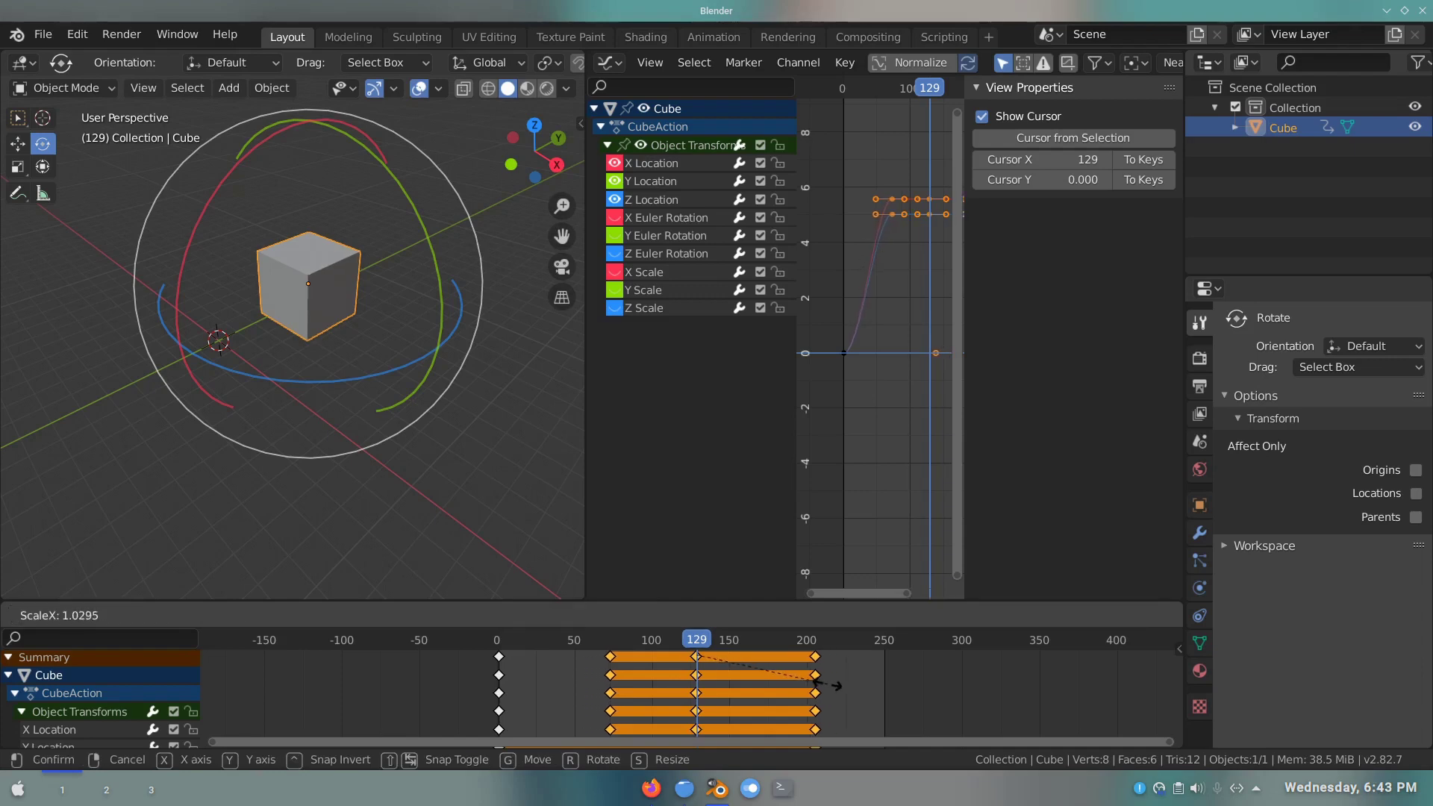
left_click(828, 693)
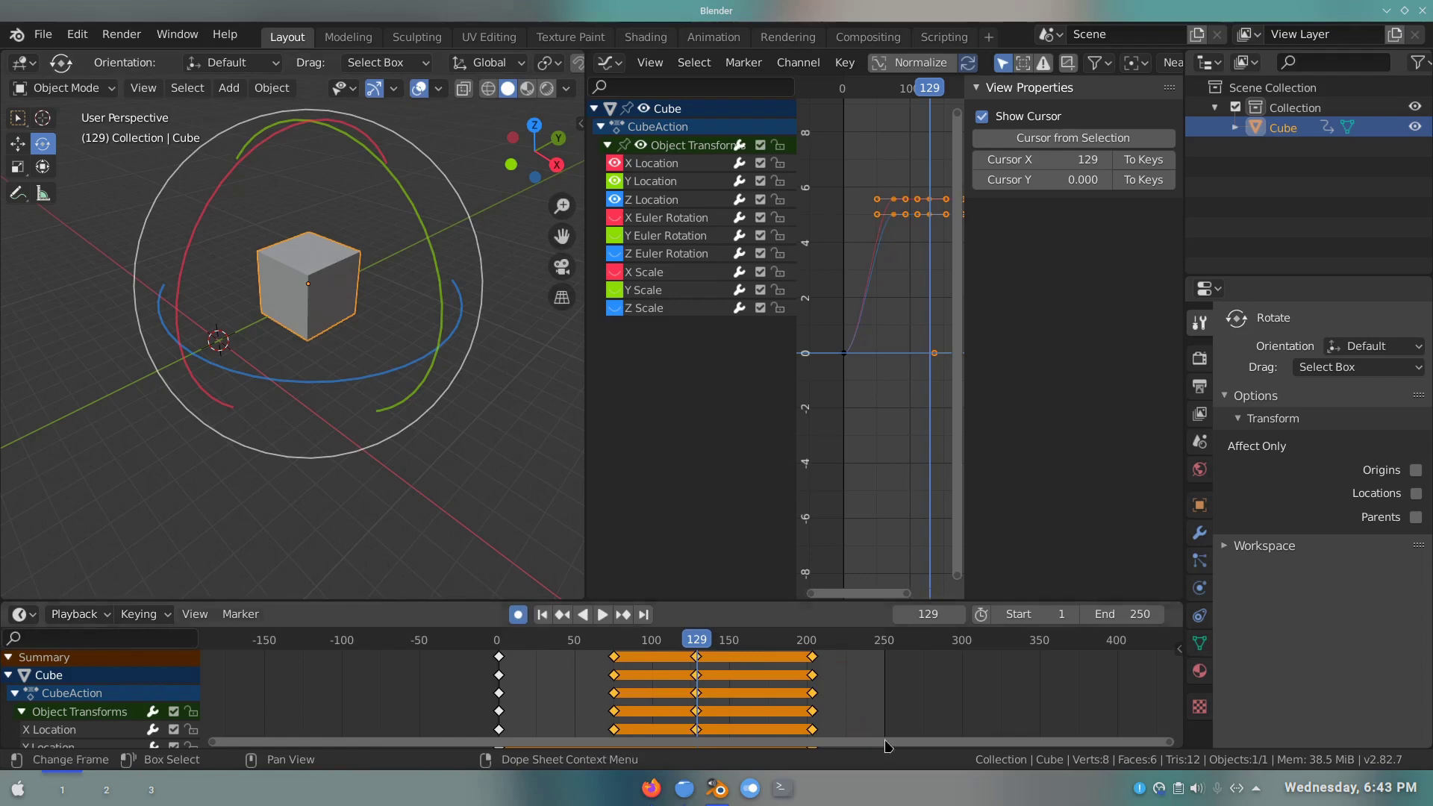
key("s")
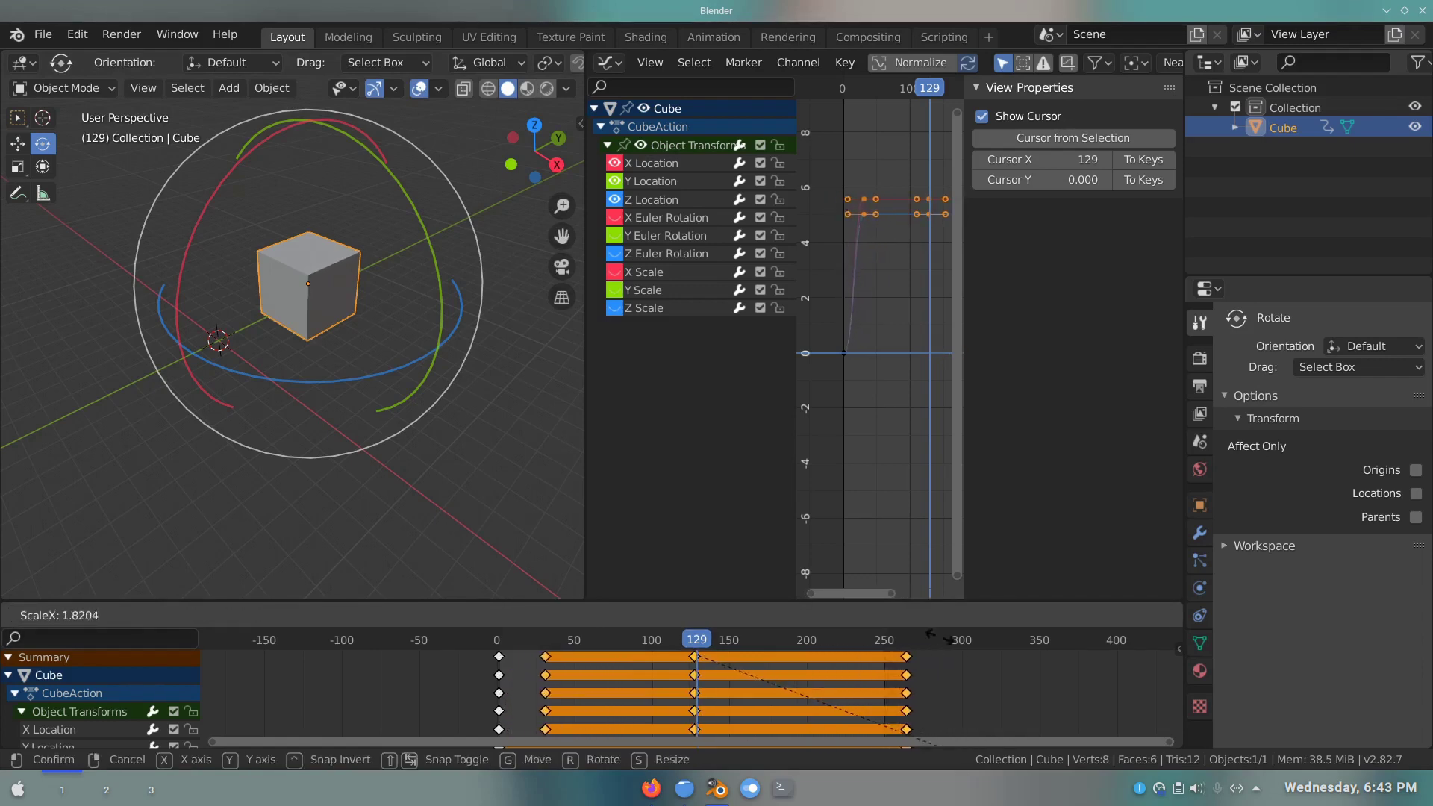
left_click(910, 722)
key("s")
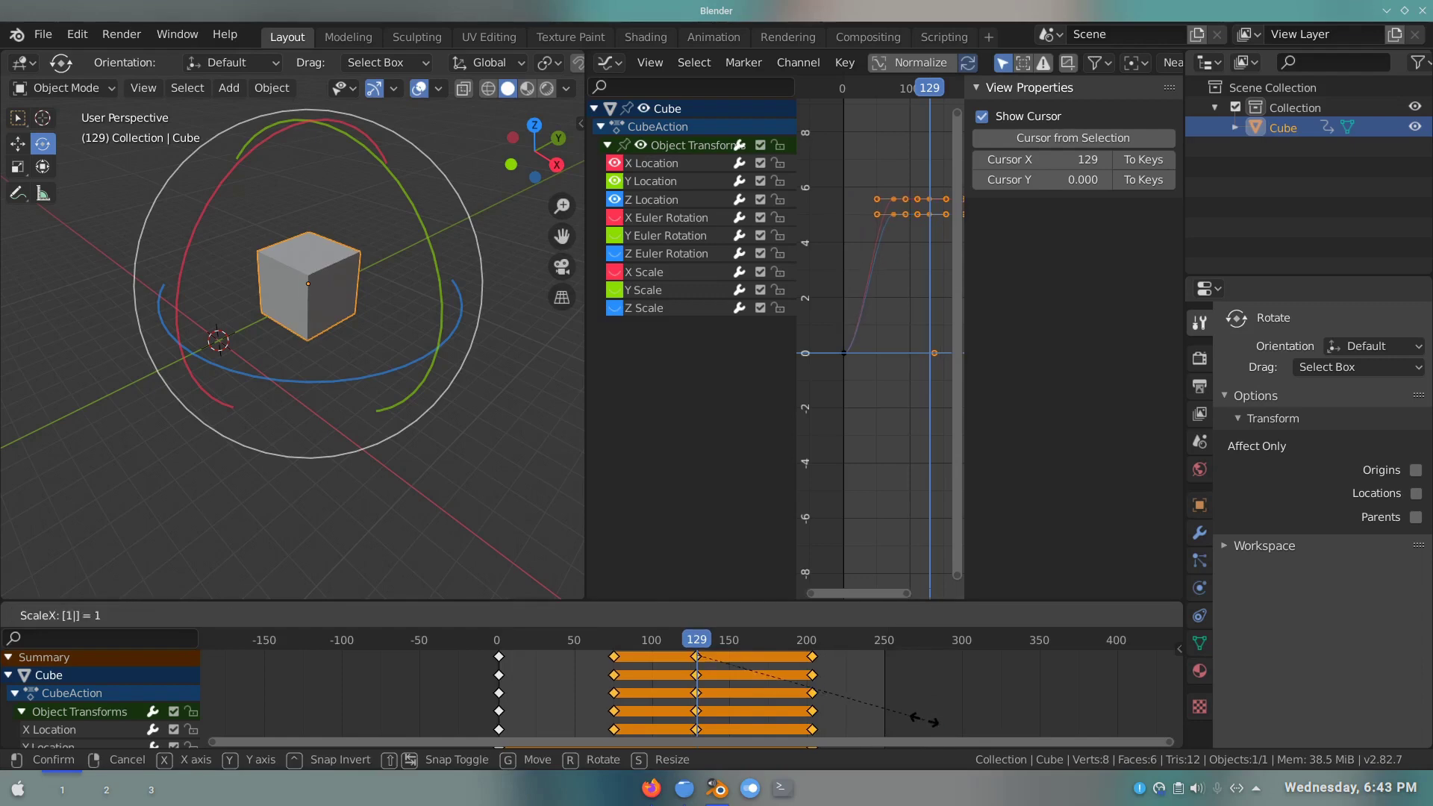
type("0")
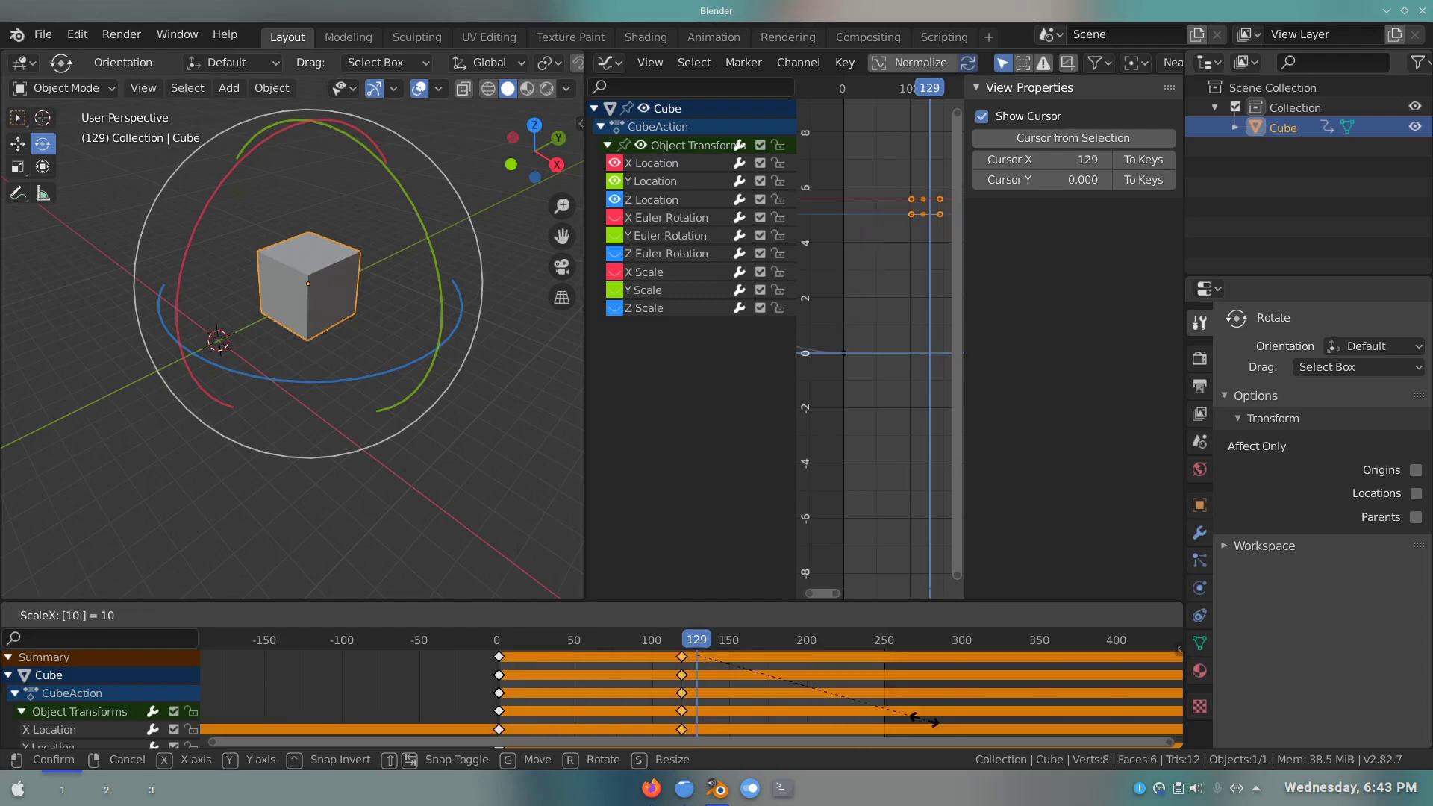
key("BackSpace")
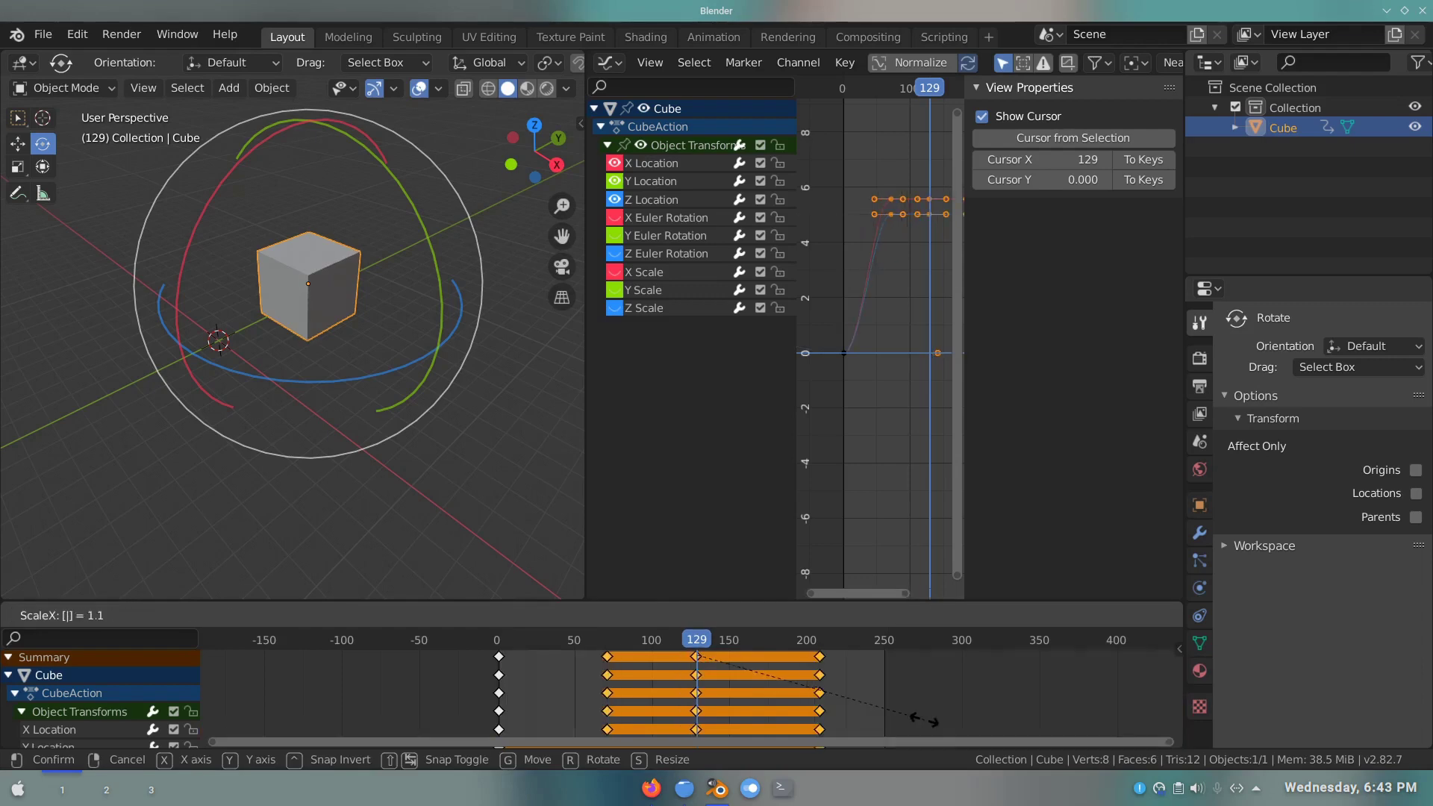
type("25")
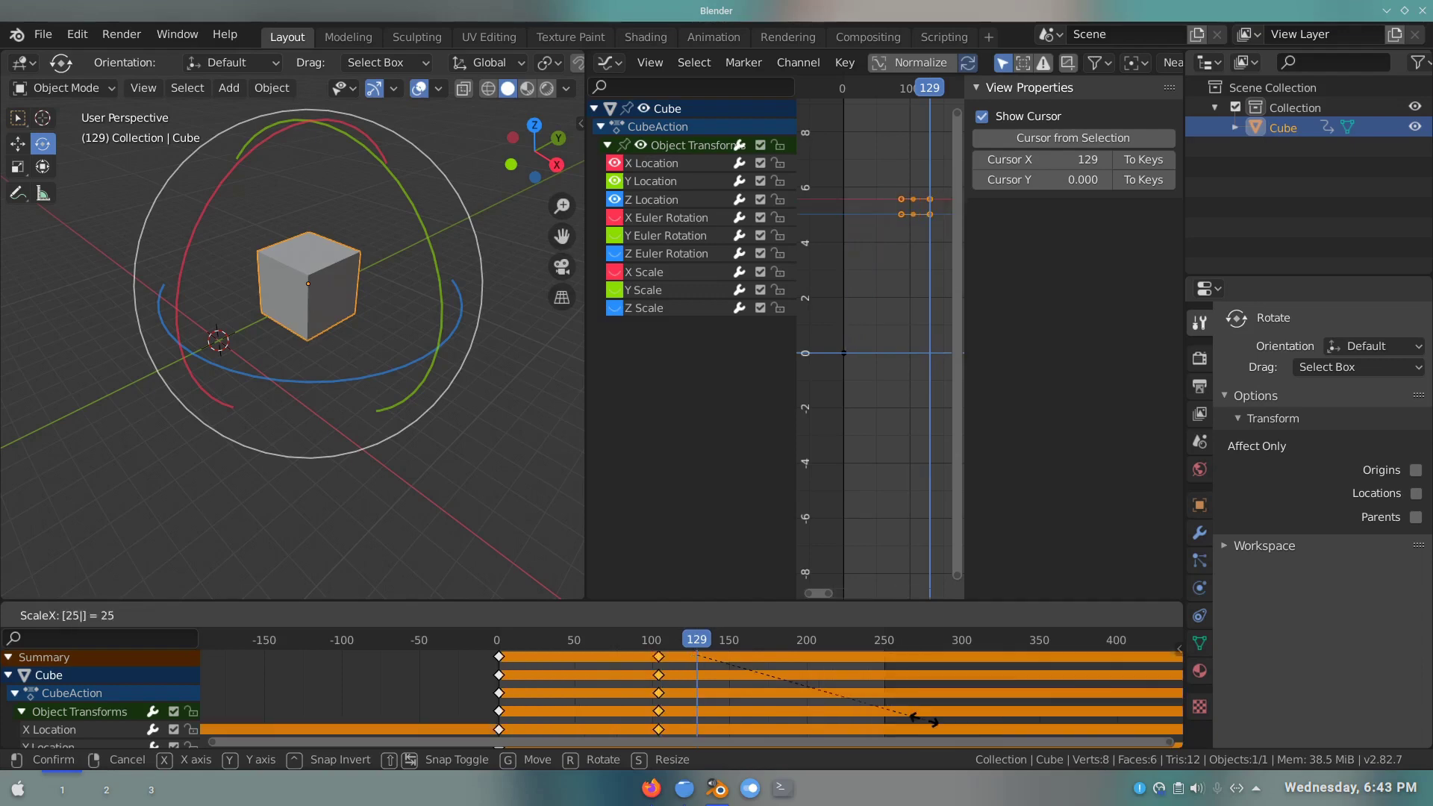
key("BackSpace")
key("BackSpace")
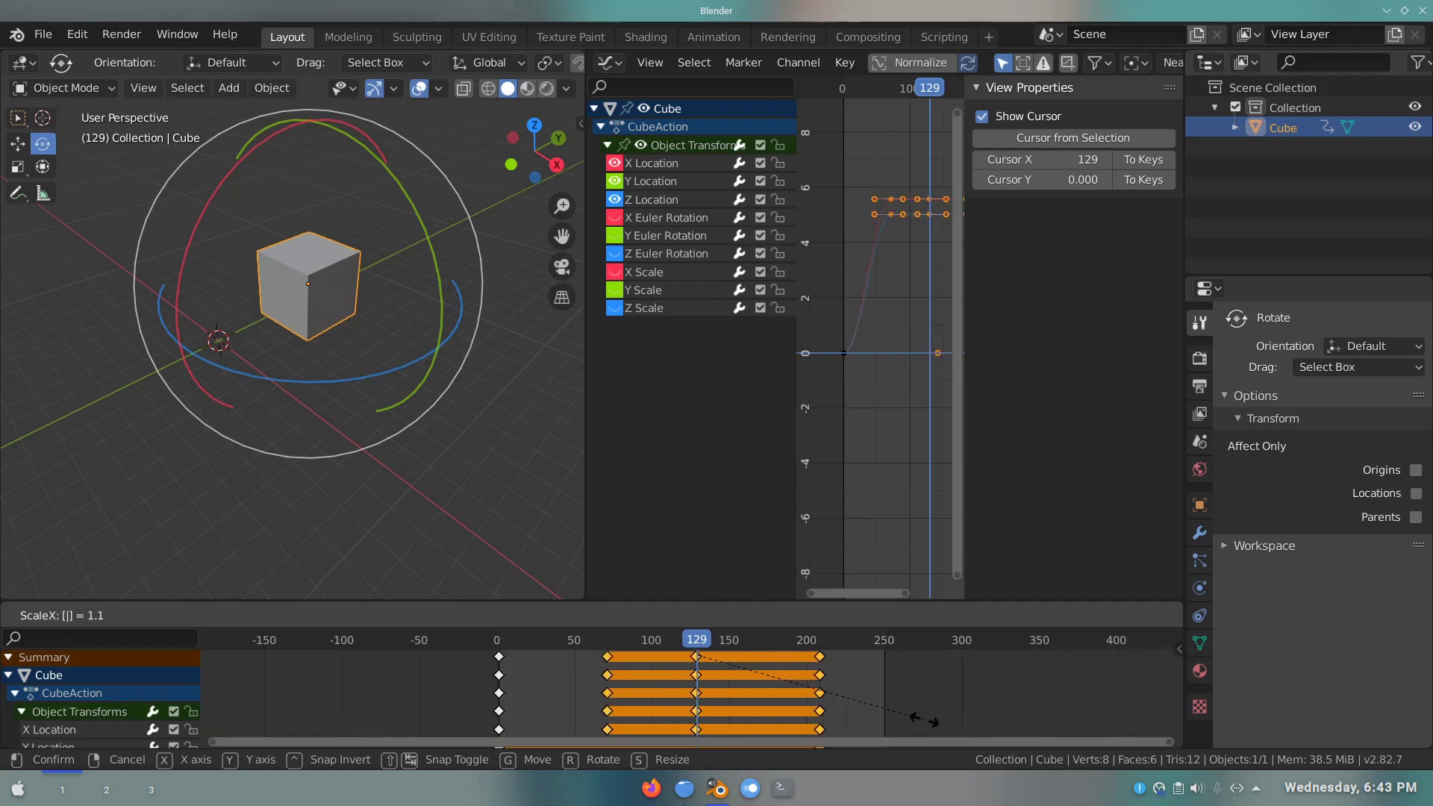
type("100")
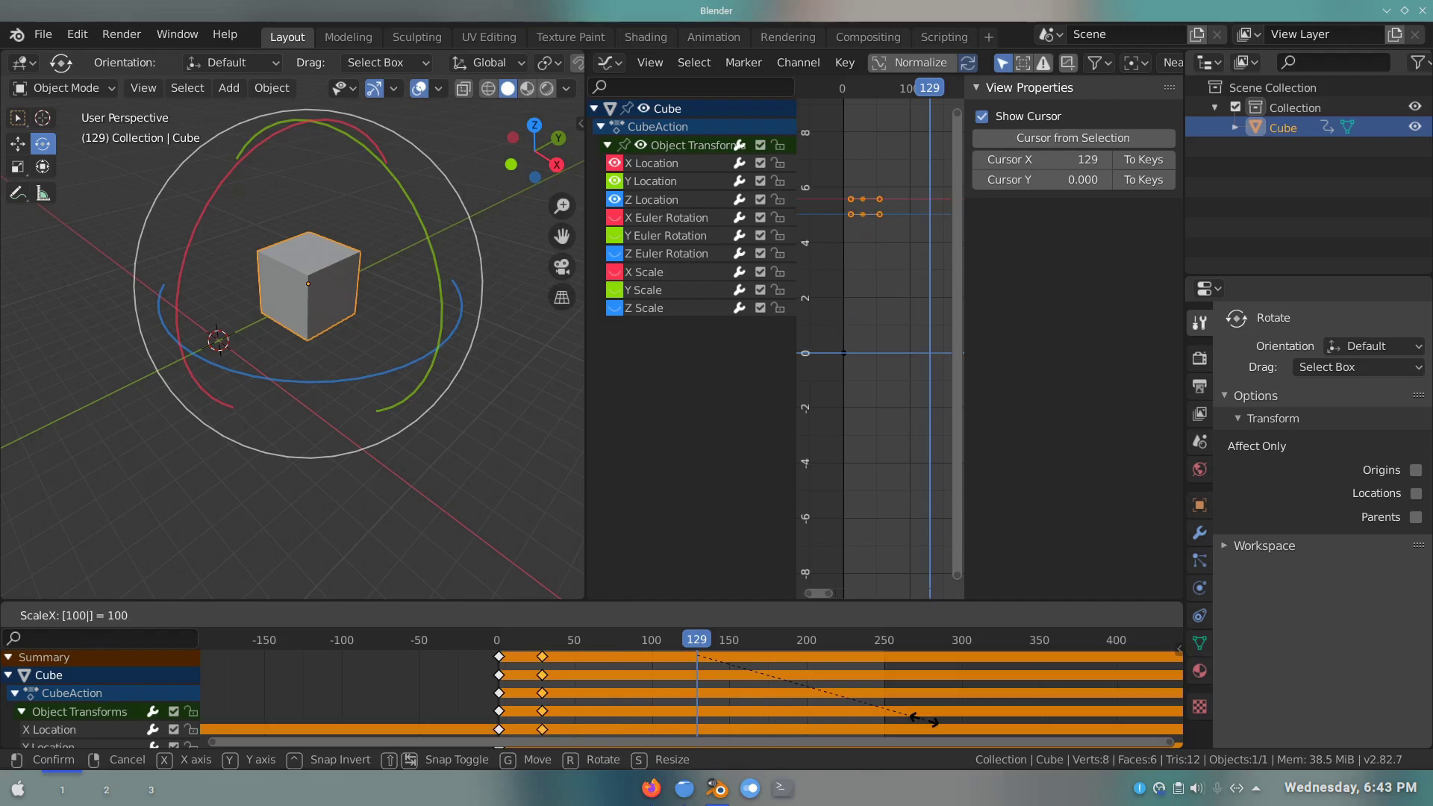
key("BackSpace")
key("BackSpace")
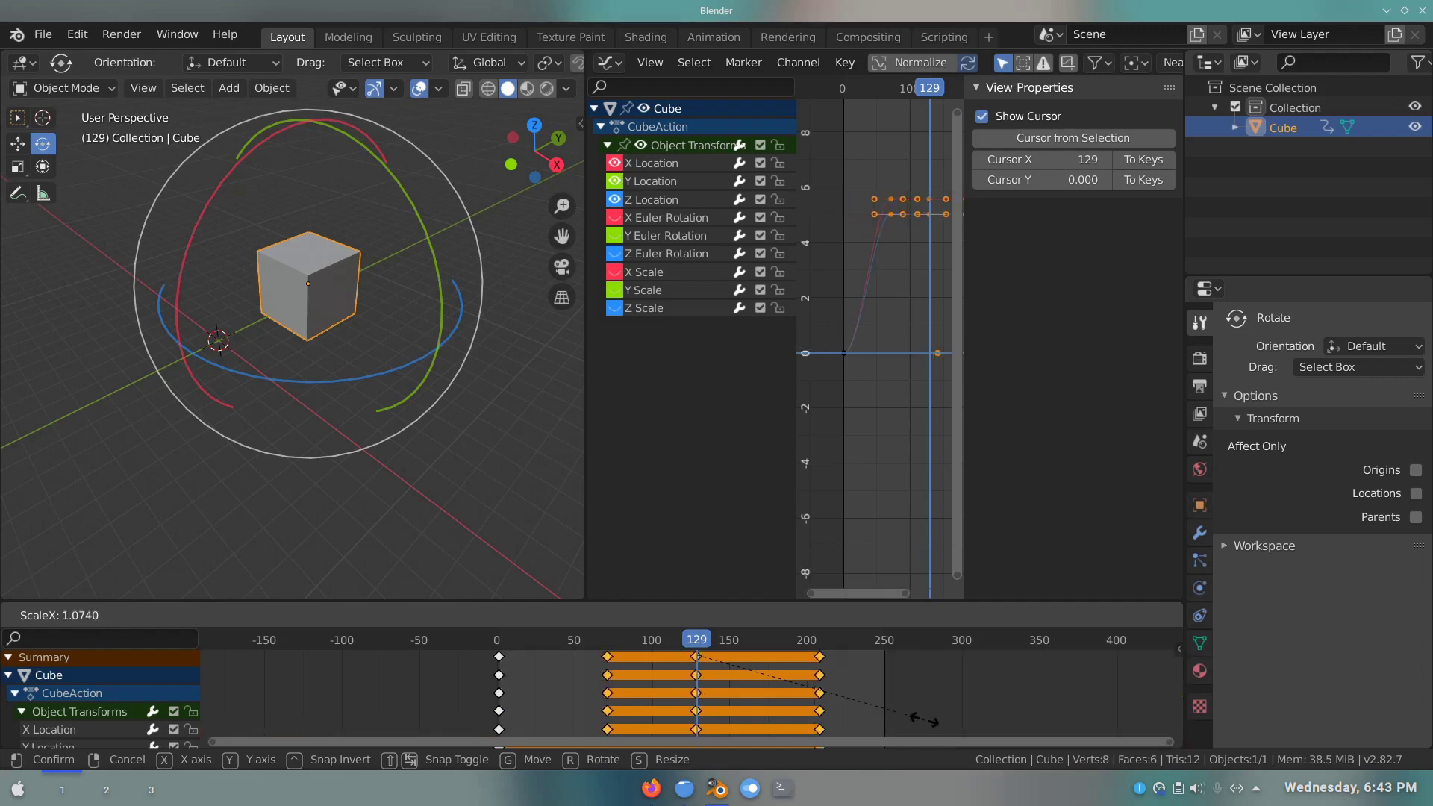
left_click(925, 726)
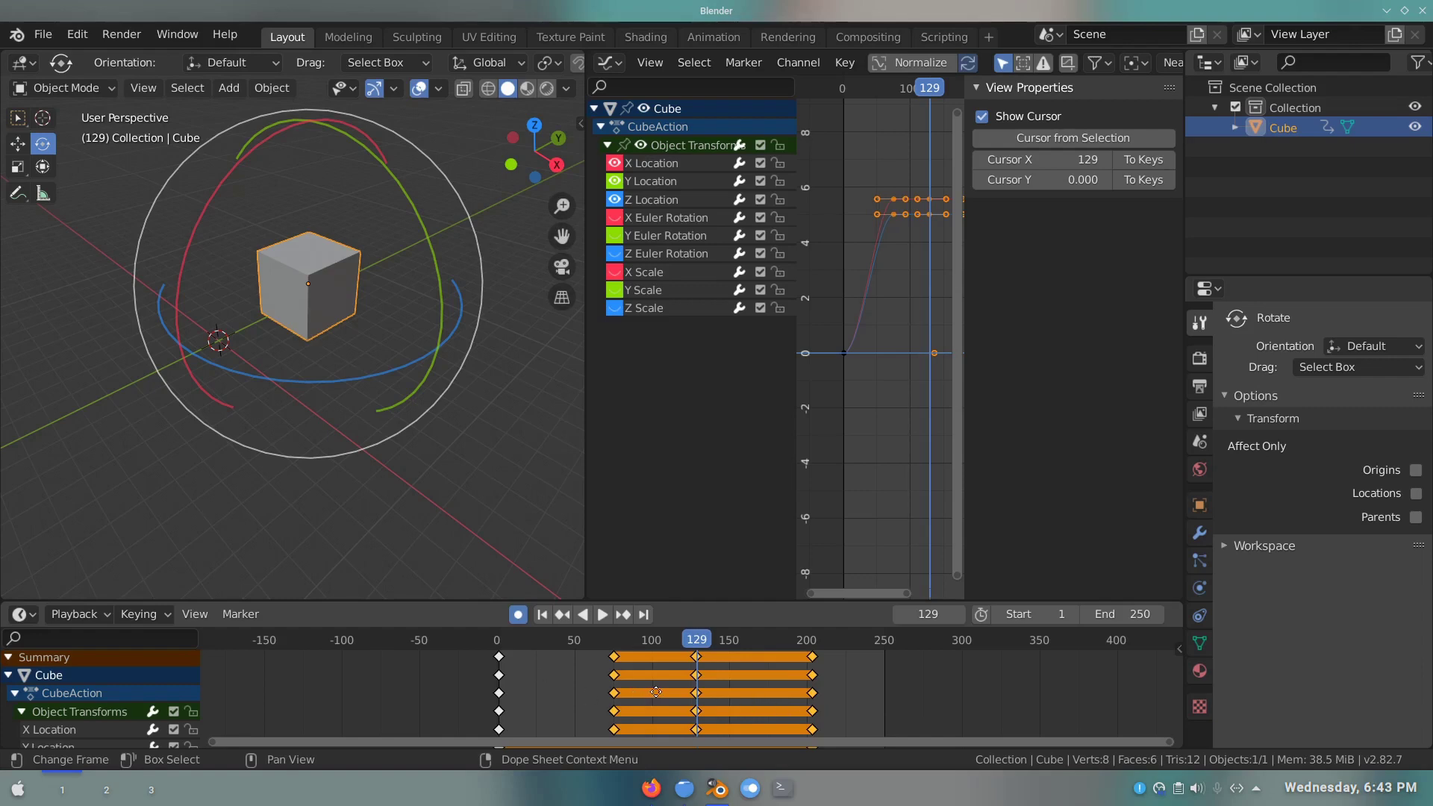
key("g")
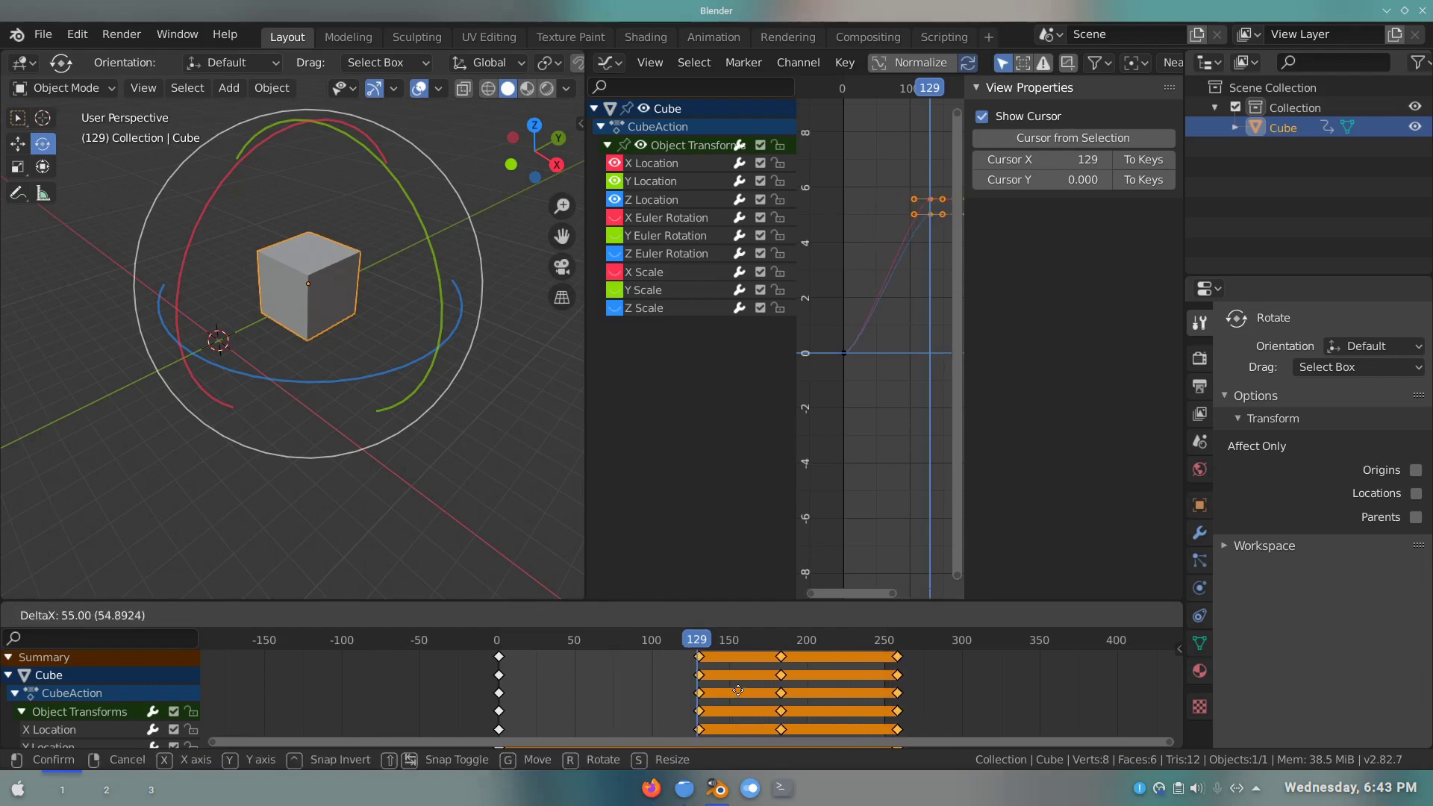
type("[10|] = 10")
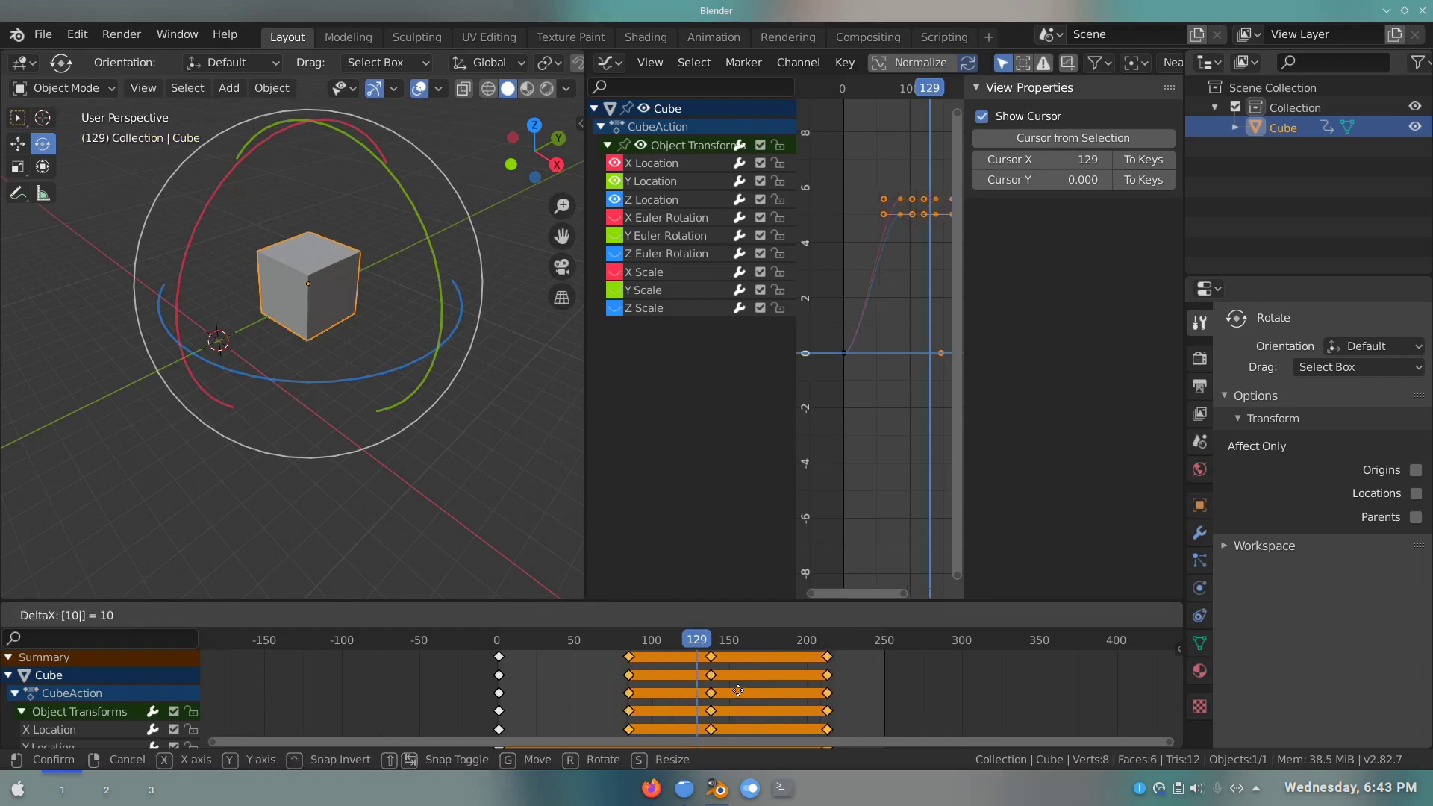
key("BackSpace")
key("BackSpace")
type("1")
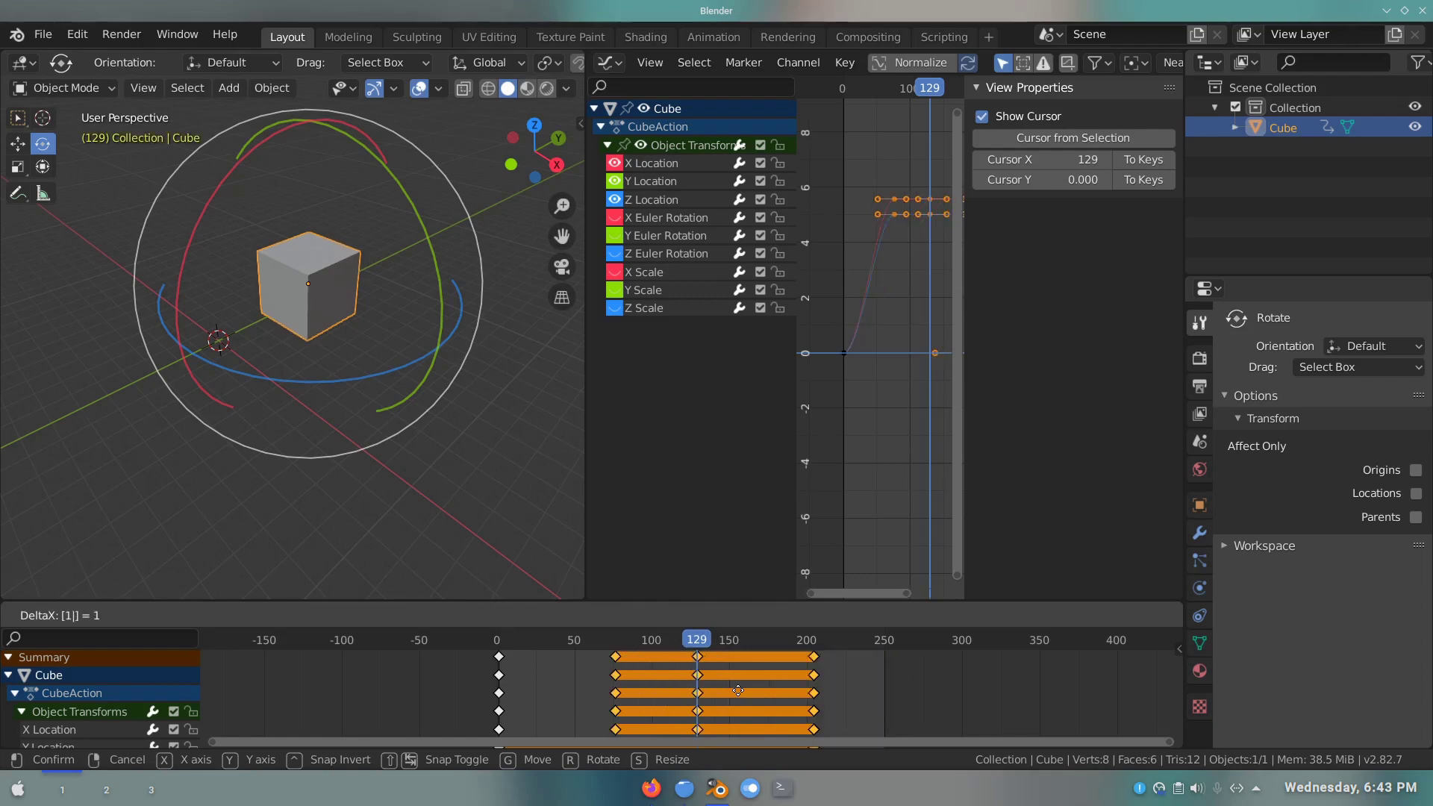
type("1")
key("BackSpace")
key("BackSpace")
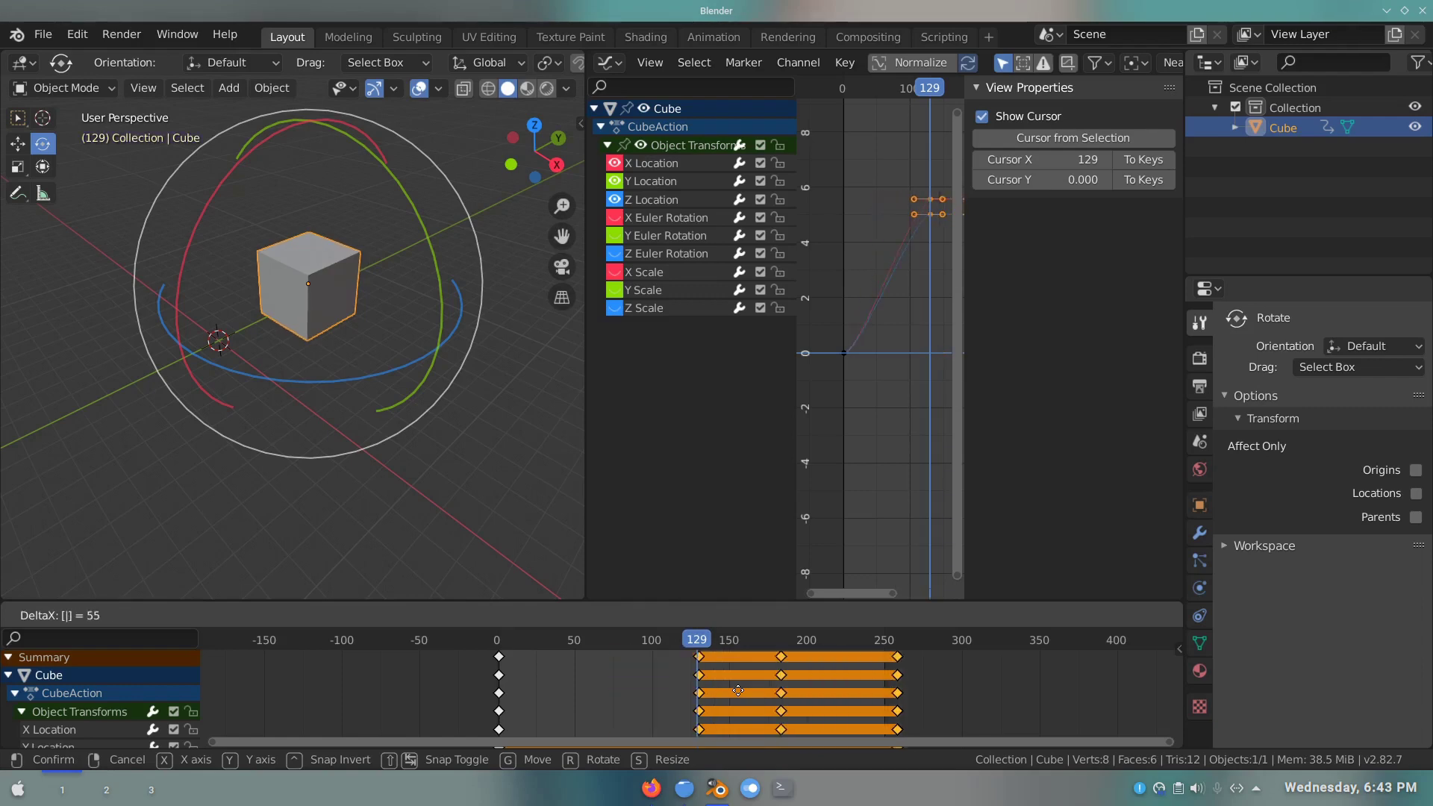
type("11")
key("BackSpace")
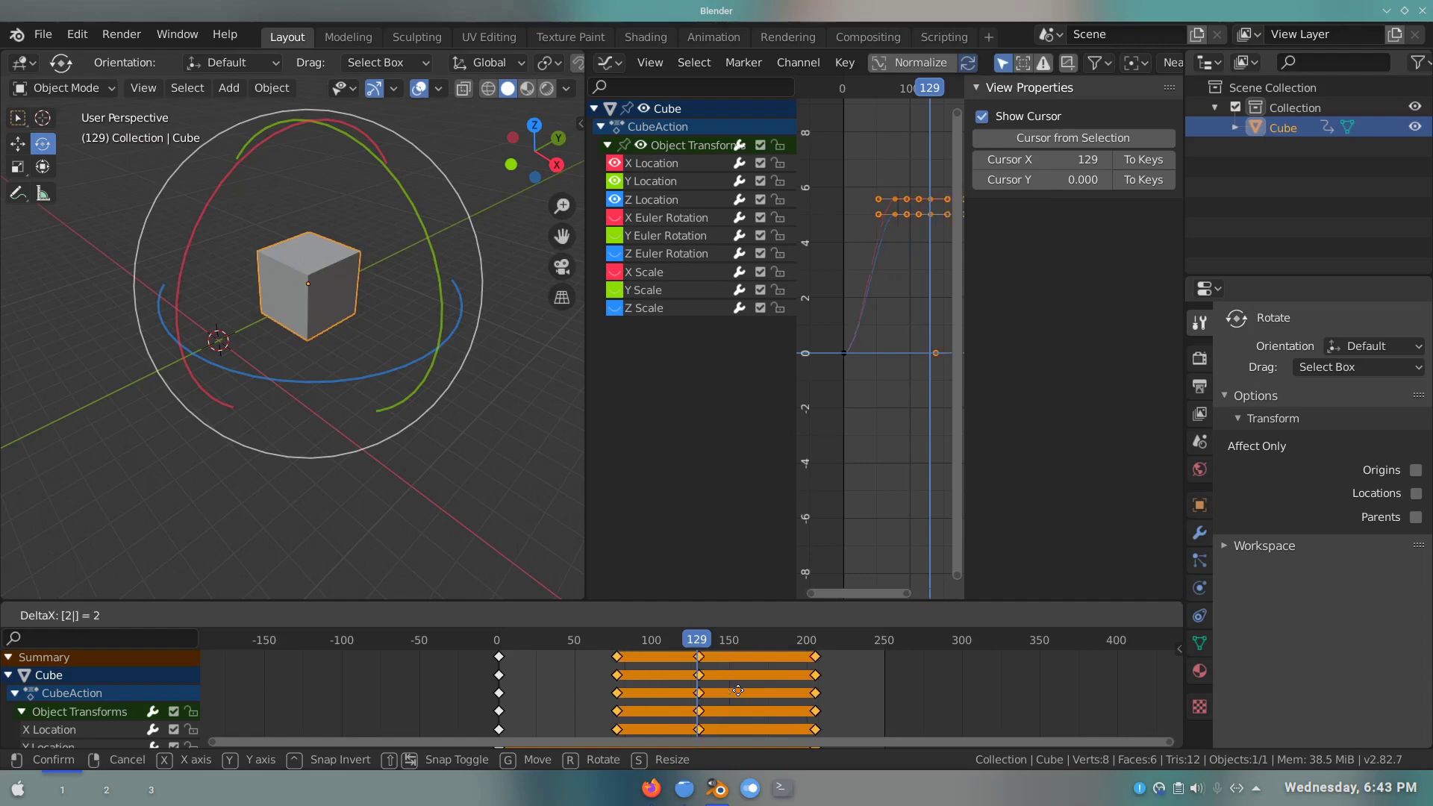
key("BackSpace")
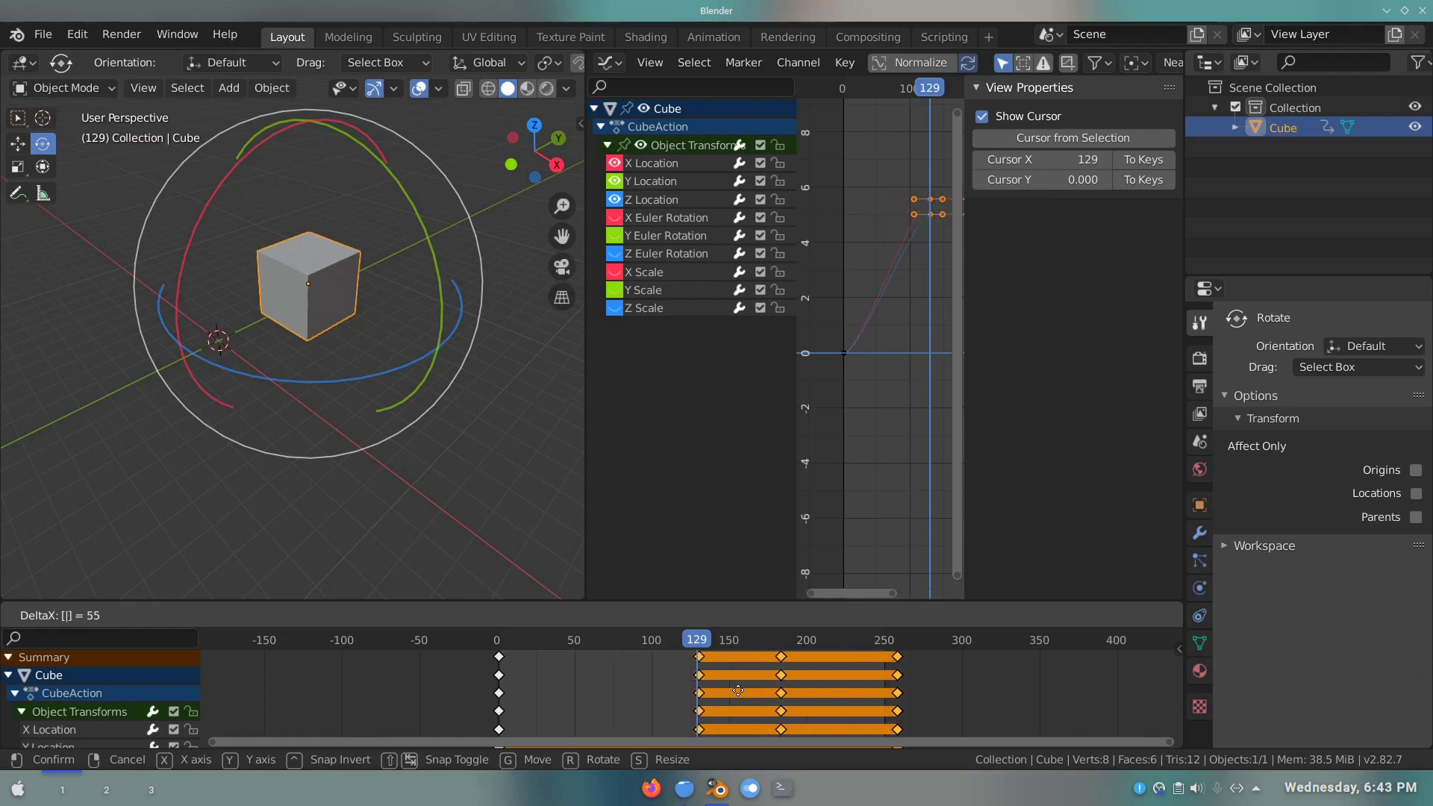
type("26")
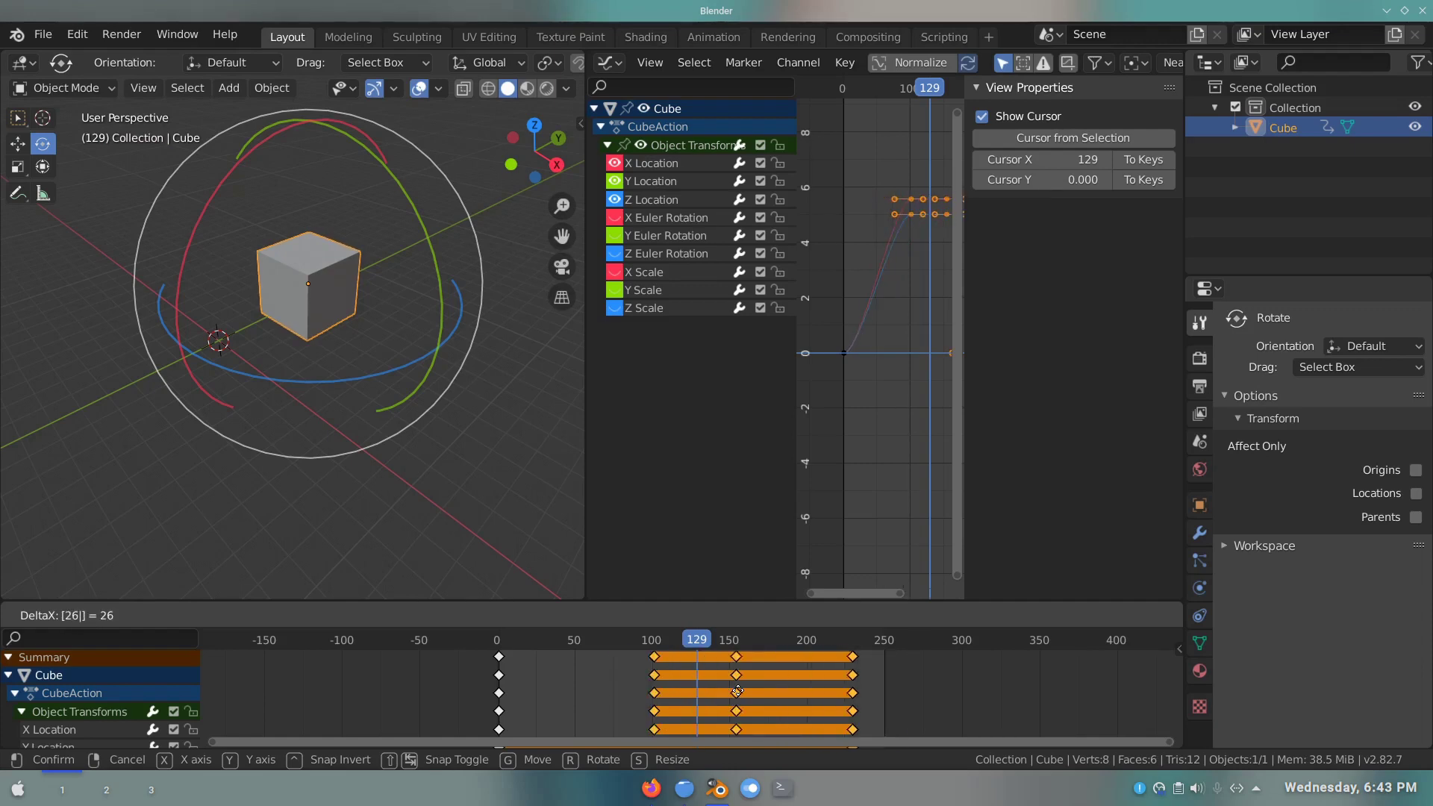
key("BackSpace")
key("BackSpace")
key("Escape")
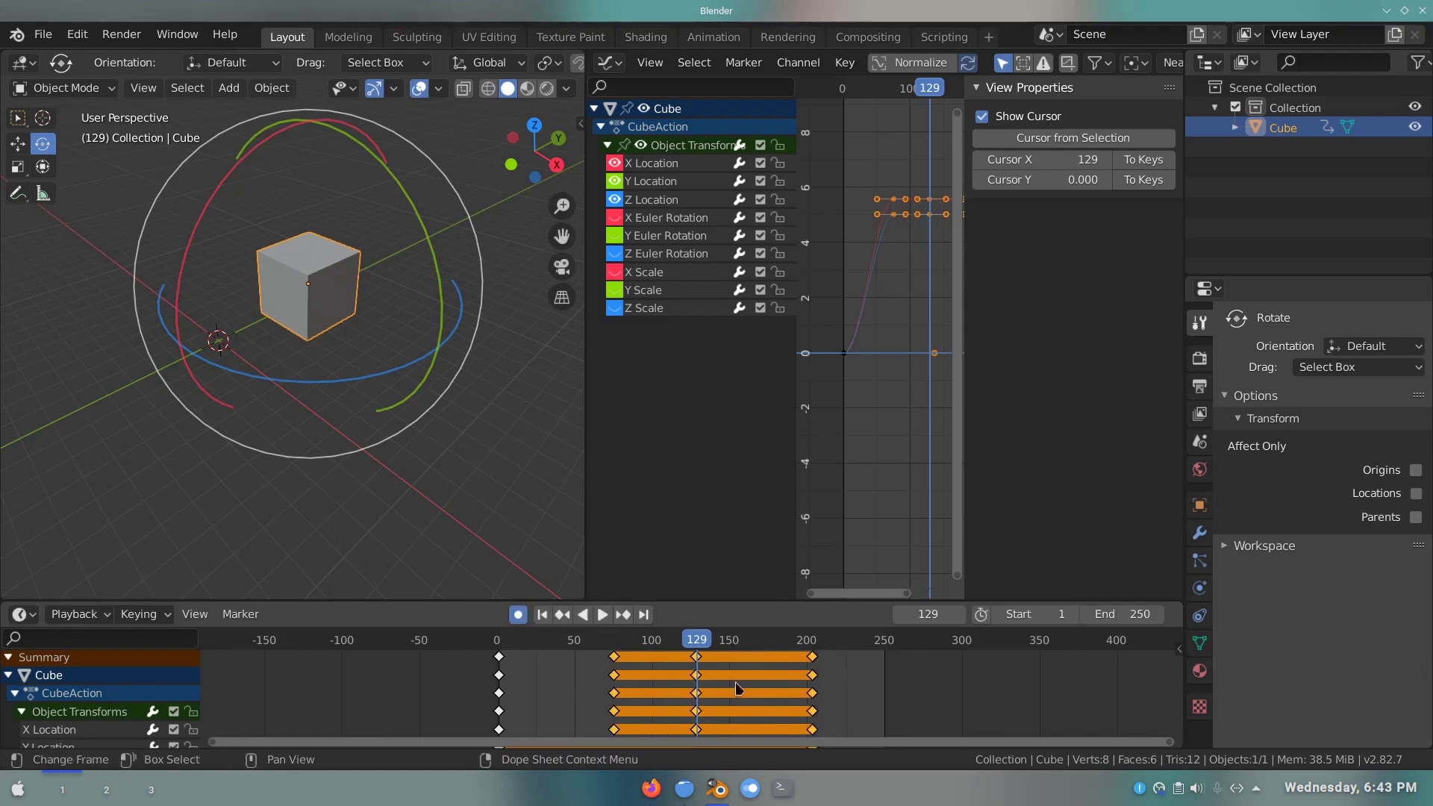
key("g")
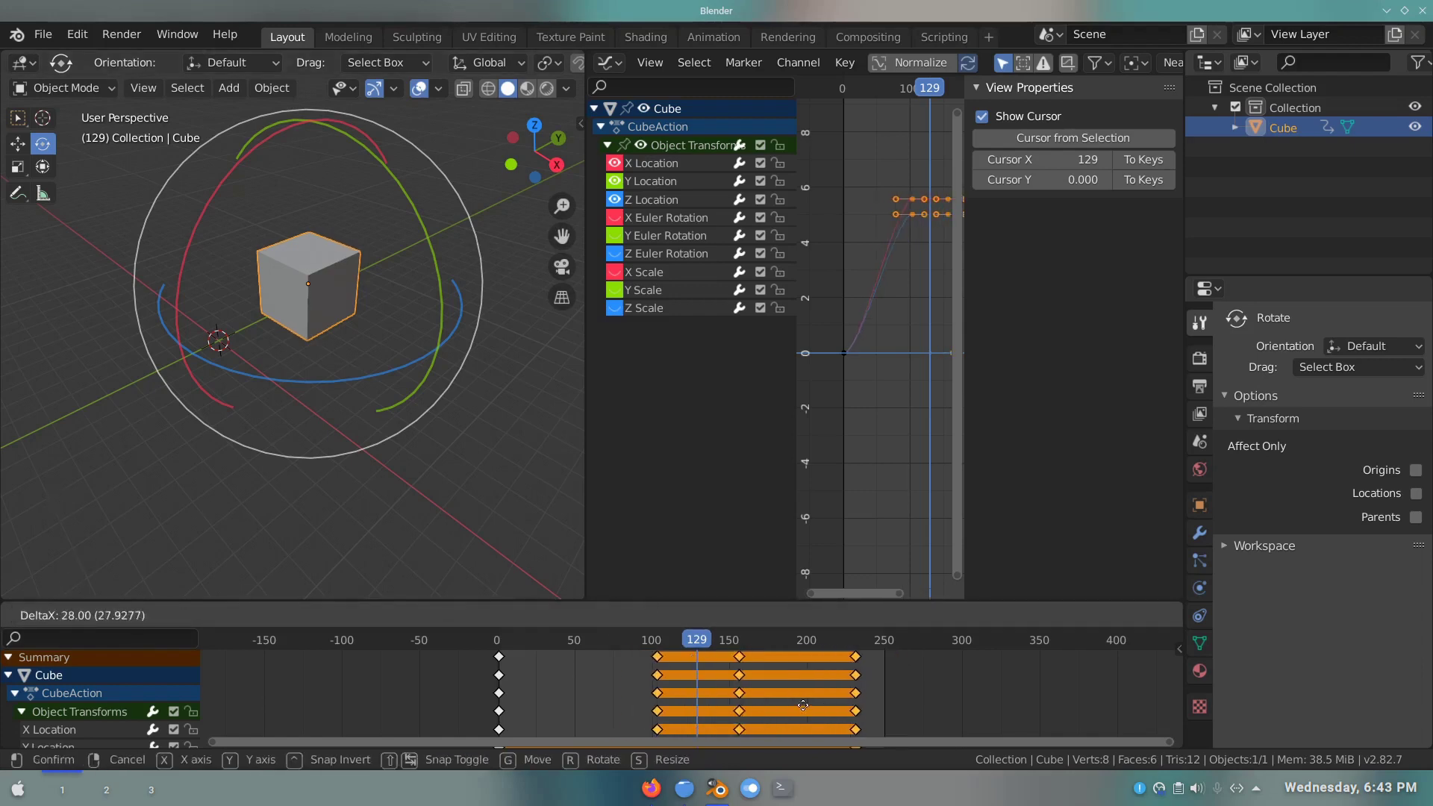
key("Escape")
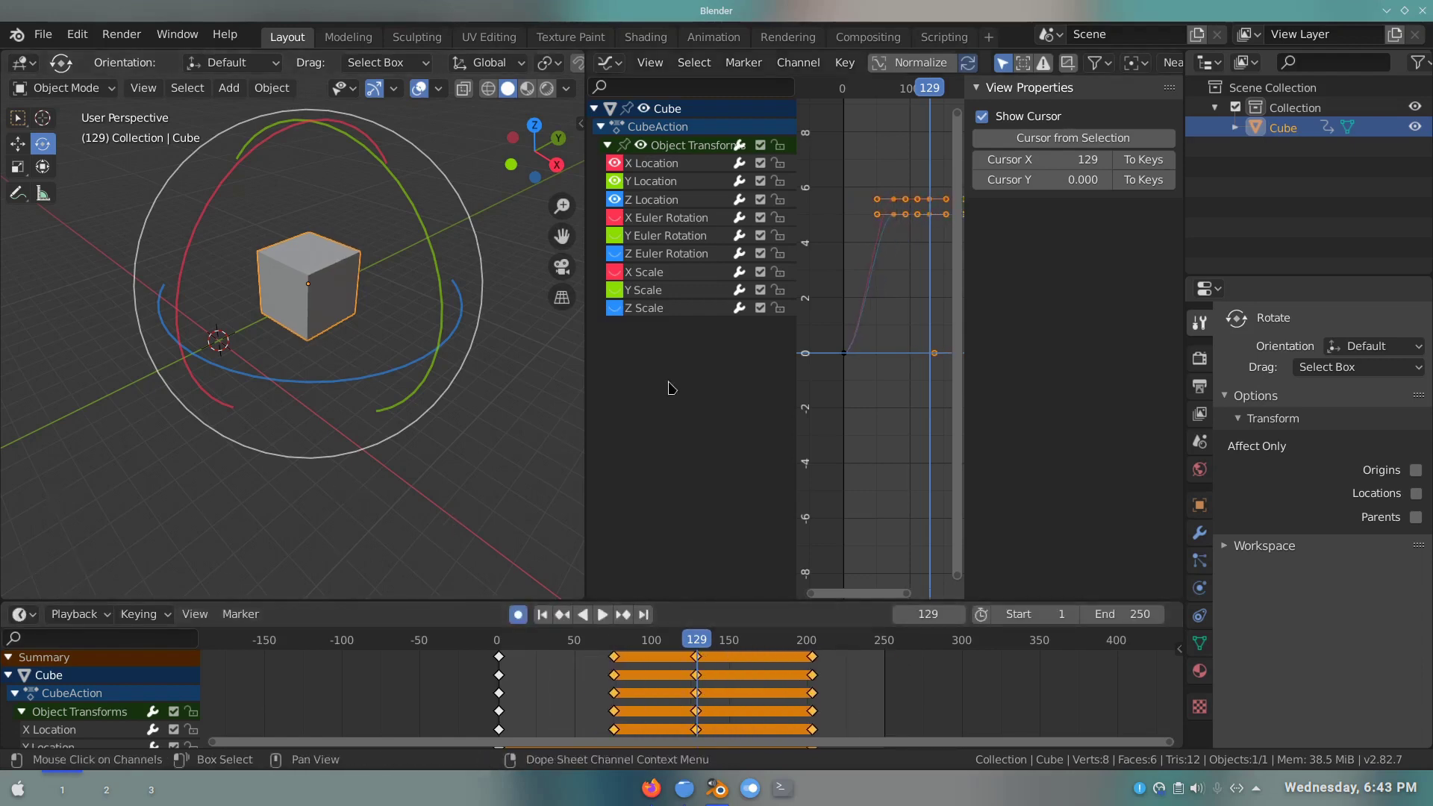
- Delete the cube's later keyframes in the Graph Editor, keeping frames 0 and ~75
left_click_drag(692, 656, 604, 657)
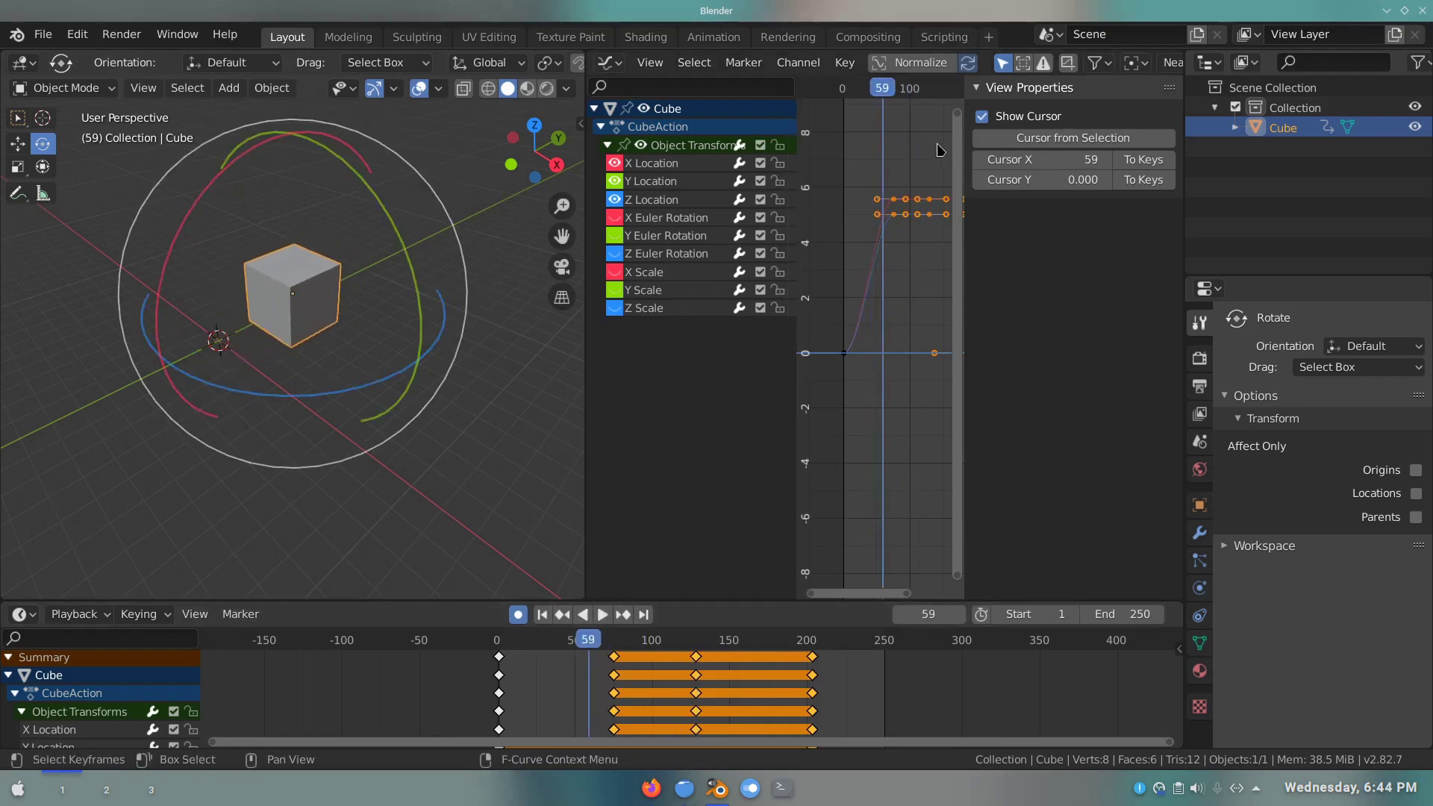
key("n")
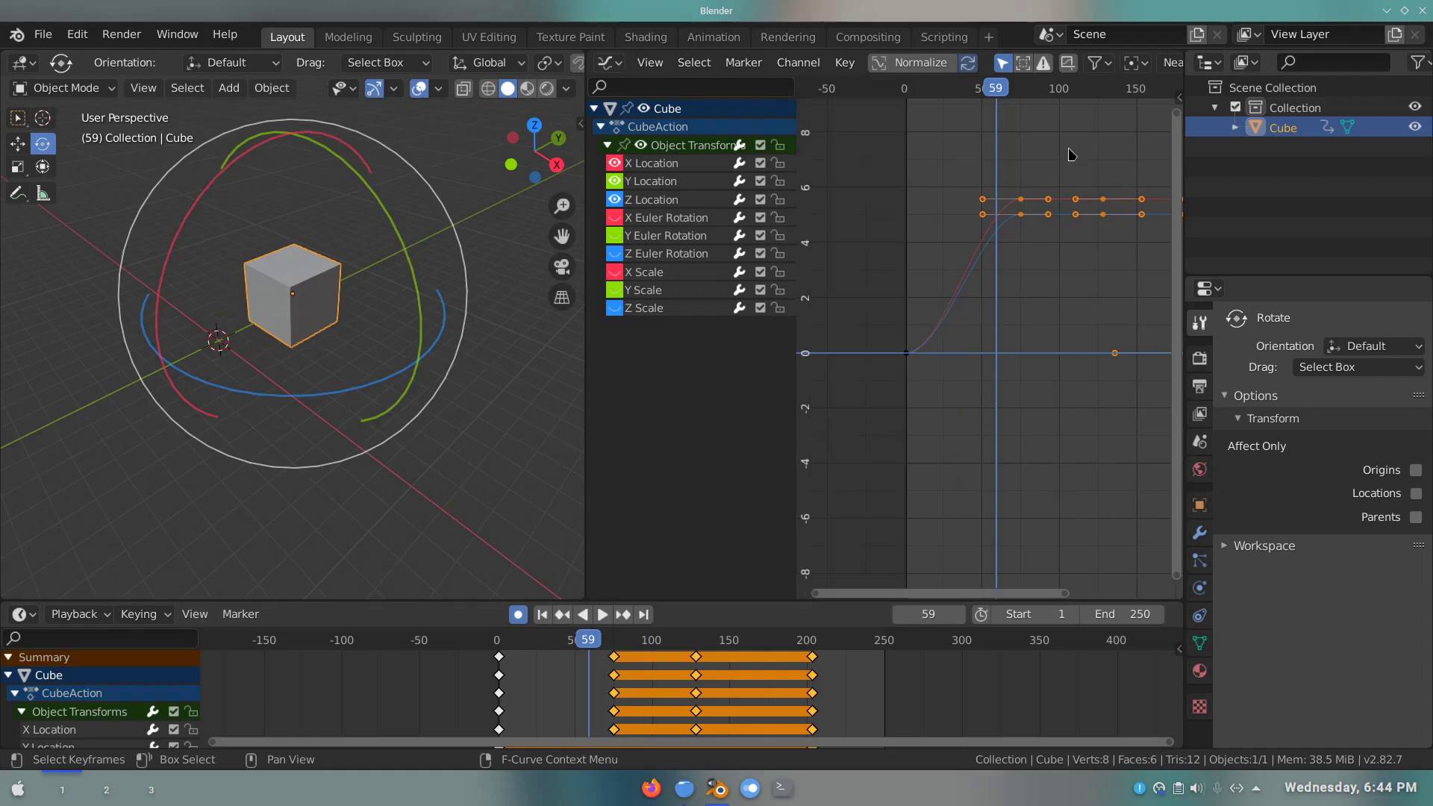
left_click(1071, 154)
scroll(1033, 222, "down", 1)
scroll(1084, 256, "down", 2)
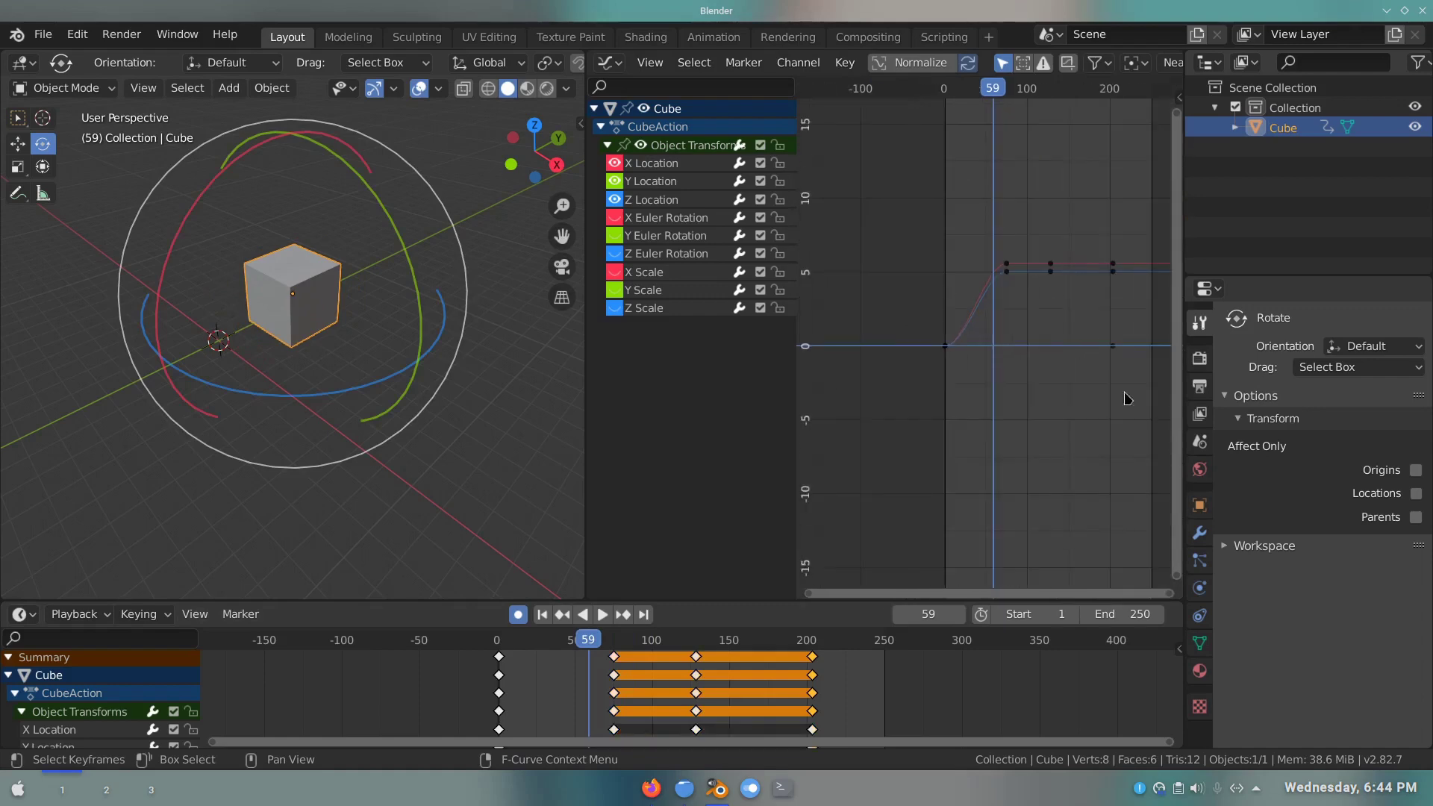
left_click_drag(1158, 410, 1033, 248)
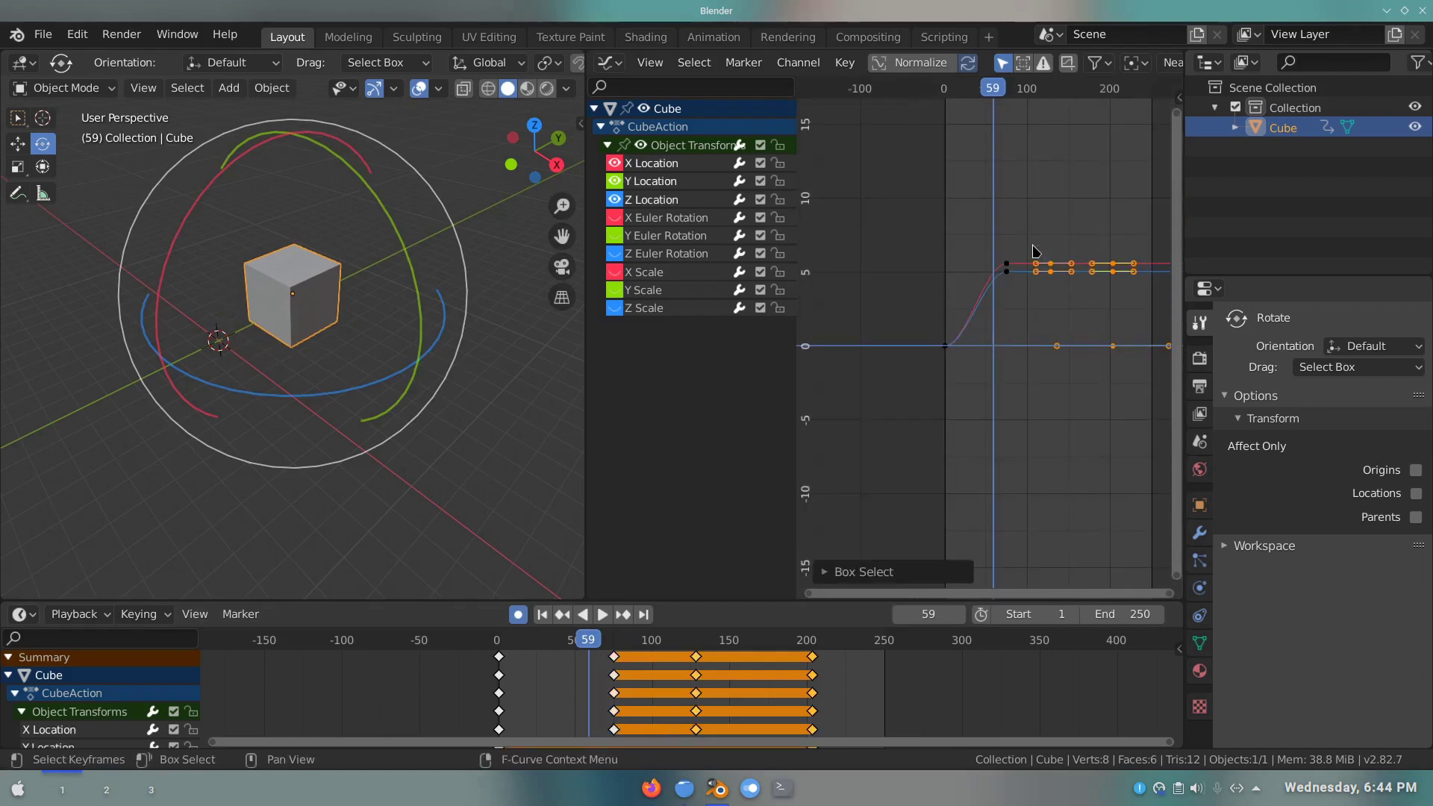
key("x")
left_click(1035, 250)
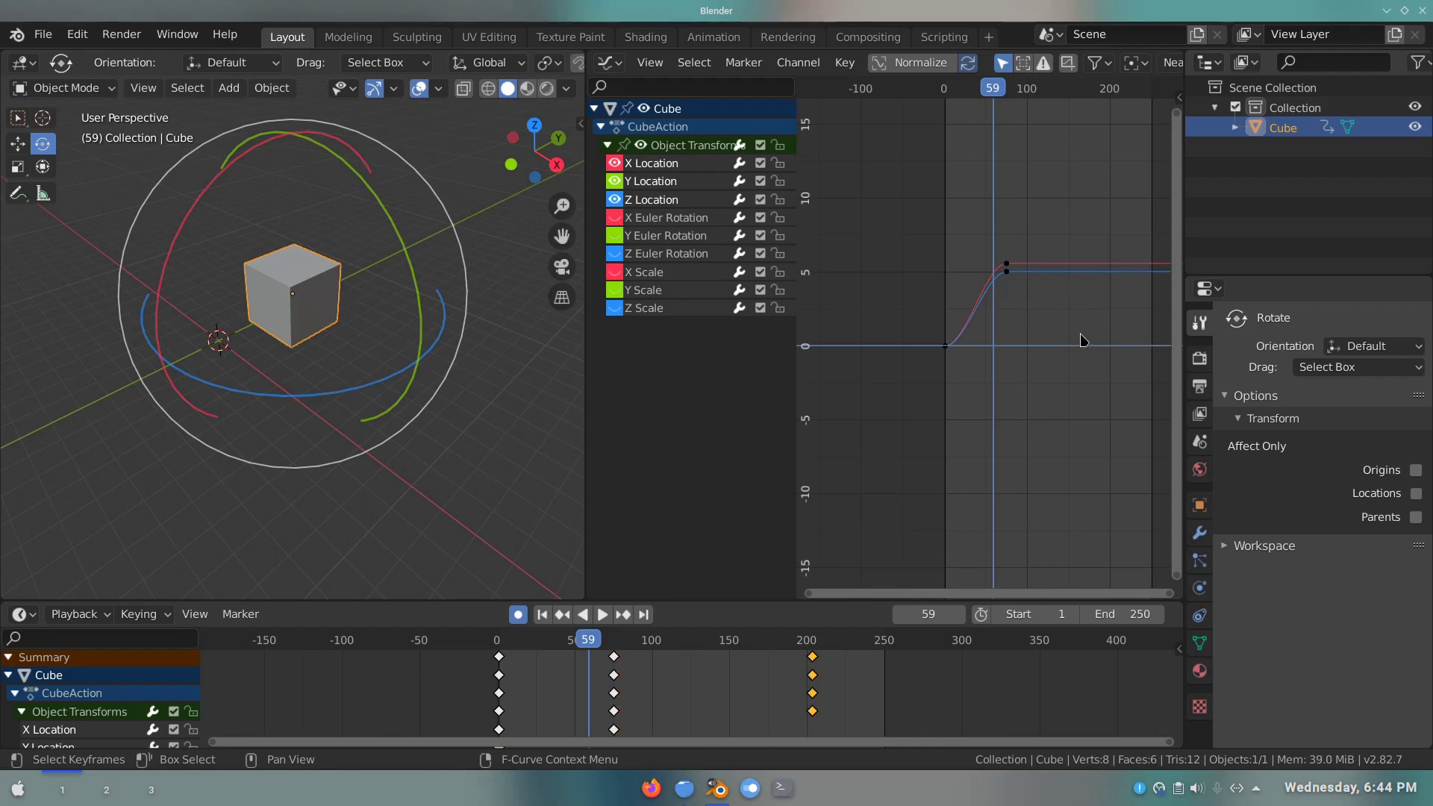
- Paste the copied keys flipped near frame 200, then delete them again
scroll(944, 414, "down", 2)
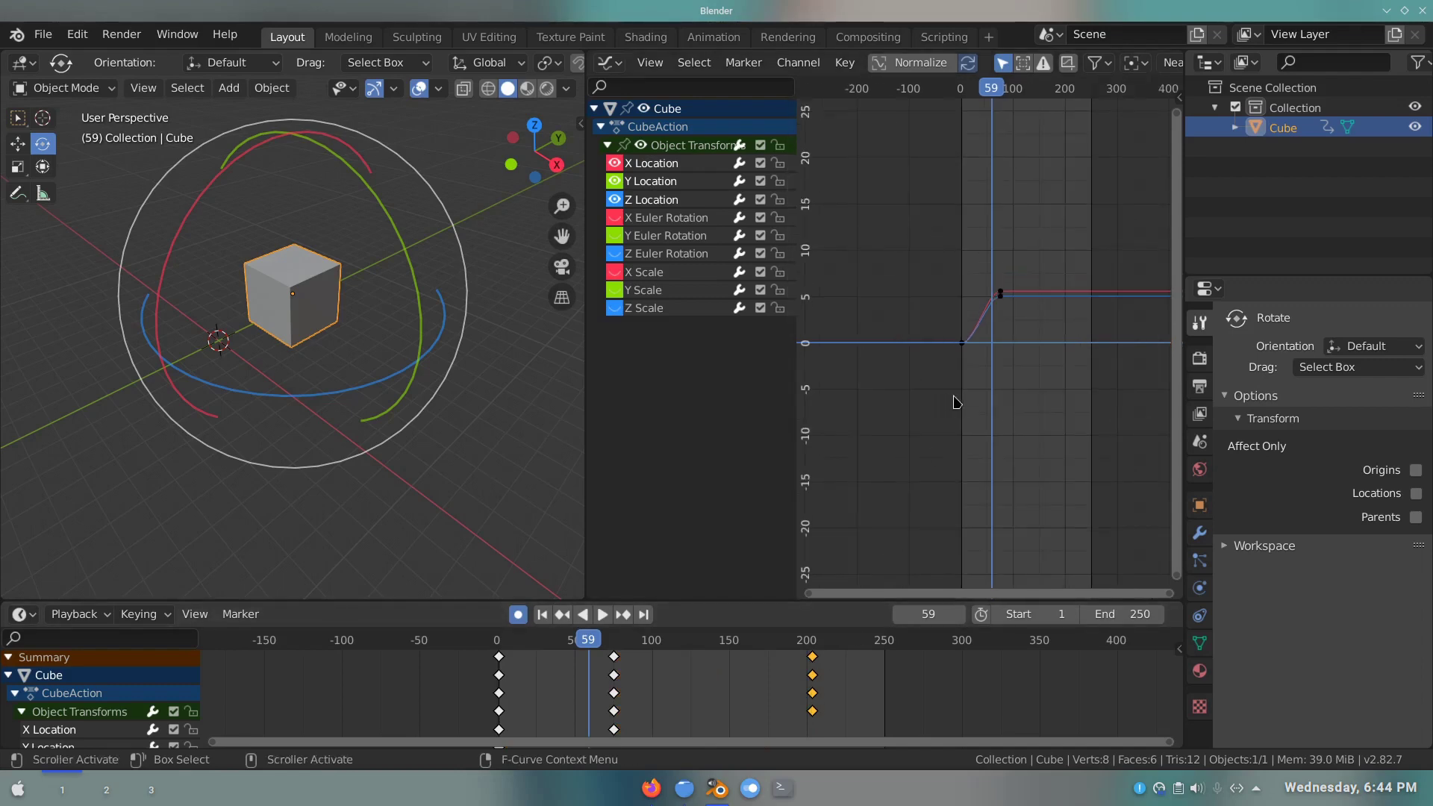
right_click(812, 659)
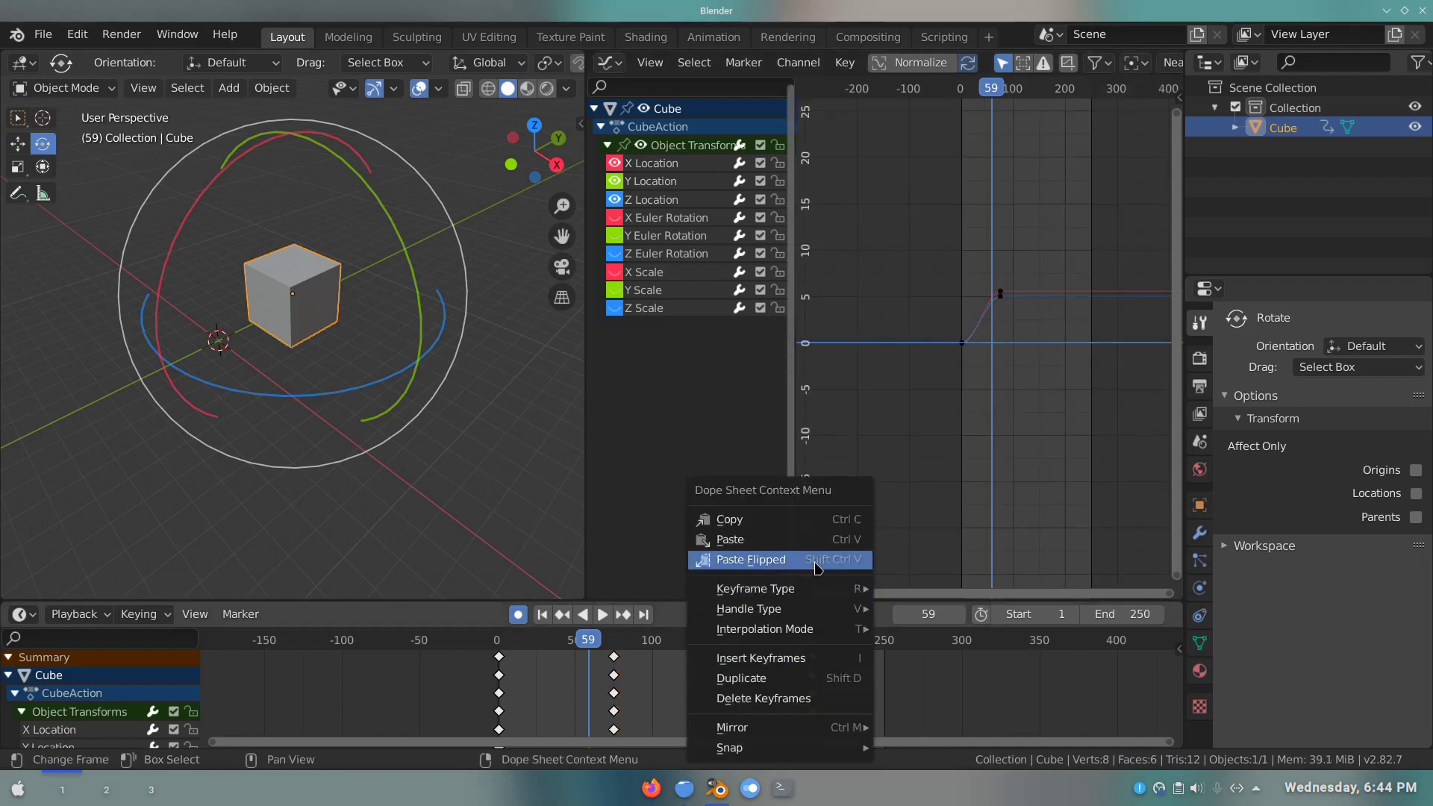
left_click(815, 677)
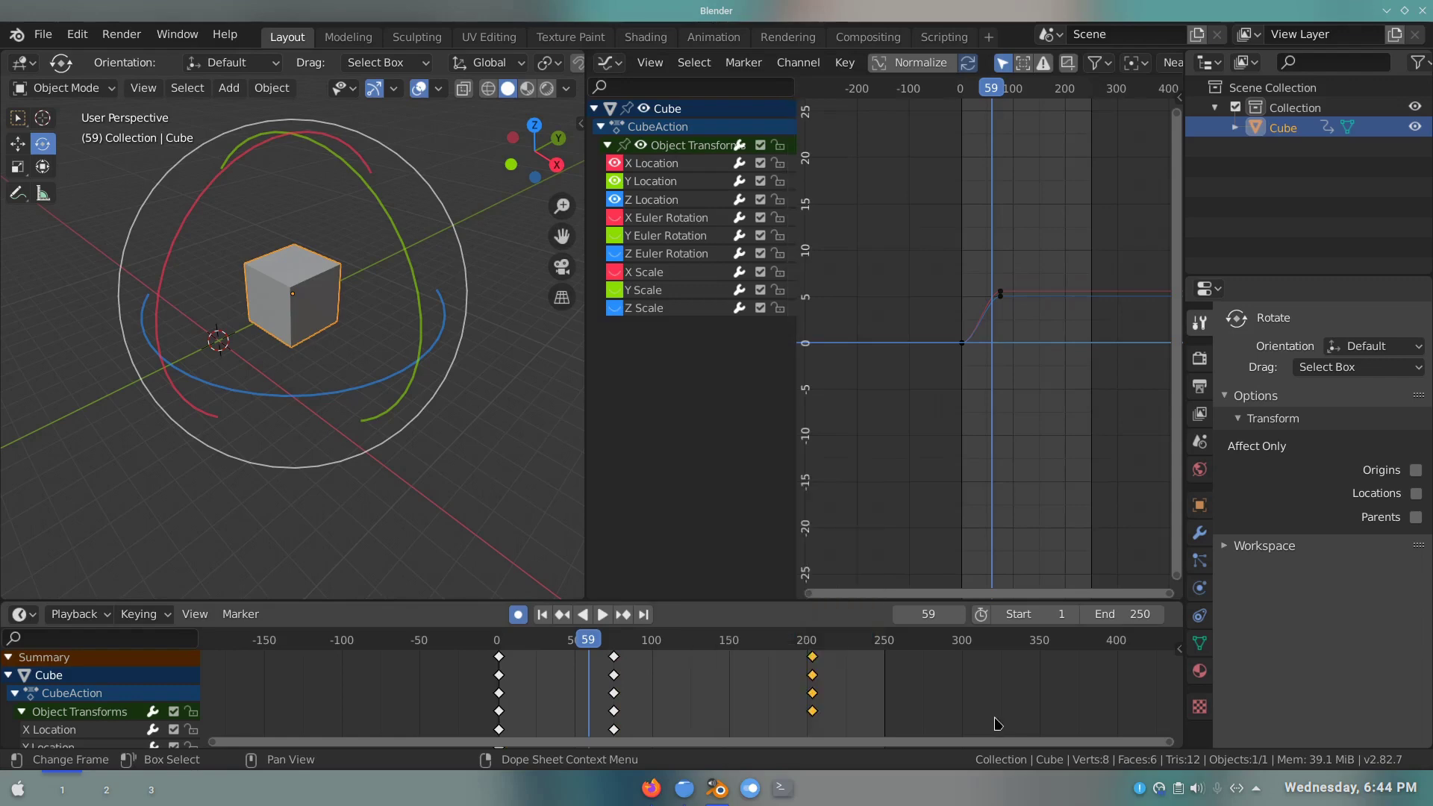
key("x")
left_click(847, 686)
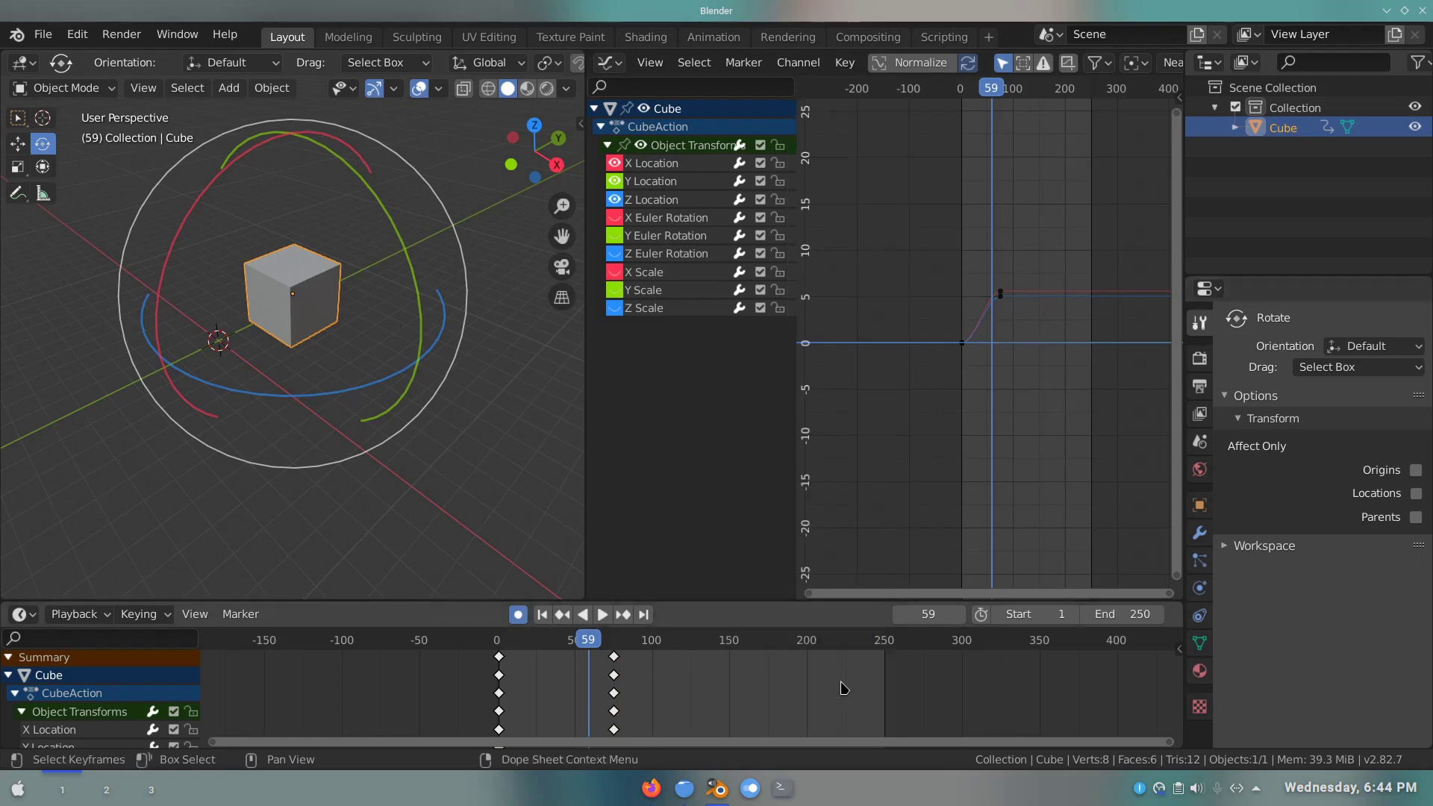
- Set all the cube's keyframes to Constant interpolation and preview the stepped motion
left_click_drag(1068, 192, 845, 468)
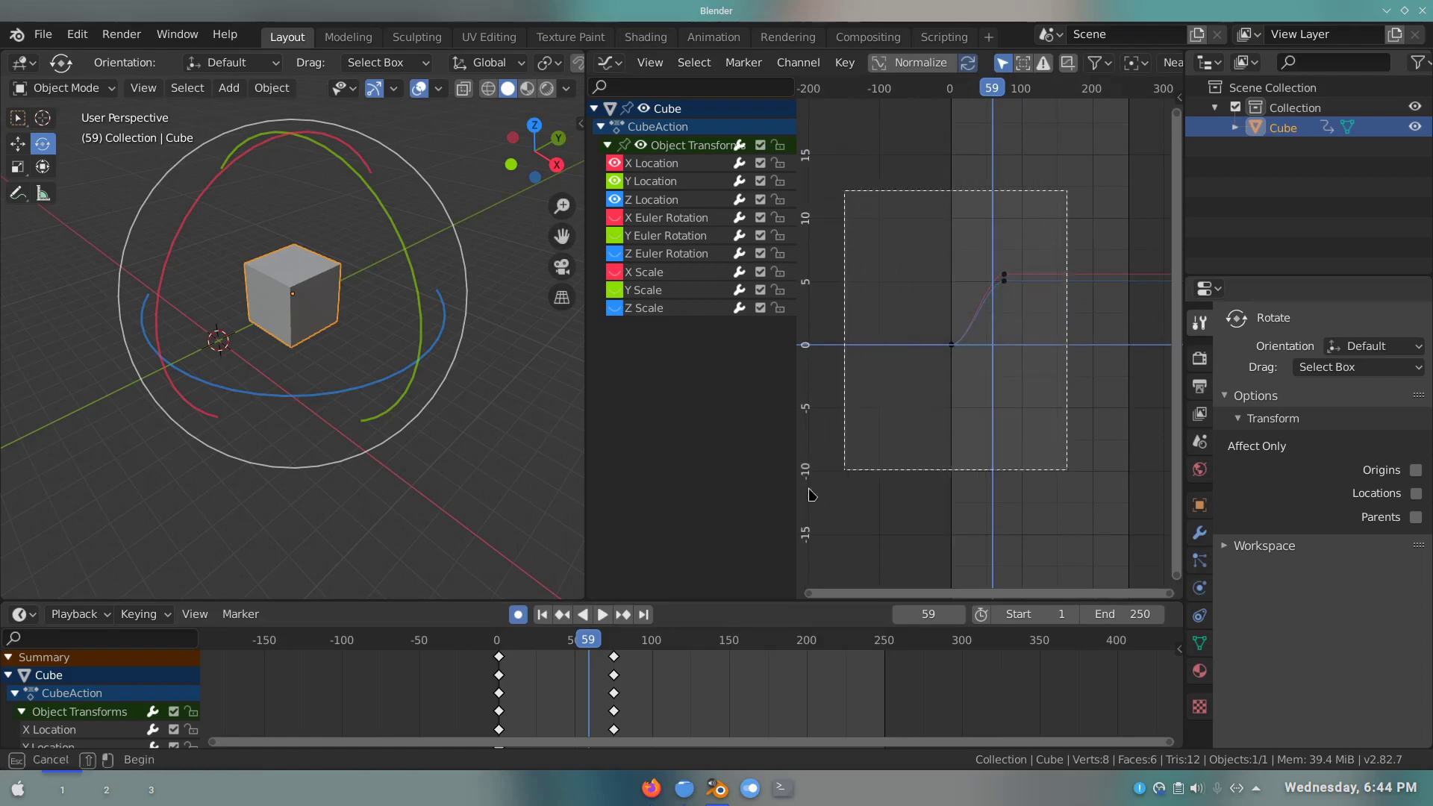
key("Home")
key("t")
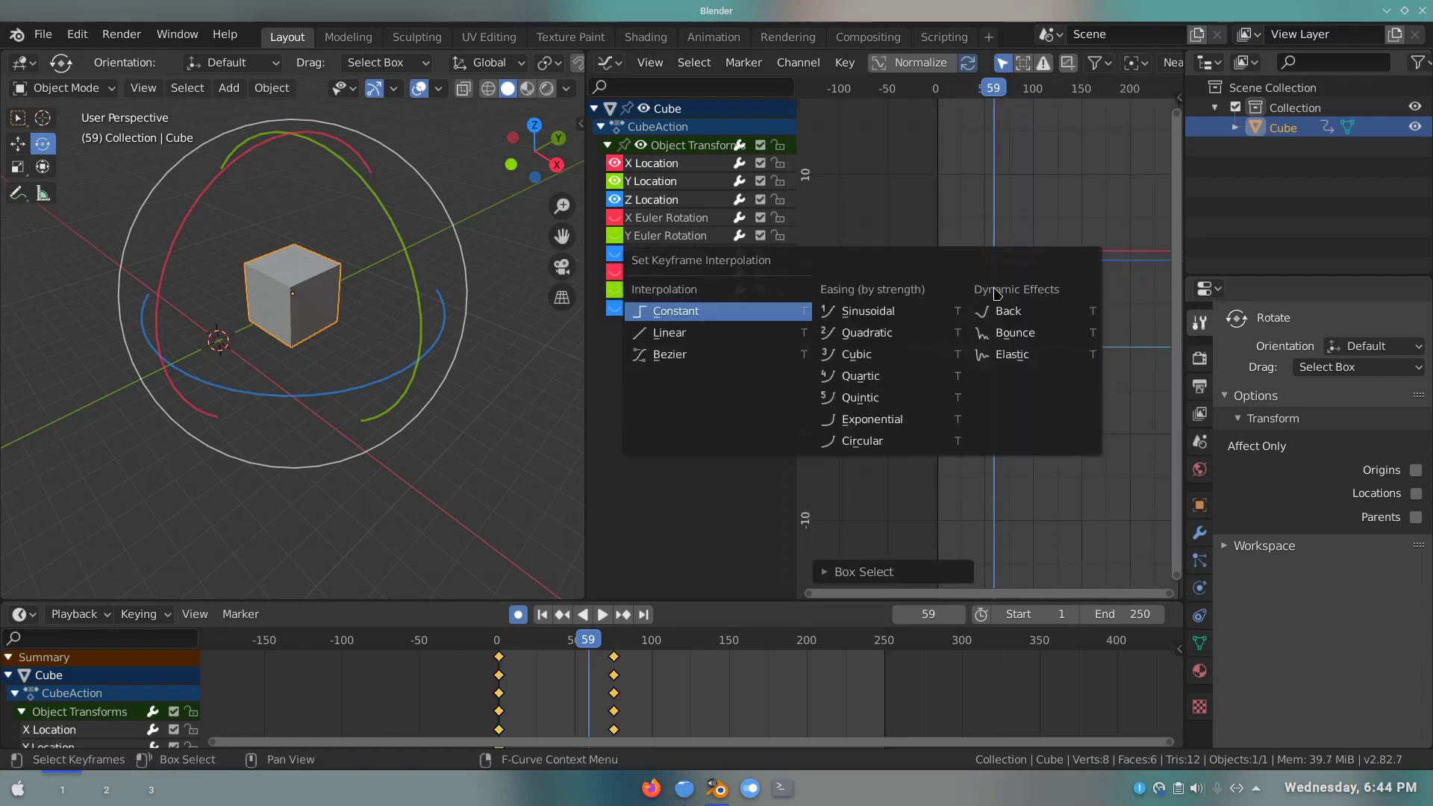
left_click(693, 318)
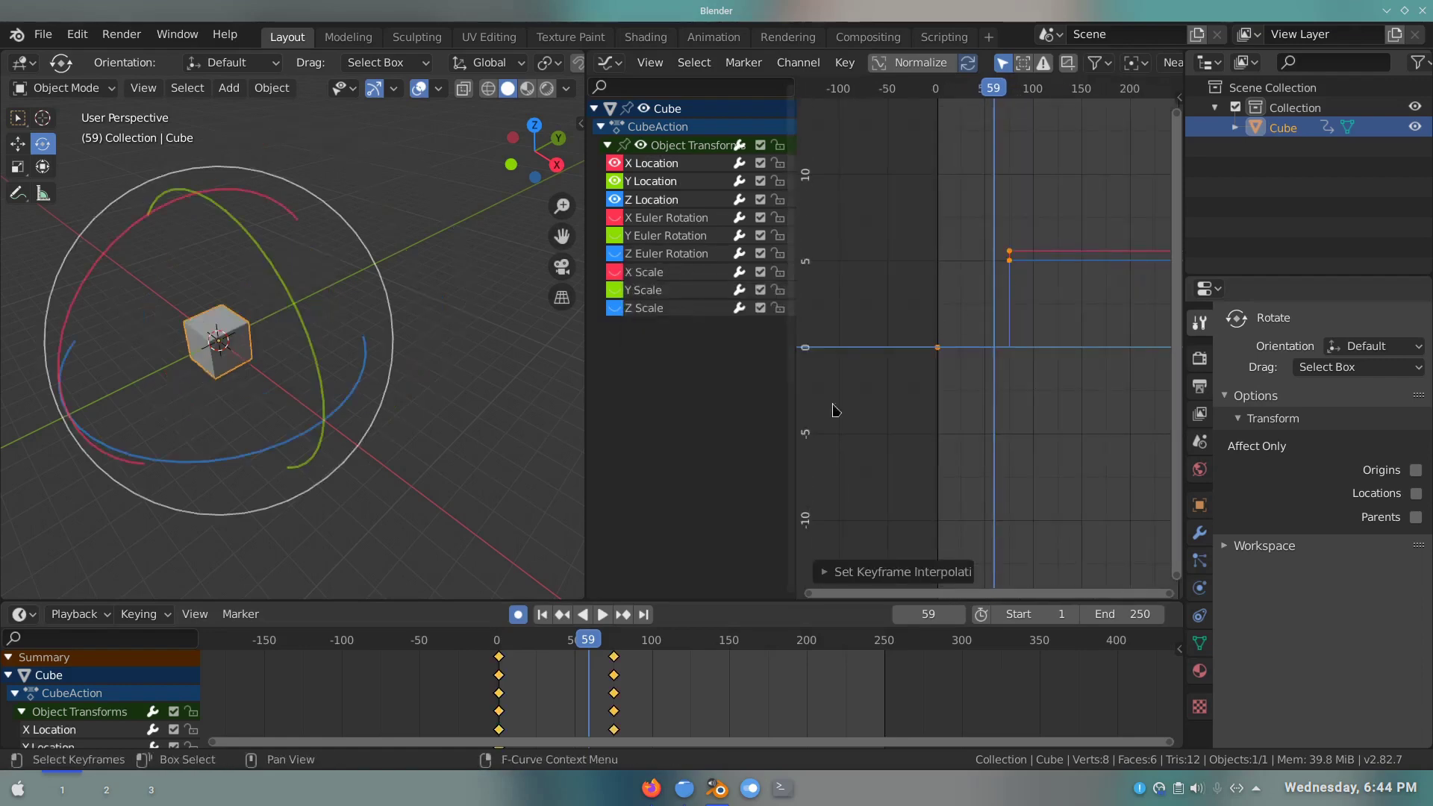
key("space")
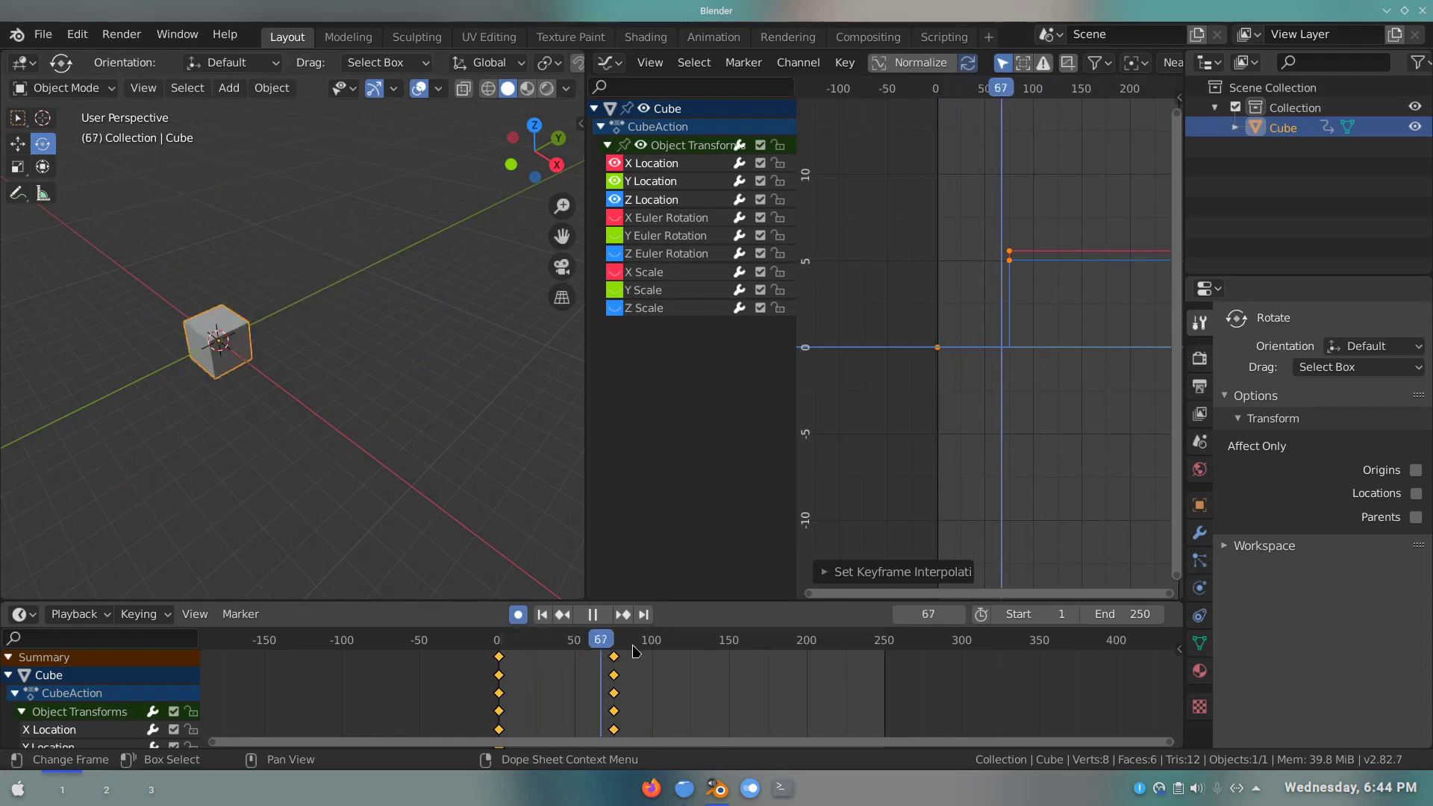
left_click_drag(634, 651, 562, 651)
key("space")
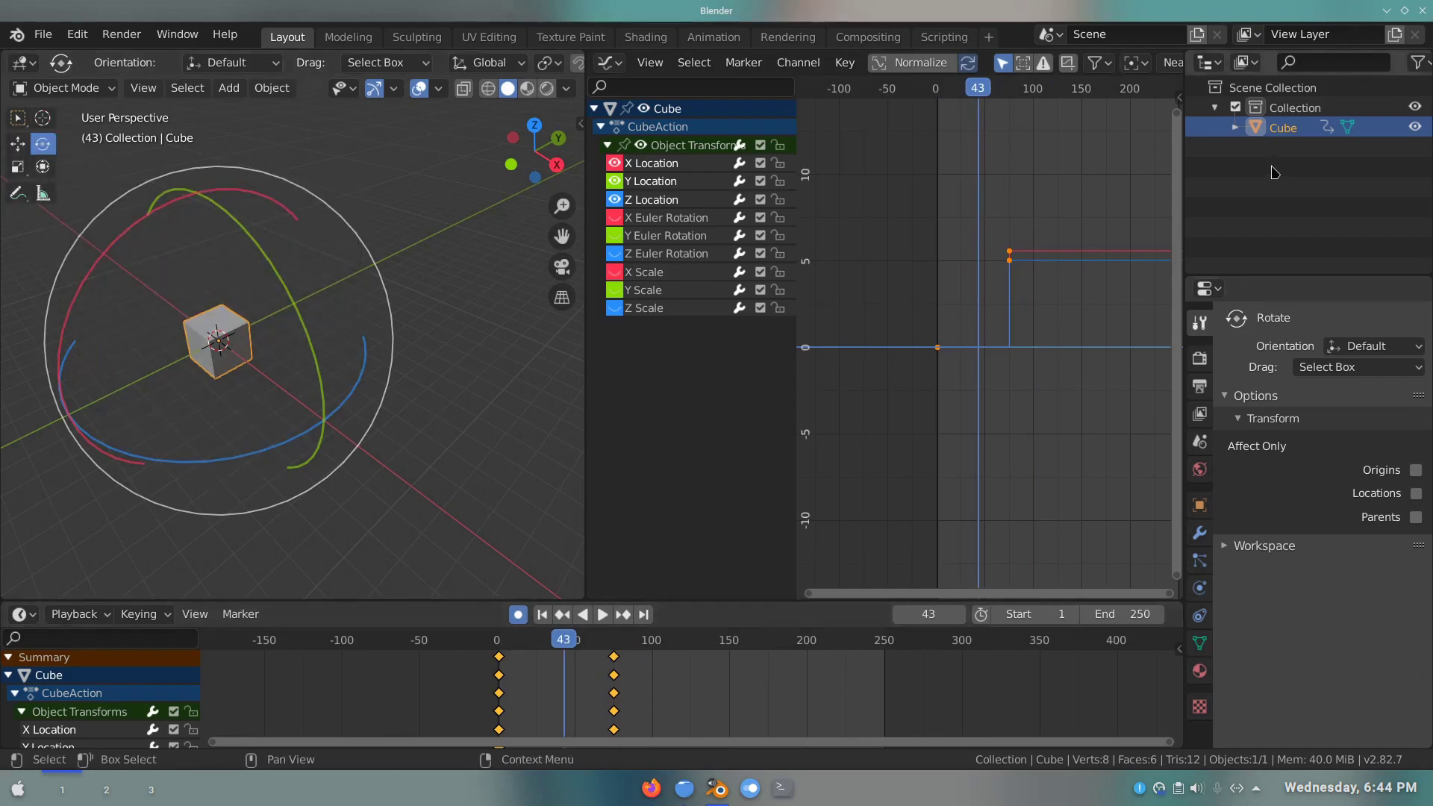
- Switch the keyframes to Bezier, then Elastic interpolation, and replay from the start
key("t")
left_click(1009, 352)
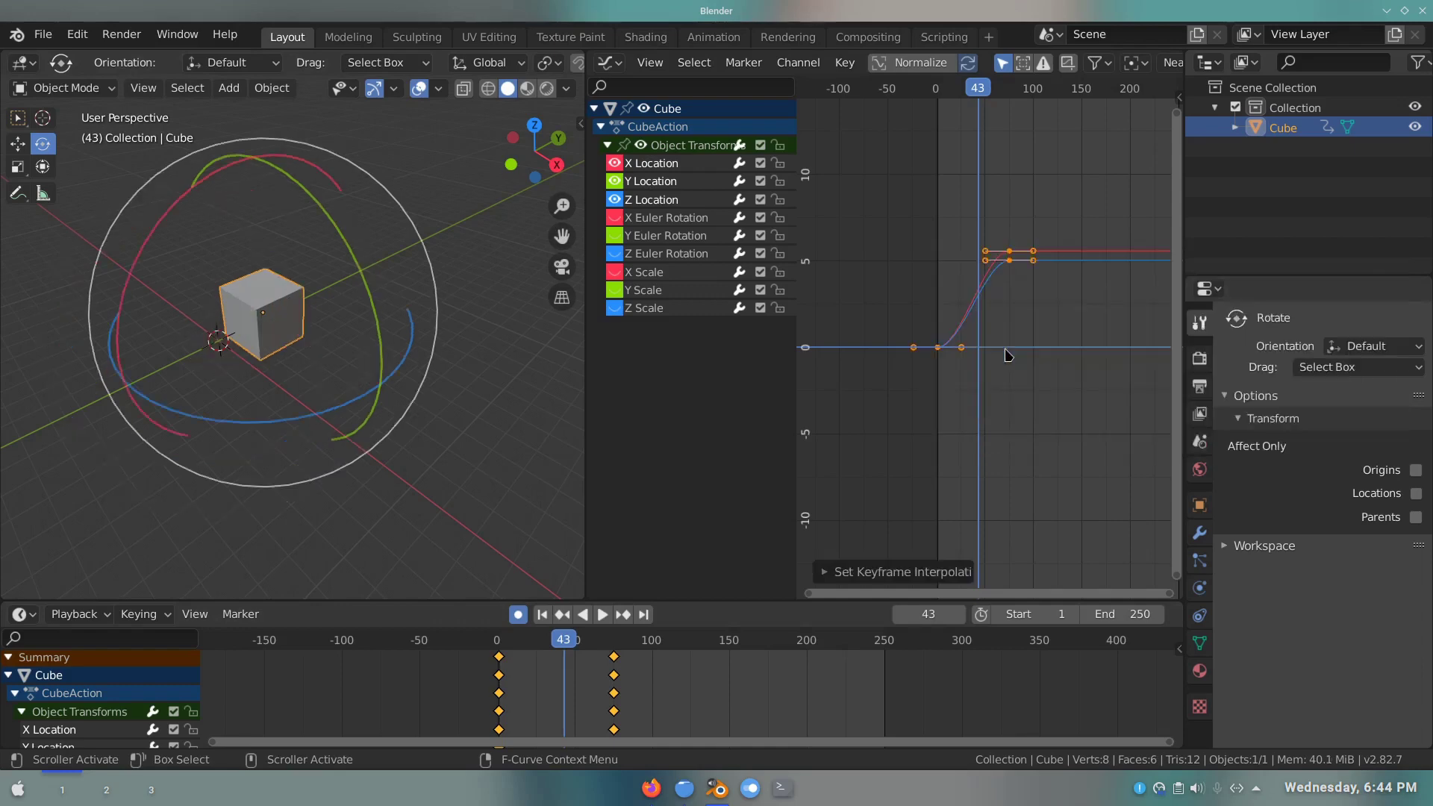
scroll(950, 271, "up", 1)
key("t")
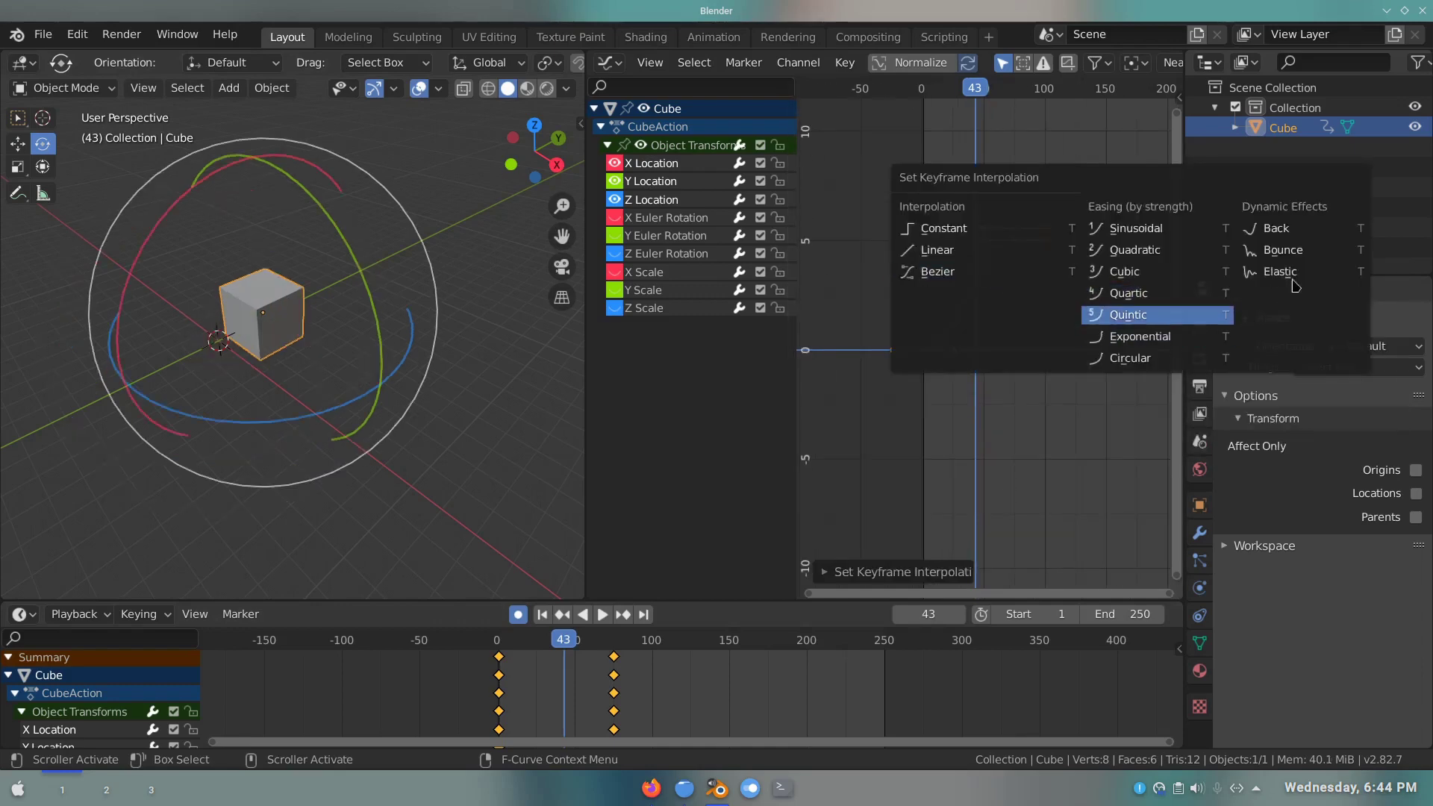
left_click(1304, 262)
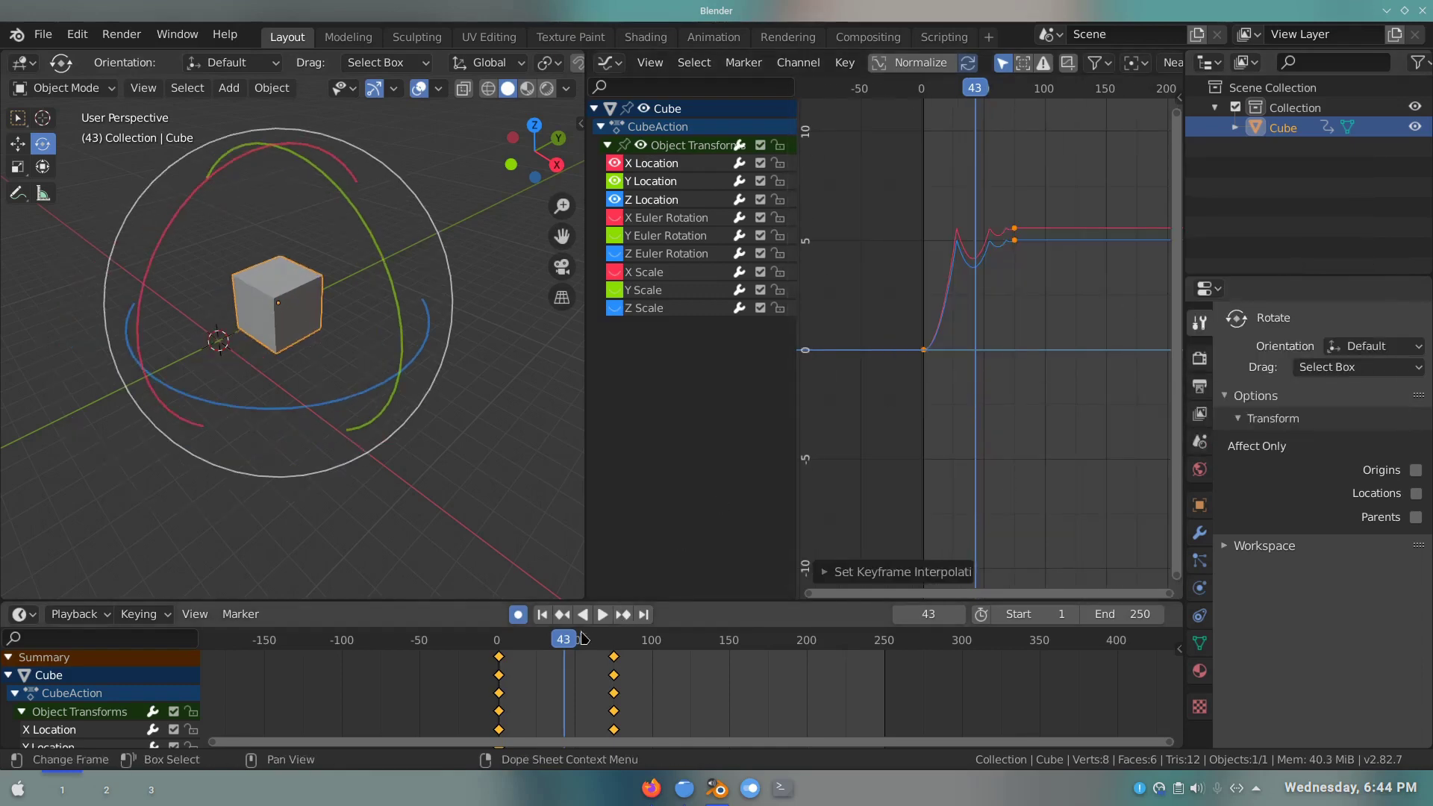
left_click(520, 643)
key("space")
left_click(585, 613)
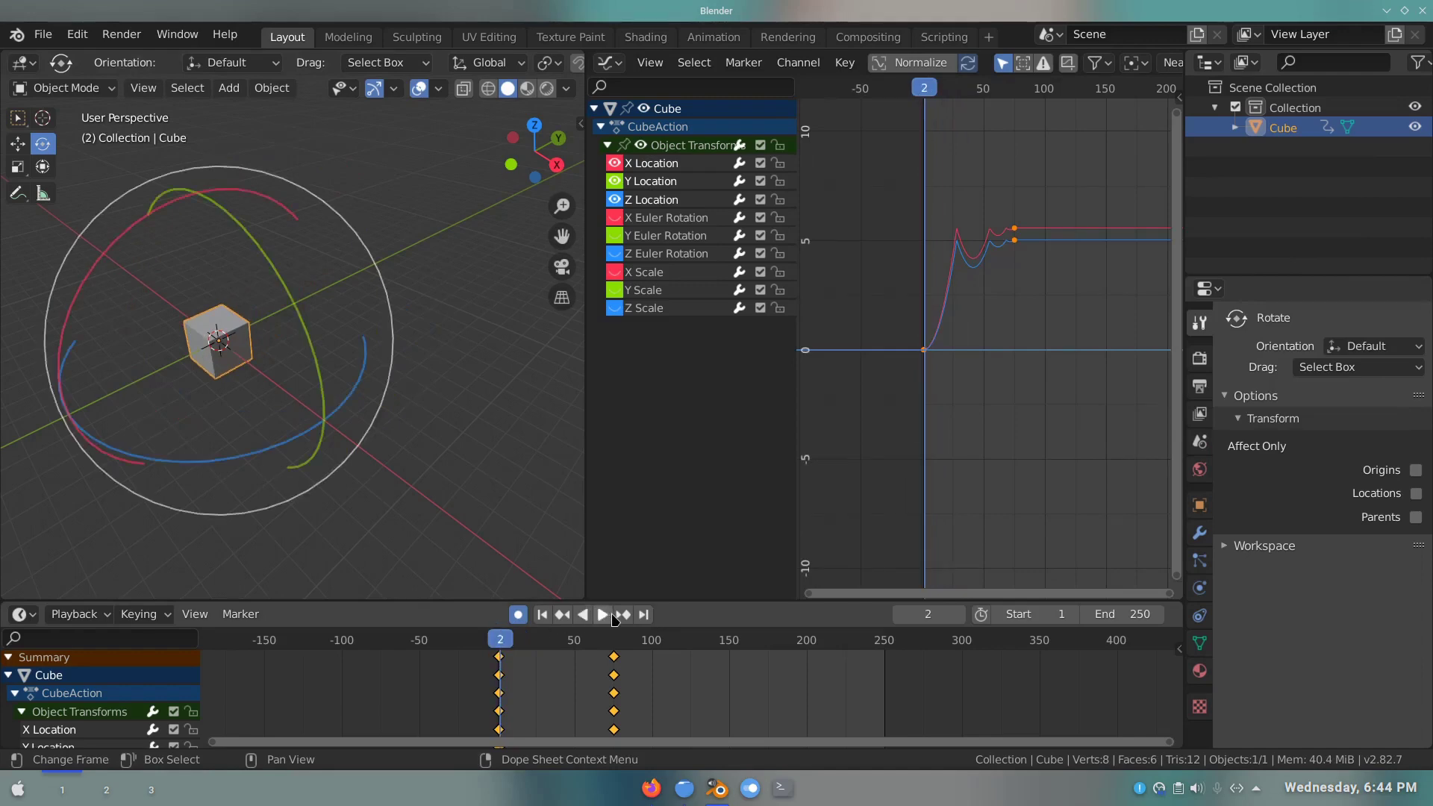
left_click(611, 614)
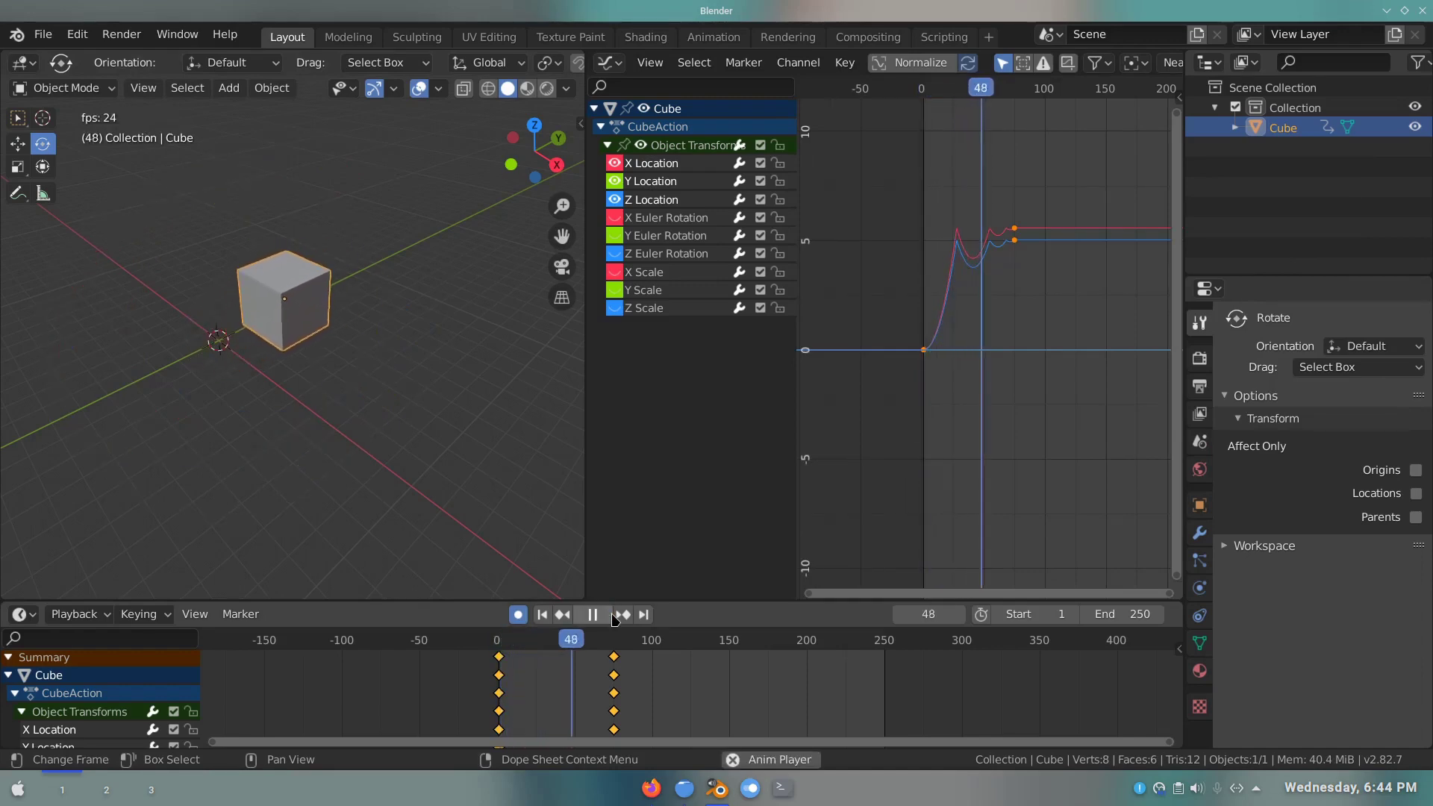
middle_click_drag(323, 429, 403, 377)
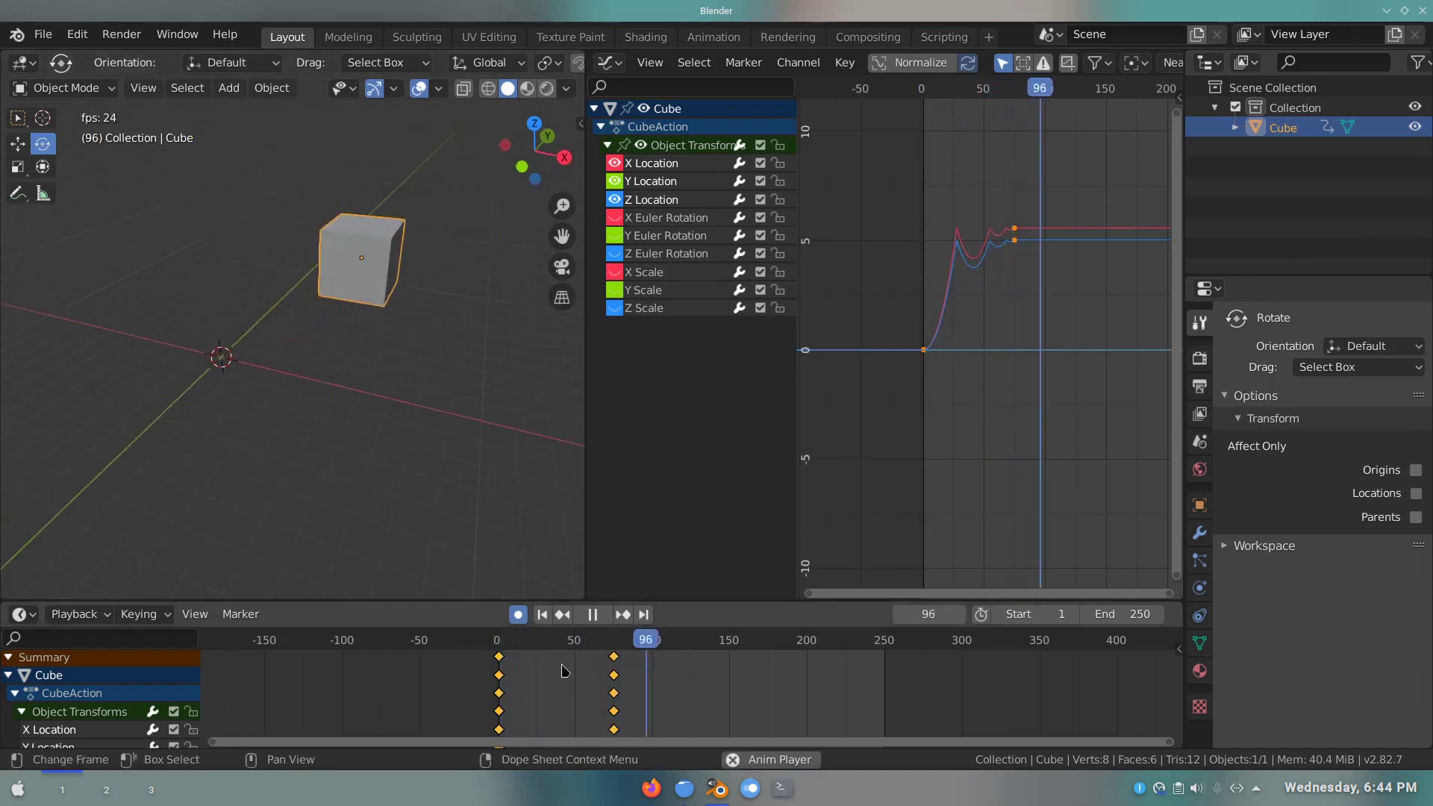
left_click(515, 650)
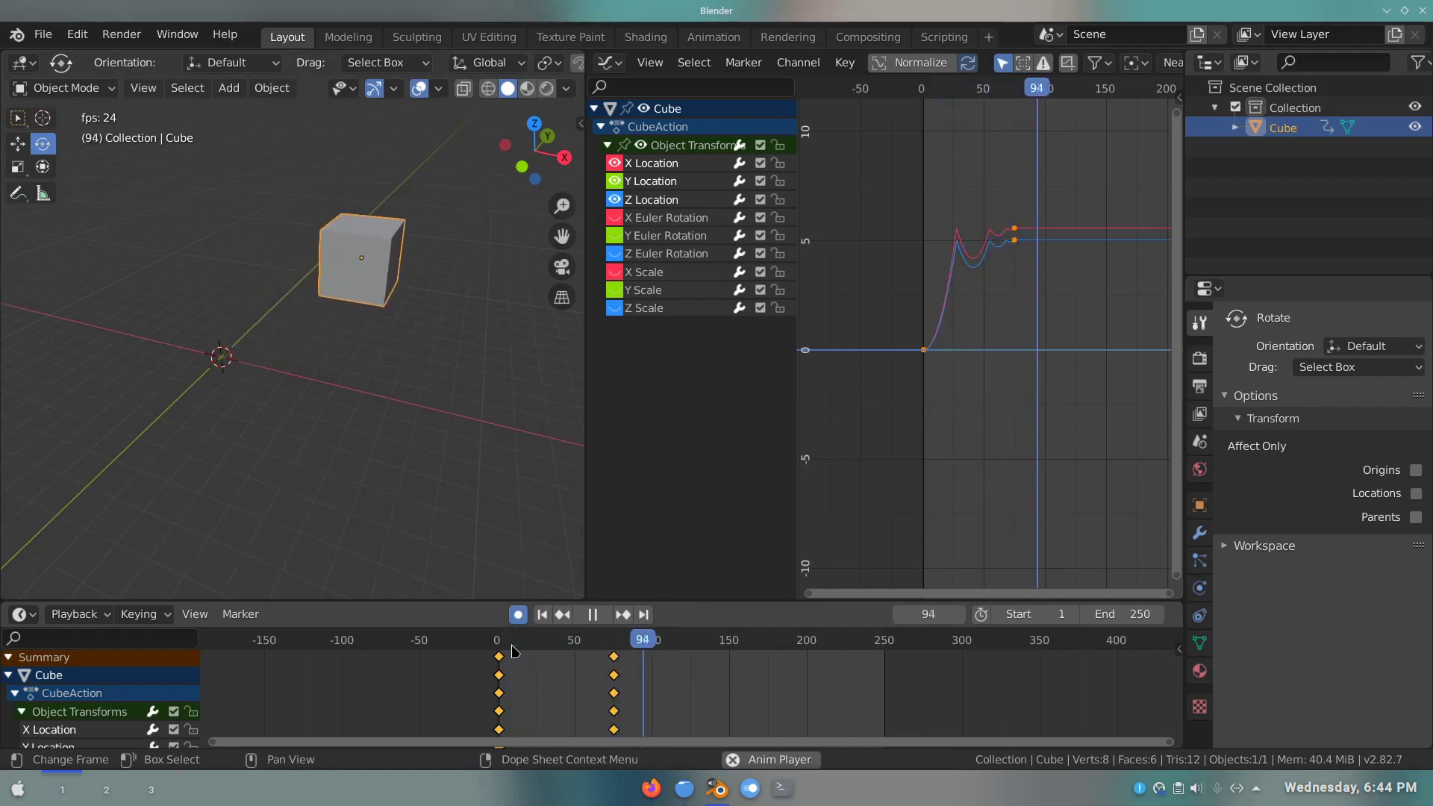
left_click(509, 651)
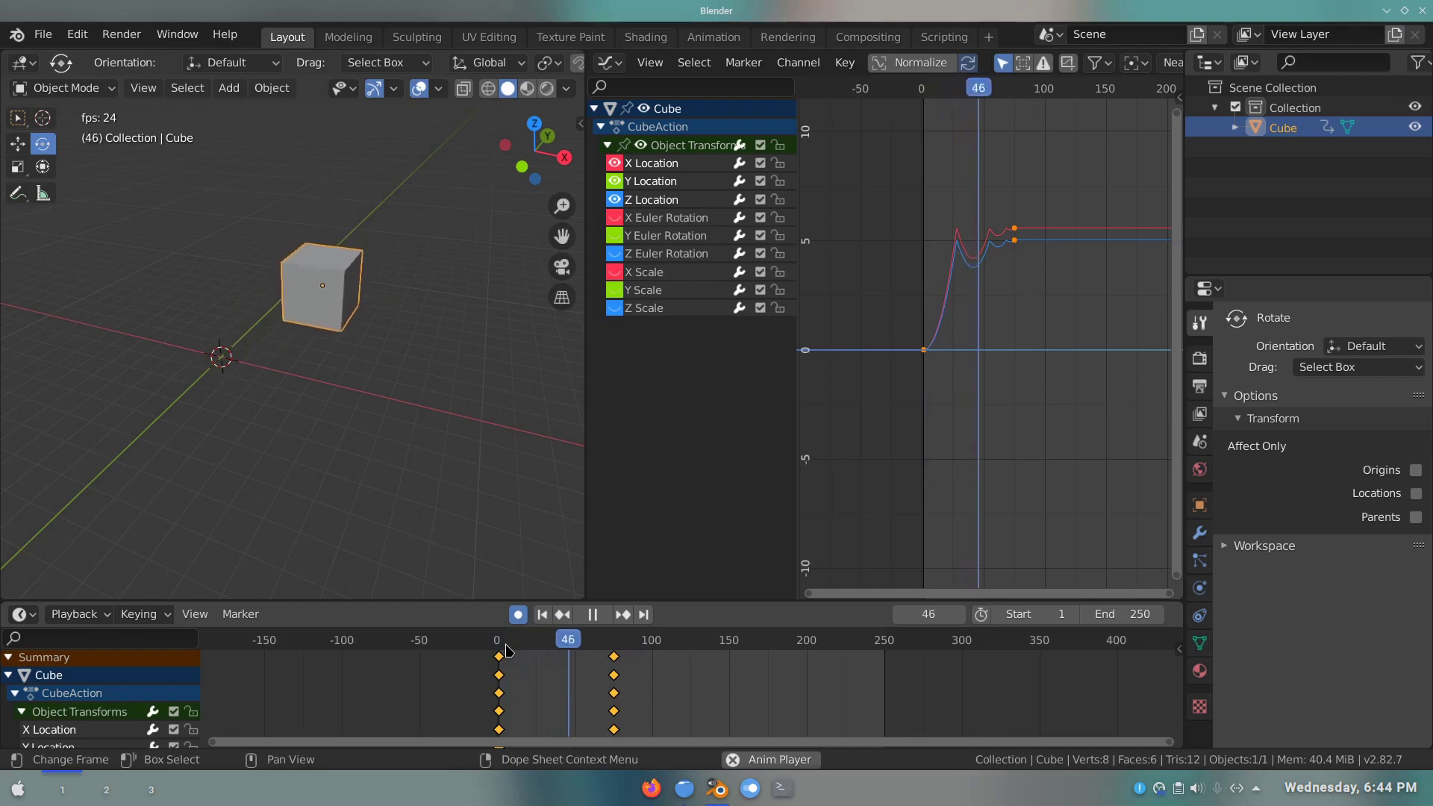
left_click(506, 650)
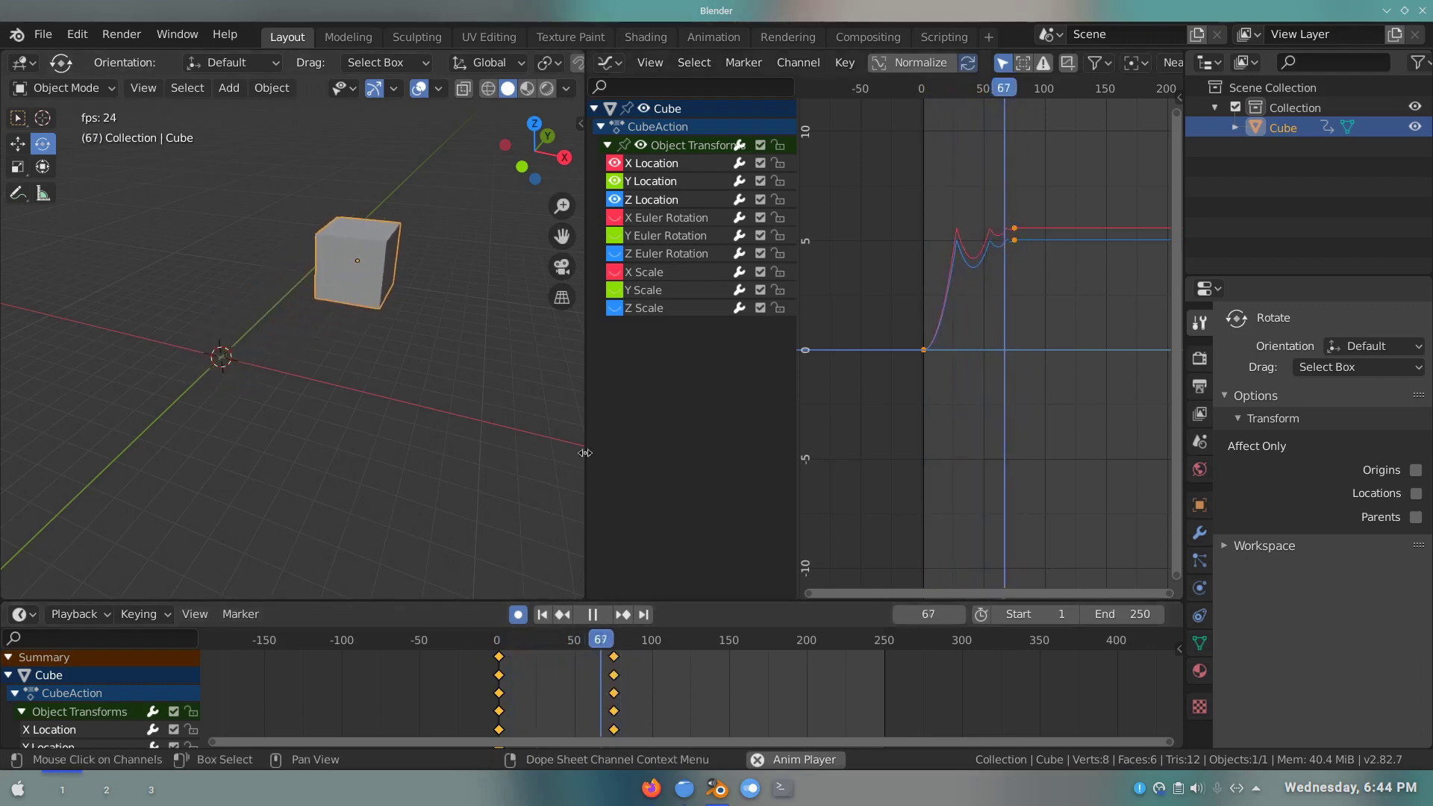
key("space")
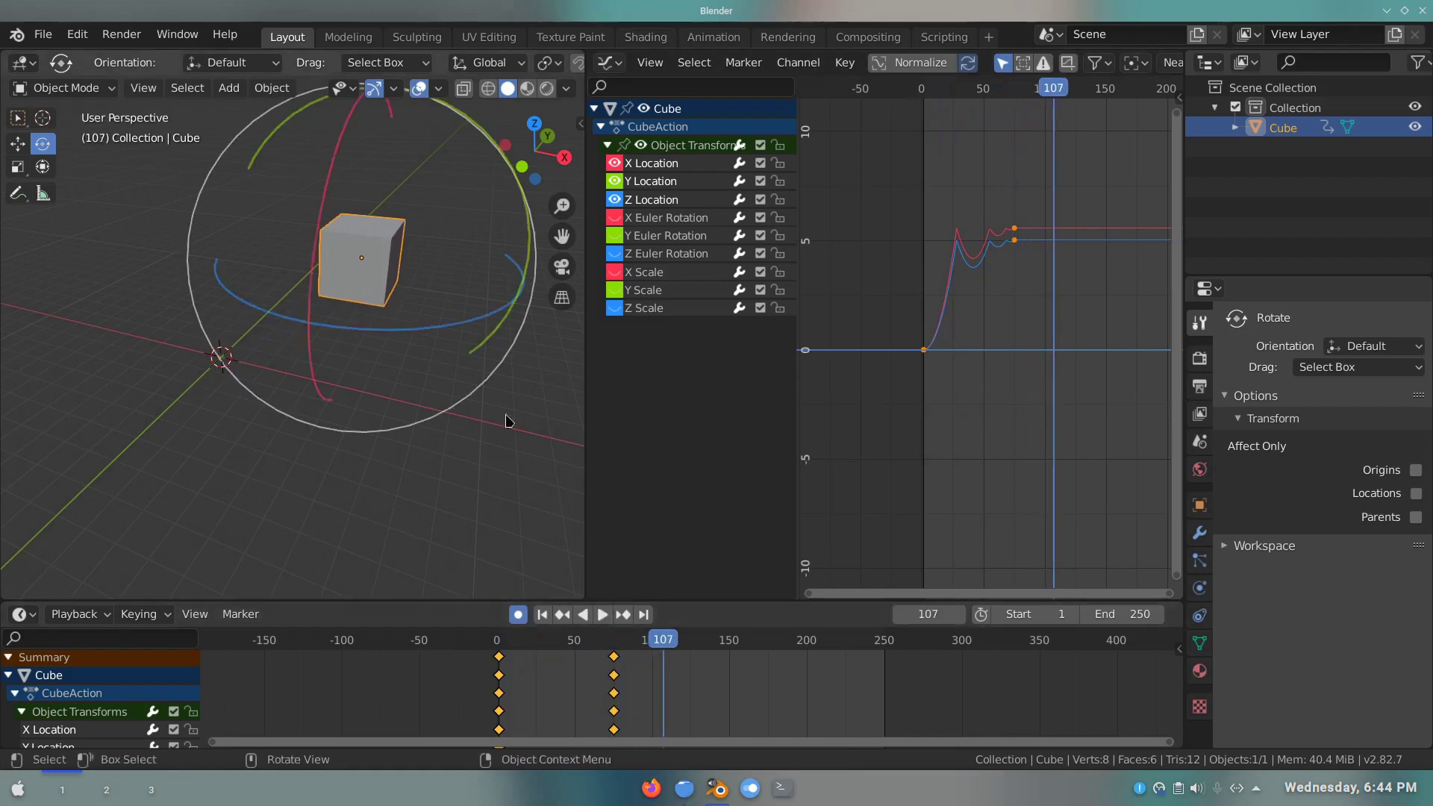
- Delete the animated cube and add a UV Sphere at the origin, removing an accidental Circle
key("Delete")
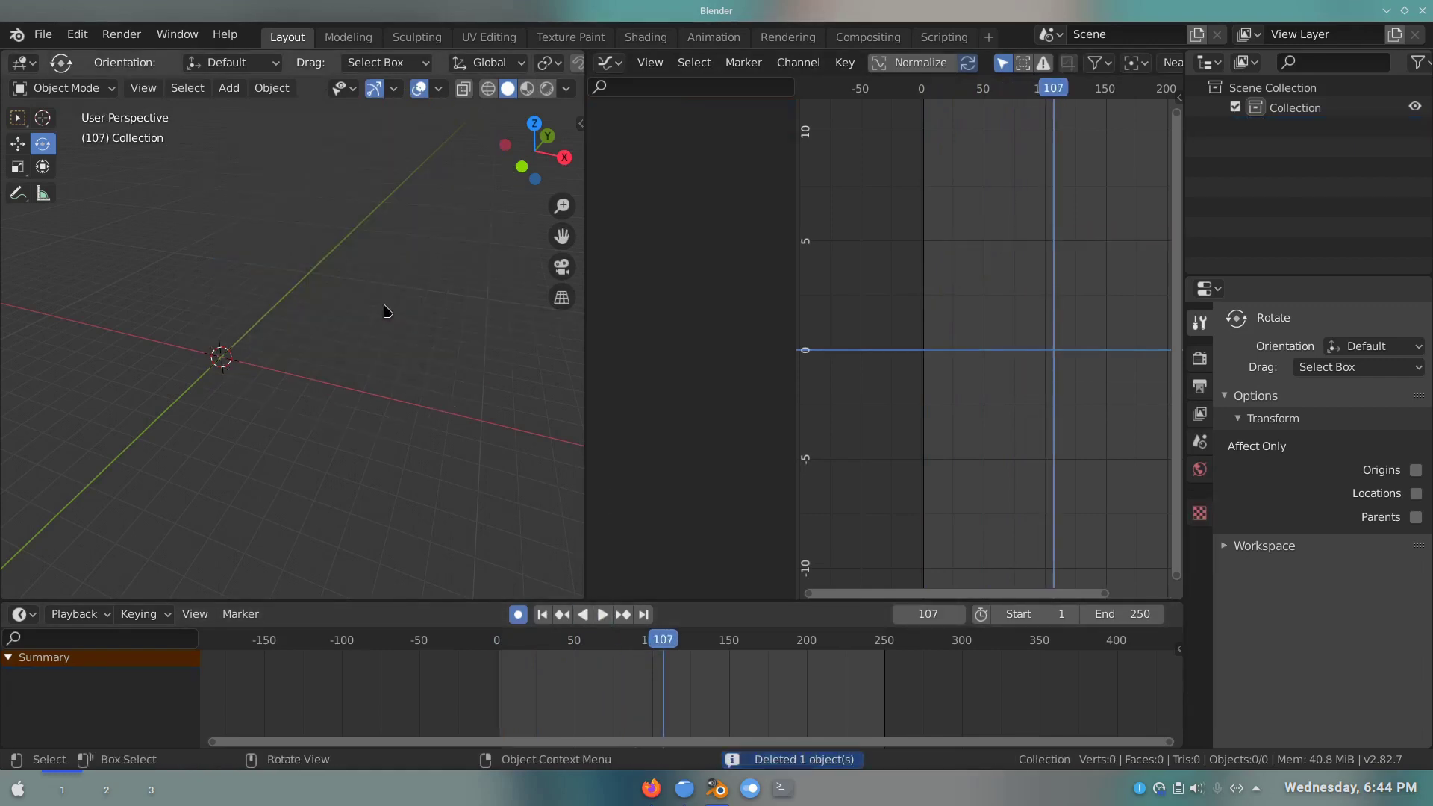
key("shift+a")
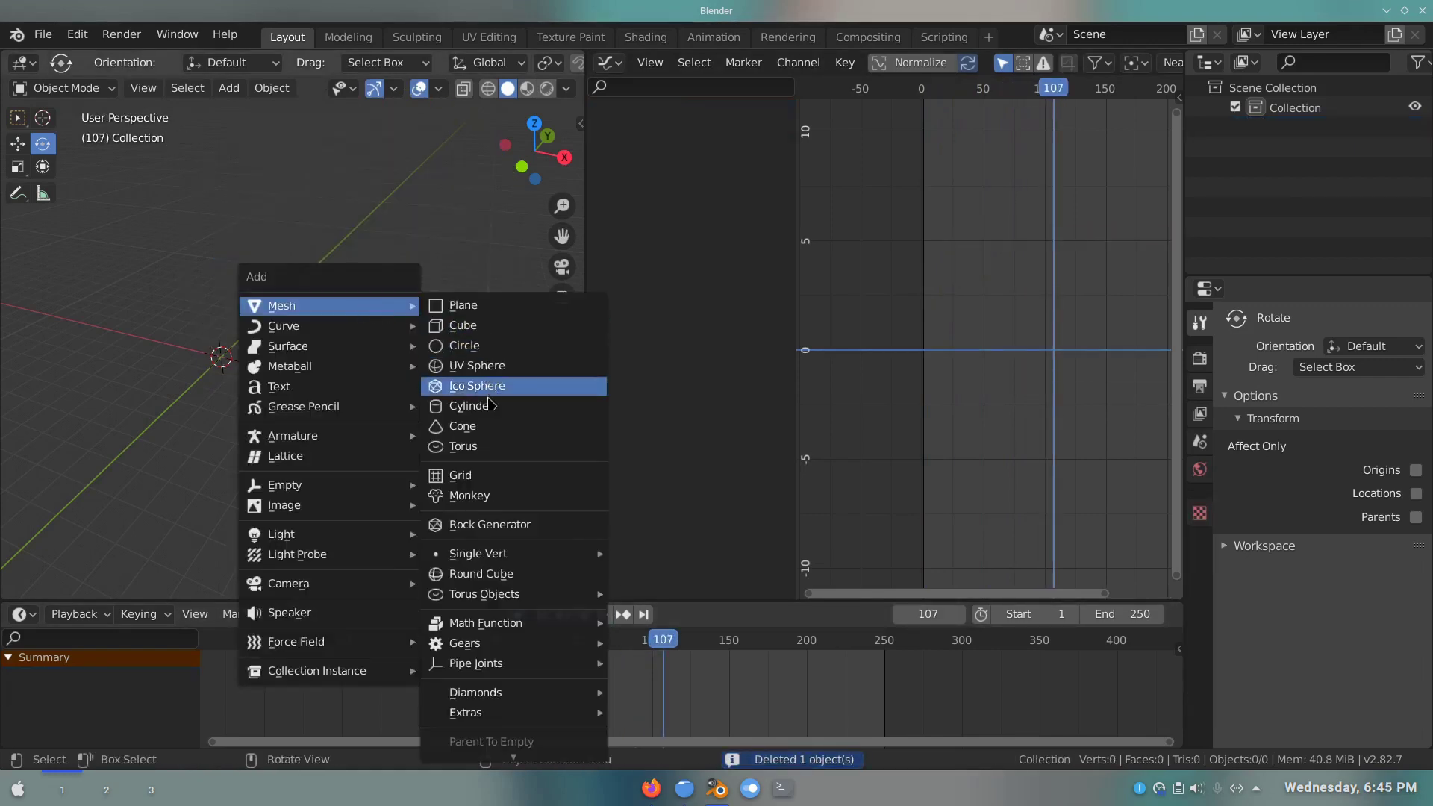
left_click(492, 357)
key("Delete")
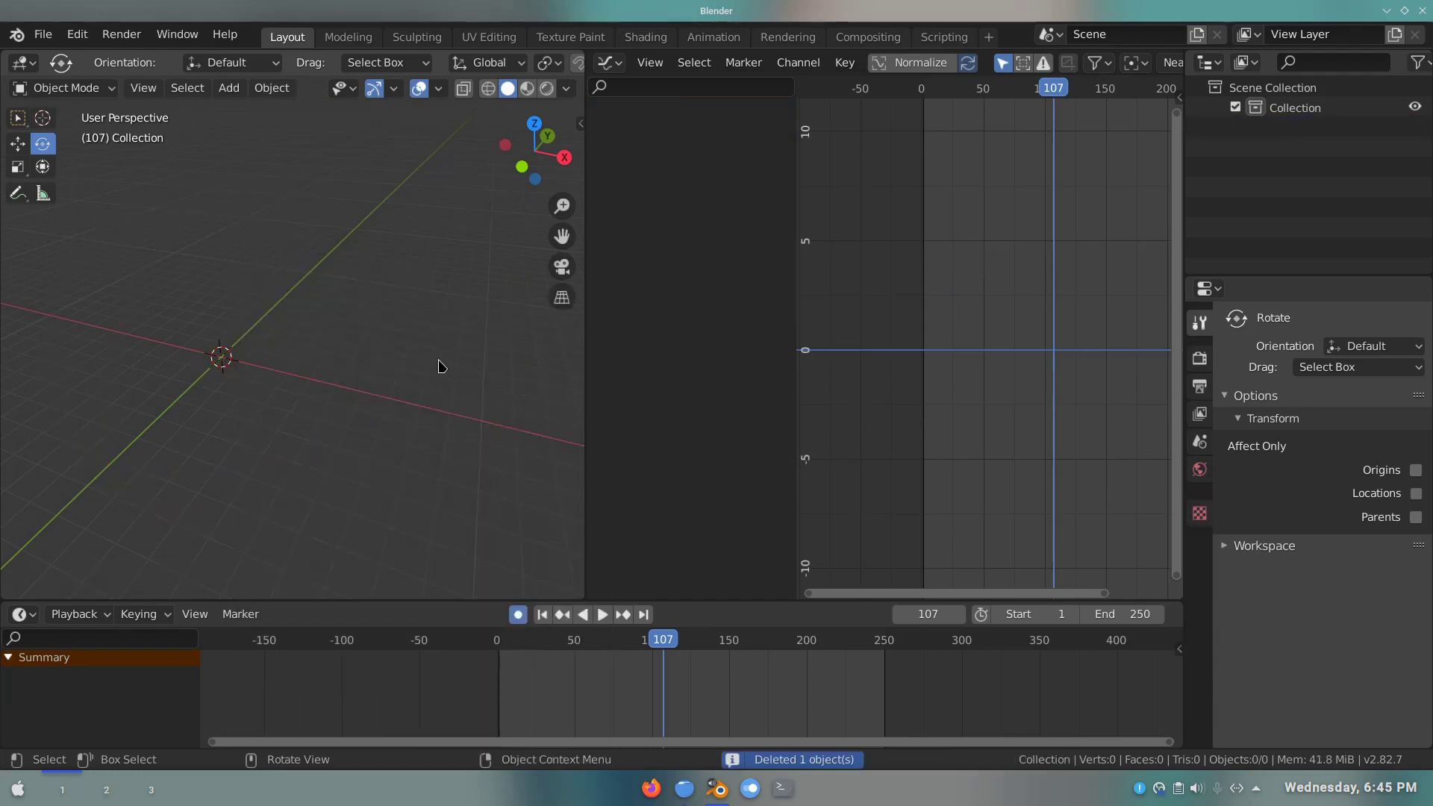
key("shift+a")
mouse_move(361, 360)
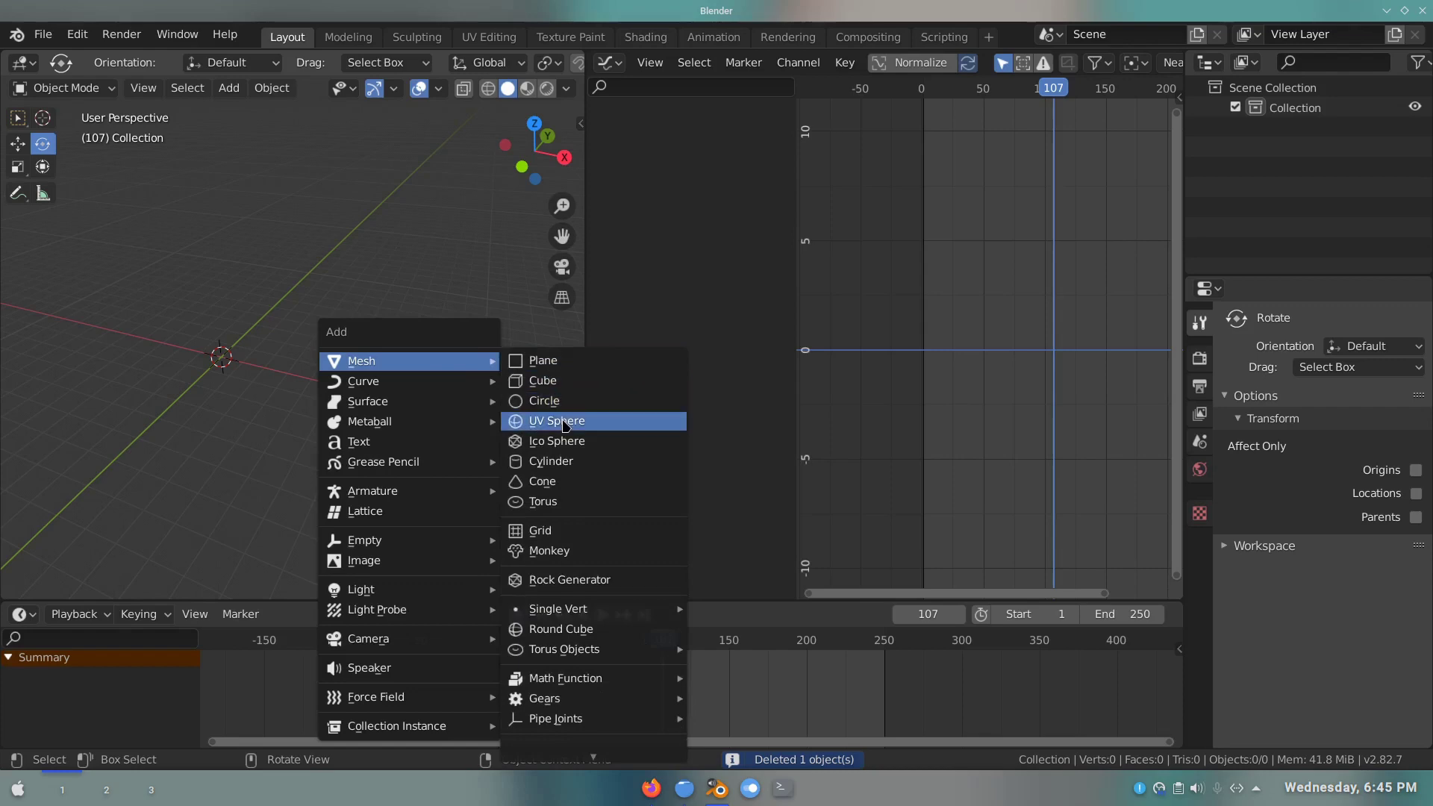
left_click(561, 419)
middle_click_drag(304, 393, 246, 351)
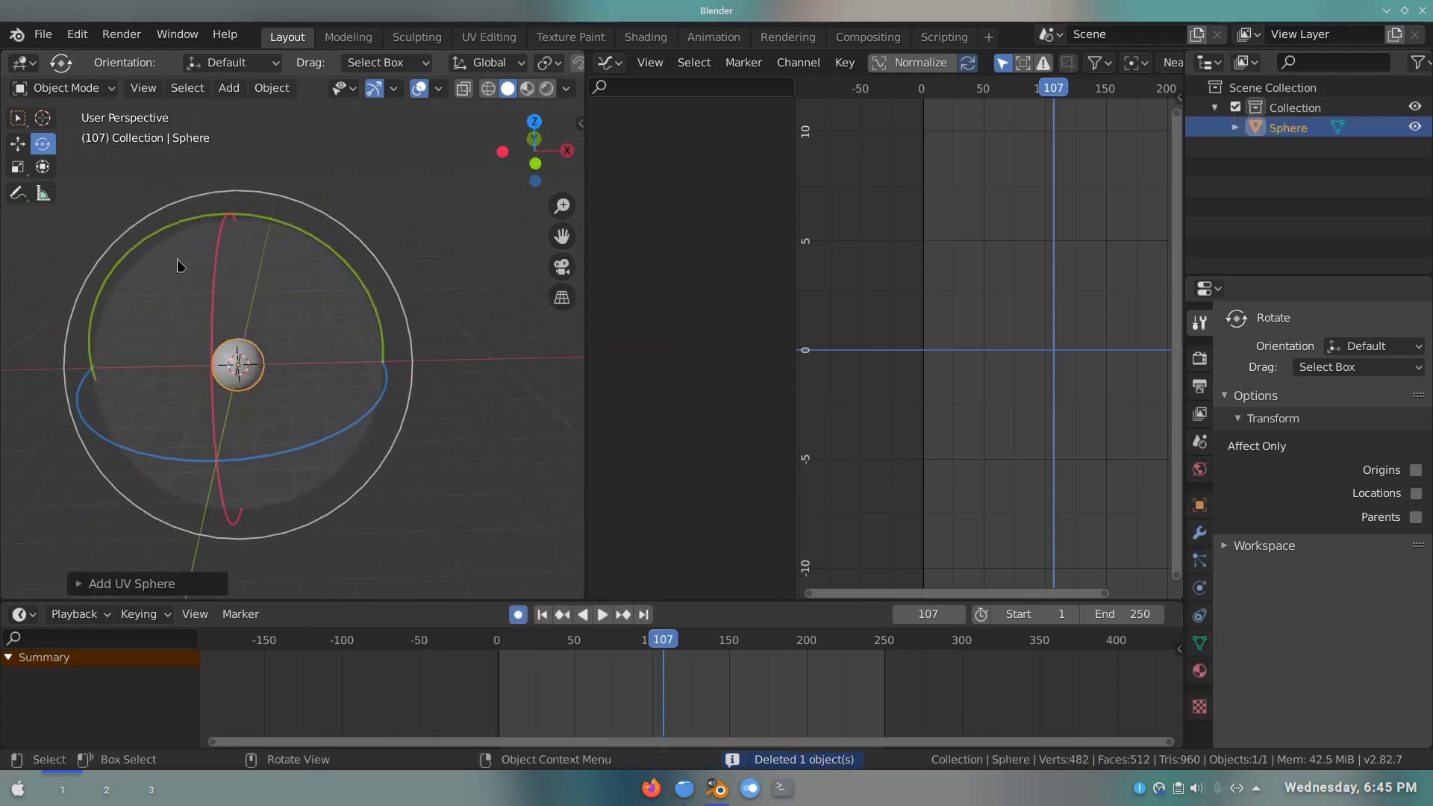
left_click(27, 147)
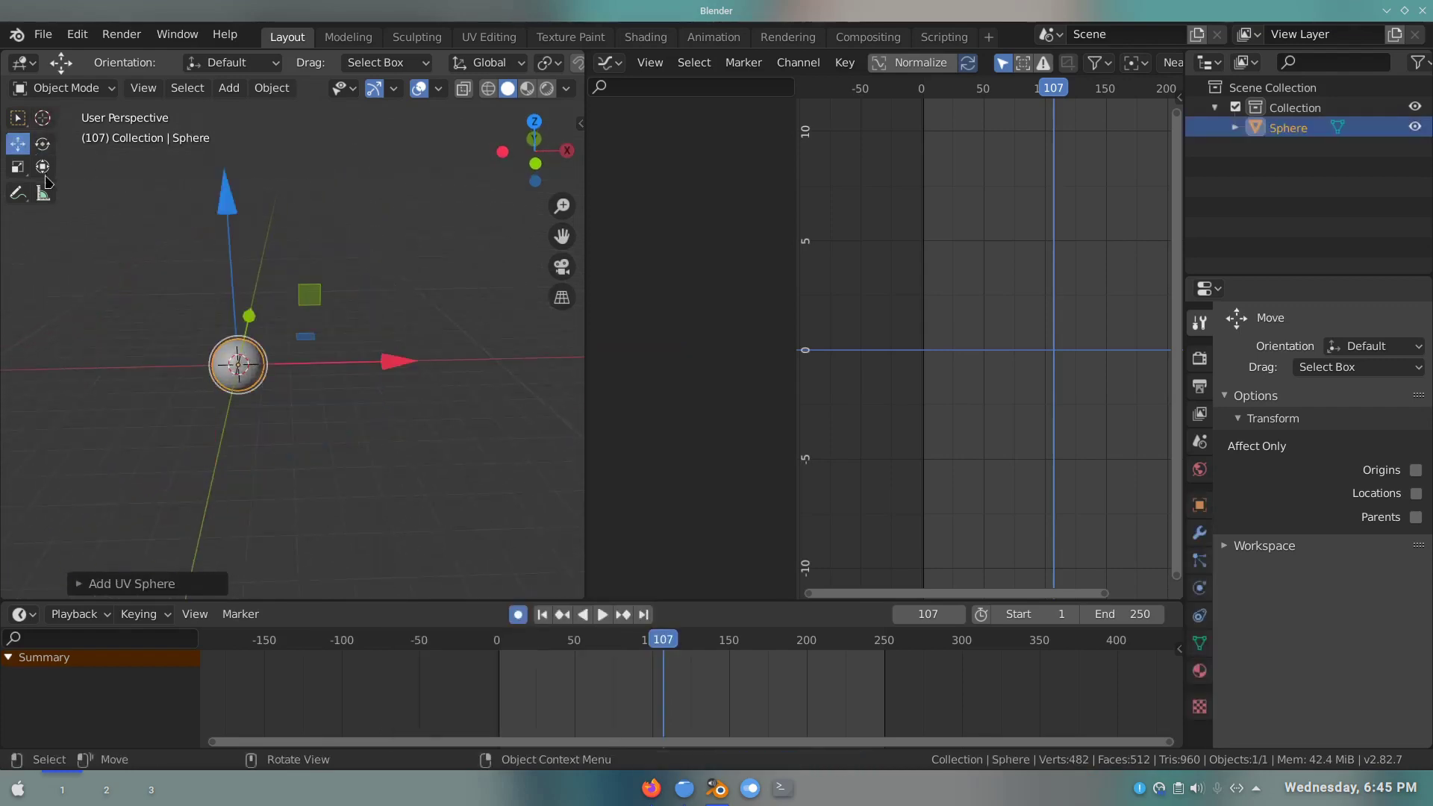
- Raise the sphere along Z as a keyed pose and move those keys to frame 0
left_click(18, 119)
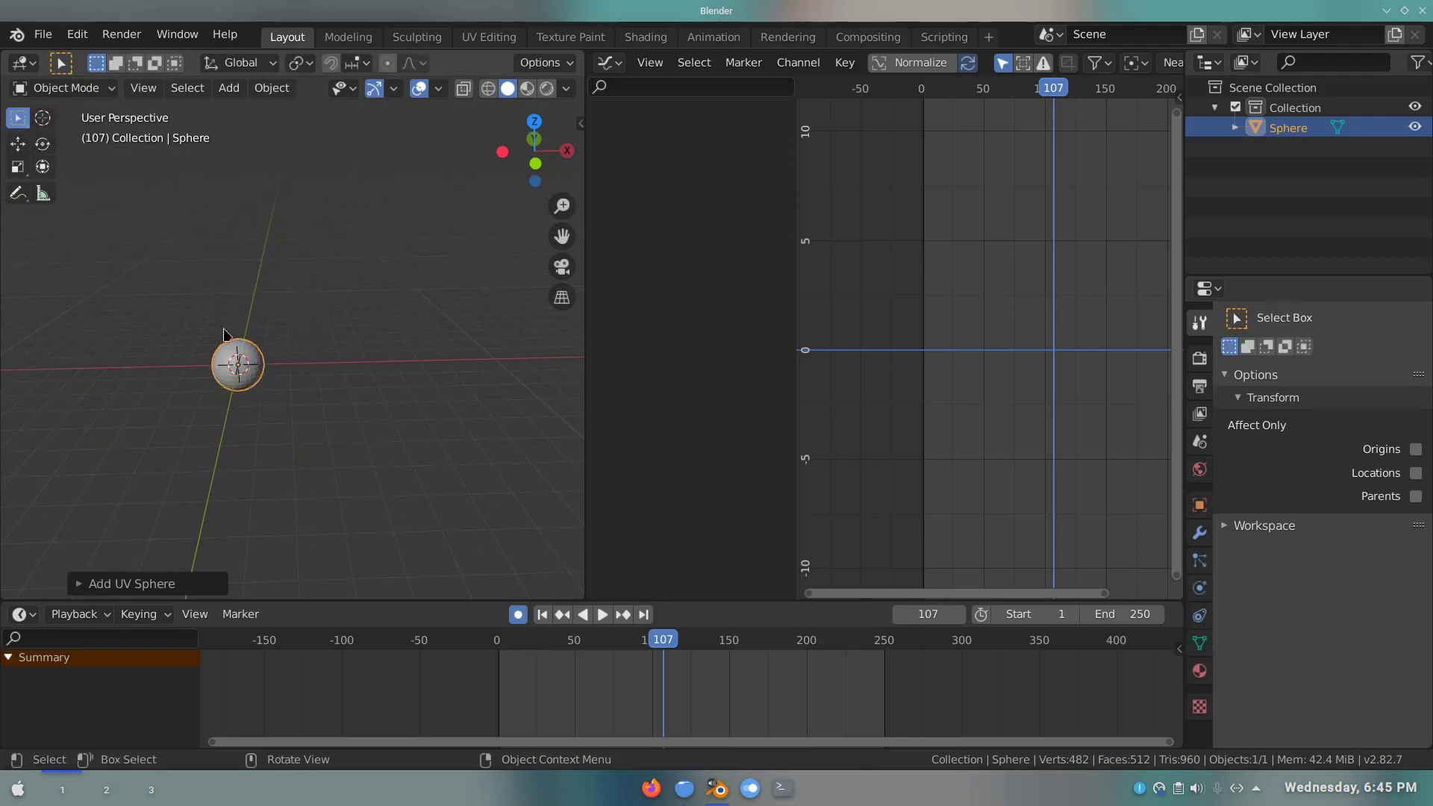
left_click(298, 328)
left_click_drag(192, 304, 387, 461)
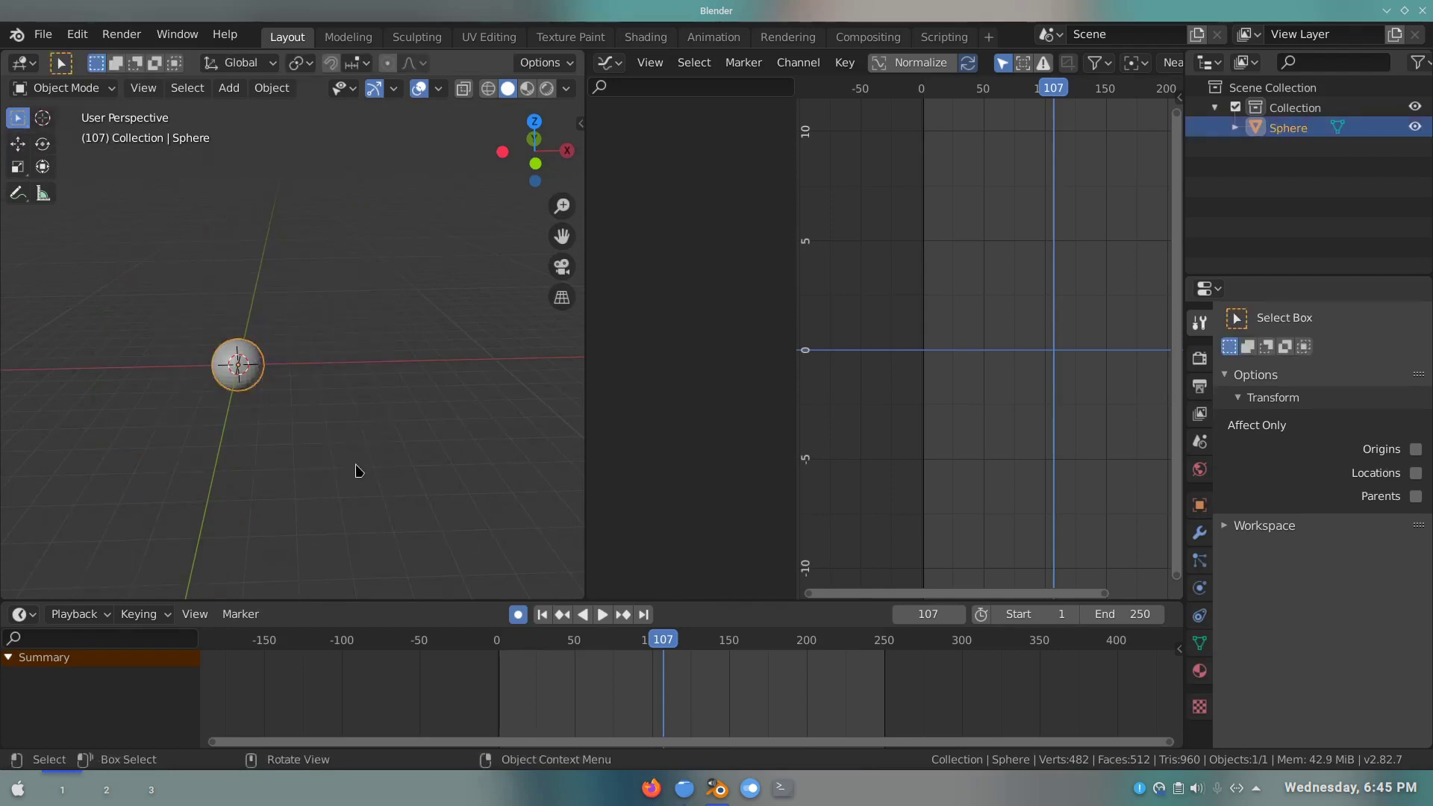
key("g")
key("z")
left_click(365, 214)
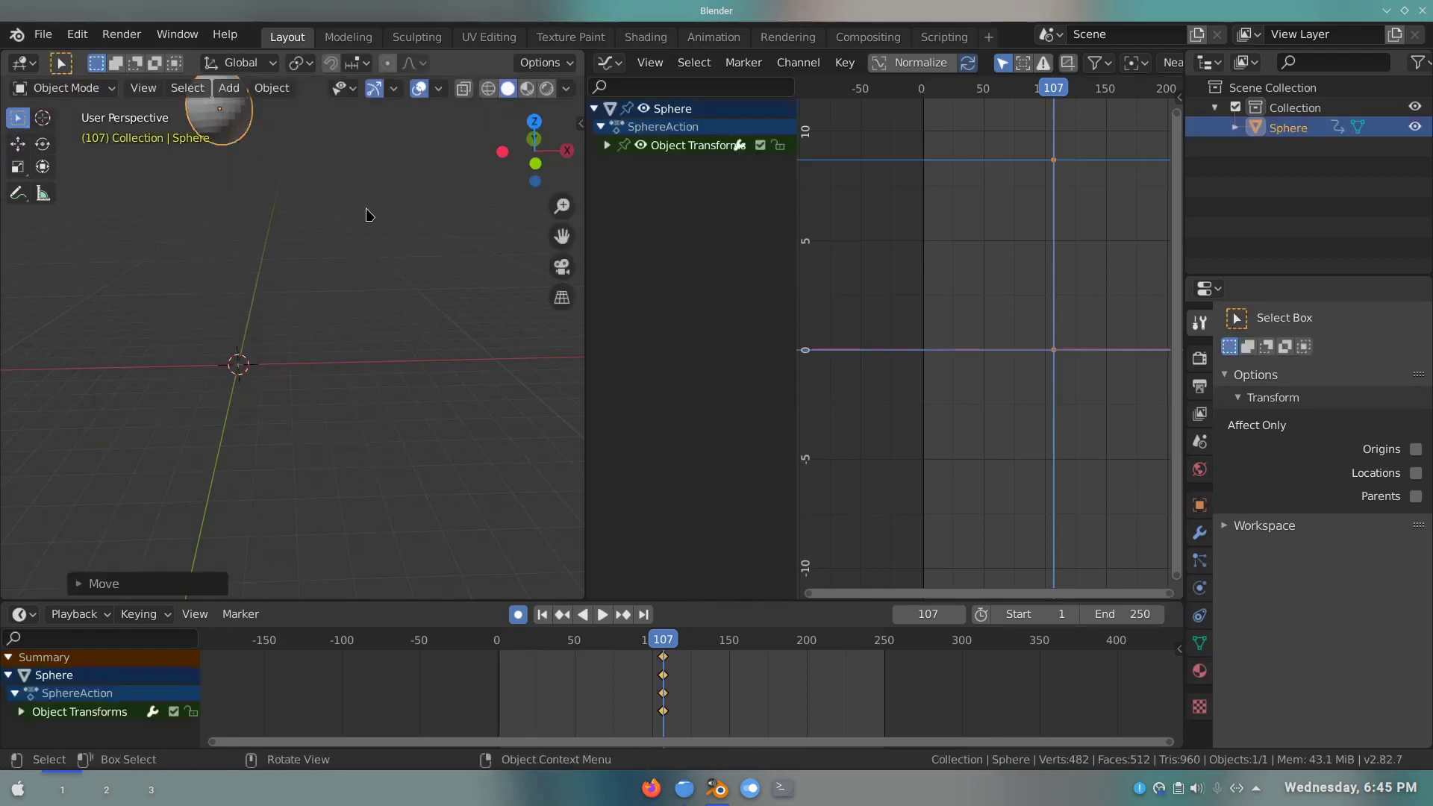
key("g")
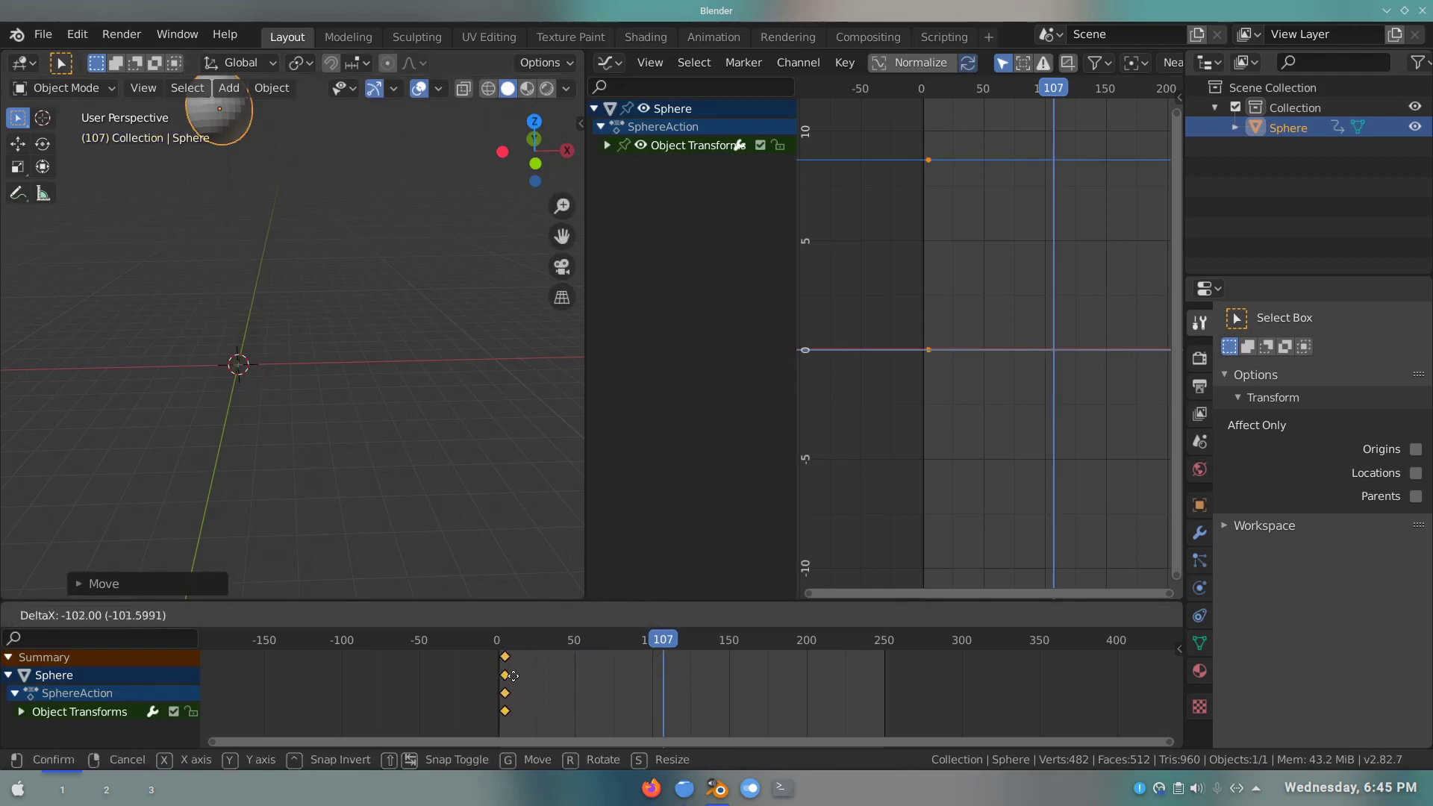
left_click(511, 676)
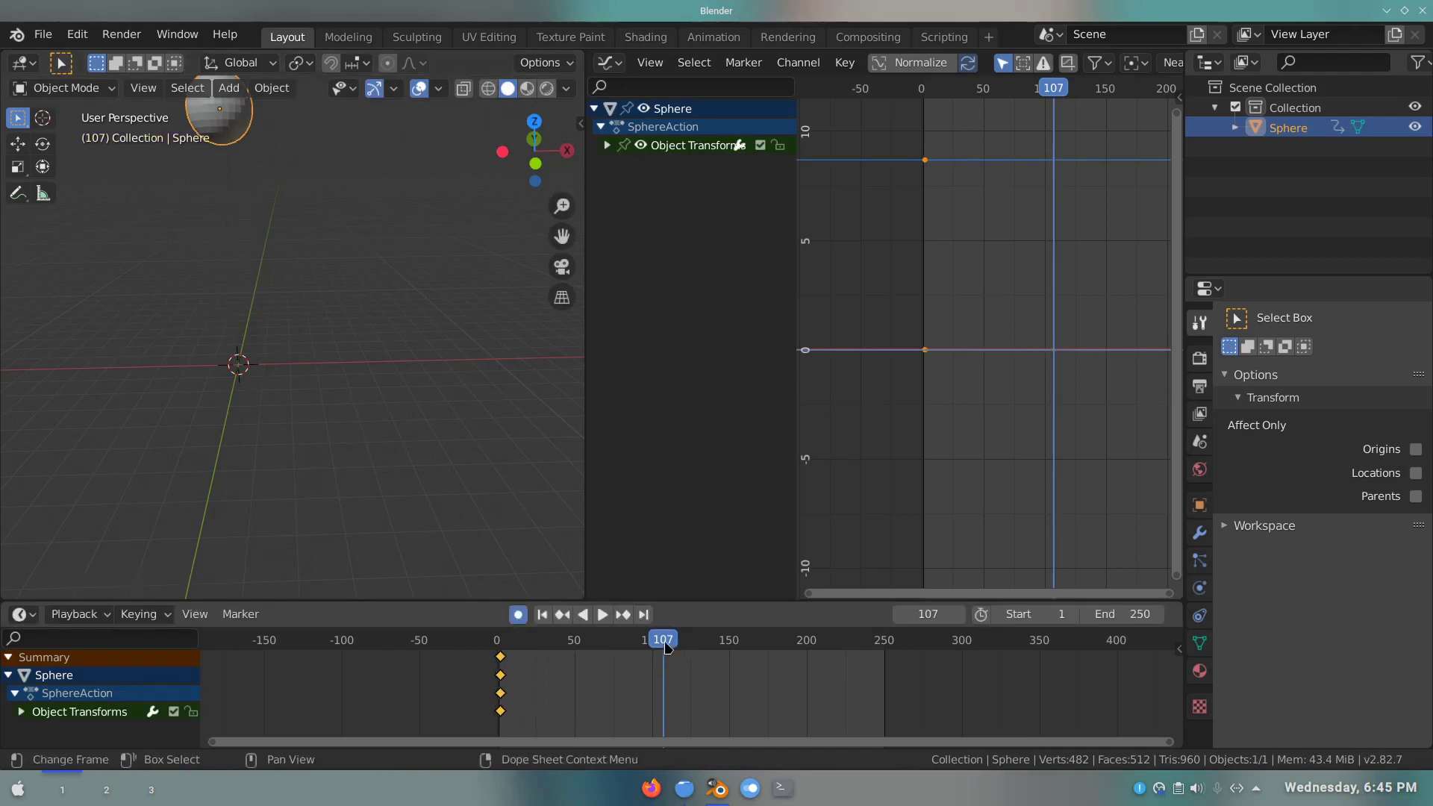
- At frame 40, key the sphere lowered on Z and slid sideways along X
left_click_drag(666, 646, 561, 655)
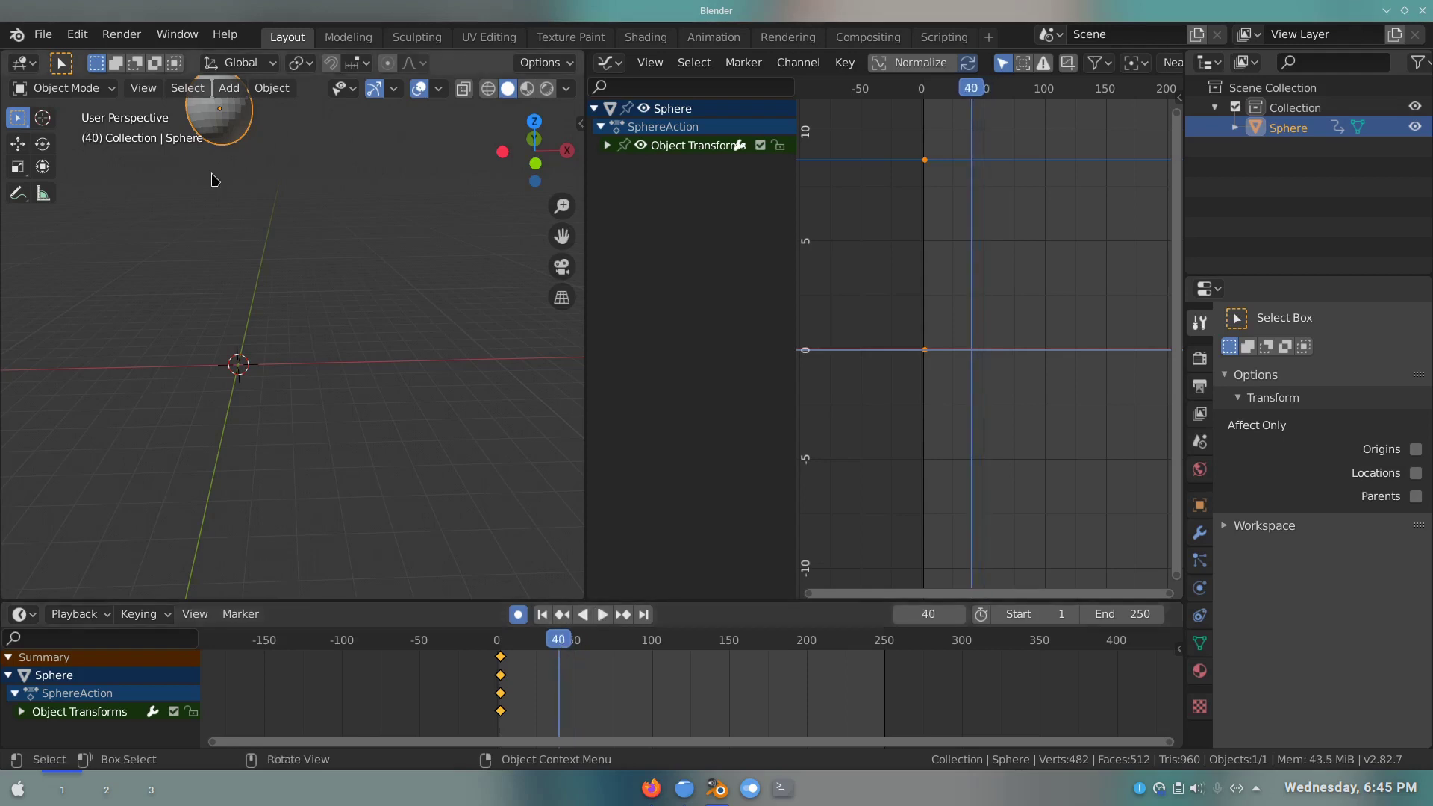
key("g")
key("z")
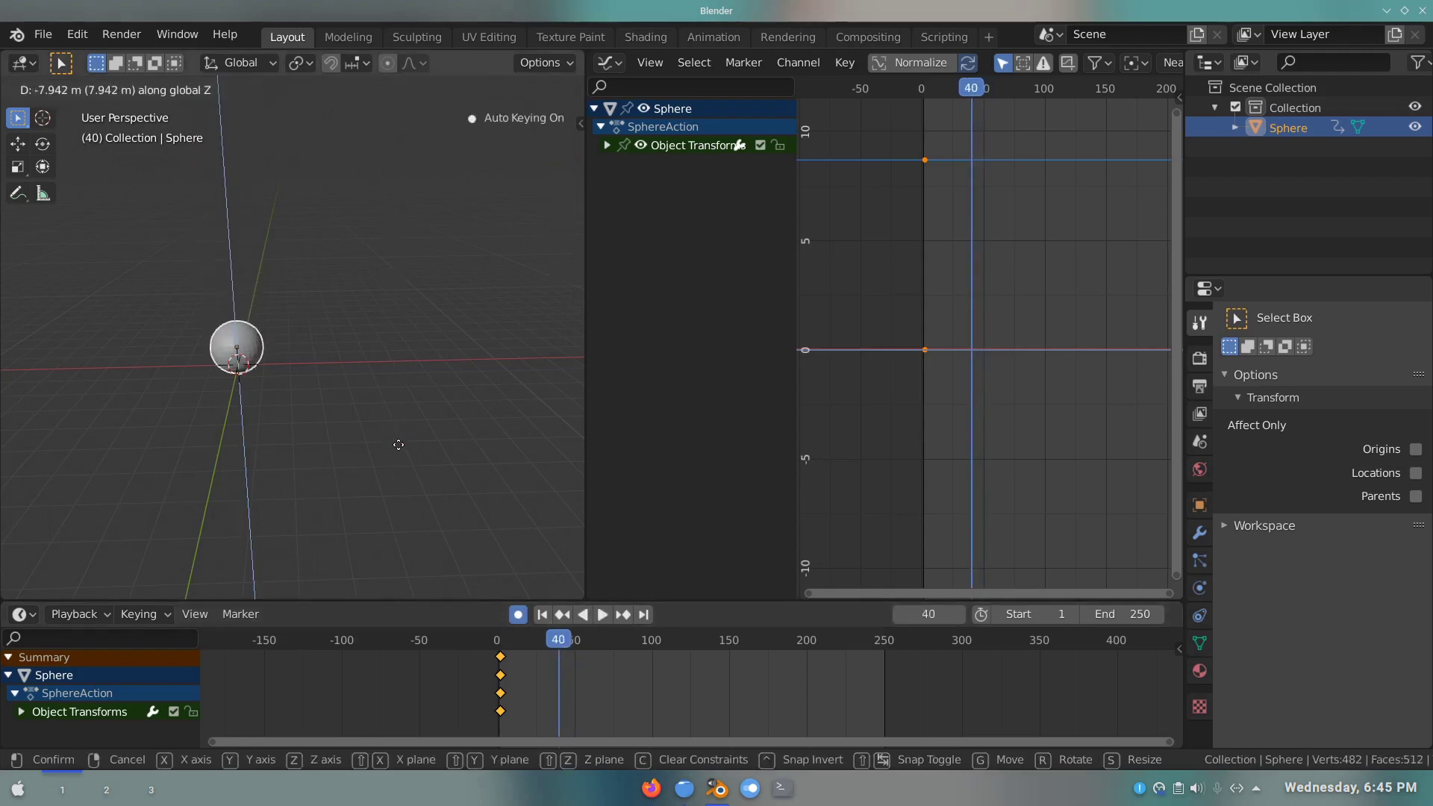
left_click(395, 445)
key("g")
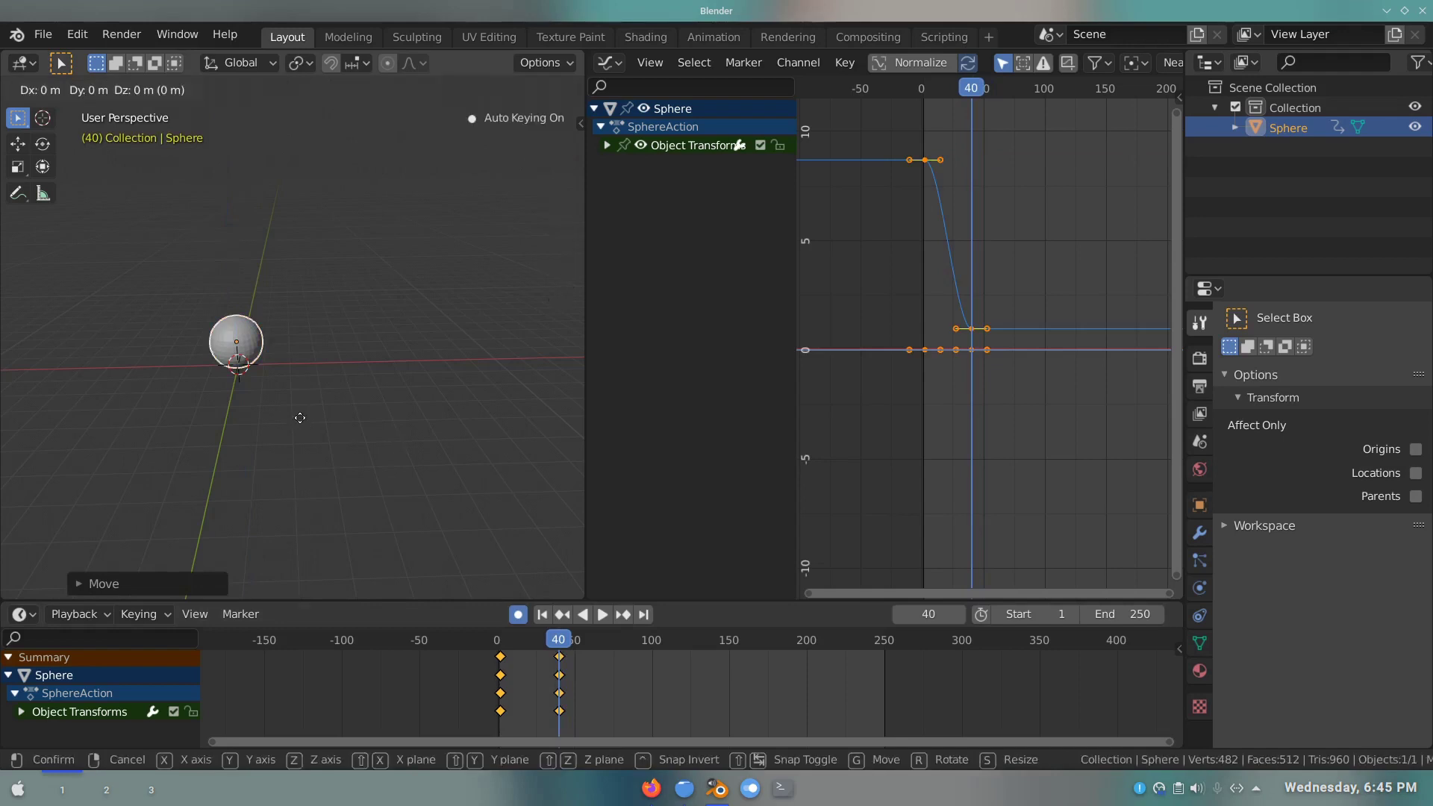
key("x")
left_click(12, 428)
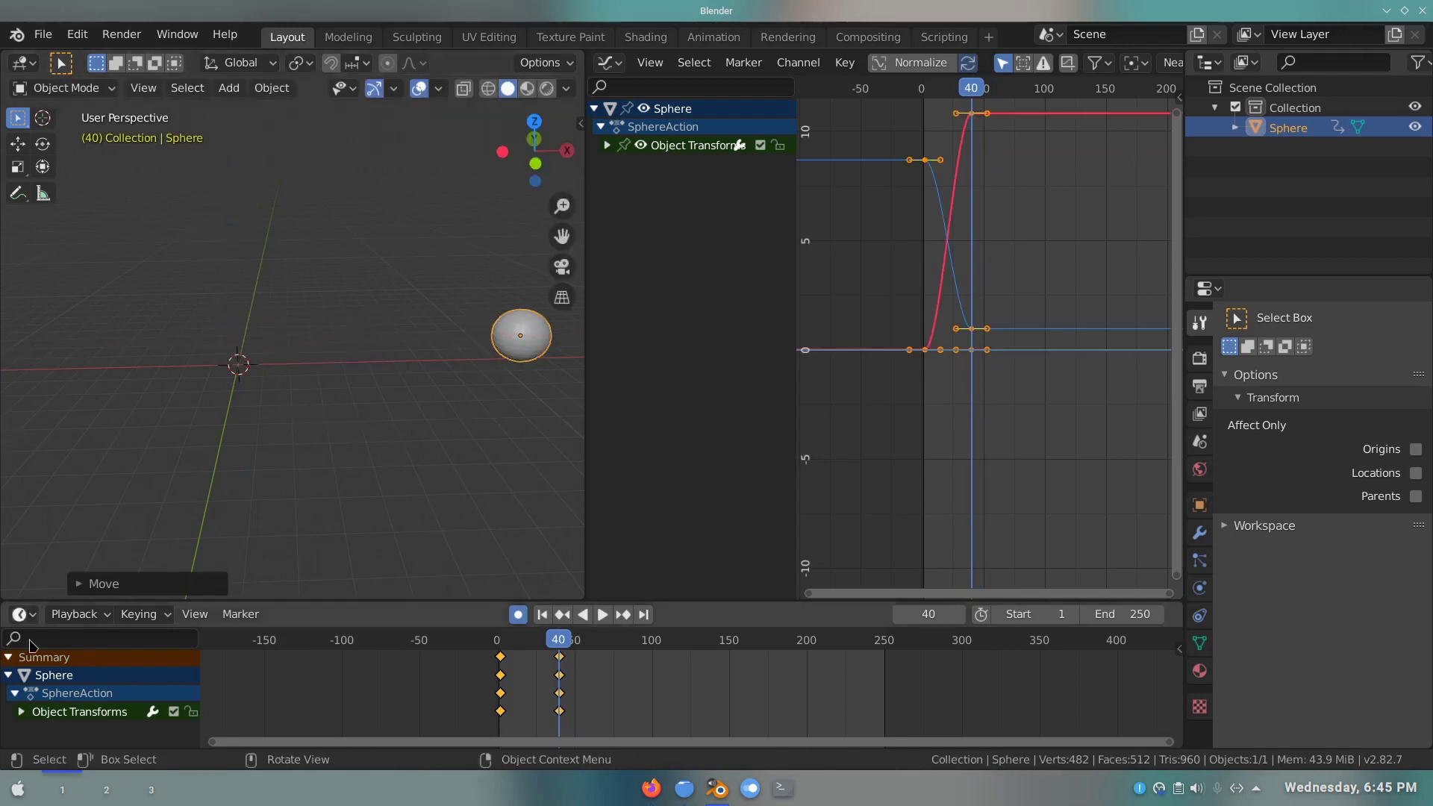
left_click_drag(561, 644, 528, 646)
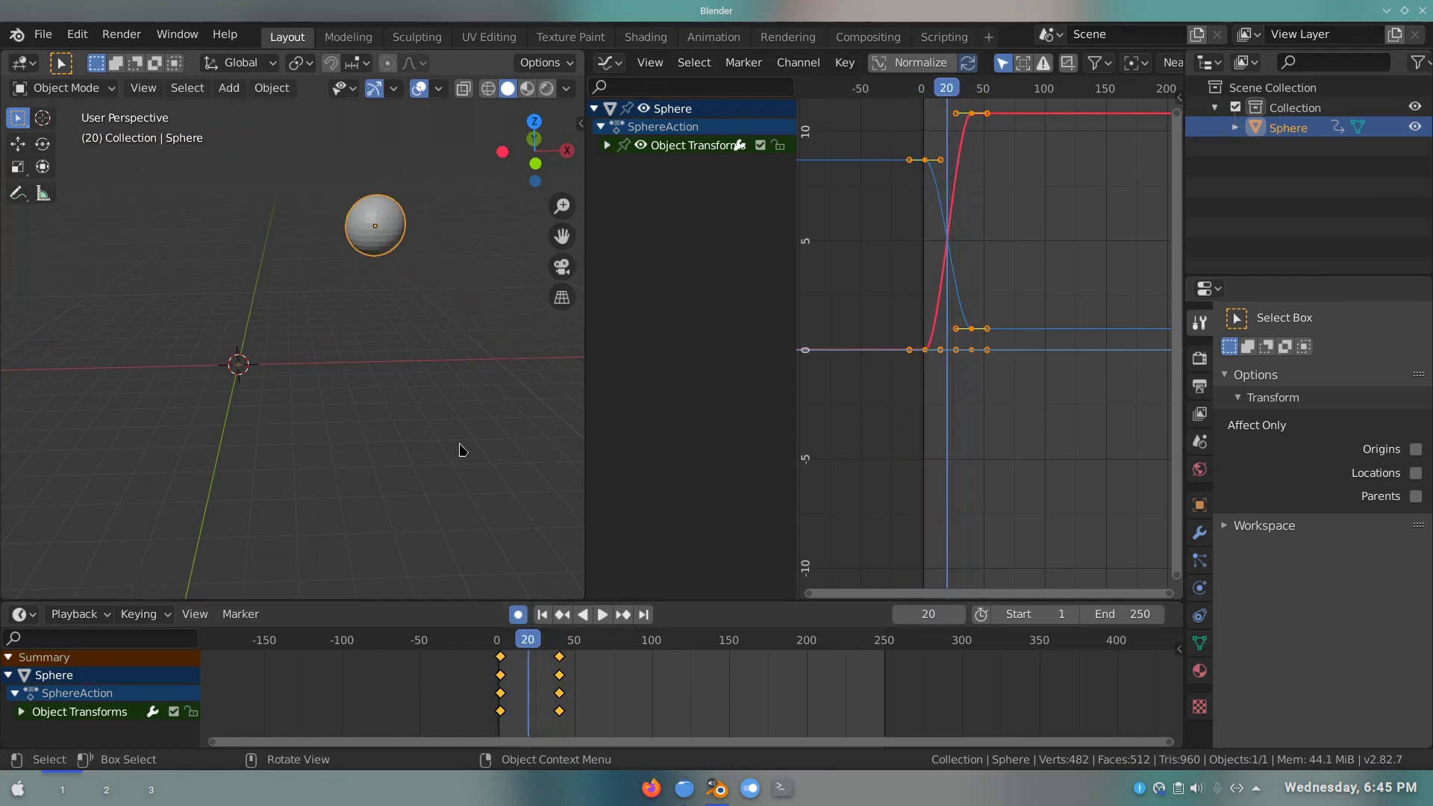
- Expand Object Transforms into X/Y/Z Location channels and preview the motion with X Location muted
left_click(607, 145)
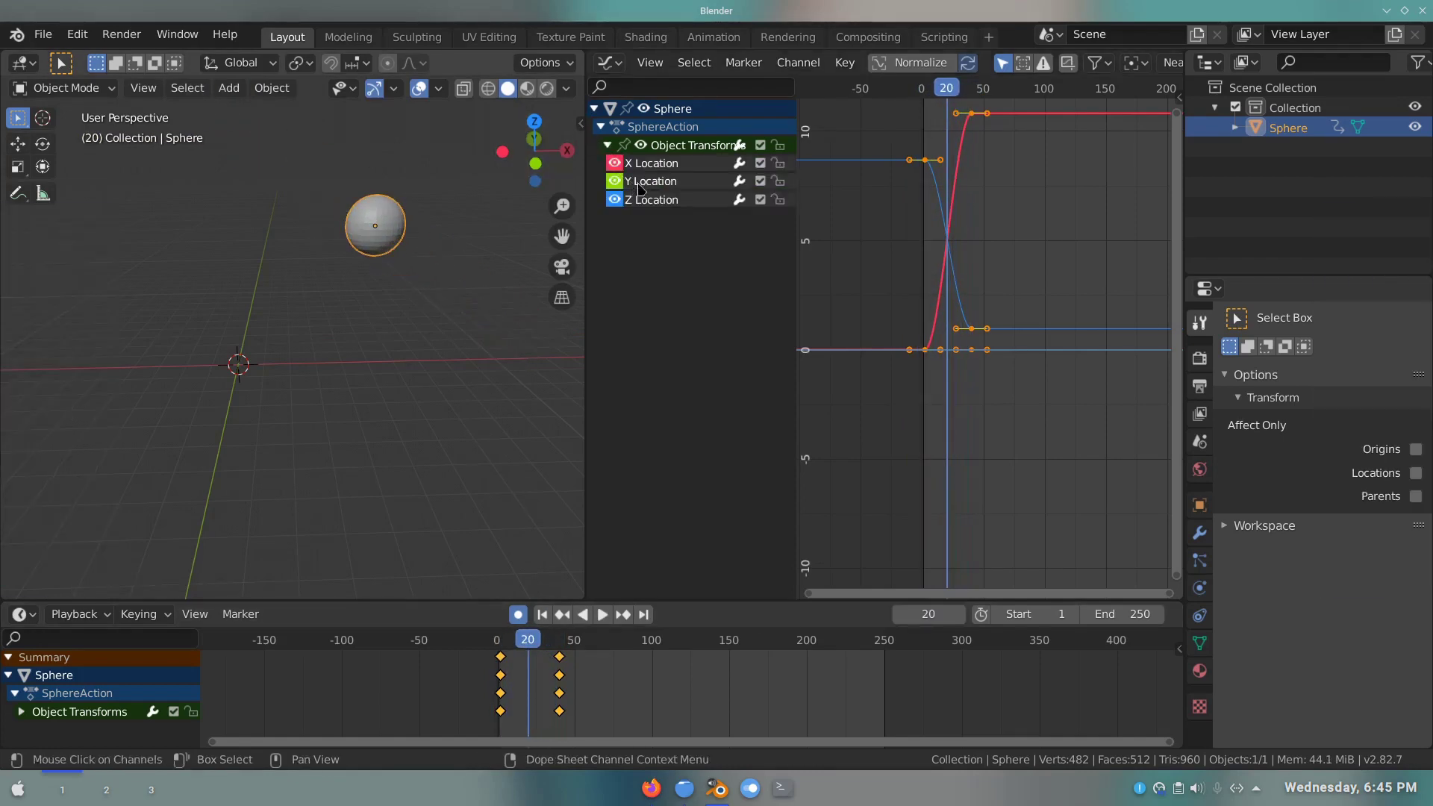
mouse_move(791, 237)
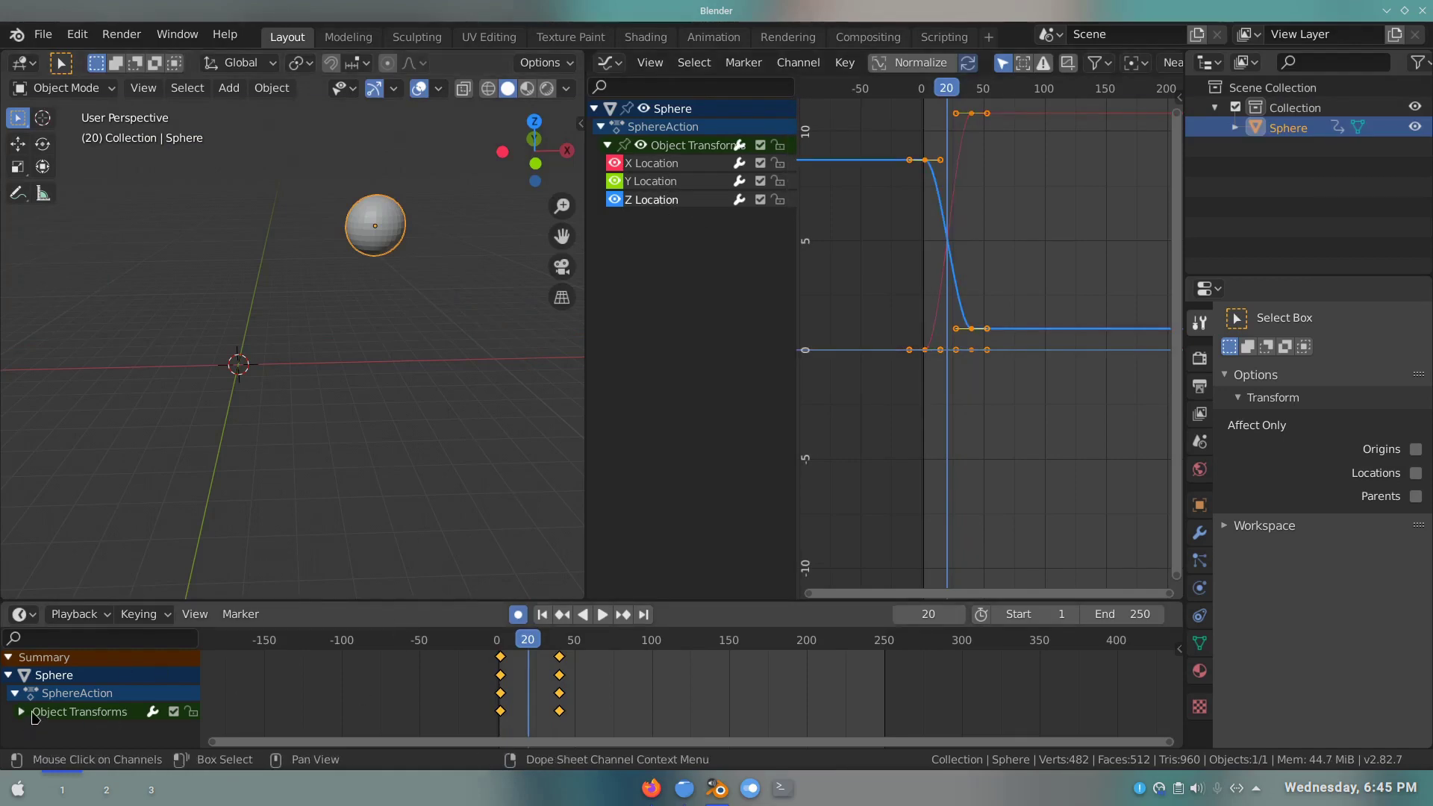
left_click(26, 714)
scroll(51, 721, "down", 1)
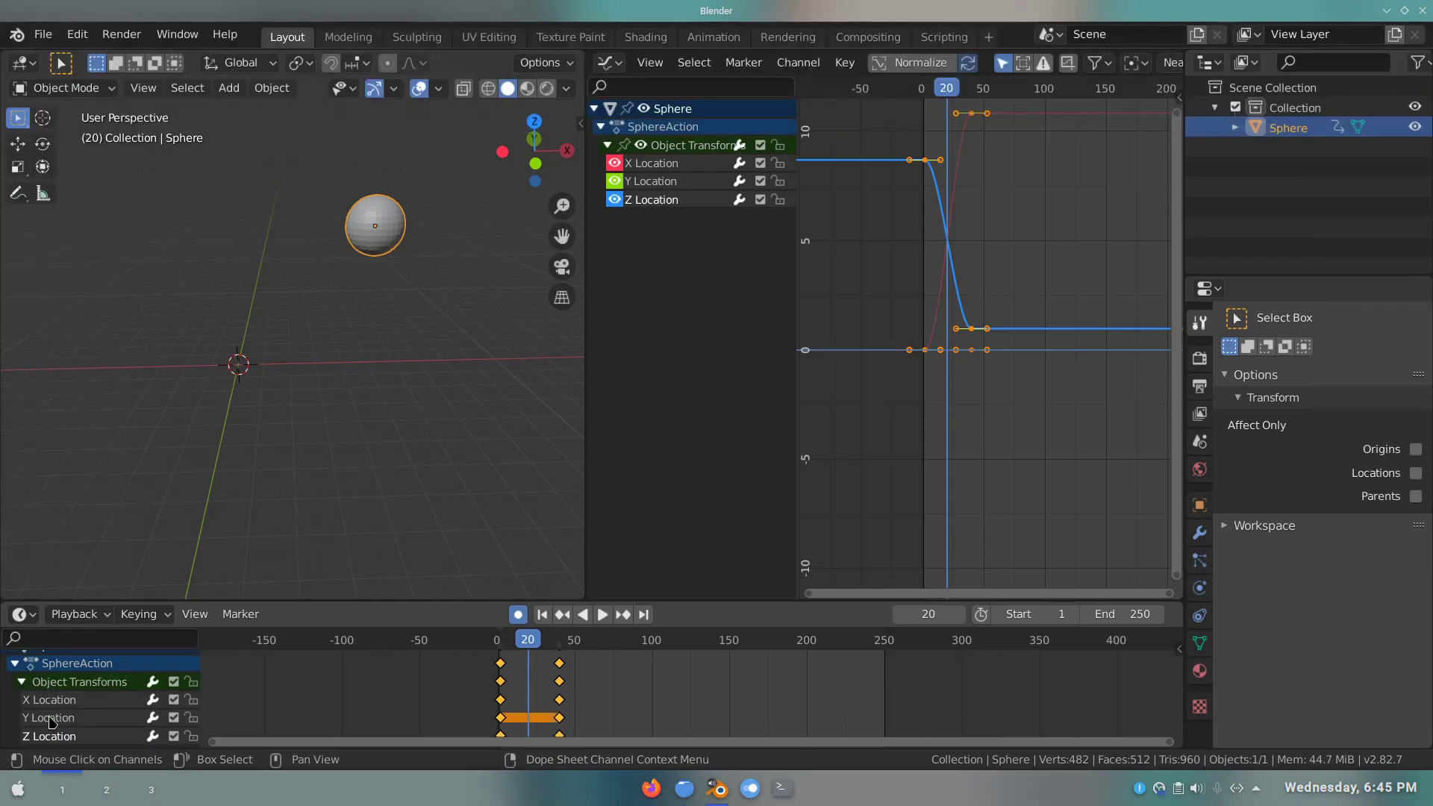
left_click(174, 700)
key("shift+Left")
key("space")
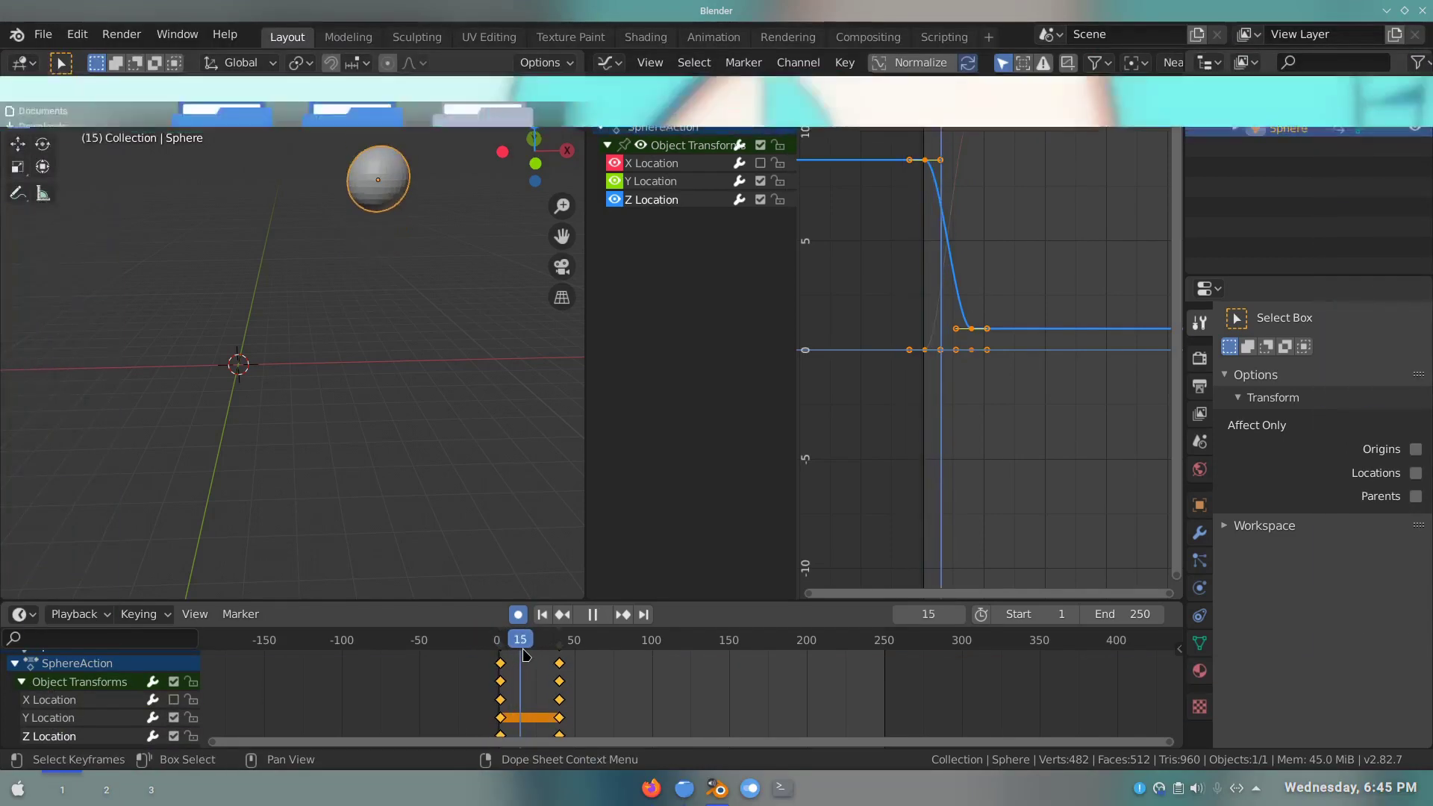
key("space")
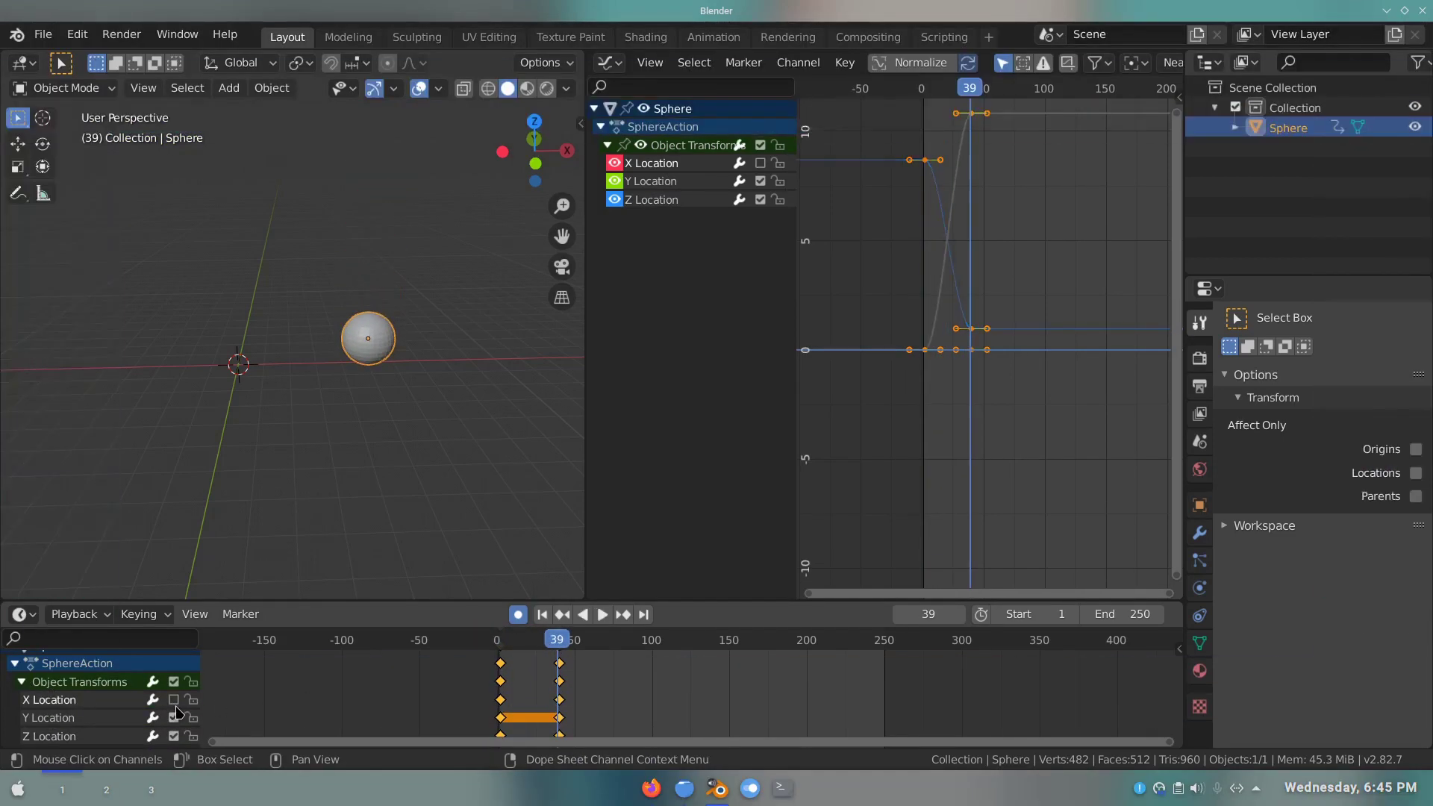
left_click(174, 700)
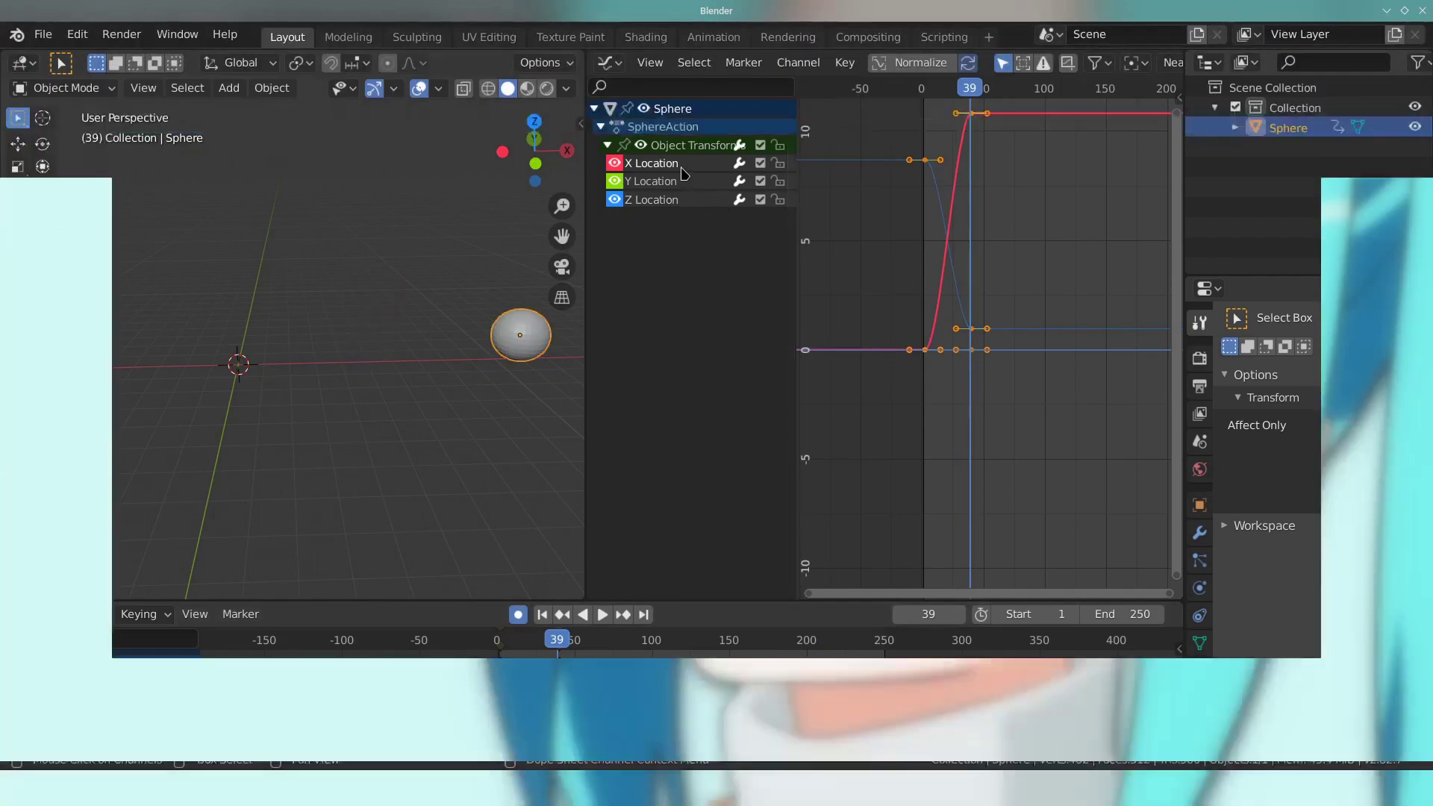
left_click_drag(1021, 152, 972, 125)
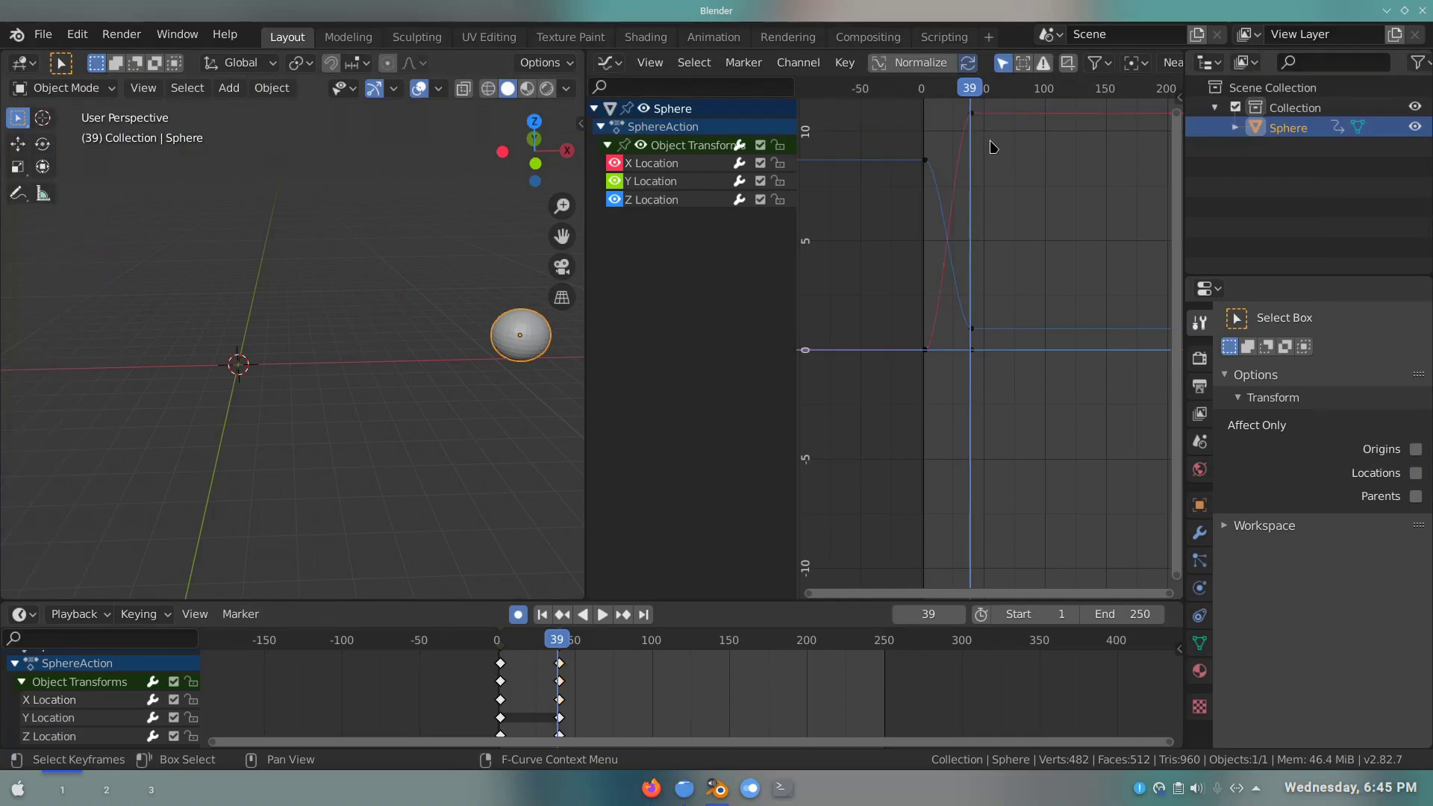
- Select the X Location curve's keyframes, apply Bounce interpolation, and scrub to preview
key("t")
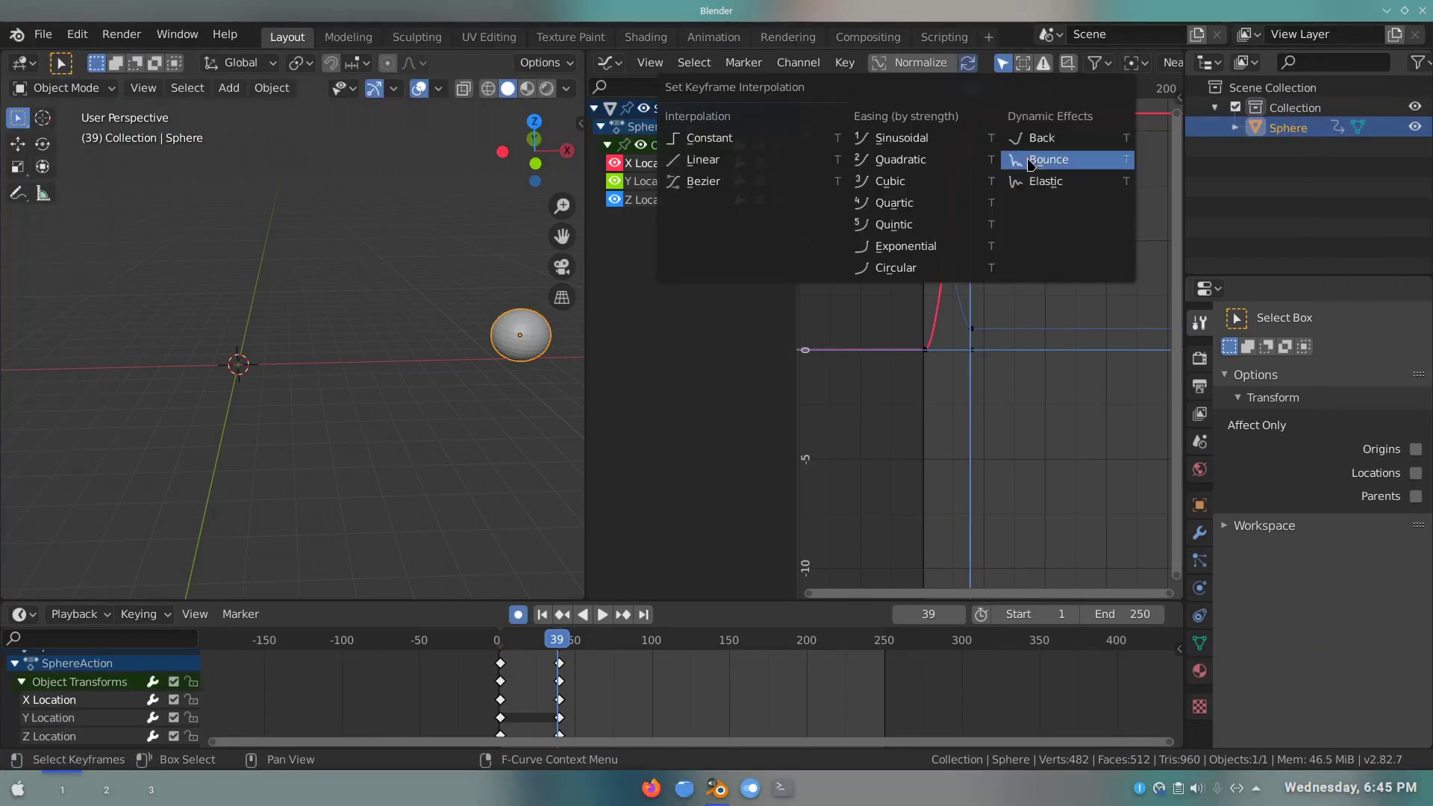
left_click(1028, 161)
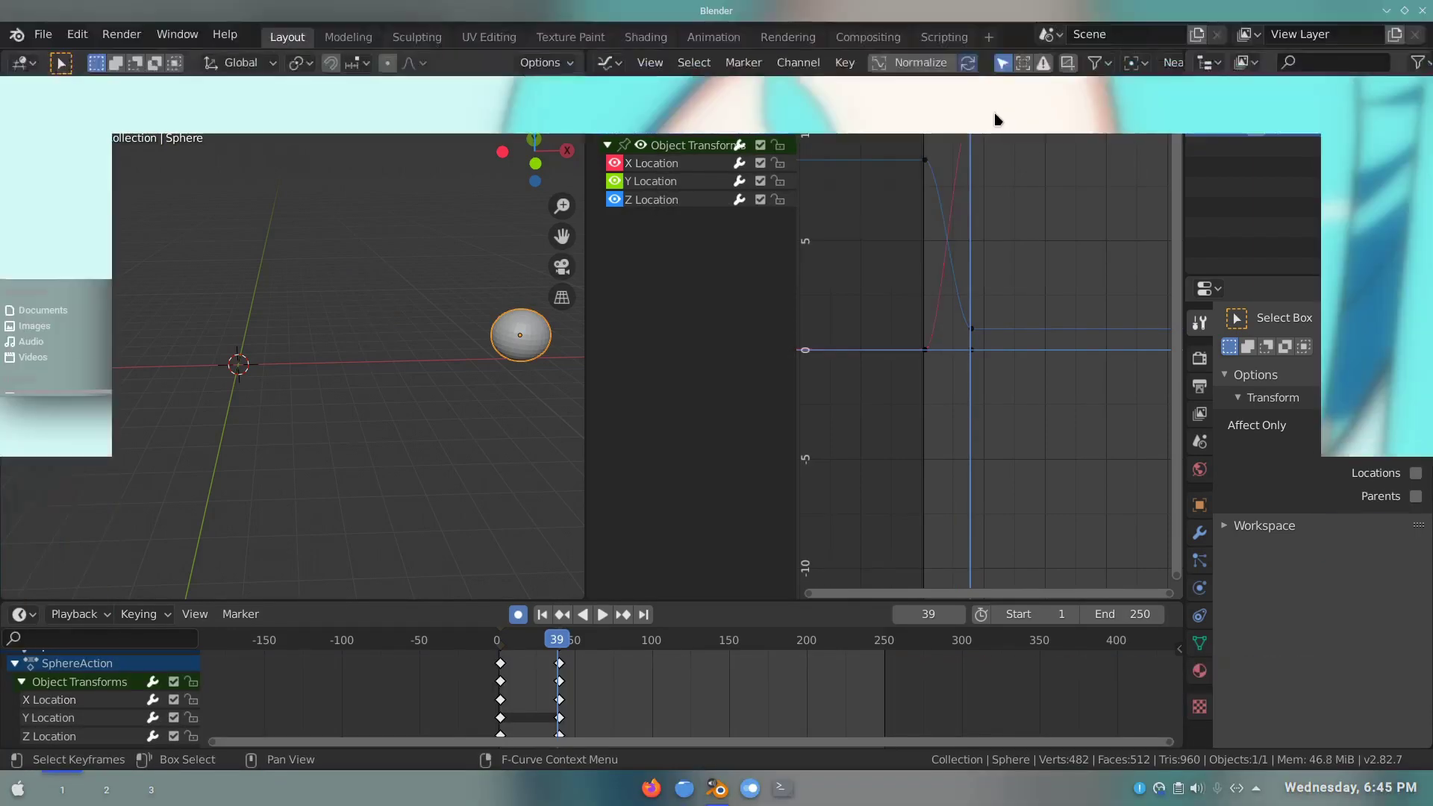
left_click(973, 170)
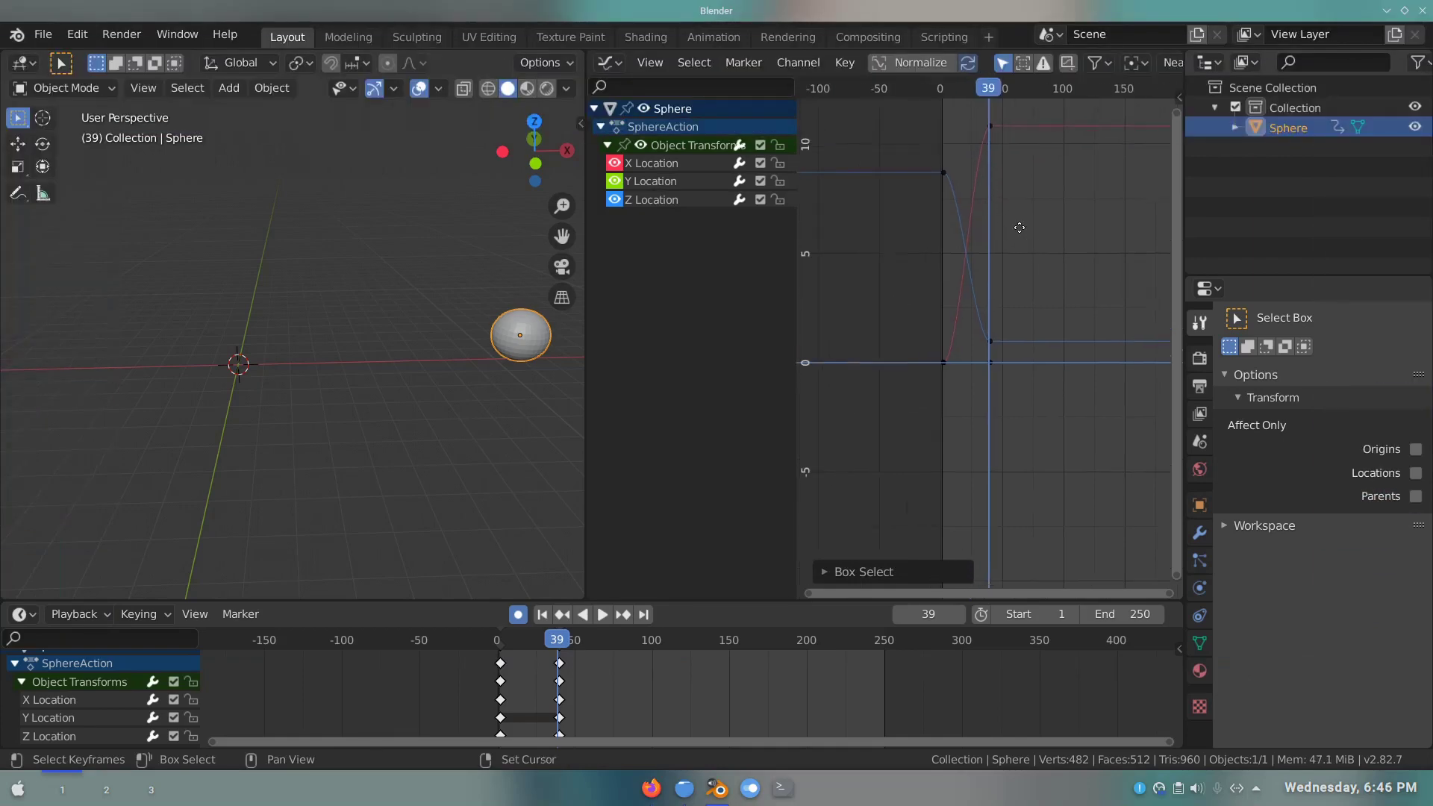
middle_click_drag(975, 171, 1049, 266, "ctrl")
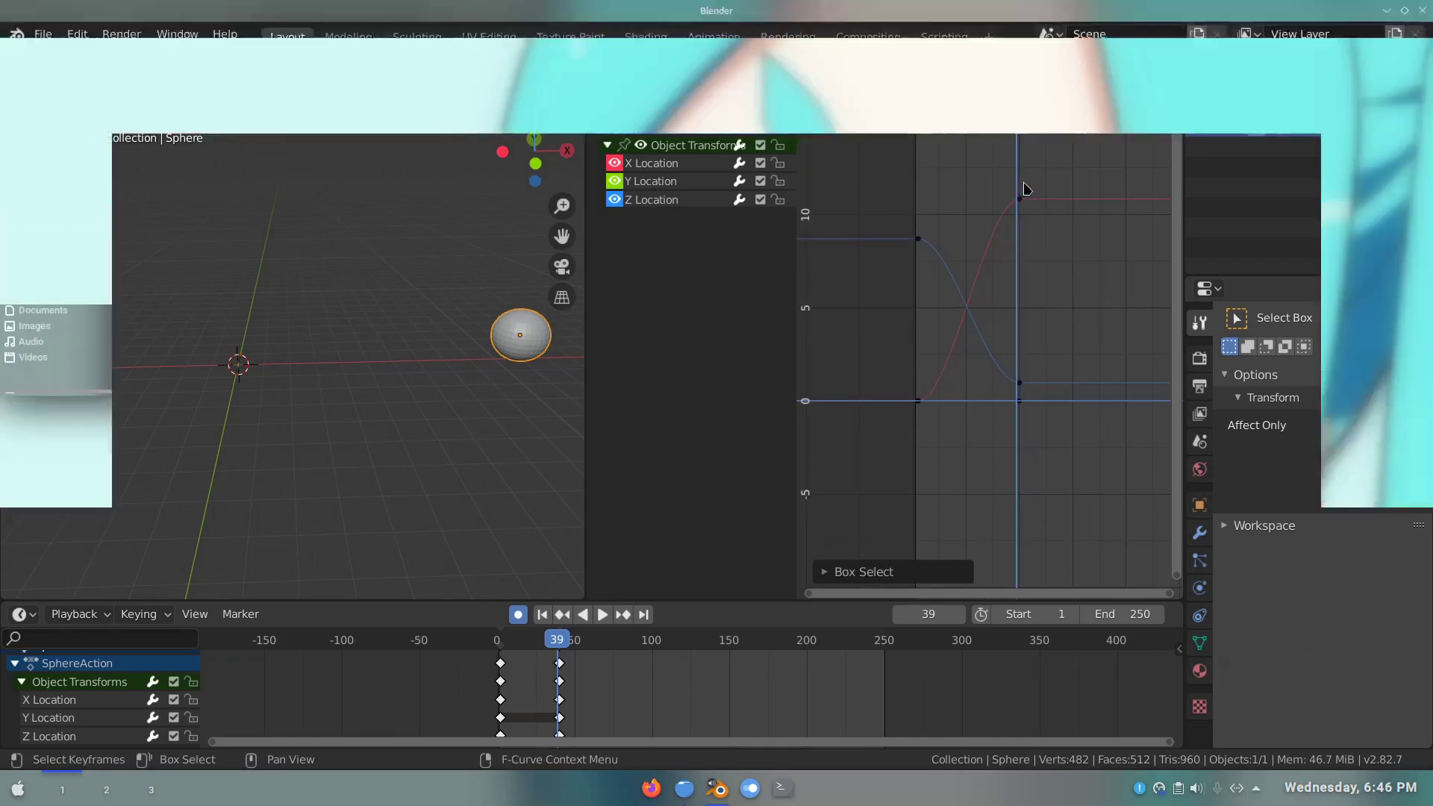
left_click(657, 167)
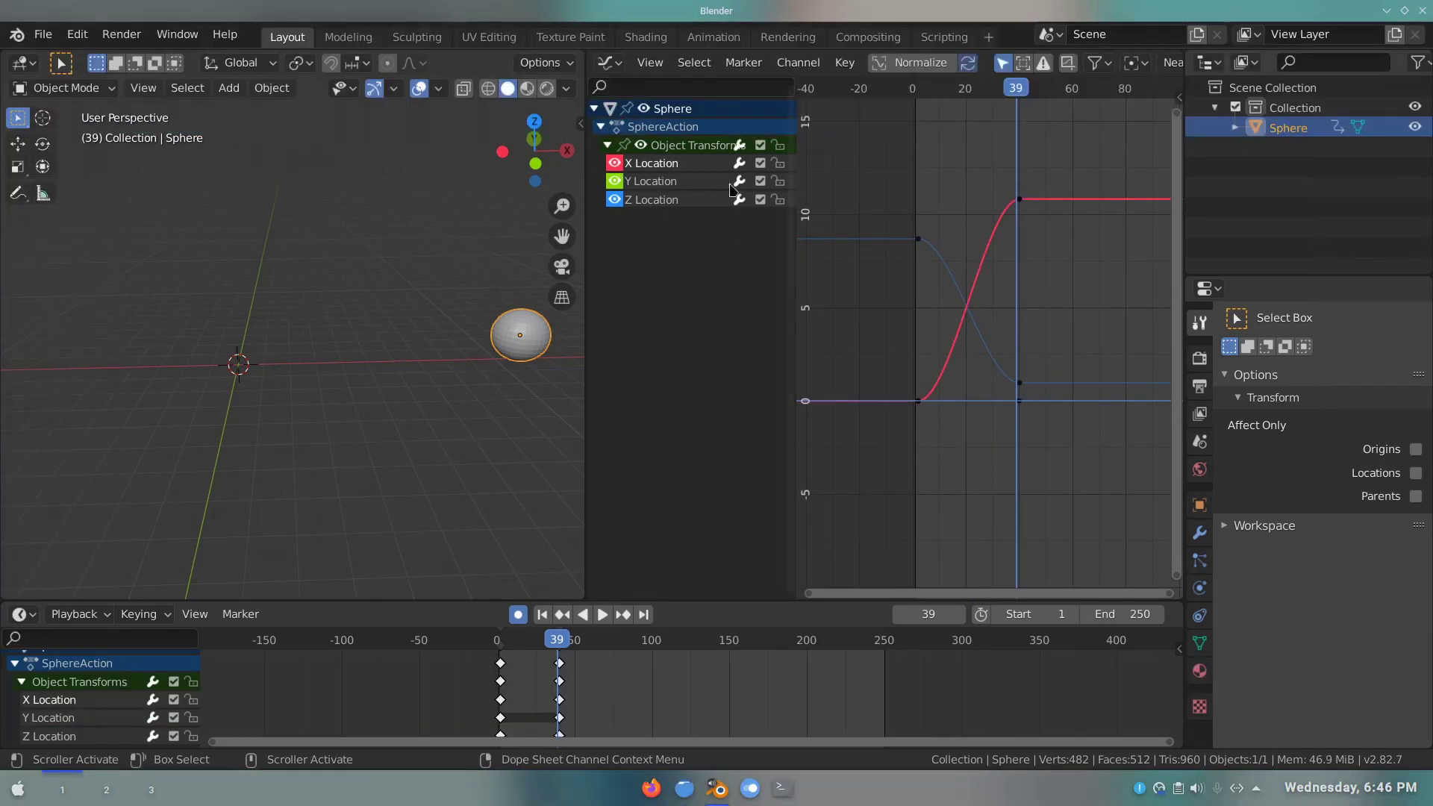
left_click_drag(1052, 306, 970, 179)
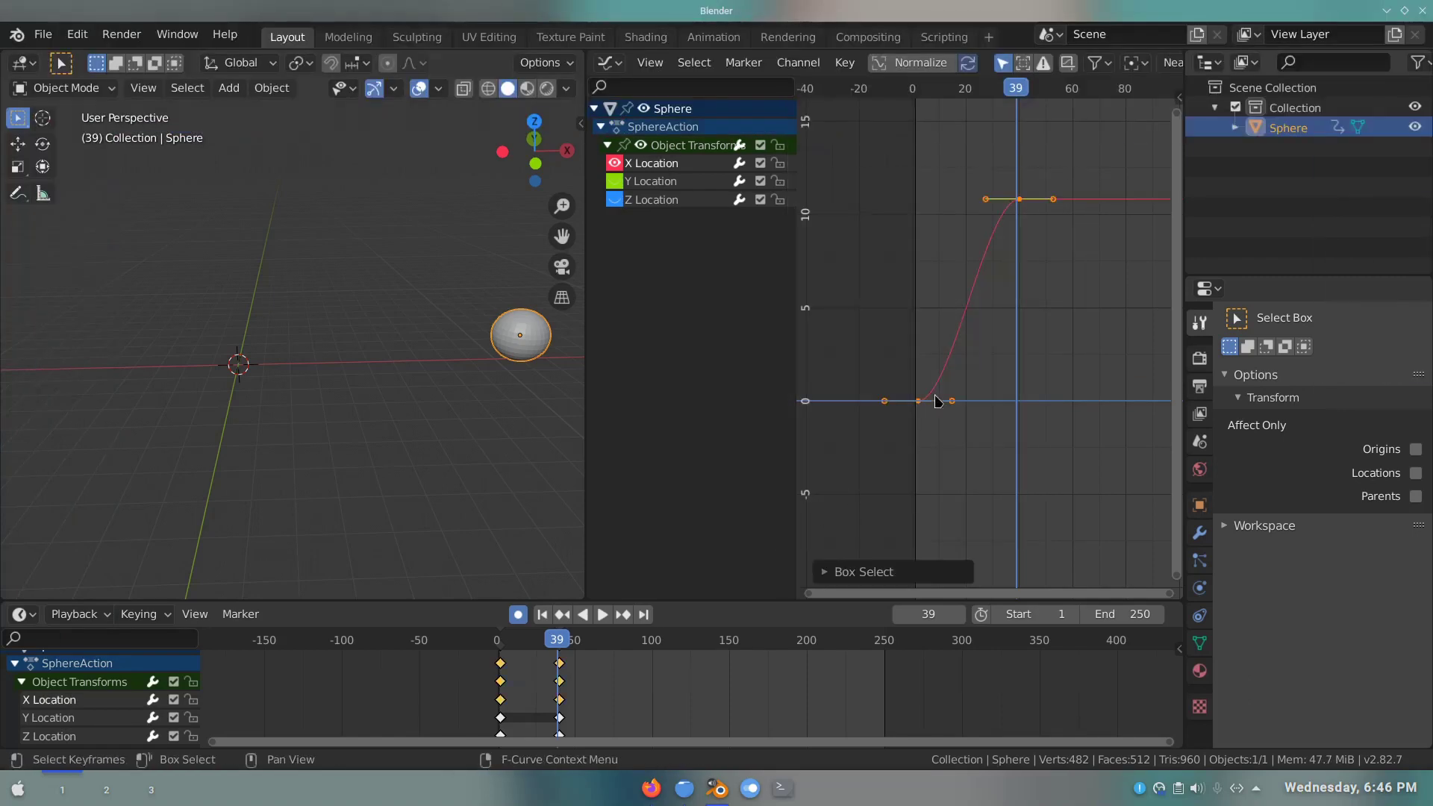
key("t")
left_click(958, 364)
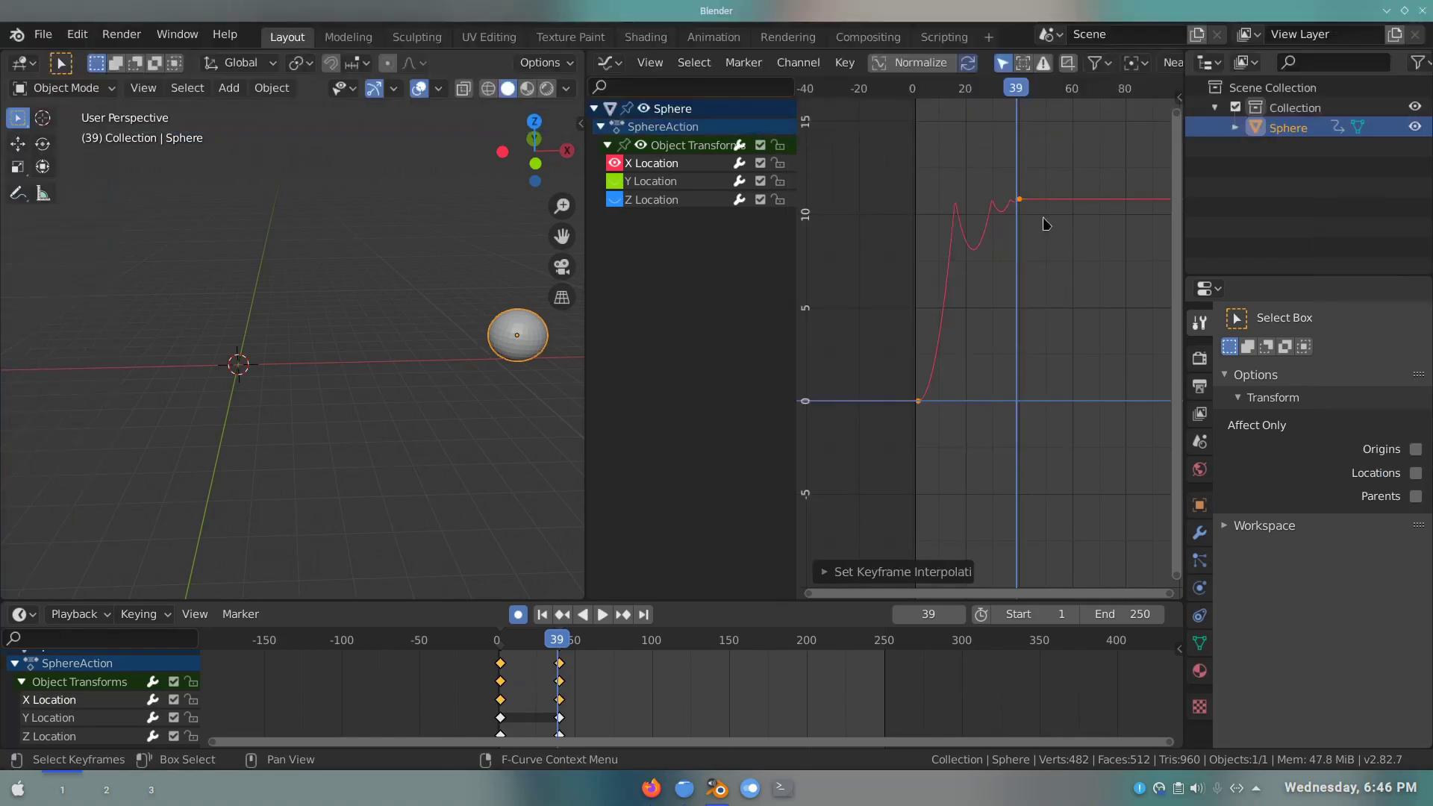
mouse_move(557, 640)
left_mouse_down()
mouse_move(512, 643)
mouse_move(571, 640)
mouse_move(557, 640)
left_mouse_up()
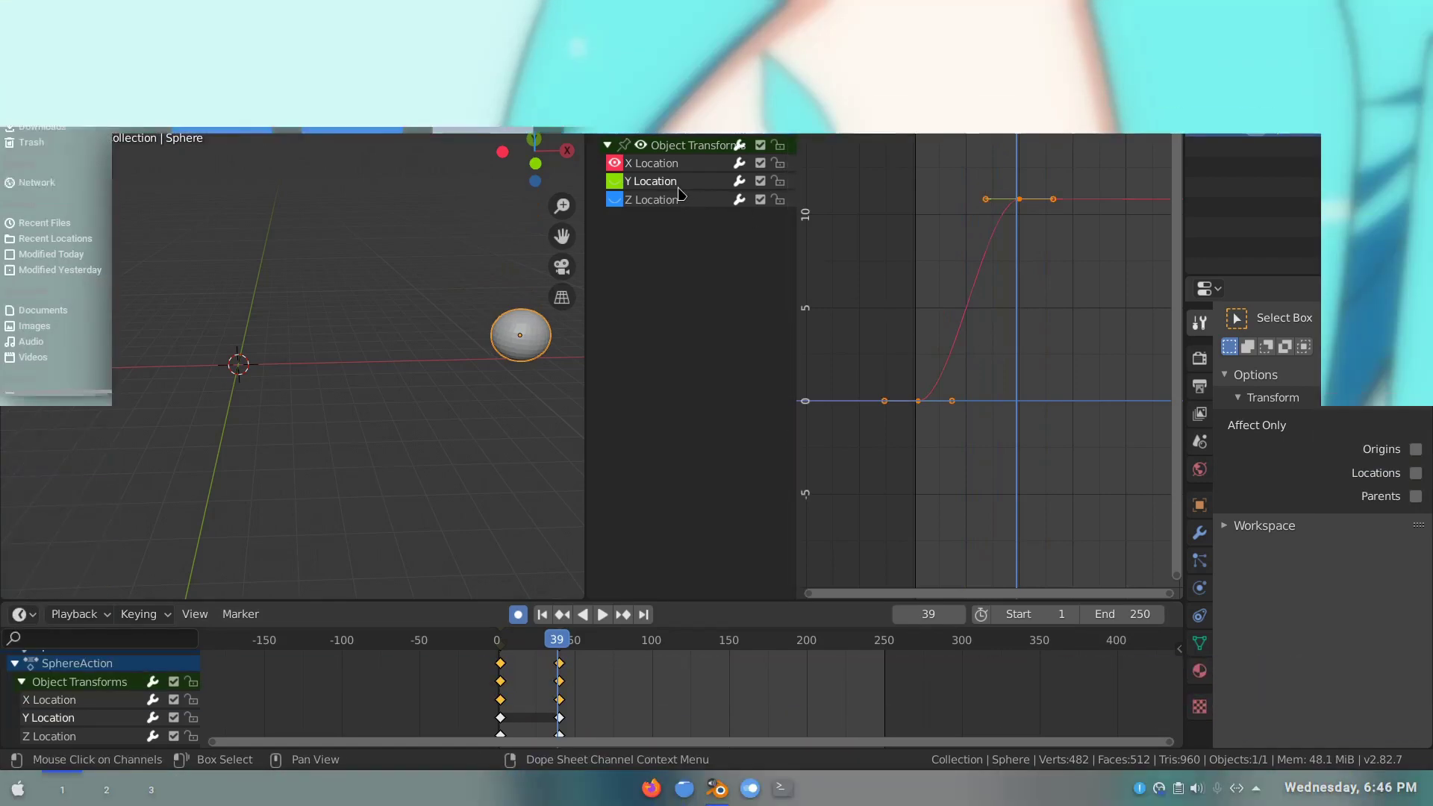
- Isolate the Z Location curve, set its keys to Bounce interpolation, and play the drop
key("h")
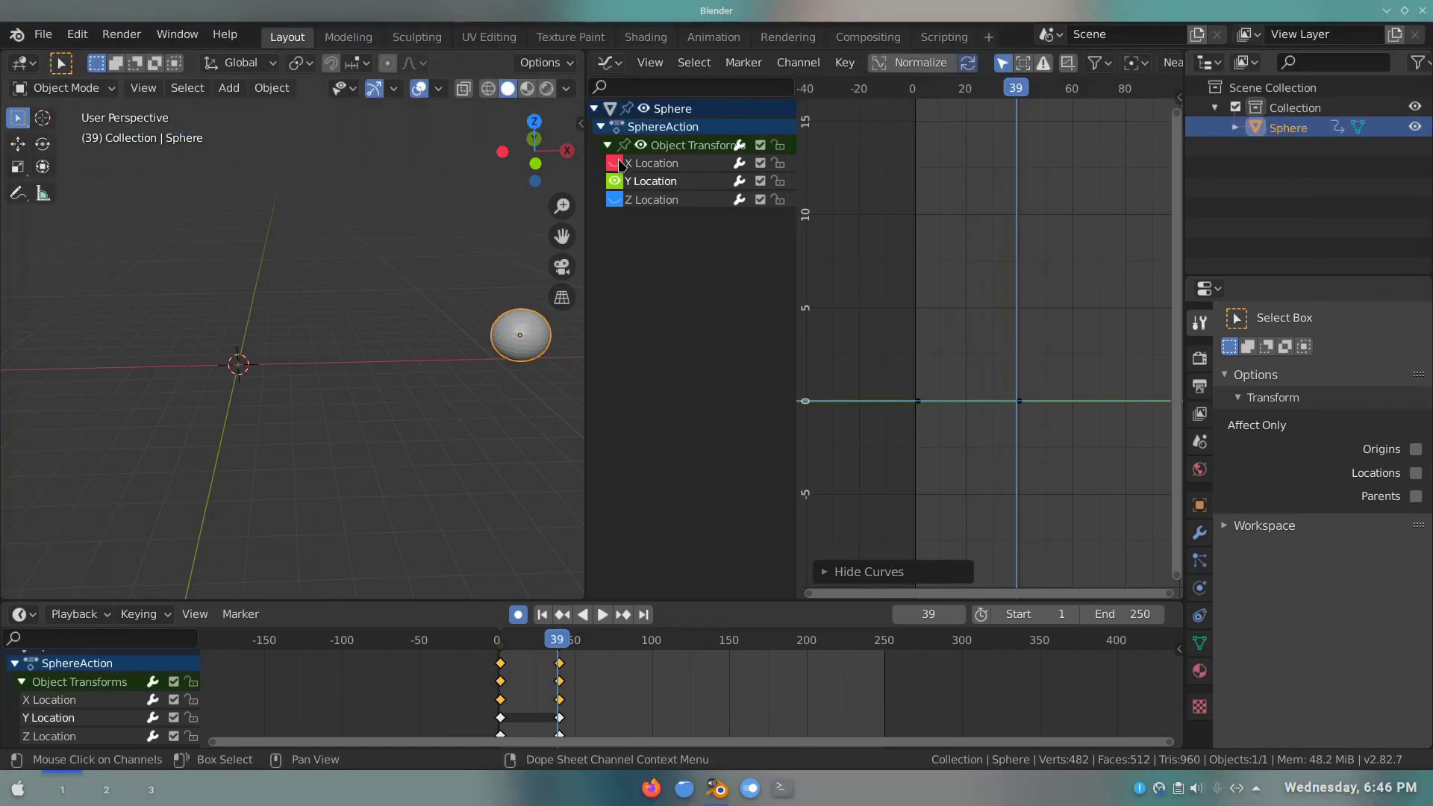
key("shift+h")
left_click_drag(845, 201, 1137, 471)
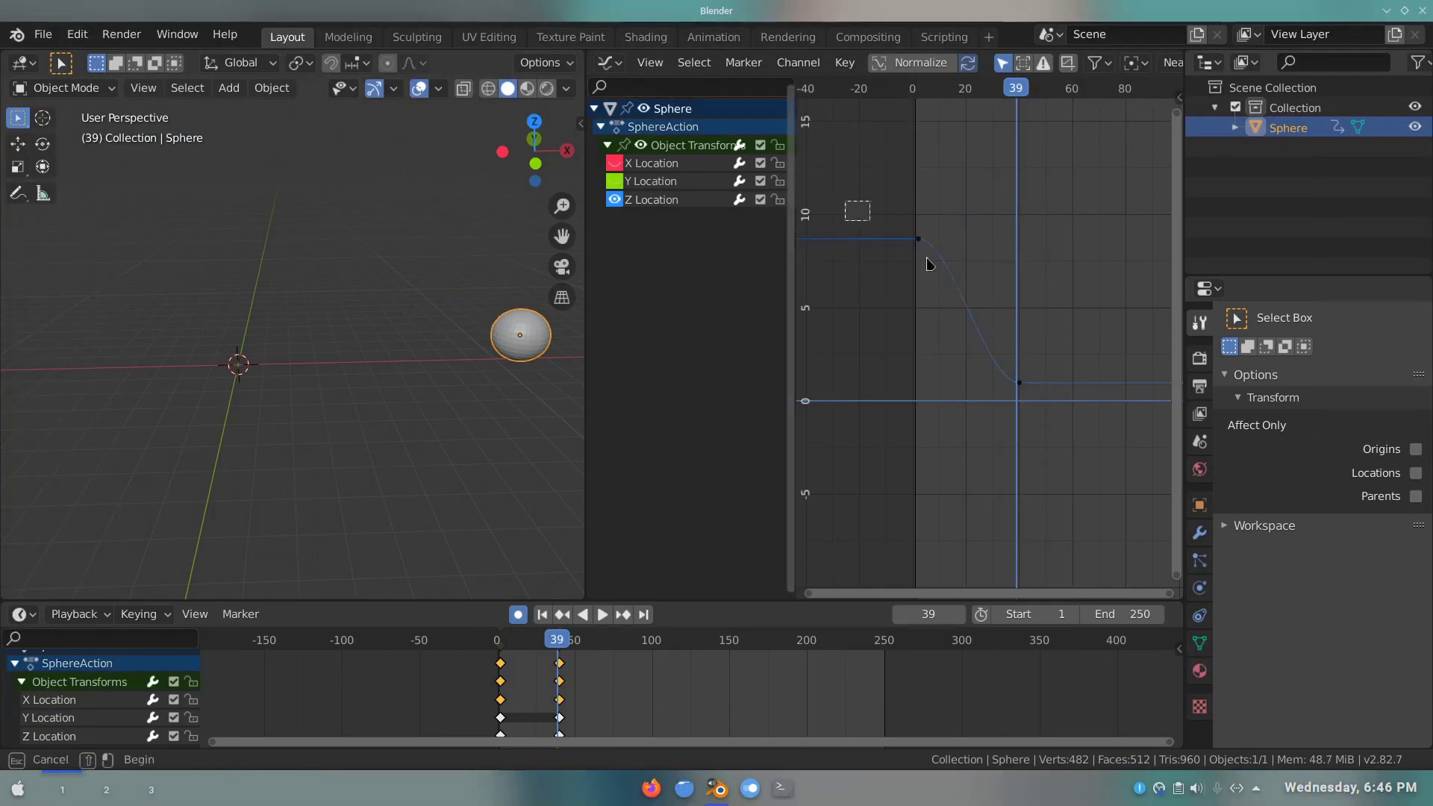
key("t")
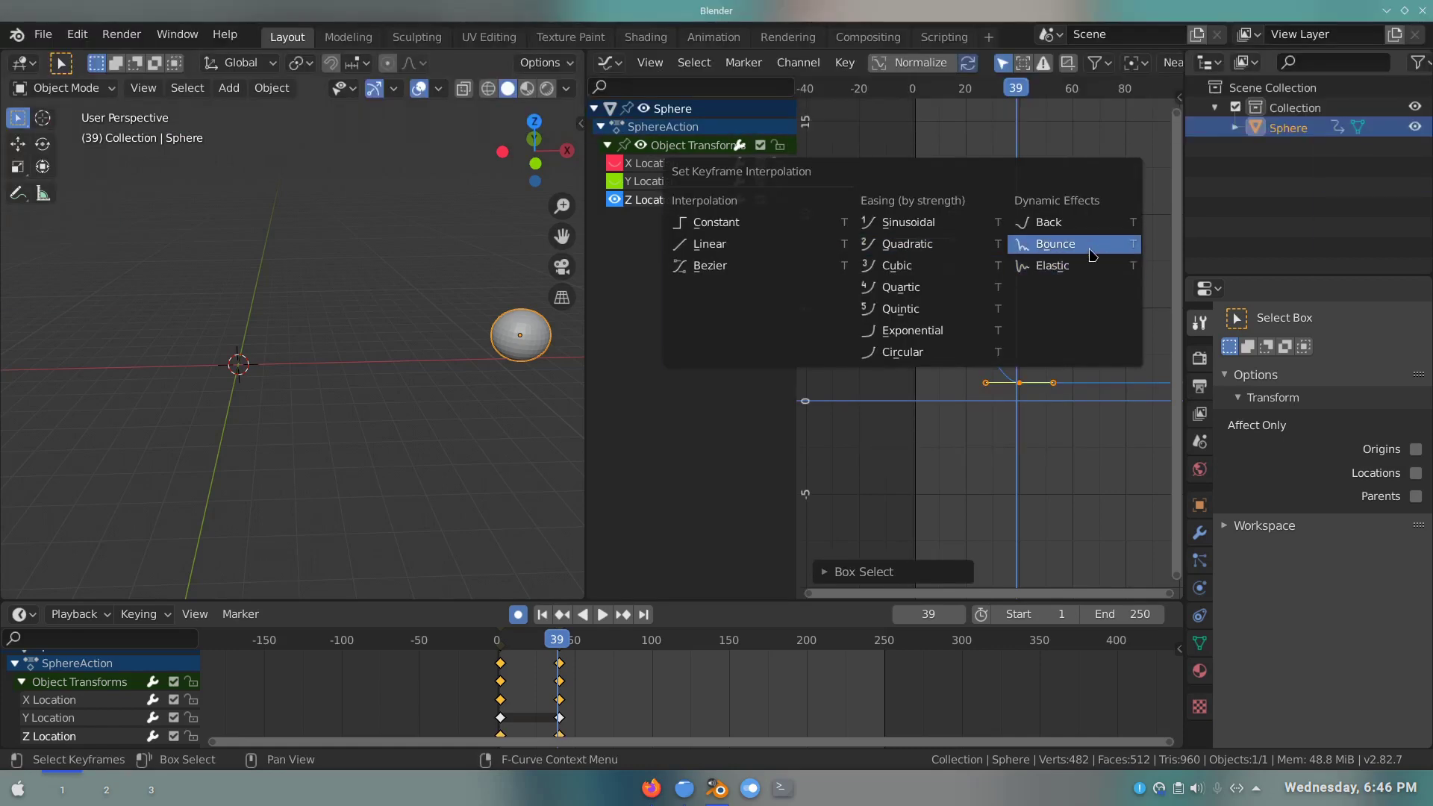
left_click(1090, 246)
key("space")
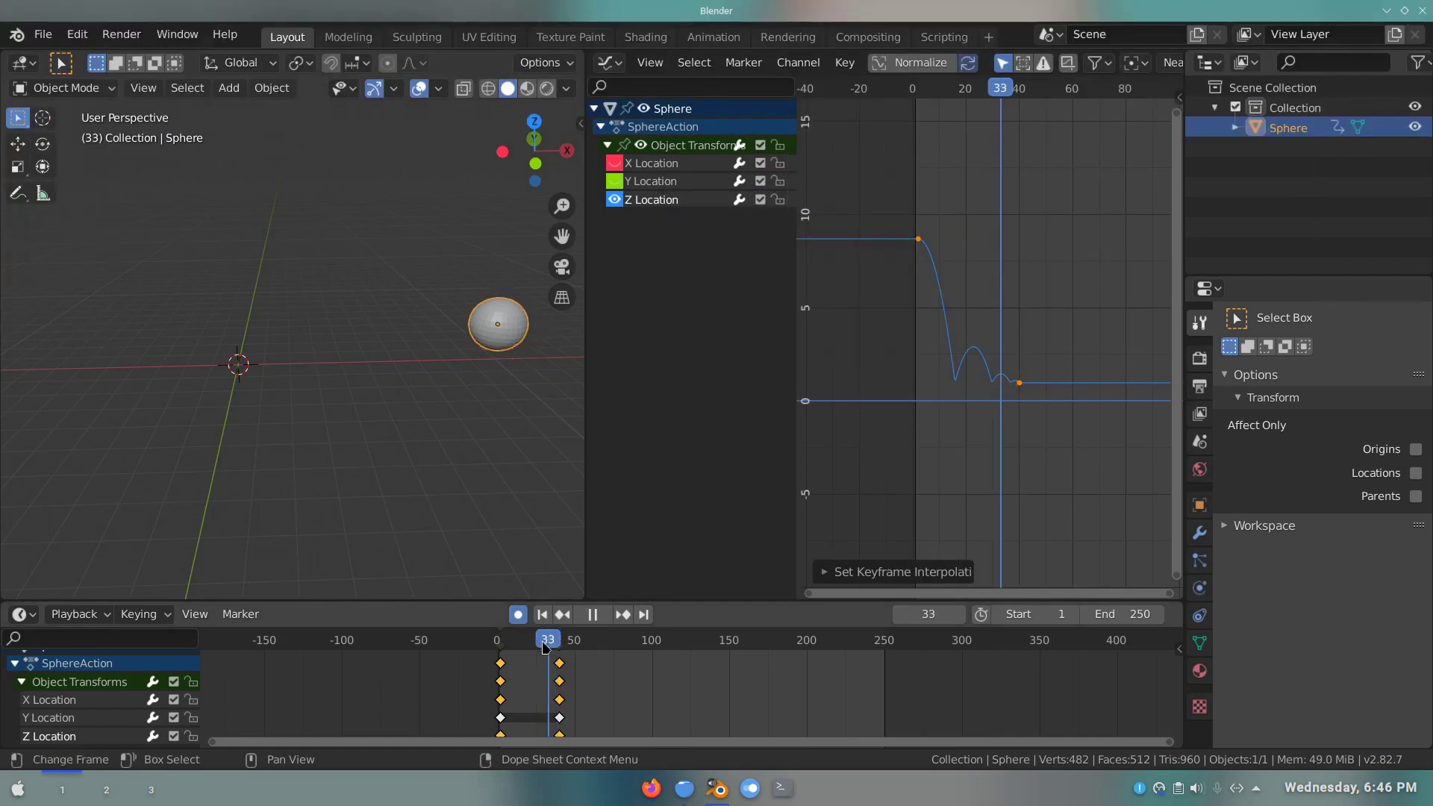
left_click(506, 643)
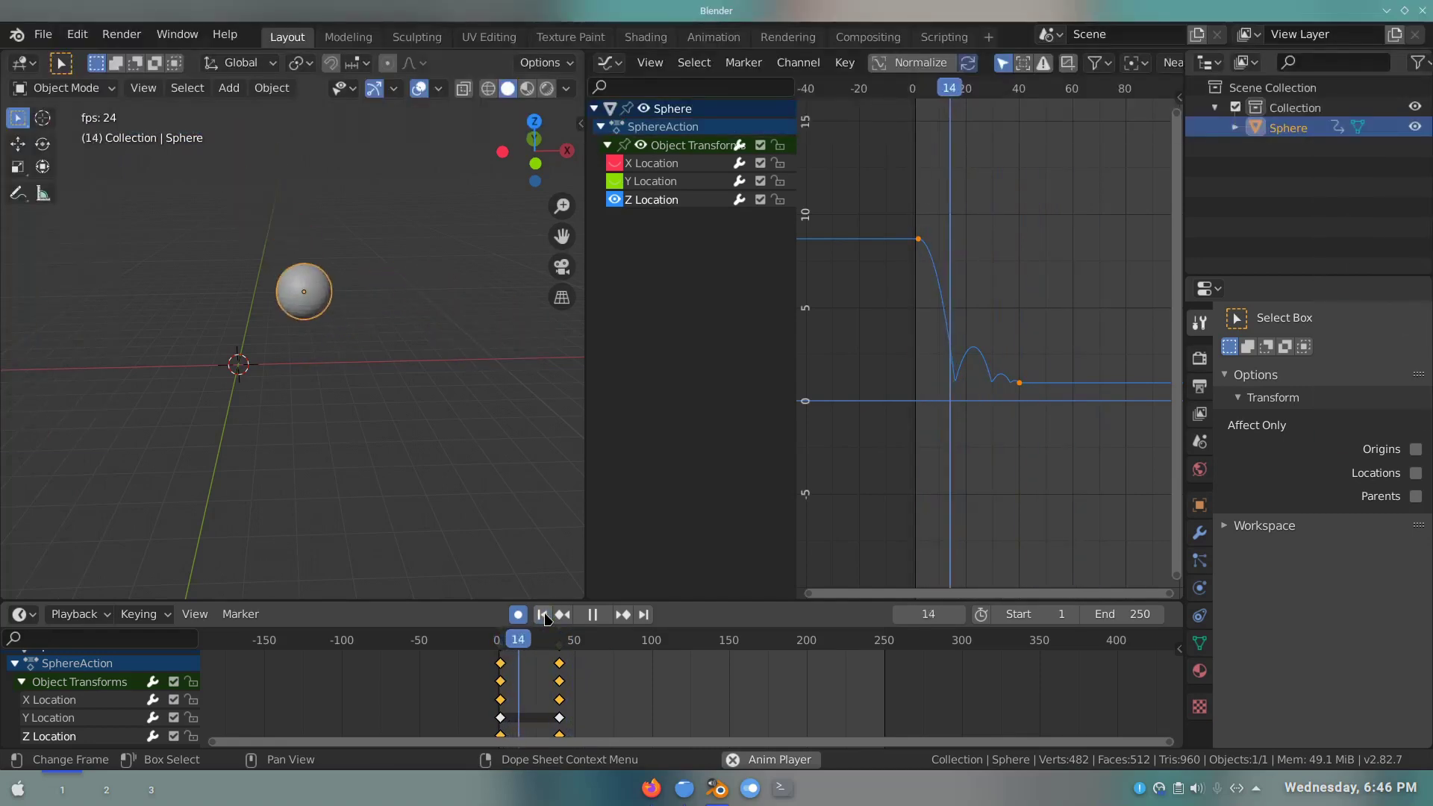
- Stop playback, play the animation in reverse, and adjust the Dope Sheet view
left_click(593, 616)
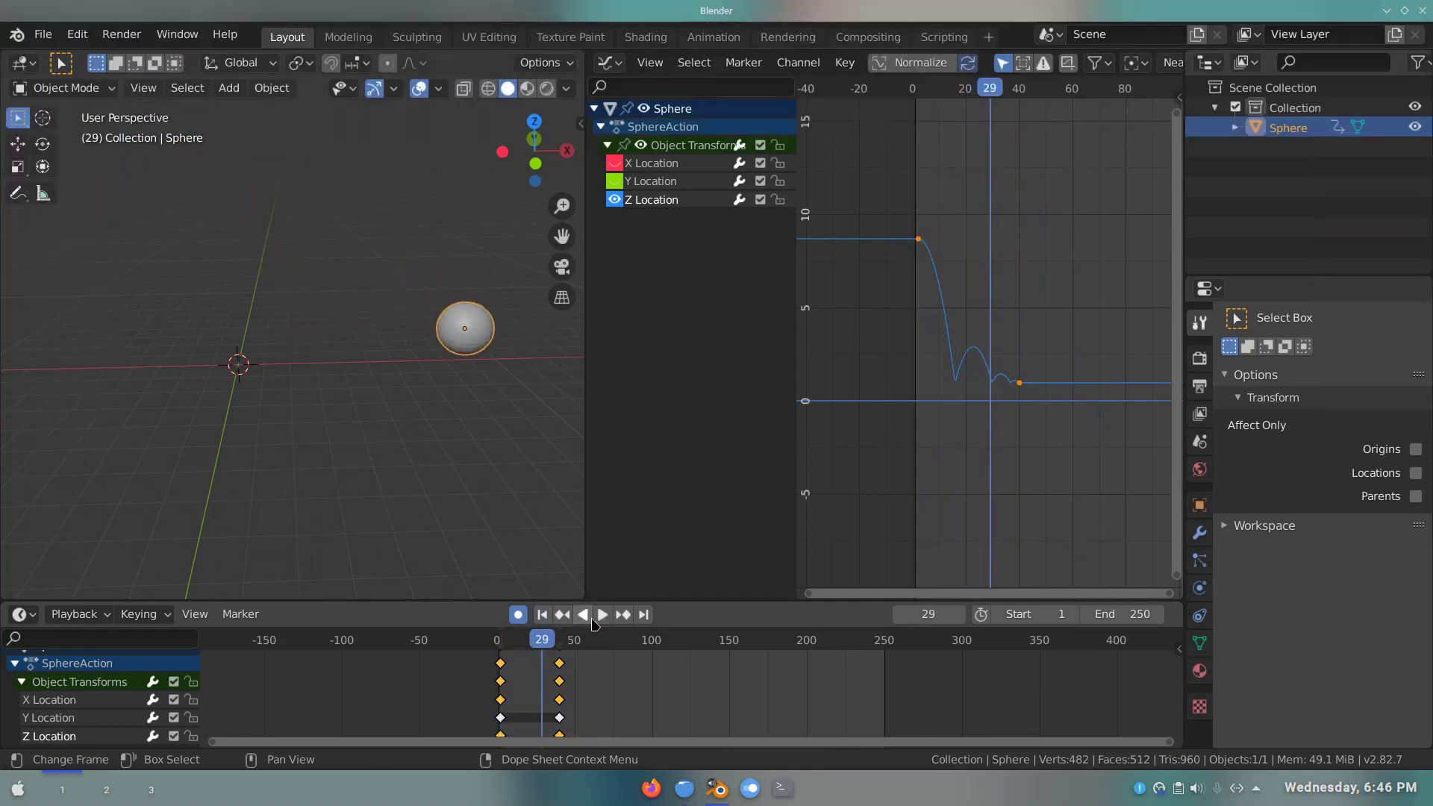
left_click(583, 614)
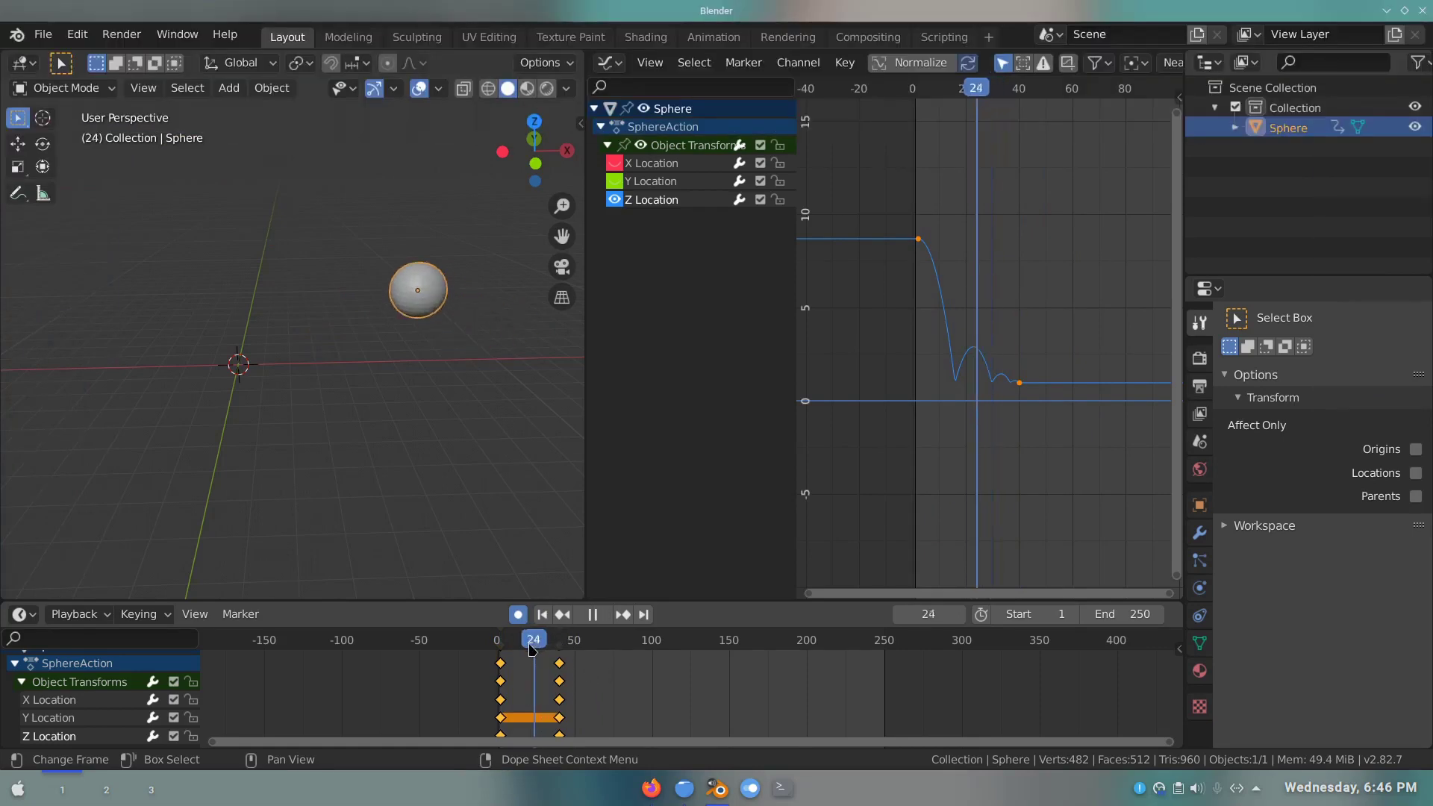
scroll(448, 709, "up", 1)
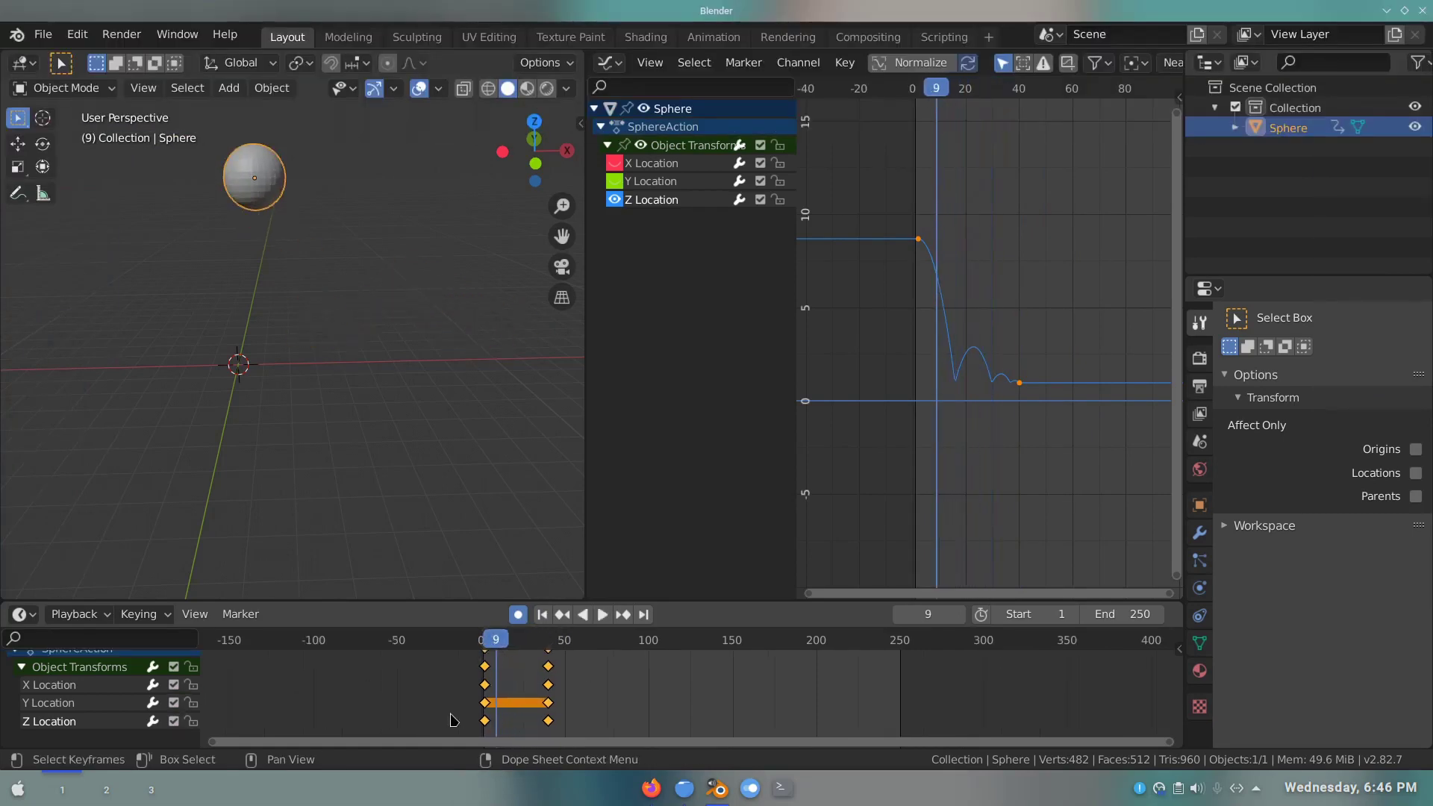
scroll(452, 713, "up", 2)
scroll(456, 704, "up", 2)
scroll(457, 702, "down", 3)
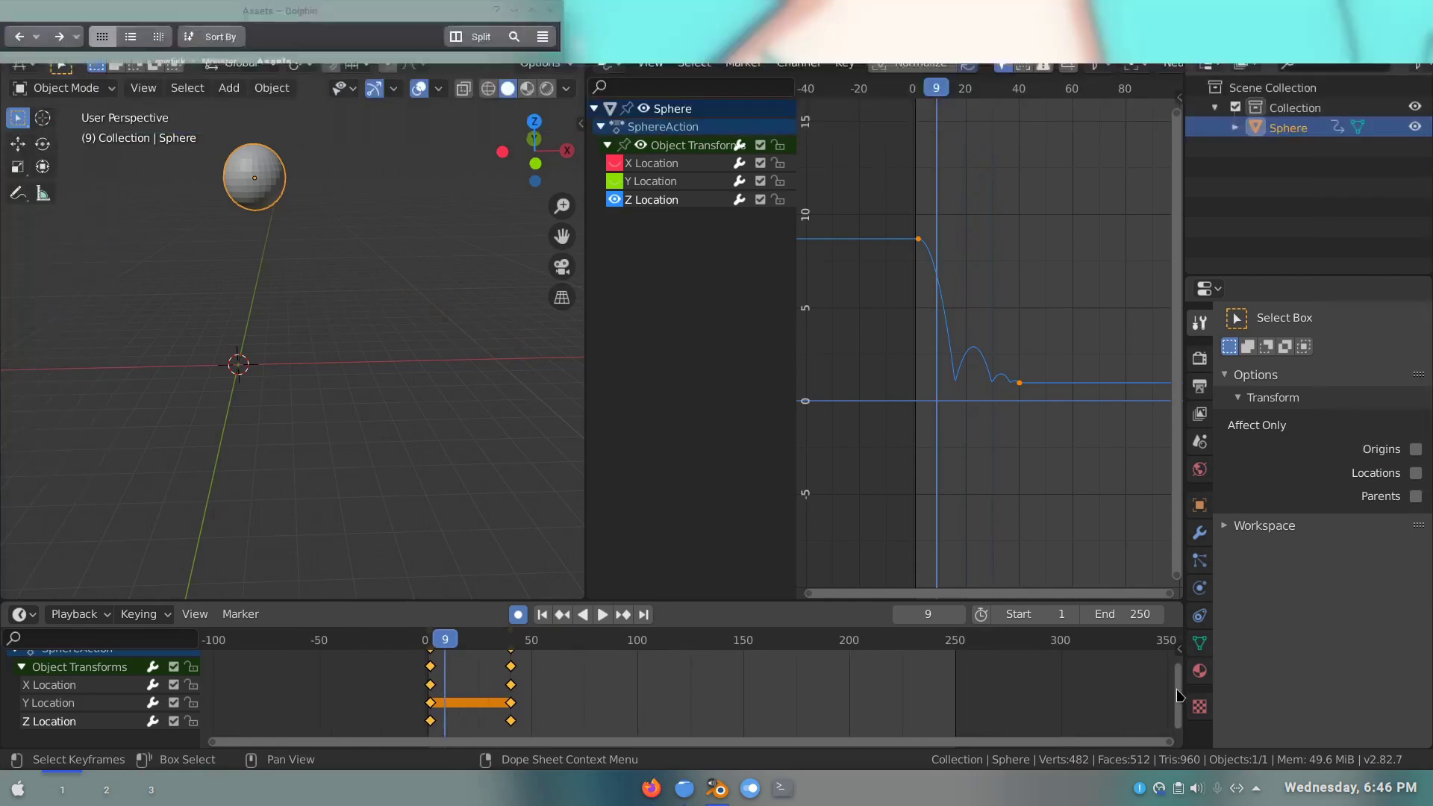
left_click_drag(1178, 697, 1181, 600)
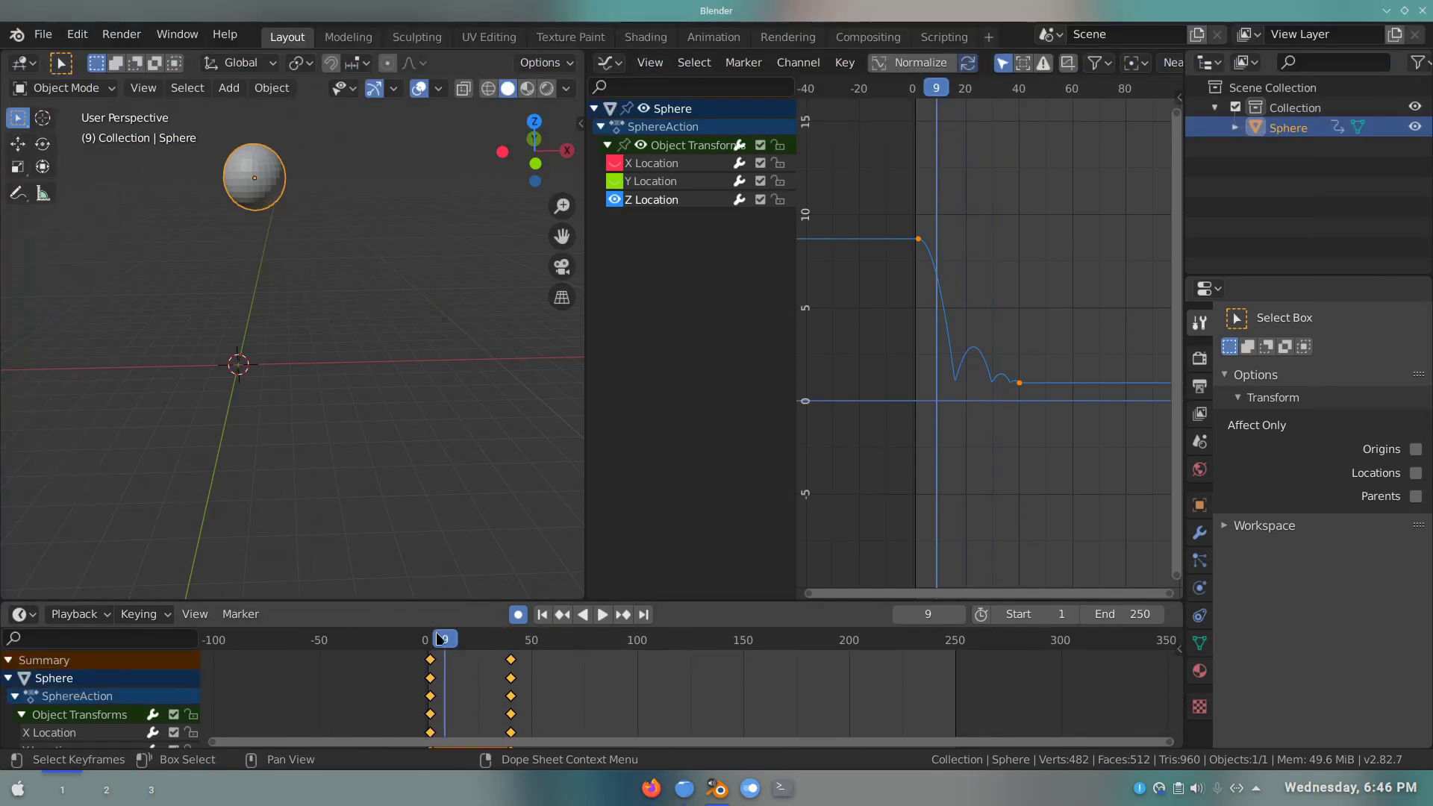
- Scale the keyframes toward frame 2 so the end keys land near frame 18, then preview
left_click_drag(439, 638, 429, 640)
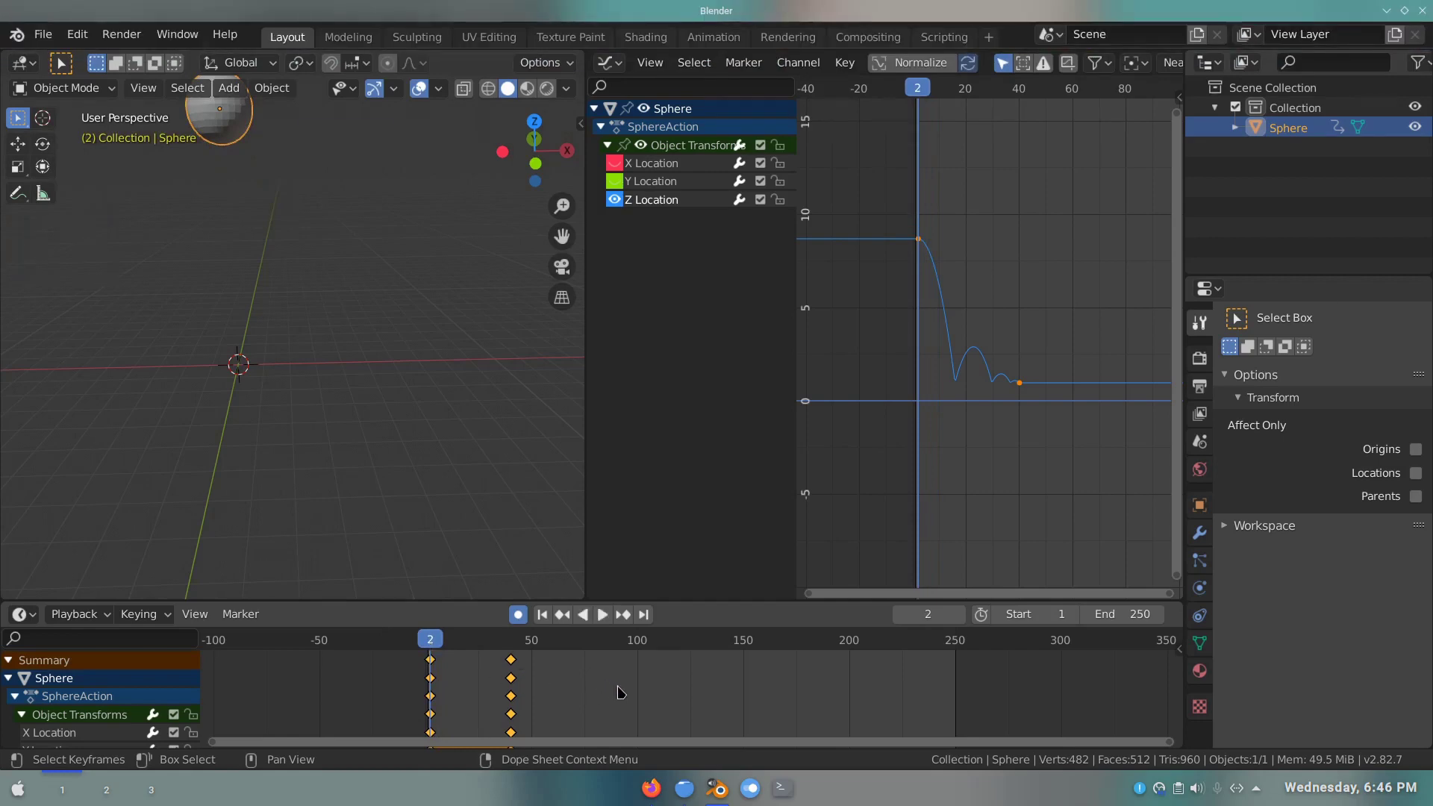
key("s")
left_click(510, 688)
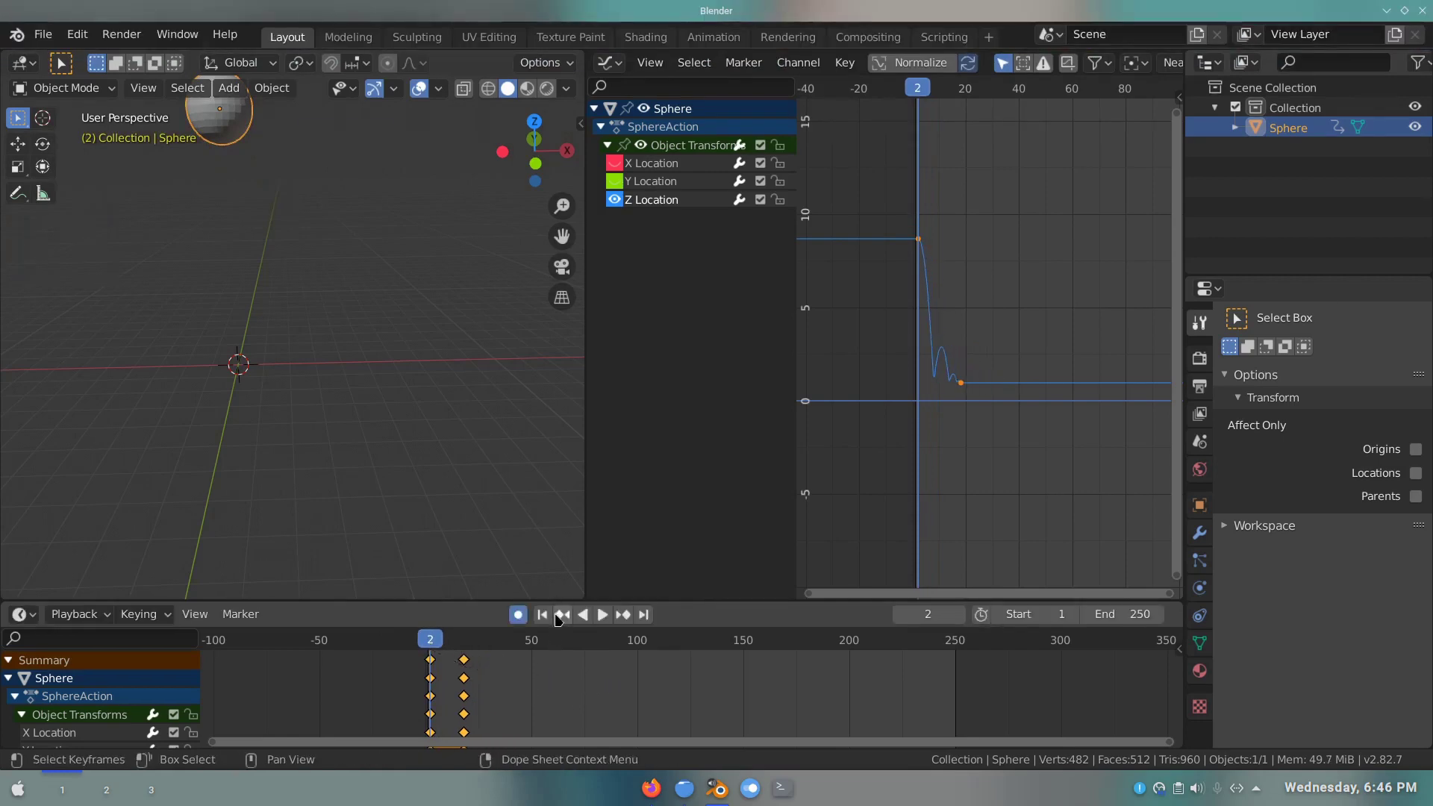
left_click(602, 615)
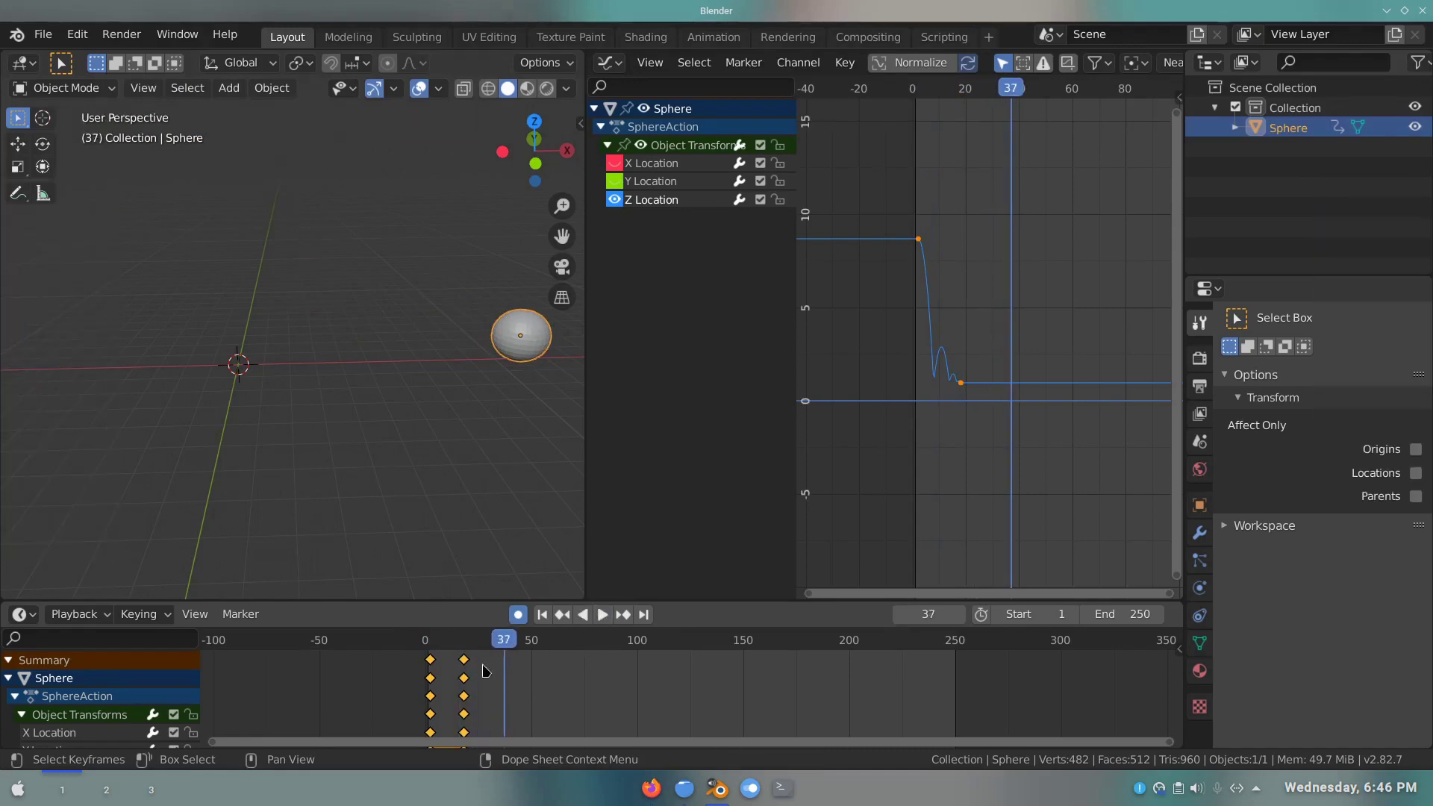
mouse_move(504, 642)
left_mouse_down()
mouse_move(431, 651)
mouse_move(448, 671)
left_mouse_up()
- Select the drop curve's keyframes, give them Elastic easing, and preview it
left_click(592, 614)
left_click(542, 619)
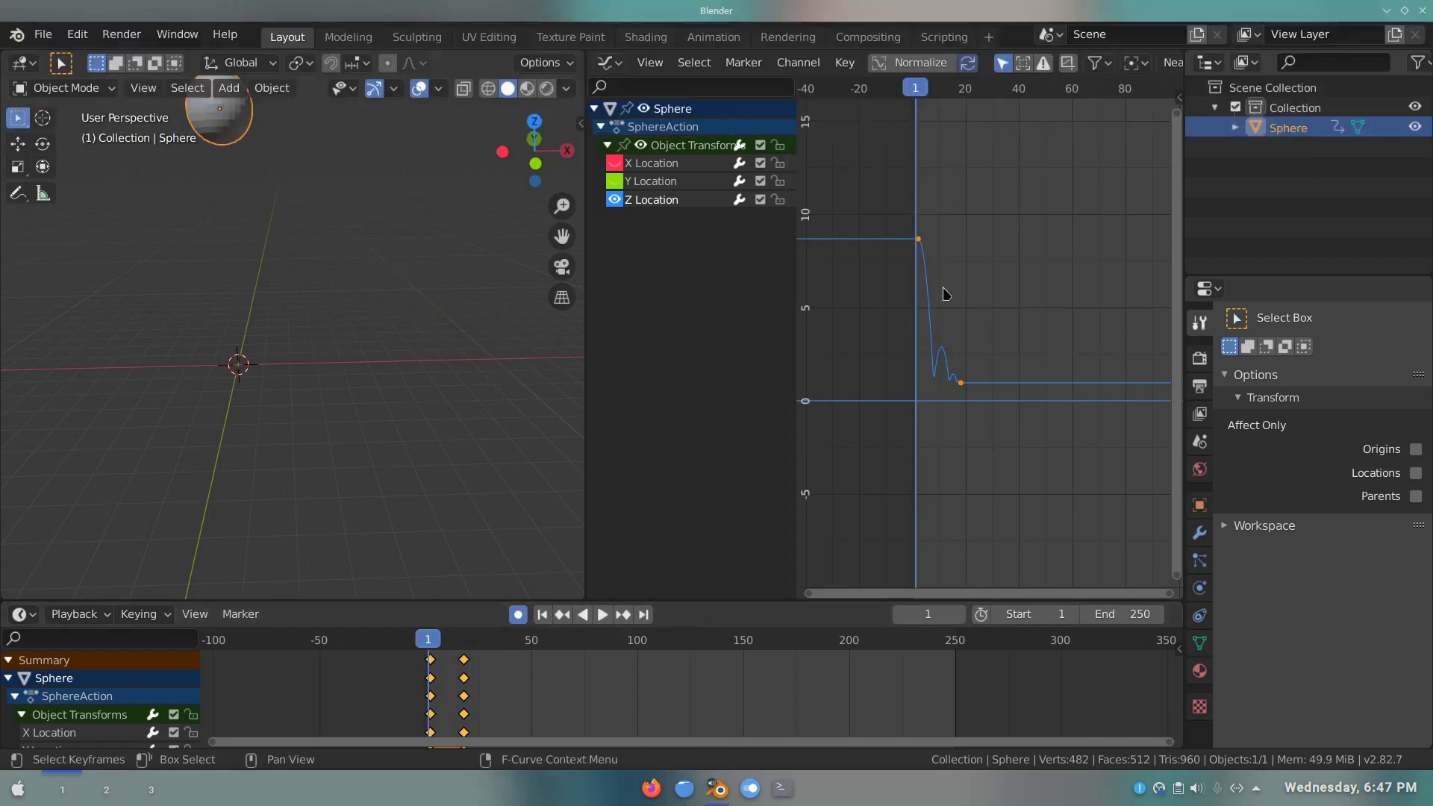
left_click_drag(967, 255, 881, 306)
left_click_drag(888, 244, 1111, 485)
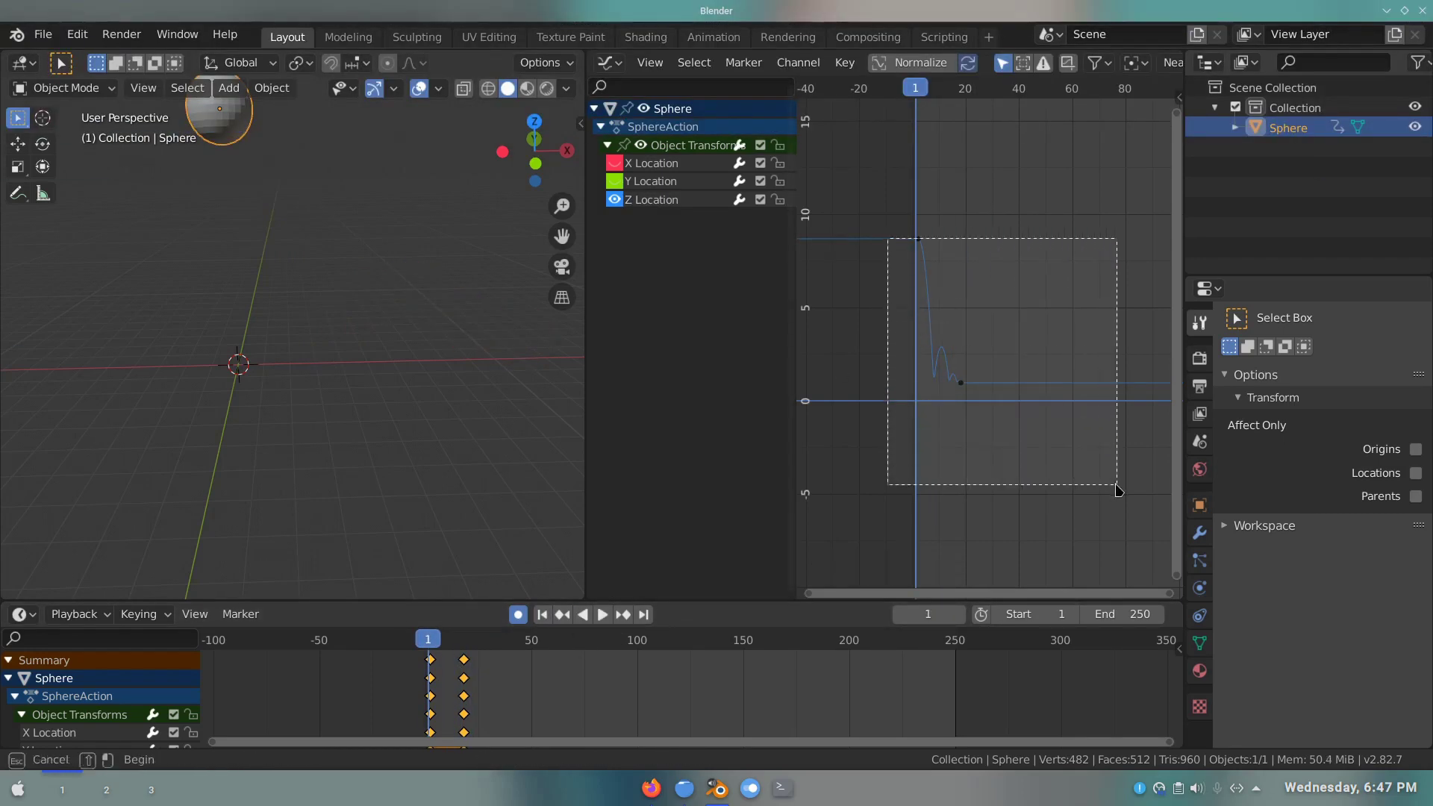
key("t")
left_click(1011, 350)
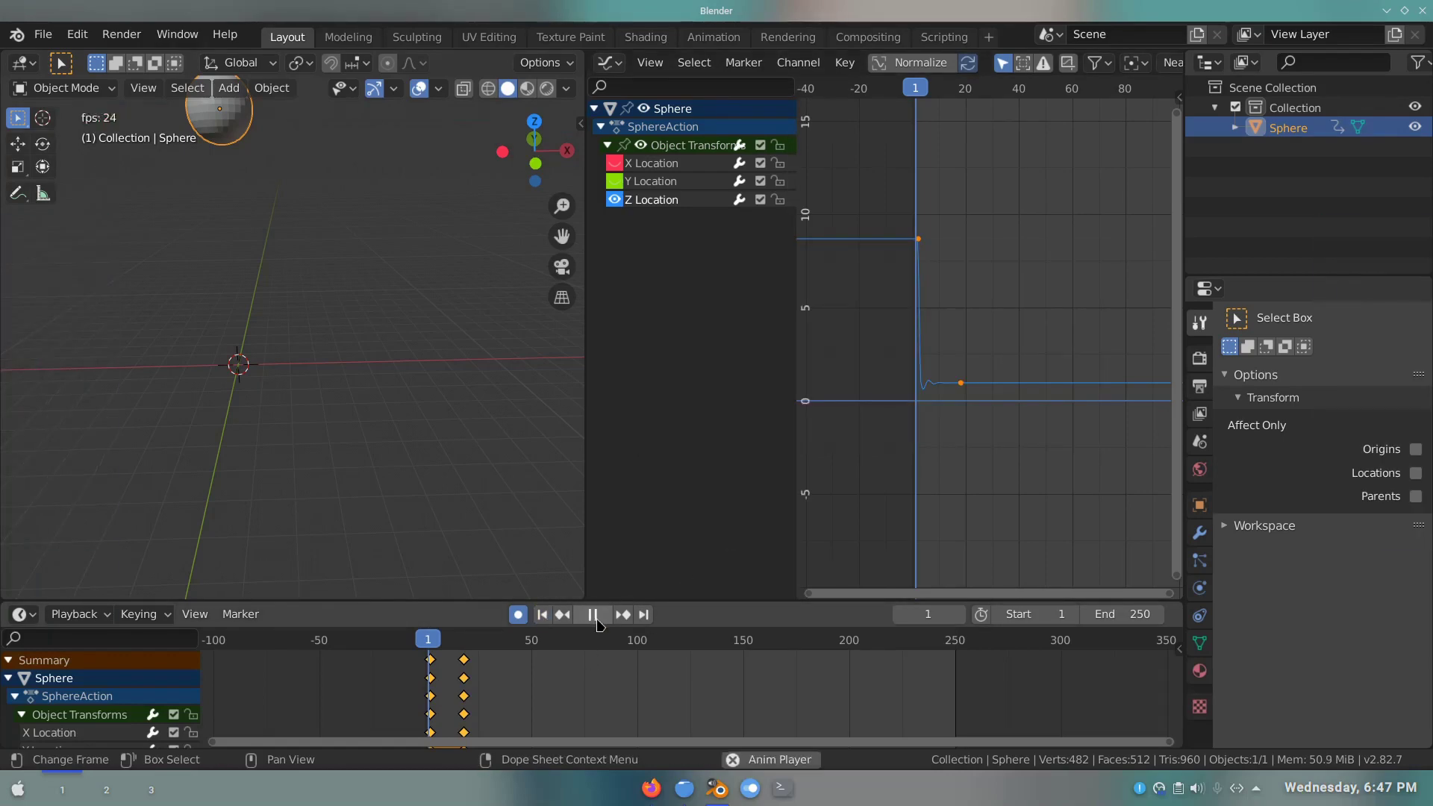
left_click(544, 619)
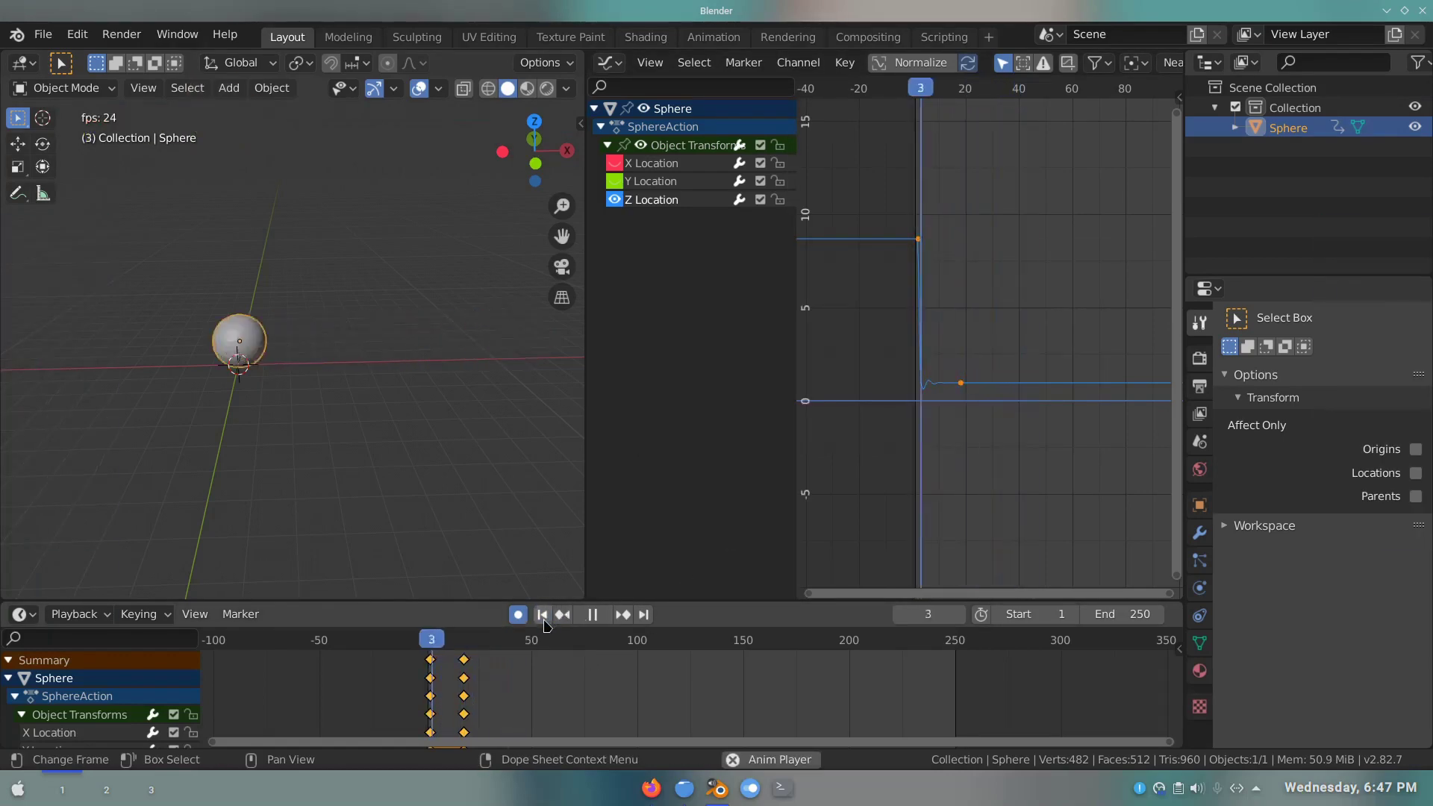
left_click(576, 620)
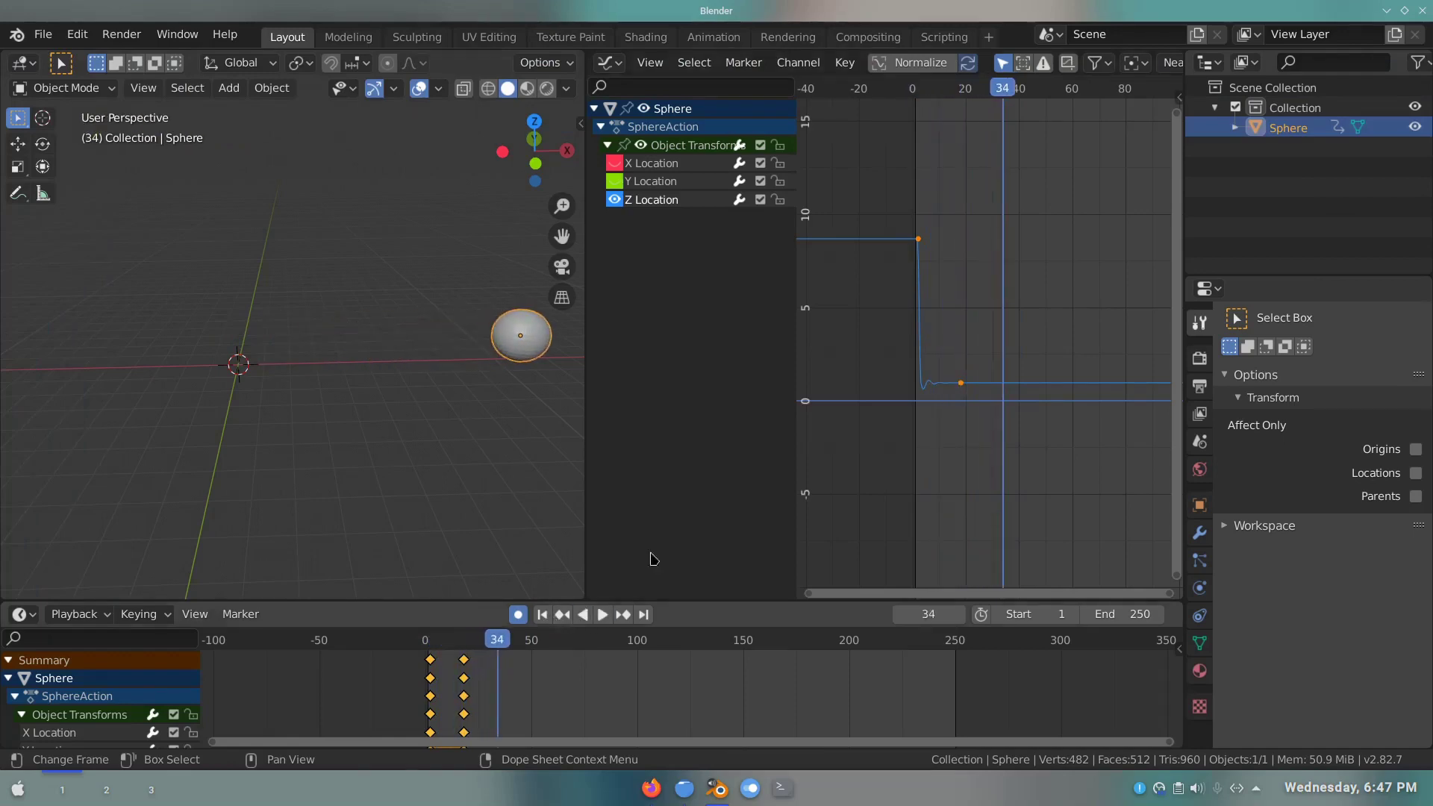
- Switch the drop to Back easing and preview it from the first frame
key("t")
left_click(992, 287)
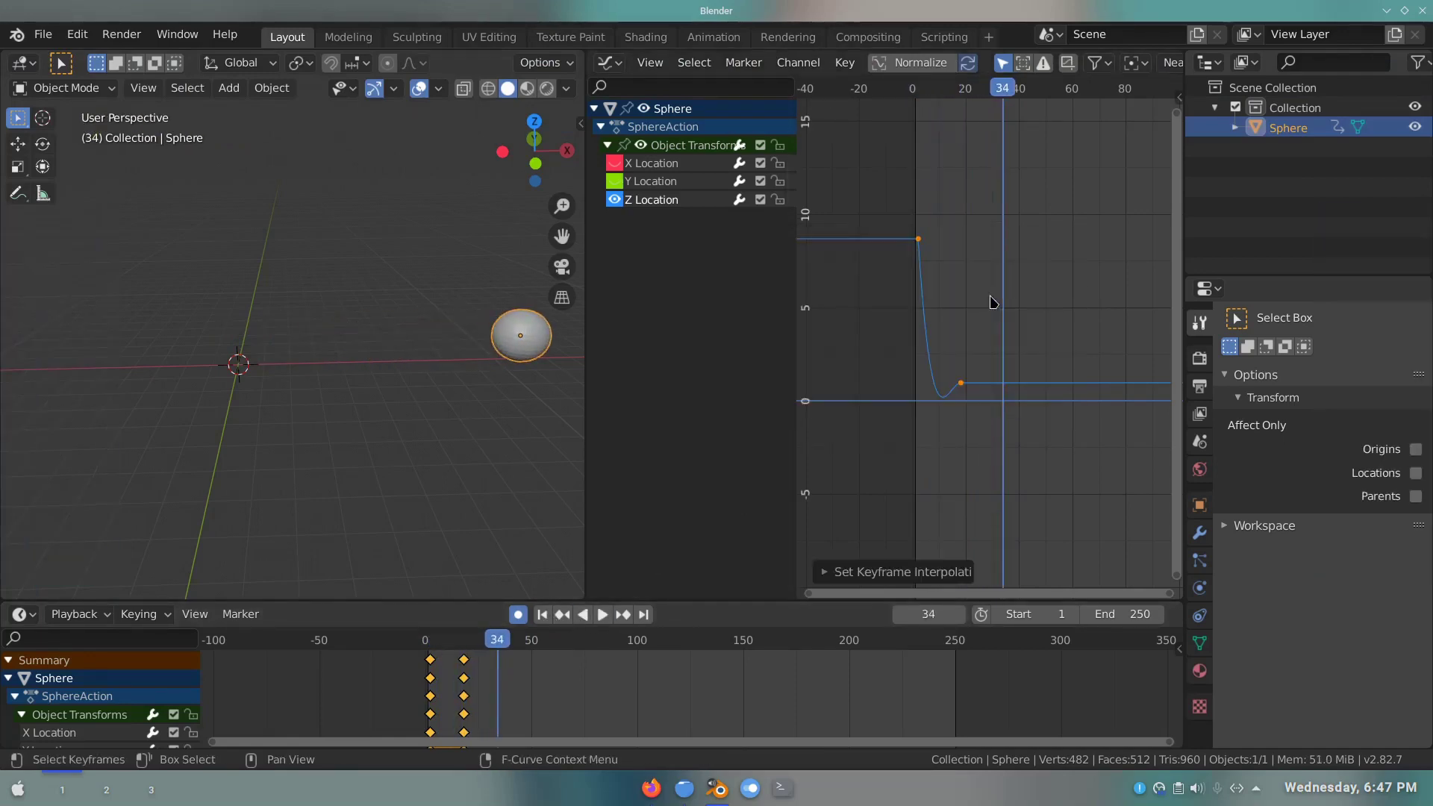
left_click(541, 614)
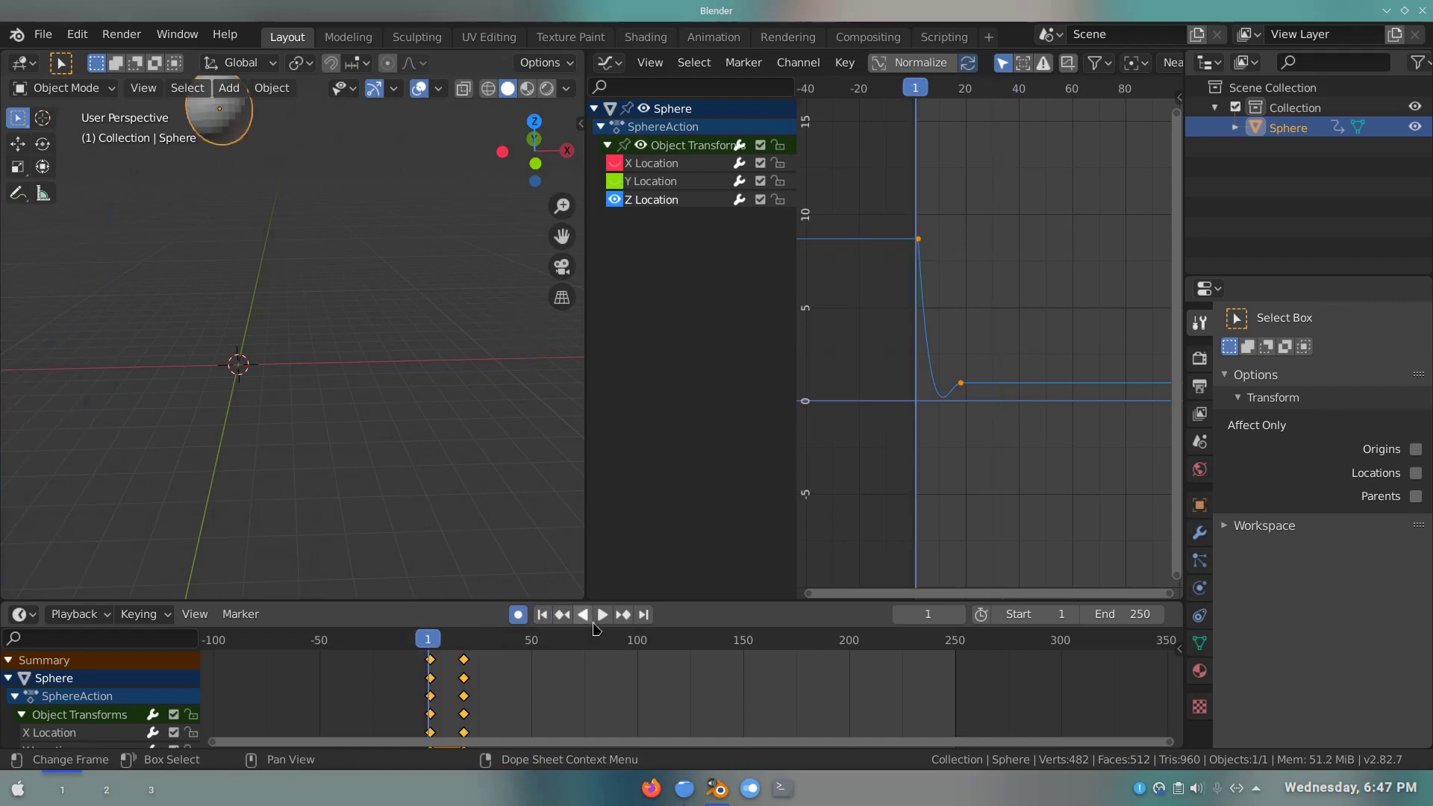
left_click(601, 615)
left_click(601, 616)
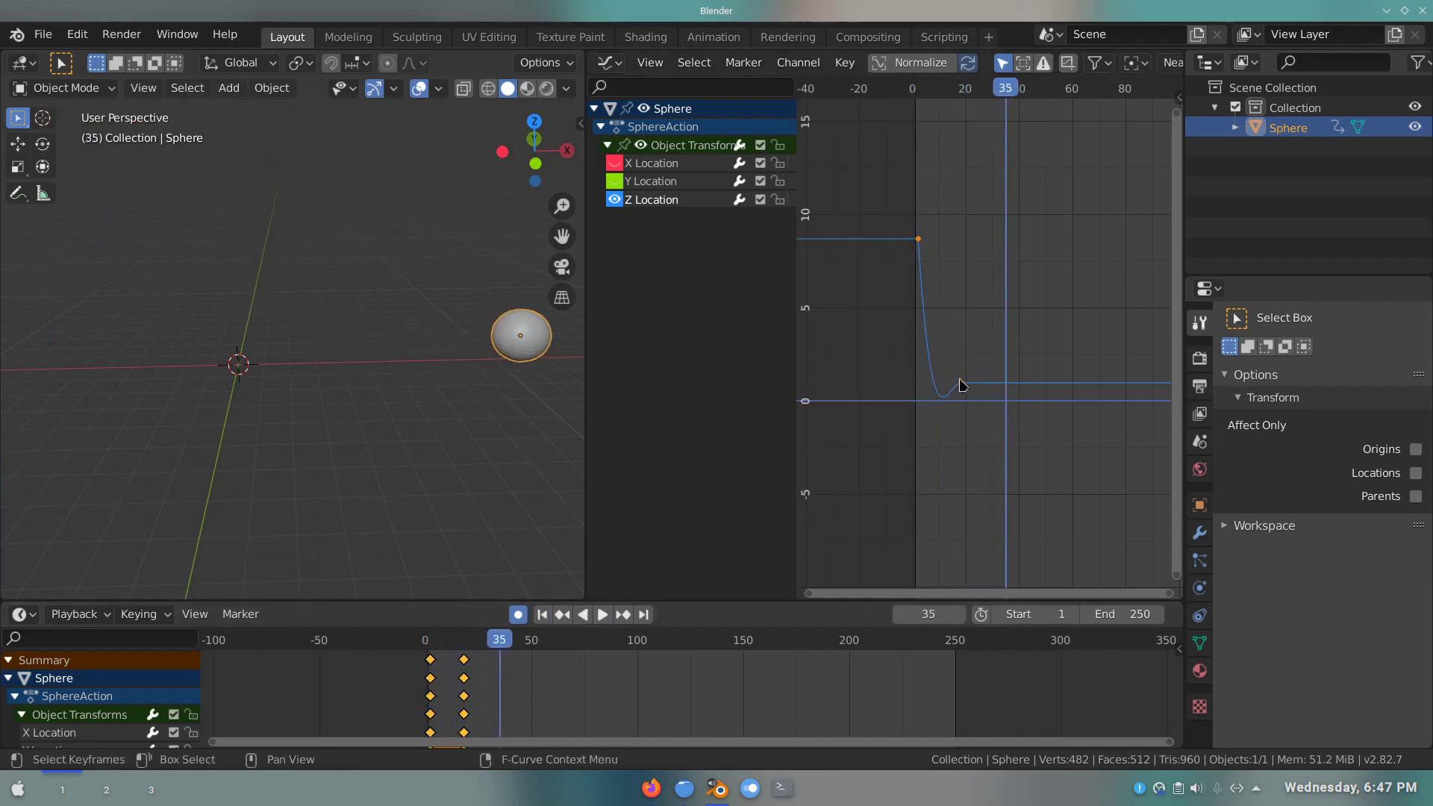
- Try Circular easing on the drop and preview it from the first frame
key("t")
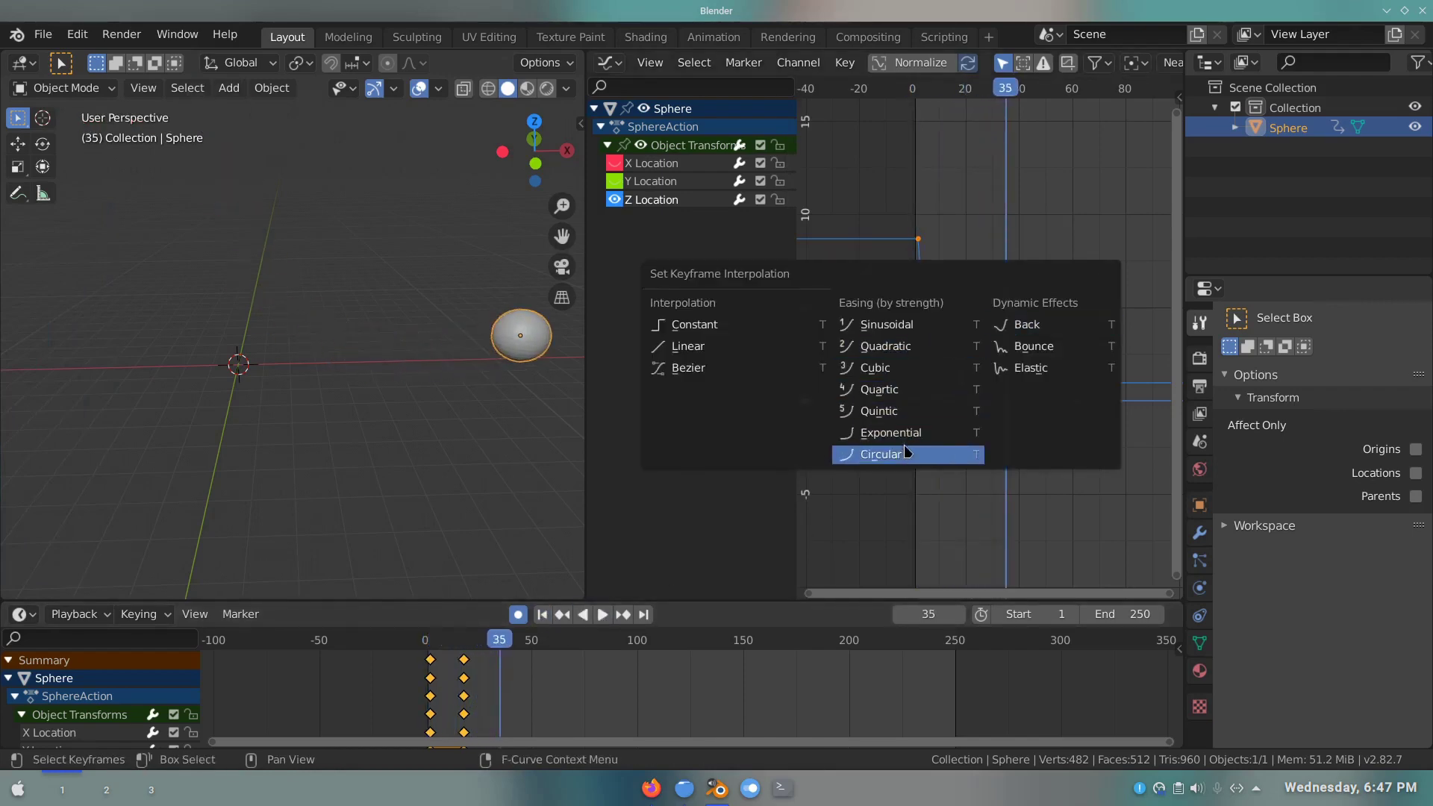
left_click(904, 452)
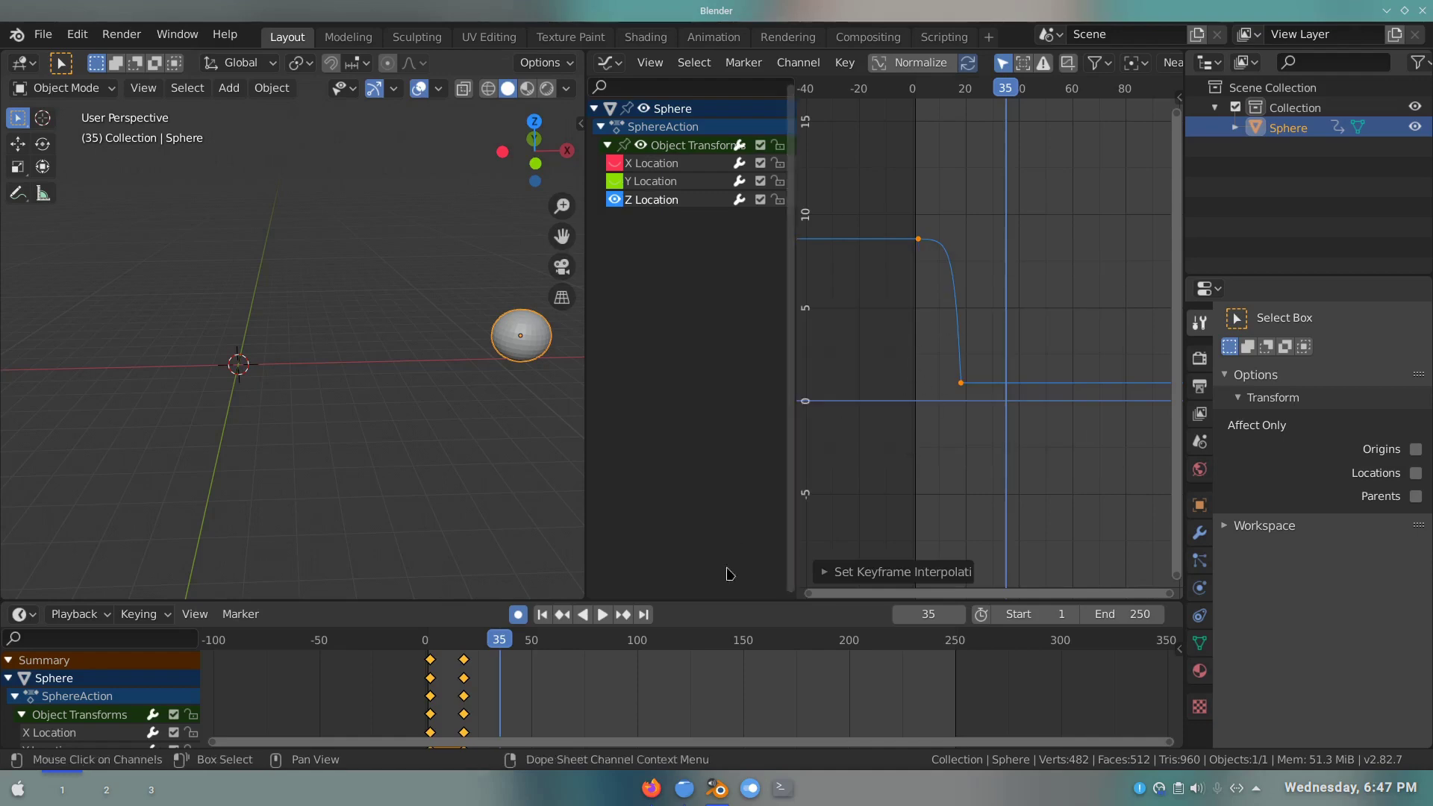
left_click(542, 614)
left_click(602, 614)
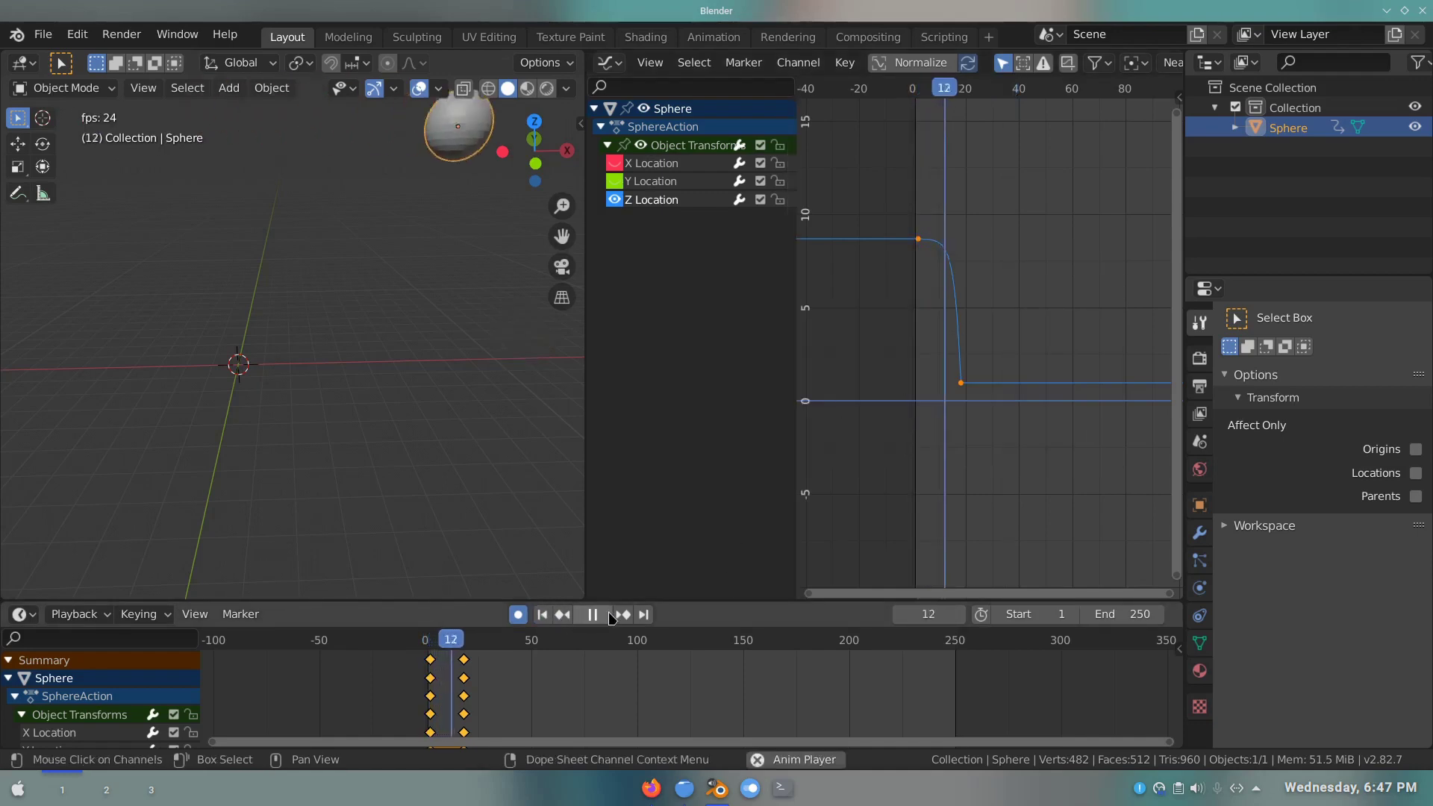
key("space")
- Try Exponential and then Quartic easing on the drop curve keys
key("t")
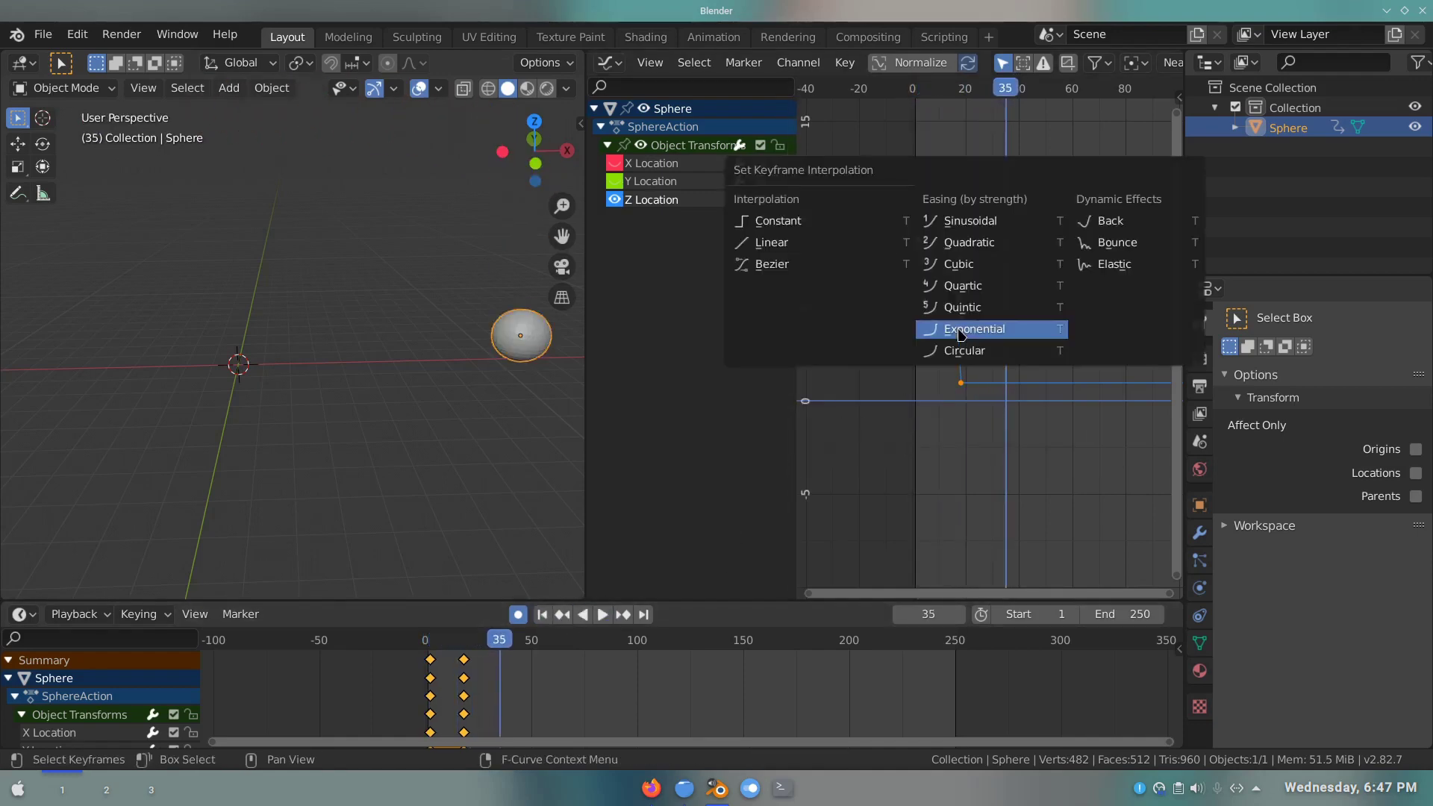
left_click(965, 321)
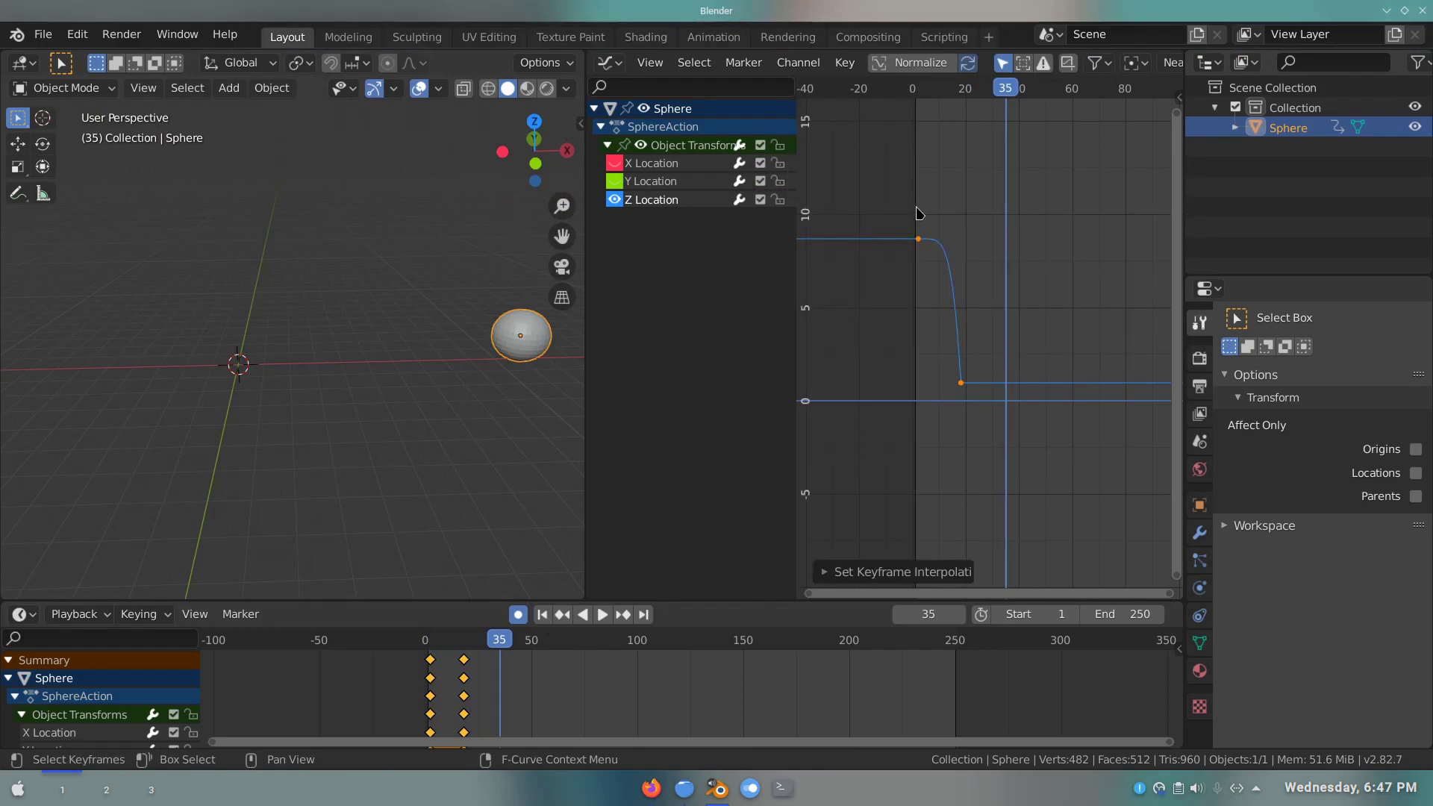
left_click_drag(918, 214, 966, 323)
key("t")
left_click(998, 295)
key("t")
left_click(985, 284)
- Cycle through Quadratic, Sinusoidal, Exponential and Circular easings, then return to Bezier
key("t")
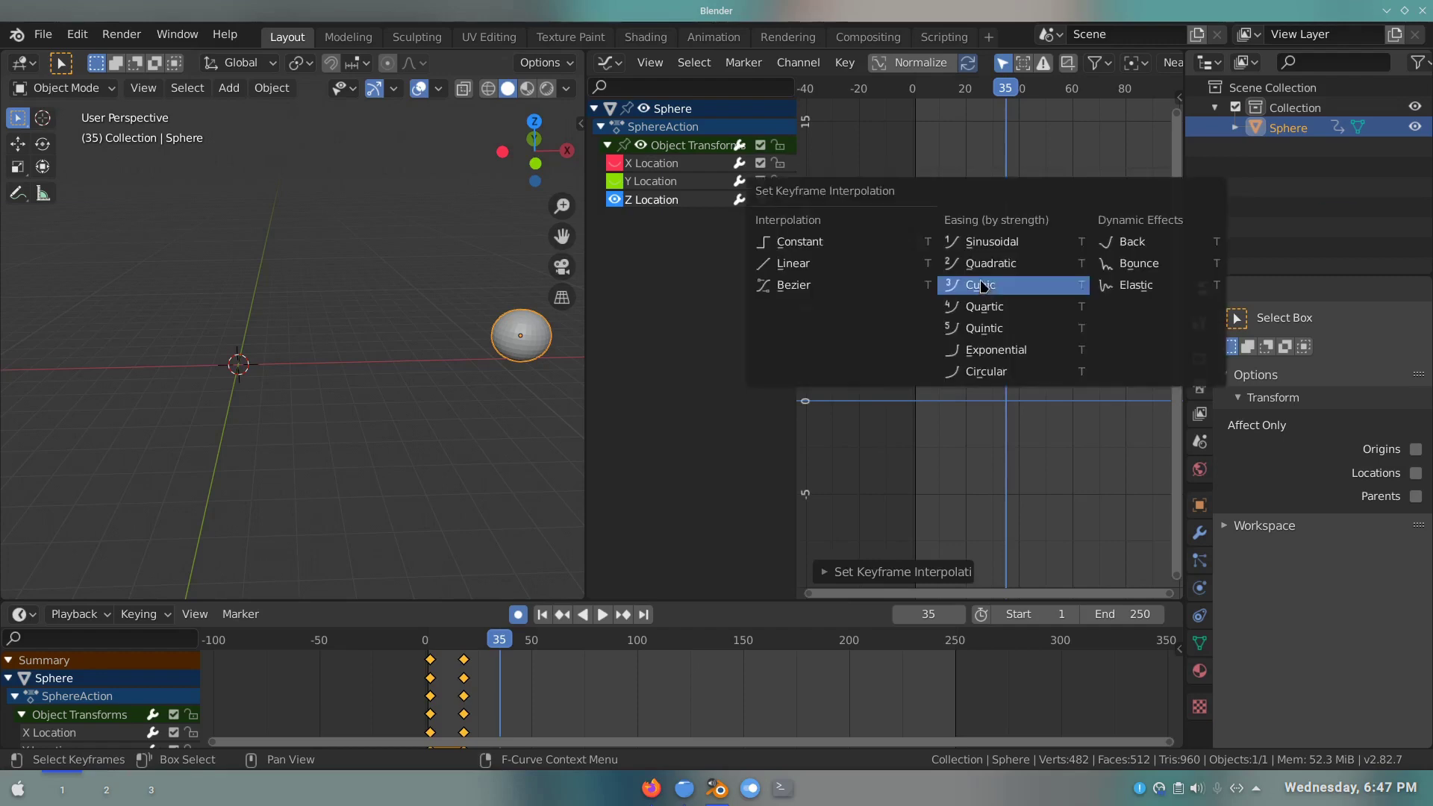
left_click(991, 264)
key("t")
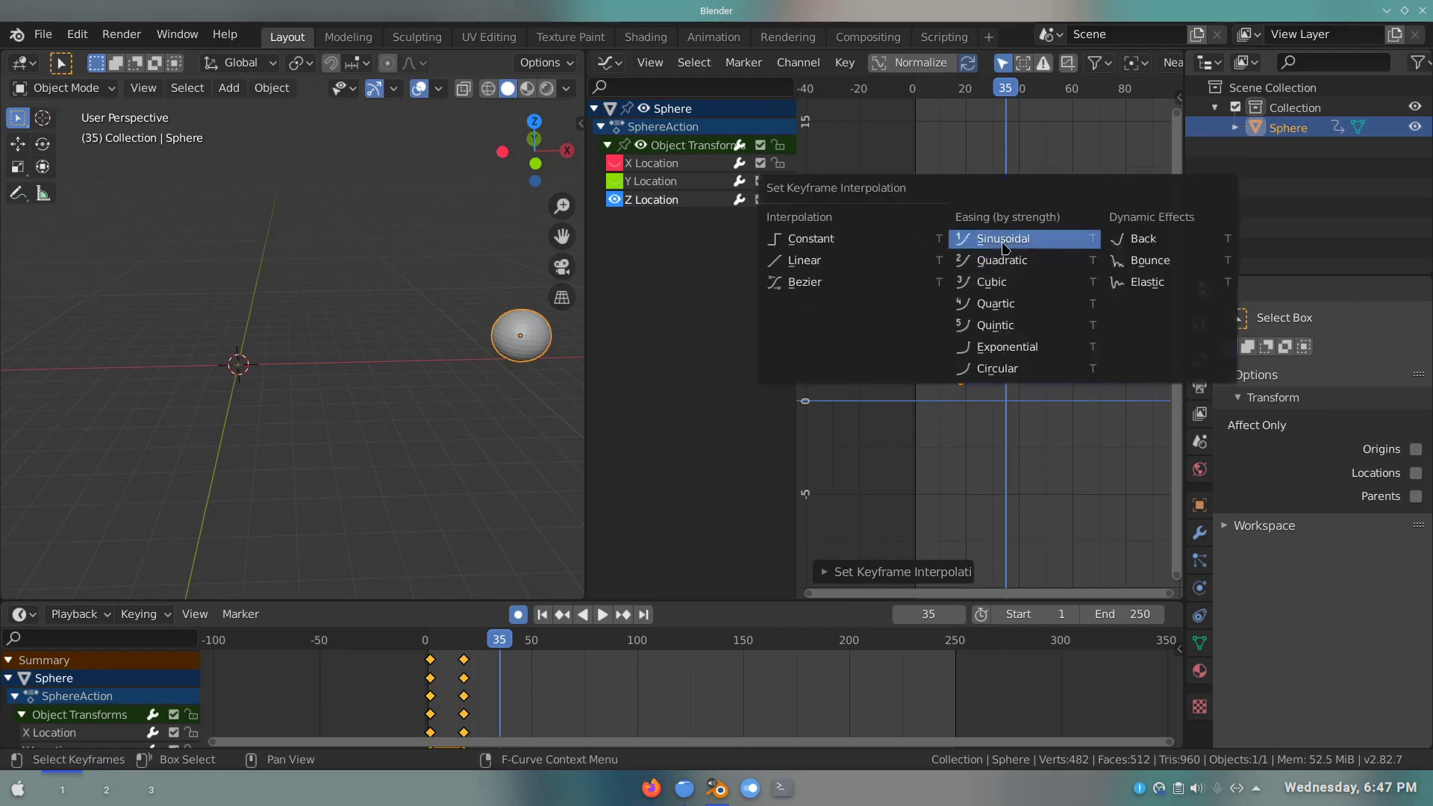
left_click(996, 239)
key("t")
left_click(1017, 358)
key("t")
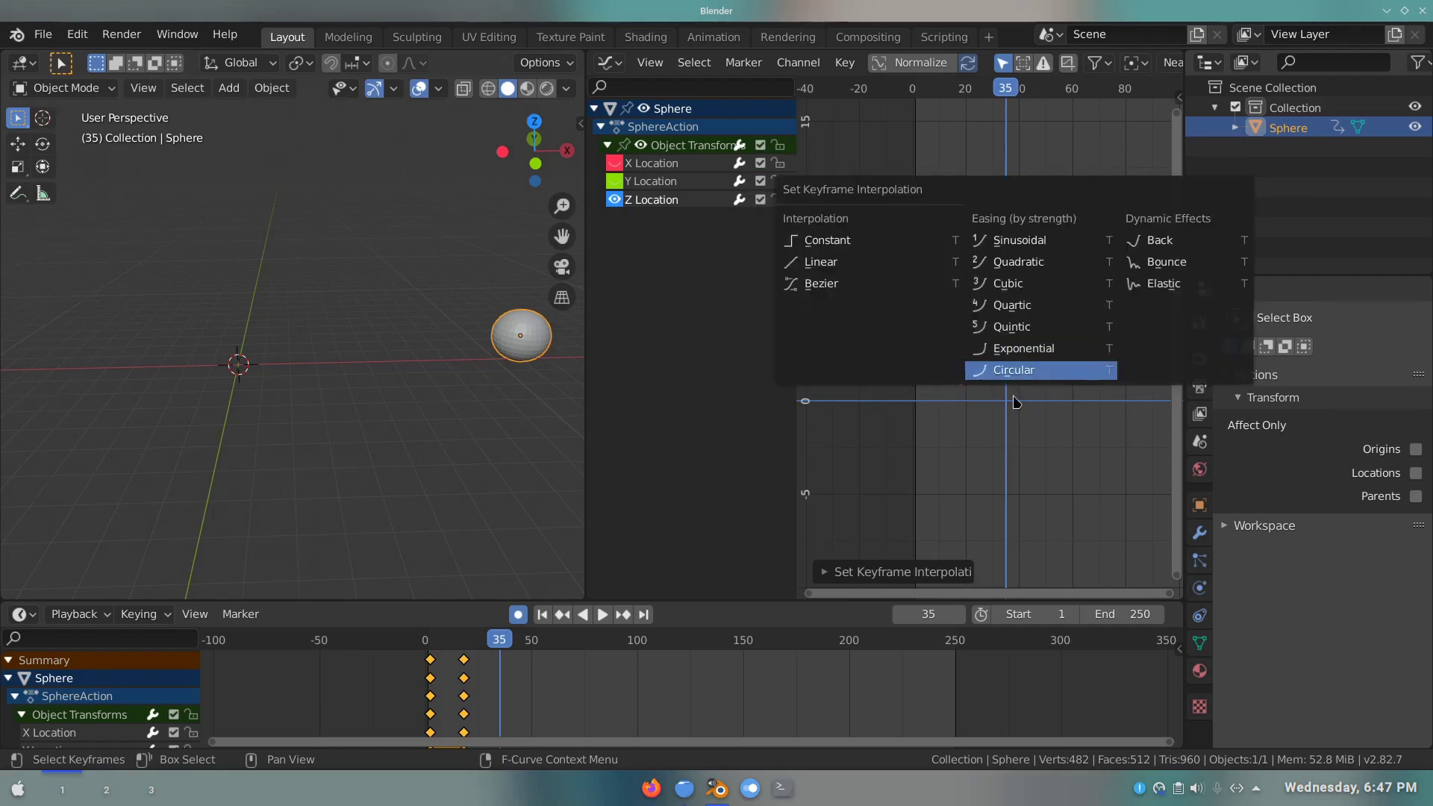
left_click(1023, 370)
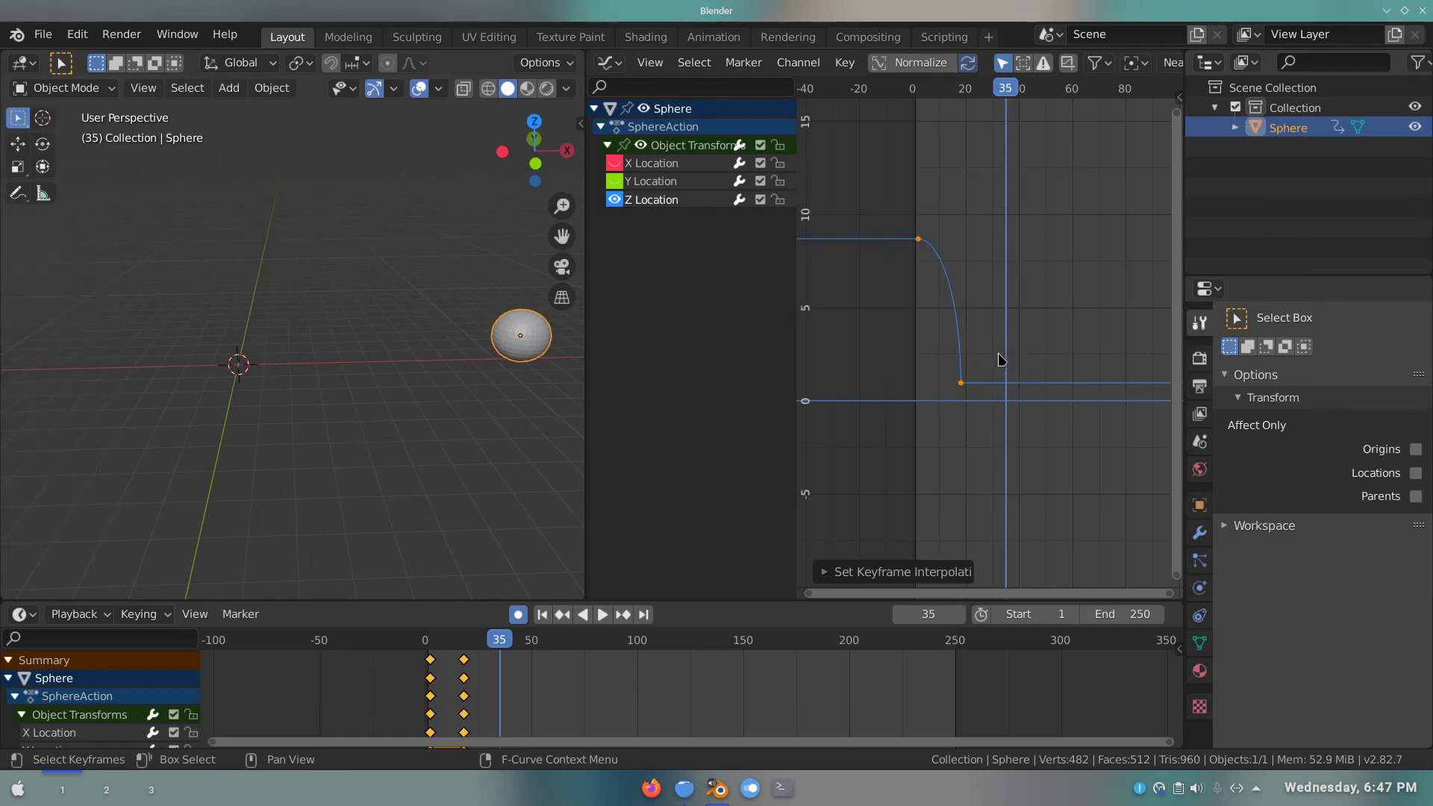
key("t")
left_click(882, 270)
- Reselect the drop keys, try Quadratic and Exponential, and settle on Bezier interpolation
left_click(1012, 326)
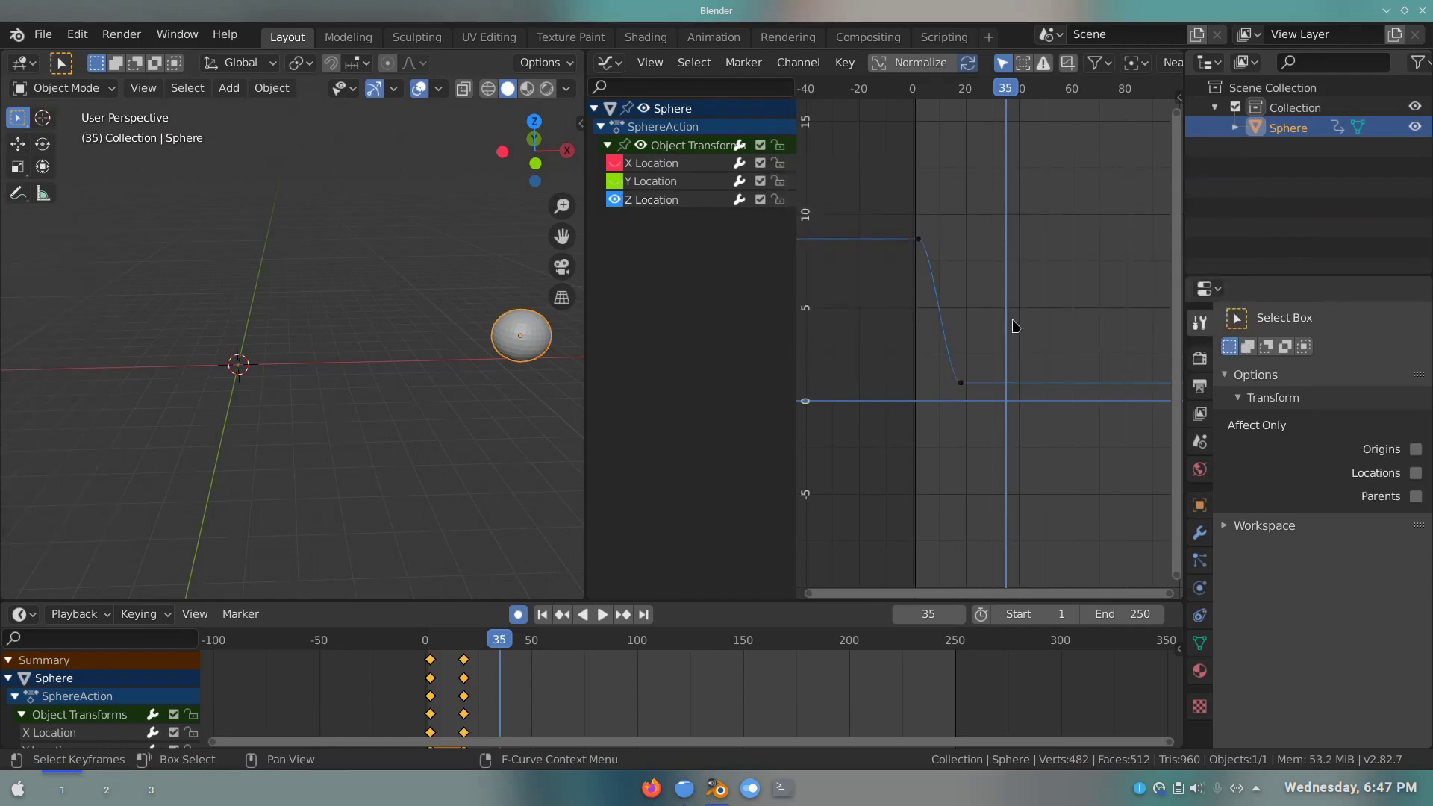
left_click_drag(861, 340, 983, 397)
key("t")
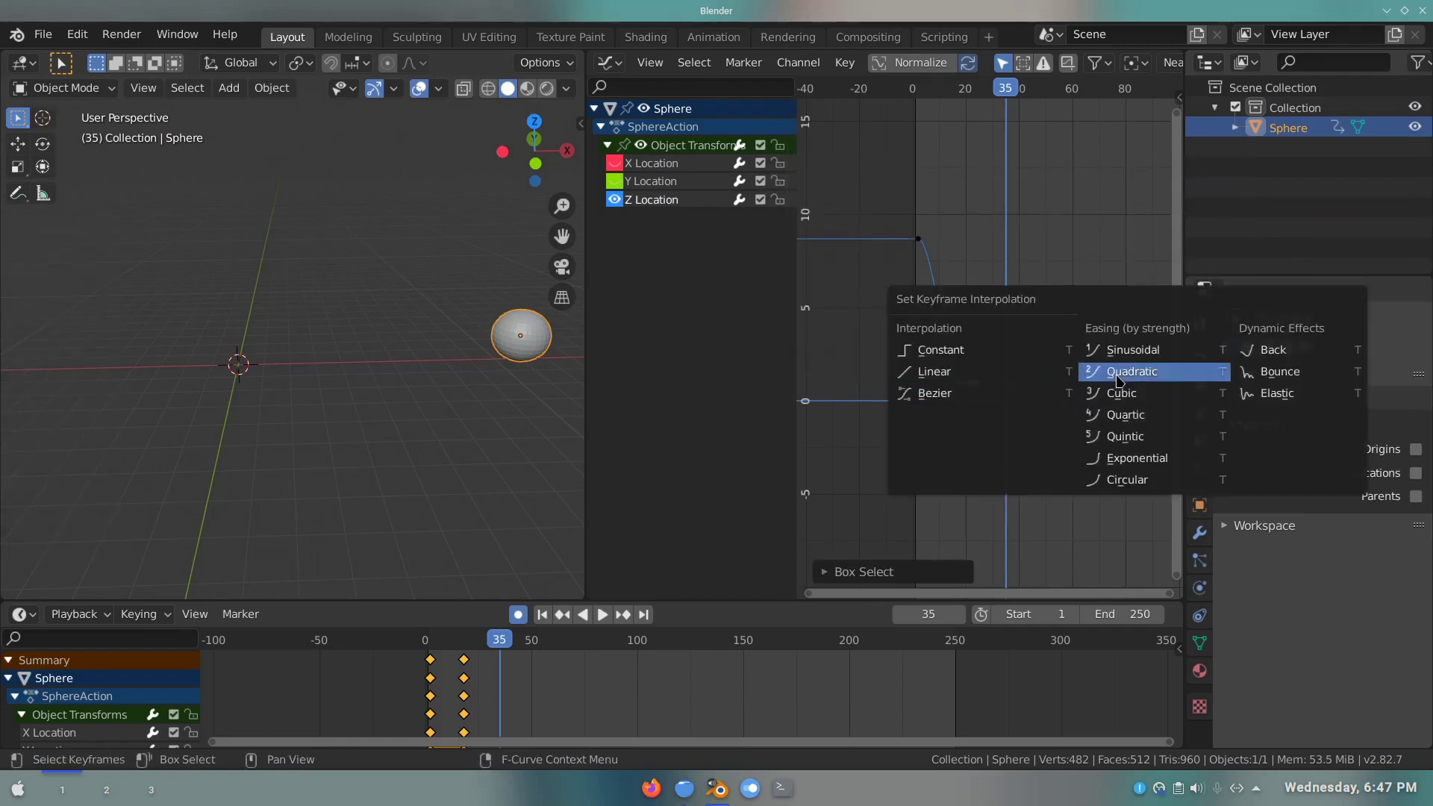
left_click(1120, 373)
key("t")
left_click(1125, 456)
key("t")
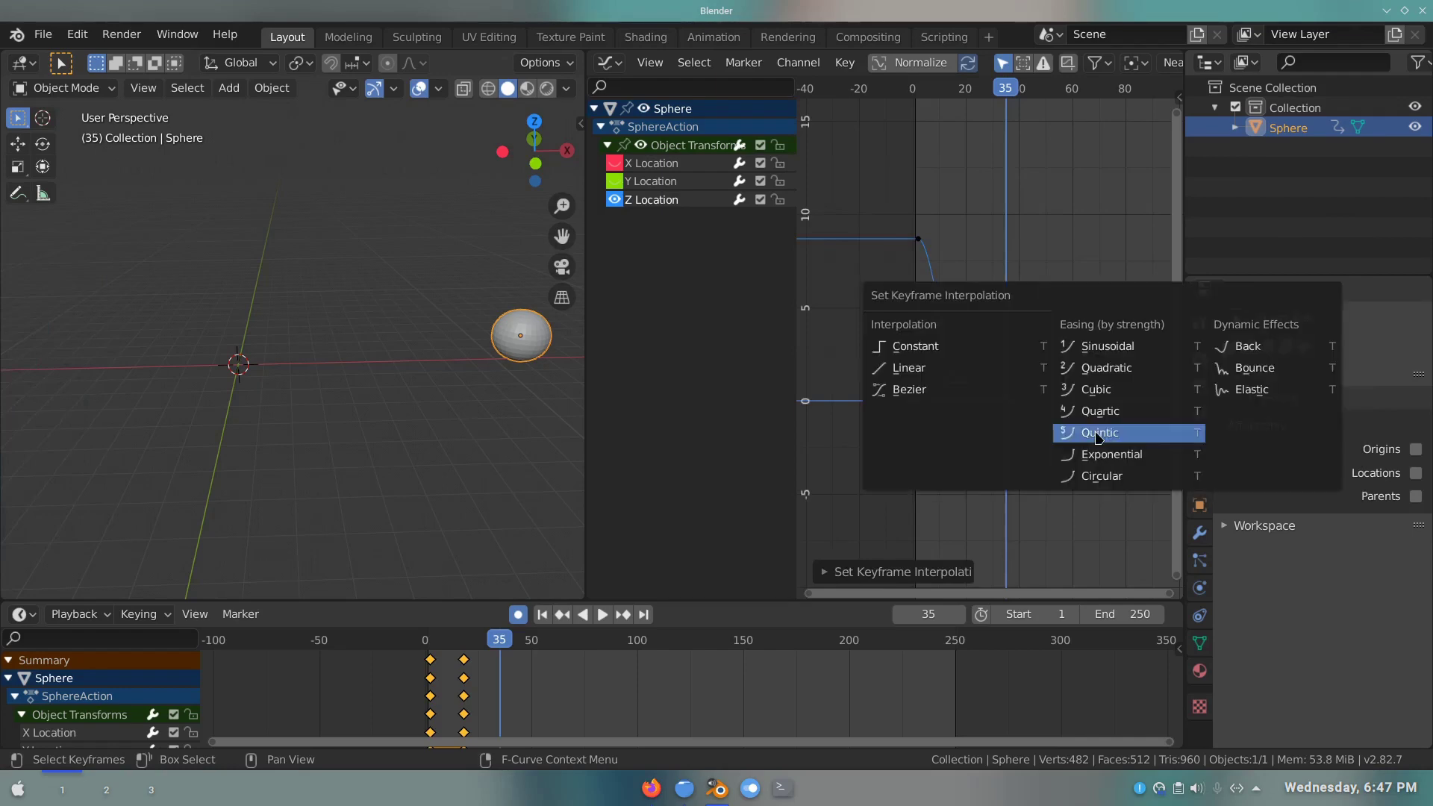
left_click(933, 389)
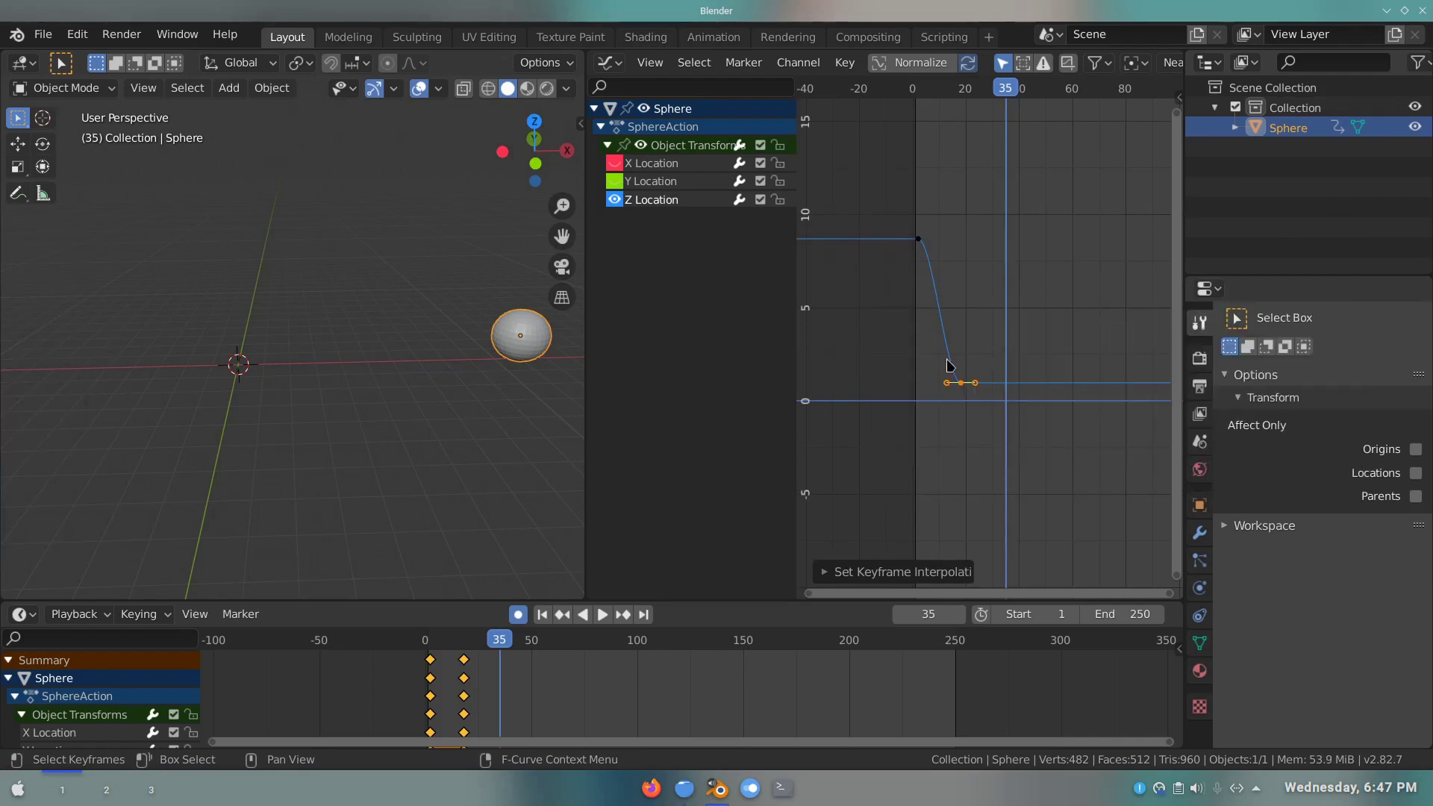
- Widen the Bezier handles on the drop's top Z Location keyframe
left_click(922, 196)
left_click_drag(974, 259, 973, 258)
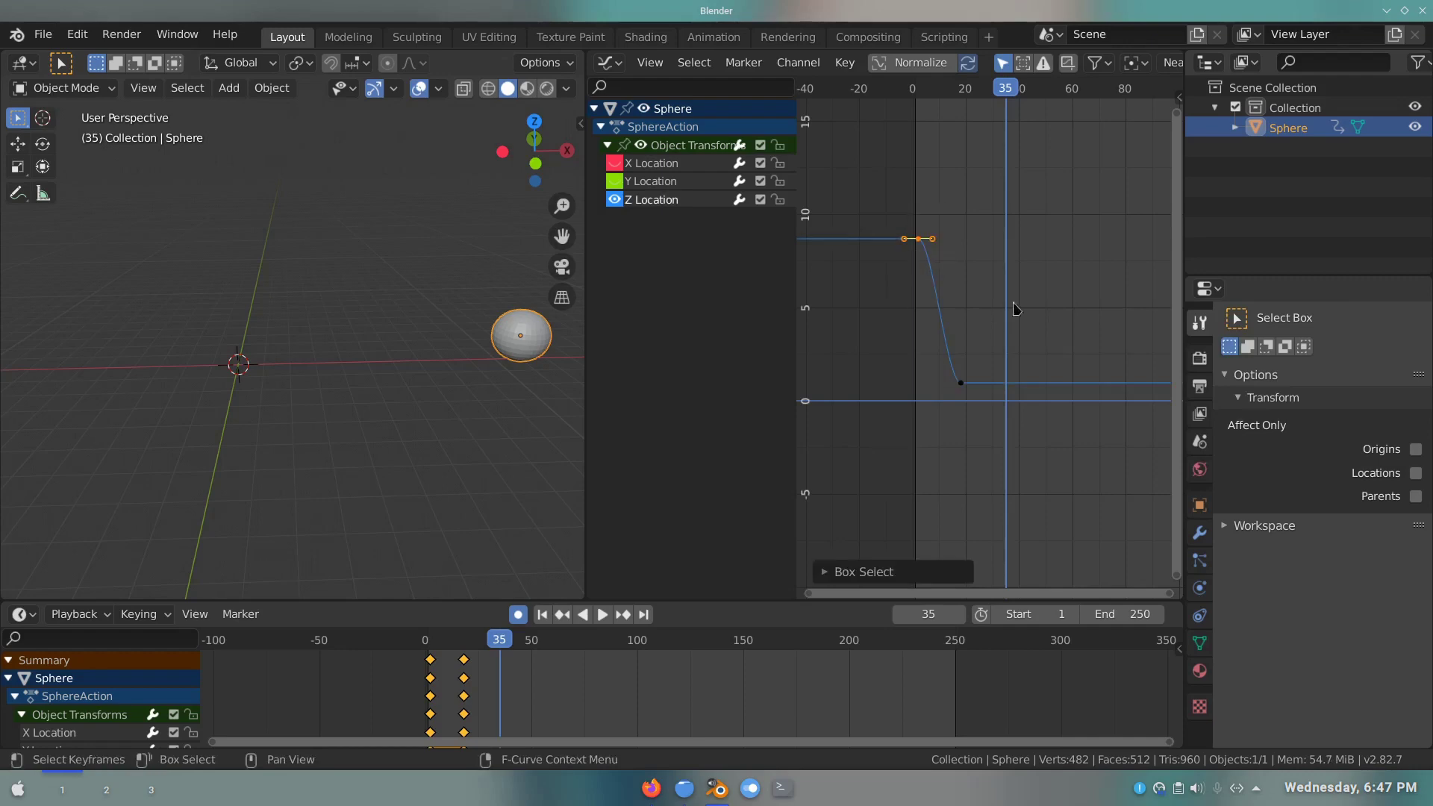
scroll(1033, 272, "up", 2)
scroll(1013, 354, "up", 2)
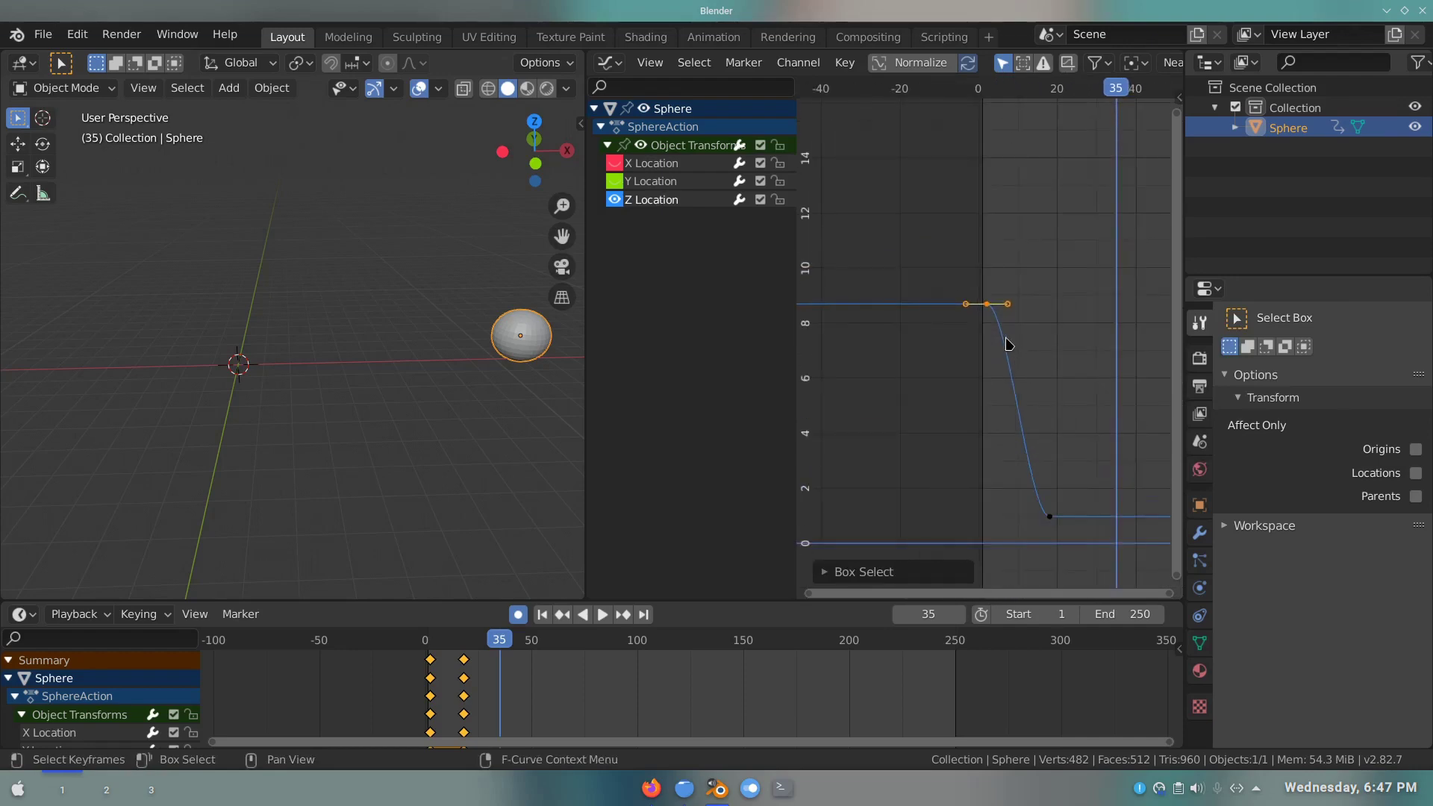
key("s")
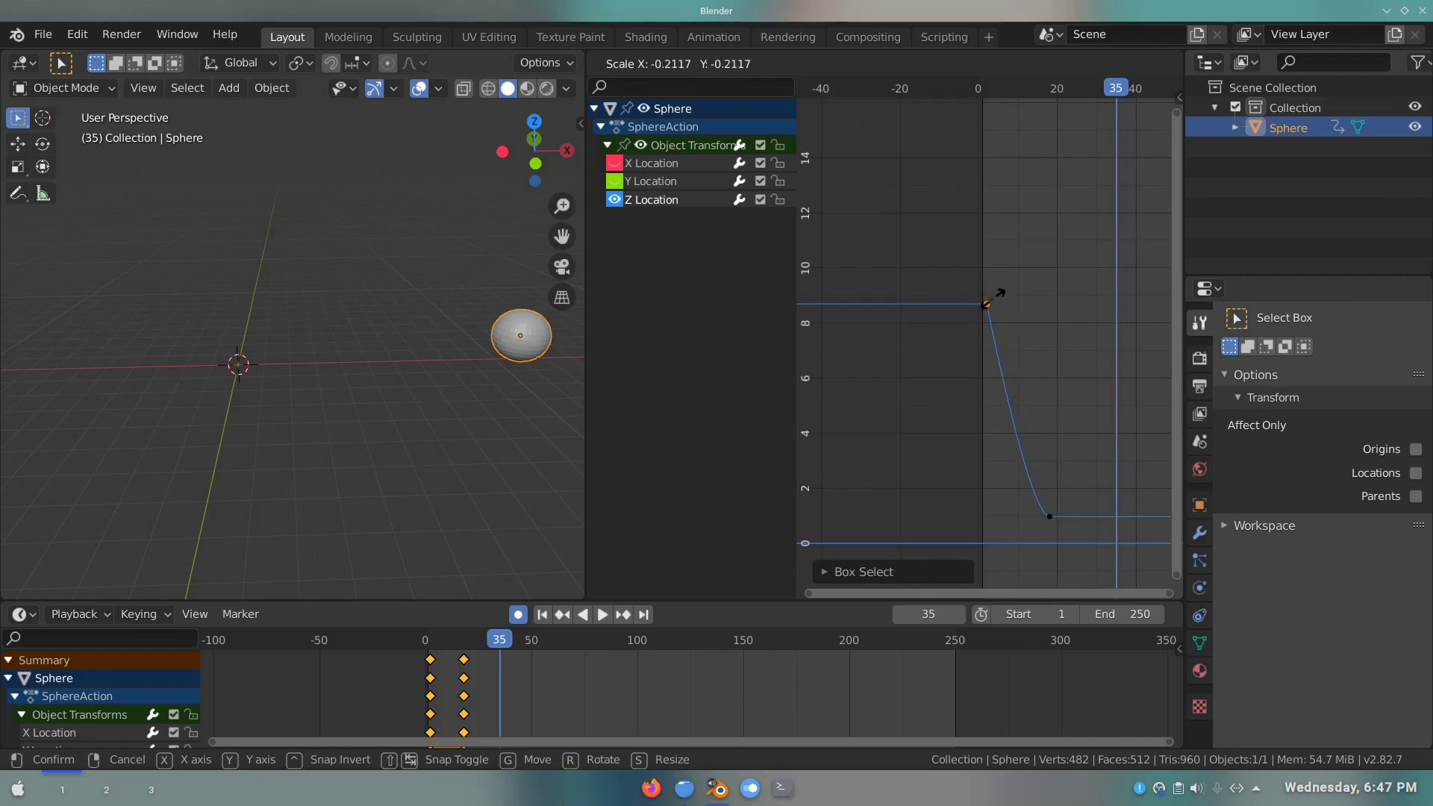
left_click(992, 309)
- Try scaling the lower keyframe's handles, cancel it, and select both Z keys
left_click_drag(961, 470, 1135, 584)
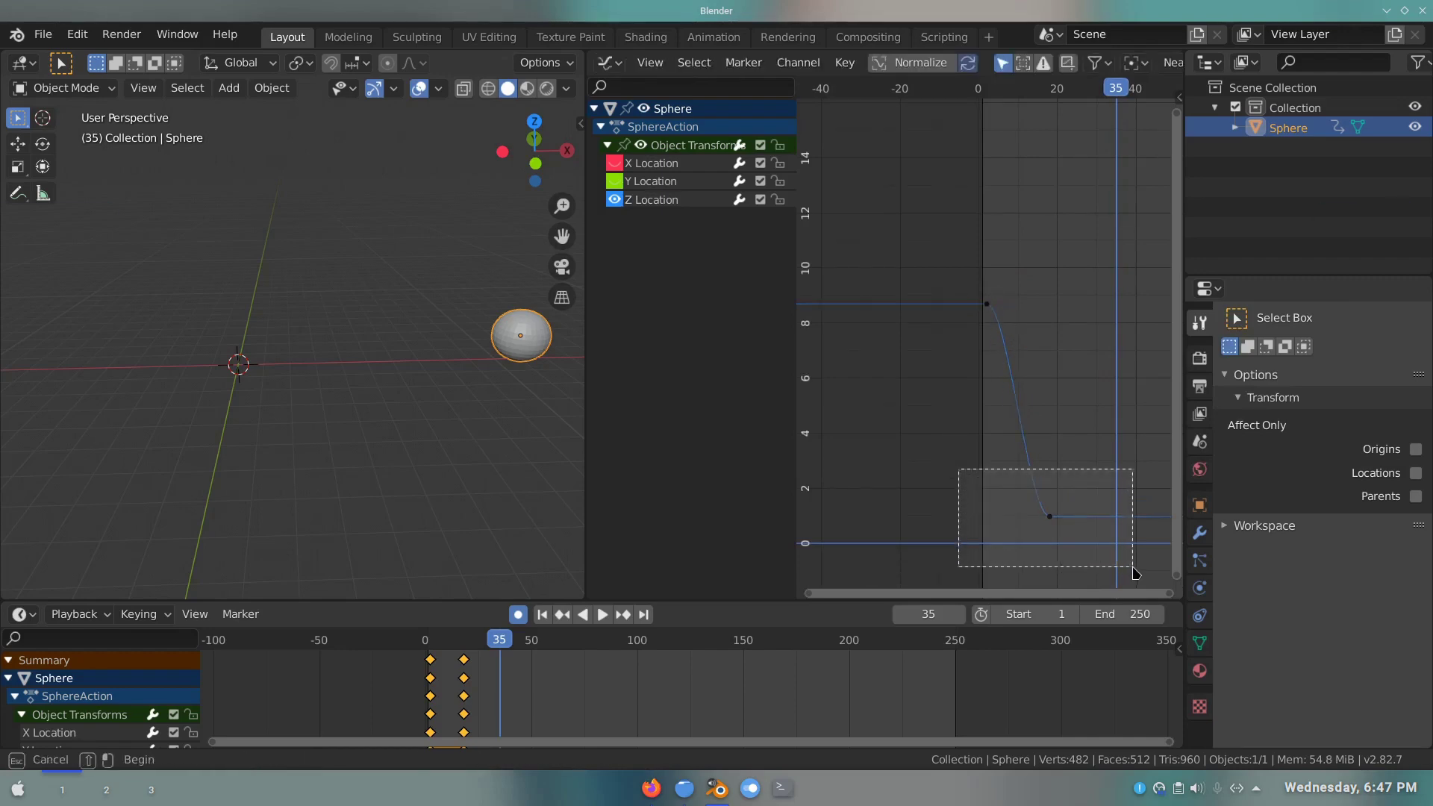
key("s")
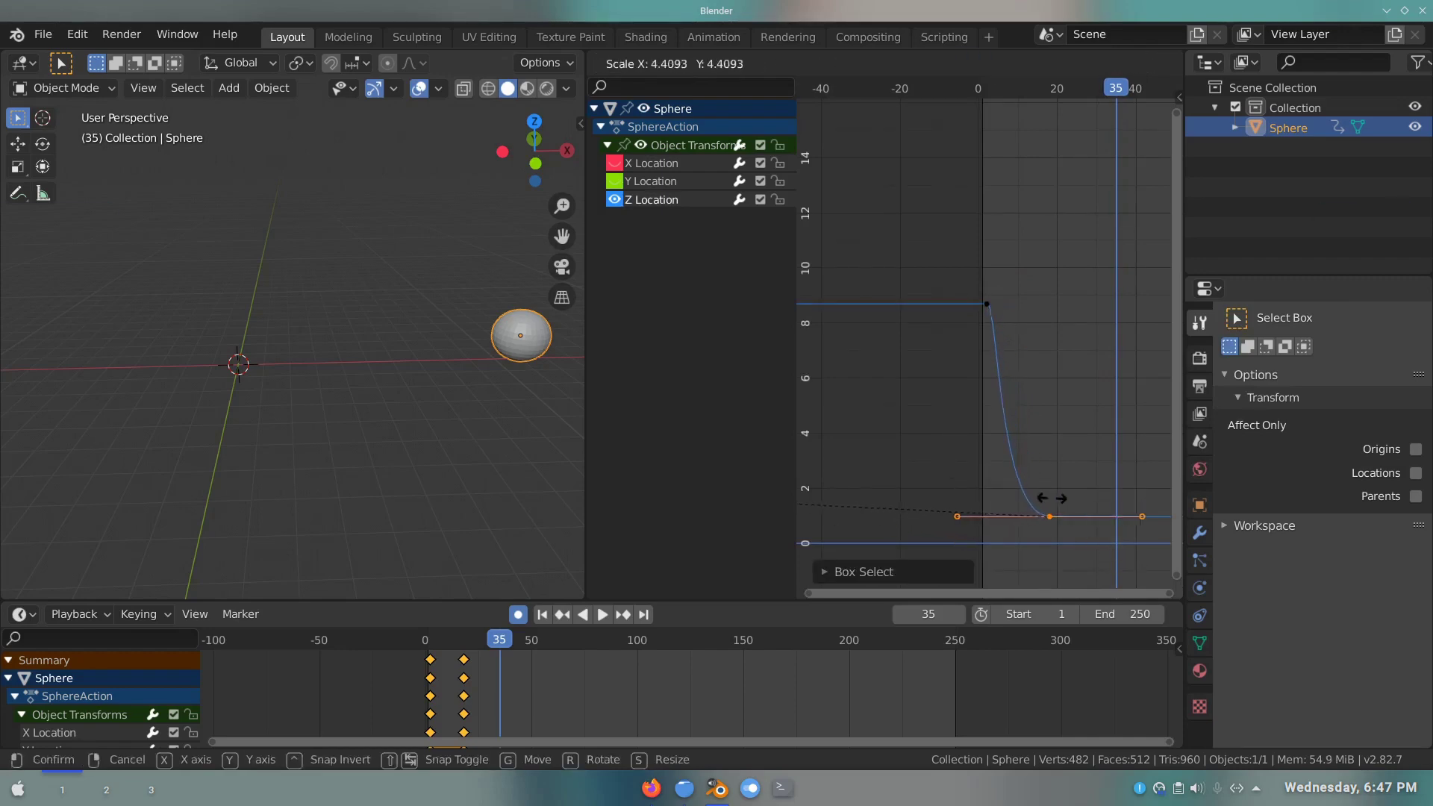
right_click(1016, 509)
left_click_drag(938, 231, 1126, 576)
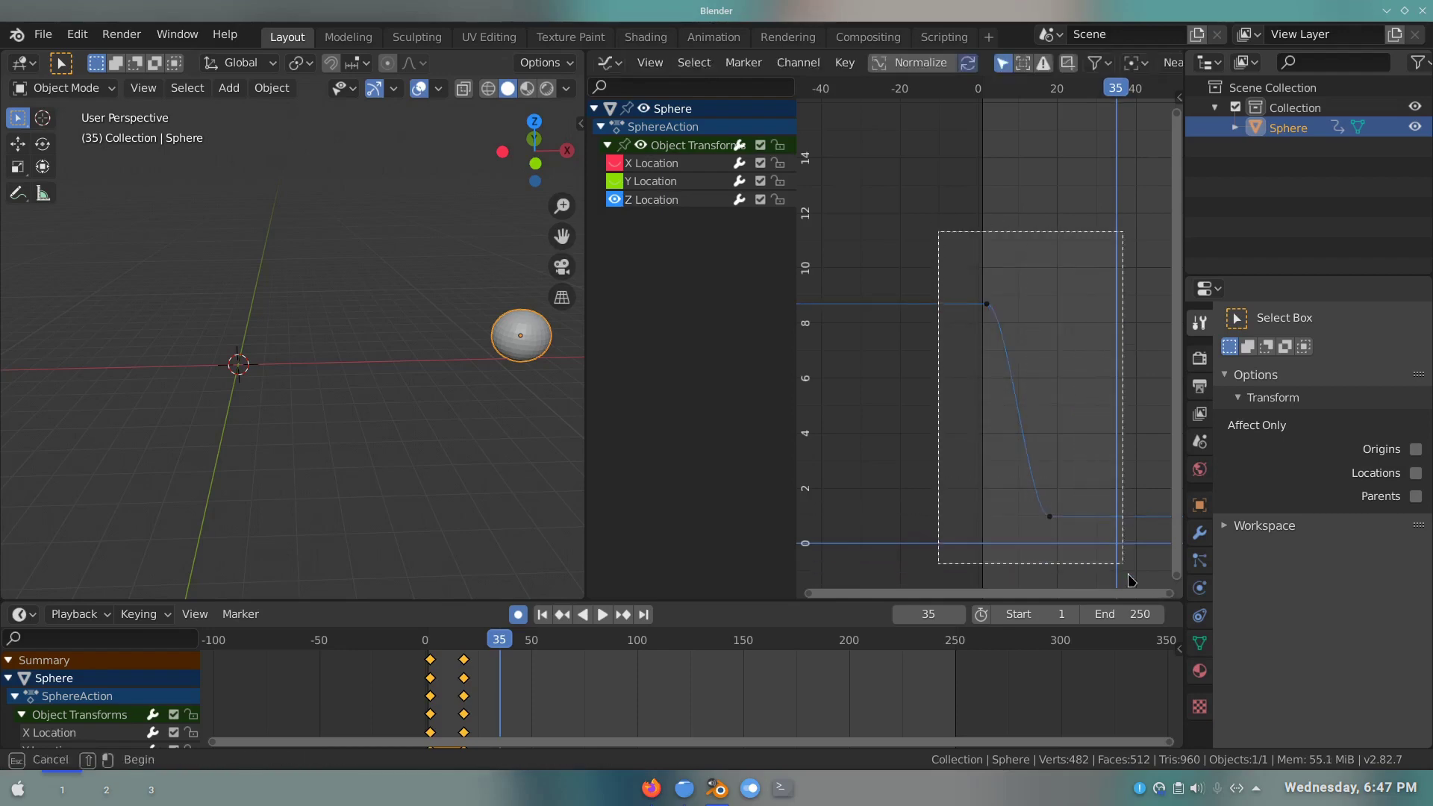
- Set the pivot to Individual Centers and widen the selected keyframes' handles
key("s")
right_click(1102, 438)
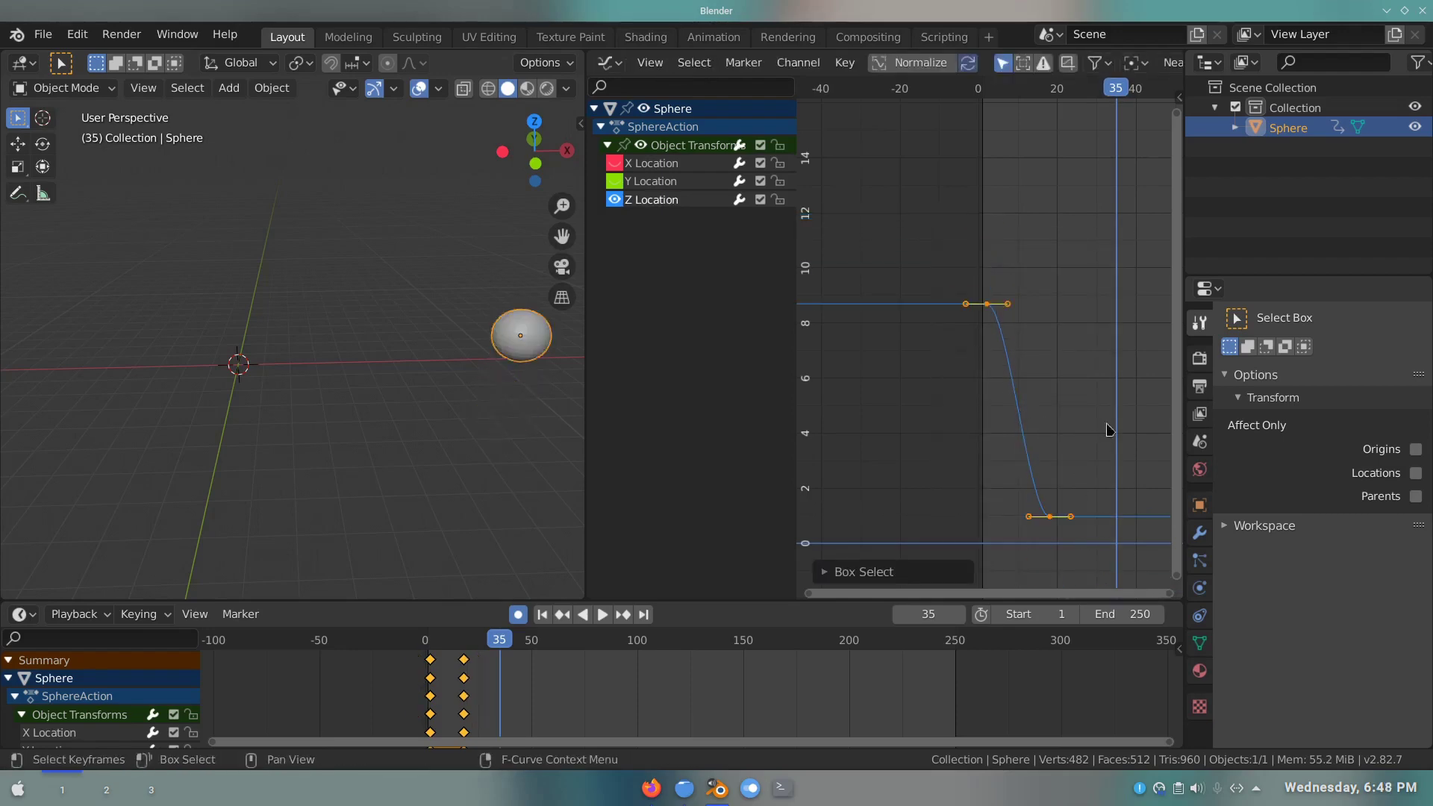
scroll(1089, 63, "down", 3)
scroll(1059, 63, "down", 1)
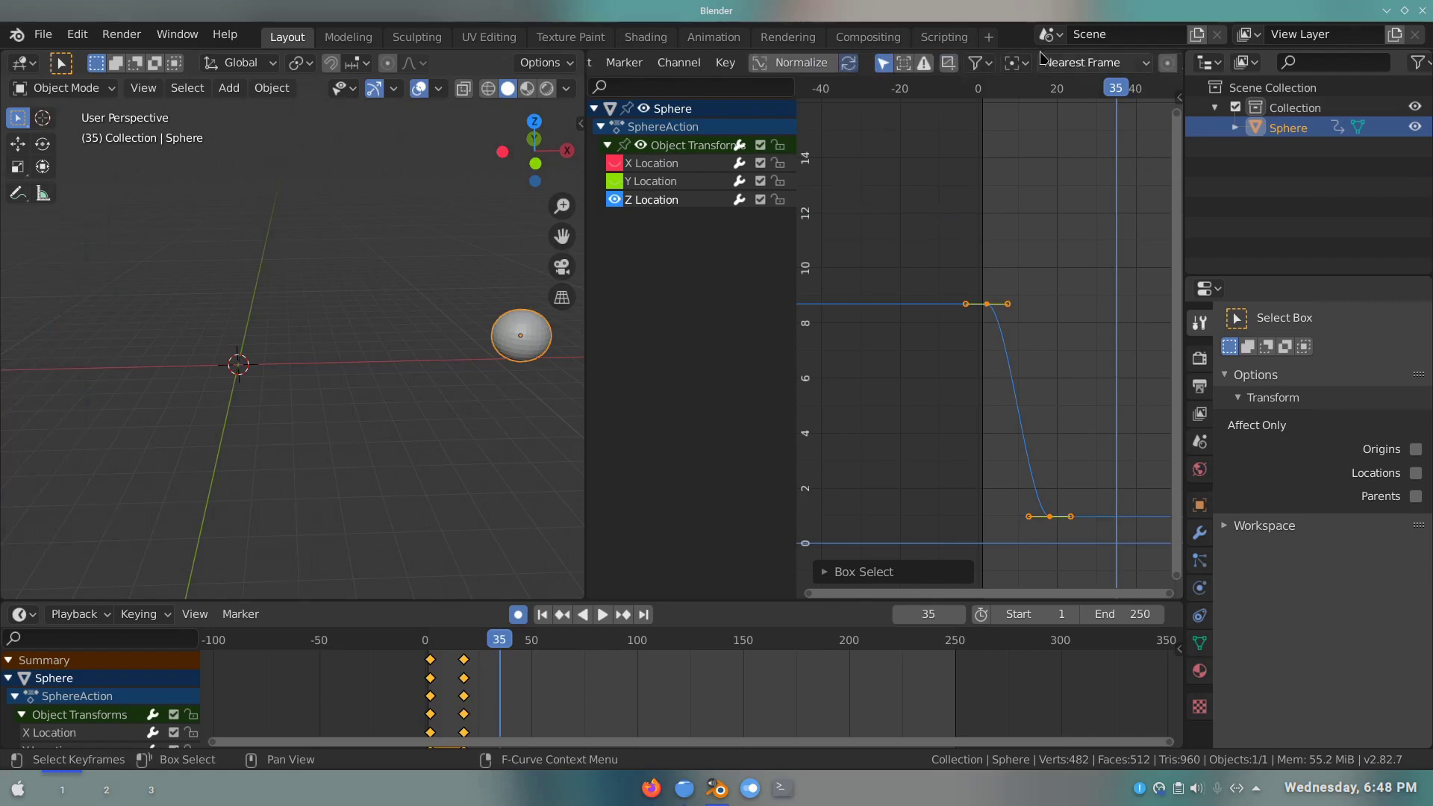
left_click(1022, 64)
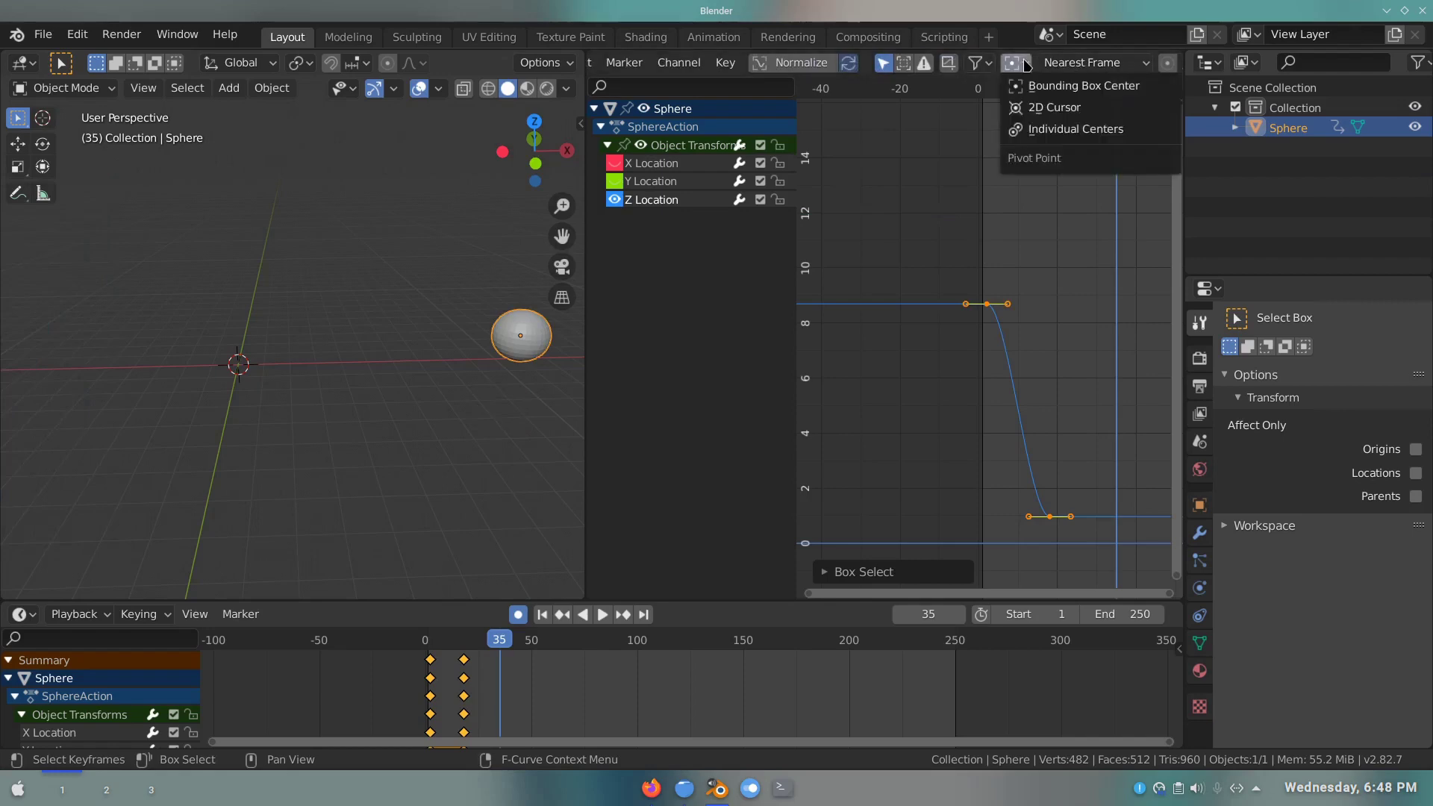
left_click(1058, 129)
key("s")
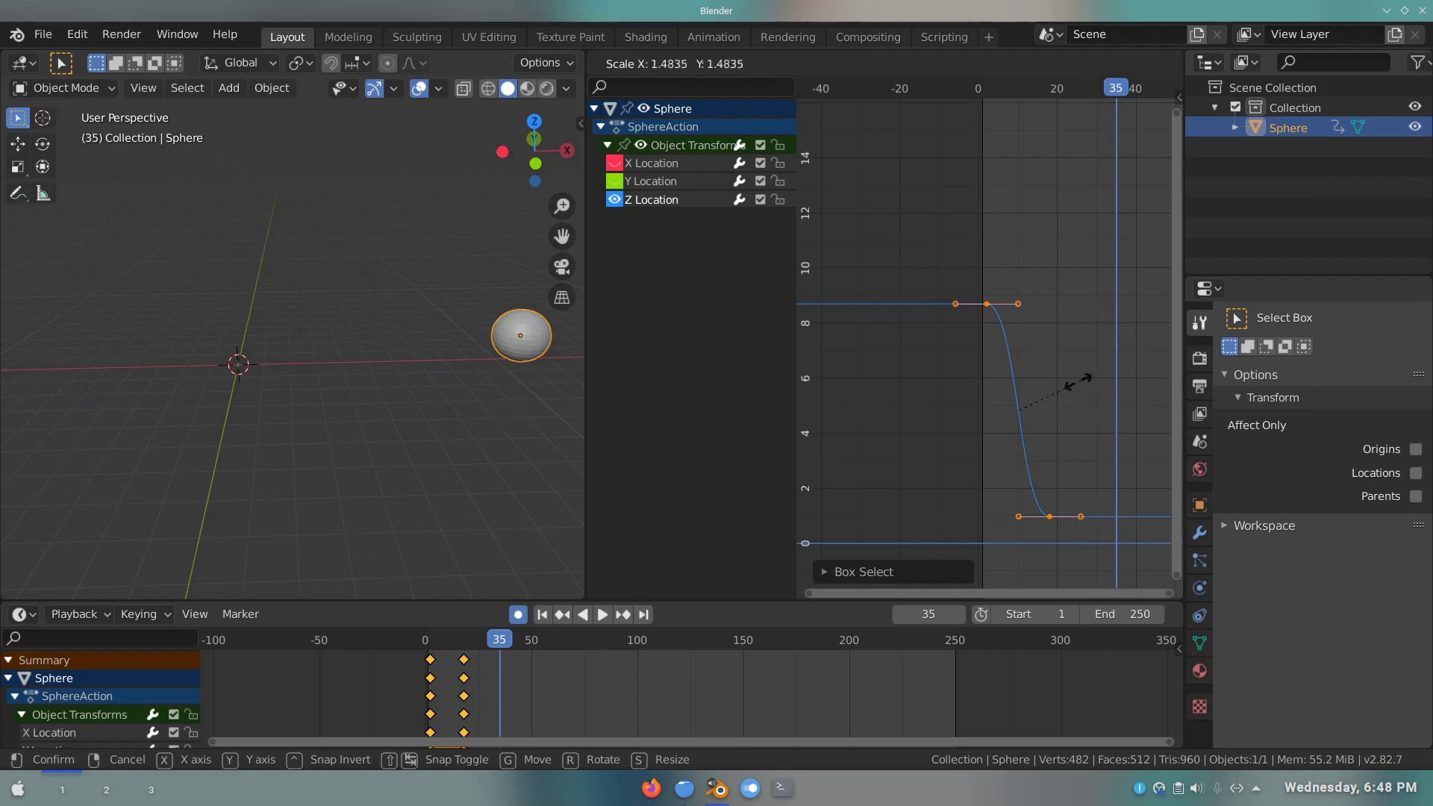
left_click(1022, 393)
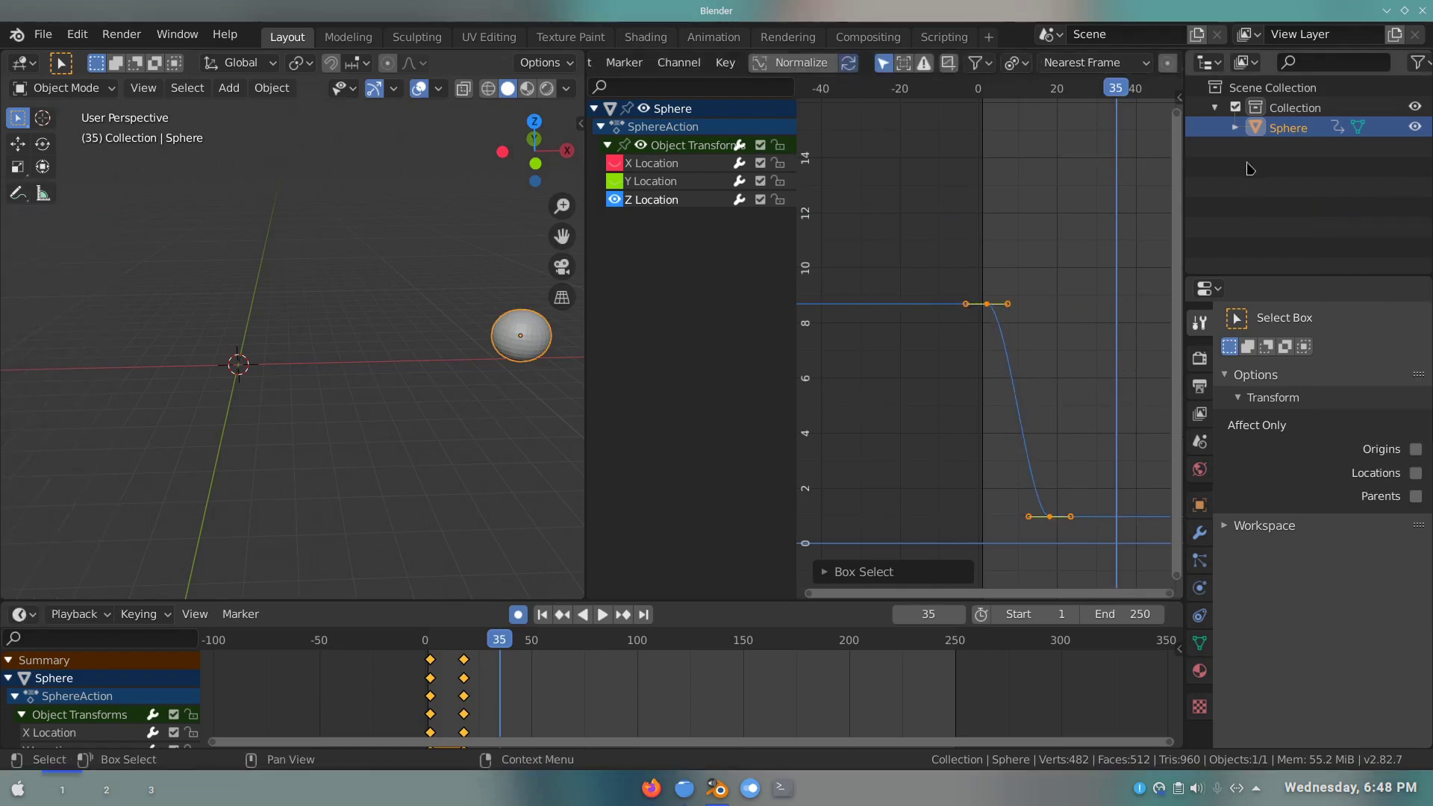
- Switch the pivot to Bounding Box Center, compress the keys, then stretch them in time with S X
key("g")
key("Escape")
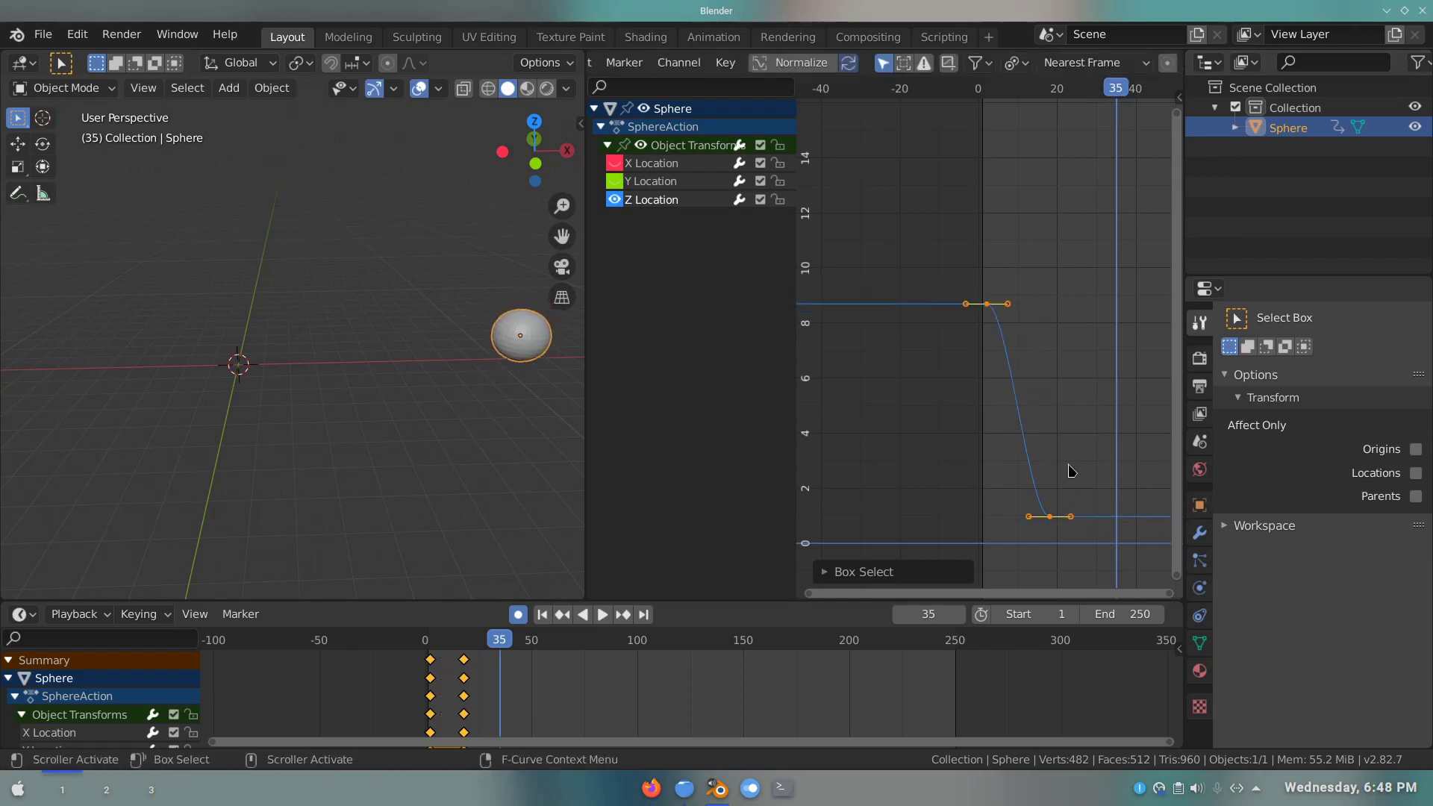
left_click(1028, 63)
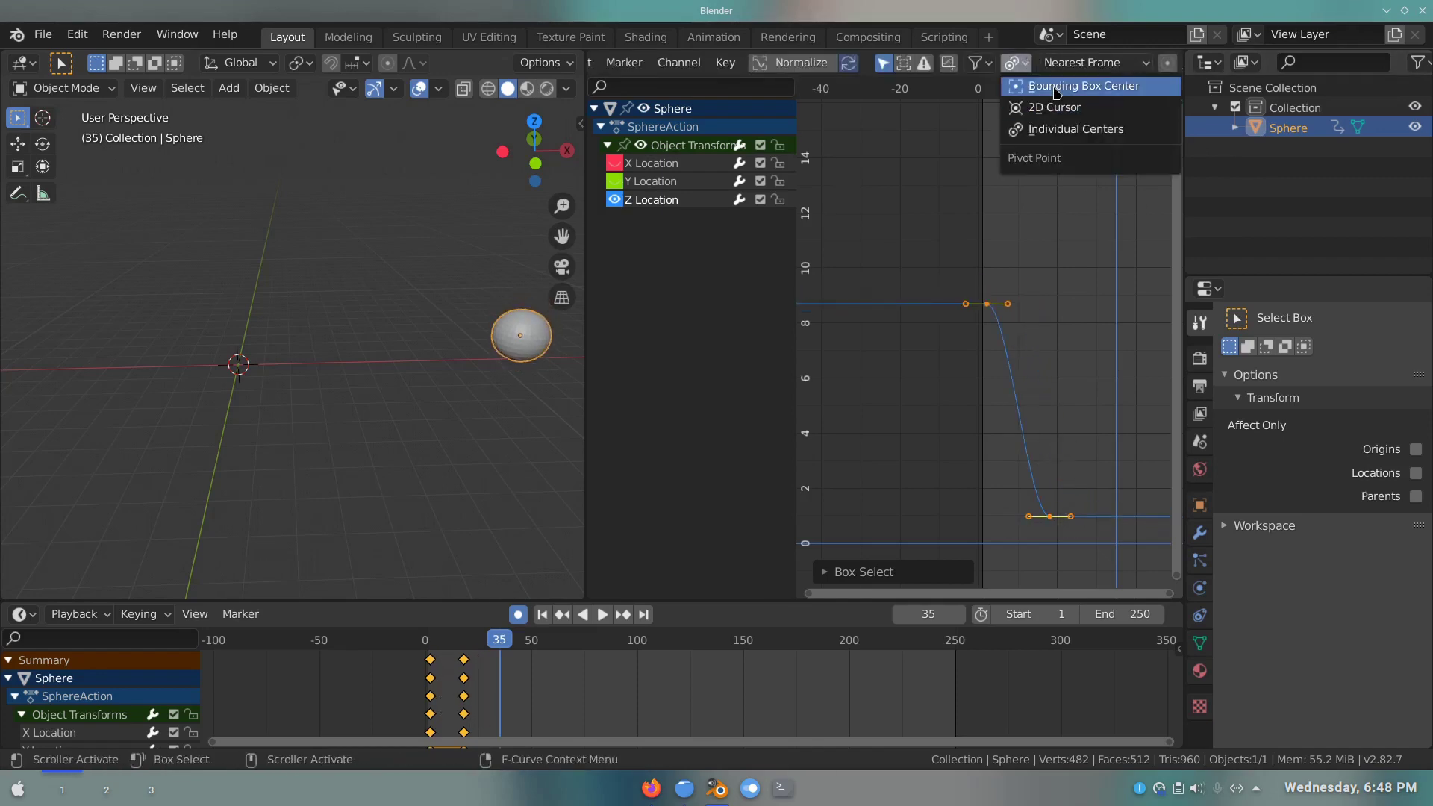
left_click(1149, 42)
key("s")
left_click(1044, 443)
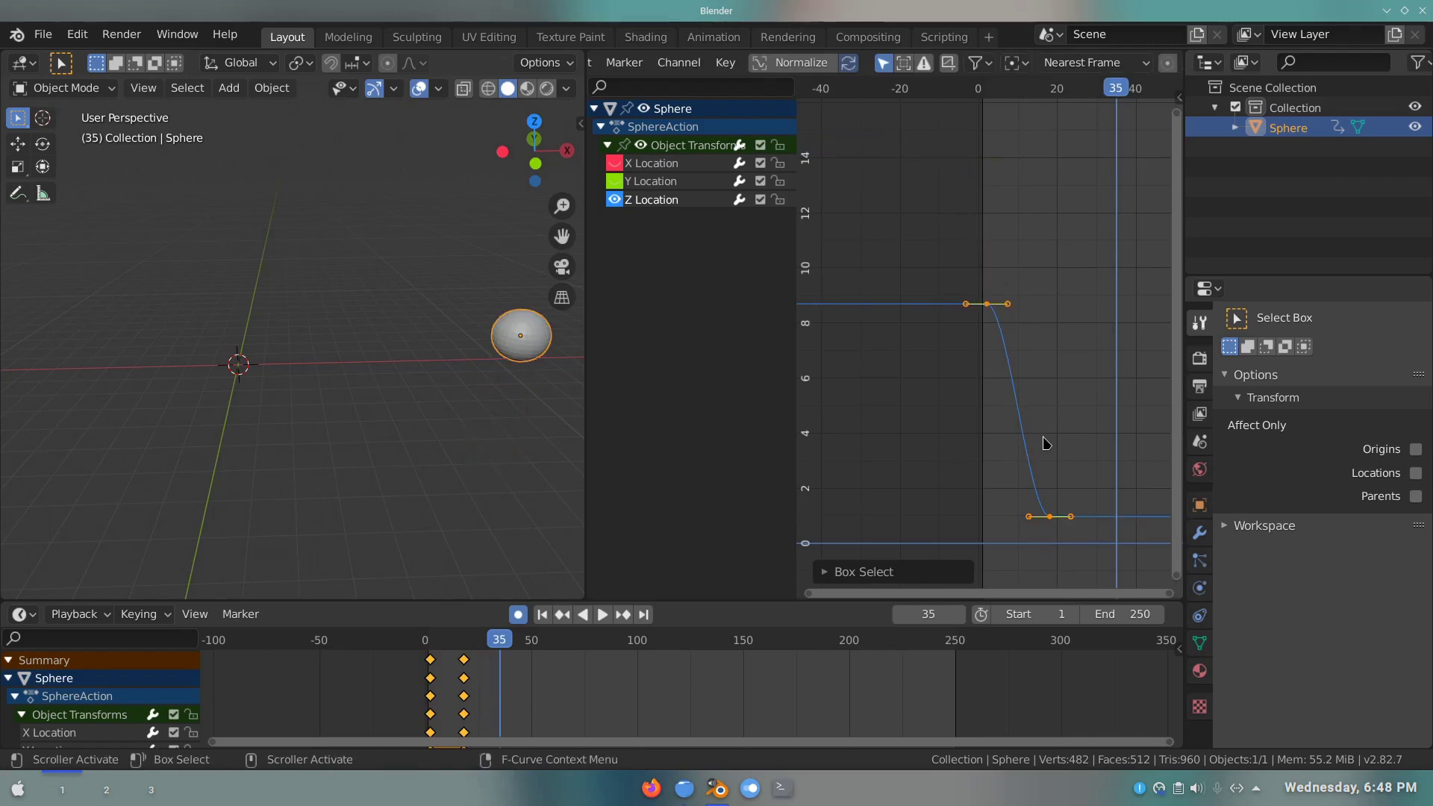
key("s")
key("x")
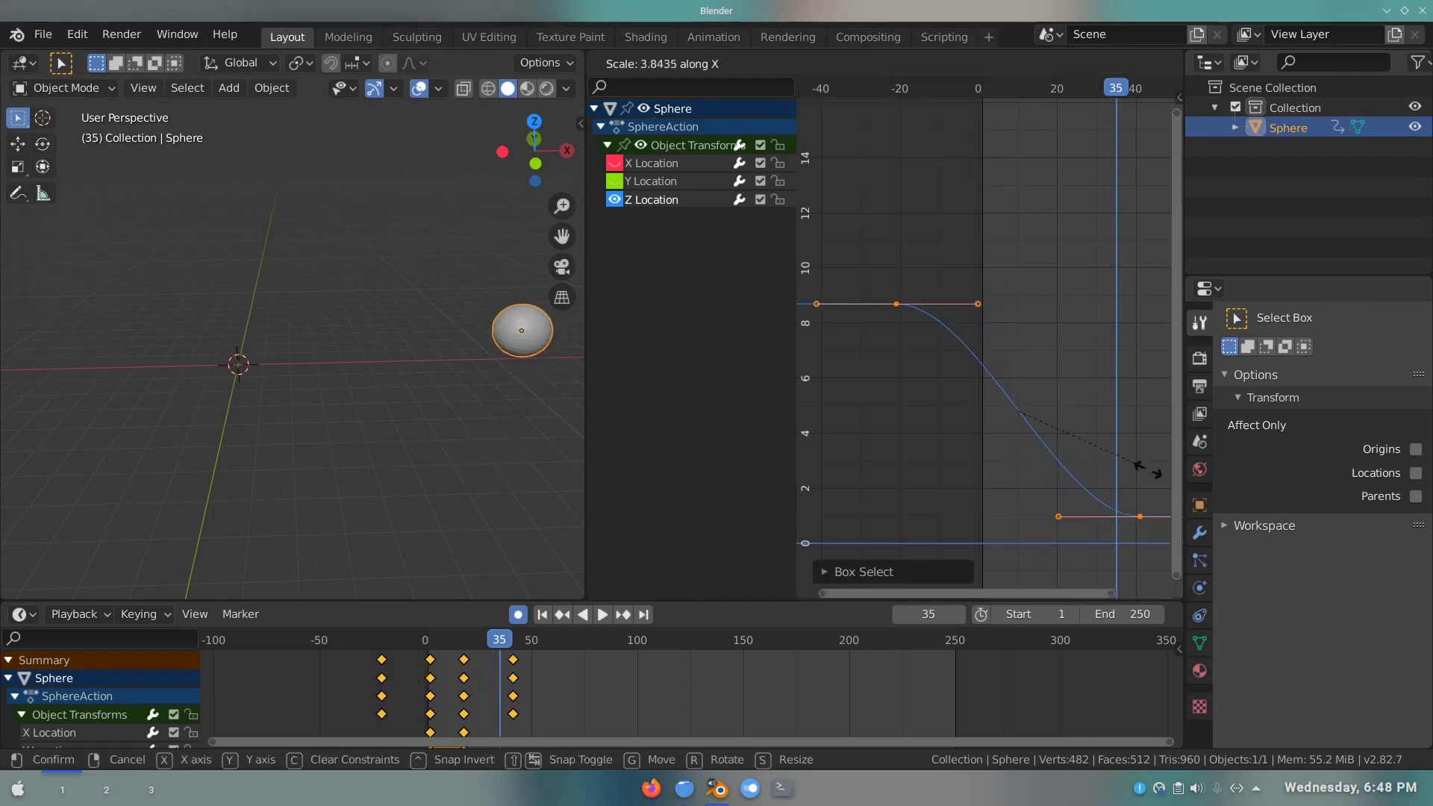
left_click(1042, 453)
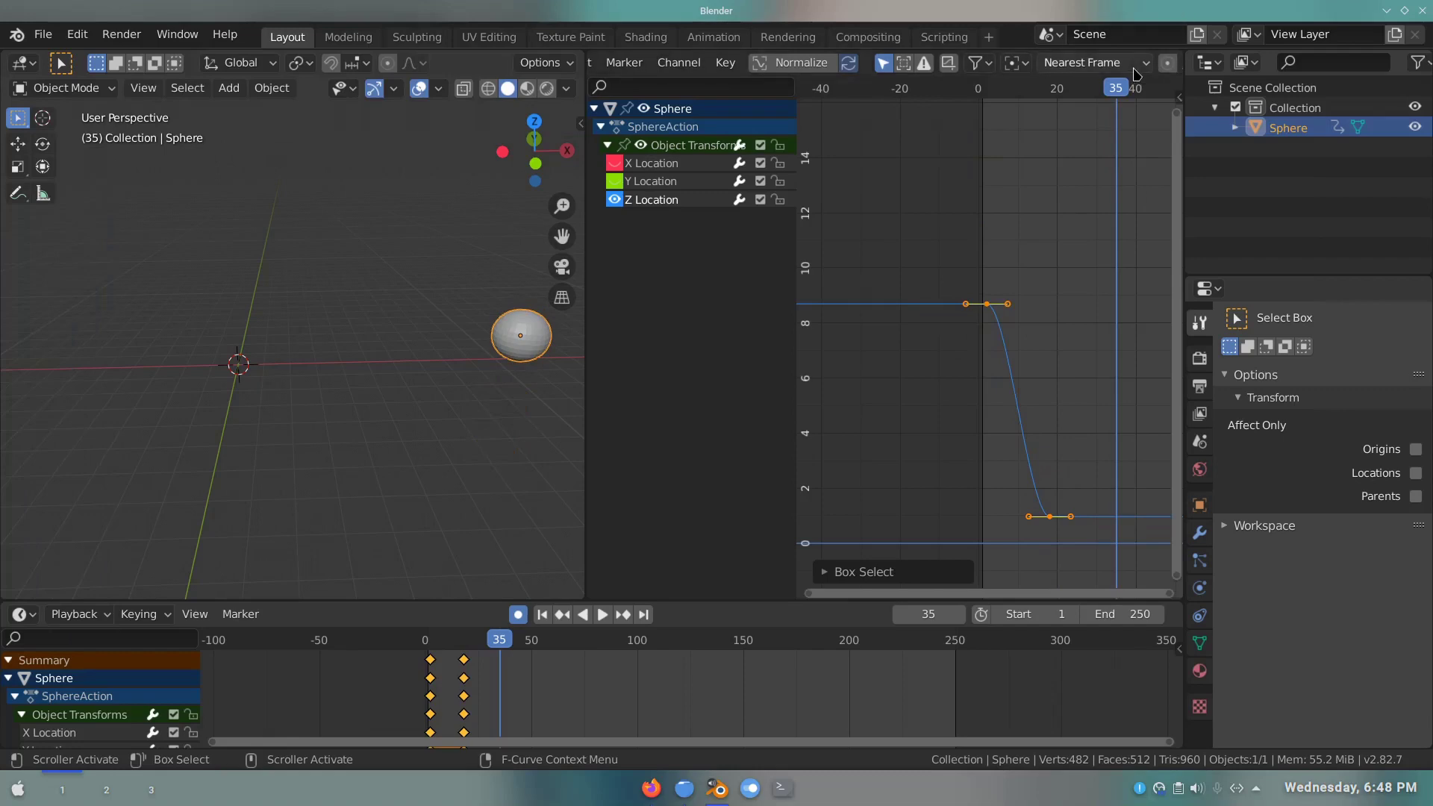
scroll(1088, 63, "down", 1)
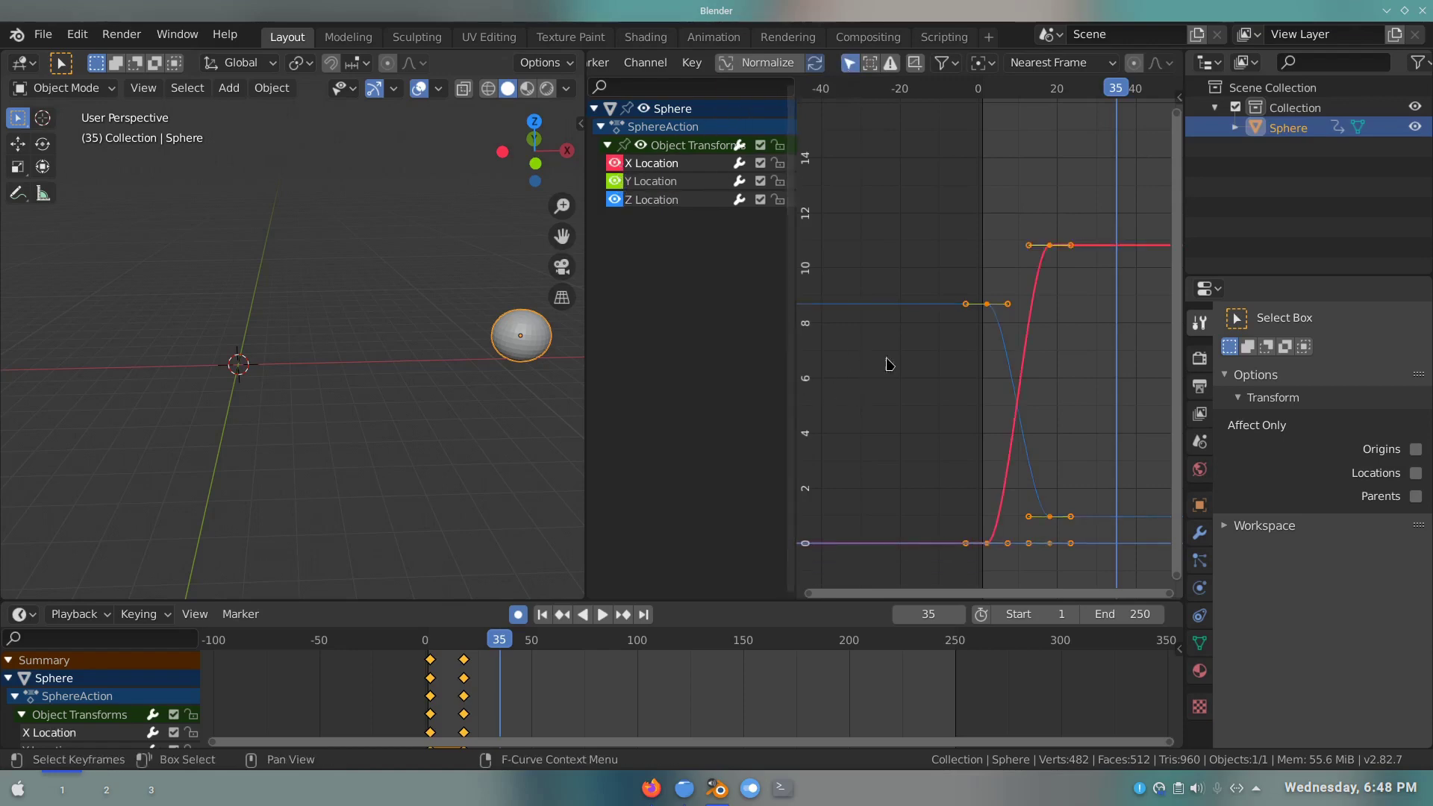
- Toggle the sphere's selection to see its curves appear and vanish in the graph
left_click(330, 422)
left_click(549, 333)
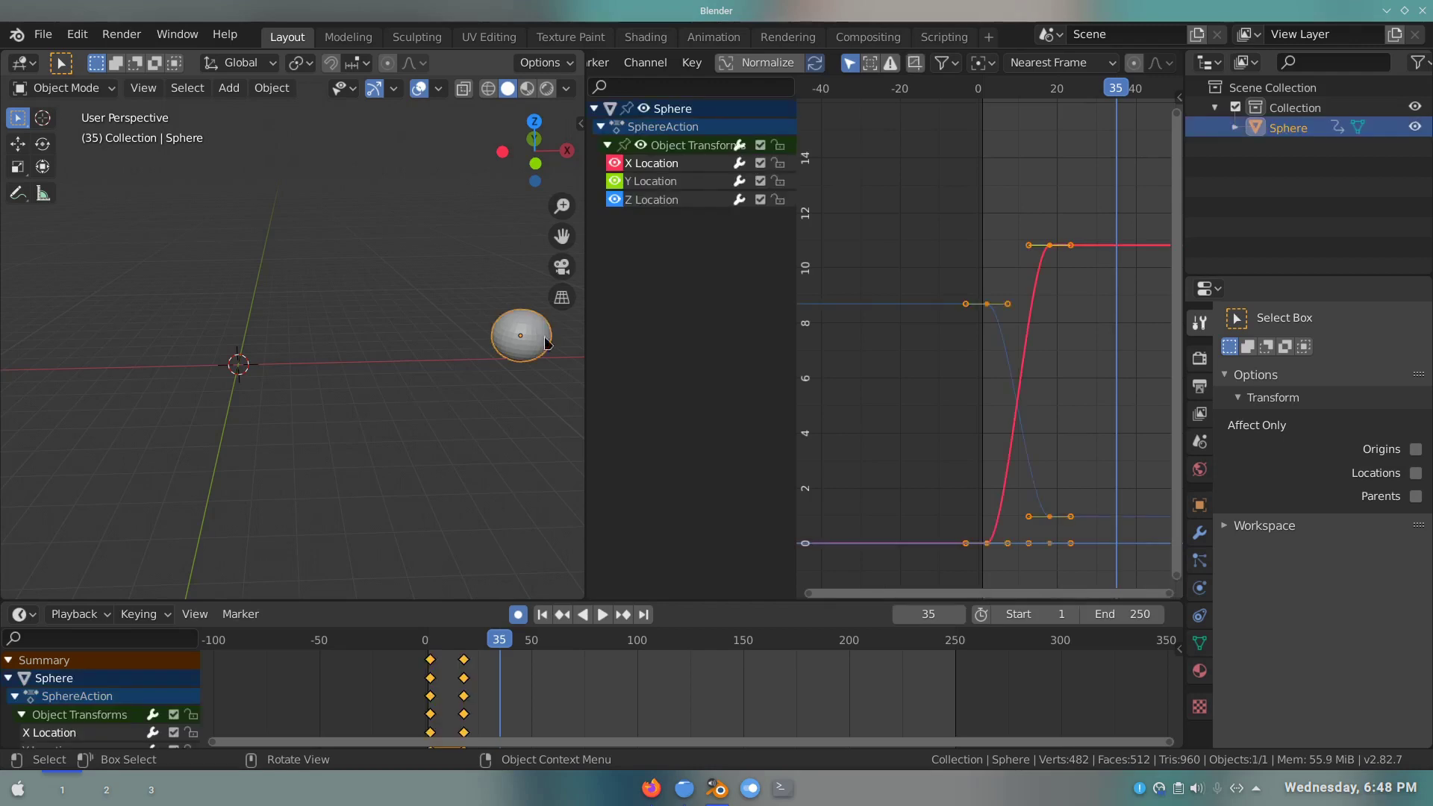
left_click(381, 389)
left_click(508, 358)
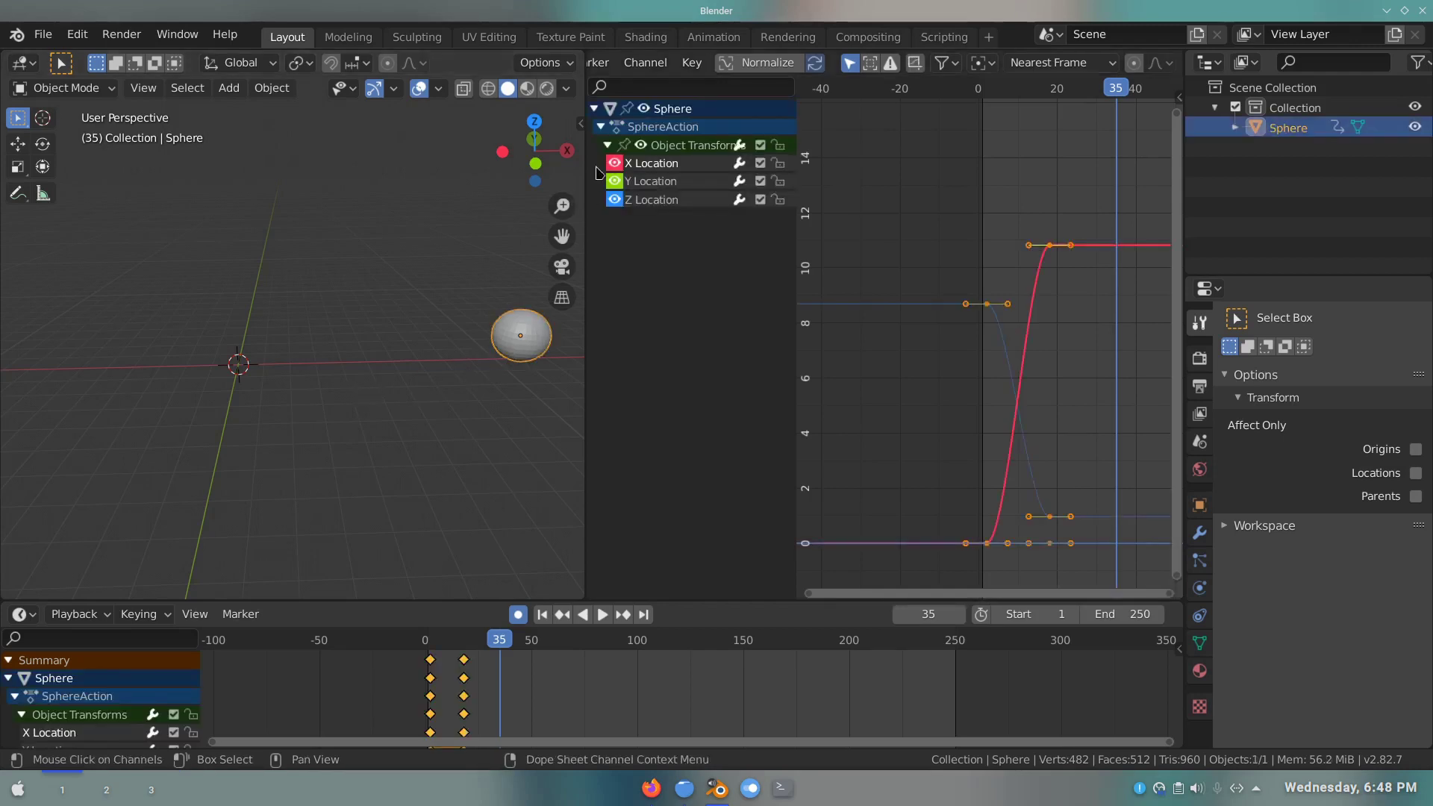
left_click(318, 406)
left_click(493, 339)
- Pin the Sphere channels and check the curves stay visible when the sphere is deselected
left_click(627, 109)
left_click(246, 385)
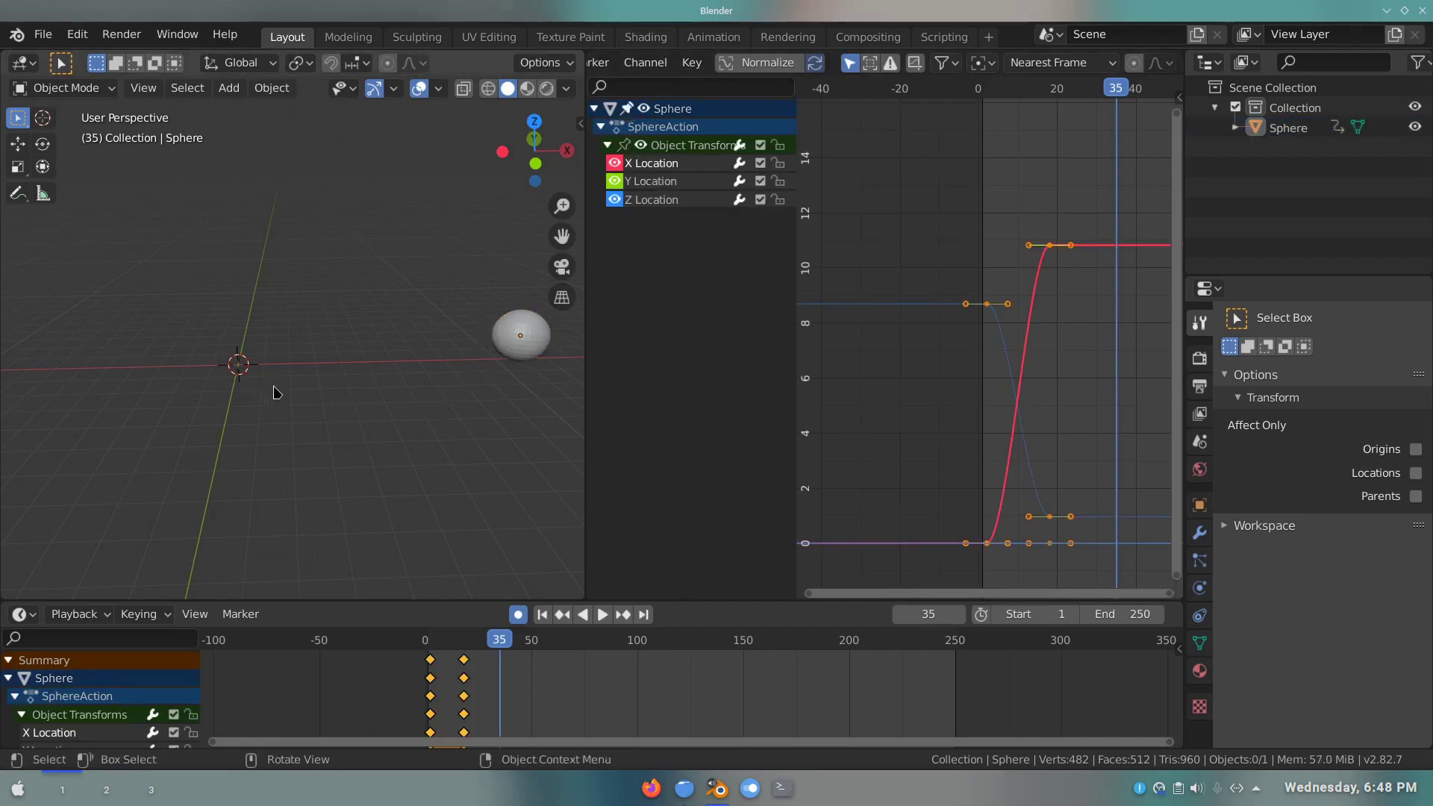
left_click(510, 350)
left_click(313, 433)
left_click(504, 355)
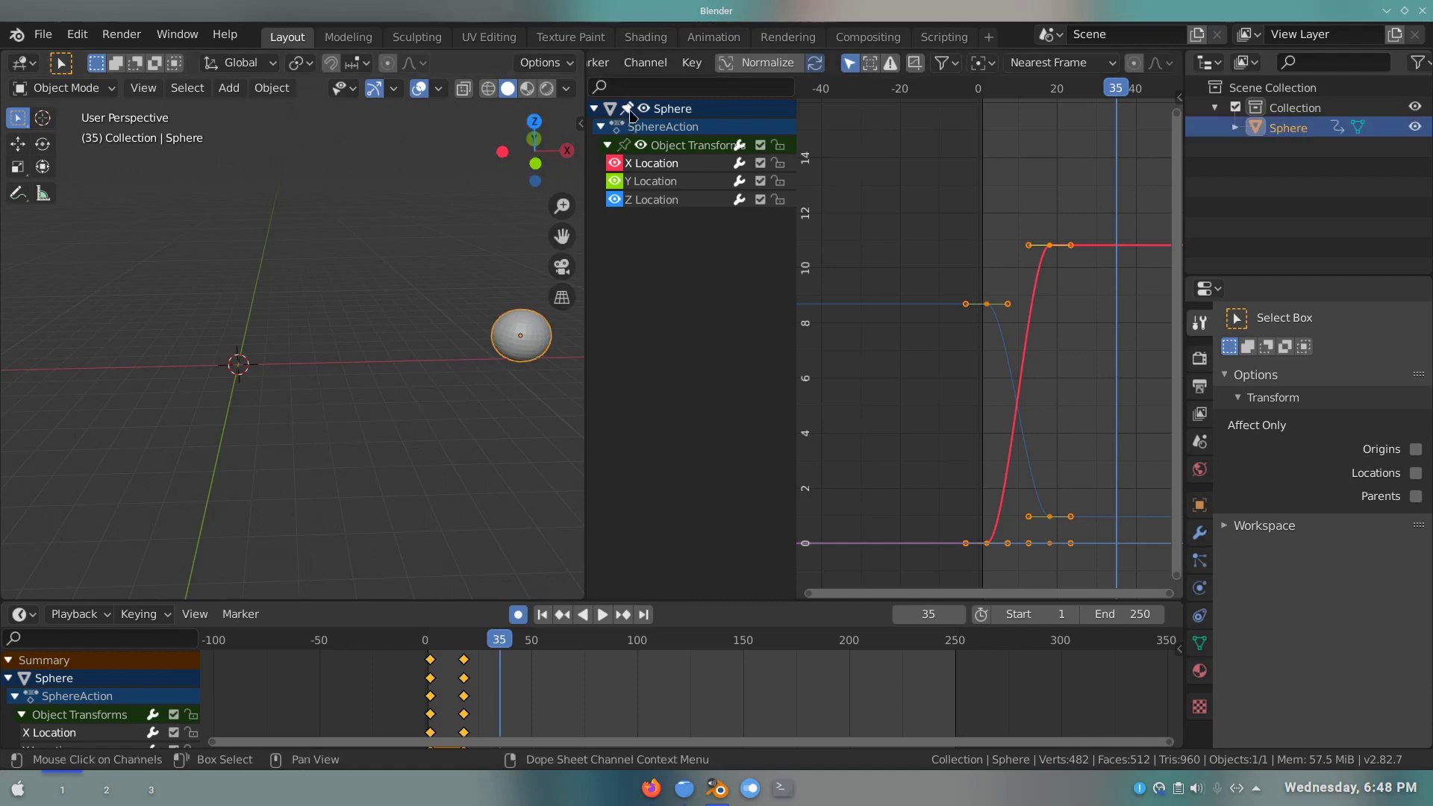
left_click(354, 360)
left_click(532, 344)
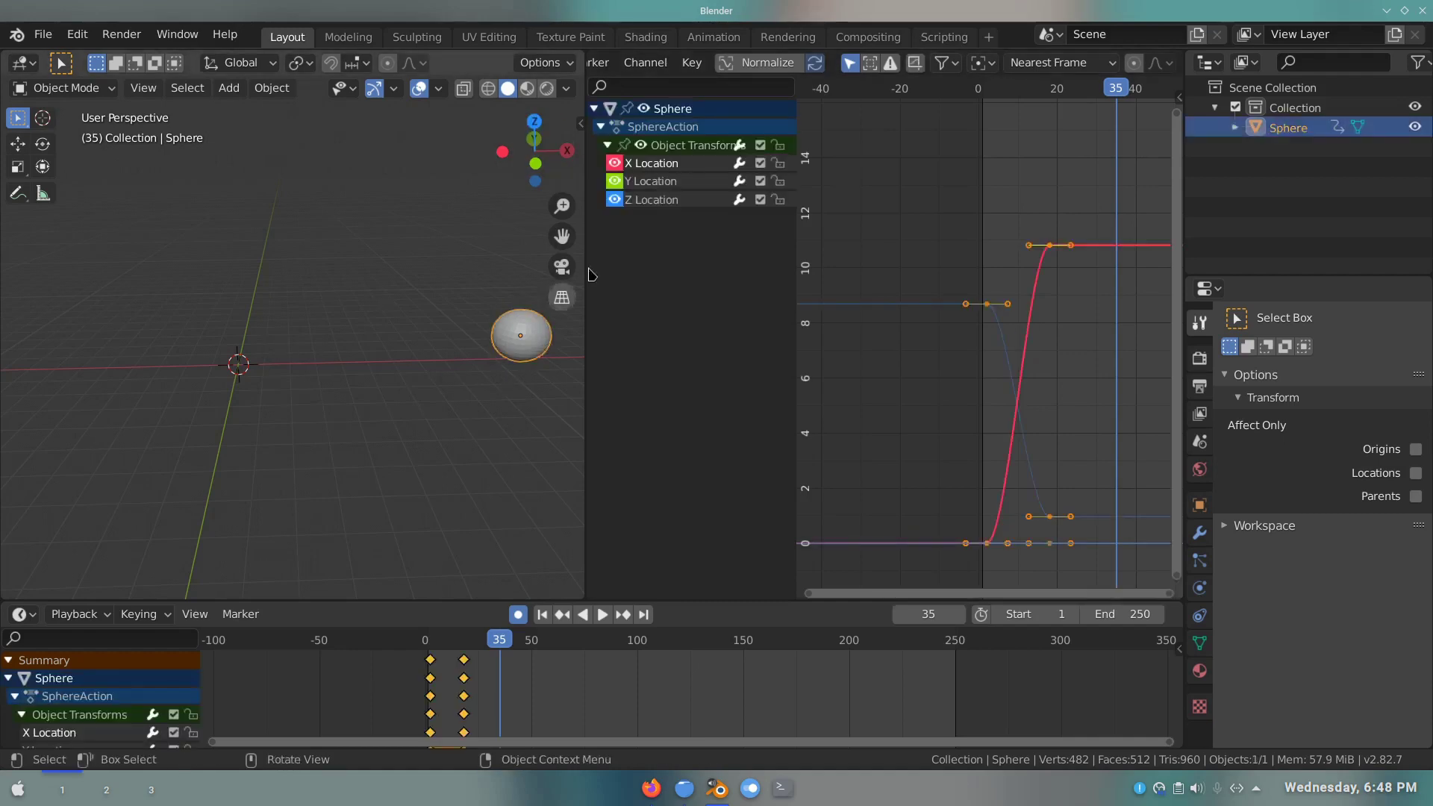
left_click(494, 338, "shift")
left_click(520, 352)
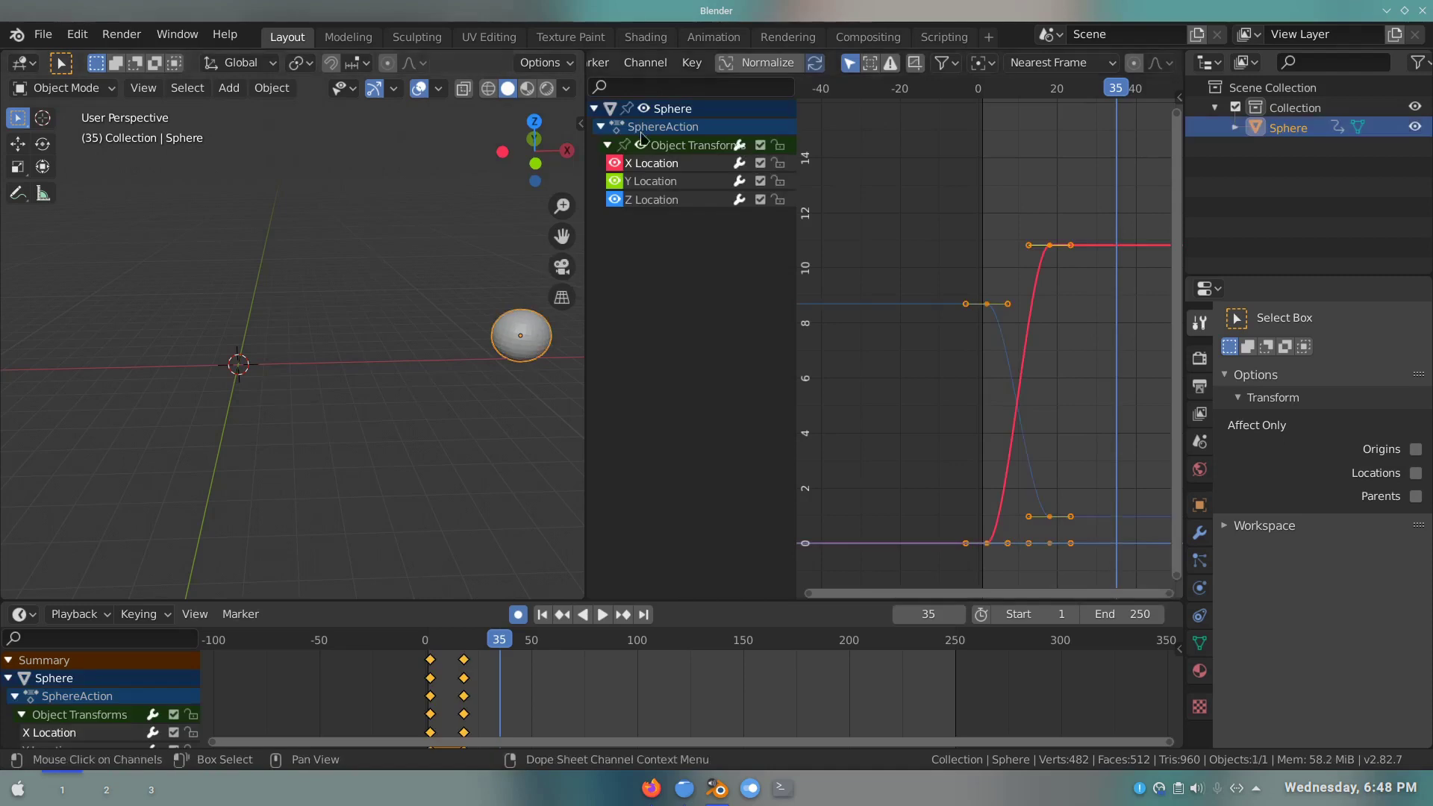
left_click(493, 366)
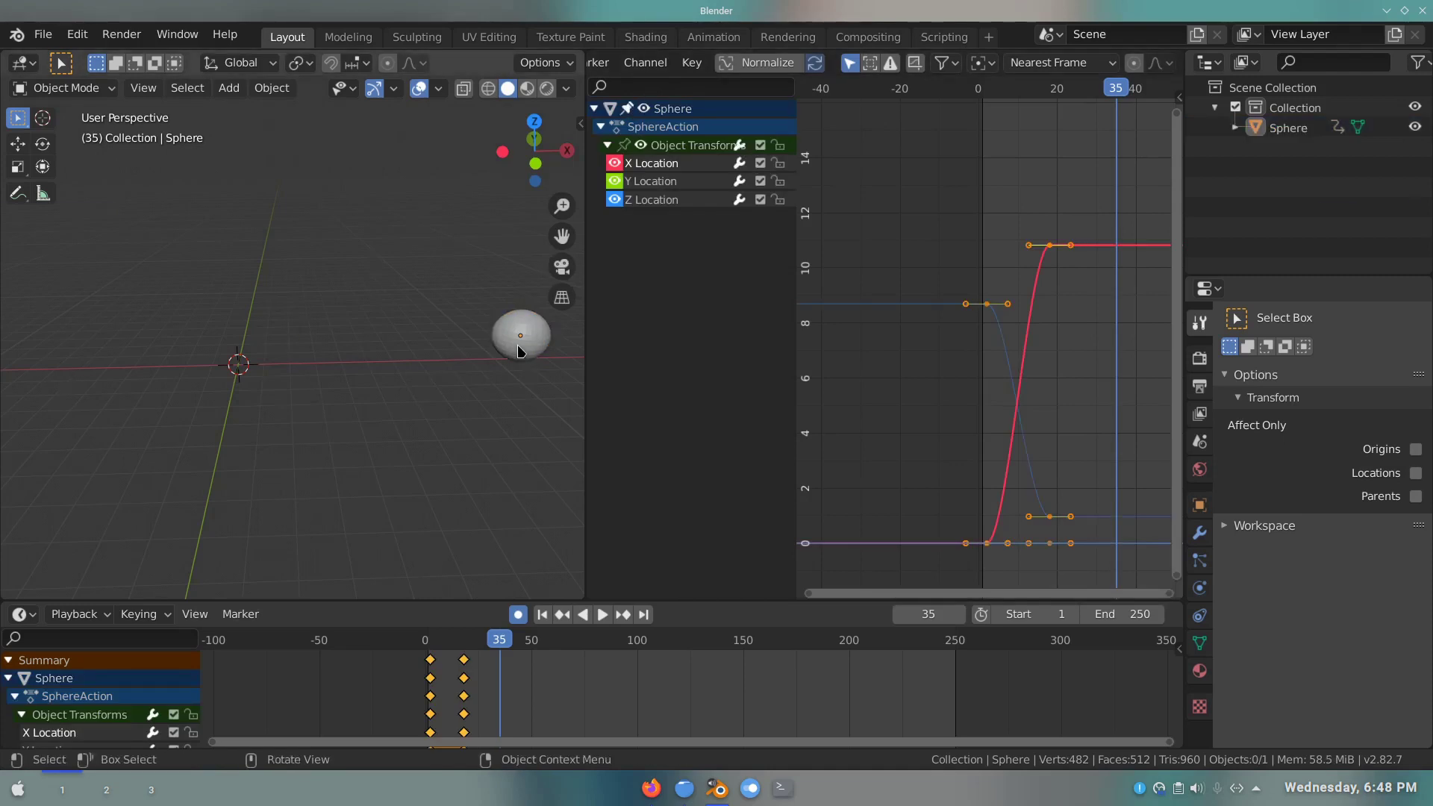
left_click(520, 352)
- Start a new General scene with Don't Save, discarding the sphere animation, then reopen File
left_click(43, 35)
mouse_move(69, 56)
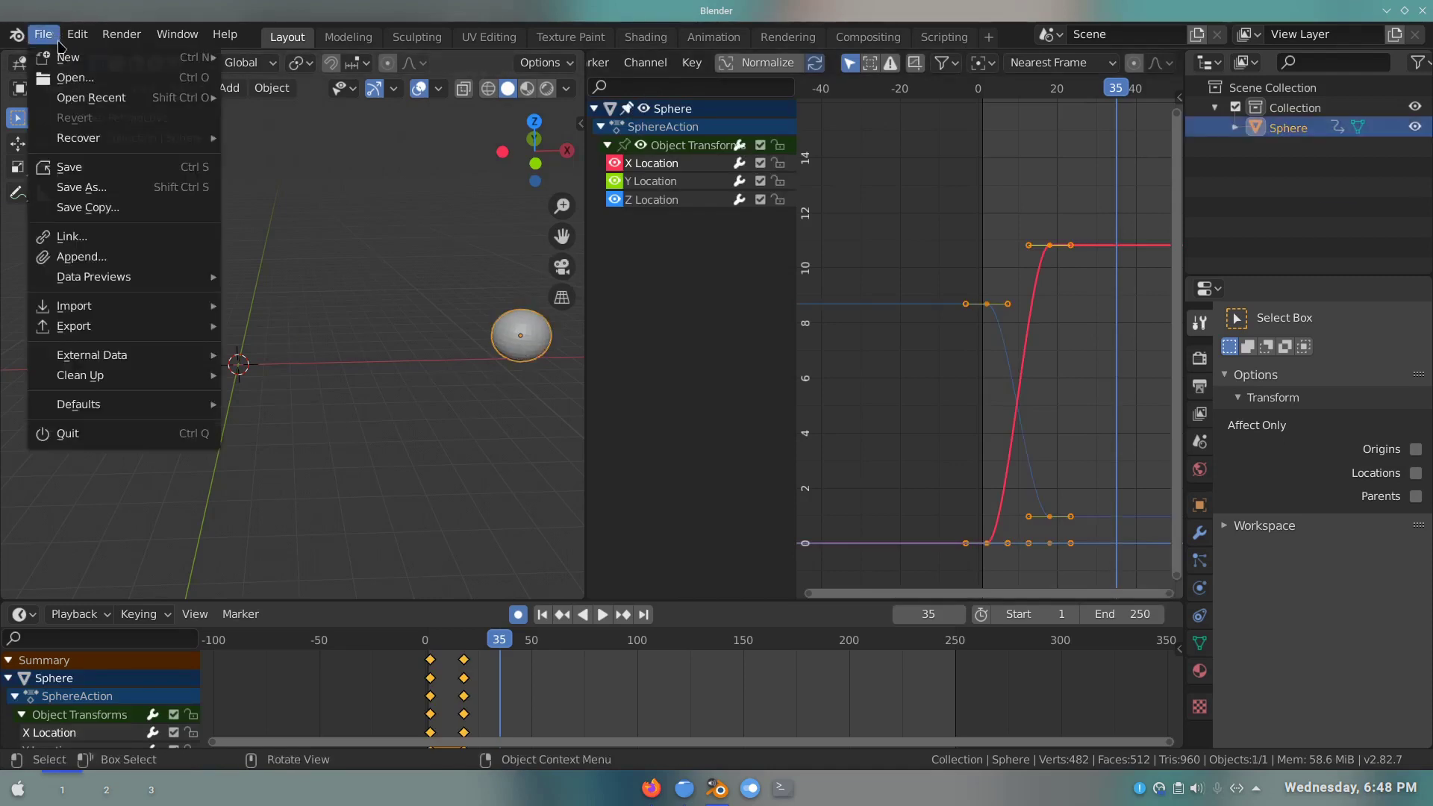
left_click(249, 58)
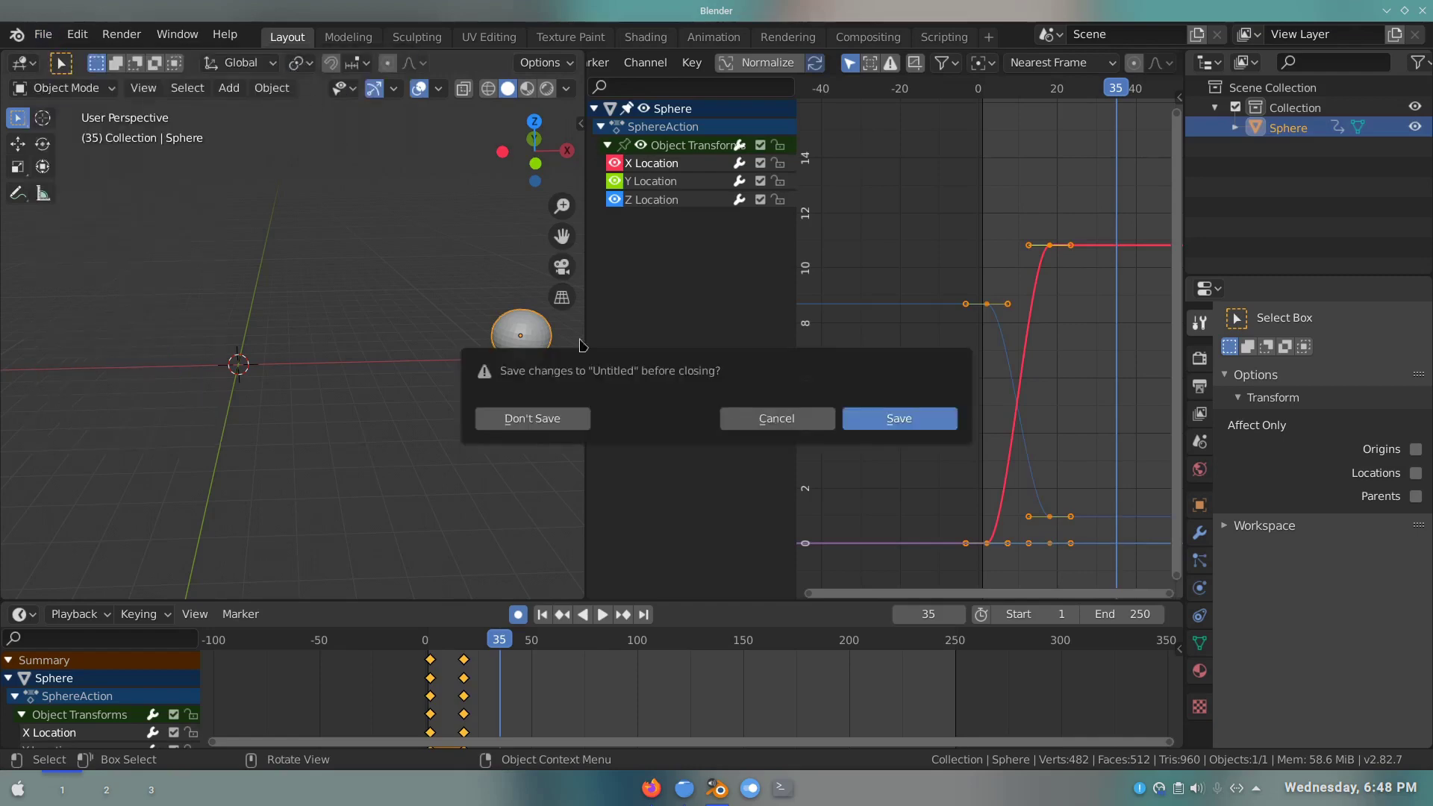
left_click(567, 432)
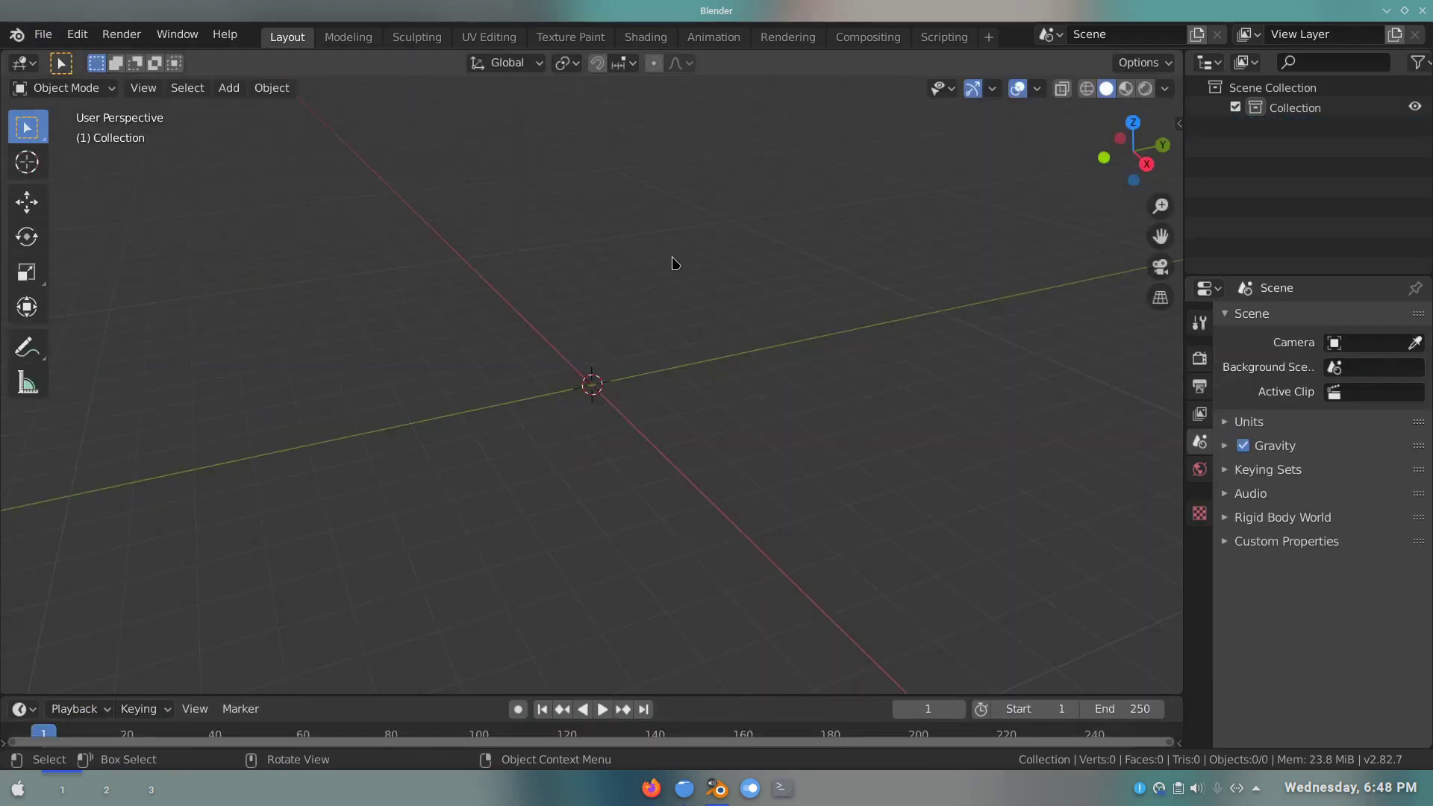
left_click(39, 34)
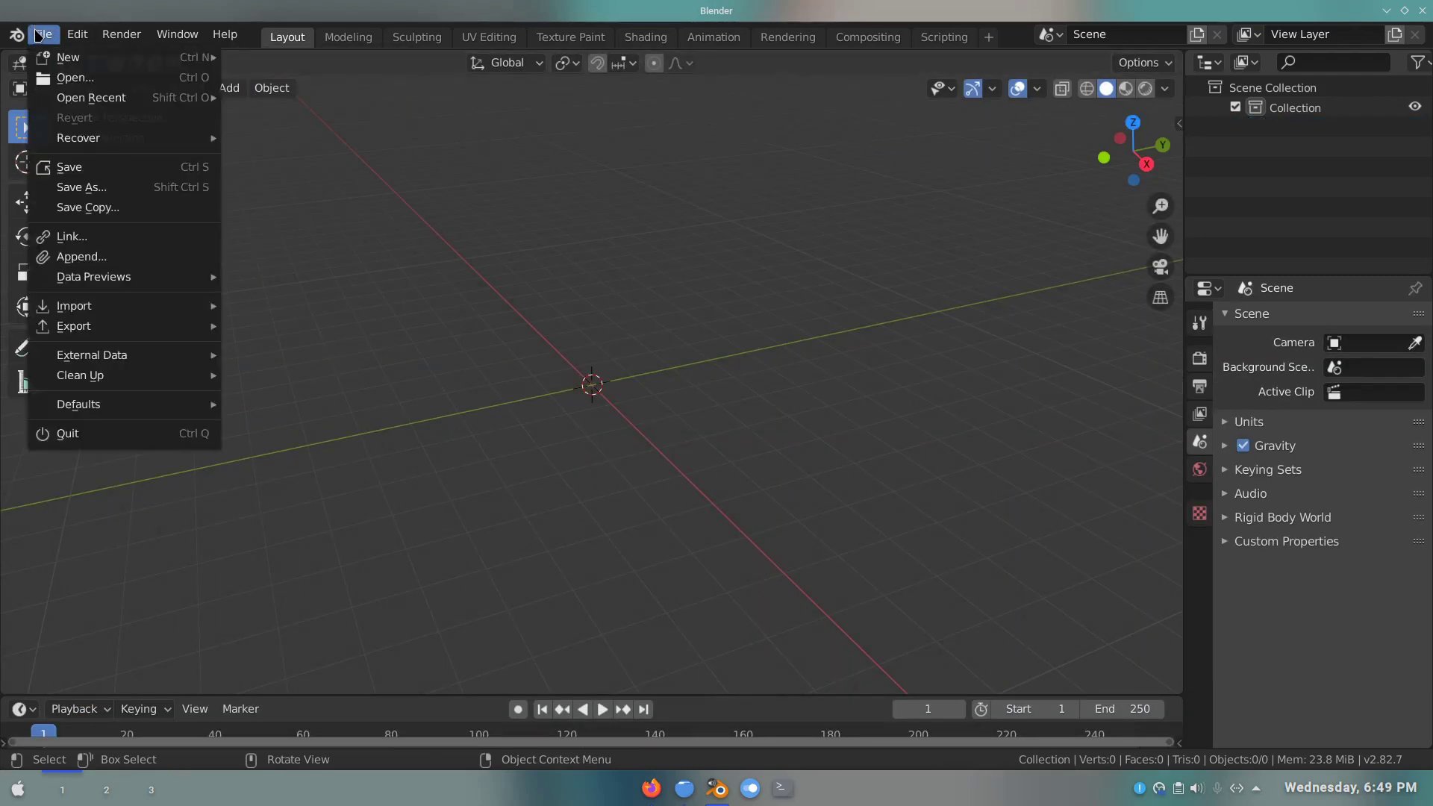